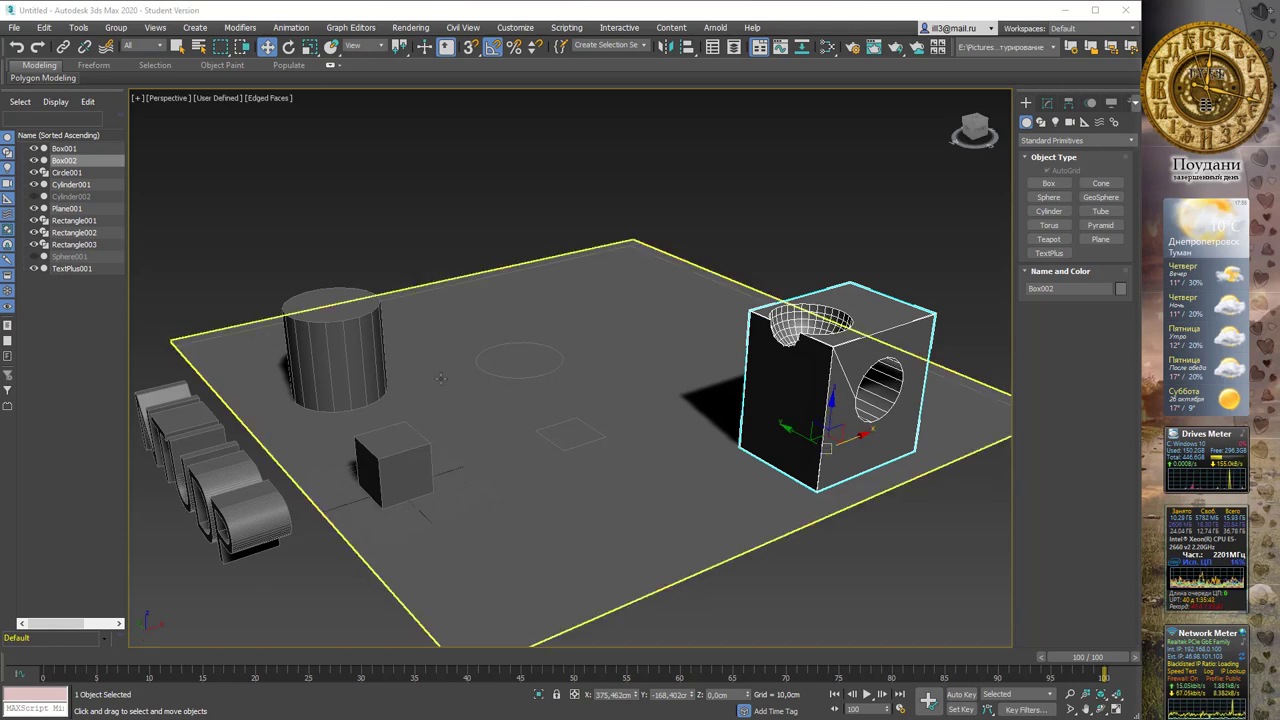
# Review the untextured scene by selecting the cylinder and Box001, then right-click the floor plane
pyautogui.click(338, 358)
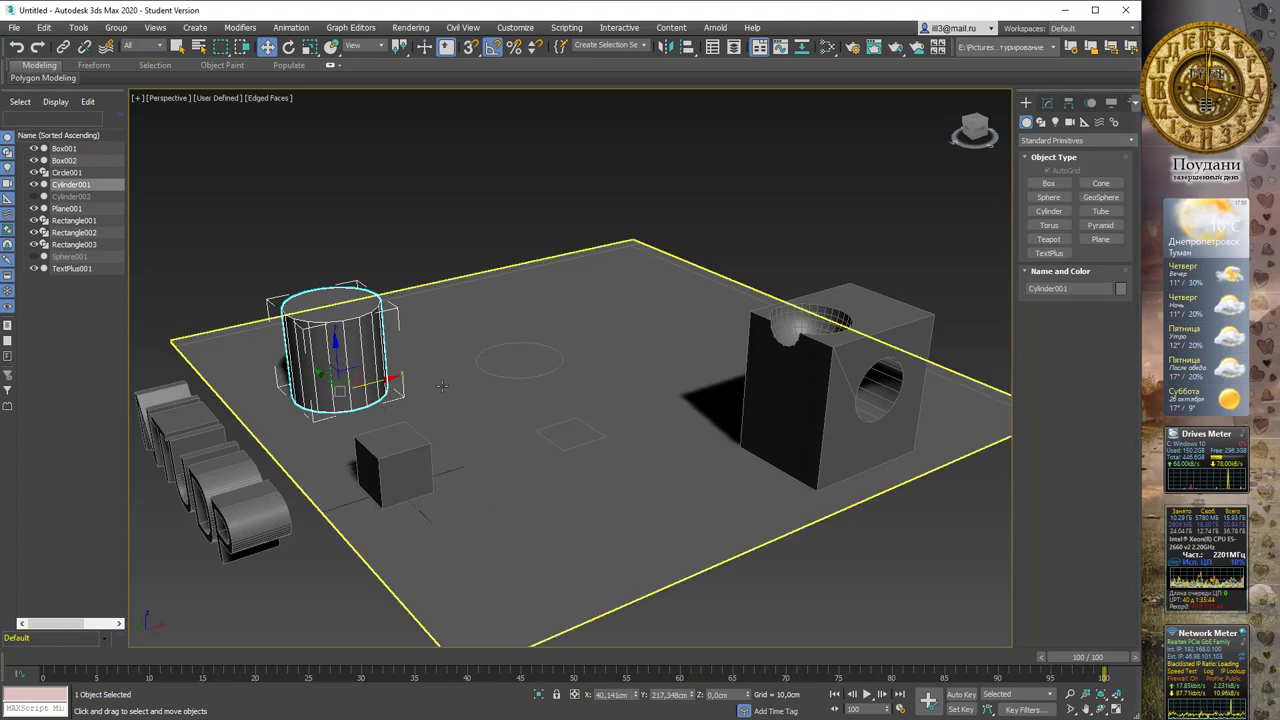
pyautogui.click(397, 455)
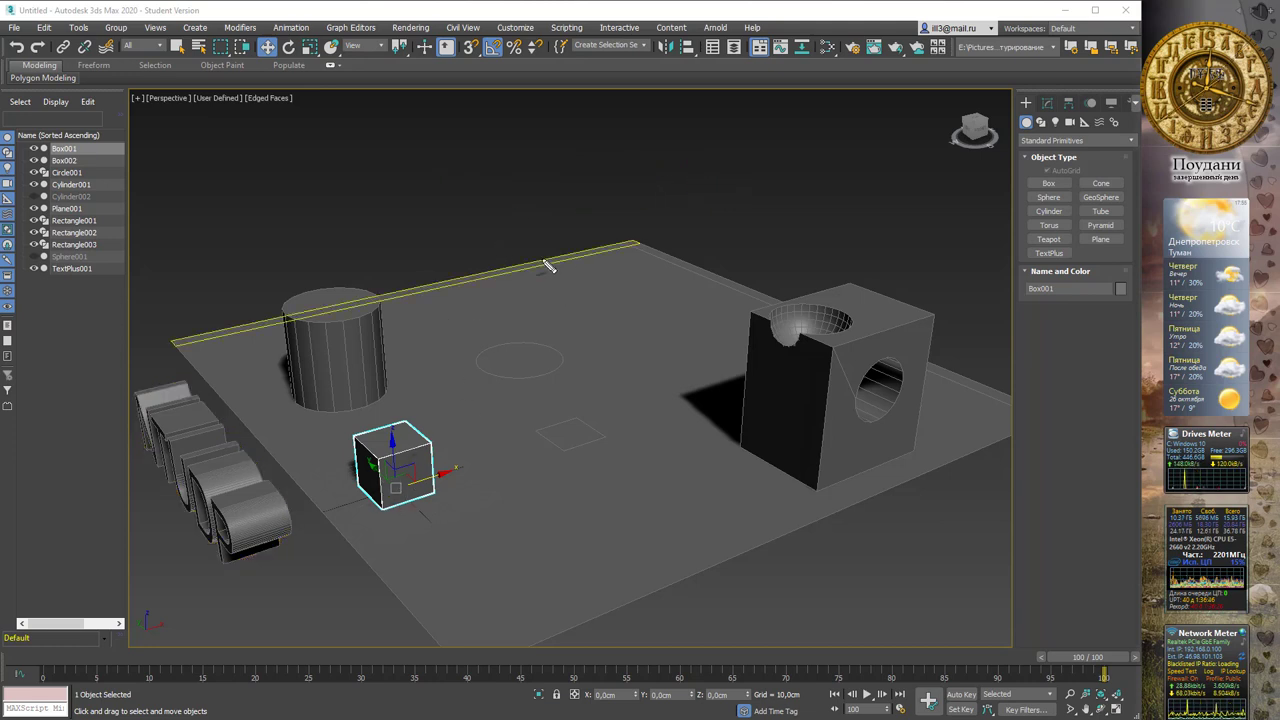
pyautogui.rightClick(456, 357)
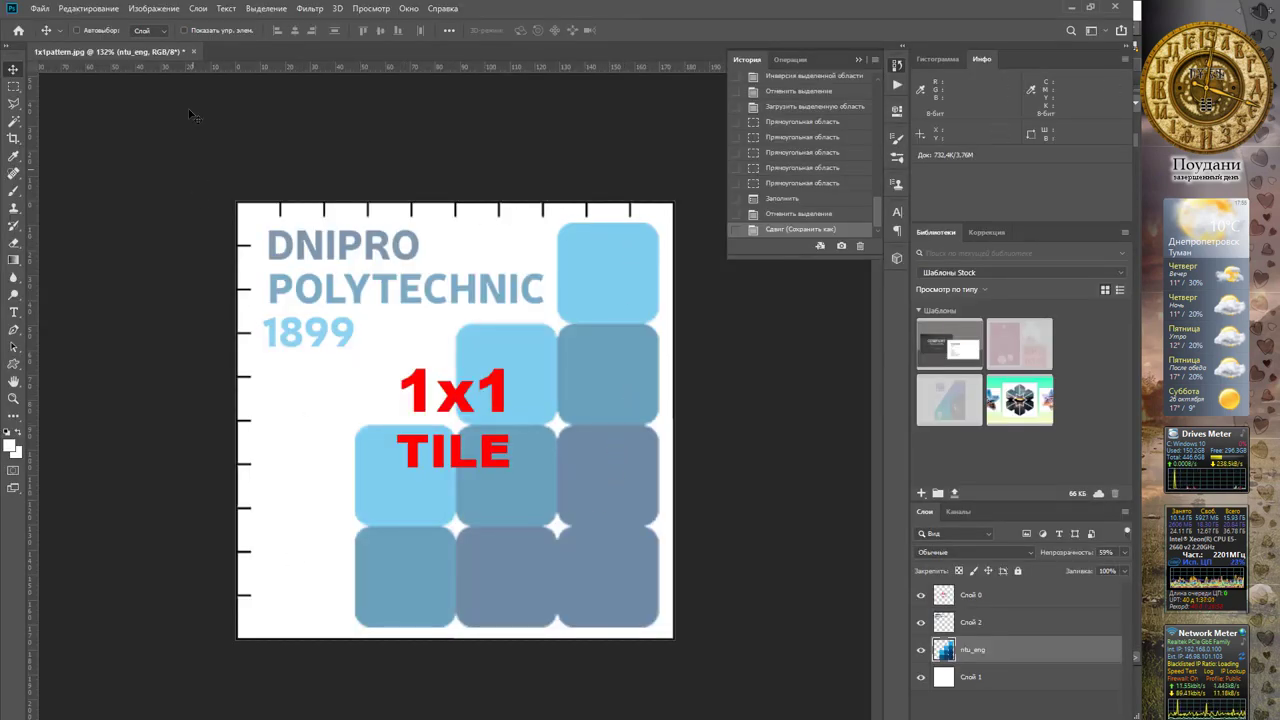
# Confirm in Image Size that the 1x1pattern.jpg tile is 500 × 500 px, cancel, and minimize Photoshop
pyautogui.click(155, 8)
pyautogui.click(189, 108)
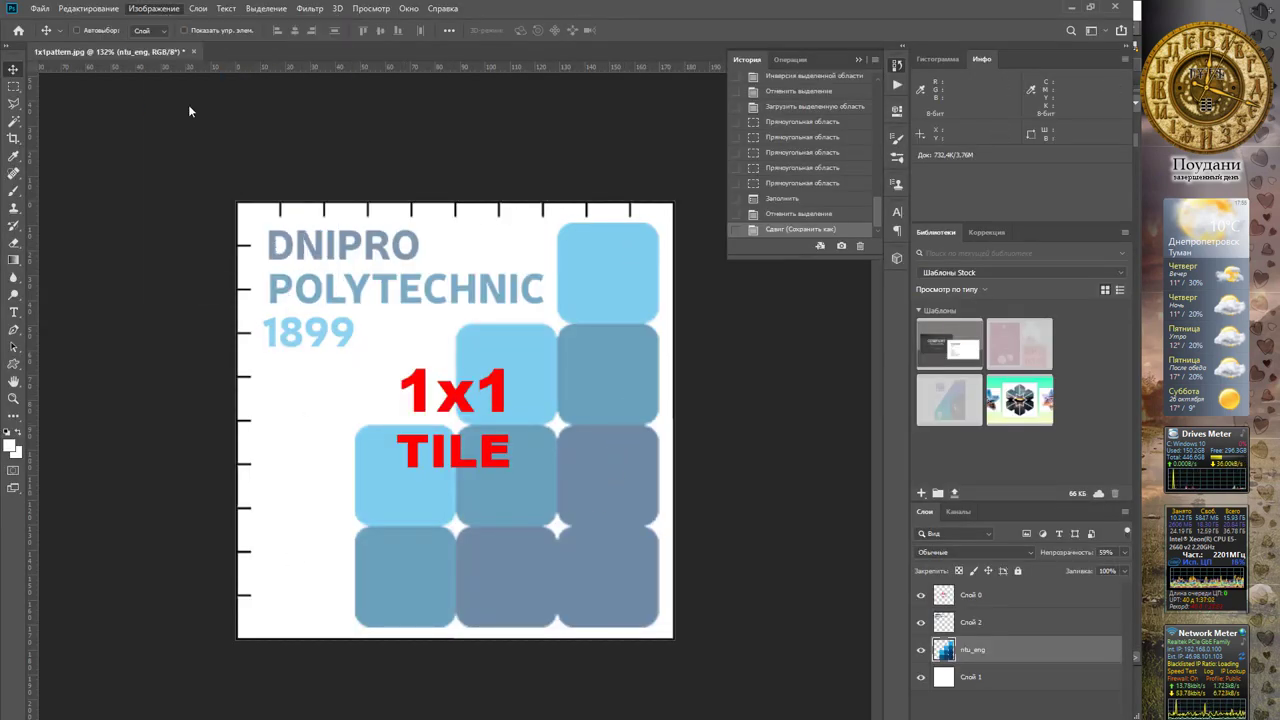
pyautogui.moveTo(535, 155)
pyautogui.mouseDown()
pyautogui.moveTo(588, 100)
pyautogui.moveTo(611, 40)
pyautogui.mouseUp()
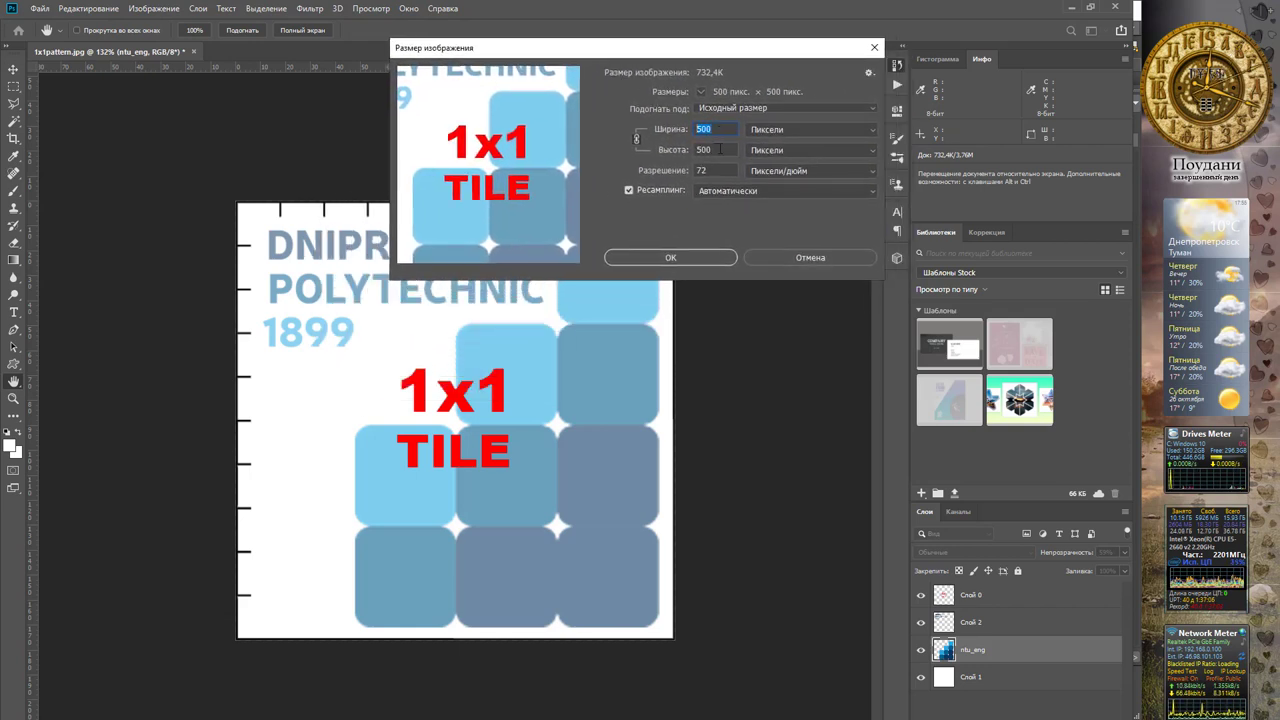
pyautogui.press('Tab')
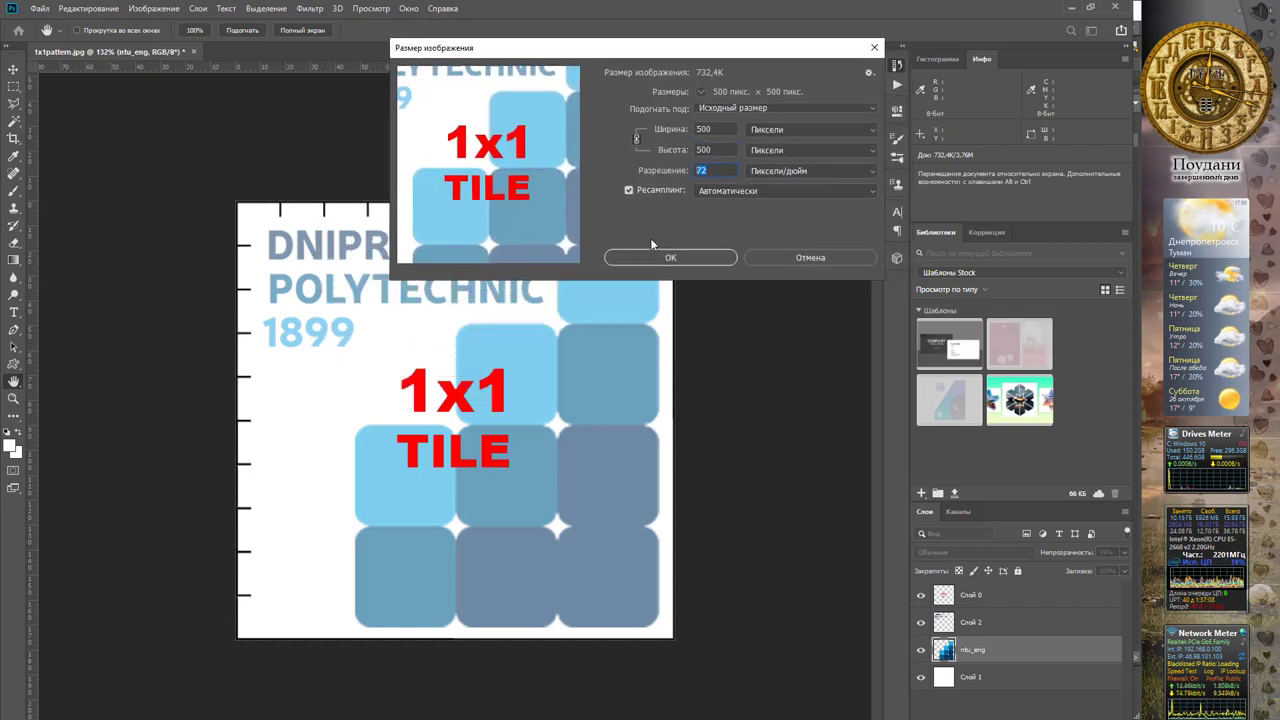
pyautogui.click(874, 47)
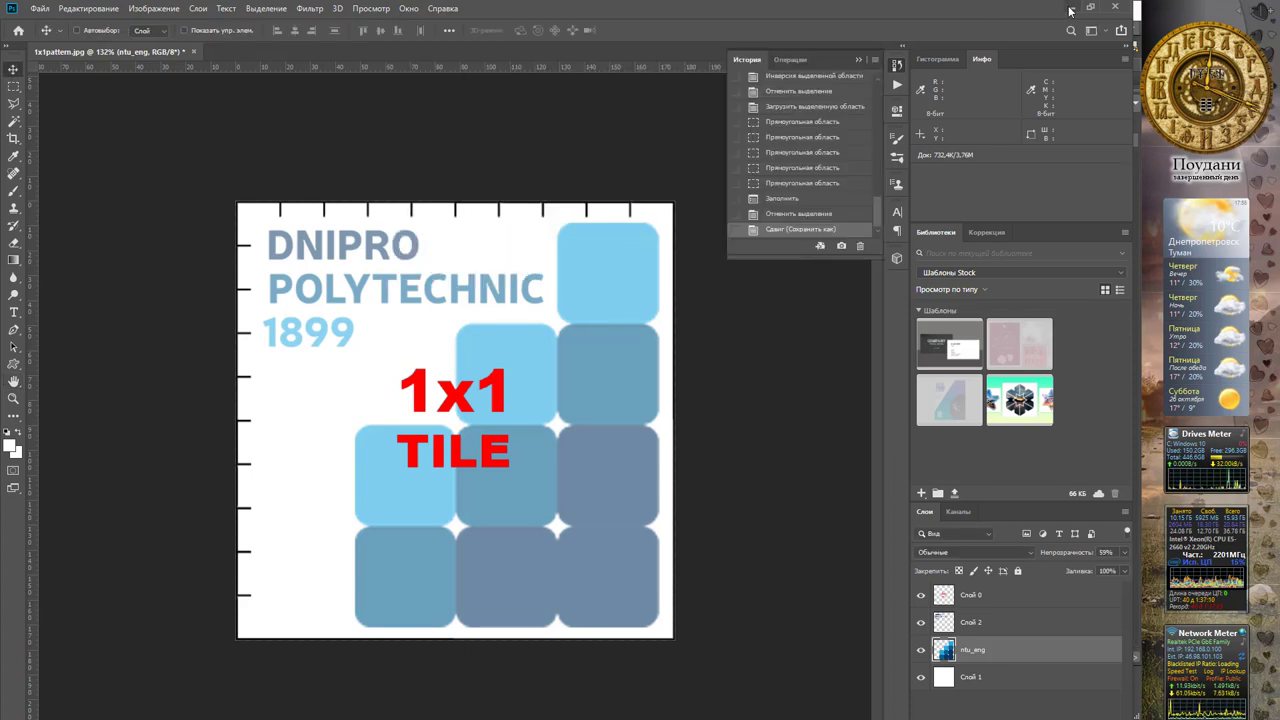
pyautogui.click(1071, 7)
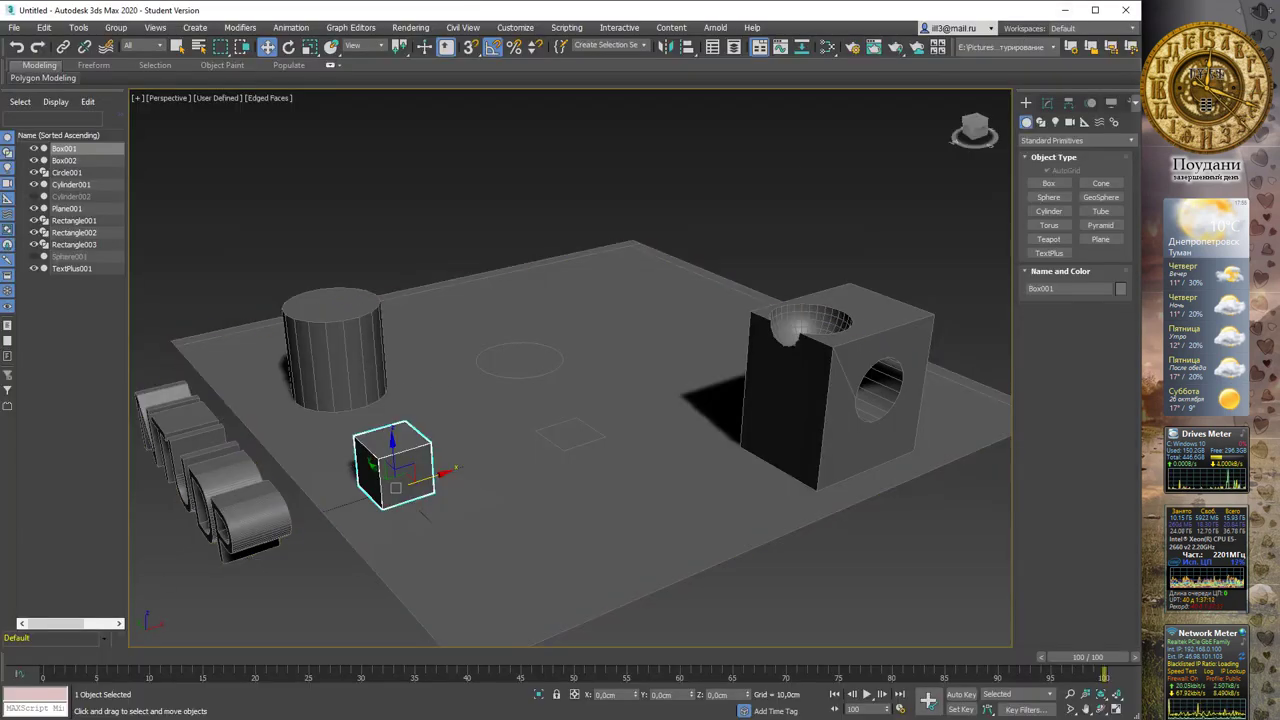
# Drag the 1x1 tile JPG from Disc R onto the small box, cylinder, floor plane and holed box
pyautogui.hotkey('alt', 'Tab')
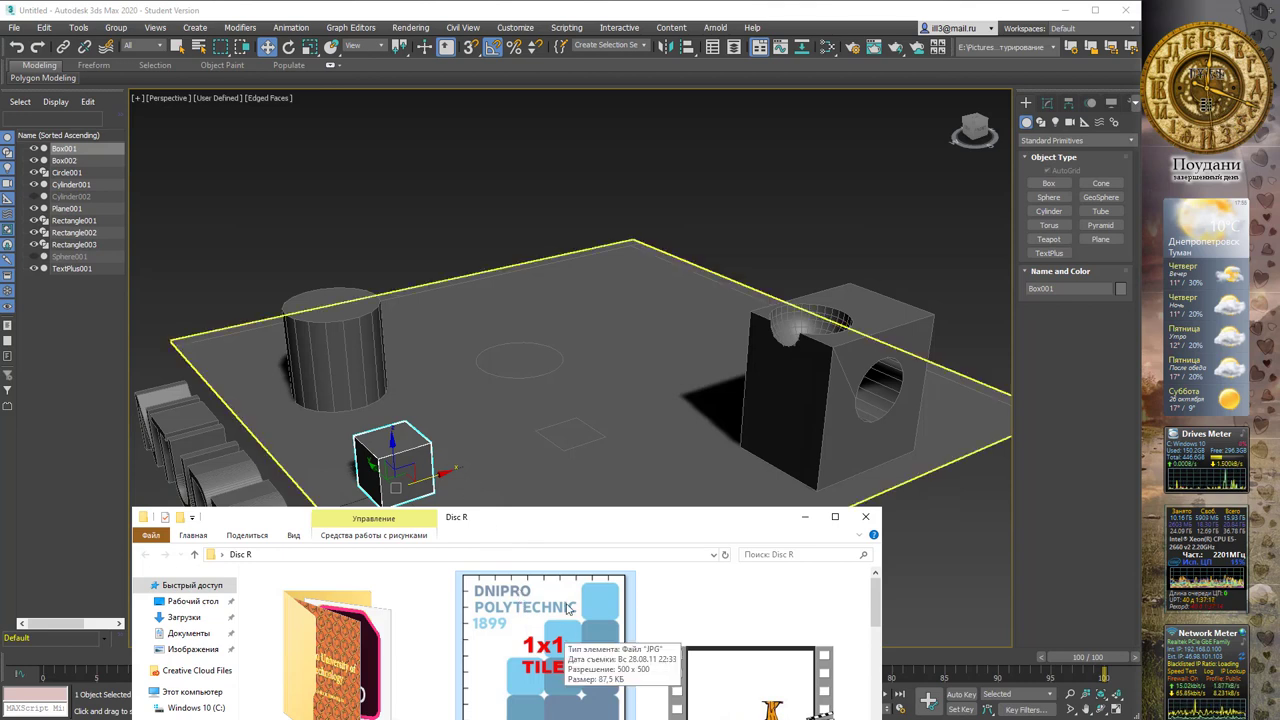
pyautogui.moveTo(568, 607); pyautogui.dragTo(402, 470)
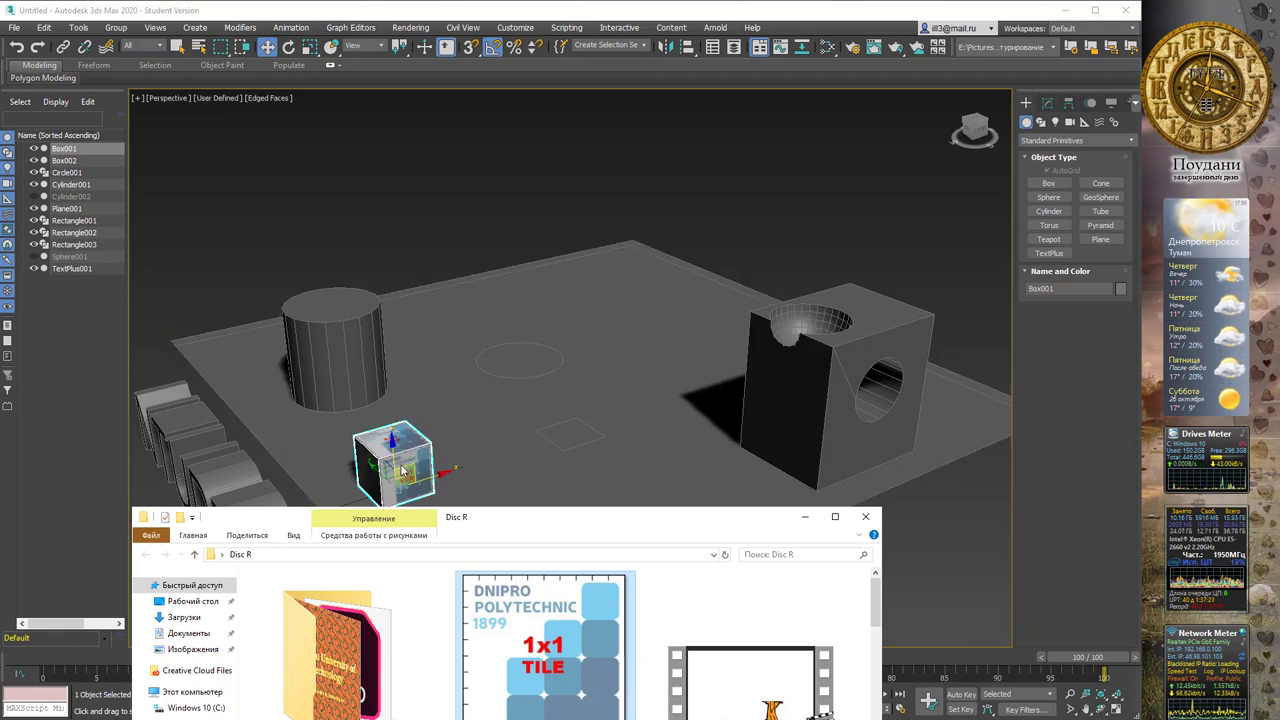
pyautogui.moveTo(533, 622); pyautogui.dragTo(352, 360)
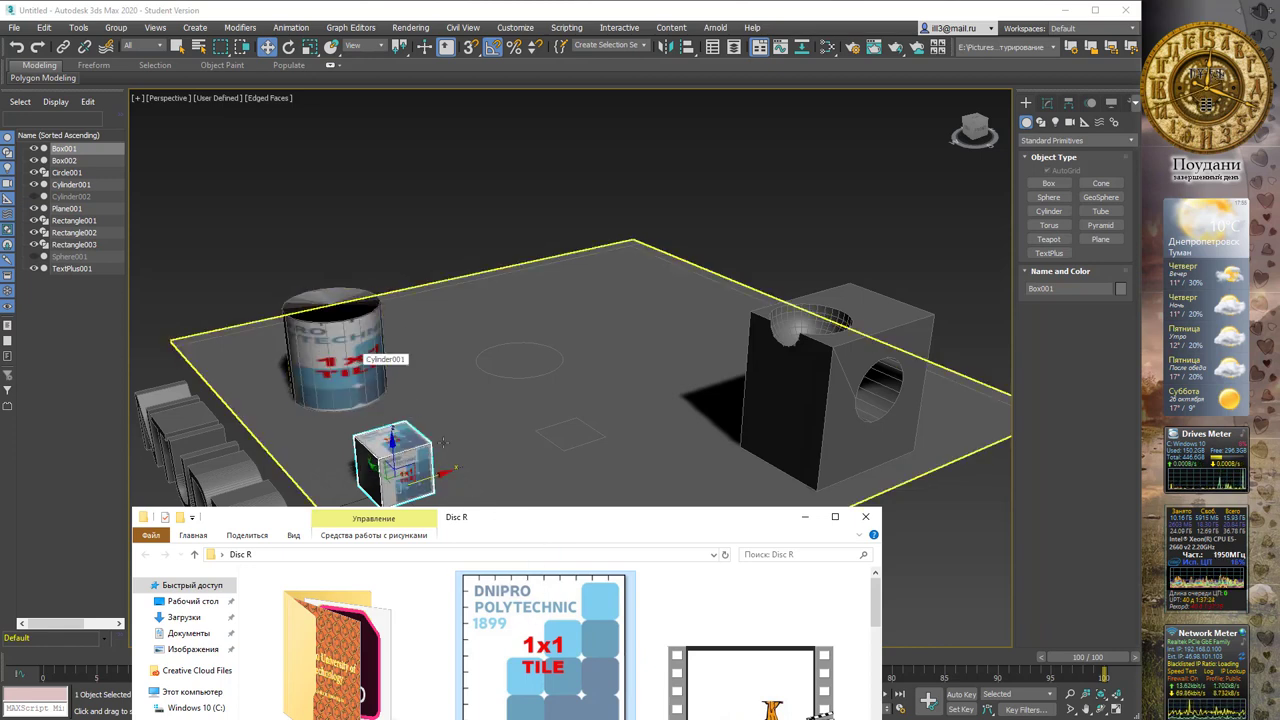
pyautogui.moveTo(563, 600); pyautogui.dragTo(651, 392)
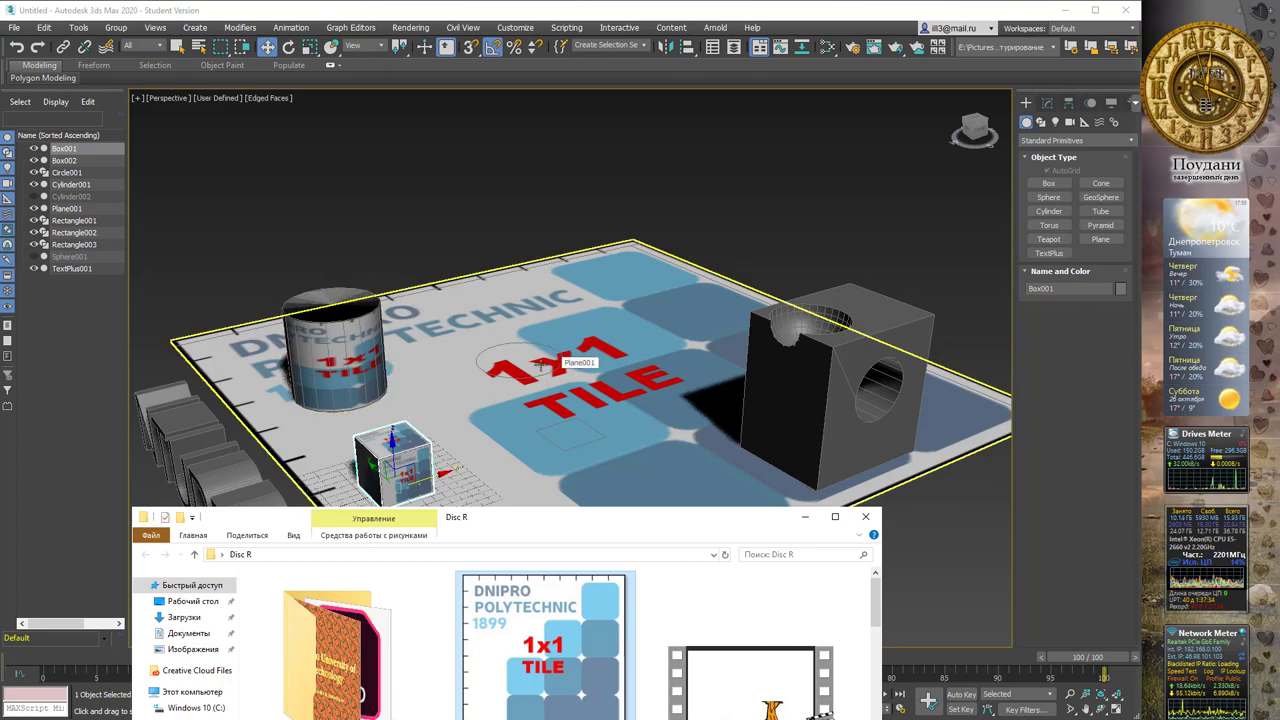
pyautogui.moveTo(525, 607); pyautogui.dragTo(806, 405)
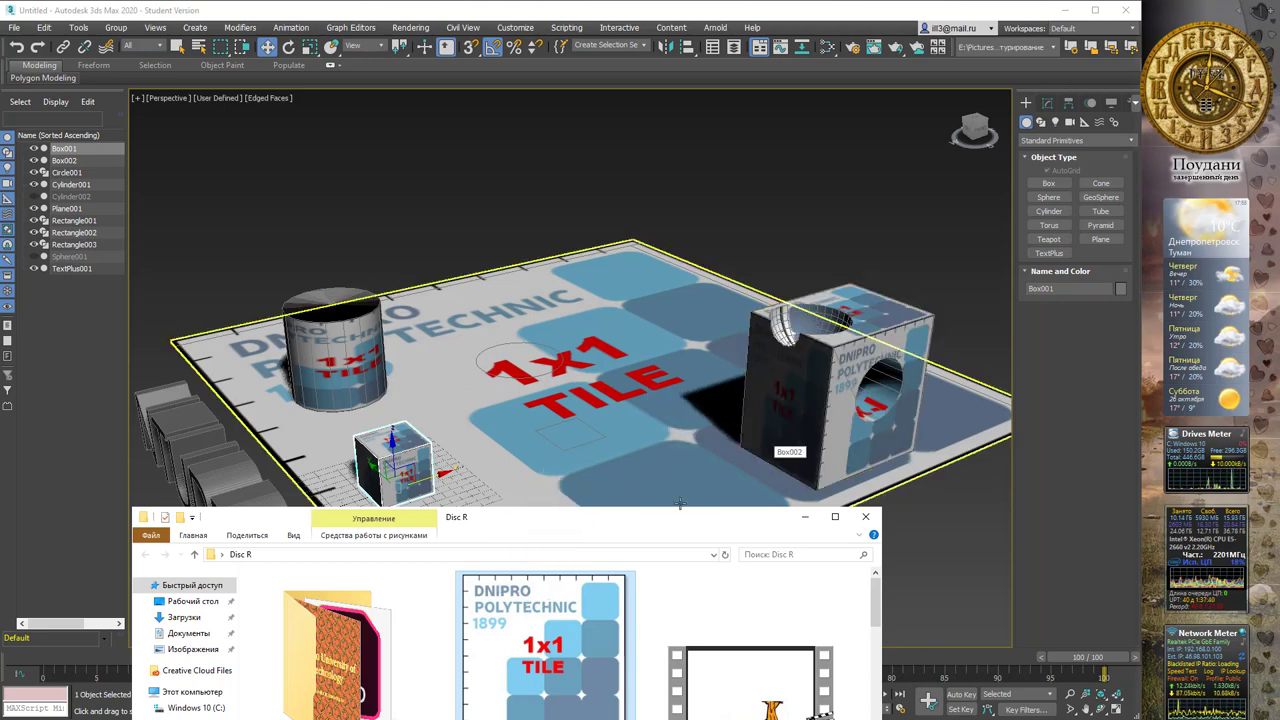
pyautogui.moveTo(514, 527); pyautogui.dragTo(578, 572)
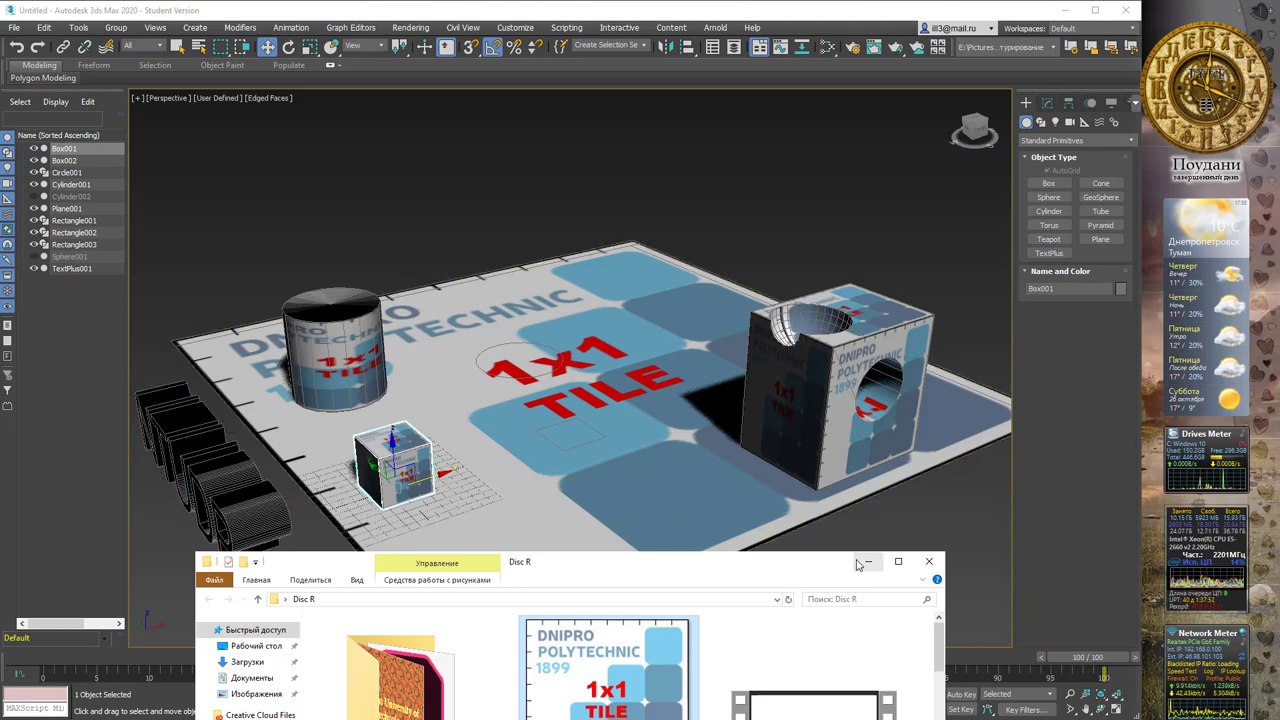
pyautogui.click(407, 384)
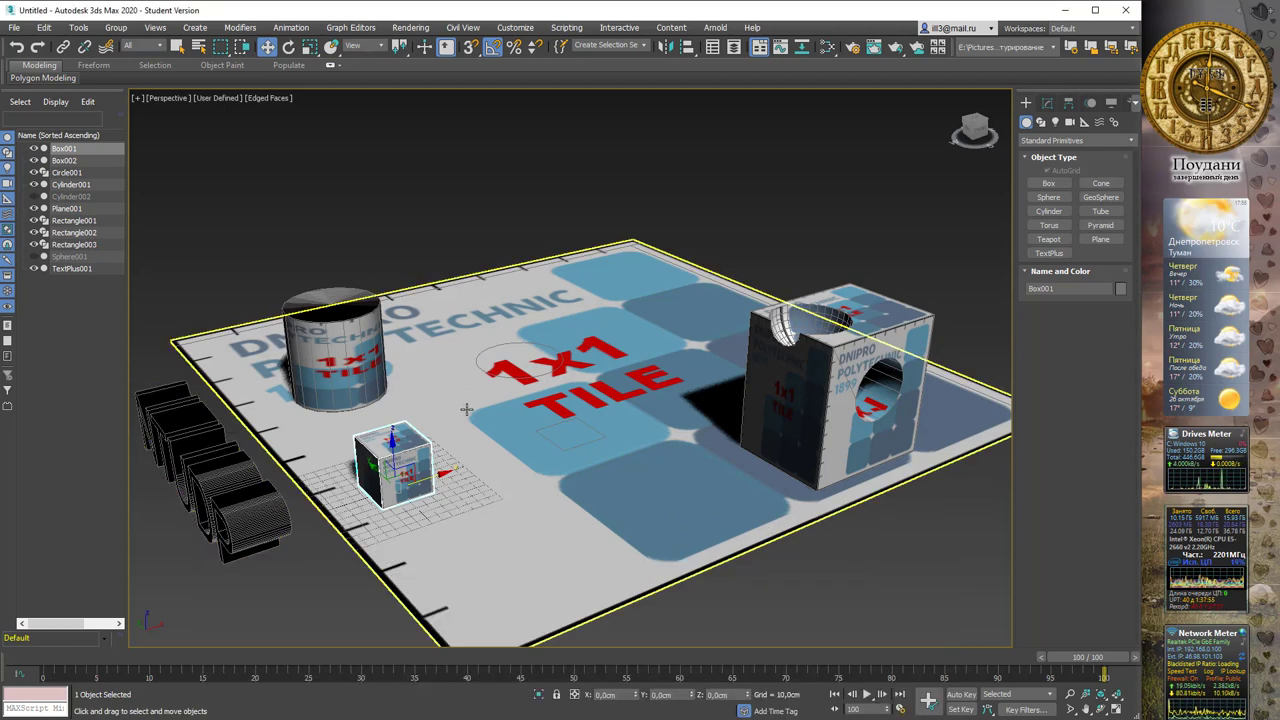
# Pan, zoom and orbit the viewport to inspect the textured objects up close
pyautogui.moveTo(460, 415); pyautogui.dragTo(462, 397, button='middle')
pyautogui.scroll(3, 462, 397)
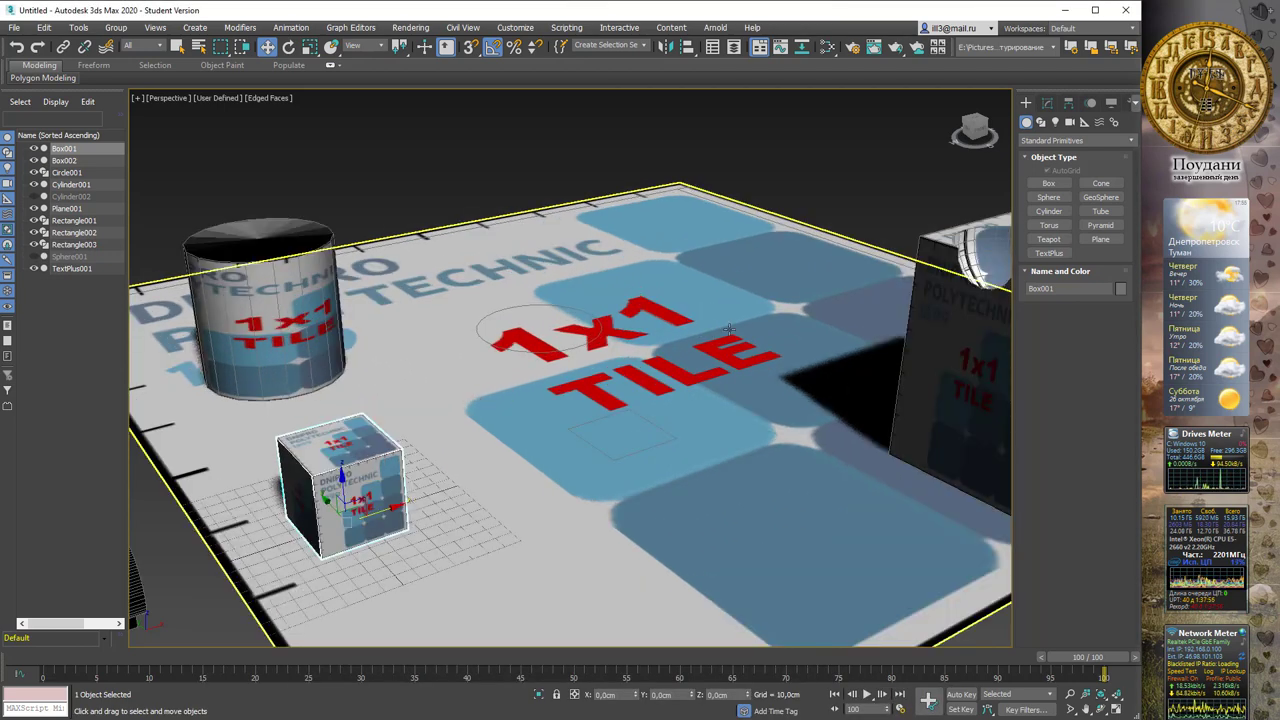
pyautogui.scroll(3, 730, 325)
pyautogui.scroll(-3, 688, 348)
pyautogui.moveTo(688, 348)
pyautogui.keyDown('alt'); pyautogui.mouseDown(button='middle')
pyautogui.moveTo(720, 345)
pyautogui.moveTo(736, 240)
pyautogui.moveTo(690, 320)
pyautogui.moveTo(632, 356)
pyautogui.mouseUp(button='middle'); pyautogui.keyUp('alt')
pyautogui.scroll(3, 729, 347)
pyautogui.scroll(2, 686, 370)
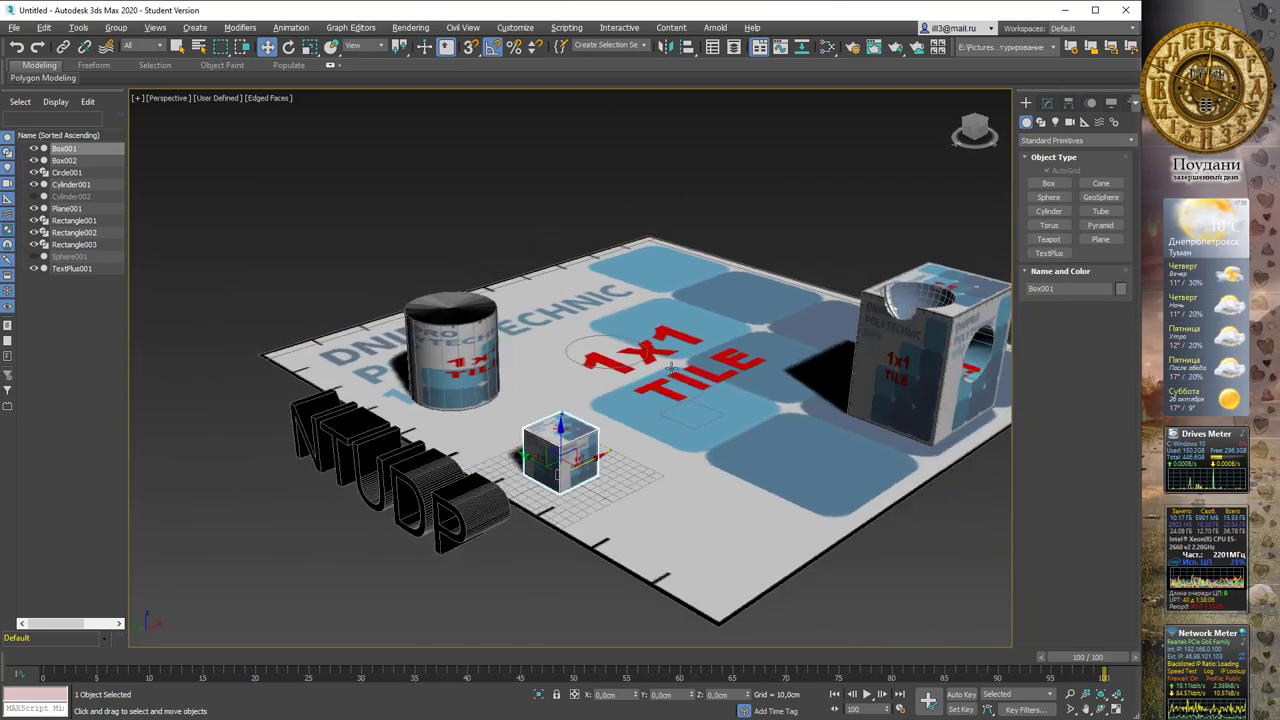
pyautogui.scroll(2, 686, 370)
pyautogui.scroll(3, 686, 372)
pyautogui.scroll(-4, 686, 372)
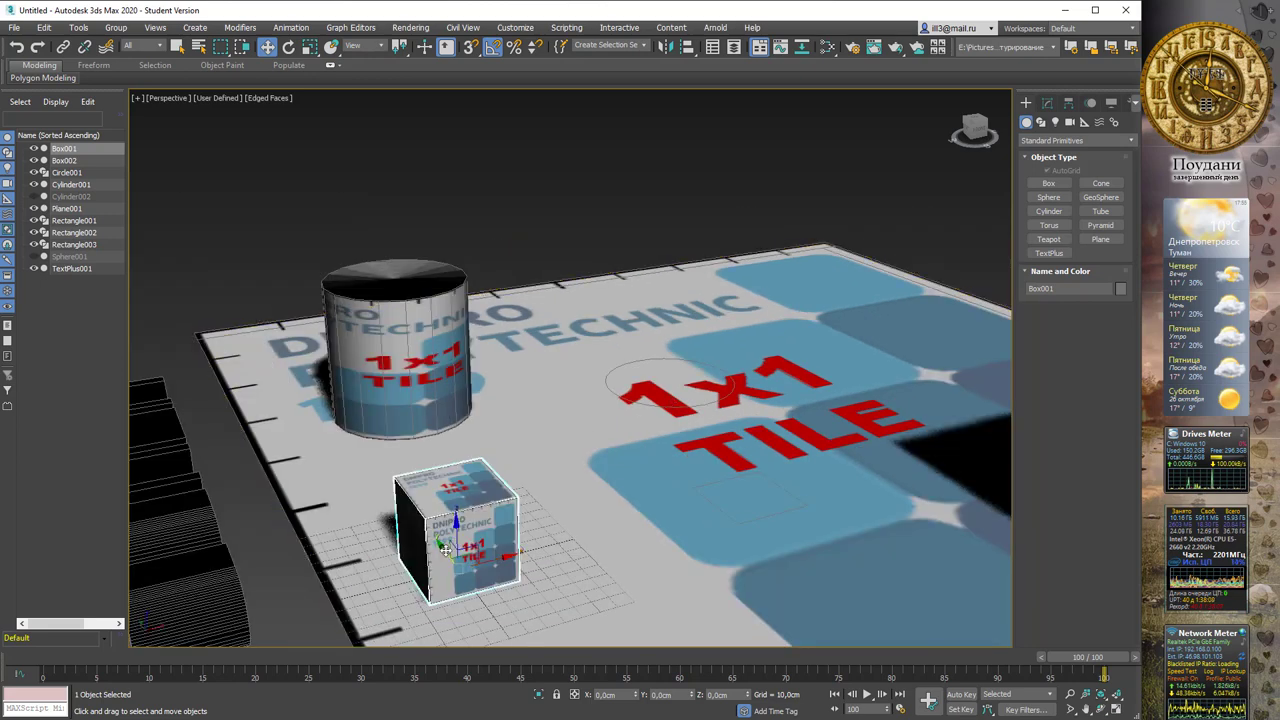
# Choose Select from the quad menu and show Box001's parameters in the Modify panel
pyautogui.rightClick(463, 496)
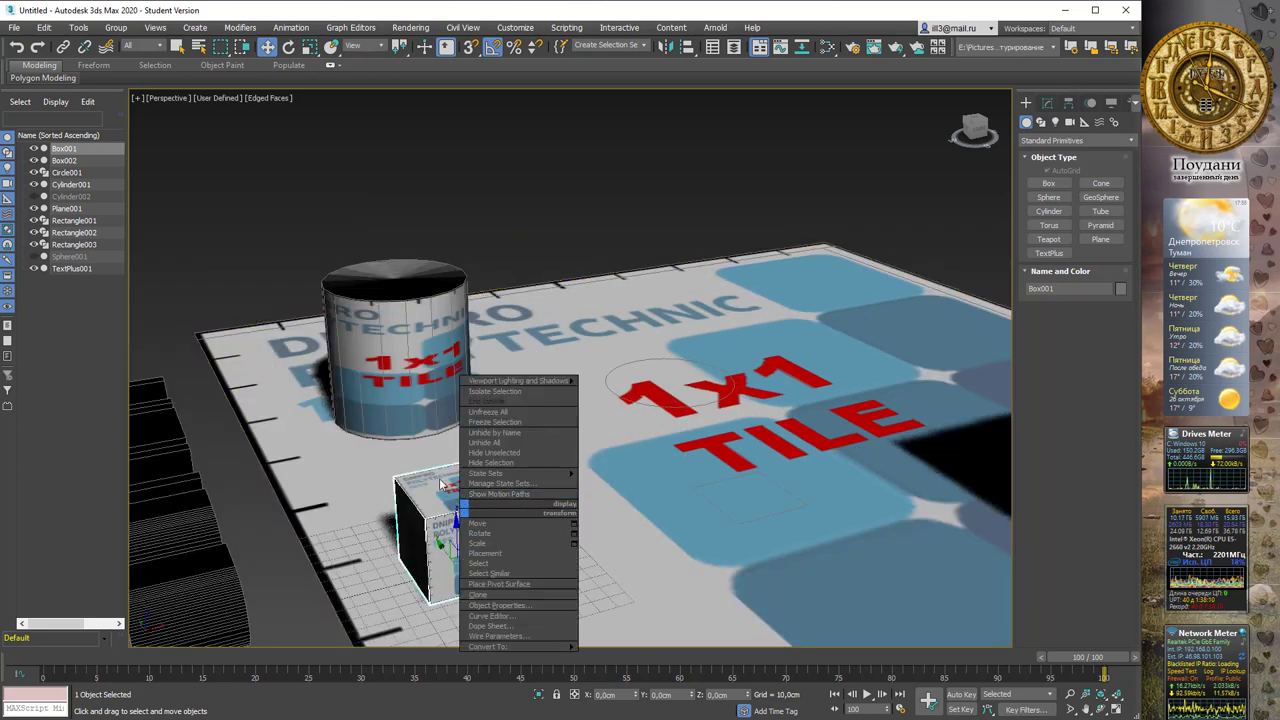
pyautogui.click(478, 563)
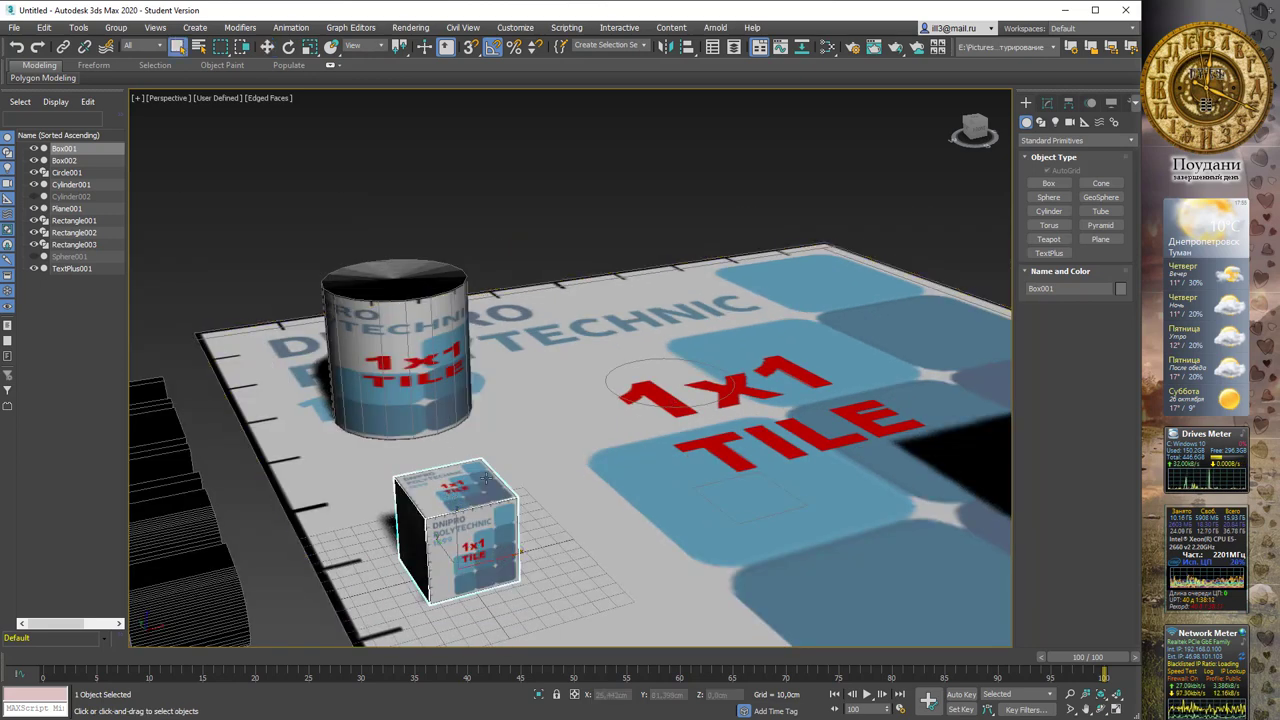
pyautogui.click(1047, 103)
pyautogui.keyDown('alt'); pyautogui.moveTo(671, 443); pyautogui.dragTo(785, 388, button='middle'); pyautogui.keyUp('alt')
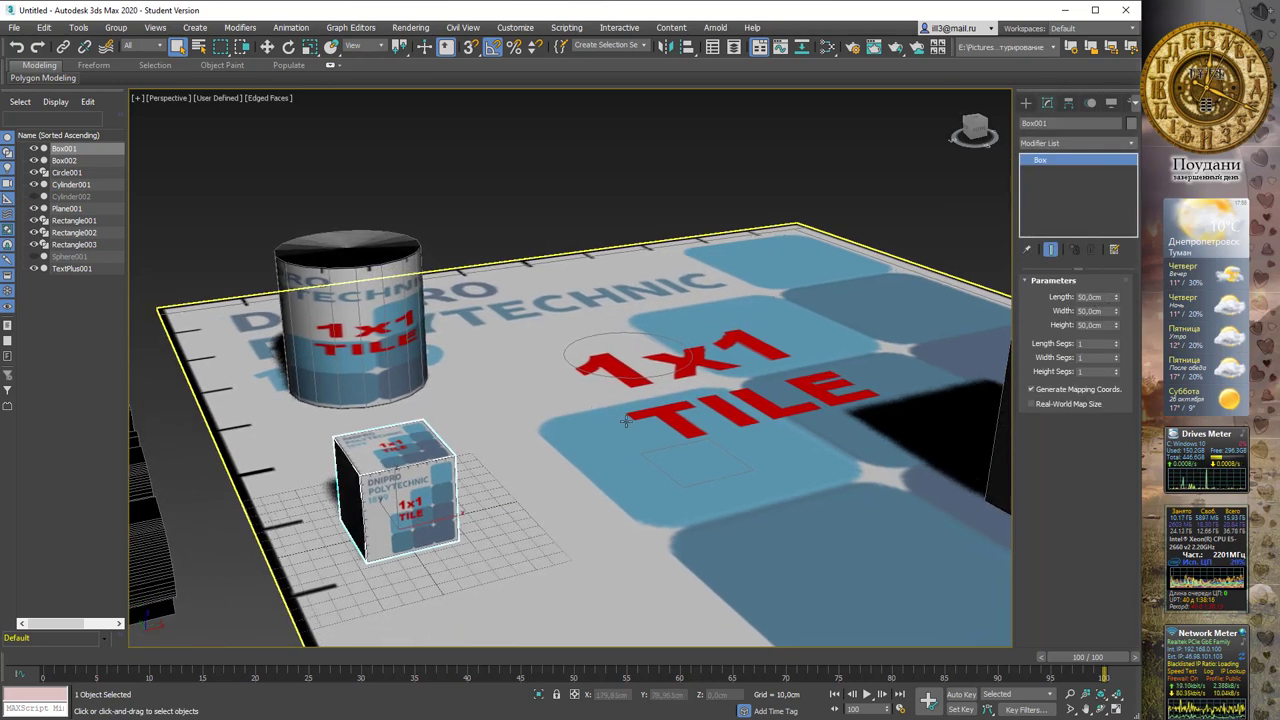
# Add an Extrude modifier to Rectangle001, turning it into a 50 cm tall block
pyautogui.click(705, 478)
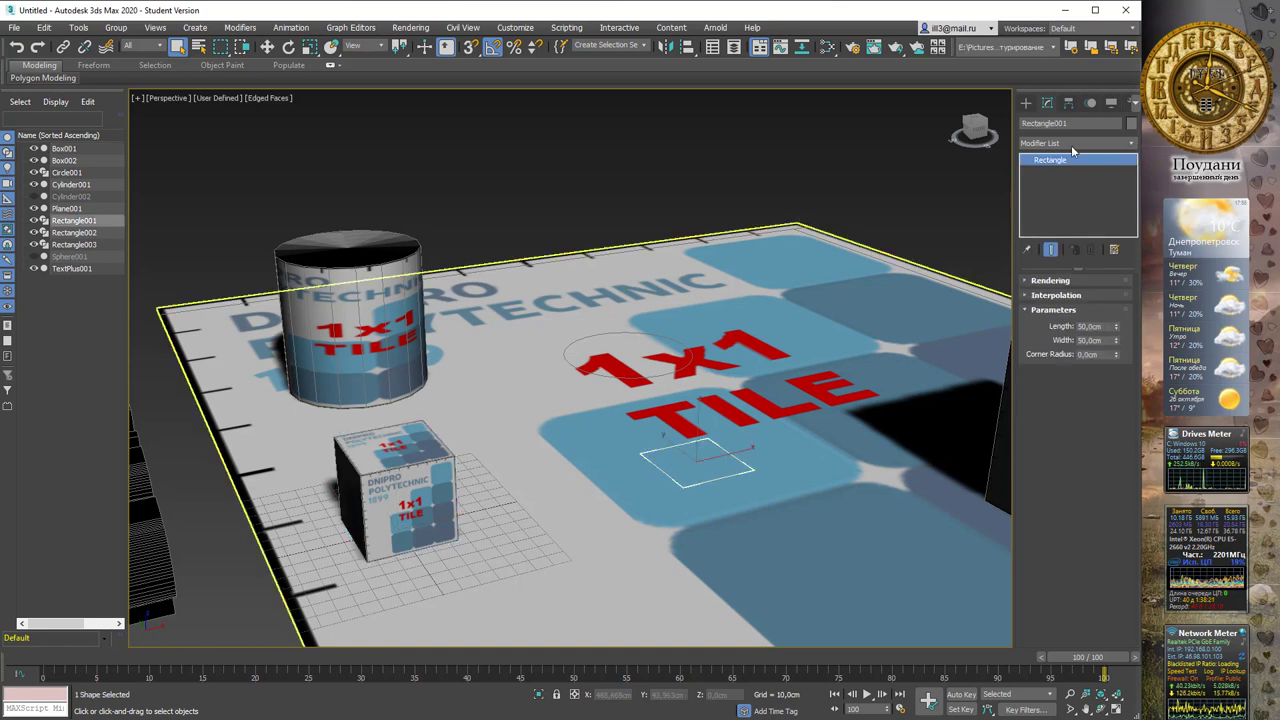
pyautogui.click(1131, 144)
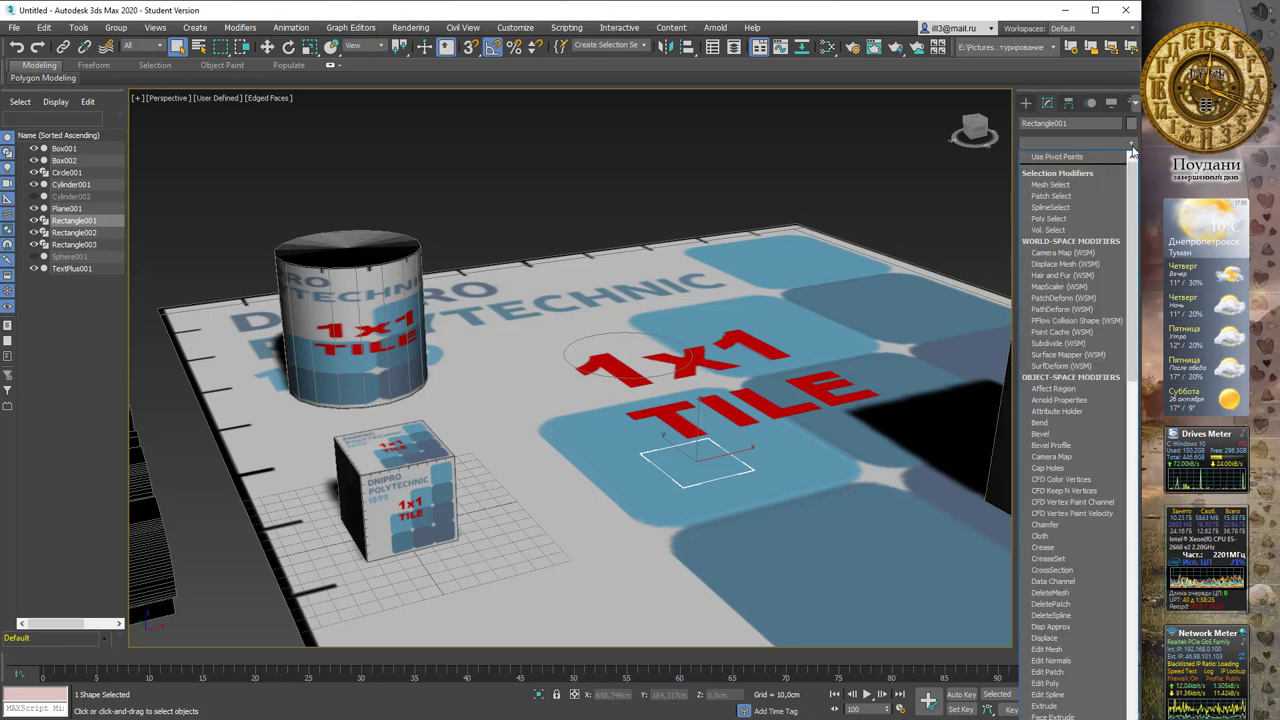
pyautogui.write('ex')
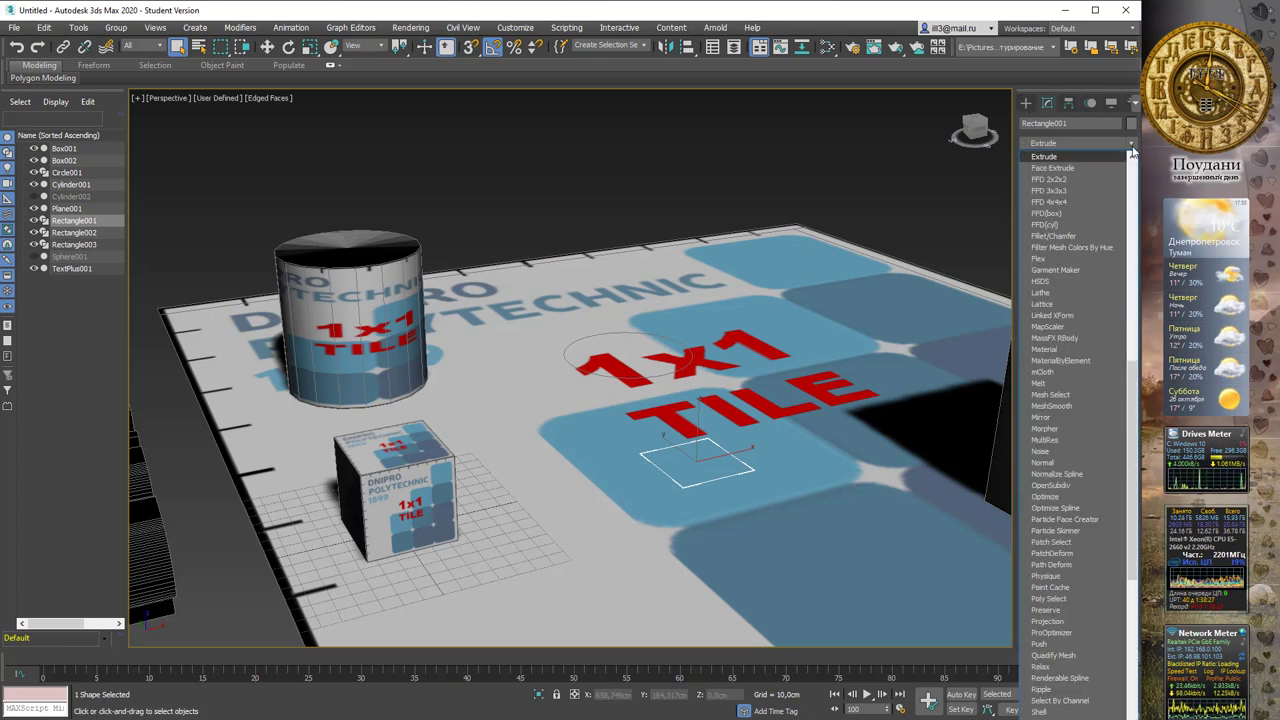
pyautogui.press('Return')
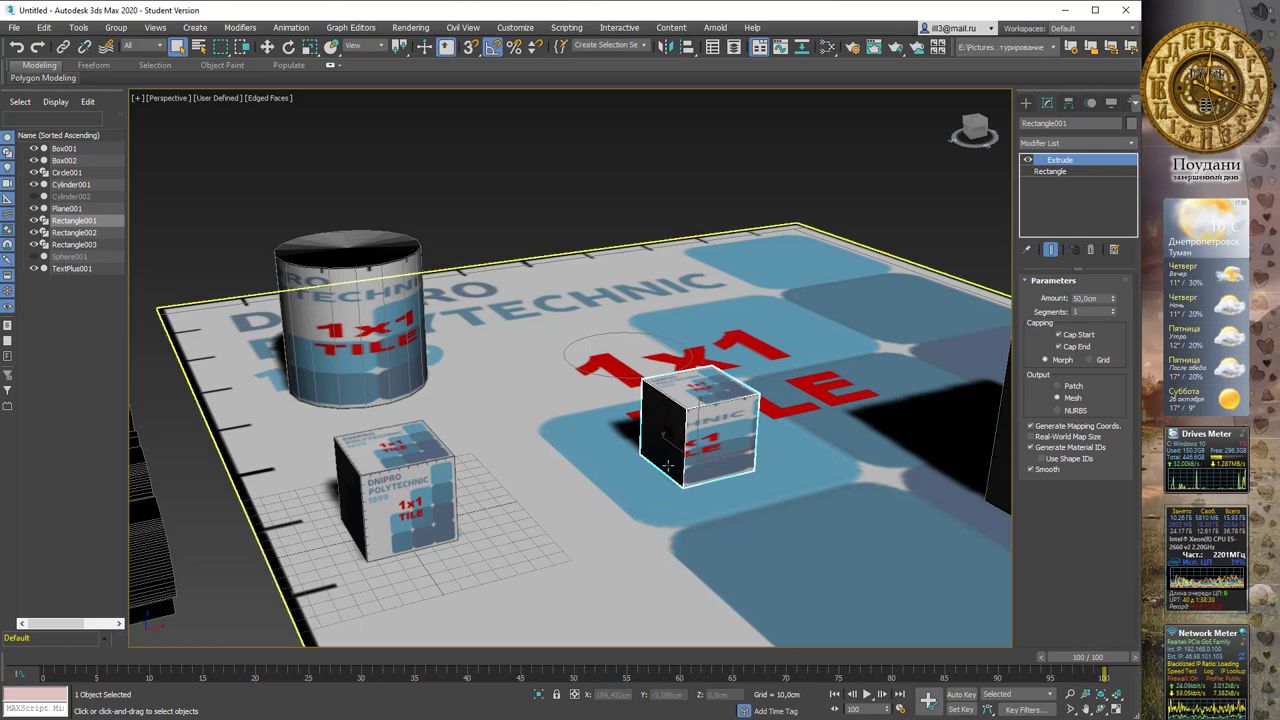
pyautogui.keyDown('alt'); pyautogui.moveTo(600, 450); pyautogui.dragTo(680, 440, button='middle'); pyautogui.keyUp('alt')
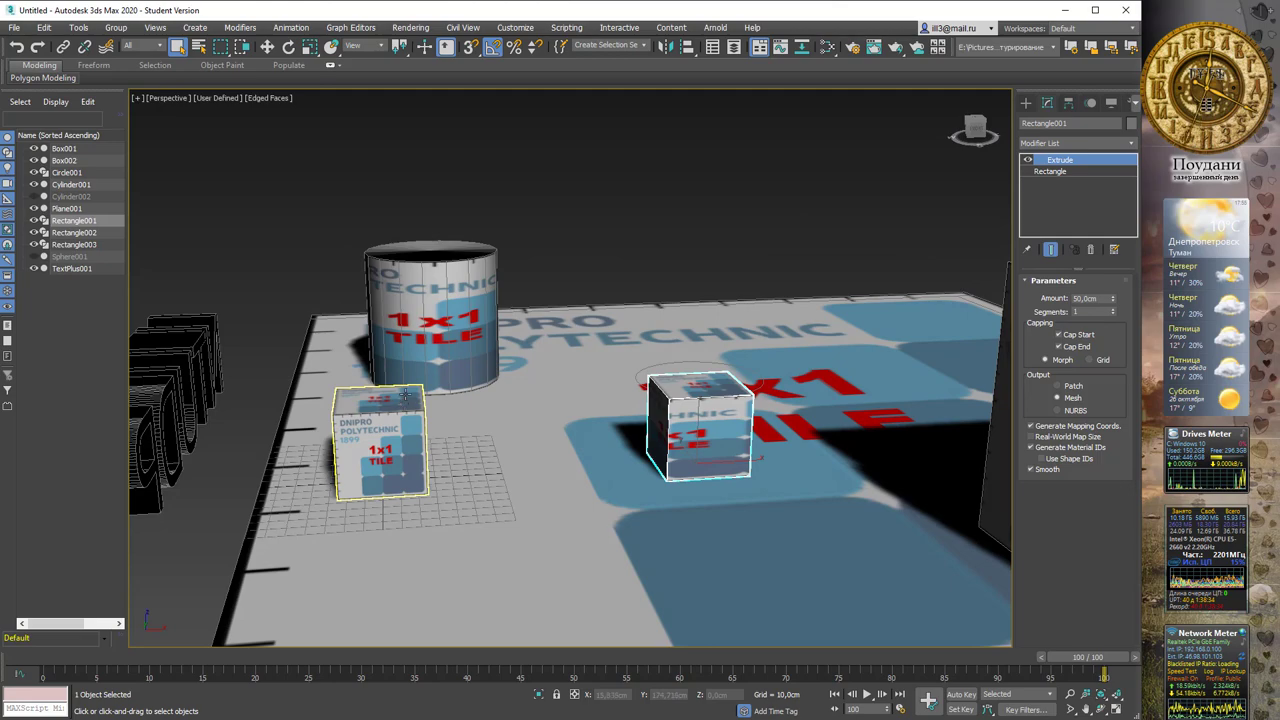
pyautogui.moveTo(405, 395)
pyautogui.keyDown('alt'); pyautogui.mouseDown(button='middle')
pyautogui.moveTo(651, 316)
pyautogui.moveTo(601, 372)
pyautogui.mouseUp(button='middle'); pyautogui.keyUp('alt')
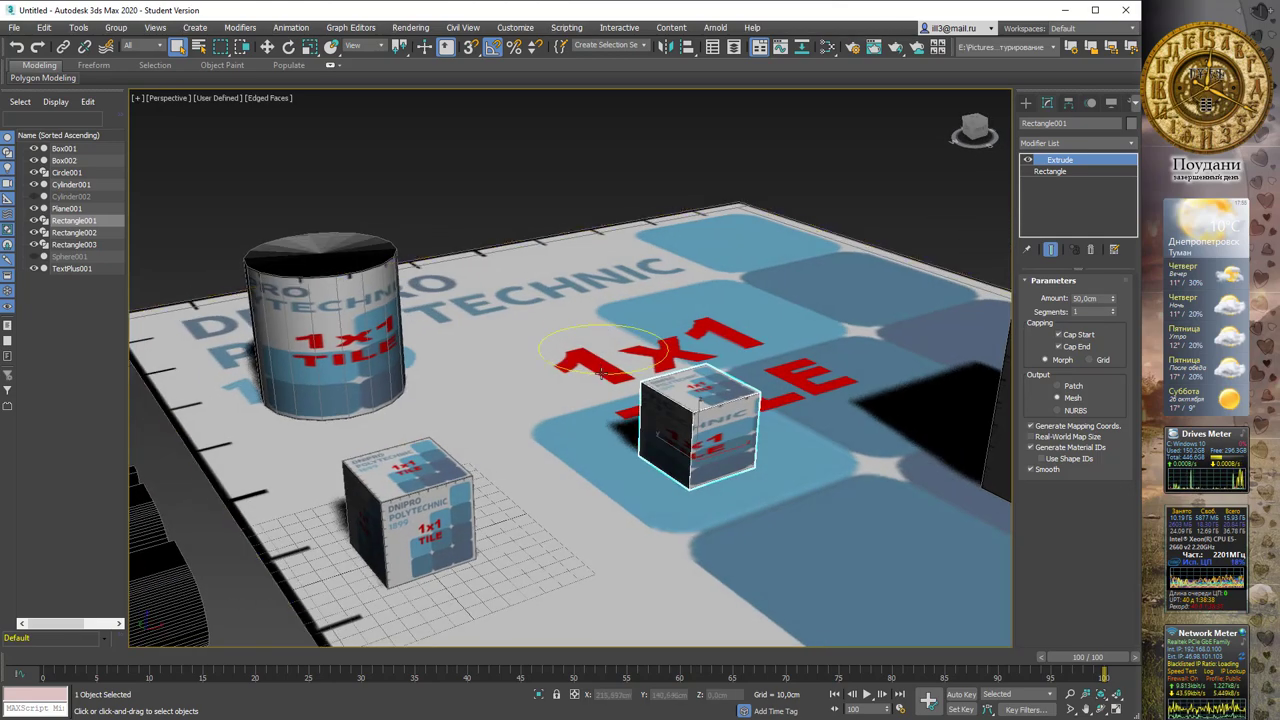
# Check the Extrude modifier's options without changes, then select the floor plane Plane001
pyautogui.rightClick(1062, 168)
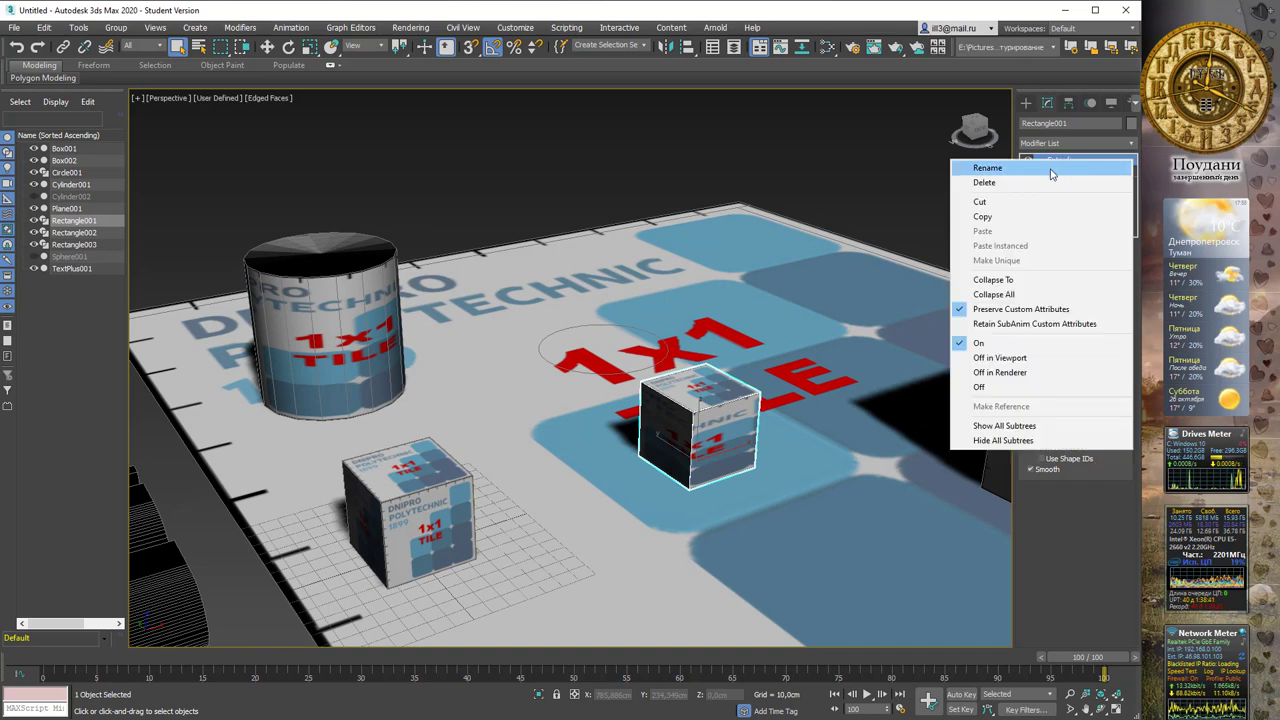
pyautogui.click(1017, 217)
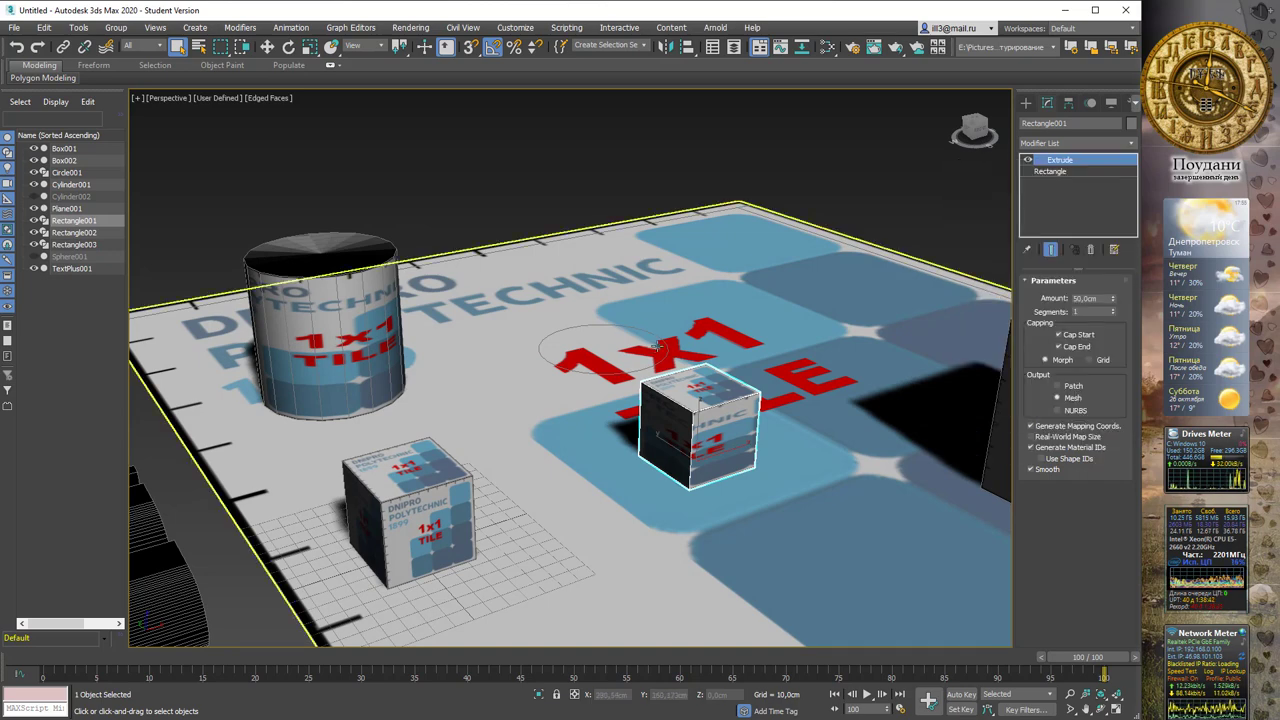
pyautogui.click(663, 344)
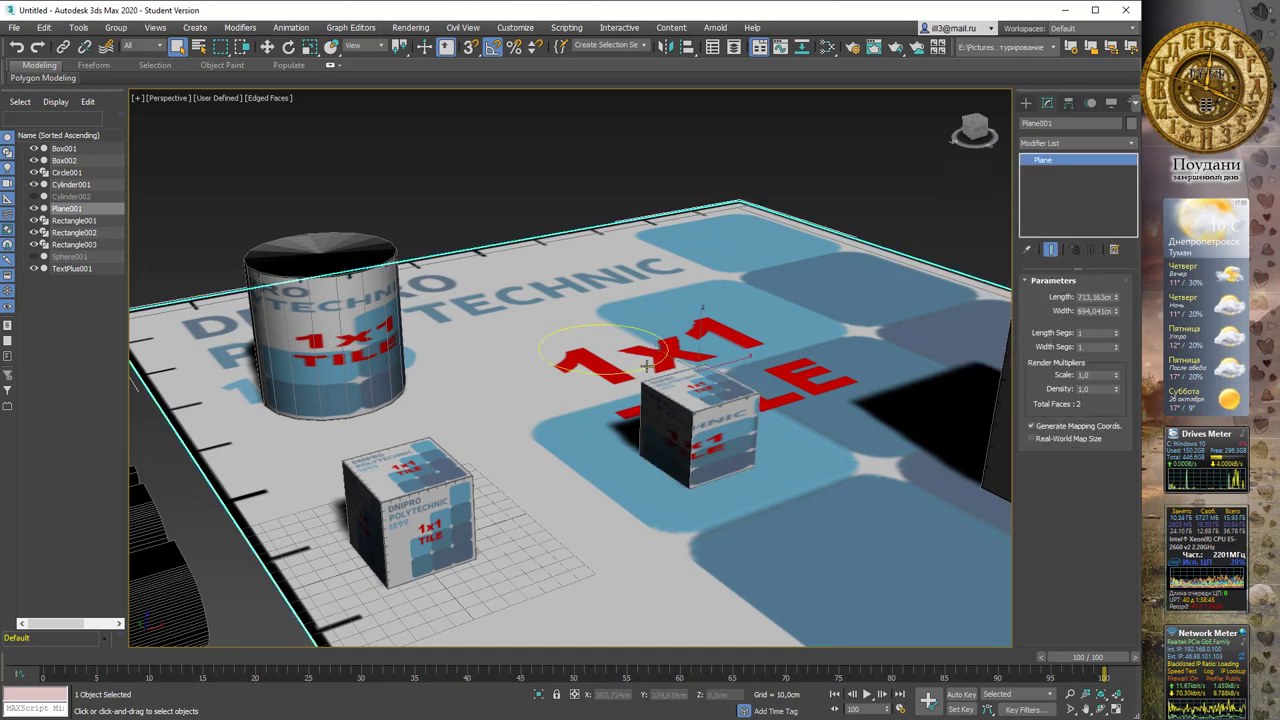
# Paste the Extrude onto Circle001 as an instance and set its Amount to 100 cm
pyautogui.click(643, 368)
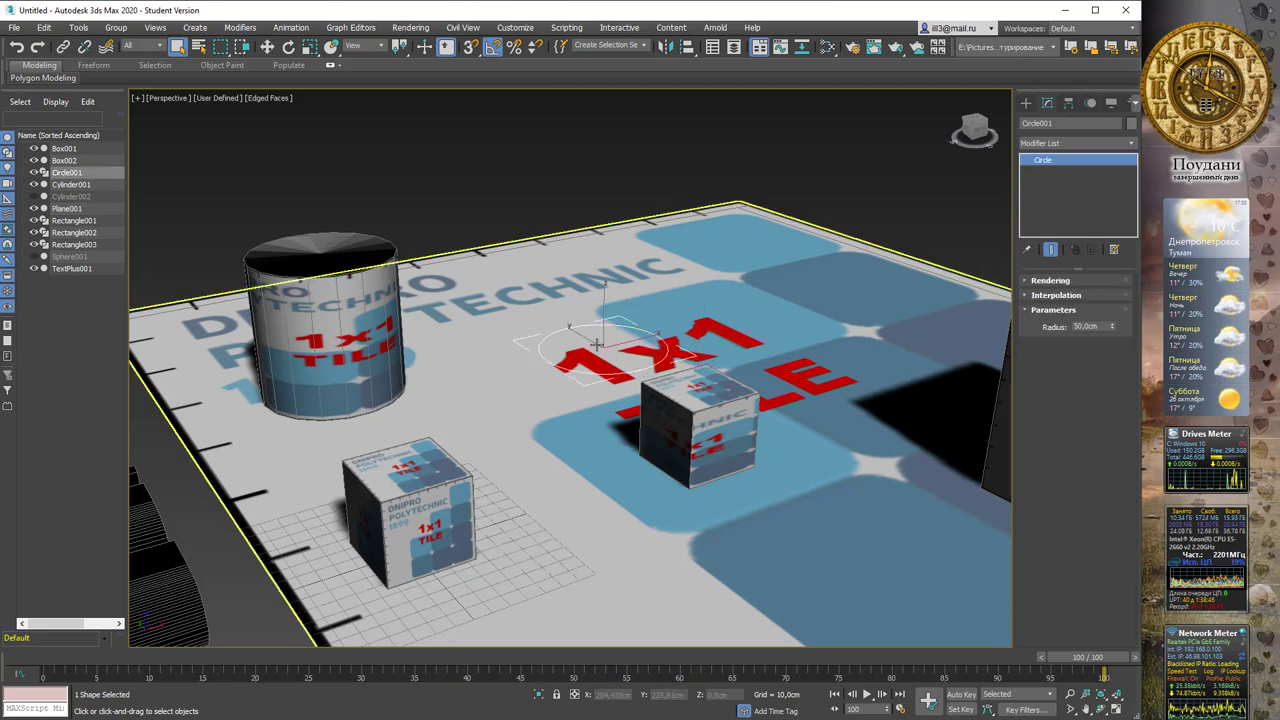
pyautogui.click(1078, 143)
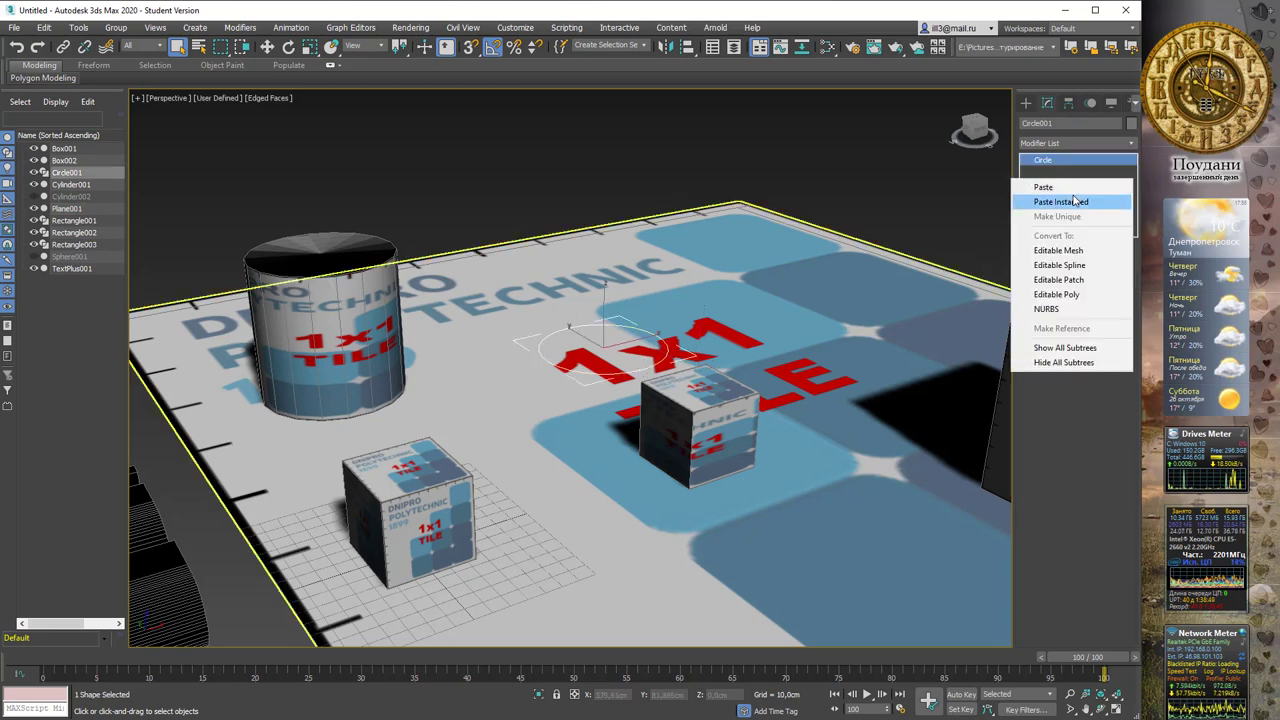
pyautogui.click(1043, 183)
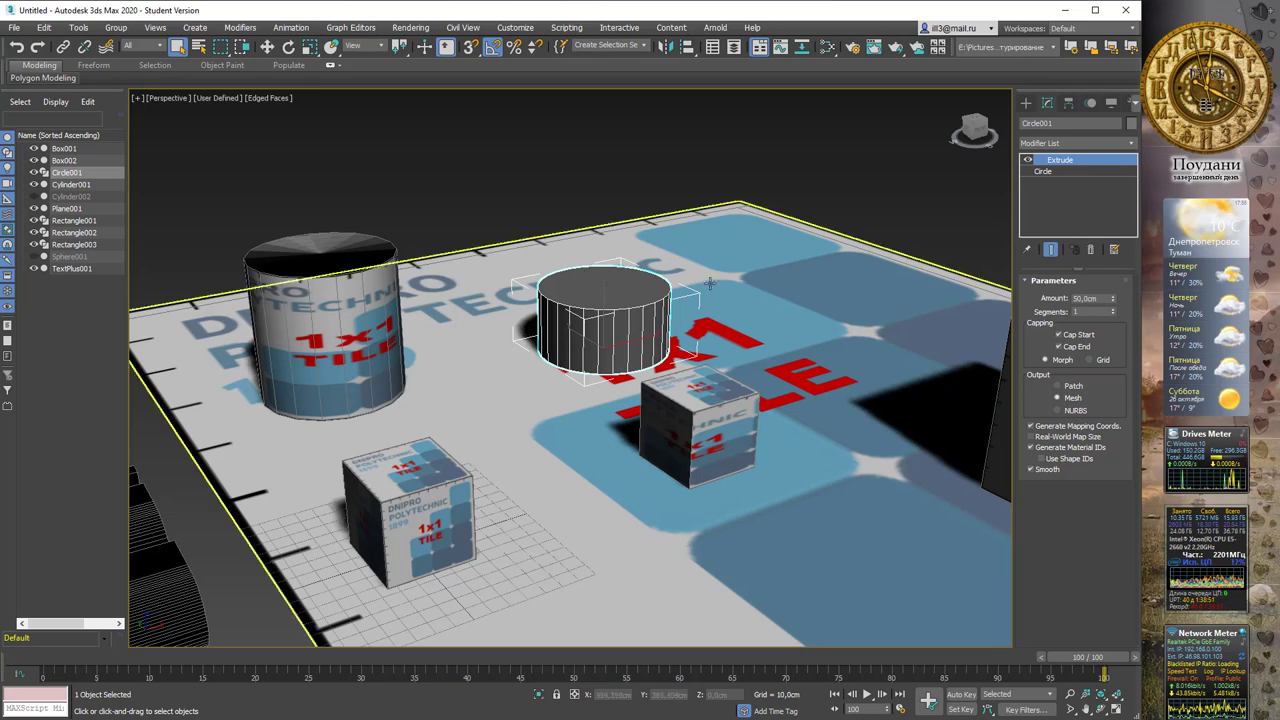
pyautogui.moveTo(713, 286)
pyautogui.keyDown('alt'); pyautogui.mouseDown(button='middle')
pyautogui.moveTo(686, 281)
pyautogui.moveTo(682, 307)
pyautogui.mouseUp(button='middle'); pyautogui.keyUp('alt')
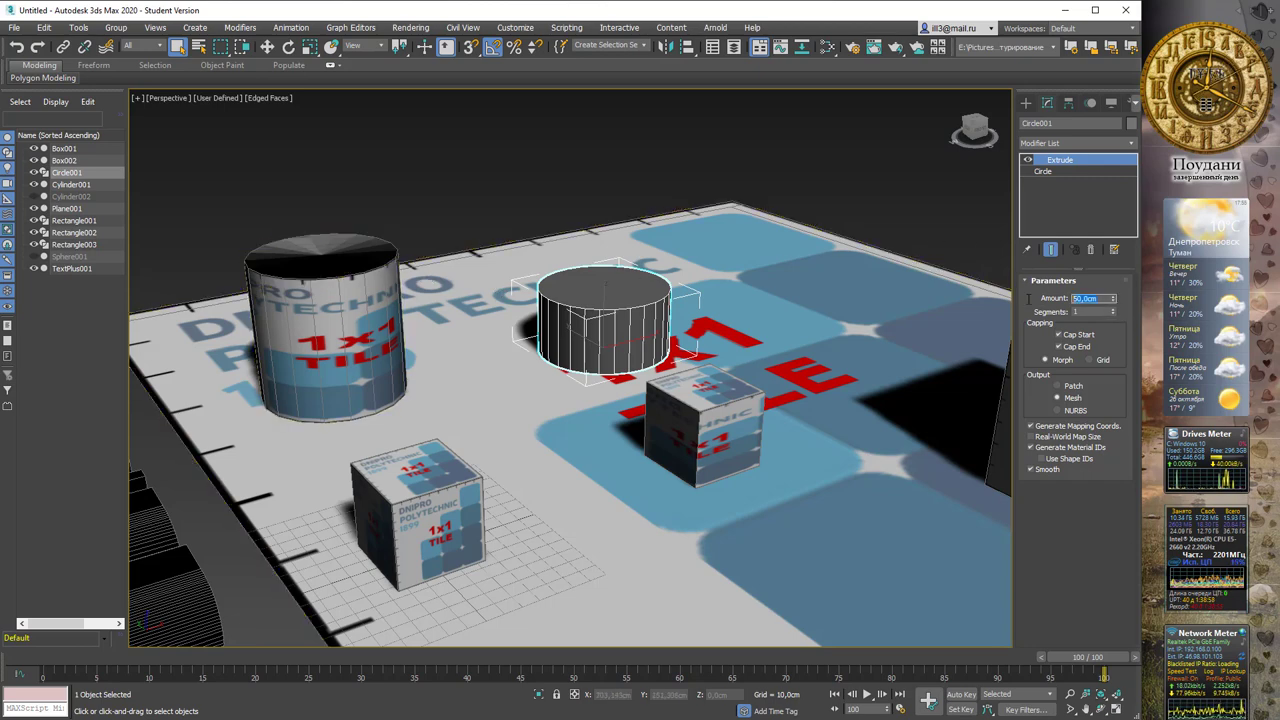
pyautogui.click(1093, 298)
pyautogui.write('100')
pyautogui.press('Return')
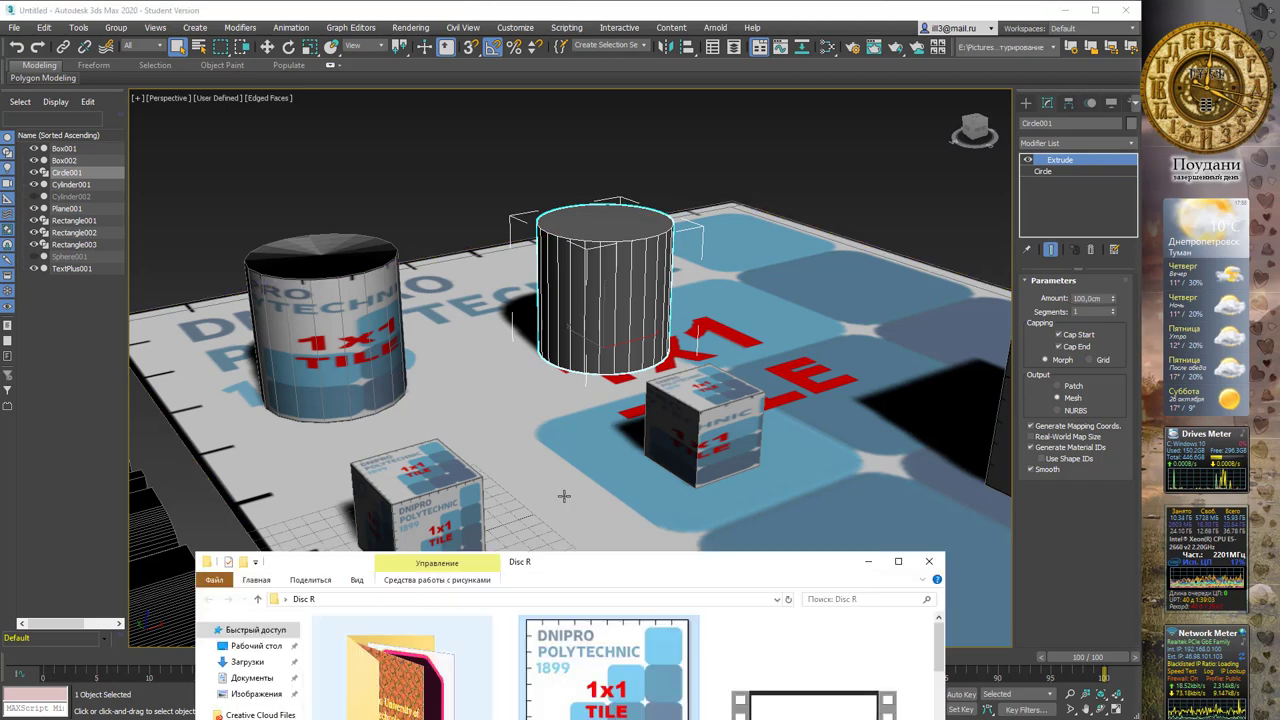
# Drag the 1x1 TILE image onto the new cylinder to texture it
pyautogui.moveTo(608, 660); pyautogui.dragTo(665, 288)
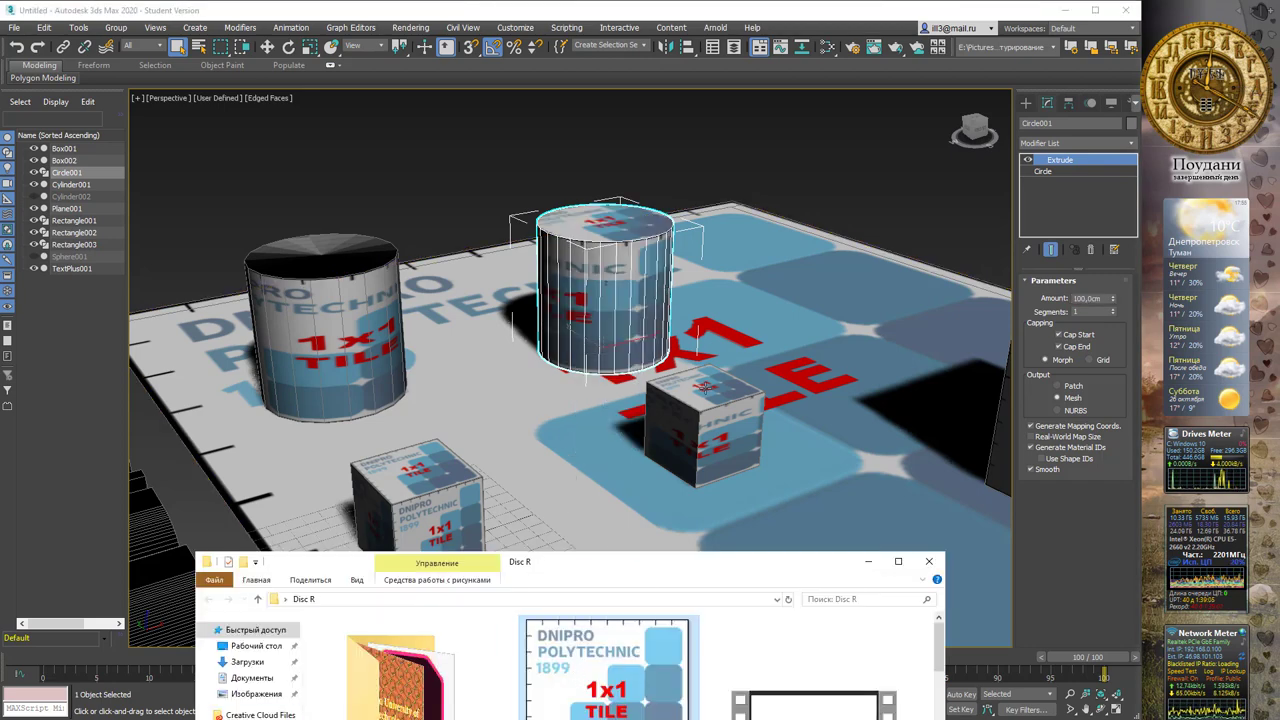
pyautogui.click(869, 563)
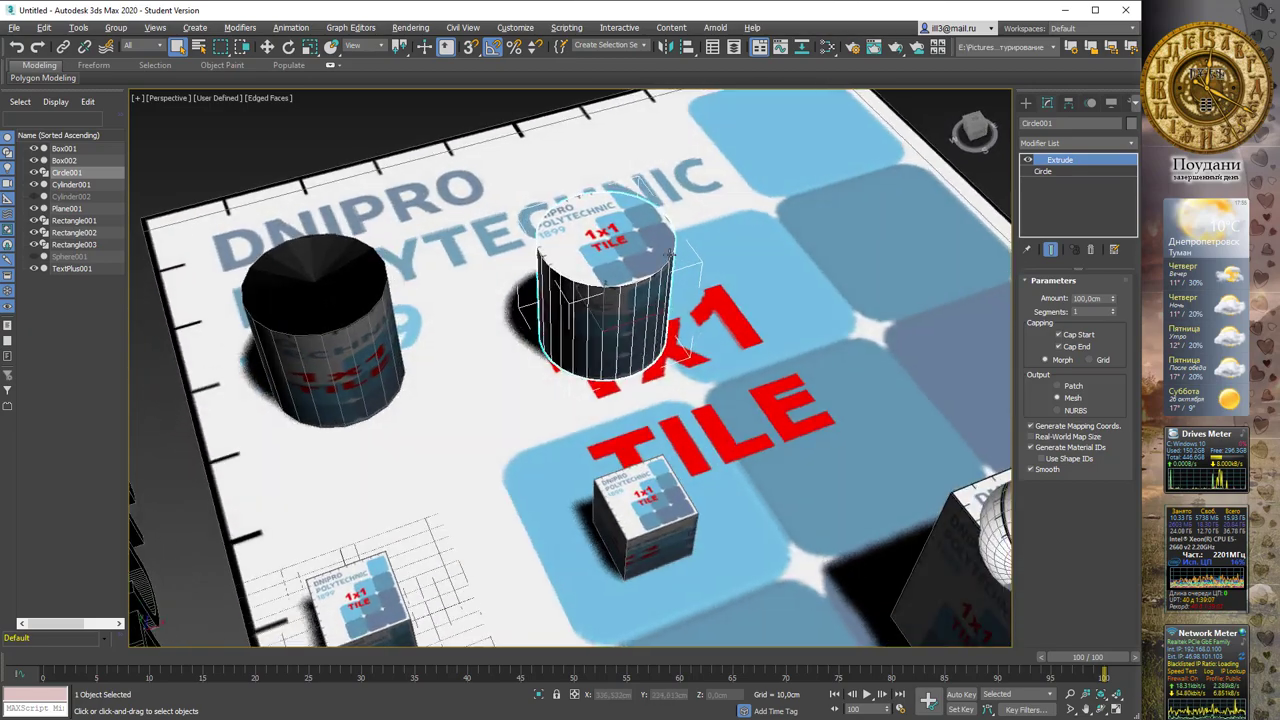
pyautogui.moveTo(669, 253)
pyautogui.keyDown('alt'); pyautogui.mouseDown(button='middle')
pyautogui.moveTo(648, 233)
pyautogui.moveTo(390, 322)
pyautogui.mouseUp(button='middle'); pyautogui.keyUp('alt')
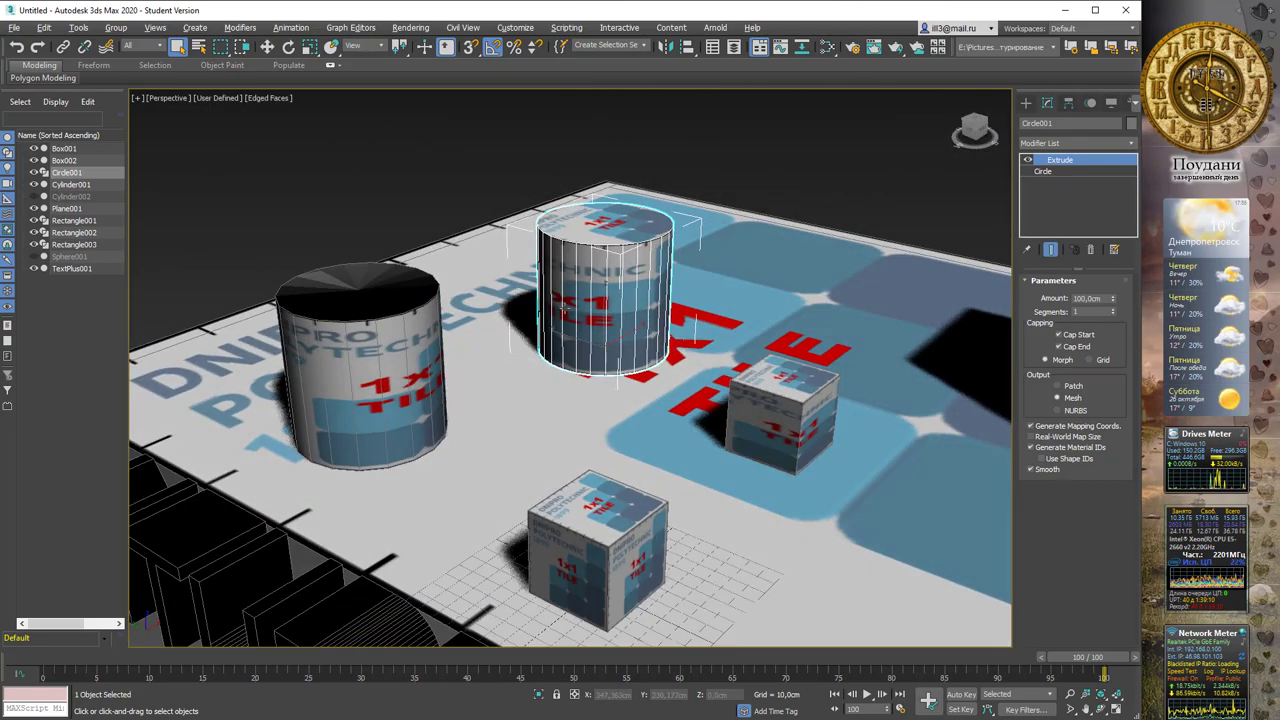
# Paste the Extrude onto Rectangle002 and set its Amount to 200 cm to make a wall
pyautogui.click(386, 324)
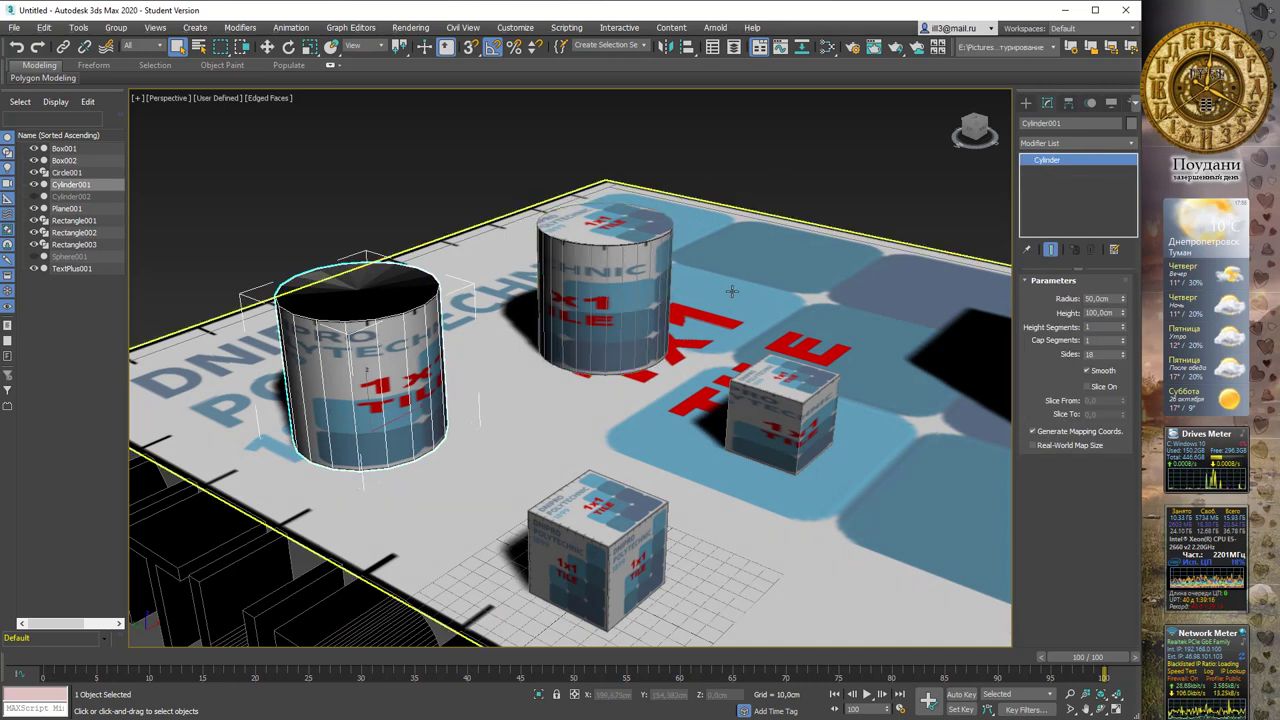
pyautogui.moveTo(377, 338)
pyautogui.keyDown('alt'); pyautogui.mouseDown(button='middle')
pyautogui.moveTo(706, 287)
pyautogui.moveTo(692, 310)
pyautogui.mouseUp(button='middle'); pyautogui.keyUp('alt')
pyautogui.scroll(-3, 706, 287)
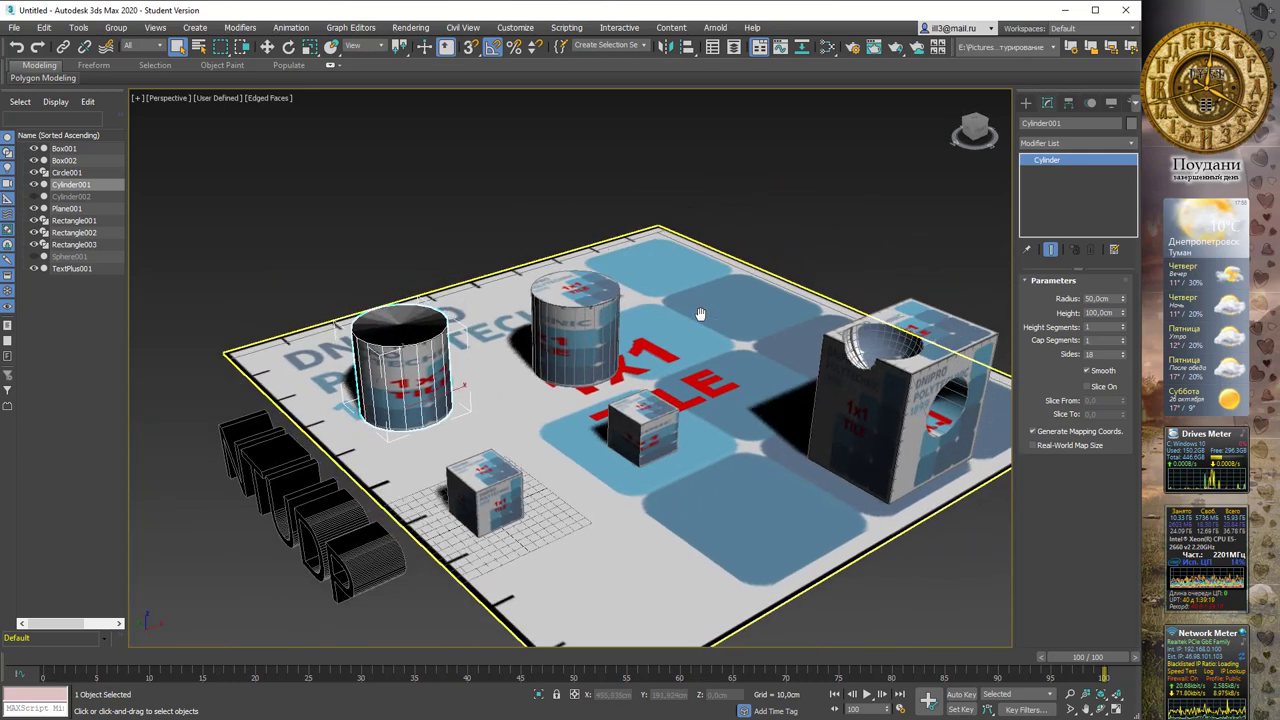
pyautogui.click(588, 250)
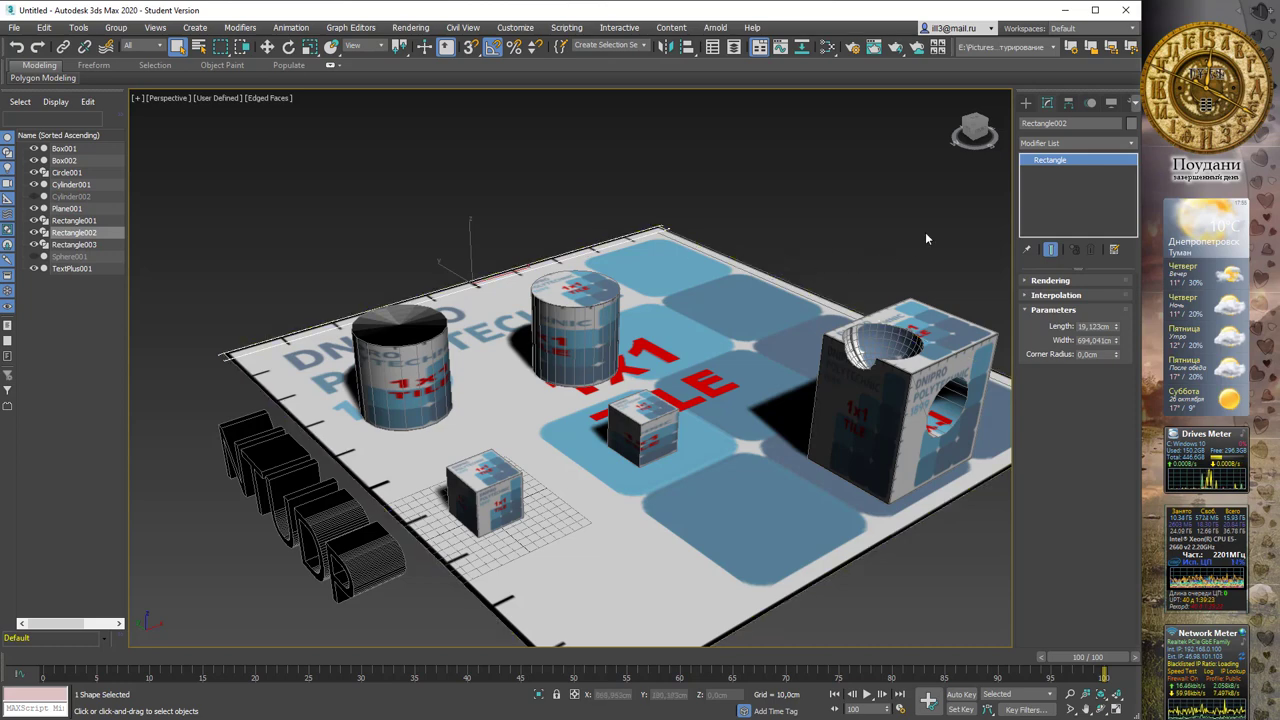
pyautogui.rightClick(1041, 204)
pyautogui.click(1065, 199)
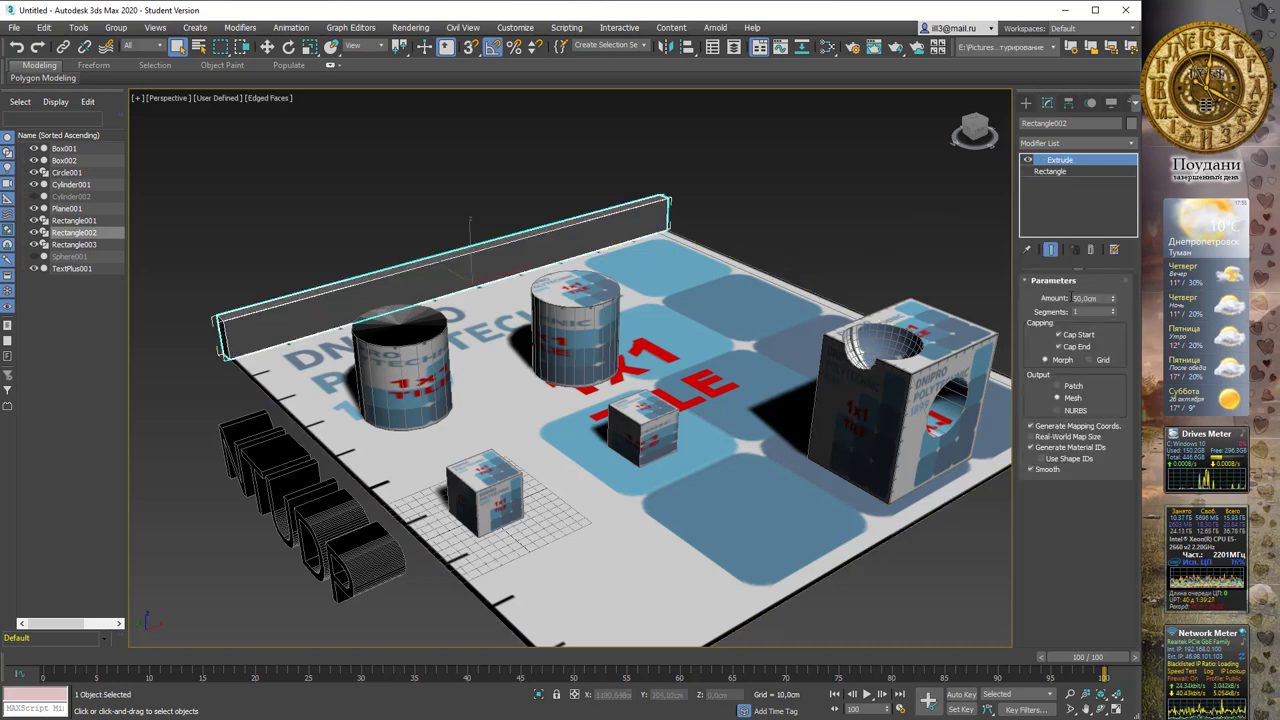
pyautogui.write('200')
pyautogui.press('Return')
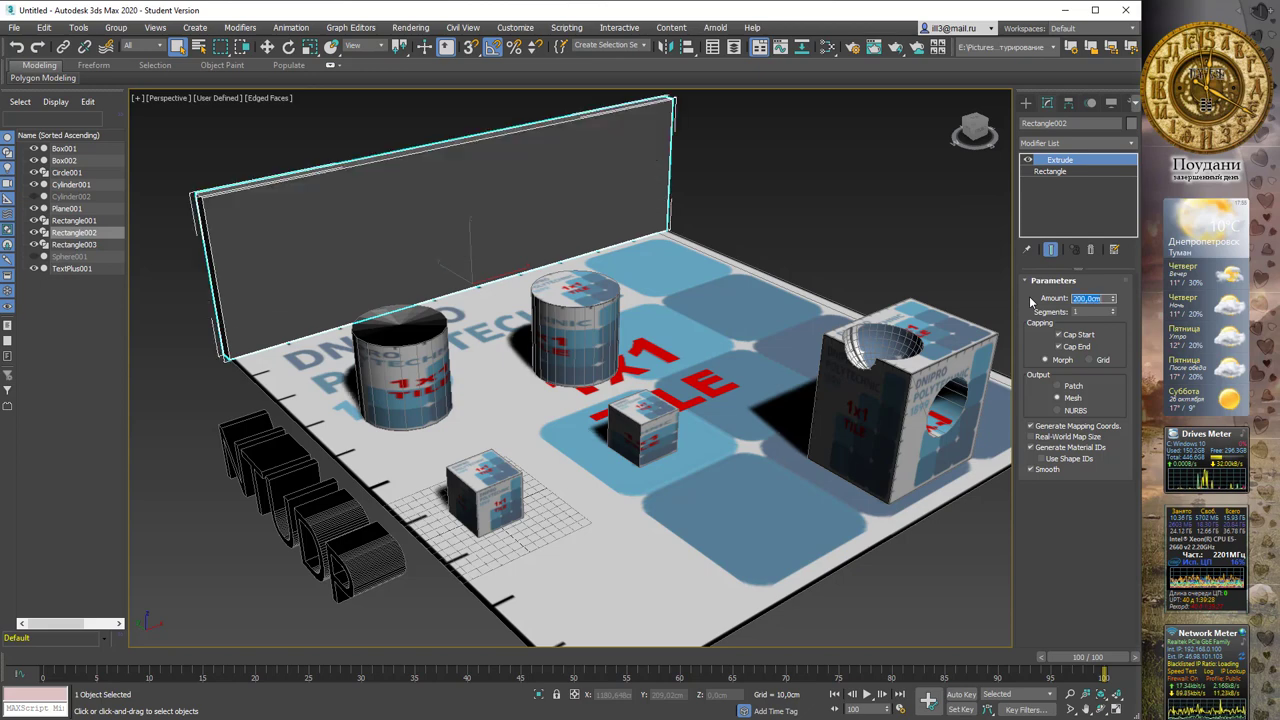
# Copy the wall's Extrude onto Rectangle003 as the second wall, then select the back wall
pyautogui.rightClick(1078, 163)
pyautogui.moveTo(1072, 160)
pyautogui.mouseDown()
pyautogui.moveTo(918, 226)
pyautogui.moveTo(830, 303)
pyautogui.mouseUp()
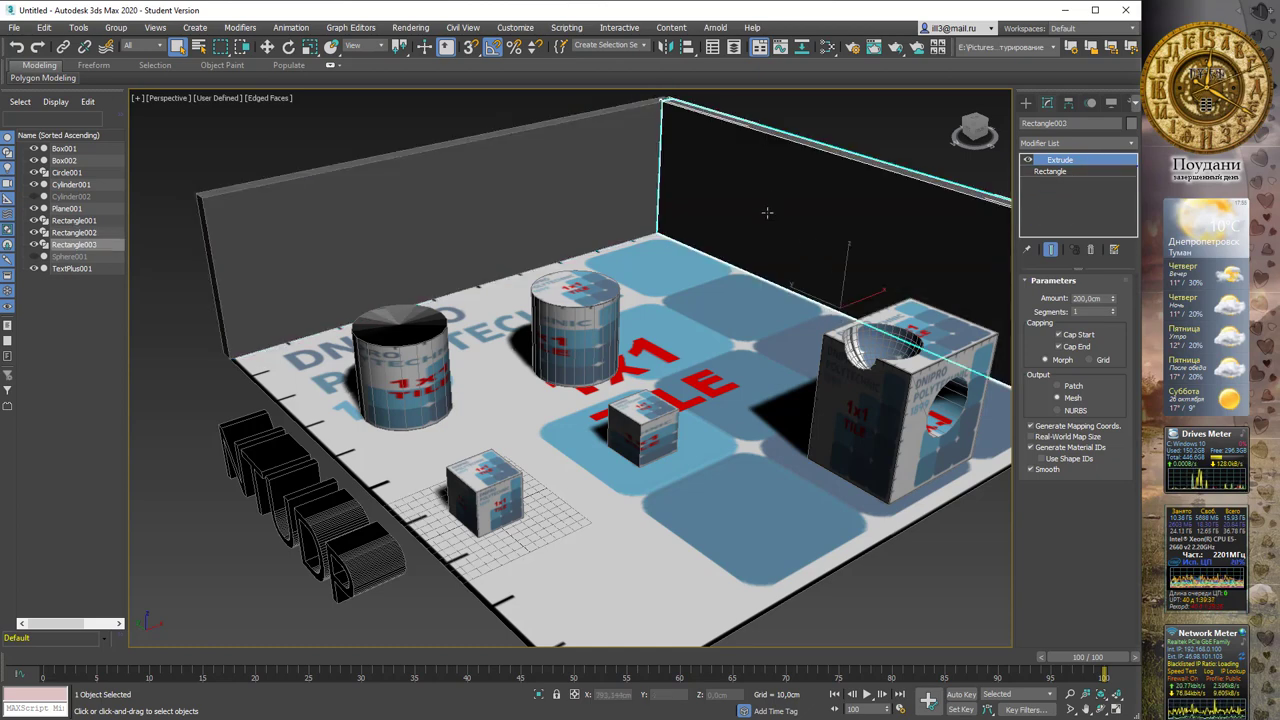
pyautogui.scroll(3, 767, 212)
pyautogui.scroll(-1, 767, 212)
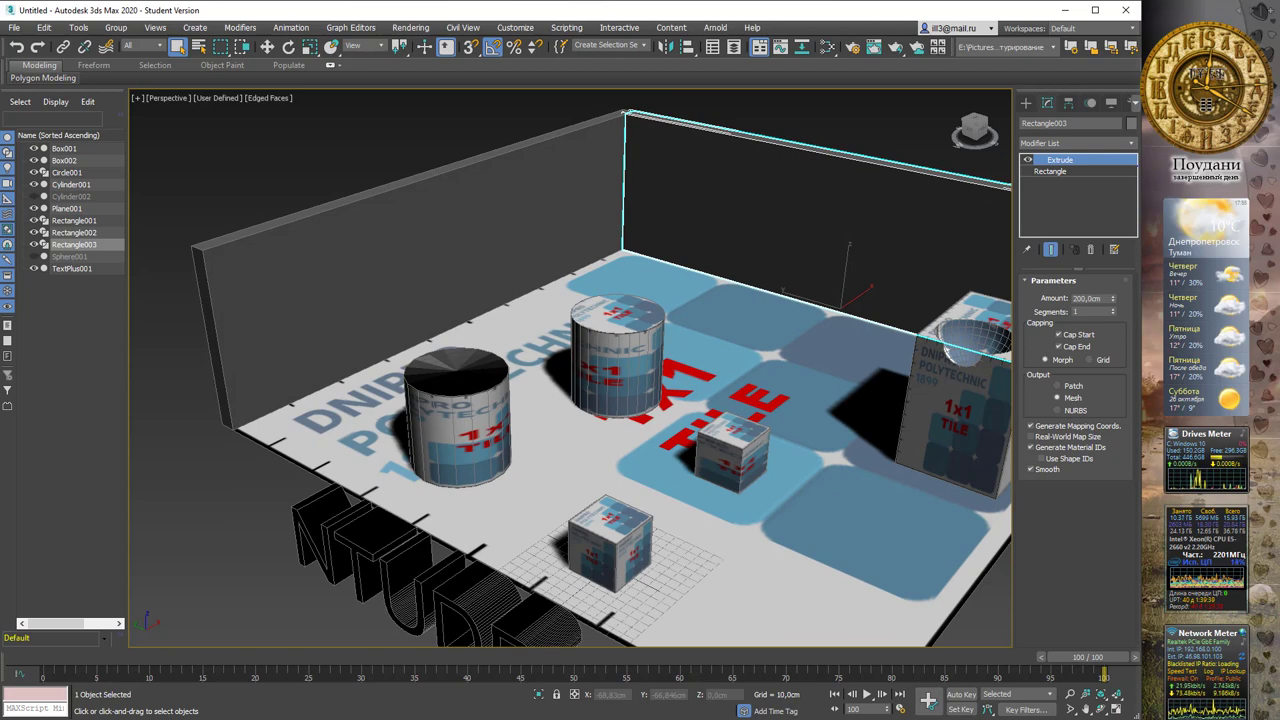
pyautogui.hotkey('alt', 'Tab')
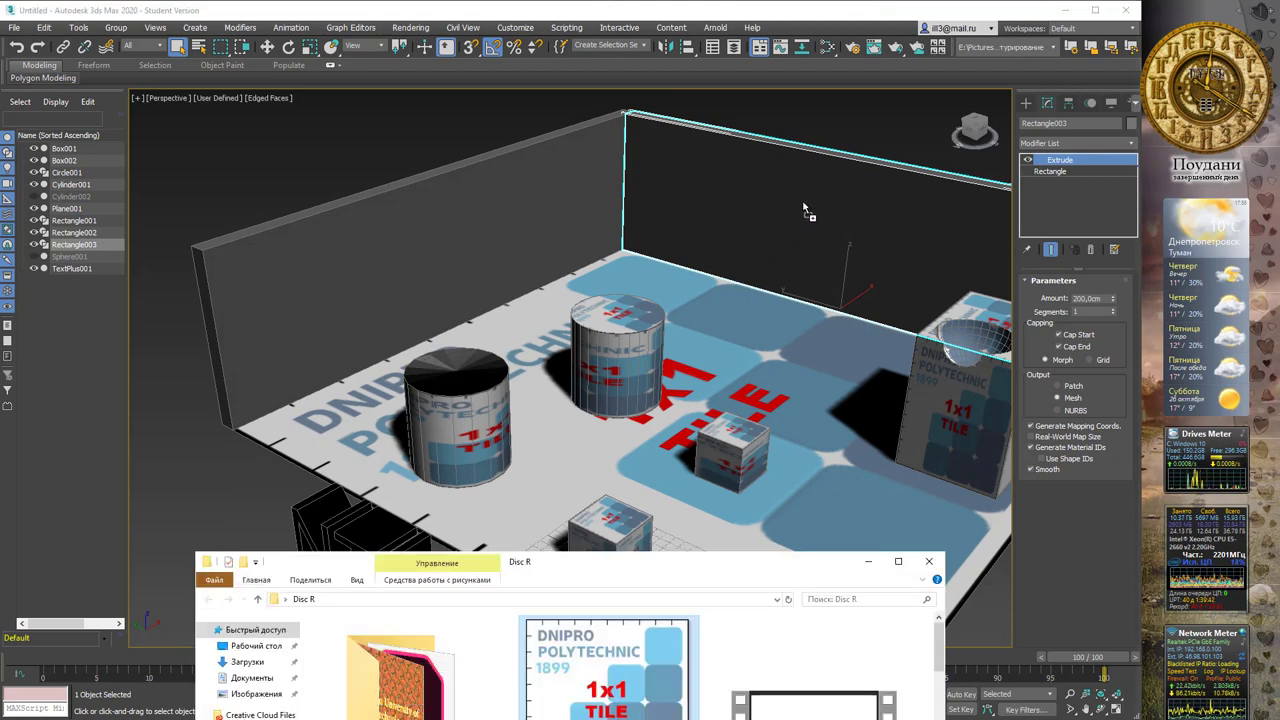
pyautogui.click(882, 150)
pyautogui.hotkey('alt', 'Tab')
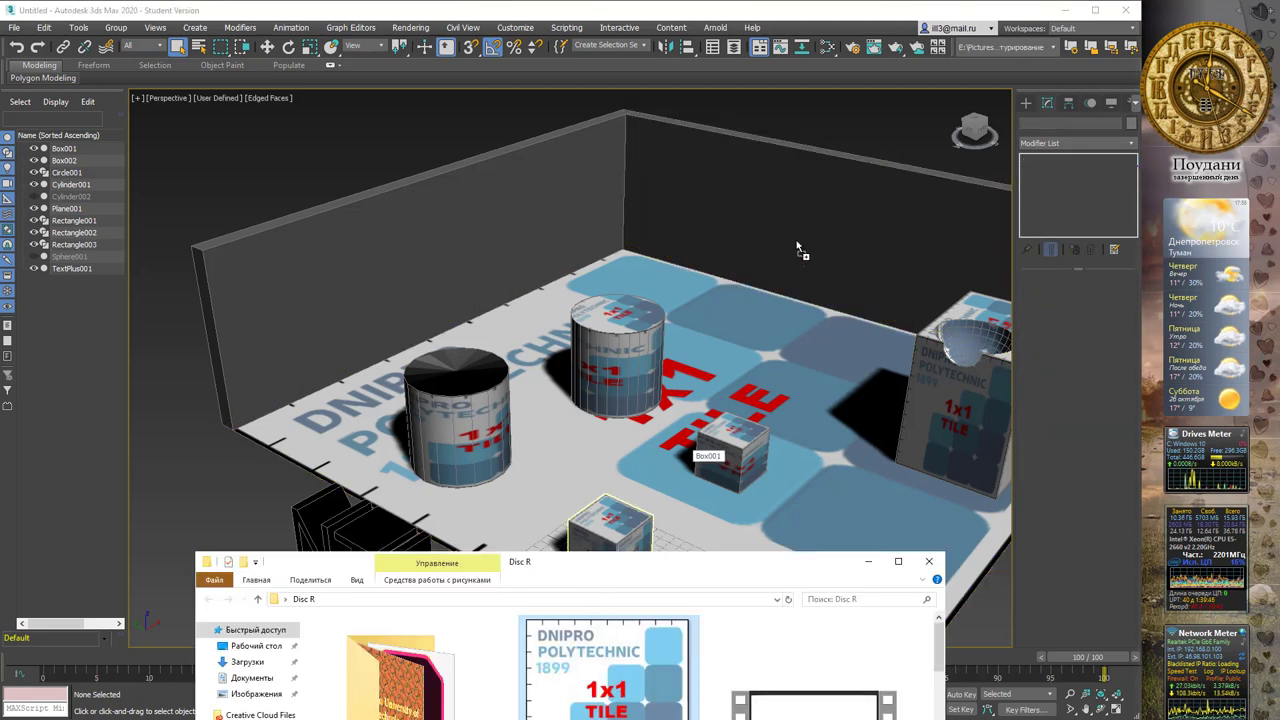
pyautogui.click(816, 216)
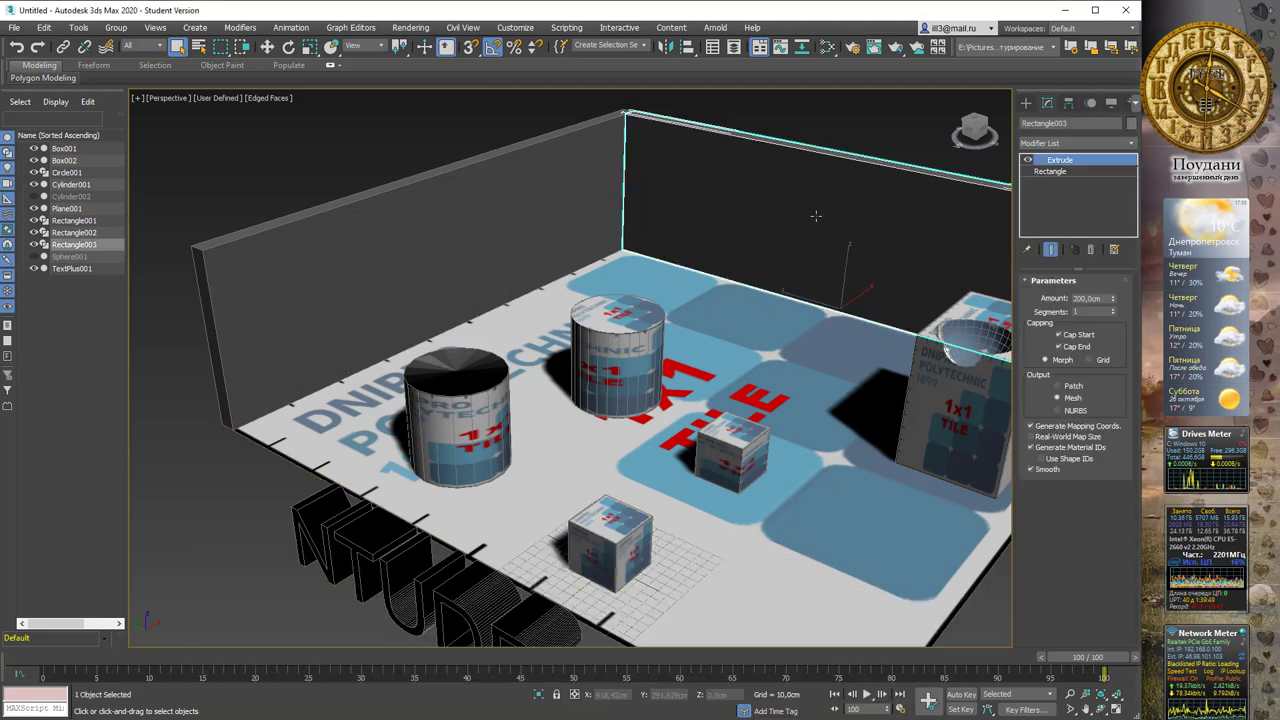
# Render the Perspective view, continue past TextPlus001's missing map coordinates warning, and close the render
pyautogui.moveTo(816, 216)
pyautogui.keyDown('alt'); pyautogui.mouseDown(button='middle')
pyautogui.moveTo(650, 230)
pyautogui.moveTo(769, 216)
pyautogui.mouseUp(button='middle'); pyautogui.keyUp('alt')
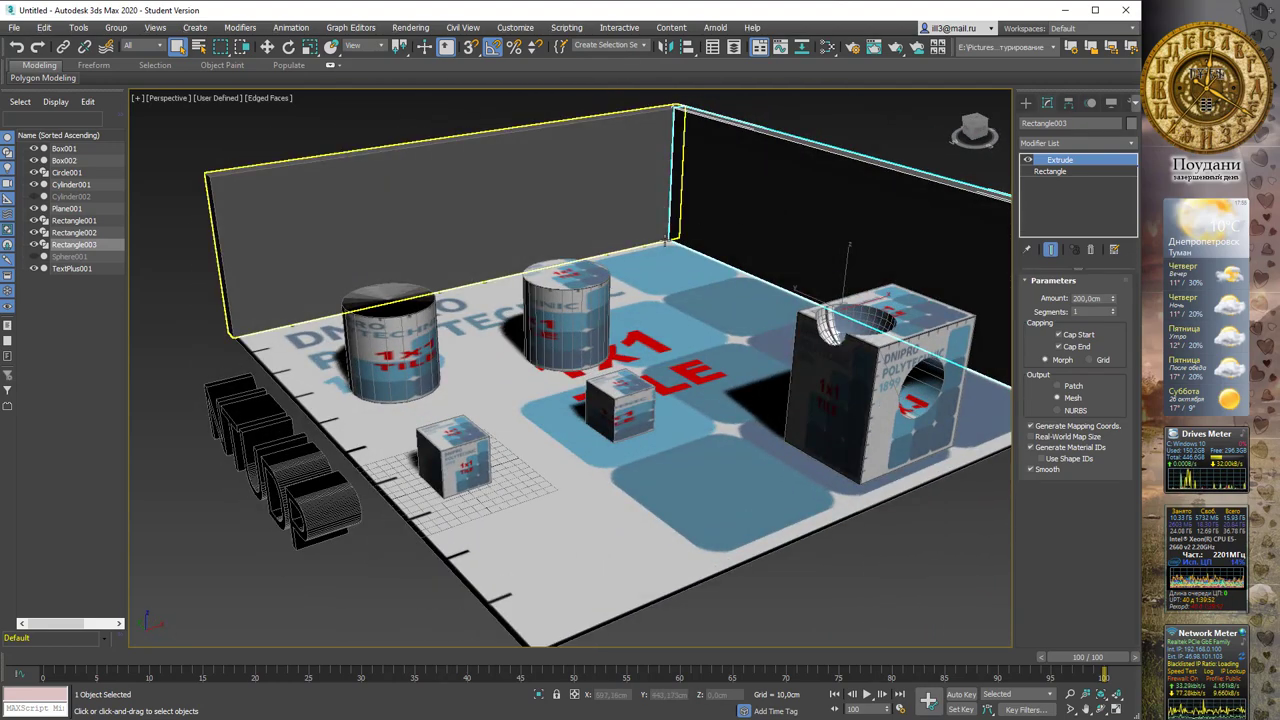
pyautogui.keyDown('alt'); pyautogui.moveTo(581, 319); pyautogui.dragTo(845, 117, button='middle'); pyautogui.keyUp('alt')
pyautogui.click(899, 54)
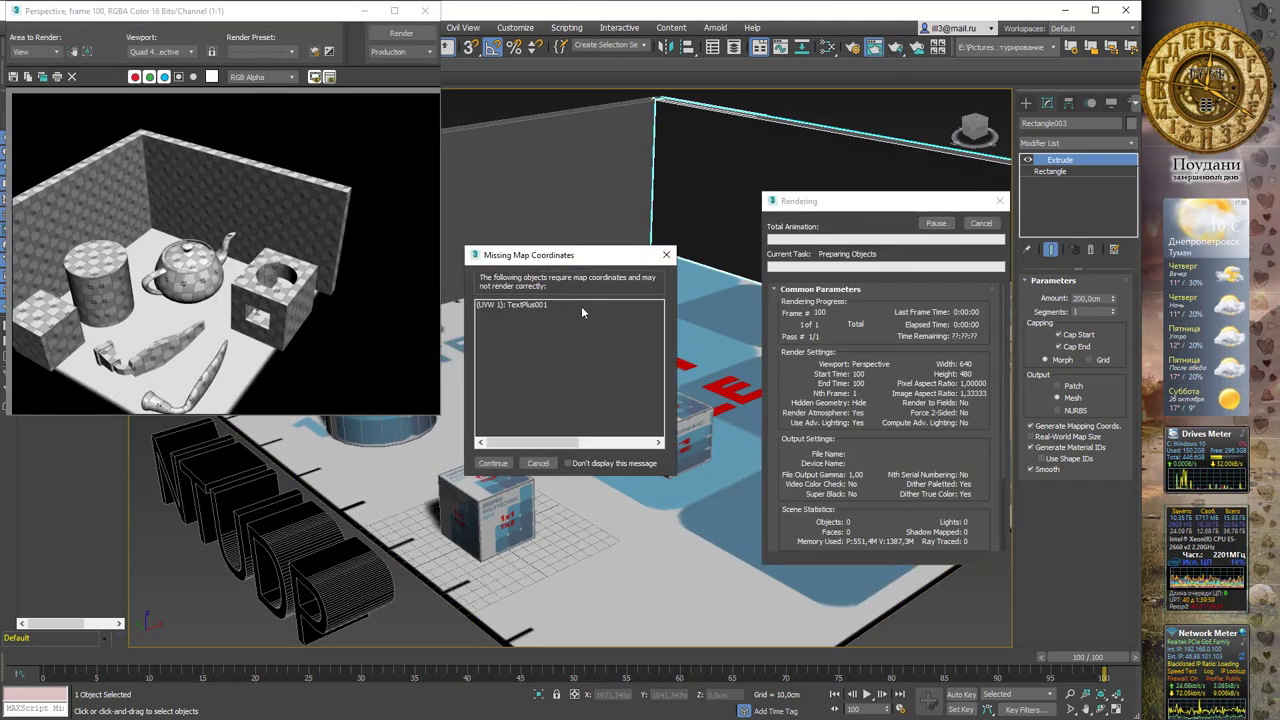
pyautogui.click(530, 304)
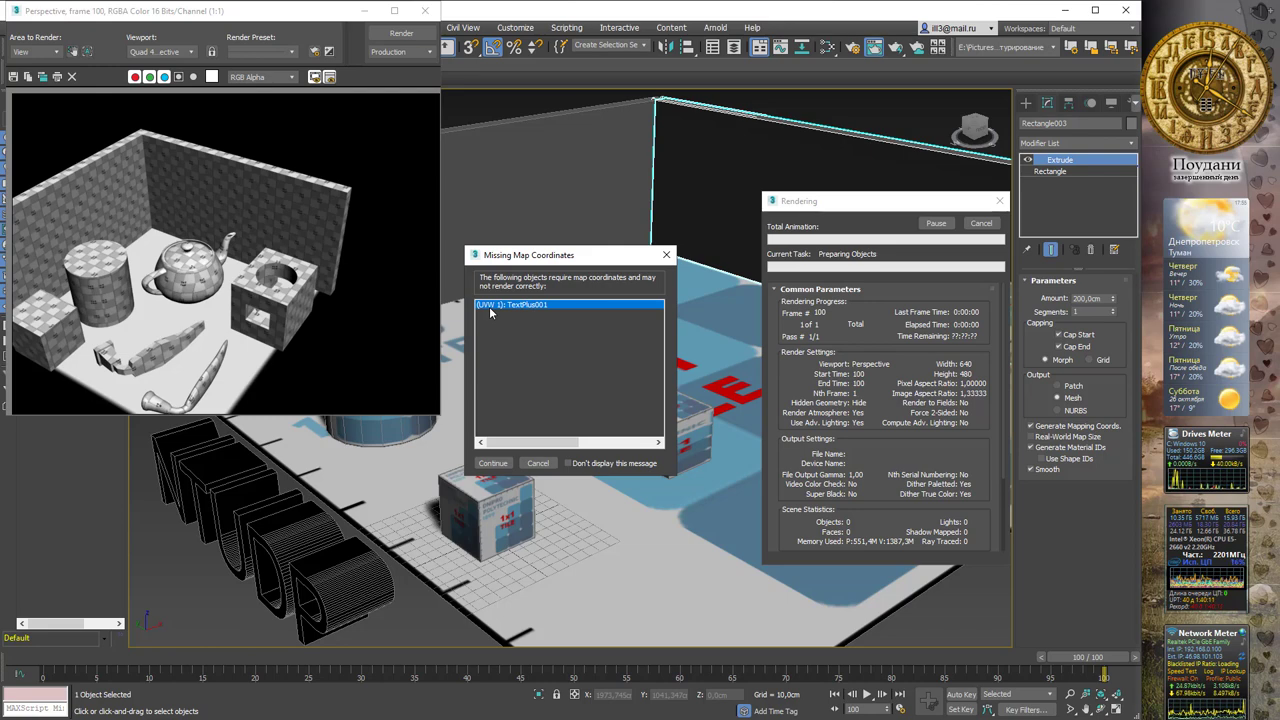
pyautogui.click(493, 464)
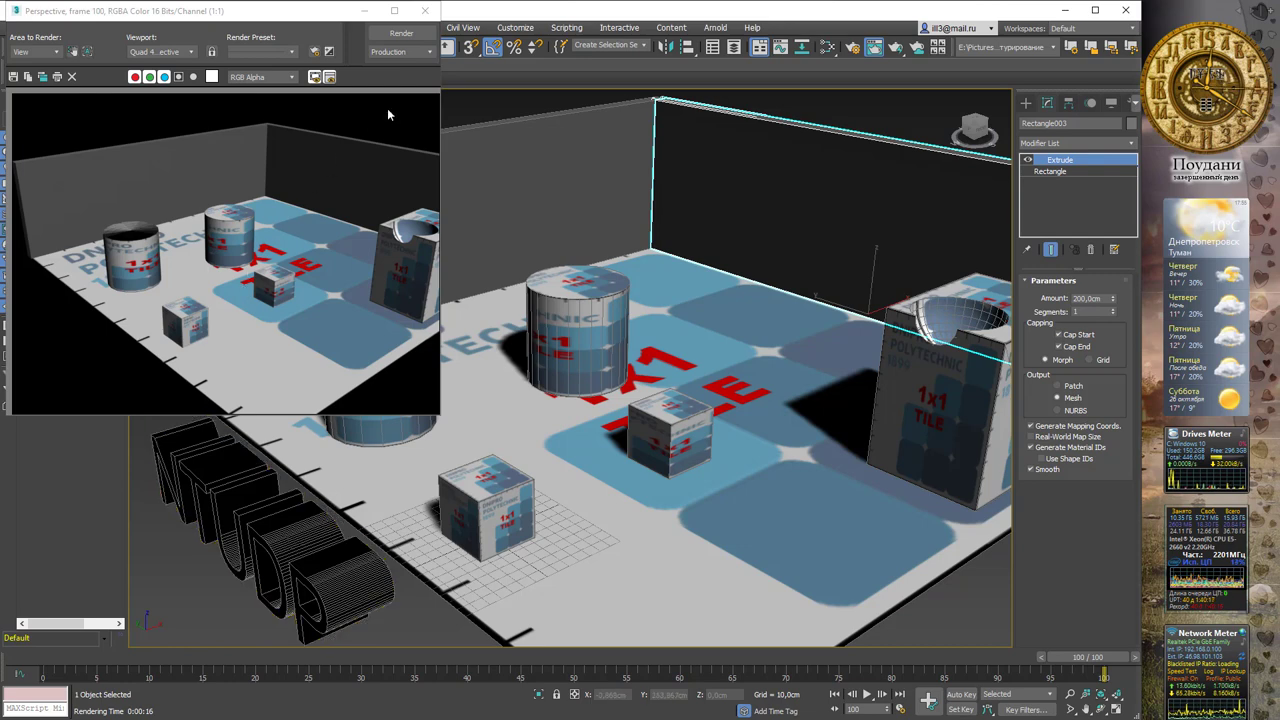
pyautogui.click(425, 10)
pyautogui.click(445, 143)
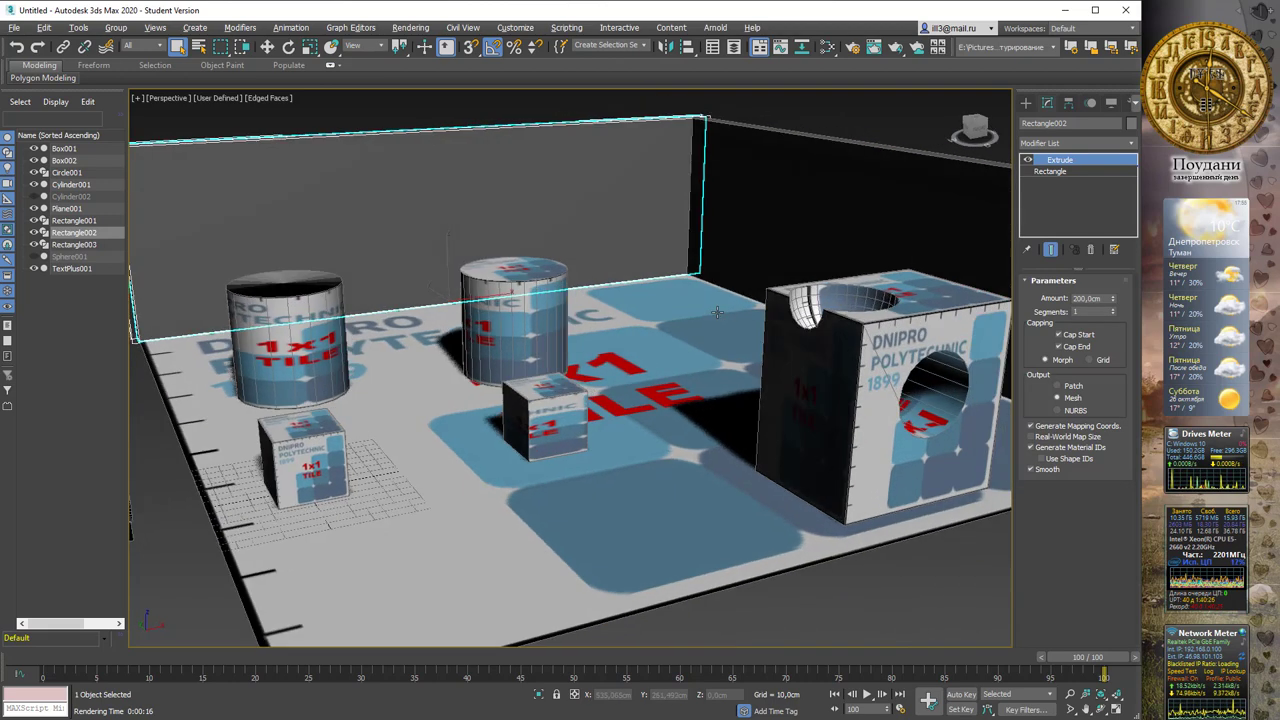
# Orbit and pan the view lower, selecting the 3D text and the small front box
pyautogui.keyDown('alt'); pyautogui.moveTo(738, 322); pyautogui.dragTo(254, 446, button='middle'); pyautogui.keyUp('alt')
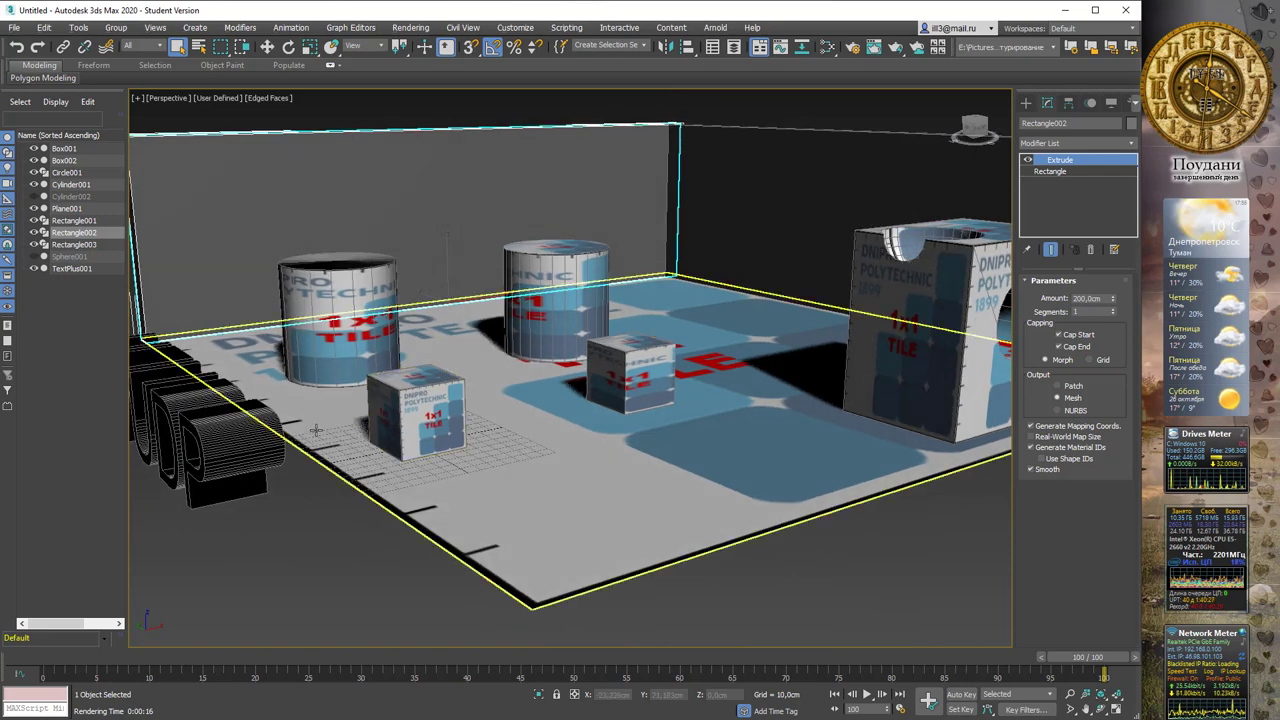
pyautogui.click(254, 446)
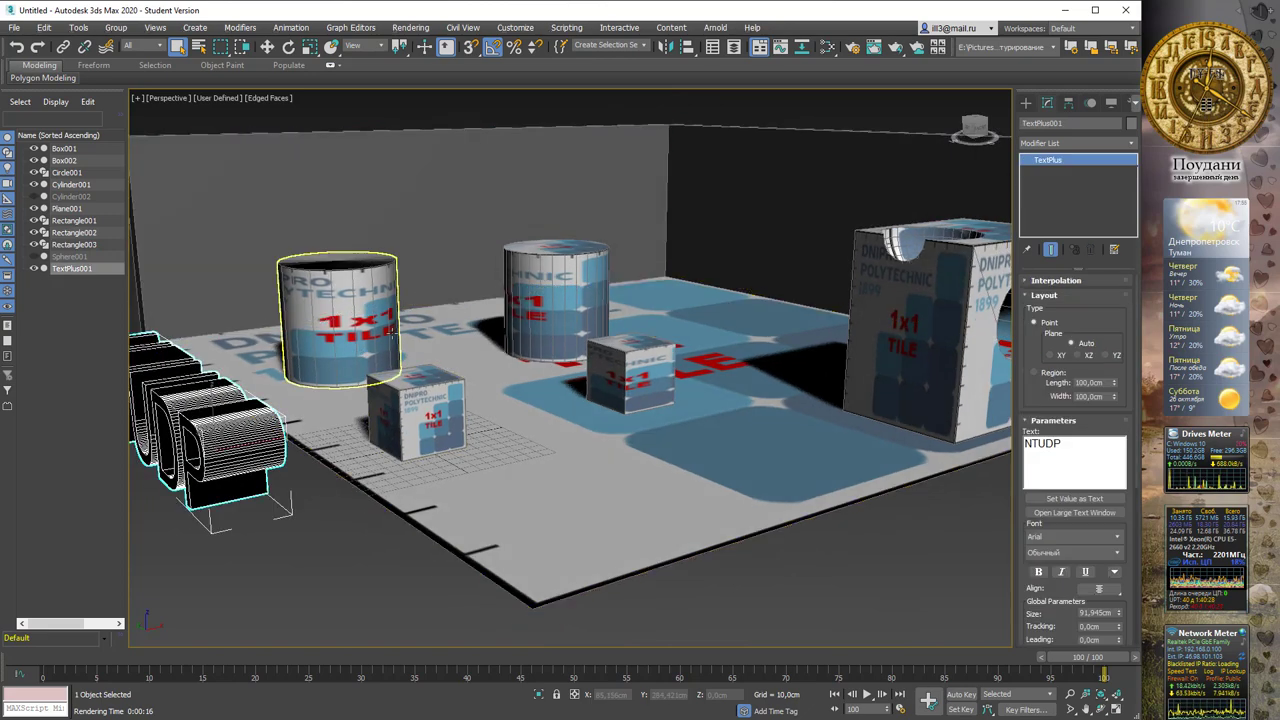
pyautogui.keyDown('alt'); pyautogui.moveTo(556, 300); pyautogui.dragTo(515, 275, button='middle'); pyautogui.keyUp('alt')
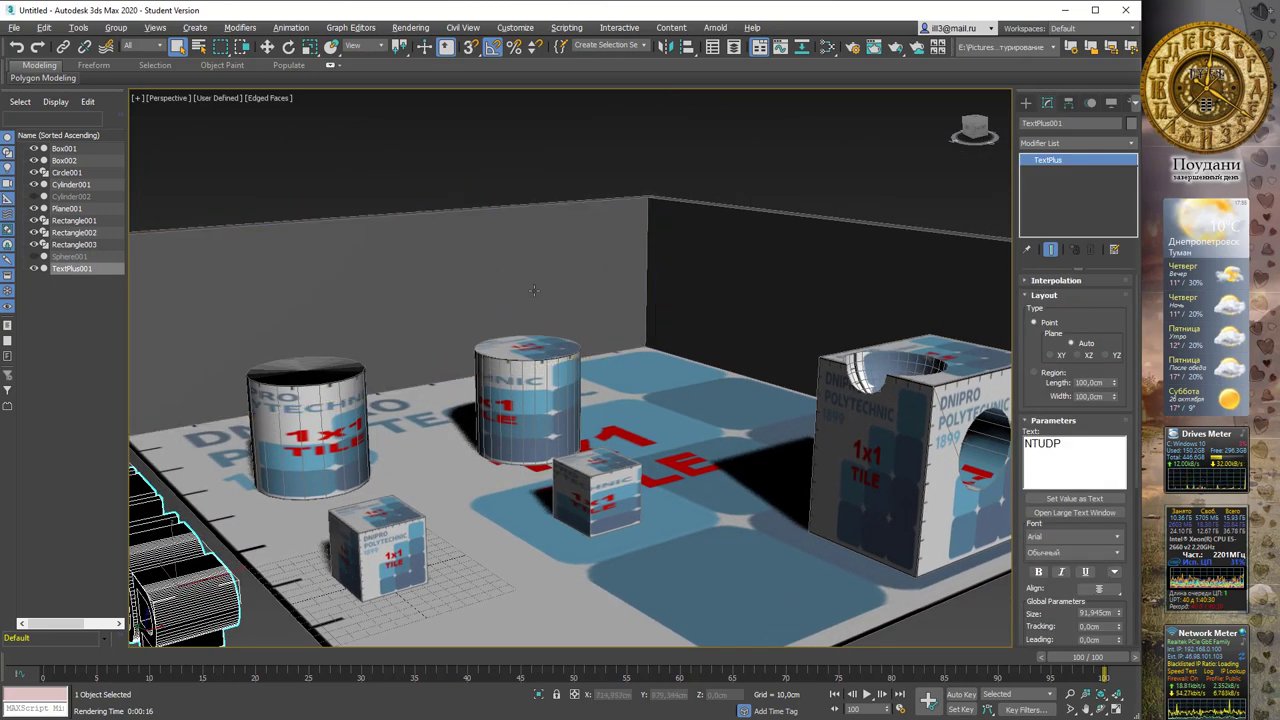
pyautogui.scroll(2, 523, 306)
pyautogui.scroll(3, 523, 306)
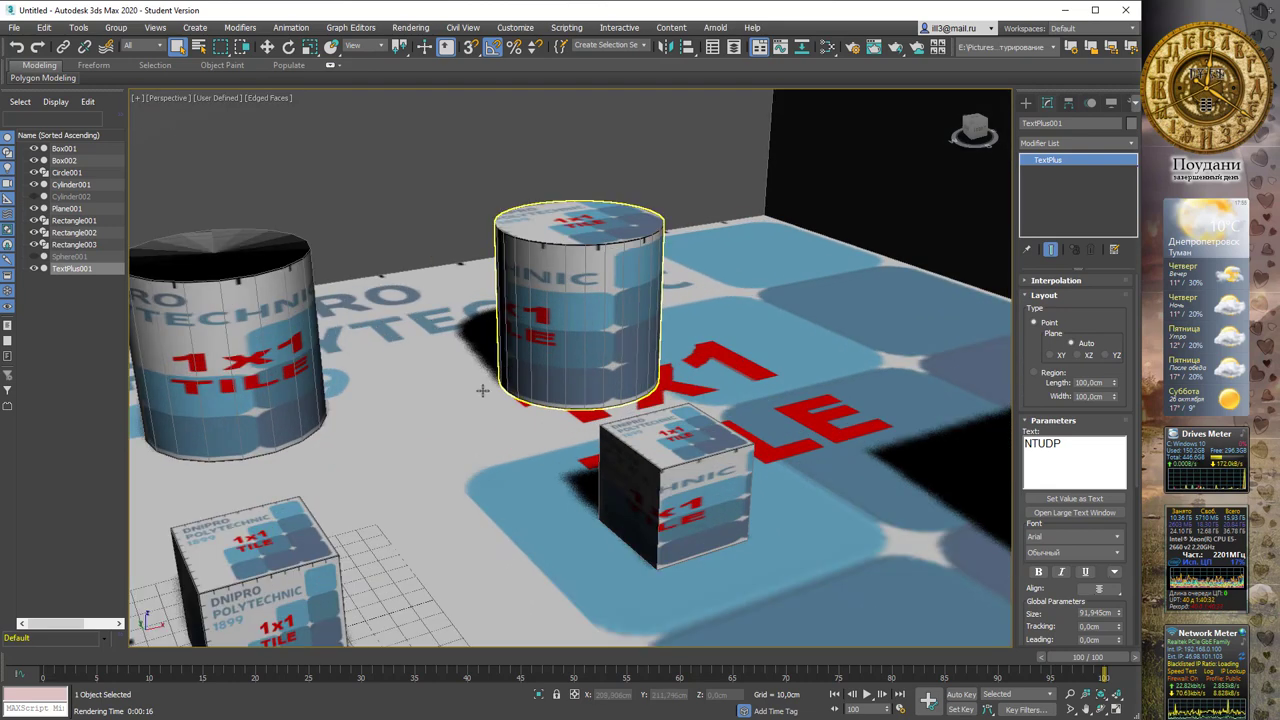
pyautogui.moveTo(523, 306)
pyautogui.mouseDown(button='middle')
pyautogui.moveTo(424, 420)
pyautogui.moveTo(423, 371)
pyautogui.mouseUp(button='middle')
pyautogui.click(300, 462)
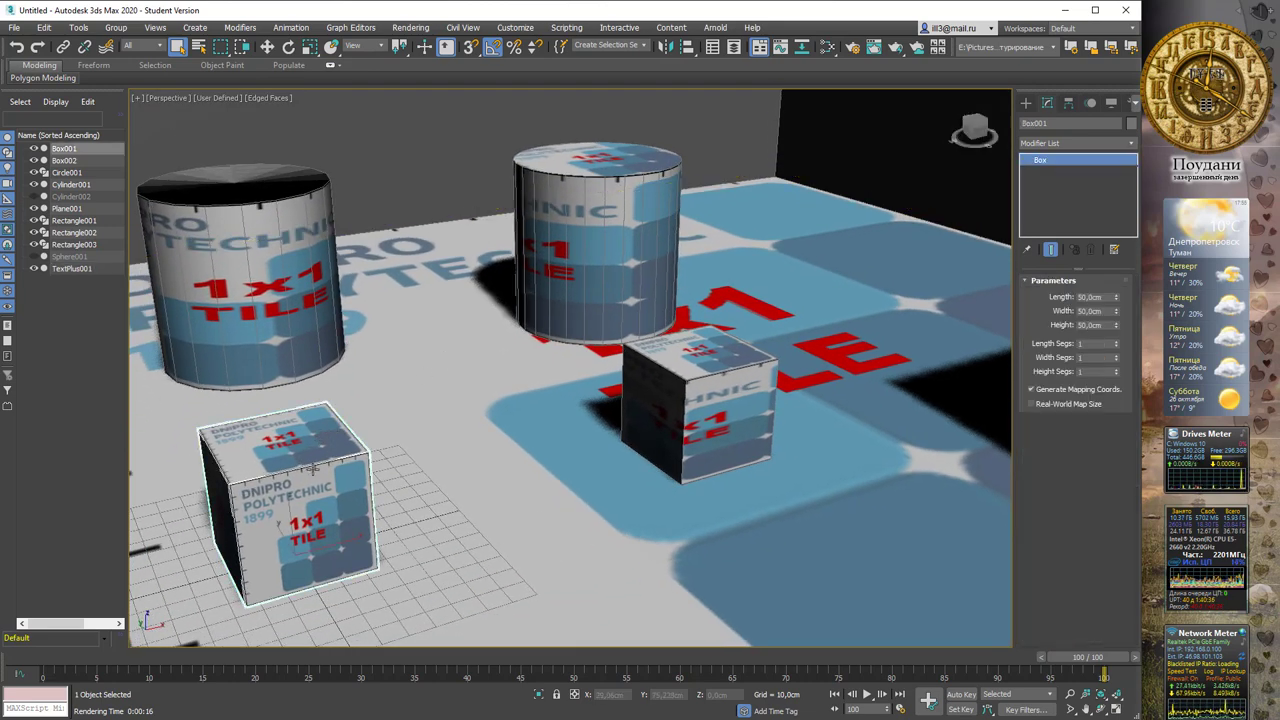
# Frame the whole room and start a new Box from Create > Standard Primitives
pyautogui.click(1026, 103)
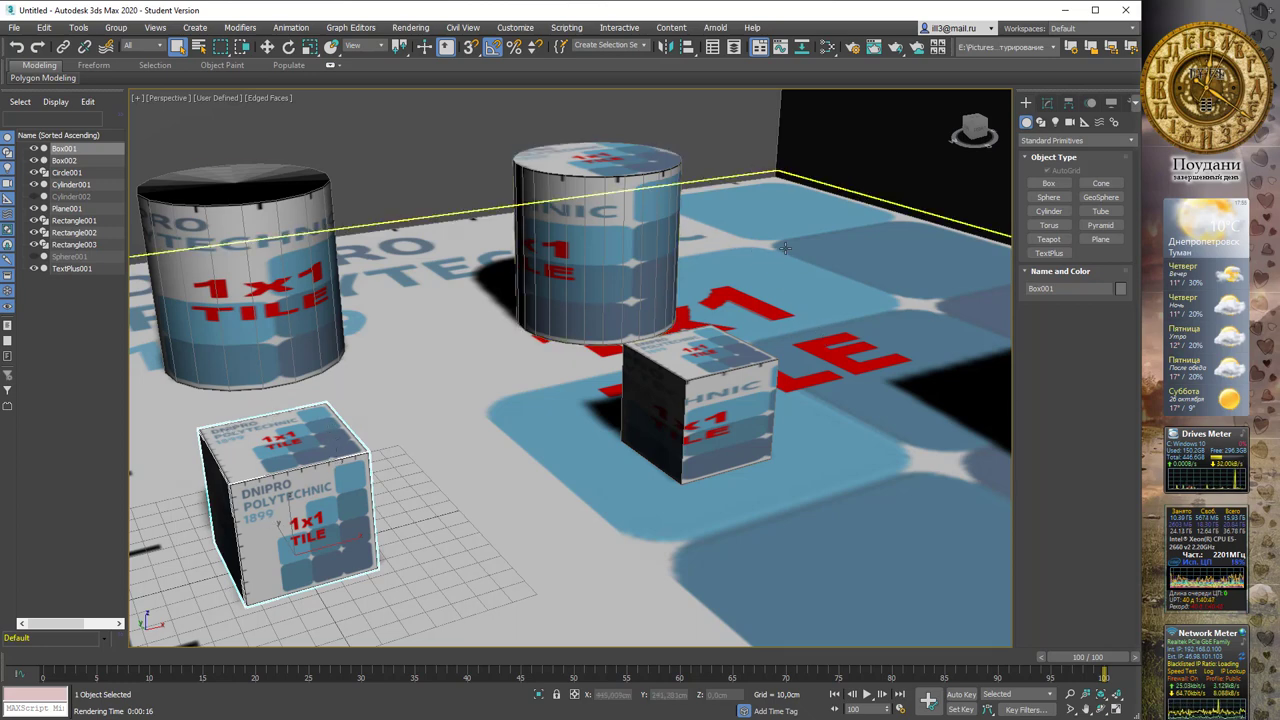
pyautogui.scroll(-5, 785, 248)
pyautogui.moveTo(760, 300); pyautogui.dragTo(703, 340, button='middle')
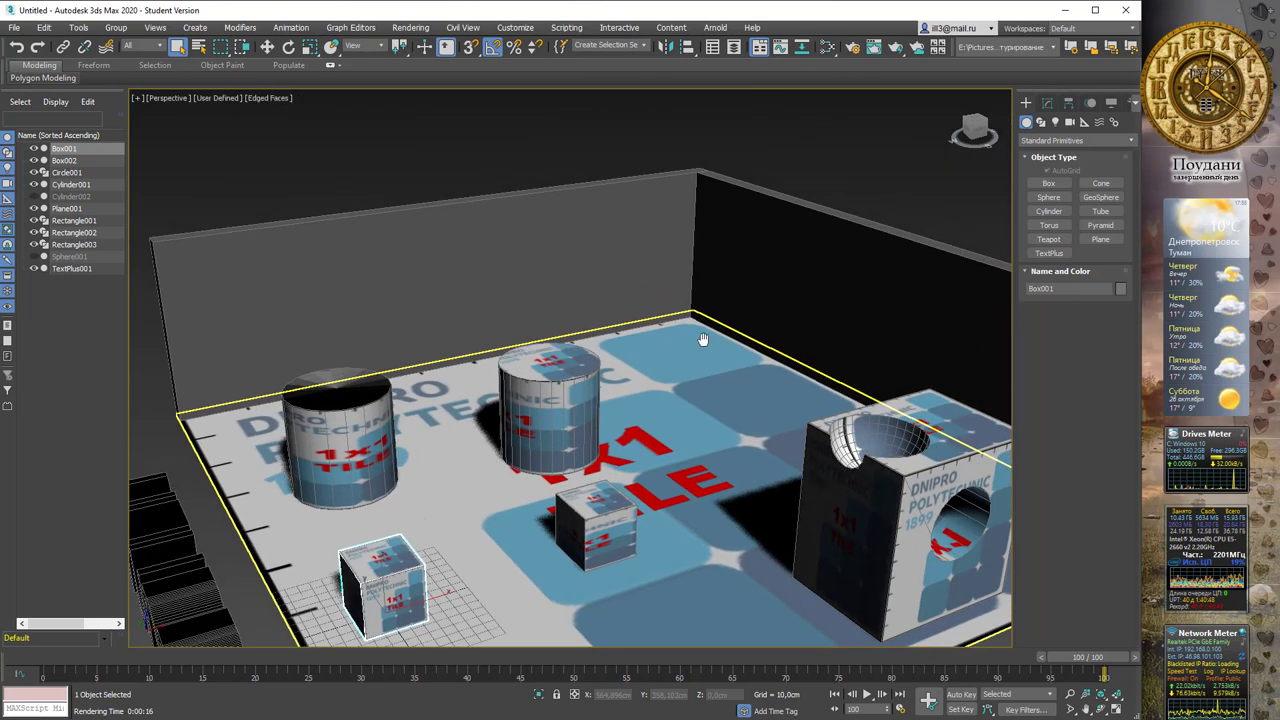
pyautogui.moveTo(607, 487); pyautogui.dragTo(609, 463, button='middle')
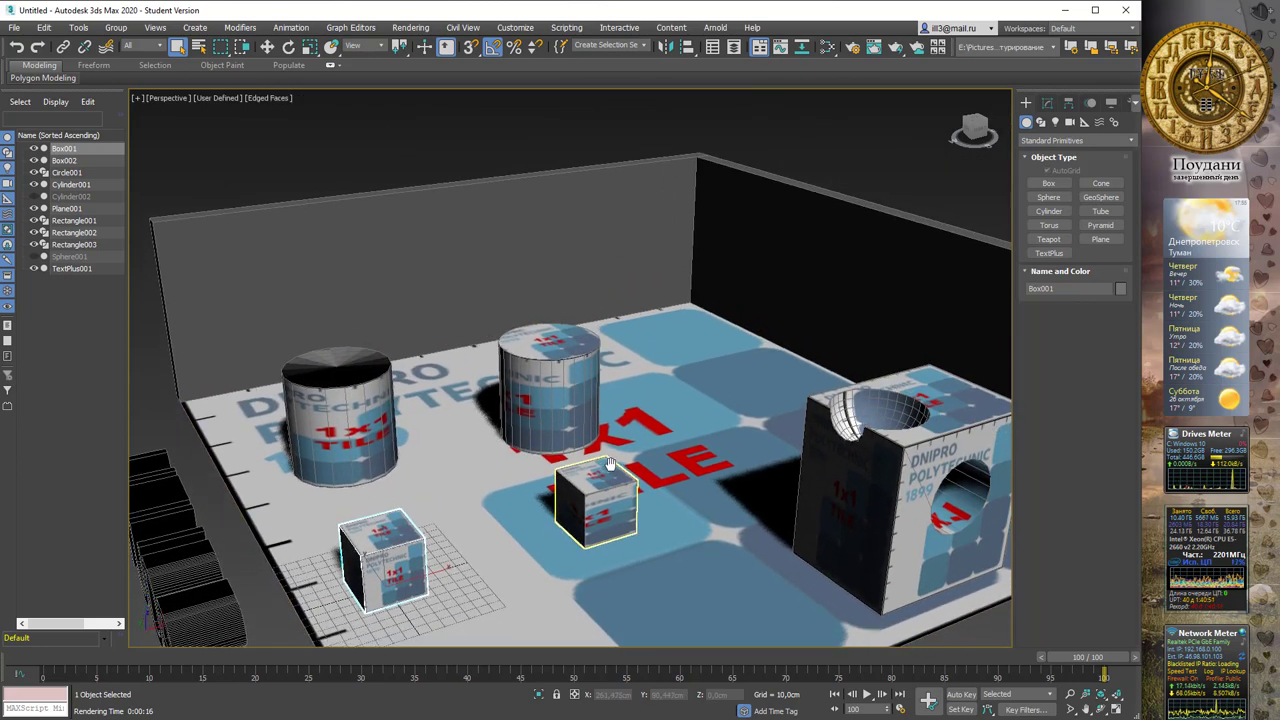
pyautogui.scroll(3, 609, 463)
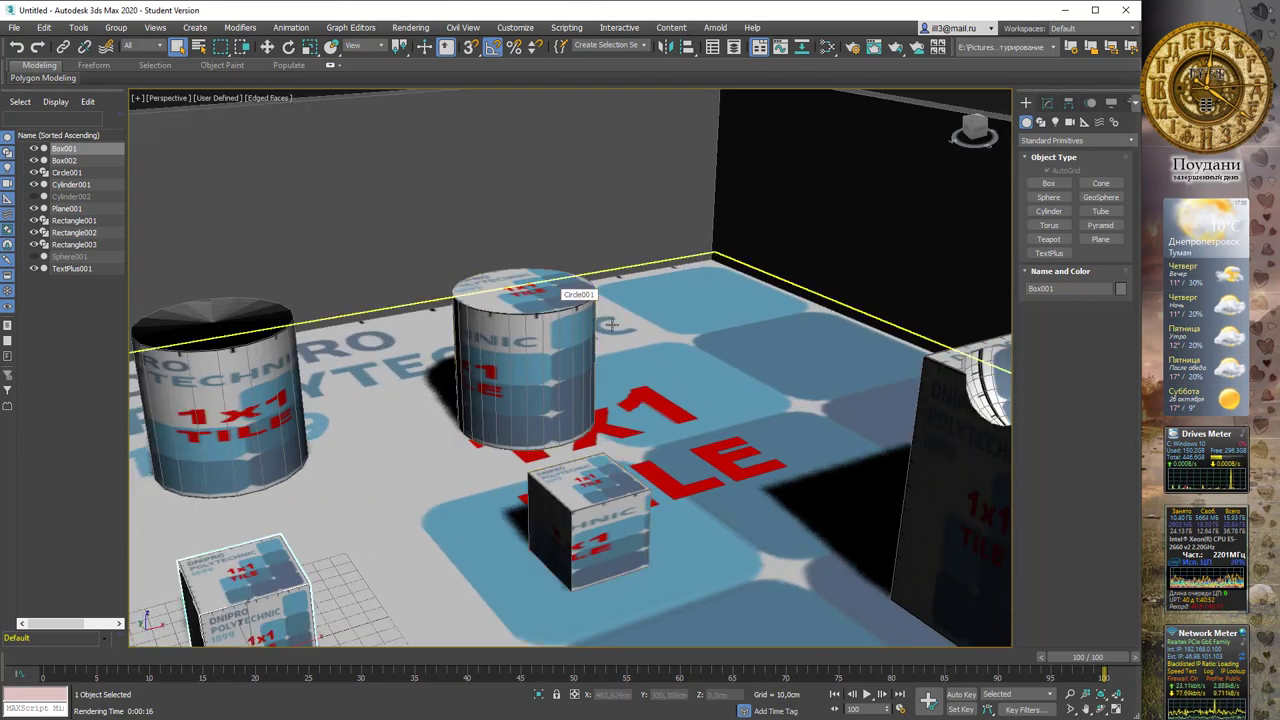
pyautogui.scroll(-4, 611, 323)
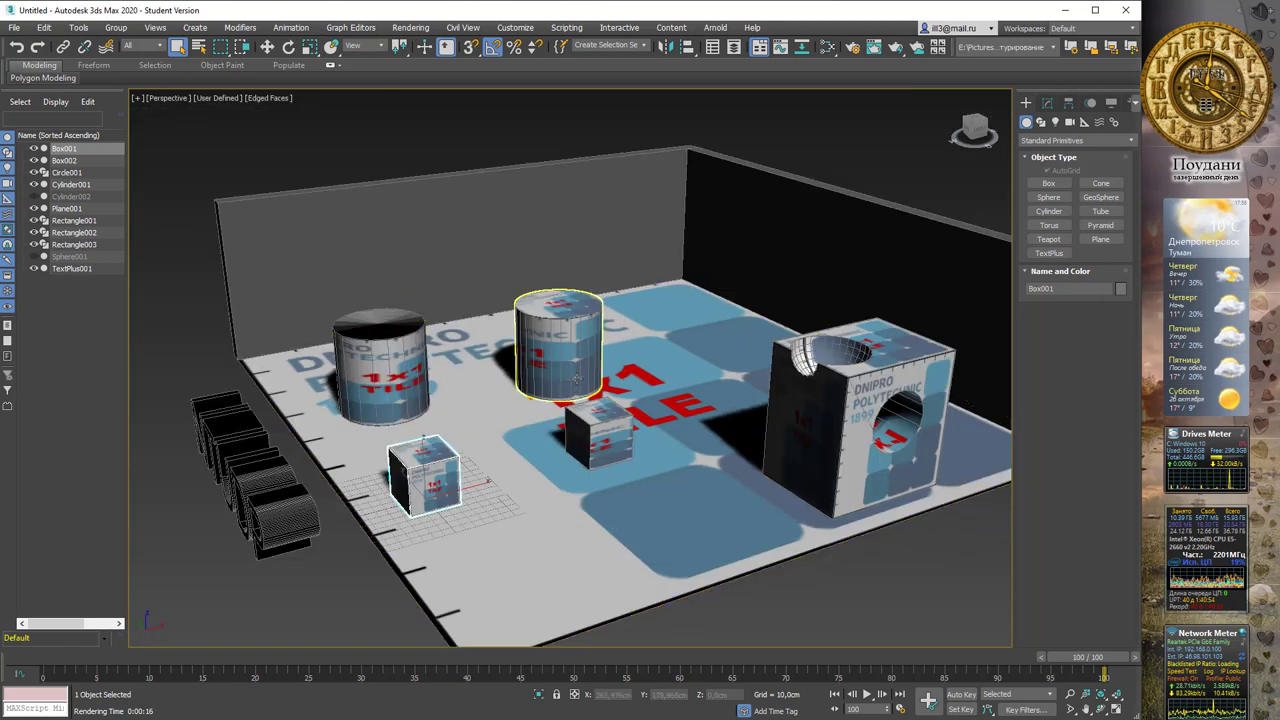
pyautogui.scroll(1, 576, 377)
pyautogui.scroll(1, 540, 400)
pyautogui.scroll(2, 488, 441)
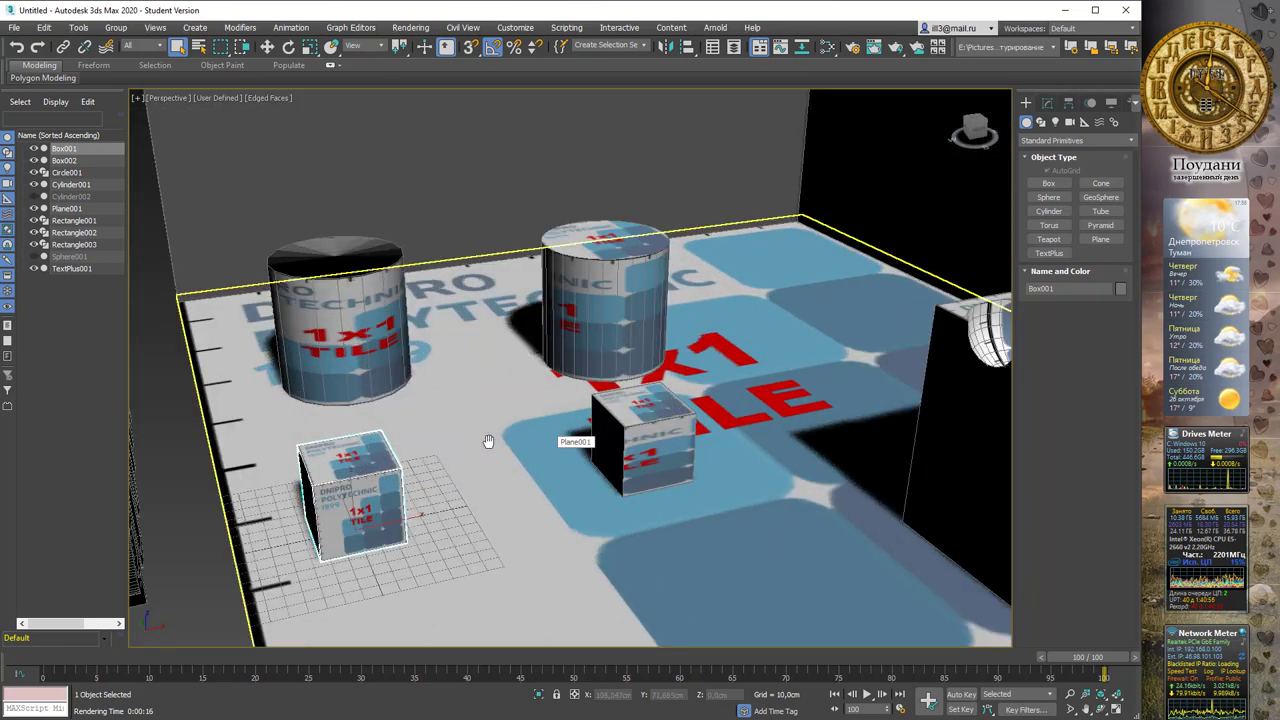
pyautogui.moveTo(488, 441); pyautogui.dragTo(490, 376, button='middle')
pyautogui.click(1048, 183)
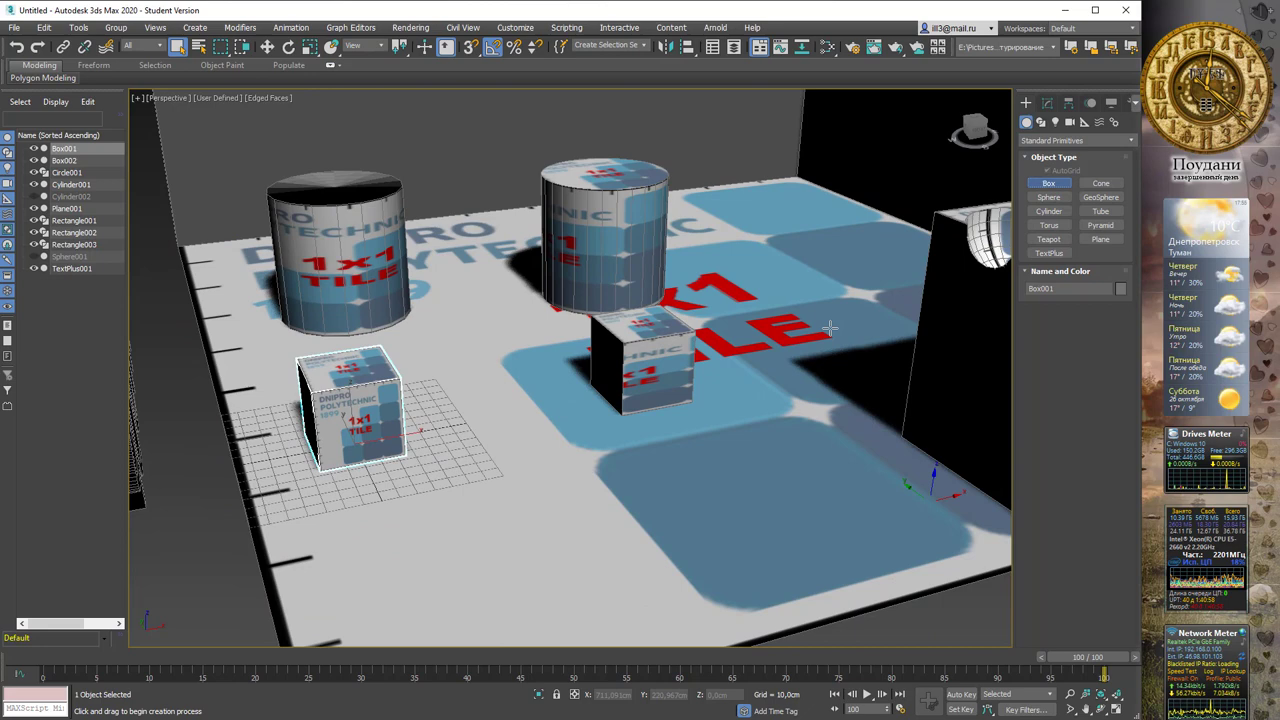
# Shift-move clone the small cube forward as Box003 and convert it to Editable Poly
pyautogui.rightClick(944, 289)
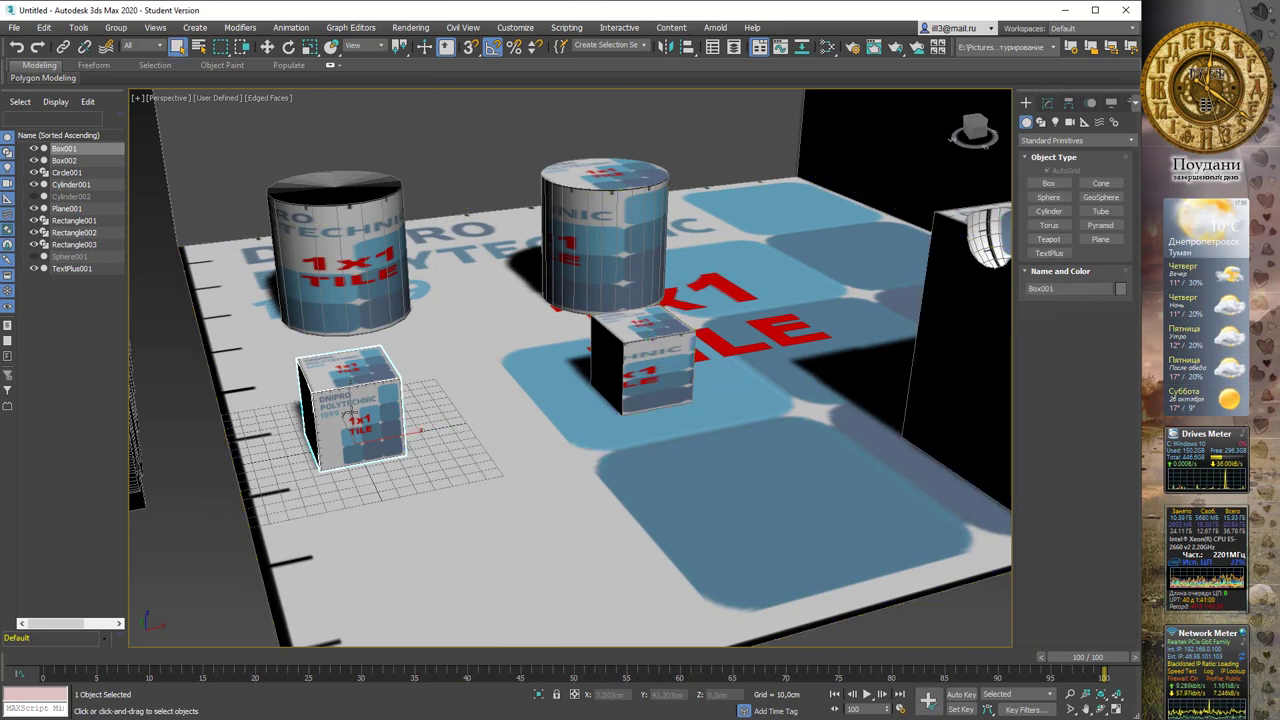
pyautogui.press('w')
pyautogui.keyDown('shift'); pyautogui.moveTo(350, 430); pyautogui.dragTo(433, 568); pyautogui.keyUp('shift')
pyautogui.click(572, 426)
pyautogui.rightClick(542, 530)
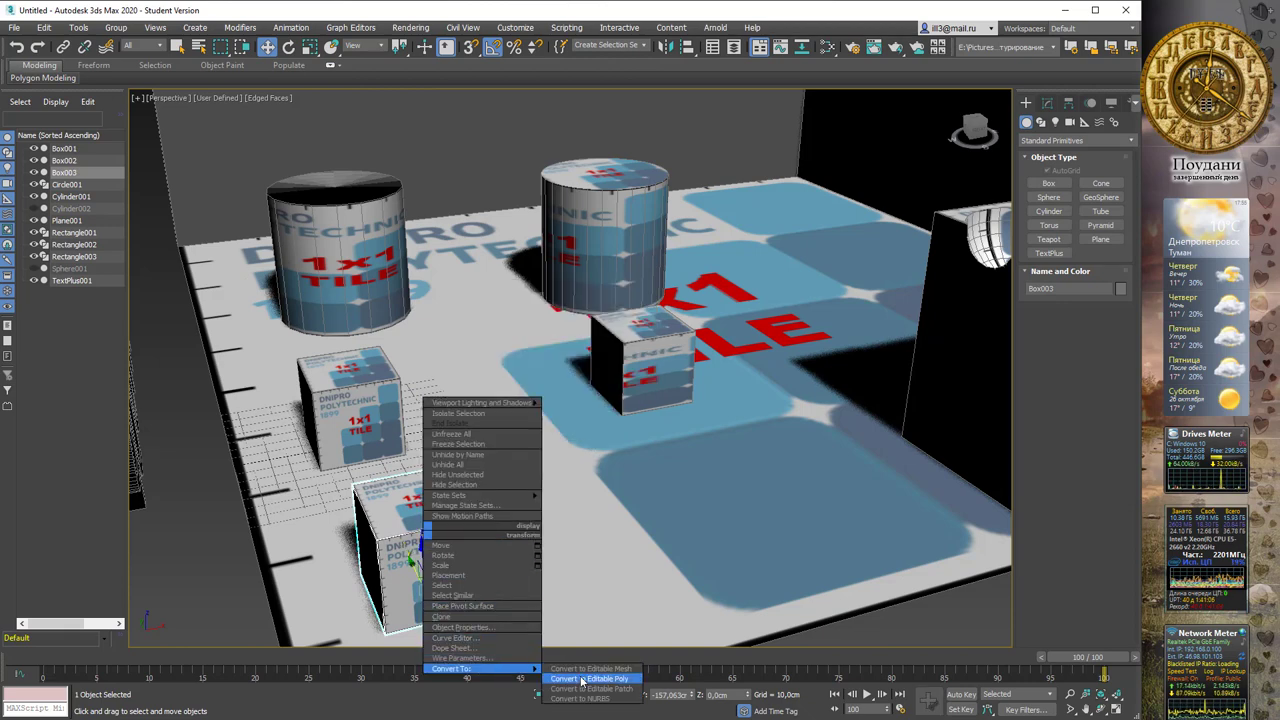
pyautogui.click(580, 678)
pyautogui.keyDown('alt'); pyautogui.moveTo(549, 543); pyautogui.dragTo(546, 539, button='middle'); pyautogui.keyUp('alt')
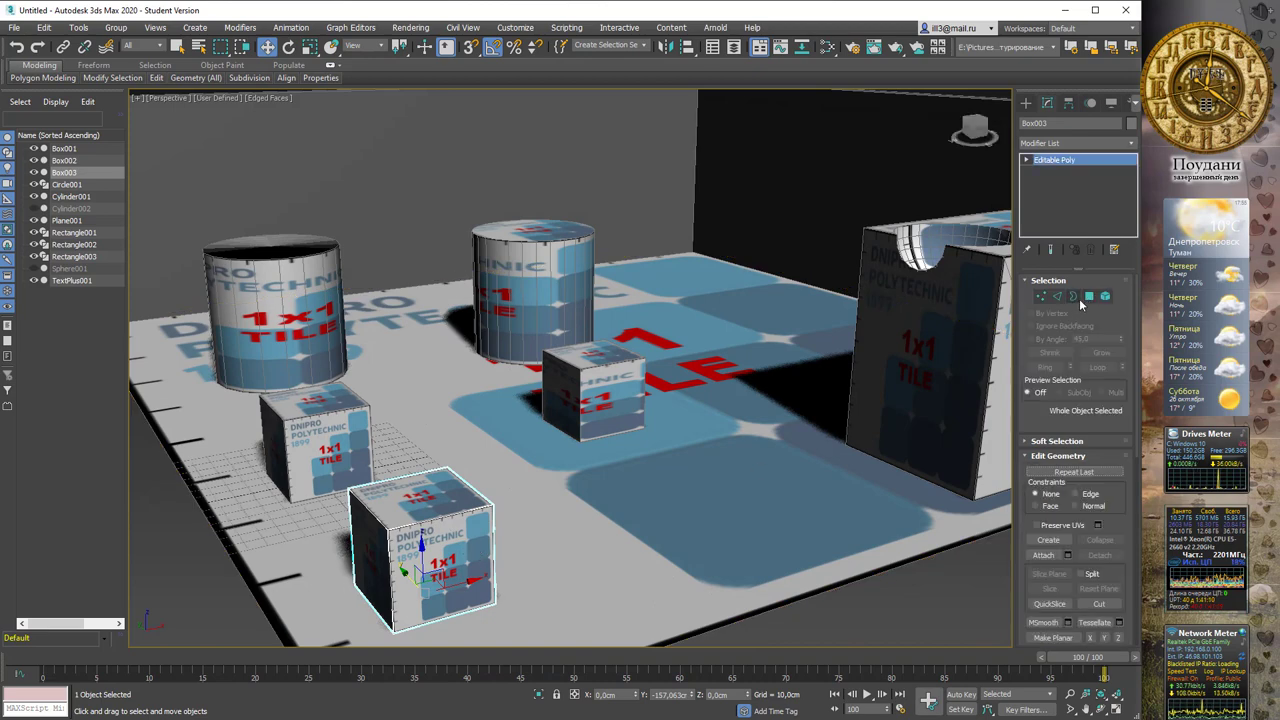
# Delete the copied cube's front face in Polygon mode, leaving it open
pyautogui.click(1089, 296)
pyautogui.click(454, 540)
pyautogui.press('Delete')
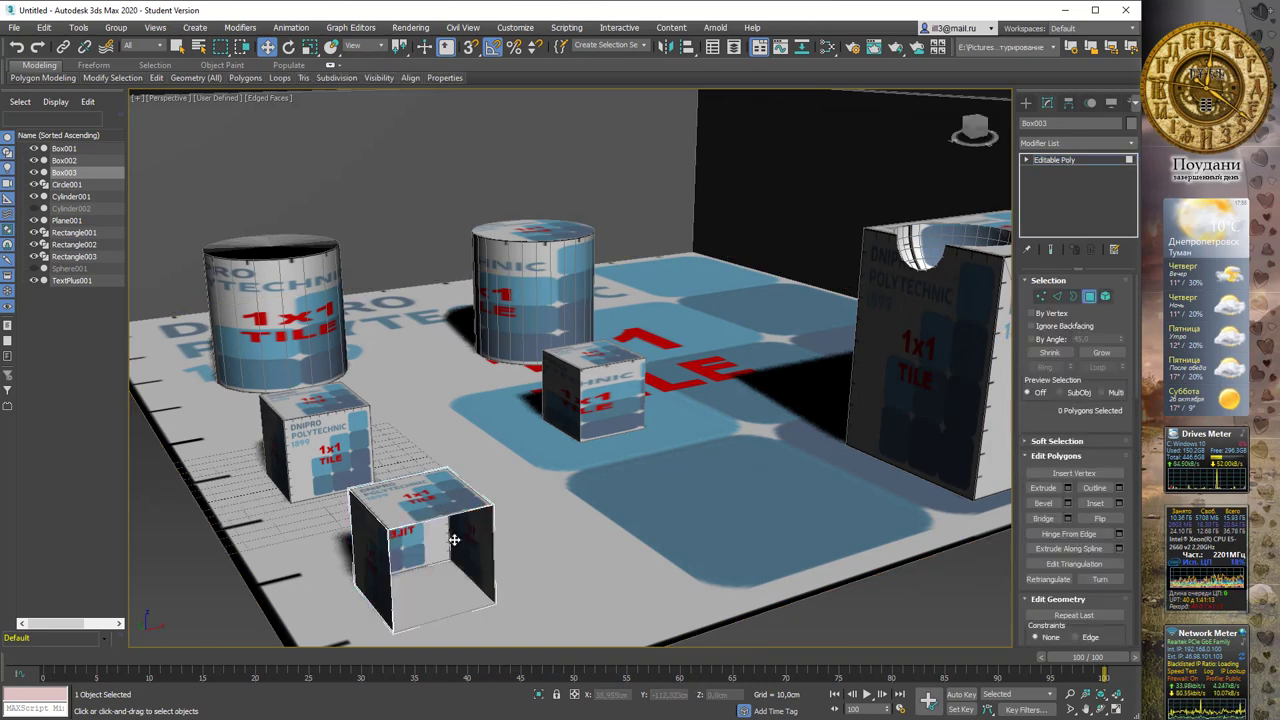
# Shift-drag the opening's border into a long section and rotate its end into a wedge
pyautogui.press('3')
pyautogui.click(493, 585)
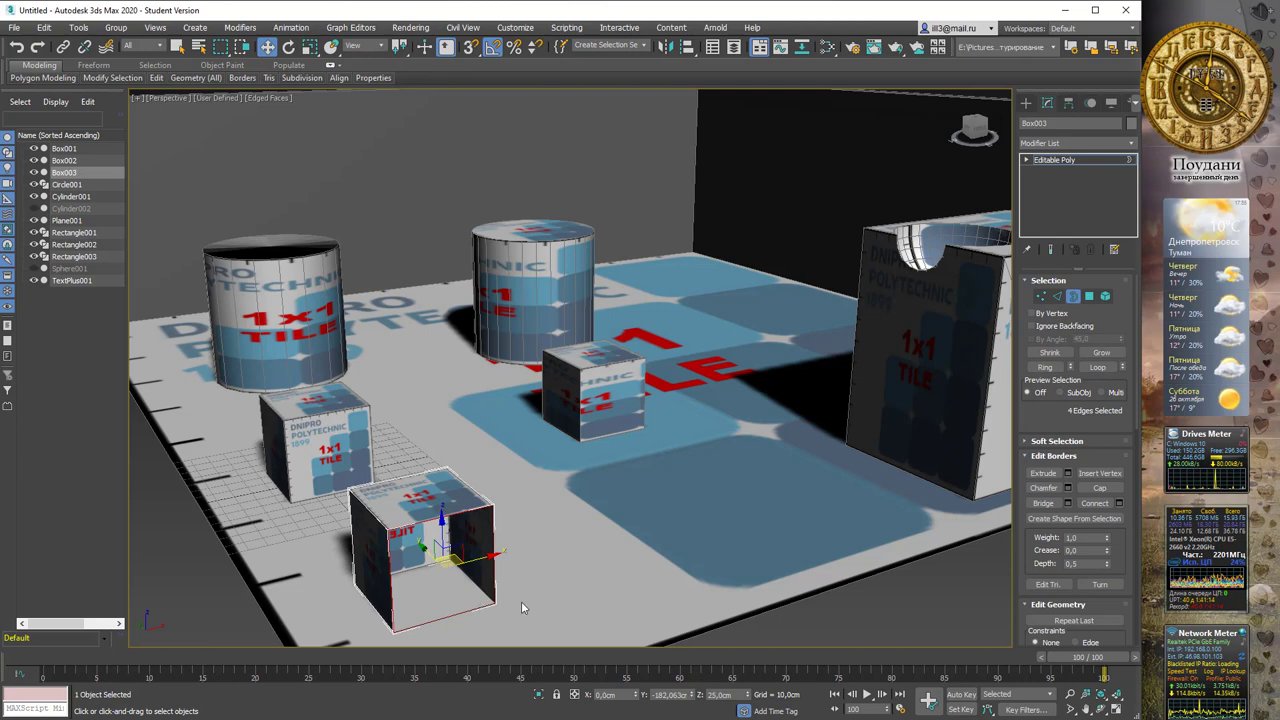
pyautogui.keyDown('alt'); pyautogui.moveTo(521, 601); pyautogui.dragTo(604, 543, button='middle'); pyautogui.keyUp('alt')
pyautogui.scroll(3, 604, 543)
pyautogui.moveTo(443, 543); pyautogui.dragTo(412, 448, button='middle')
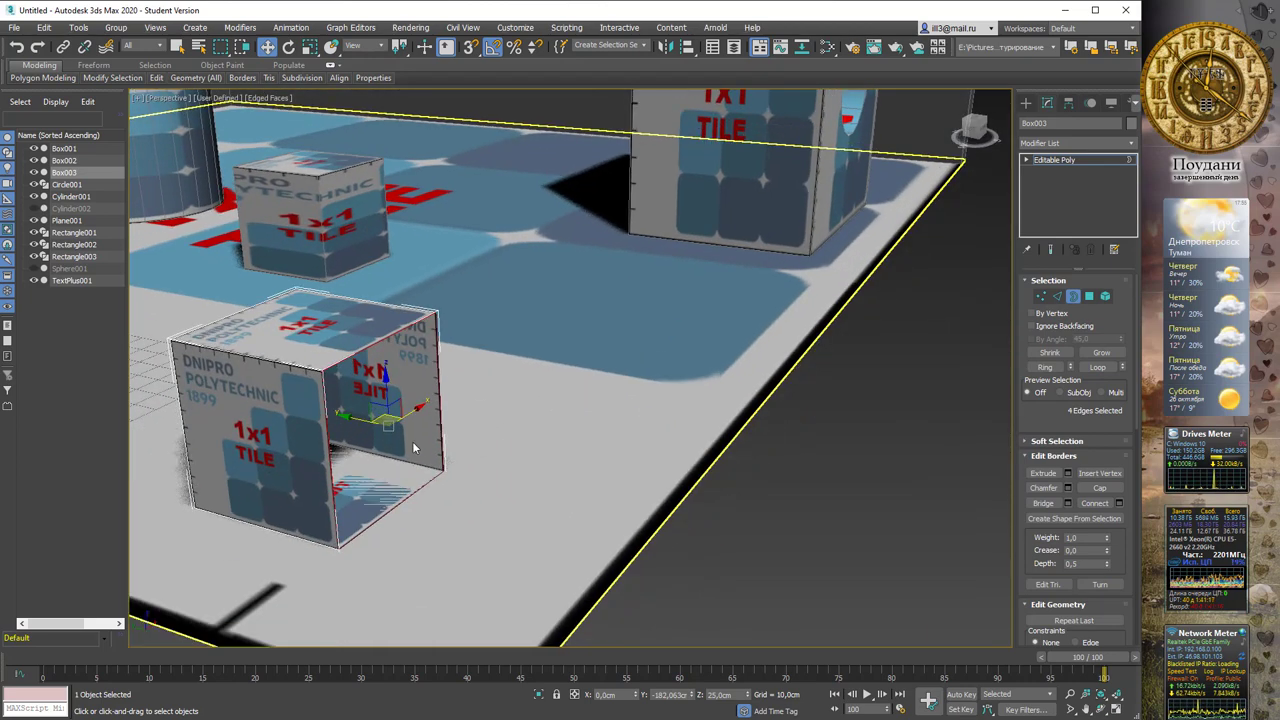
pyautogui.moveTo(360, 420)
pyautogui.keyDown('shift'); pyautogui.mouseDown()
pyautogui.moveTo(749, 514)
pyautogui.moveTo(828, 517)
pyautogui.moveTo(822, 536)
pyautogui.moveTo(771, 537)
pyautogui.moveTo(800, 537)
pyautogui.mouseUp(); pyautogui.keyUp('shift')
pyautogui.press('e')
pyautogui.moveTo(800, 537)
pyautogui.mouseDown(button='middle')
pyautogui.moveTo(835, 468)
pyautogui.moveTo(590, 479)
pyautogui.mouseUp(button='middle')
# Extrude more sections from the border, slanting the end so the tunnel bends along the floor
pyautogui.press('w')
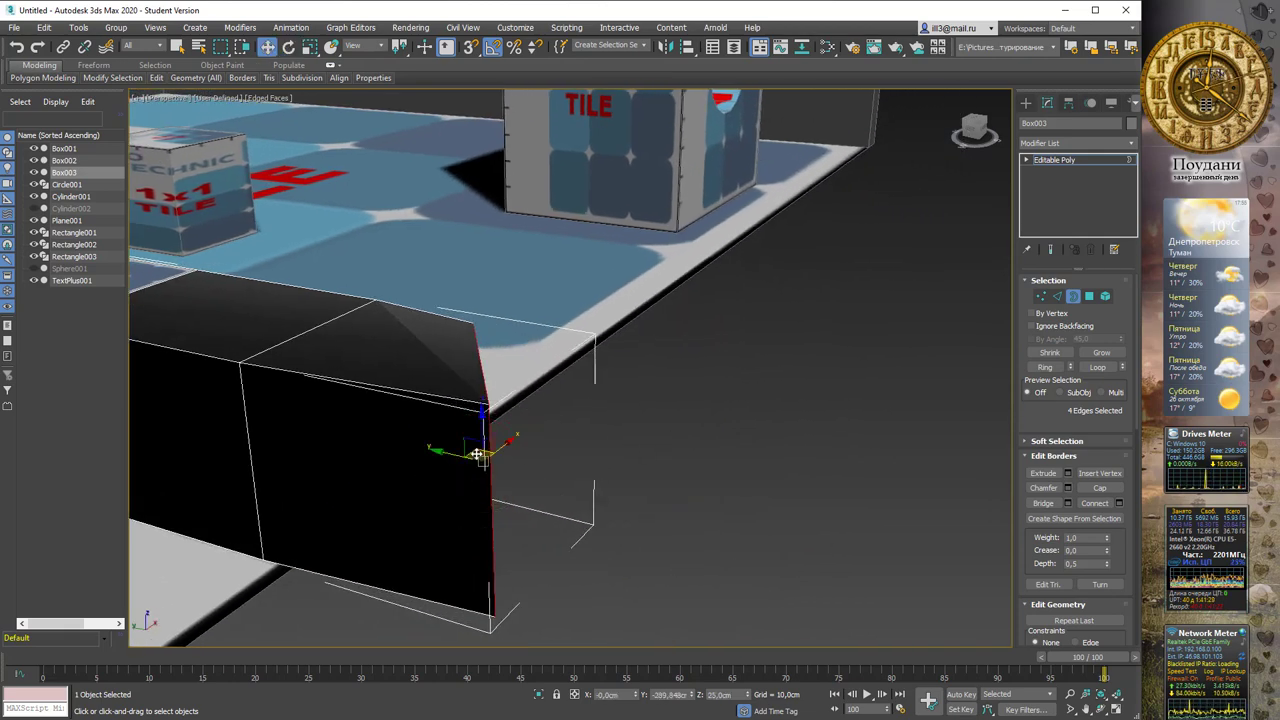
pyautogui.keyDown('shift'); pyautogui.moveTo(484, 453); pyautogui.dragTo(790, 383); pyautogui.keyUp('shift')
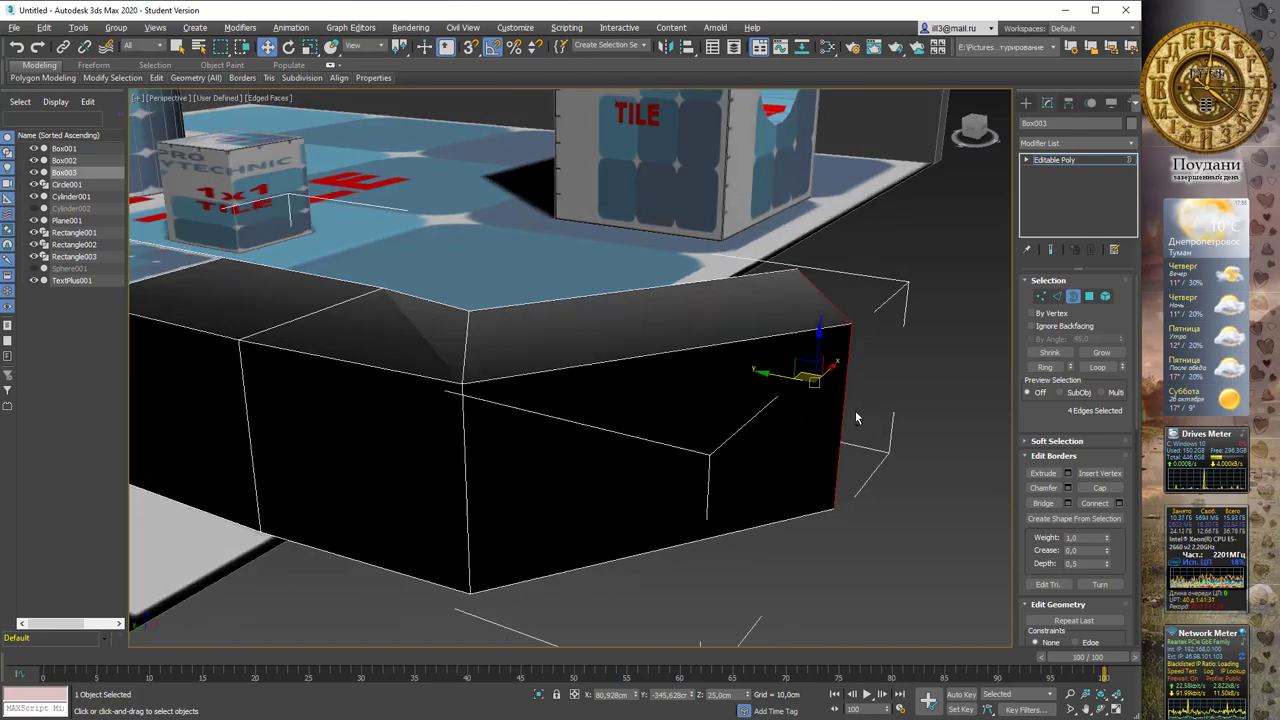
pyautogui.keyDown('alt'); pyautogui.moveTo(828, 441); pyautogui.dragTo(786, 420, button='middle'); pyautogui.keyUp('alt')
pyautogui.keyDown('shift'); pyautogui.moveTo(842, 382); pyautogui.dragTo(942, 389); pyautogui.keyUp('shift')
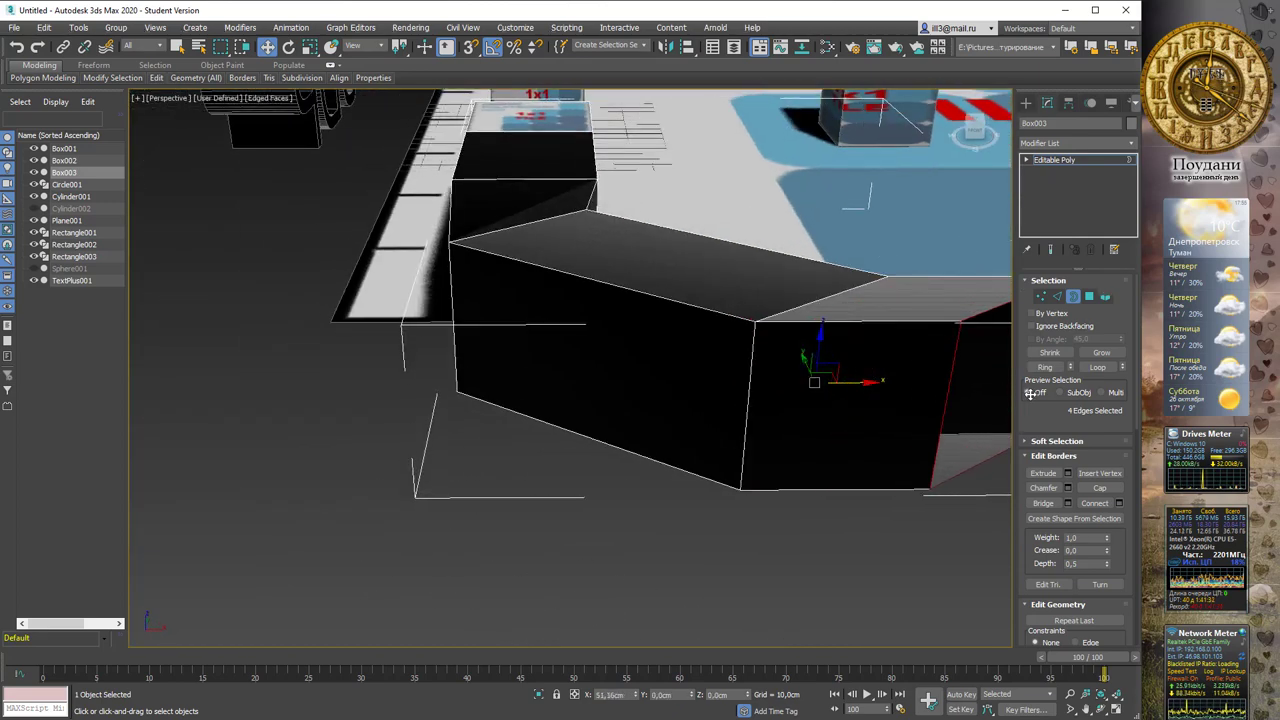
pyautogui.keyDown('alt'); pyautogui.moveTo(915, 345); pyautogui.dragTo(704, 406, button='middle'); pyautogui.keyUp('alt')
pyautogui.press('e')
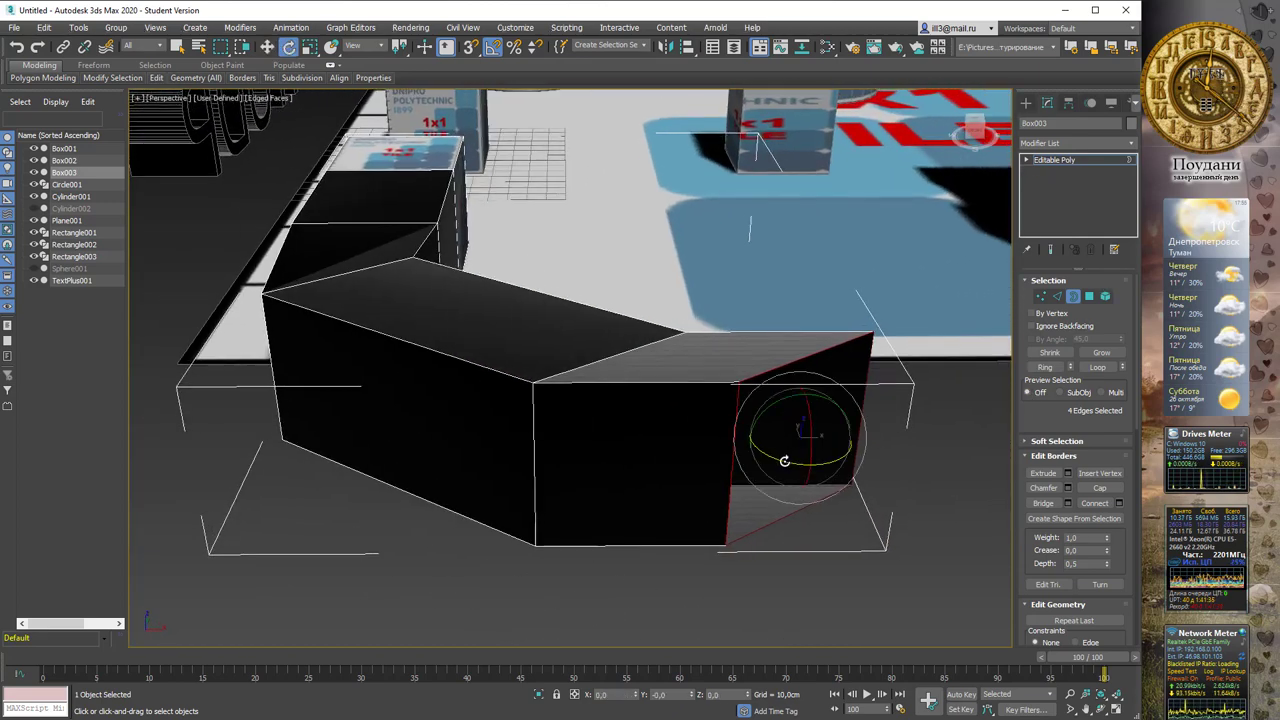
pyautogui.moveTo(784, 454); pyautogui.dragTo(817, 457)
pyautogui.moveTo(826, 457)
pyautogui.mouseDown(button='middle')
pyautogui.moveTo(725, 422)
pyautogui.moveTo(571, 446)
pyautogui.mouseUp(button='middle')
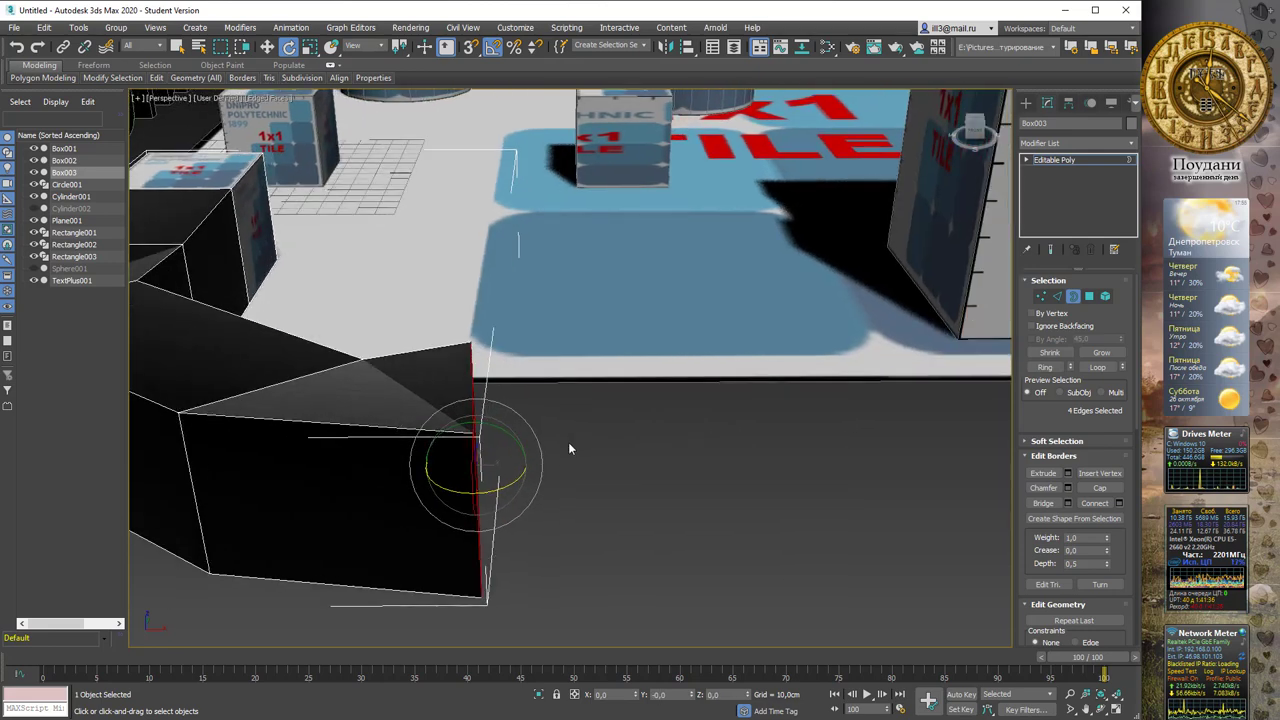
pyautogui.press('w')
pyautogui.keyDown('shift'); pyautogui.moveTo(583, 453); pyautogui.dragTo(793, 433); pyautogui.keyUp('shift')
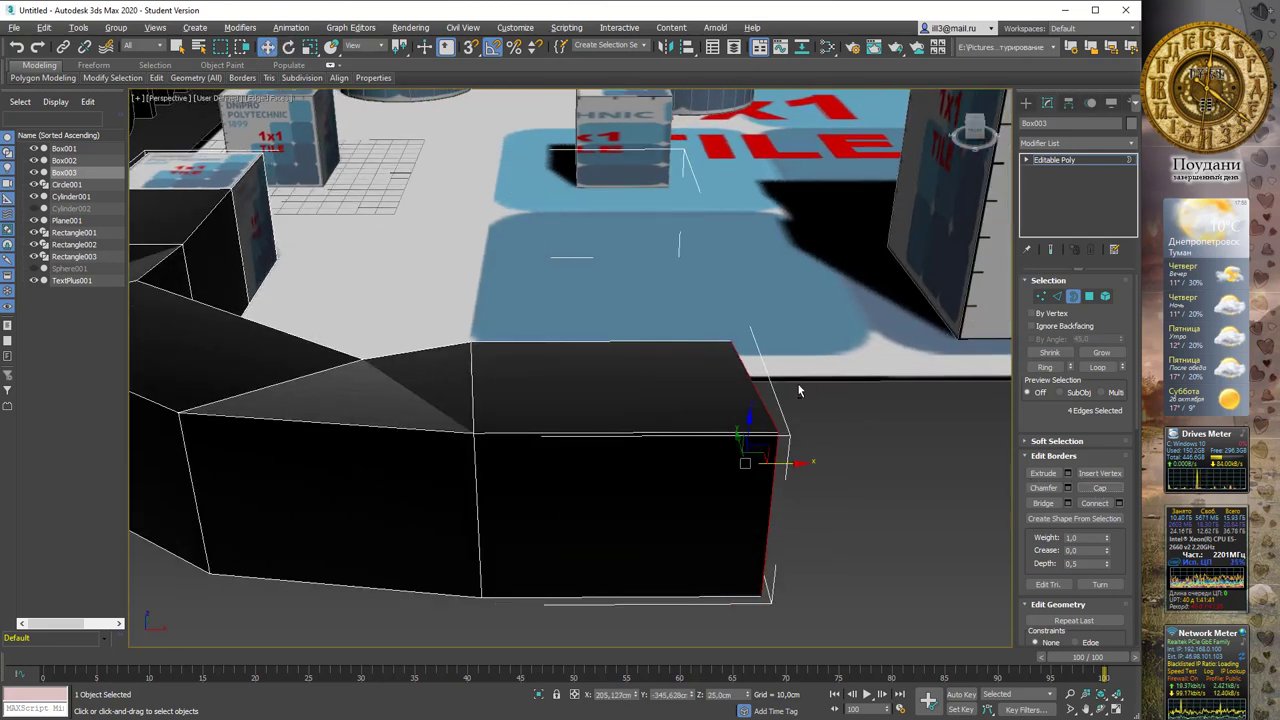
pyautogui.keyDown('alt'); pyautogui.moveTo(798, 390); pyautogui.dragTo(650, 400, button='middle'); pyautogui.keyUp('alt')
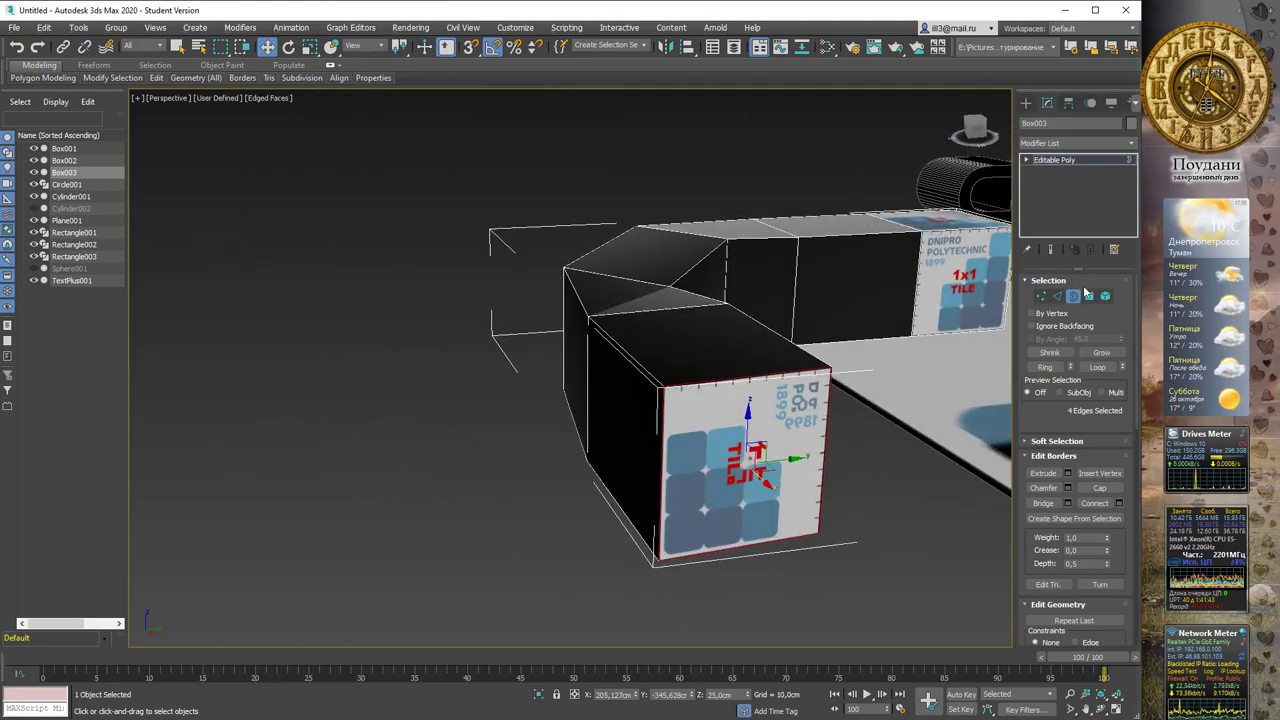
# Leave border sub-object level and orbit out to look down on the whole scene
pyautogui.click(1073, 296)
pyautogui.moveTo(837, 294)
pyautogui.keyDown('alt'); pyautogui.mouseDown(button='middle')
pyautogui.moveTo(789, 274)
pyautogui.moveTo(770, 283)
pyautogui.moveTo(857, 277)
pyautogui.mouseUp(button='middle'); pyautogui.keyUp('alt')
pyautogui.scroll(-3, 857, 277)
pyautogui.scroll(-2, 617, 320)
pyautogui.moveTo(617, 320)
pyautogui.keyDown('alt'); pyautogui.mouseDown(button='middle')
pyautogui.moveTo(567, 335)
pyautogui.moveTo(588, 347)
pyautogui.moveTo(570, 360)
pyautogui.moveTo(607, 420)
pyautogui.moveTo(766, 491)
pyautogui.mouseUp(button='middle'); pyautogui.keyUp('alt')
pyautogui.click(782, 565)
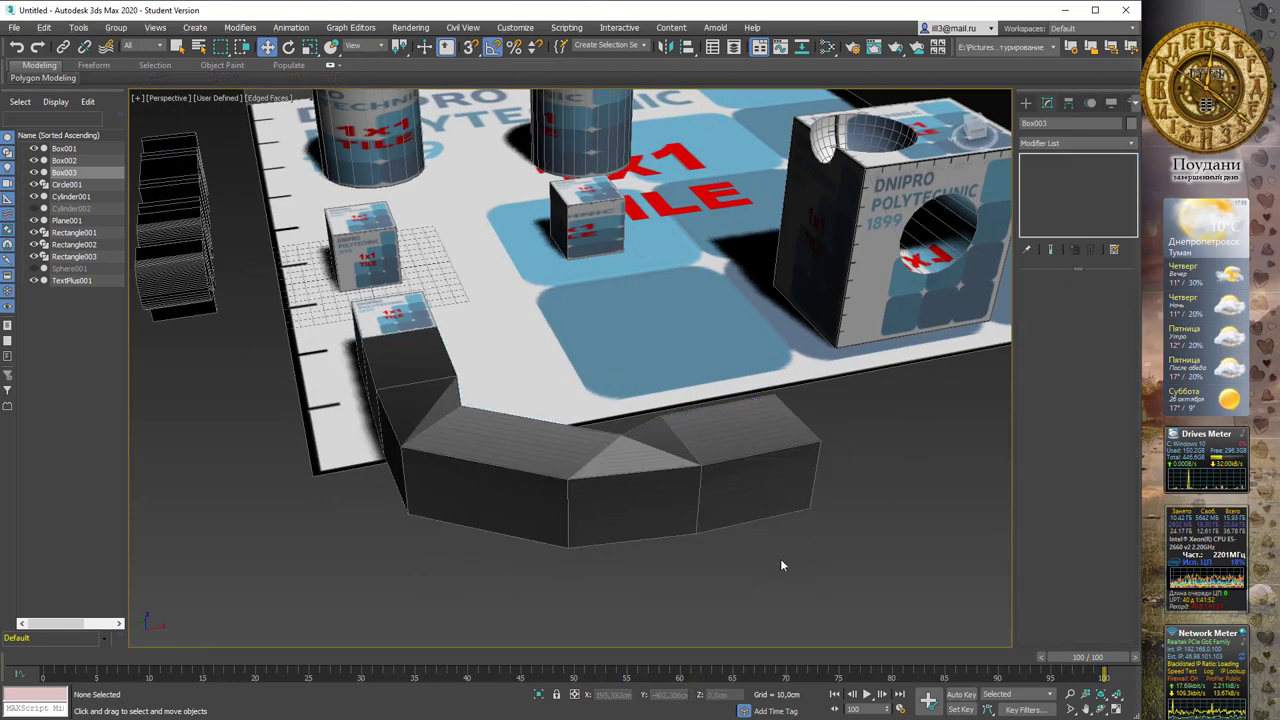
pyautogui.moveTo(607, 670)
pyautogui.mouseDown()
pyautogui.moveTo(609, 490)
pyautogui.moveTo(838, 492)
pyautogui.moveTo(781, 340)
pyautogui.mouseUp()
pyautogui.moveTo(774, 357)
pyautogui.keyDown('alt'); pyautogui.mouseDown(button='middle')
pyautogui.moveTo(684, 313)
pyautogui.moveTo(578, 430)
pyautogui.moveTo(578, 345)
pyautogui.mouseUp(button='middle'); pyautogui.keyUp('alt')
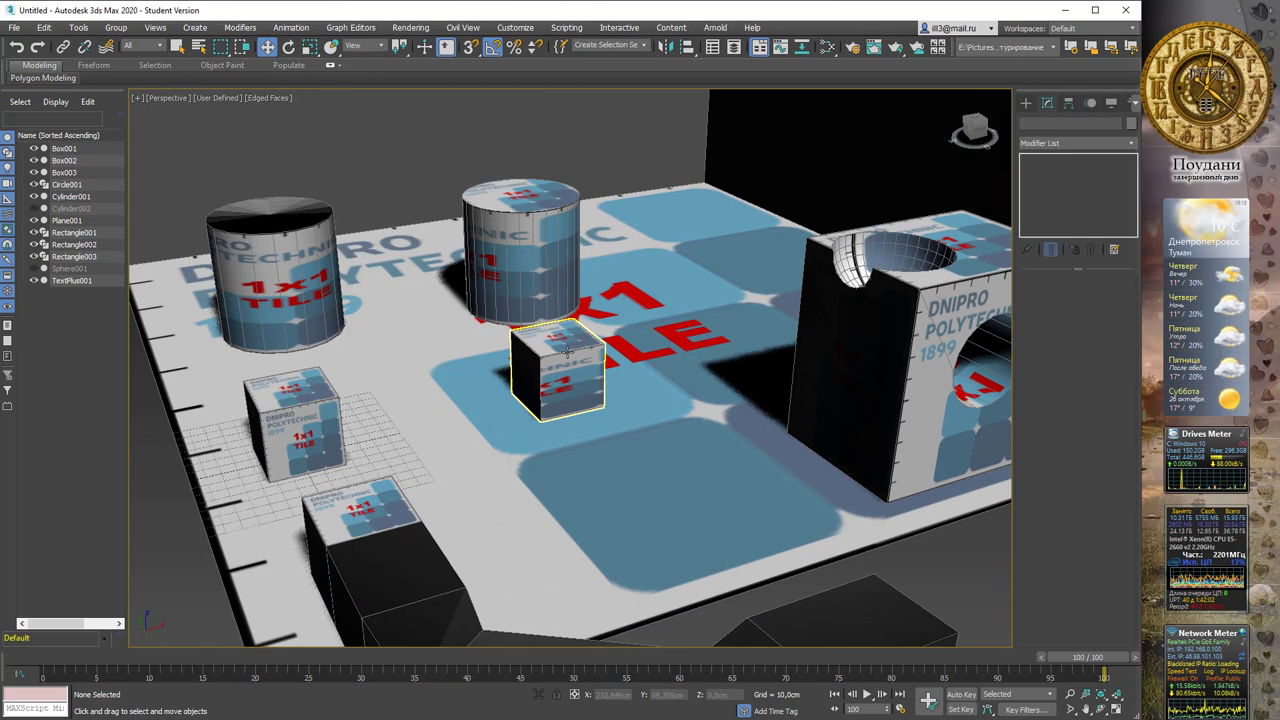
pyautogui.scroll(3, 525, 355)
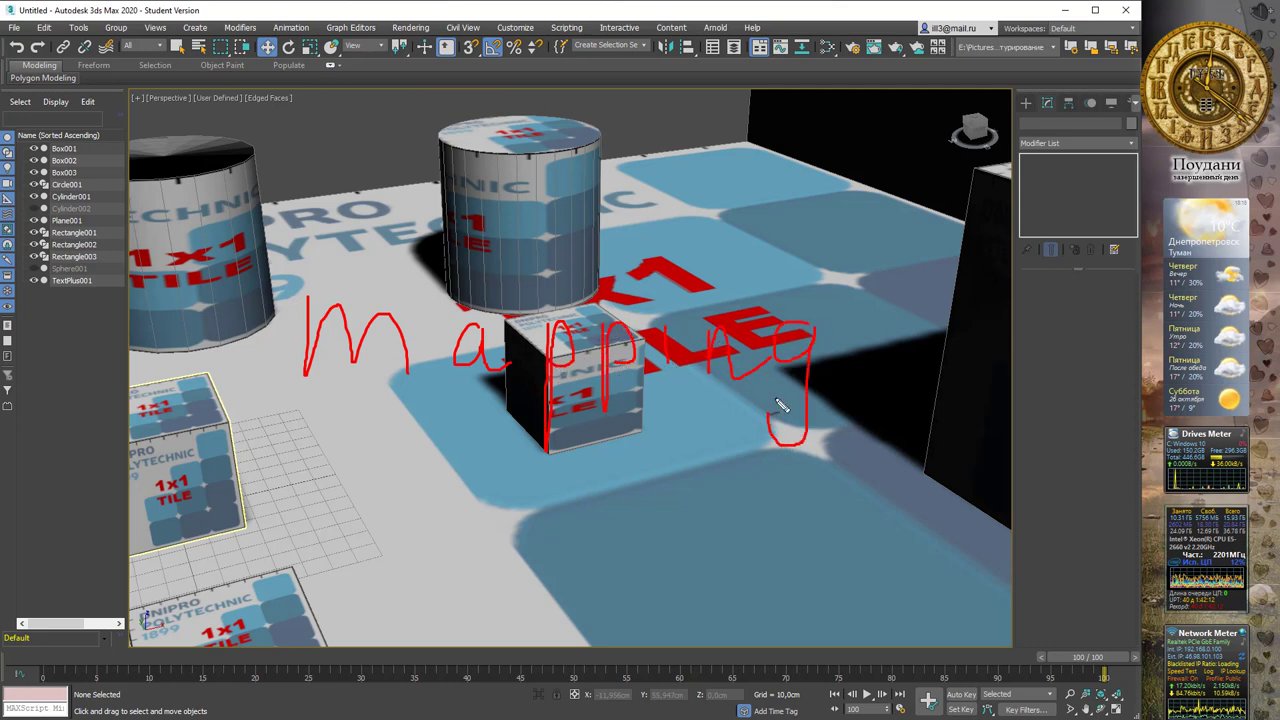
# Underline the handwritten Mapping note on screen, then clear the annotation
pyautogui.moveTo(340, 451); pyautogui.dragTo(898, 456)
pyautogui.moveTo(388, 489); pyautogui.dragTo(792, 492)
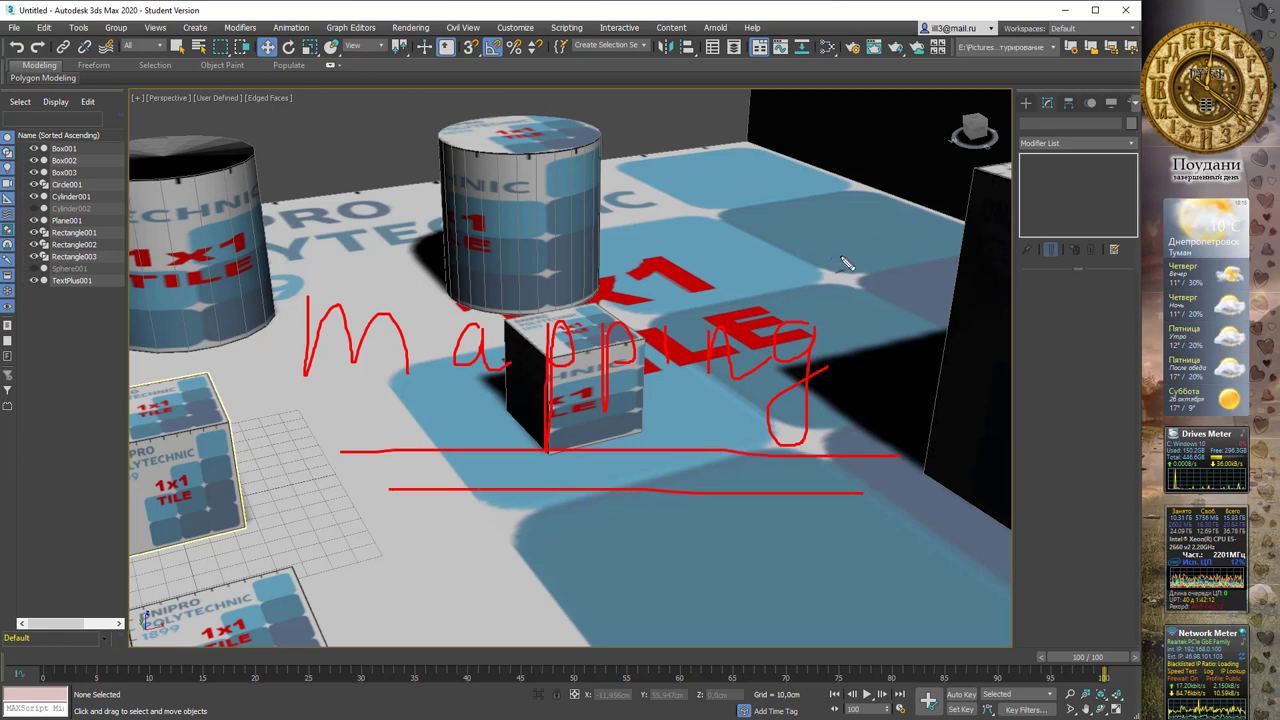
pyautogui.press('Escape')
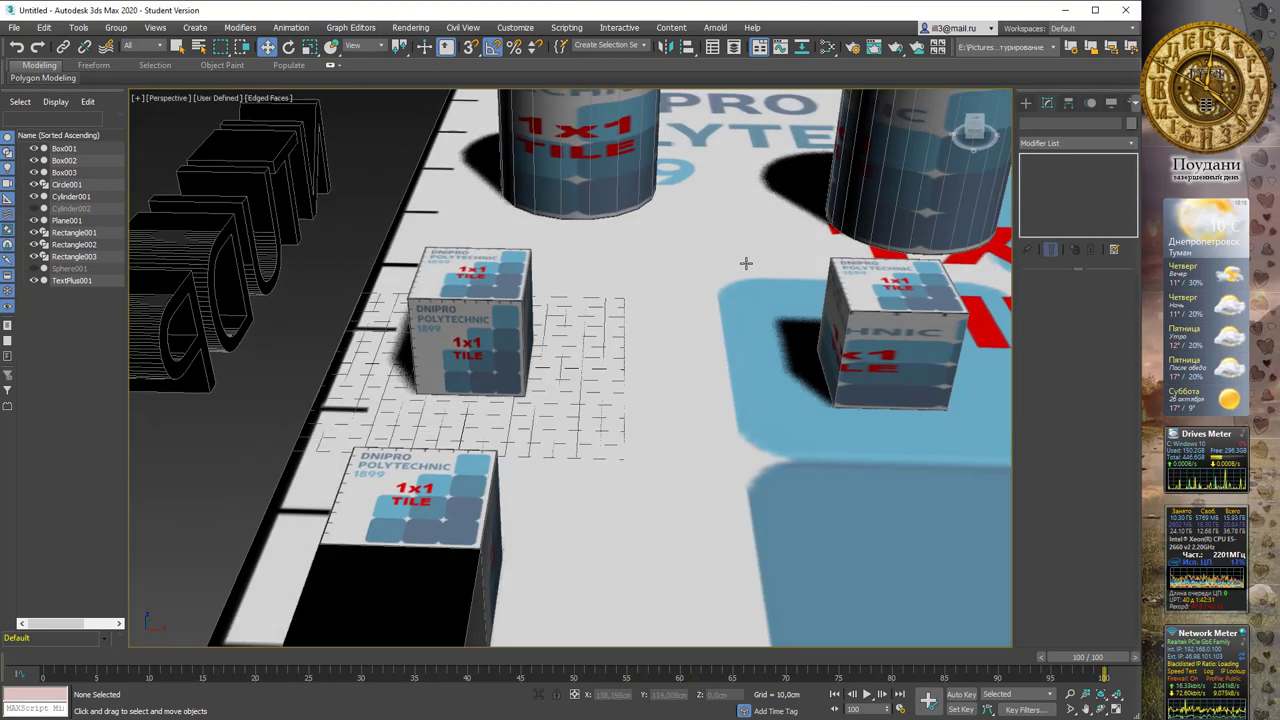
# Orbit and pan to reveal the back wall, then open the Modifier List
pyautogui.keyDown('alt'); pyautogui.moveTo(822, 229); pyautogui.dragTo(647, 280, button='middle'); pyautogui.keyUp('alt')
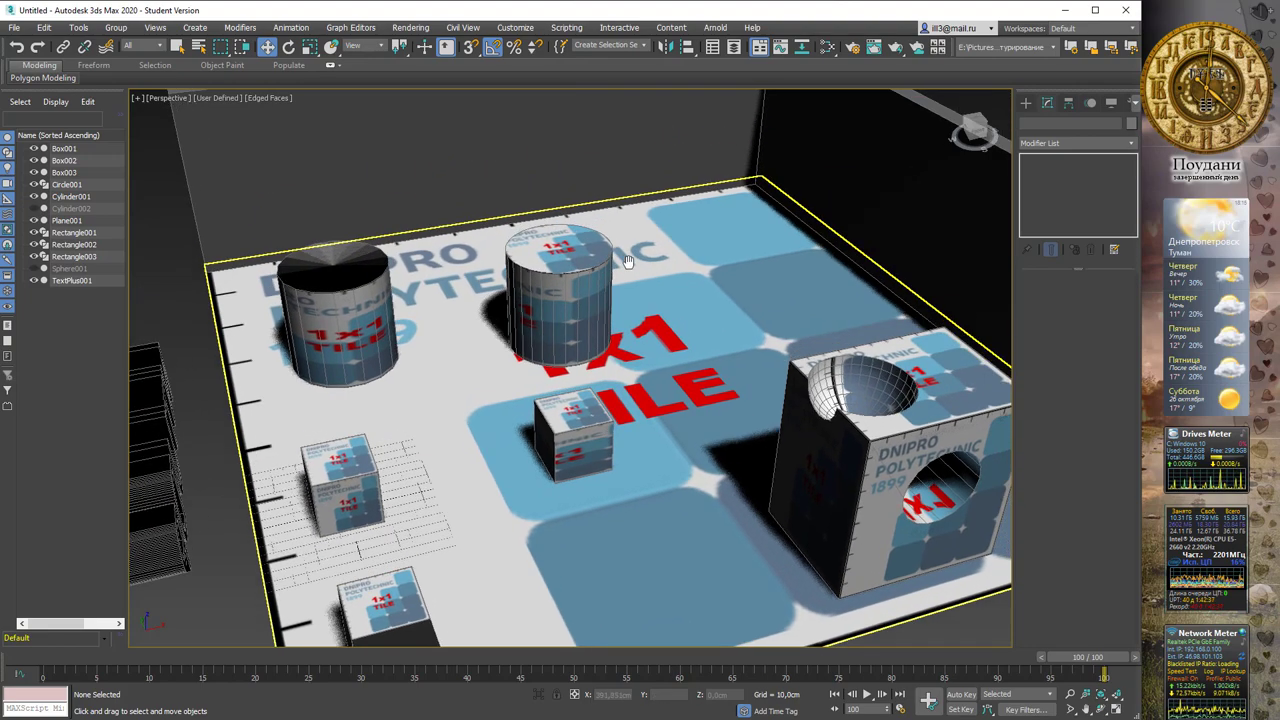
pyautogui.moveTo(644, 207)
pyautogui.mouseDown(button='middle')
pyautogui.moveTo(622, 305)
pyautogui.moveTo(625, 258)
pyautogui.moveTo(587, 264)
pyautogui.mouseUp(button='middle')
pyautogui.scroll(4, 625, 258)
pyautogui.scroll(-1, 620, 252)
pyautogui.scroll(-3, 614, 248)
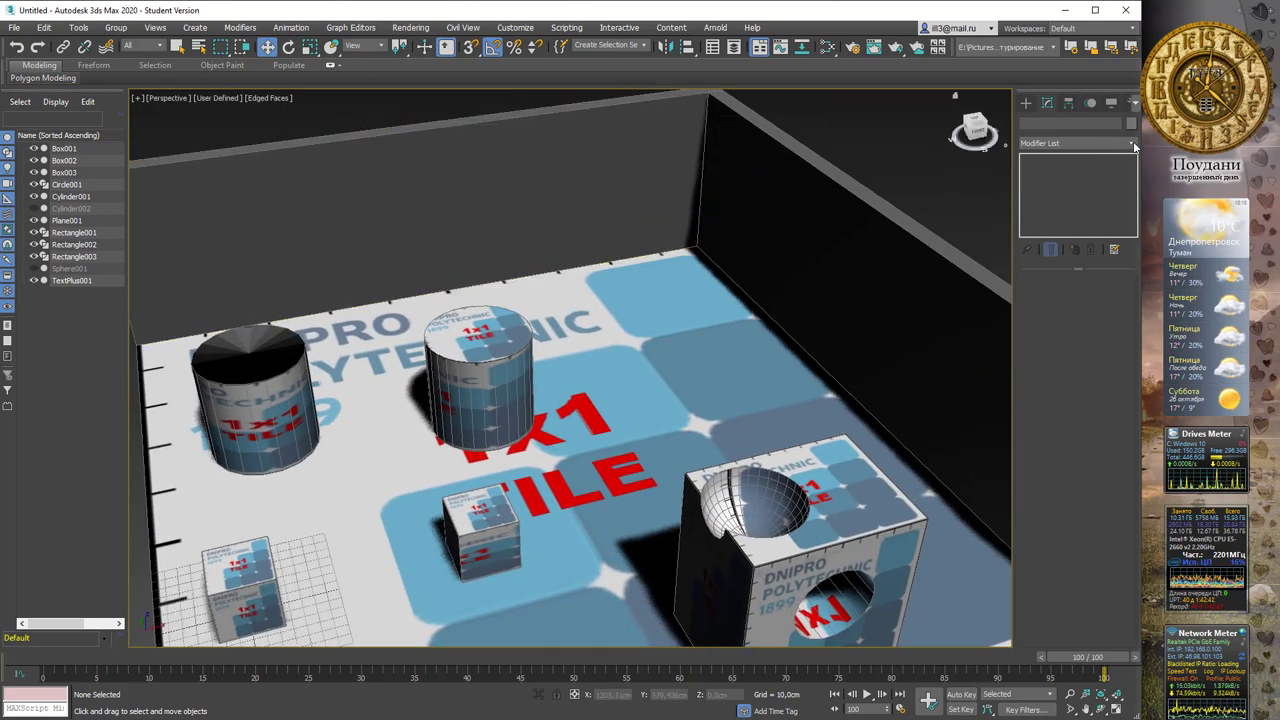
pyautogui.click(1076, 143)
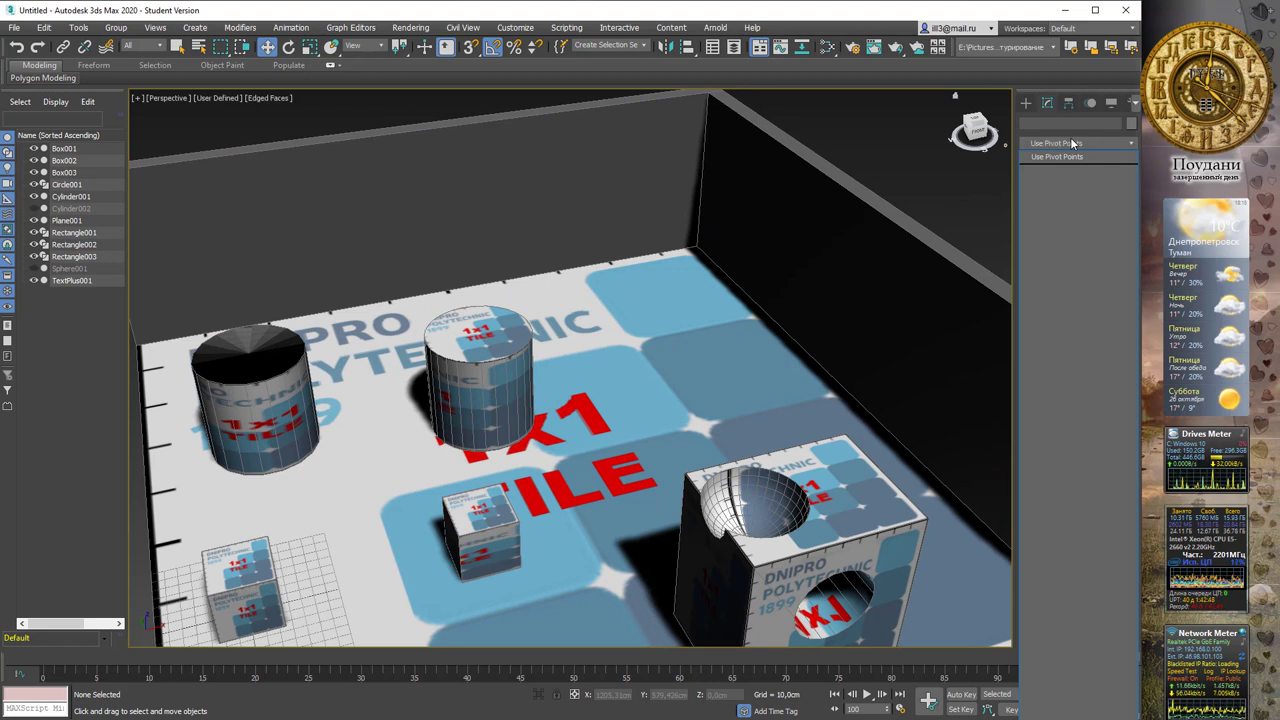
# Select the back wall Rectangle002 and add a UVW Map modifier to it
pyautogui.click(1057, 156)
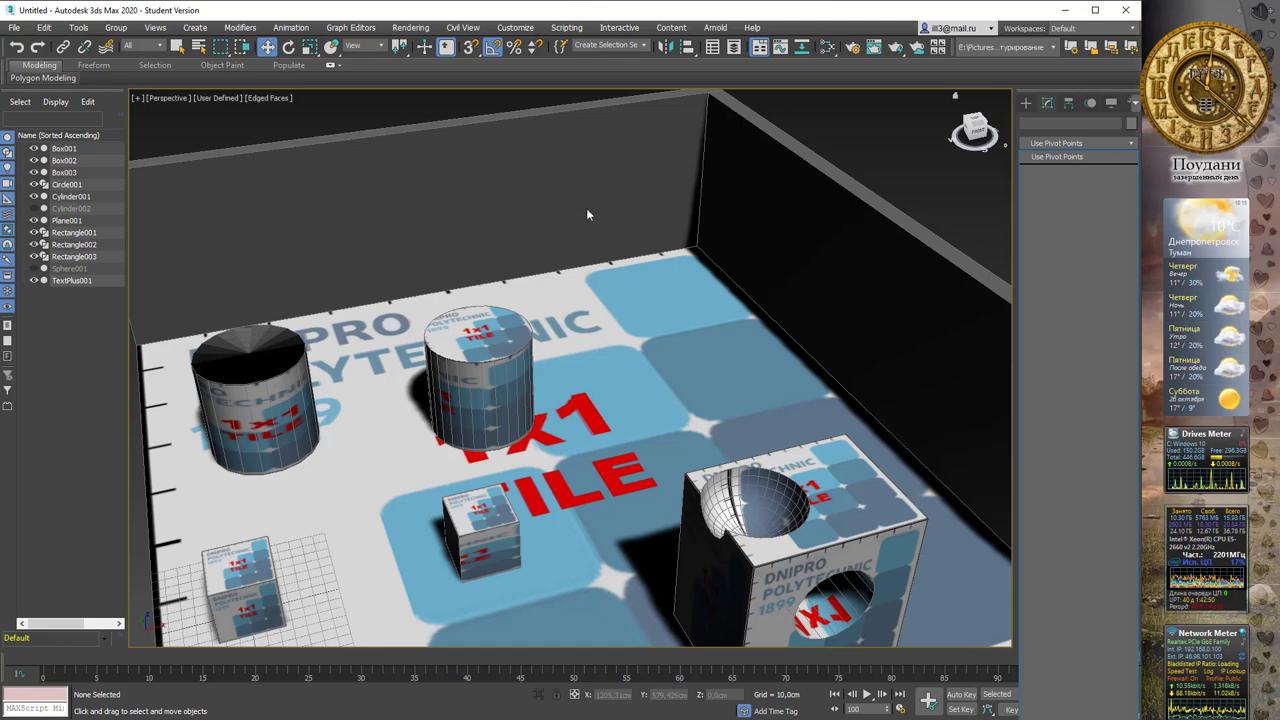
pyautogui.click(565, 264)
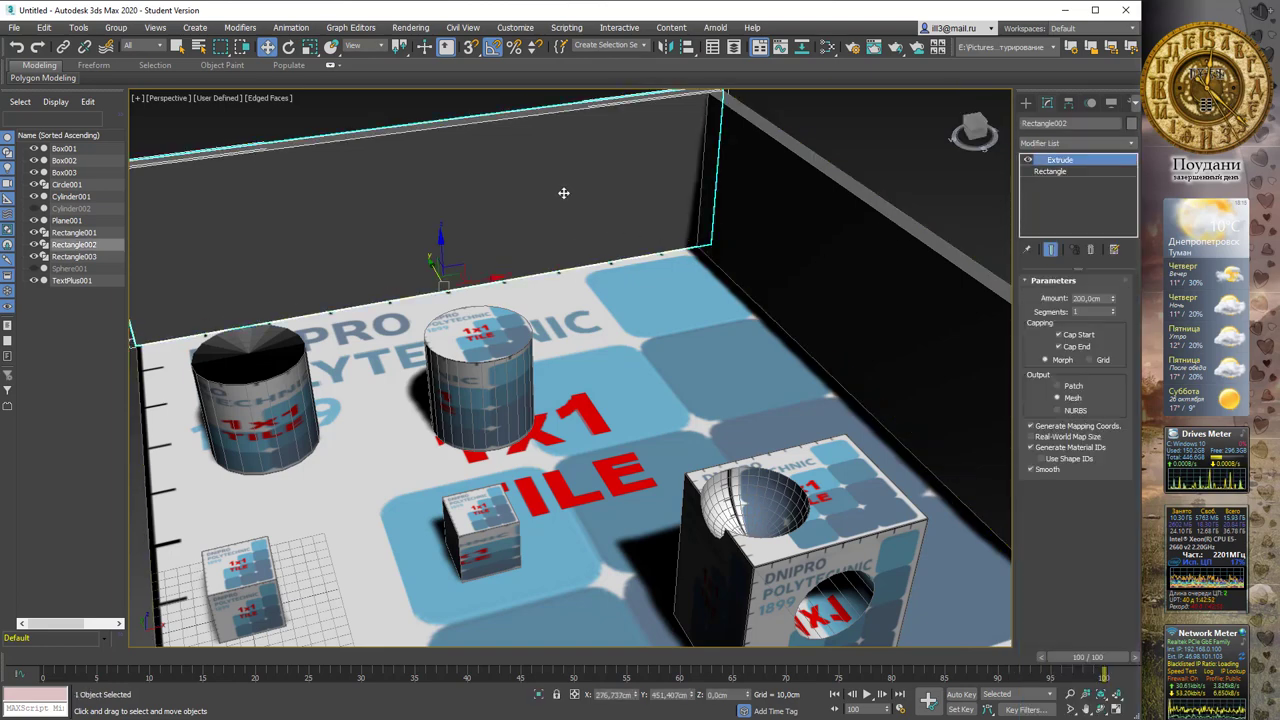
pyautogui.click(1078, 145)
pyautogui.press('u')
pyautogui.press('Down')
pyautogui.press('Down')
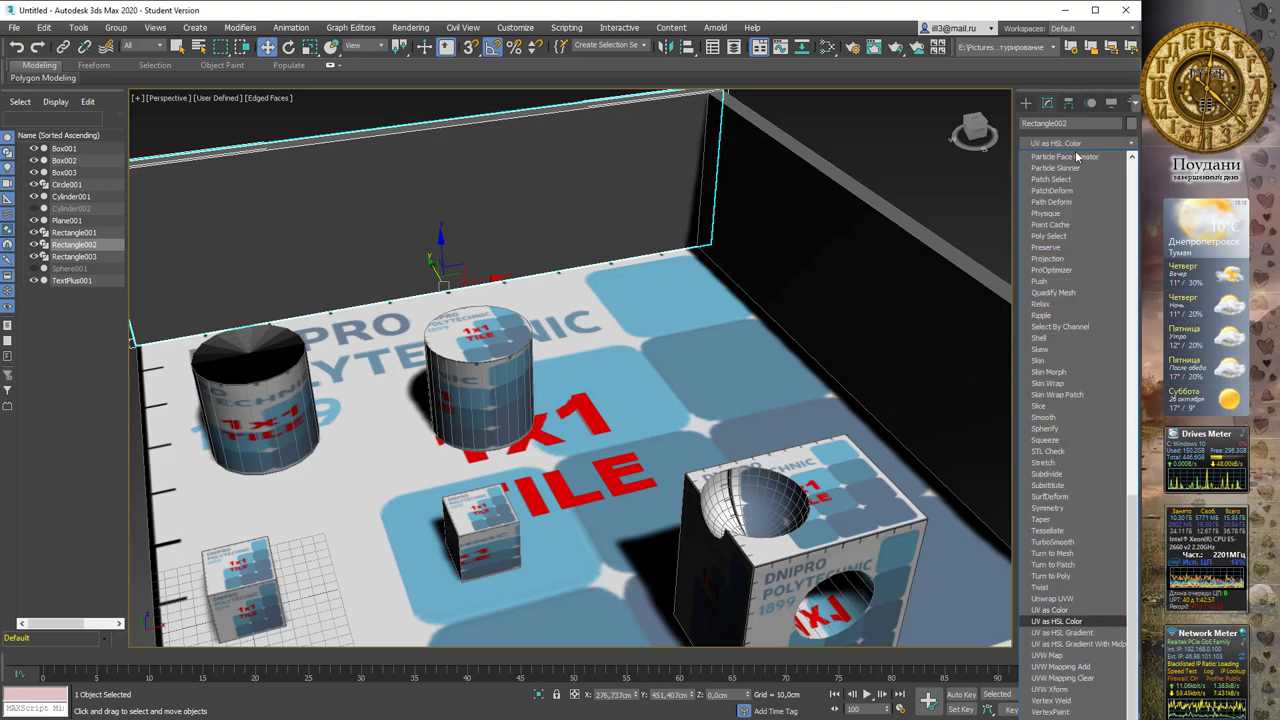
pyautogui.press('Down')
pyautogui.press('Down')
pyautogui.press('Down')
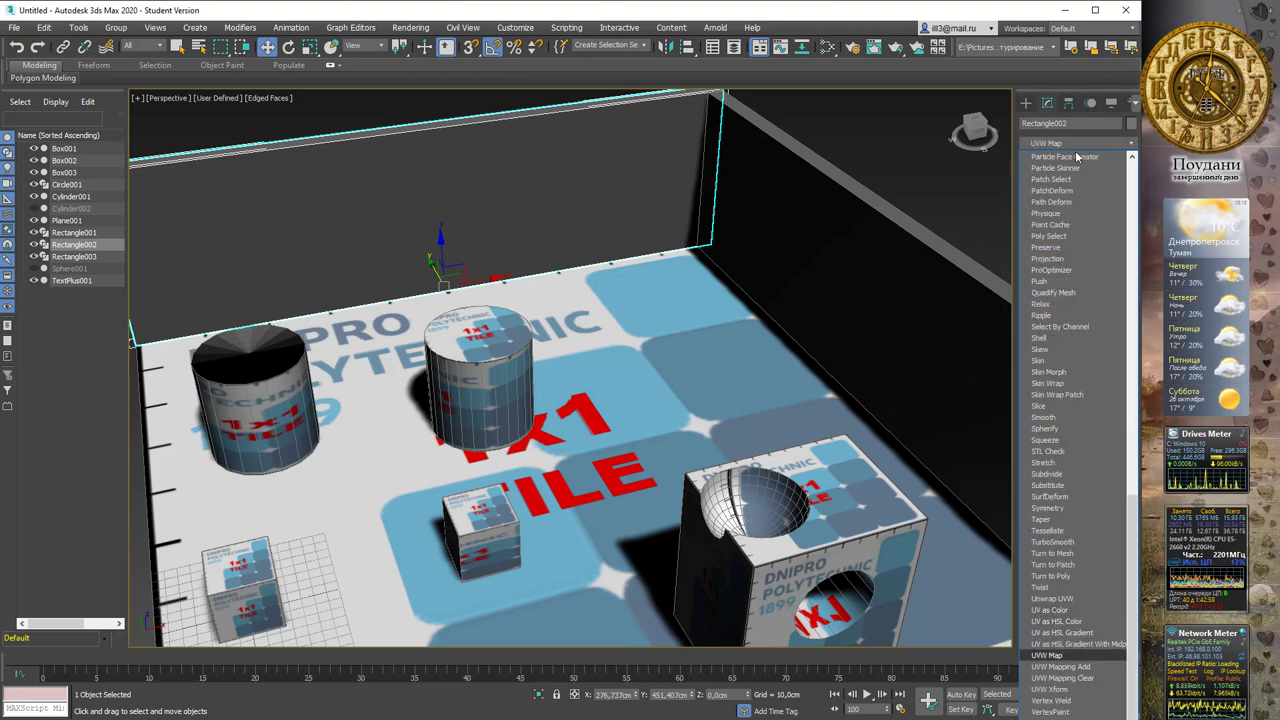
pyautogui.press('Return')
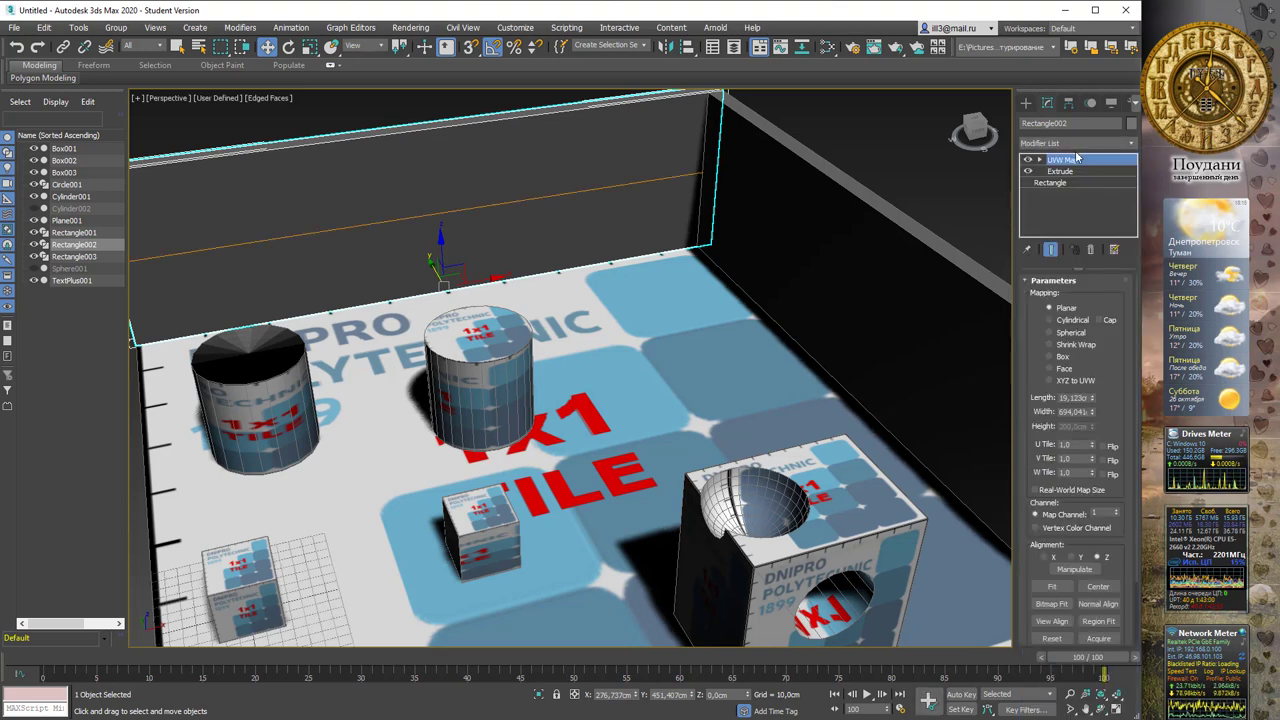
# Set the wall's UVW Map projection to Box, then clear the selection
pyautogui.keyDown('alt'); pyautogui.moveTo(450, 290); pyautogui.dragTo(477, 274, button='middle'); pyautogui.keyUp('alt')
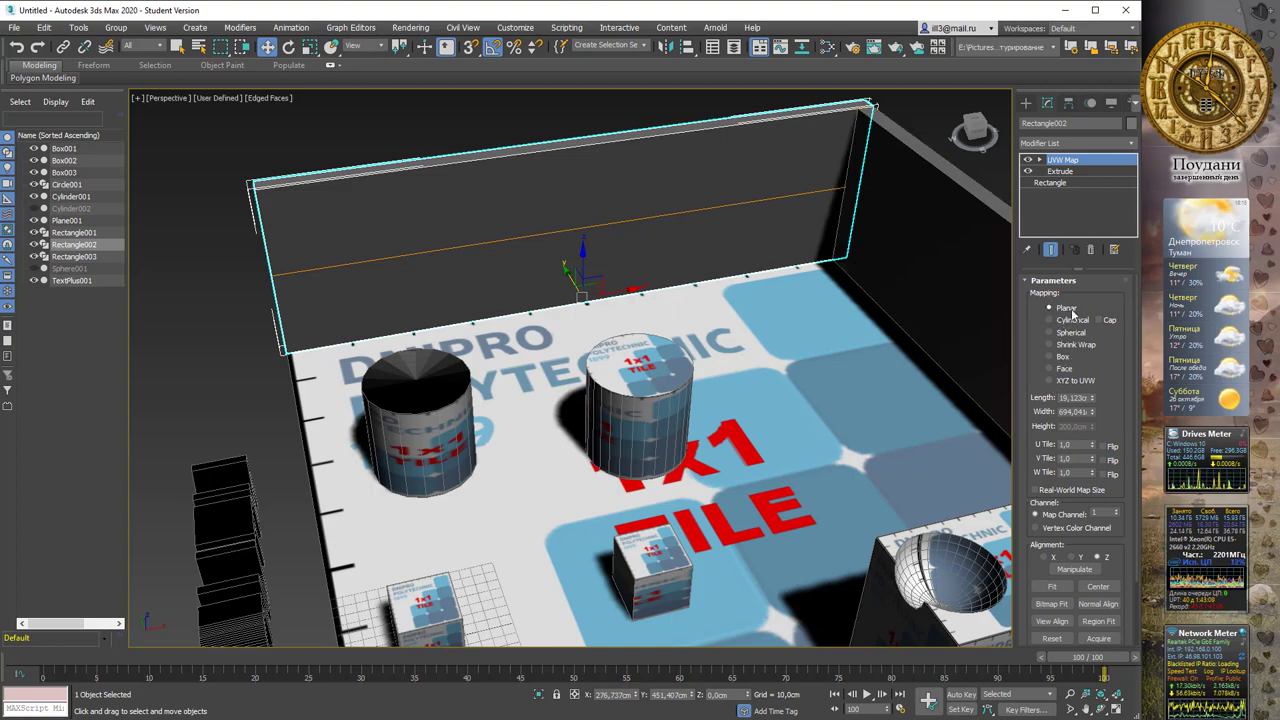
pyautogui.moveTo(640, 240)
pyautogui.keyDown('alt'); pyautogui.mouseDown(button='middle')
pyautogui.moveTo(719, 230)
pyautogui.moveTo(674, 243)
pyautogui.moveTo(677, 206)
pyautogui.moveTo(620, 210)
pyautogui.mouseUp(button='middle'); pyautogui.keyUp('alt')
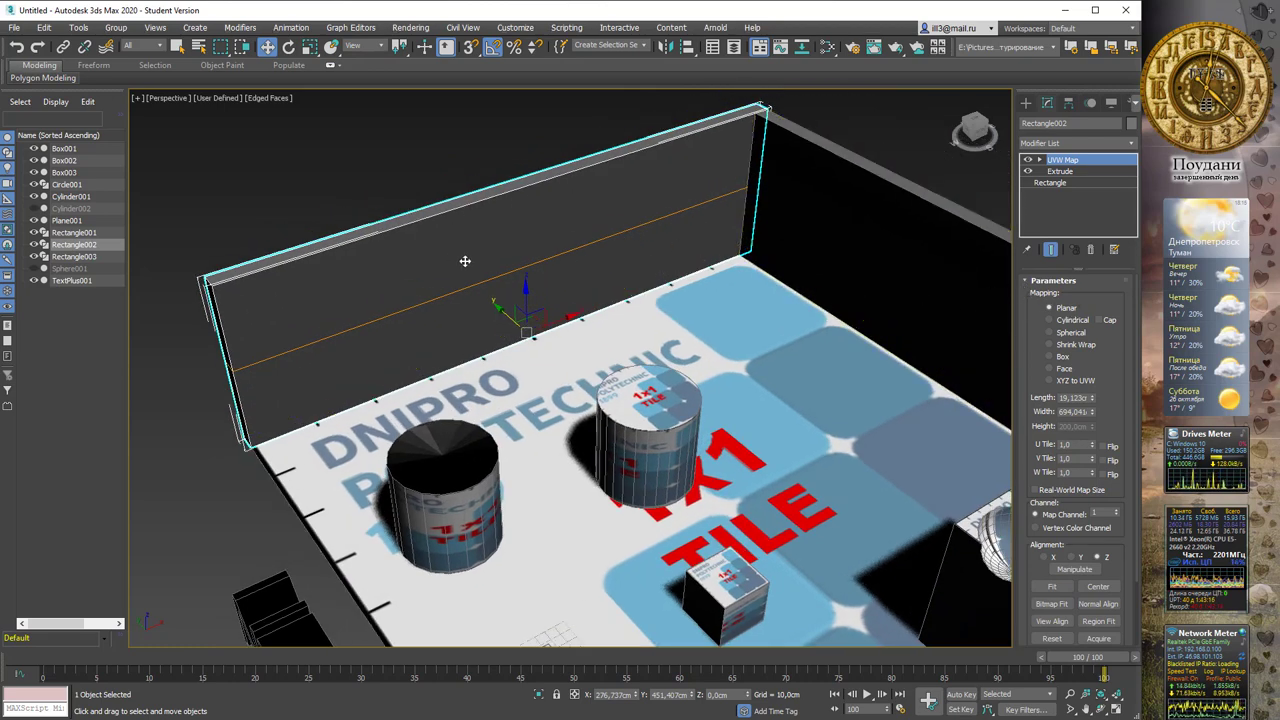
pyautogui.keyDown('alt'); pyautogui.moveTo(466, 260); pyautogui.dragTo(545, 295, button='middle'); pyautogui.keyUp('alt')
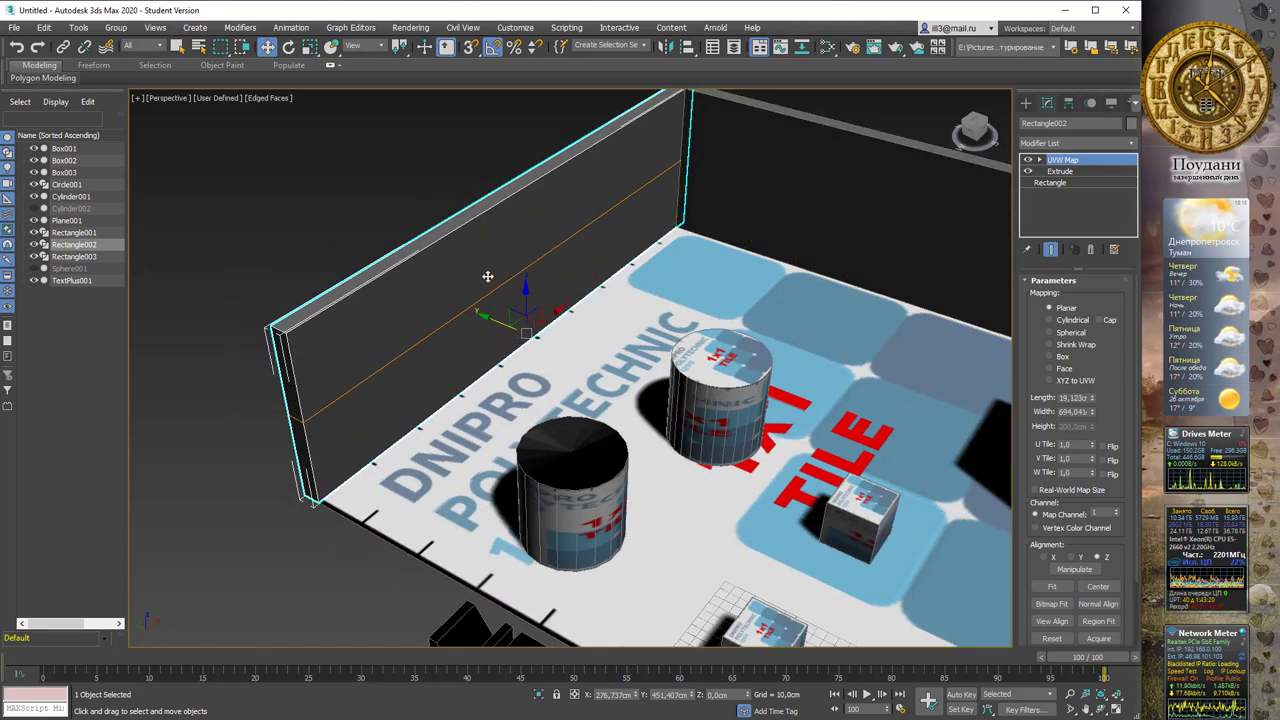
pyautogui.moveTo(486, 277)
pyautogui.keyDown('alt'); pyautogui.mouseDown(button='middle')
pyautogui.moveTo(508, 289)
pyautogui.moveTo(543, 171)
pyautogui.mouseUp(button='middle'); pyautogui.keyUp('alt')
pyautogui.click(1049, 356)
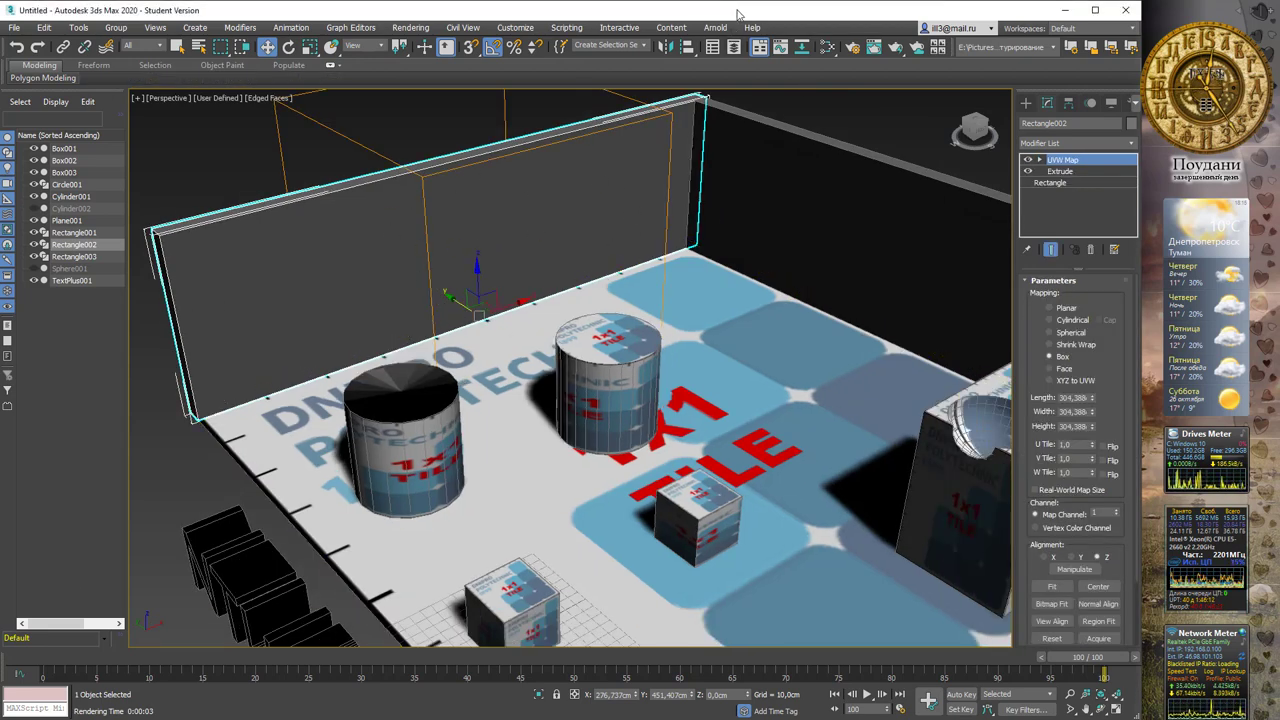
pyautogui.click(150, 456)
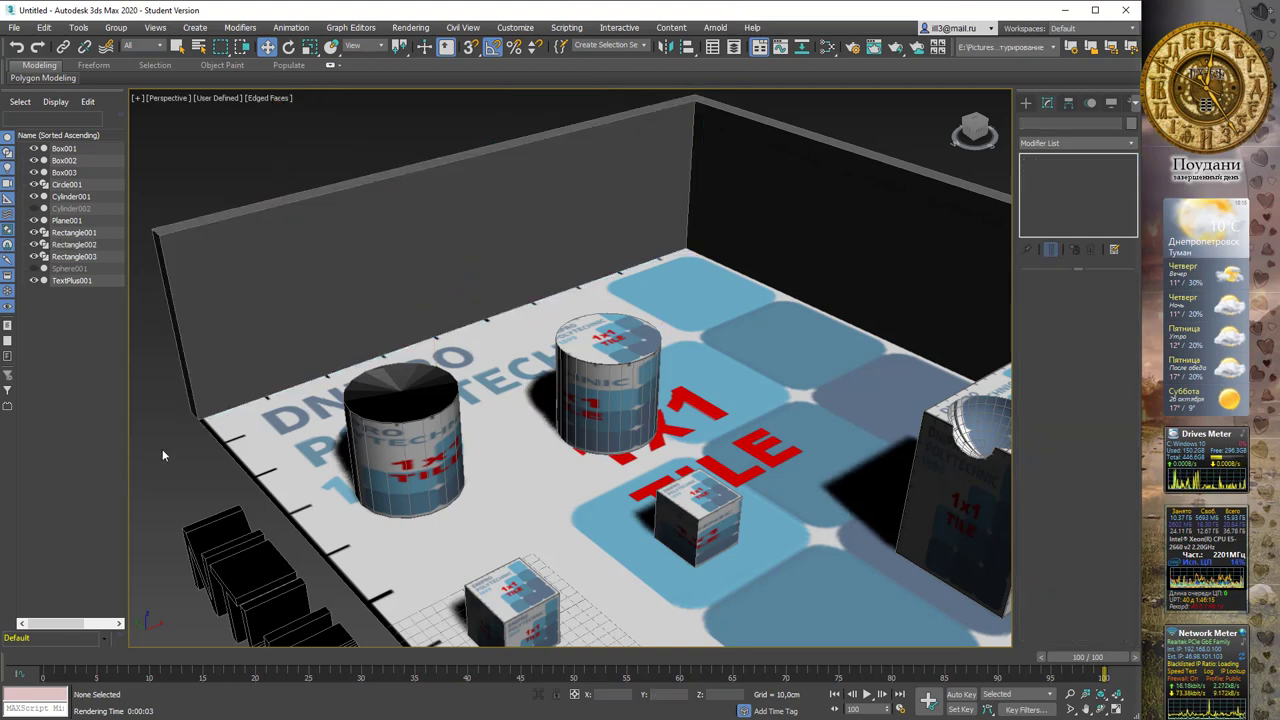
# Load the floor's Material #5 into the Material Editor with Get from Selected
pyautogui.click(276, 433)
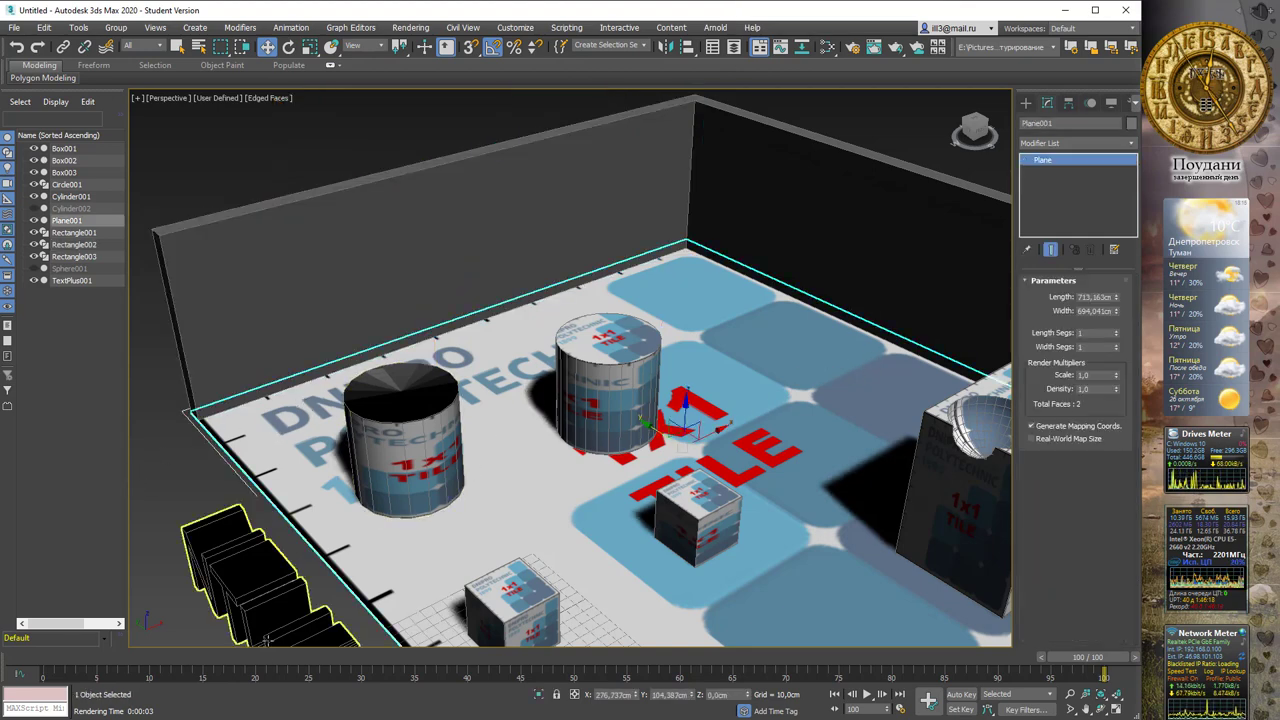
pyautogui.press('m')
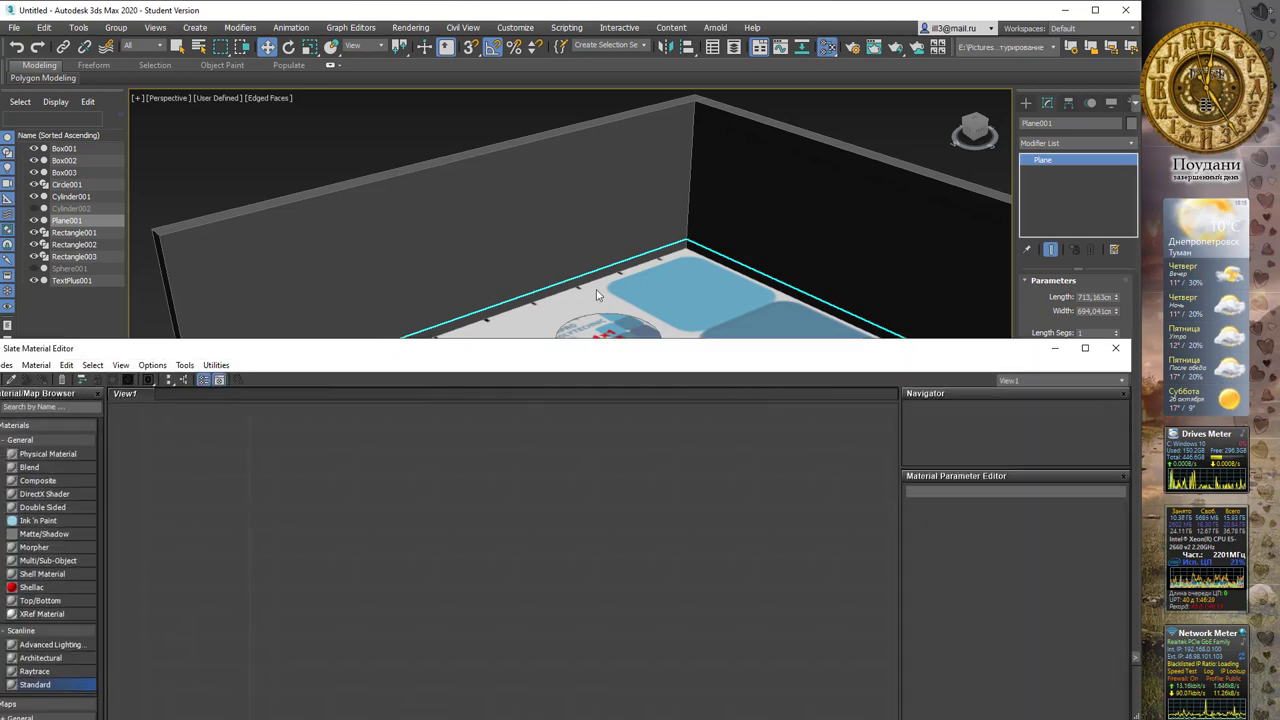
pyautogui.click(200, 129)
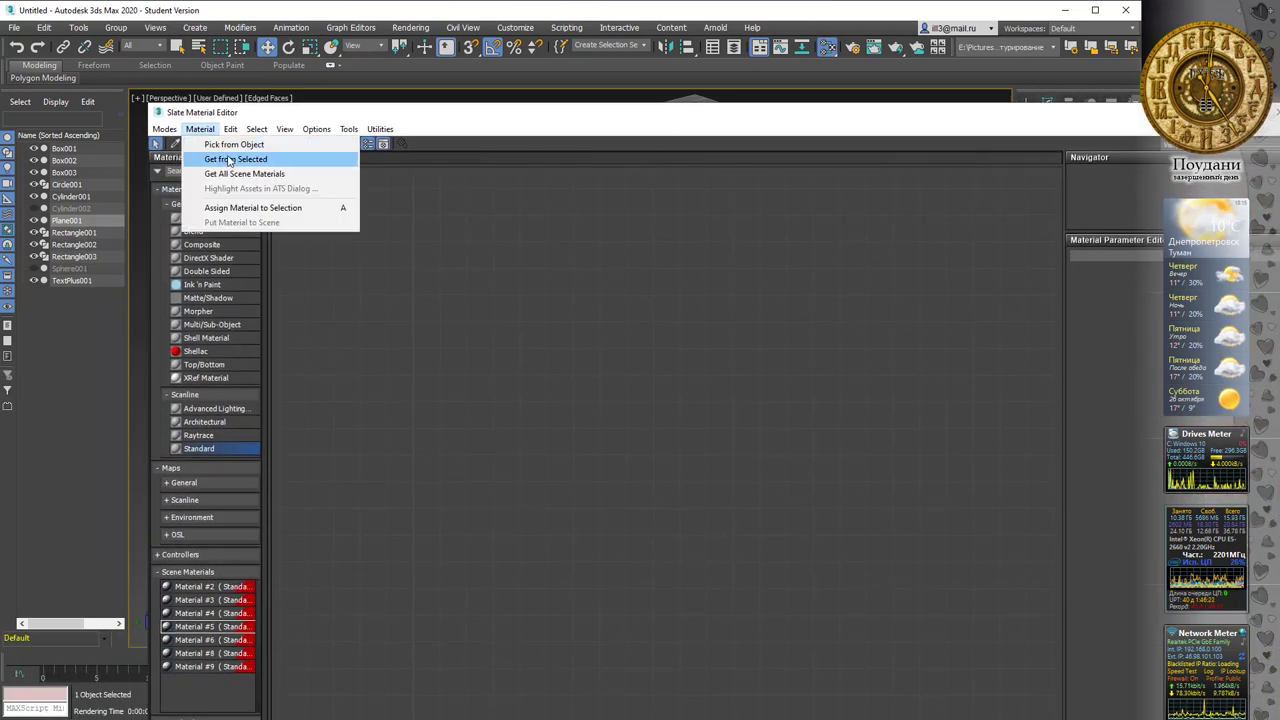
pyautogui.click(281, 163)
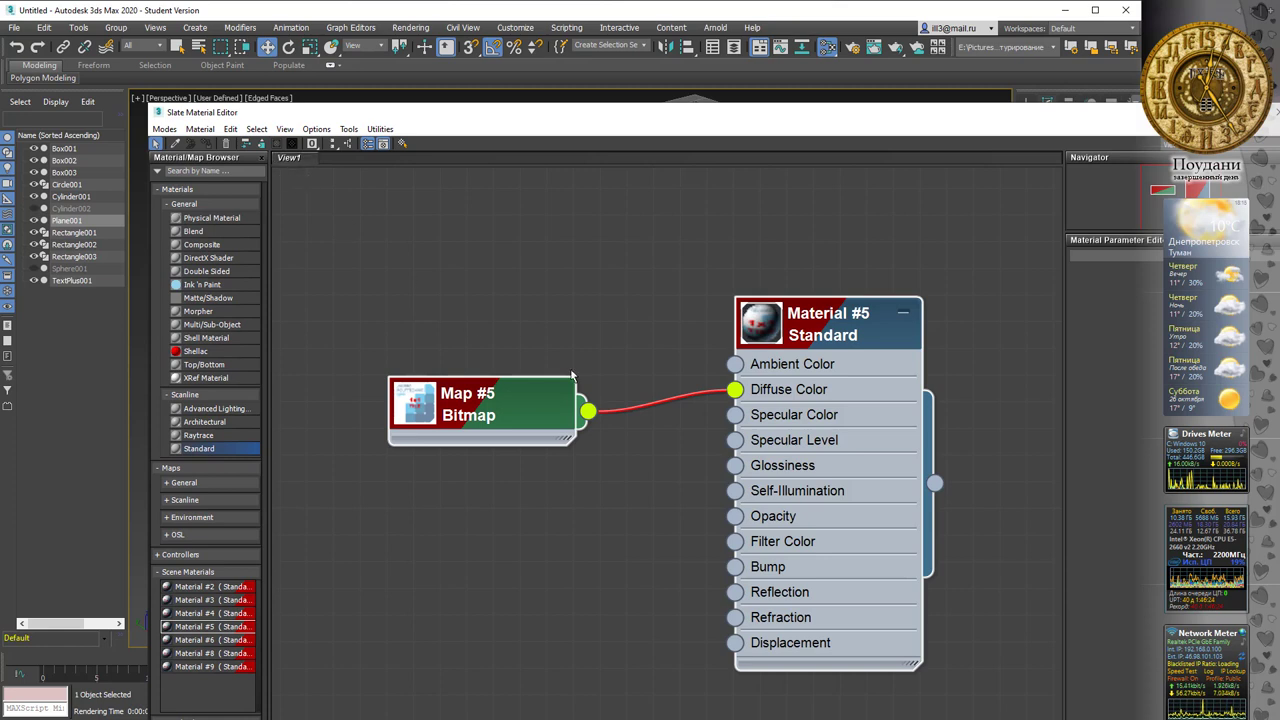
pyautogui.moveTo(793, 316); pyautogui.dragTo(793, 290)
pyautogui.moveTo(540, 372); pyautogui.dragTo(513, 345, button='middle')
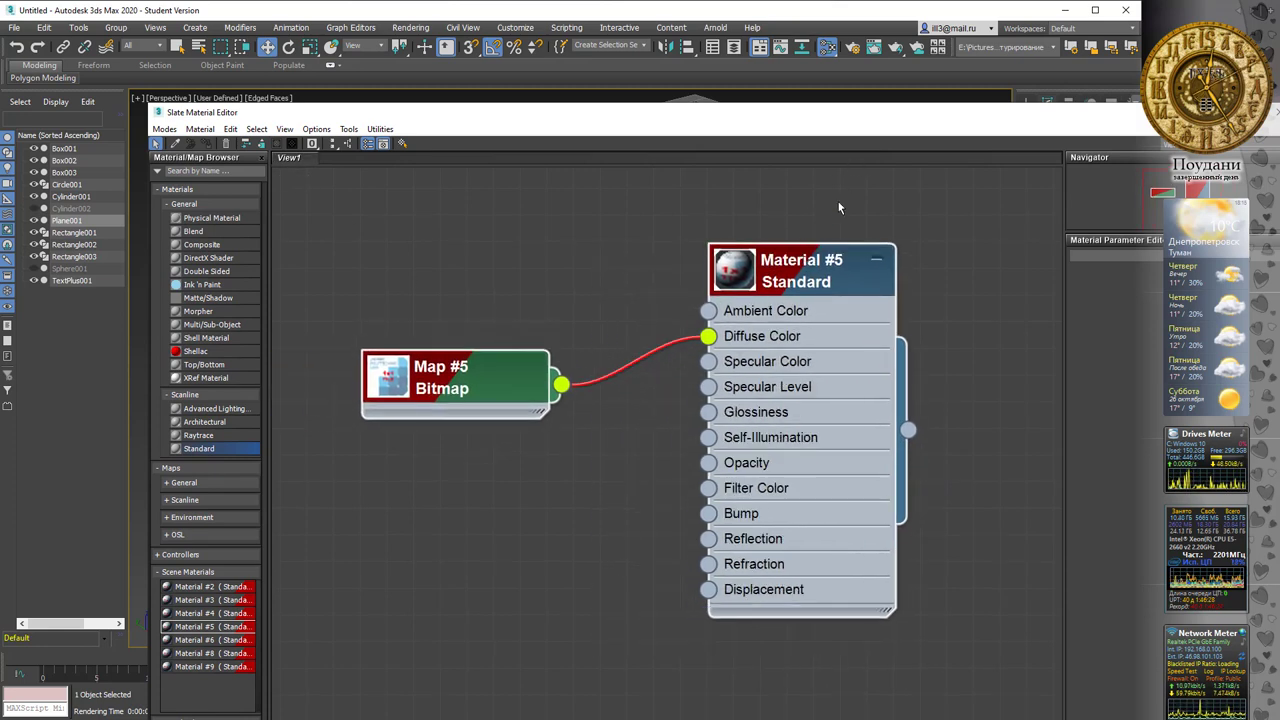
pyautogui.click(803, 264)
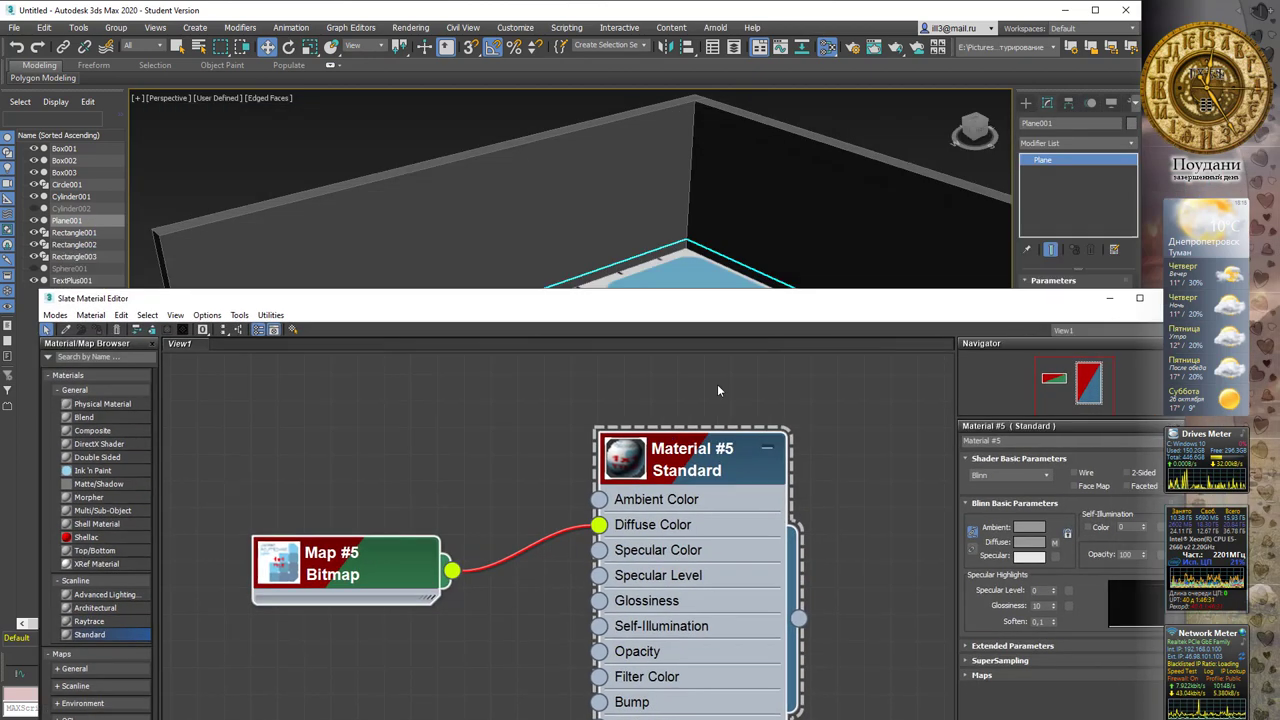
# Assign Material #5 to the wall Rectangle002
pyautogui.moveTo(868, 126); pyautogui.dragTo(675, 425)
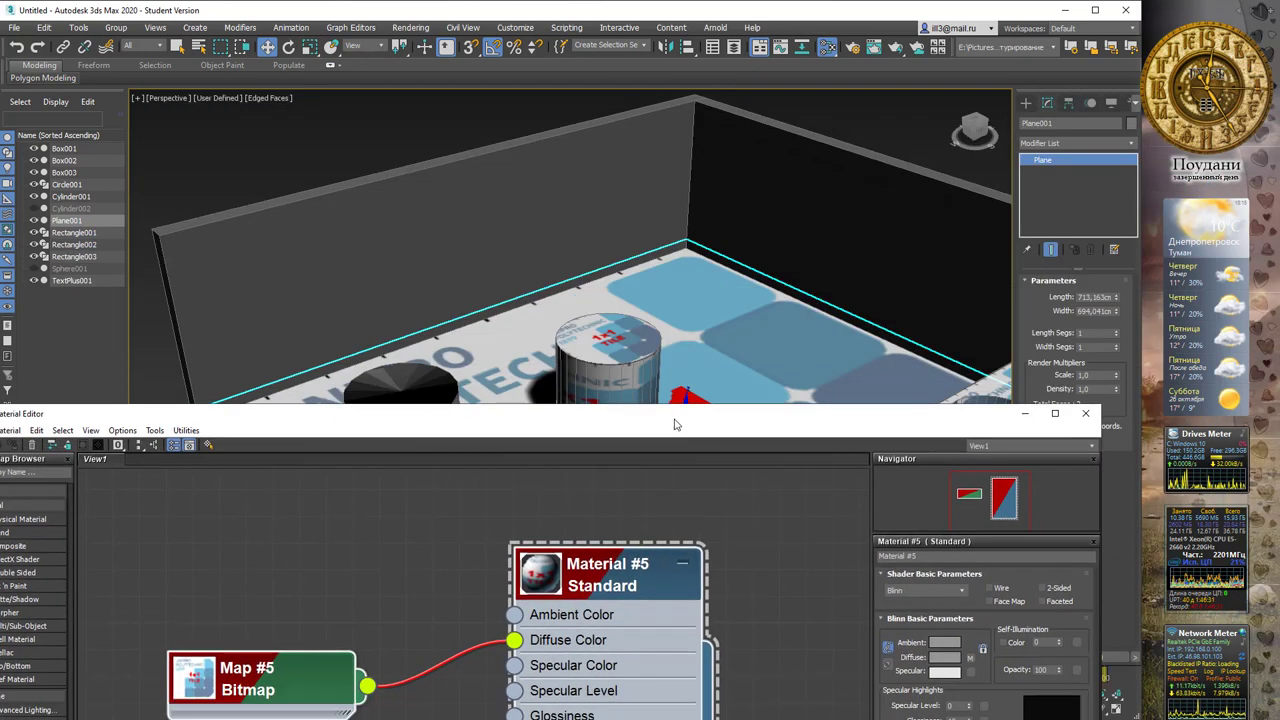
pyautogui.click(503, 190)
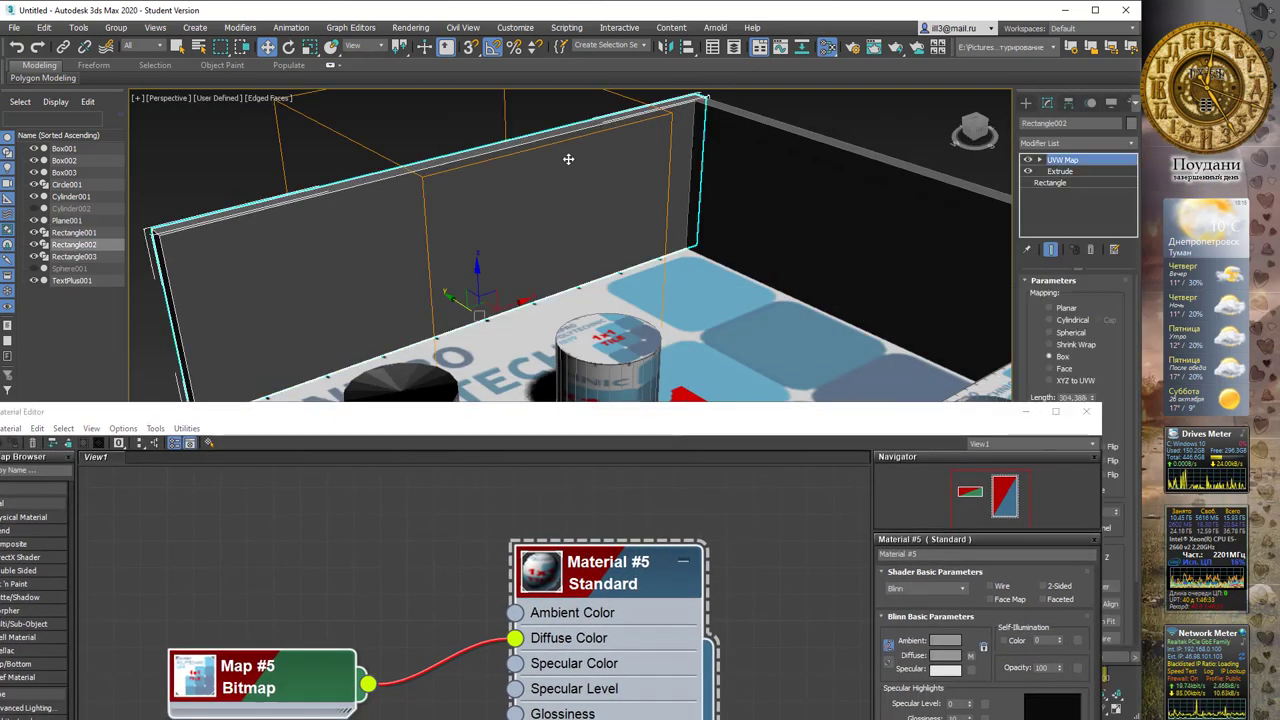
pyautogui.rightClick(589, 560)
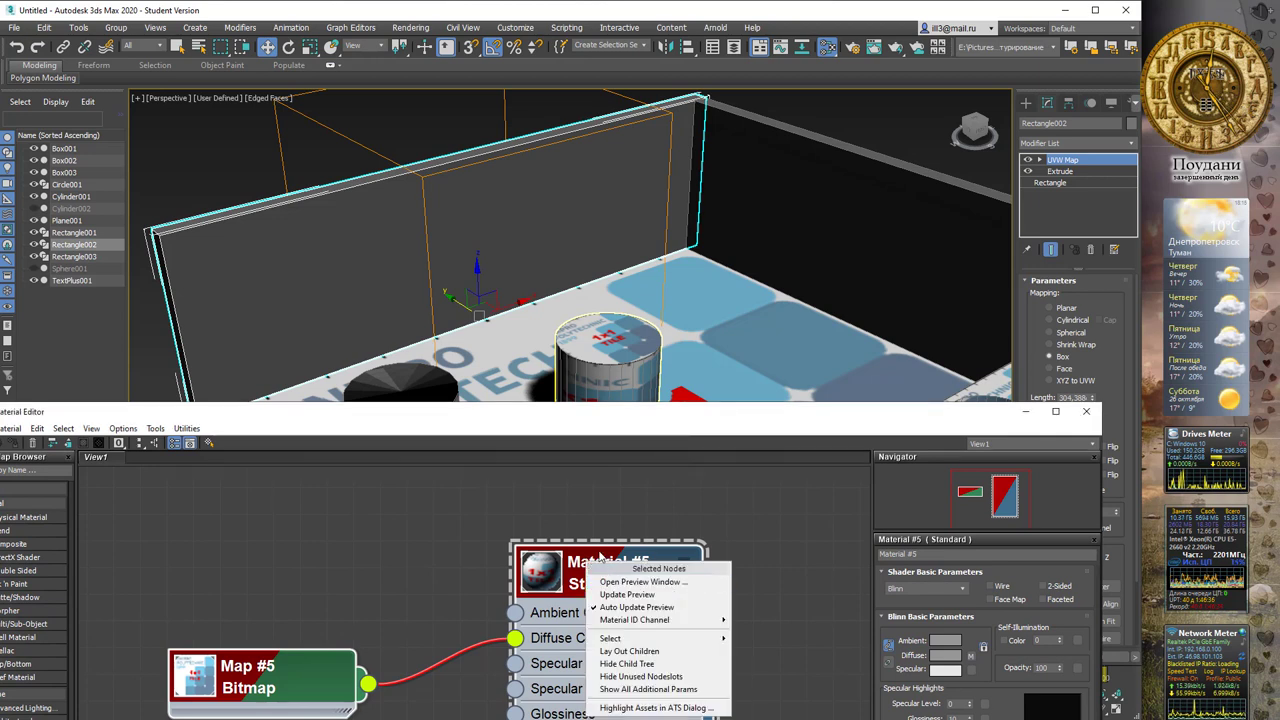
pyautogui.press('Escape')
pyautogui.rightClick(600, 612)
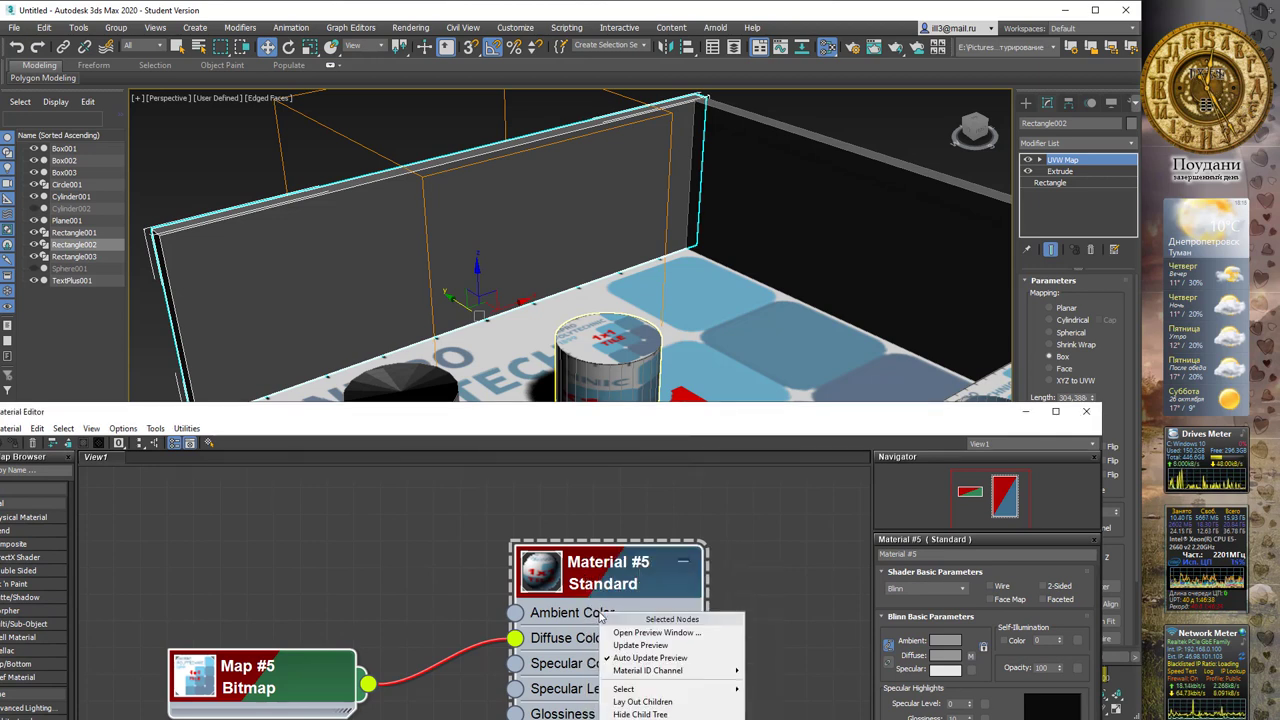
pyautogui.moveTo(515, 411); pyautogui.dragTo(660, 311)
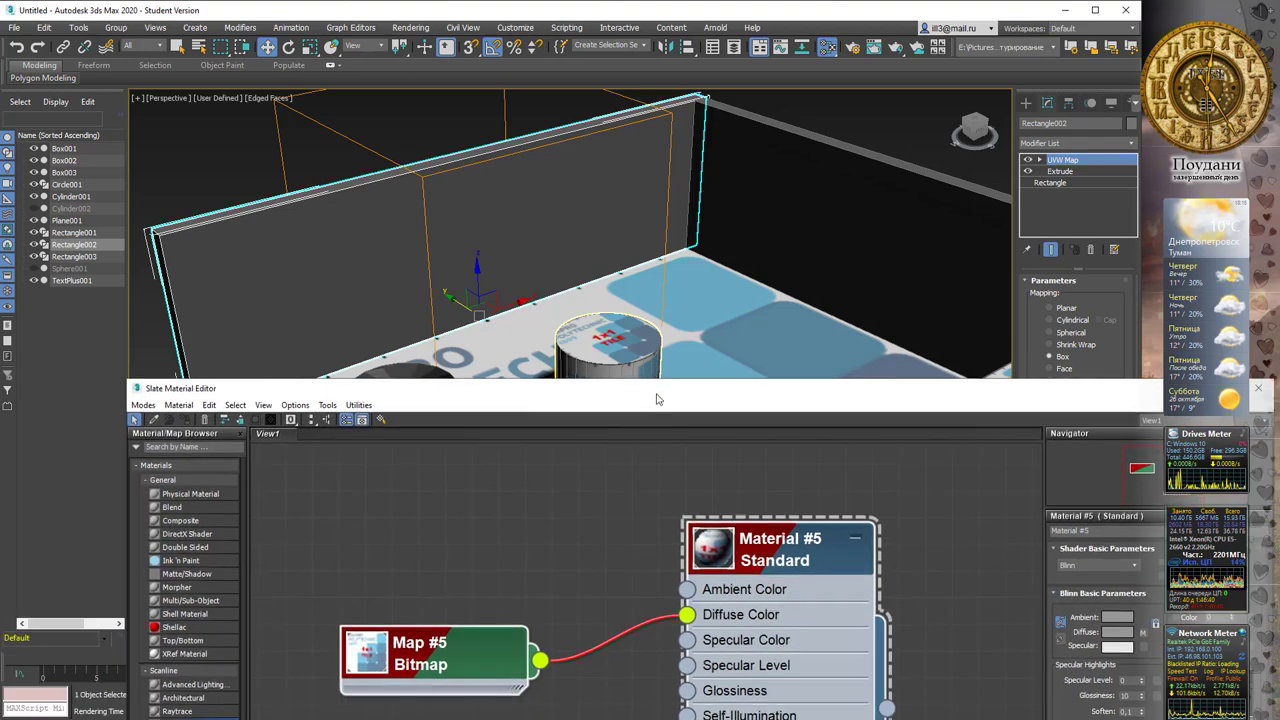
pyautogui.rightClick(742, 458)
pyautogui.rightClick(733, 519)
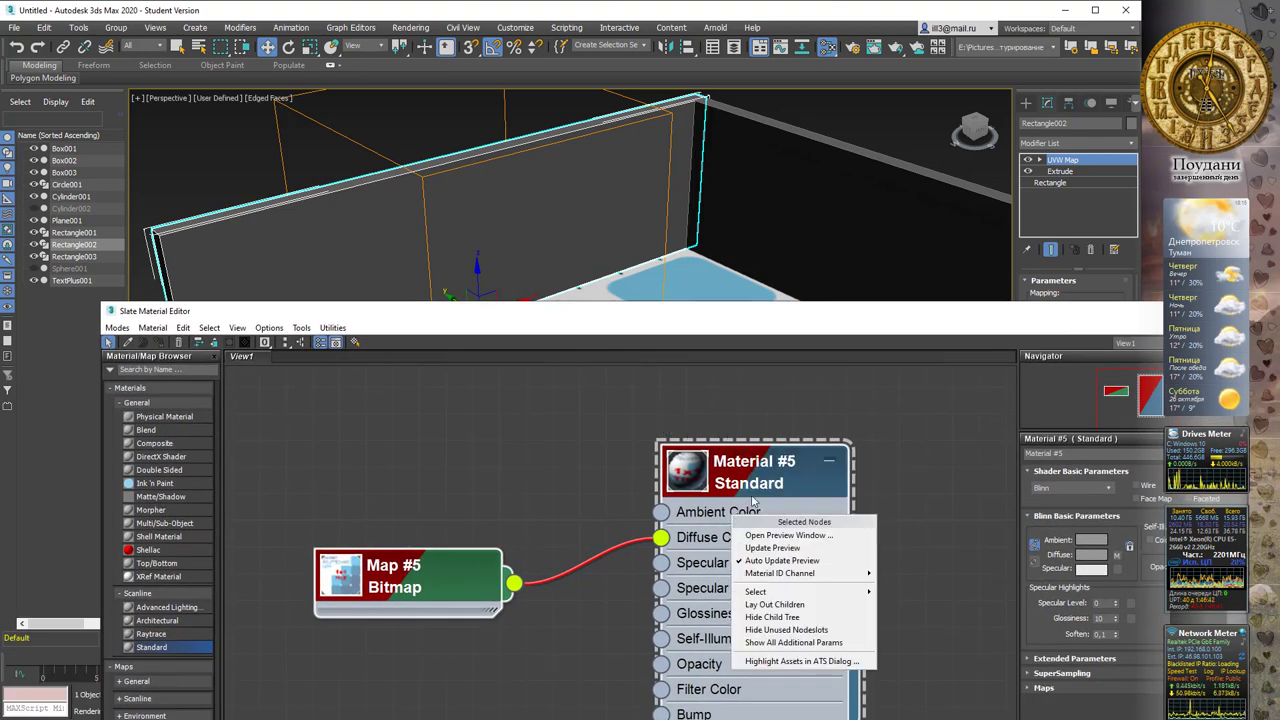
pyautogui.click(771, 468)
pyautogui.rightClick(808, 489)
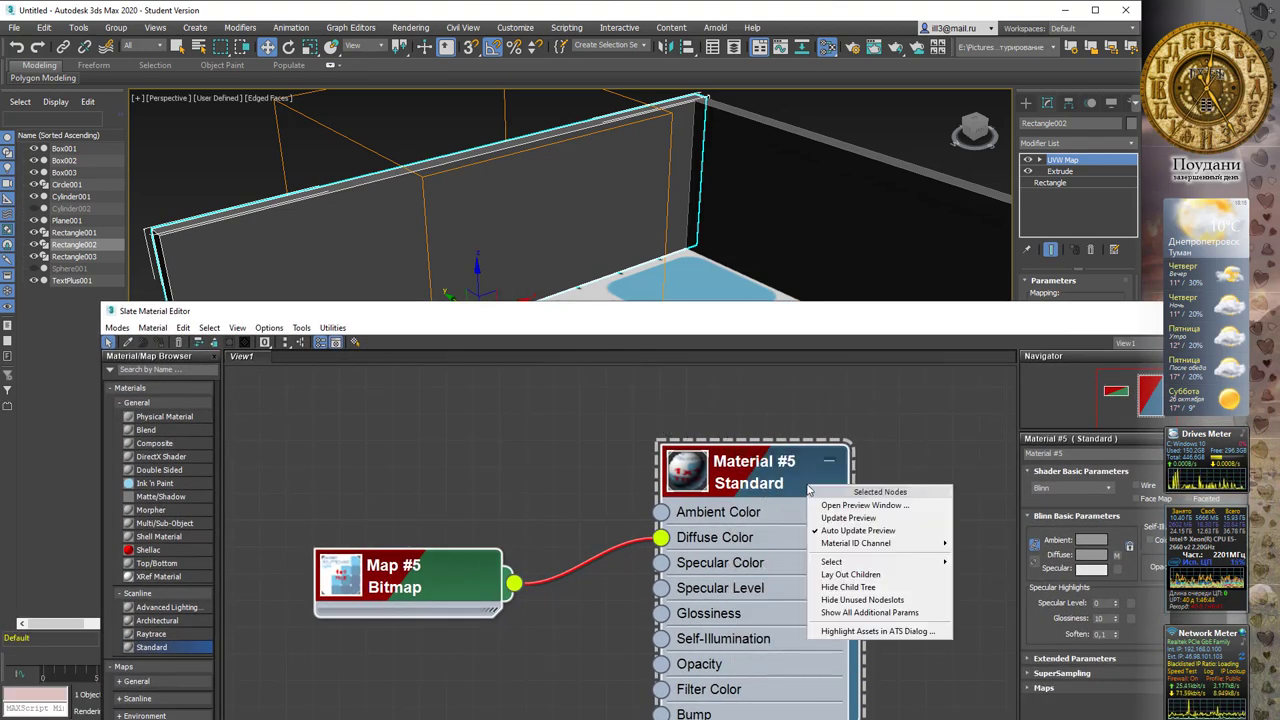
pyautogui.click(770, 446)
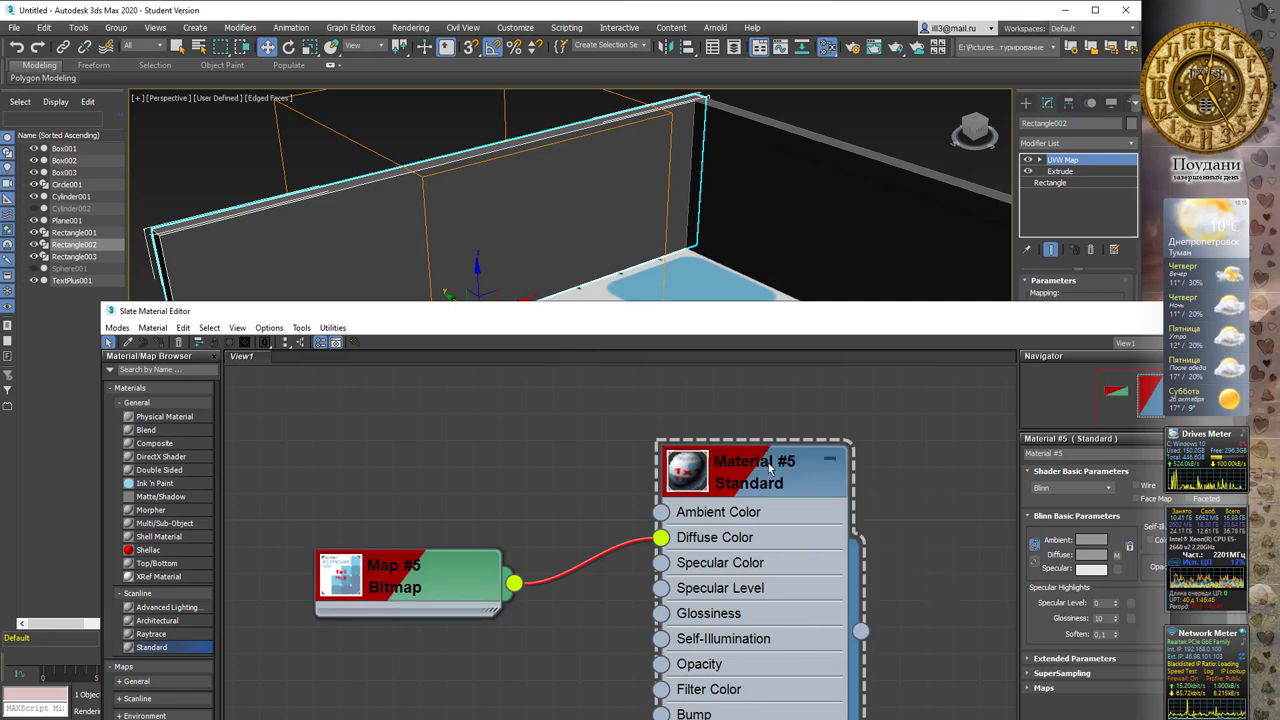
pyautogui.rightClick(769, 468)
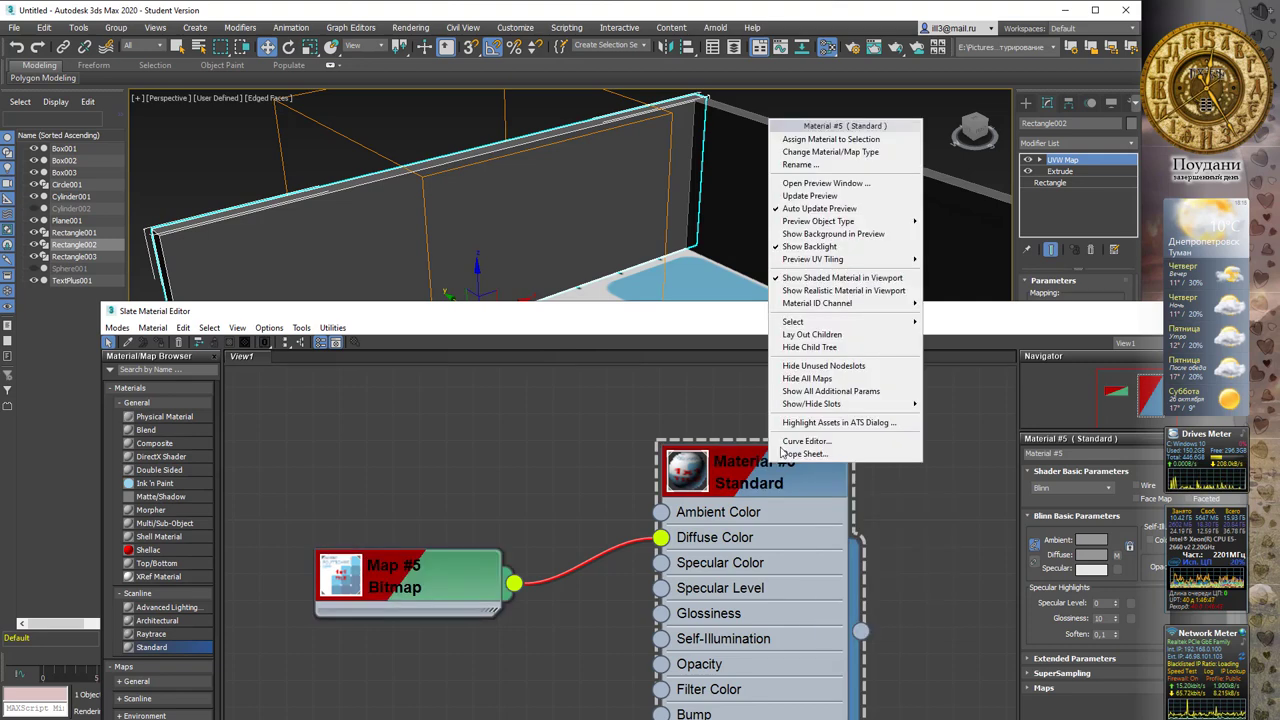
pyautogui.click(826, 141)
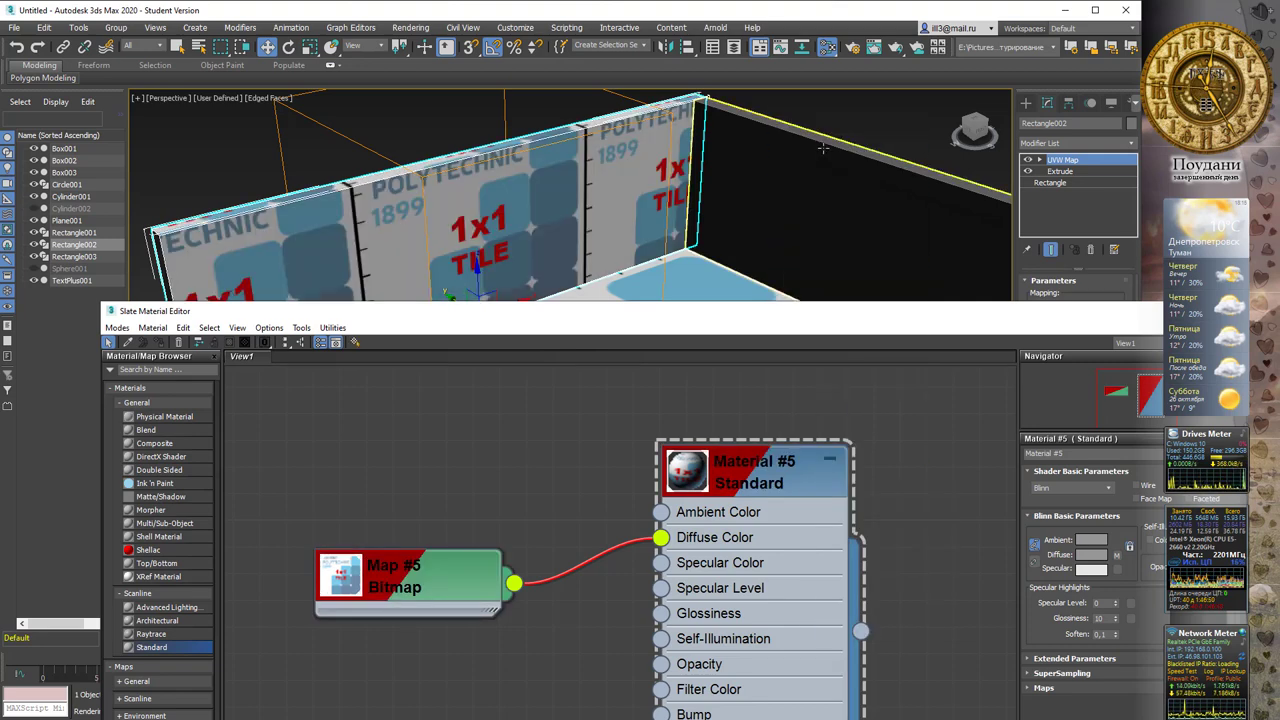
# Assign Material #5 to wall Rectangle003 and the black text objects in the corner
pyautogui.moveTo(864, 207); pyautogui.dragTo(864, 207)
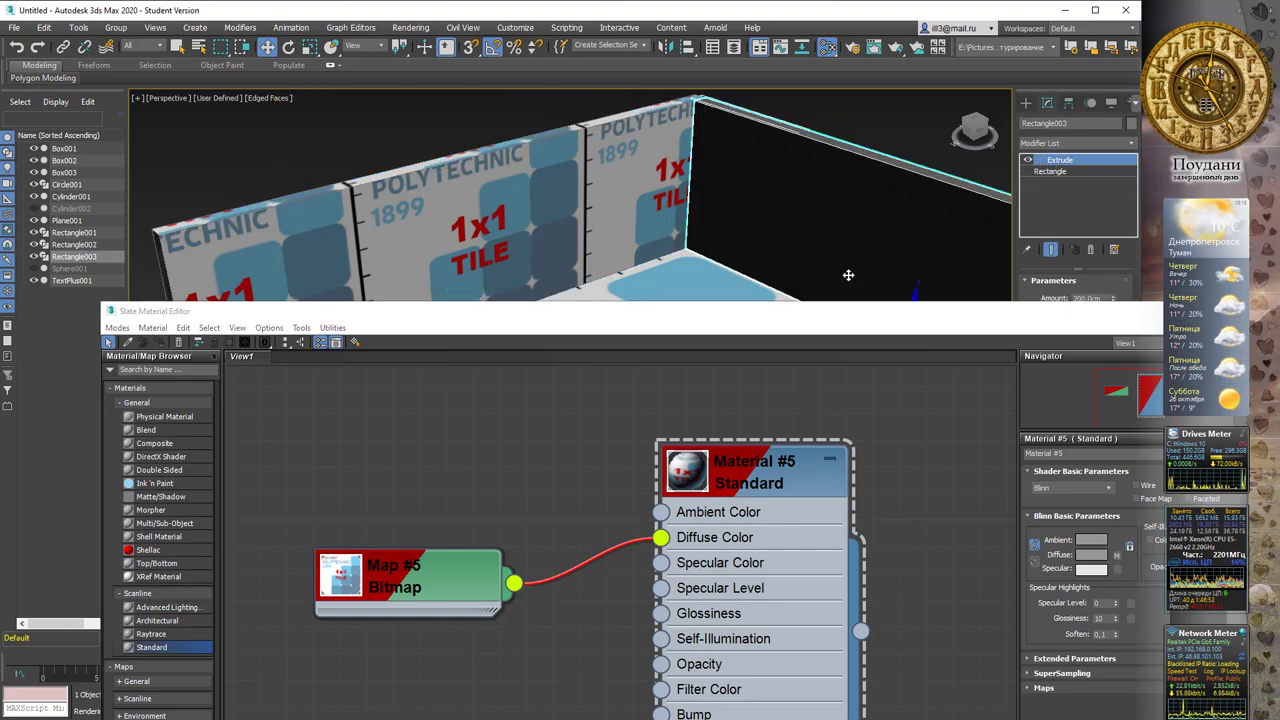
pyautogui.rightClick(776, 462)
pyautogui.click(826, 138)
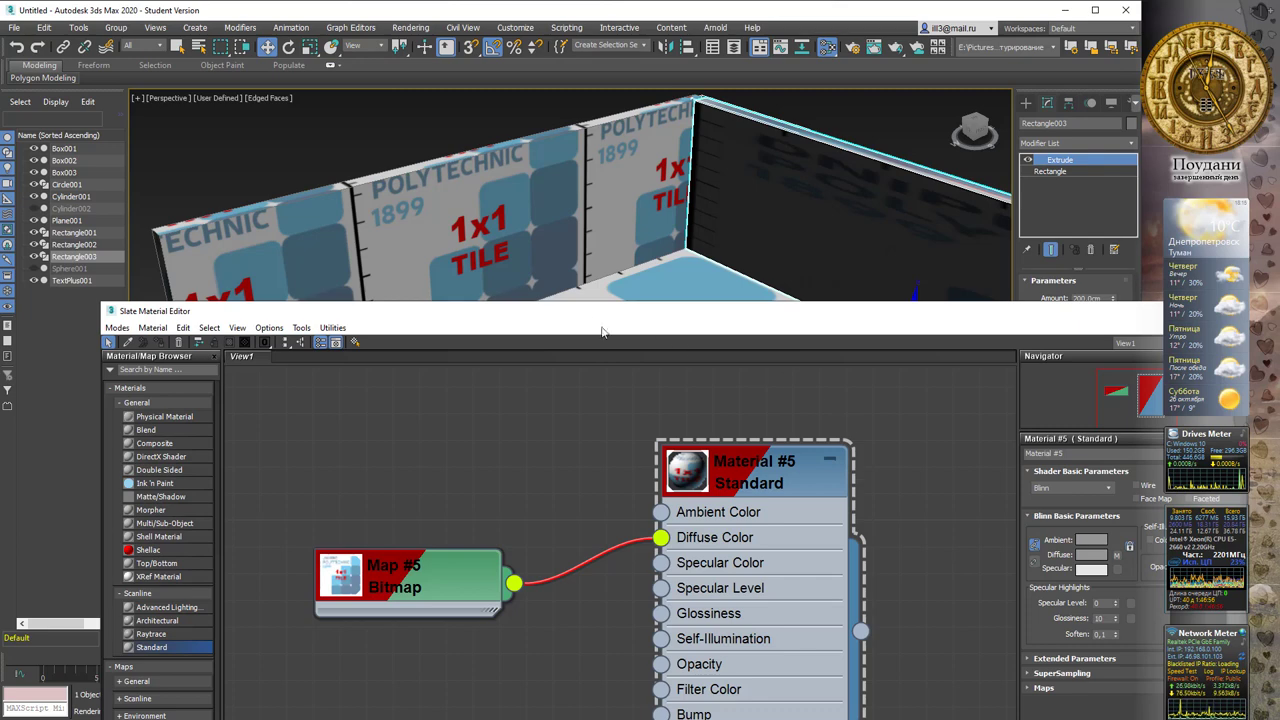
pyautogui.moveTo(602, 331); pyautogui.dragTo(939, 345)
pyautogui.moveTo(188, 506); pyautogui.dragTo(240, 580)
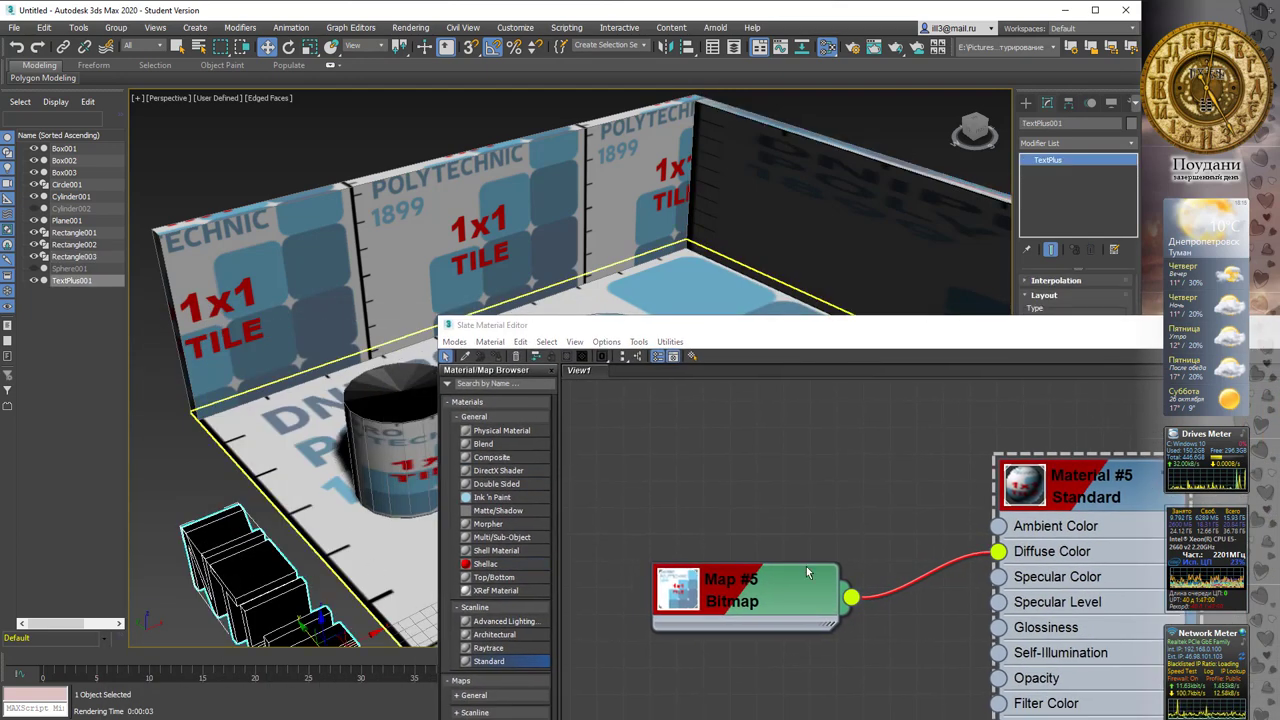
pyautogui.rightClick(1078, 474)
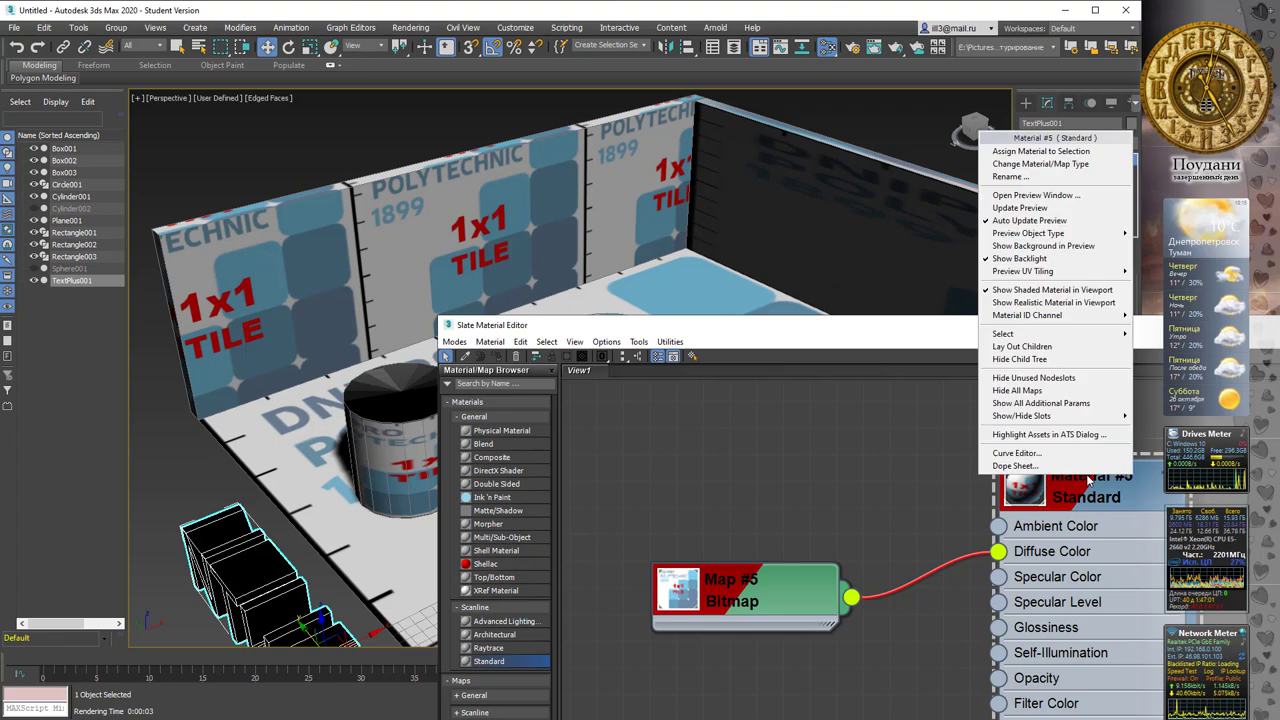
pyautogui.click(1050, 157)
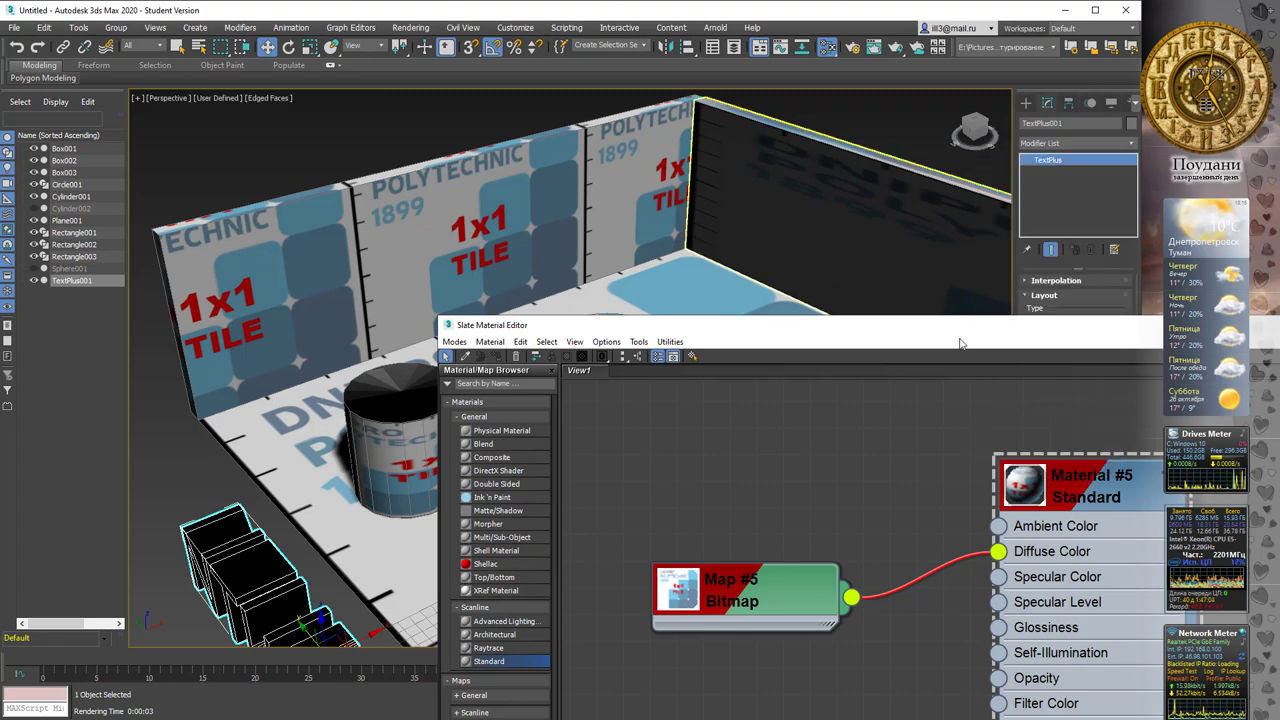
pyautogui.moveTo(851, 339); pyautogui.dragTo(607, 262)
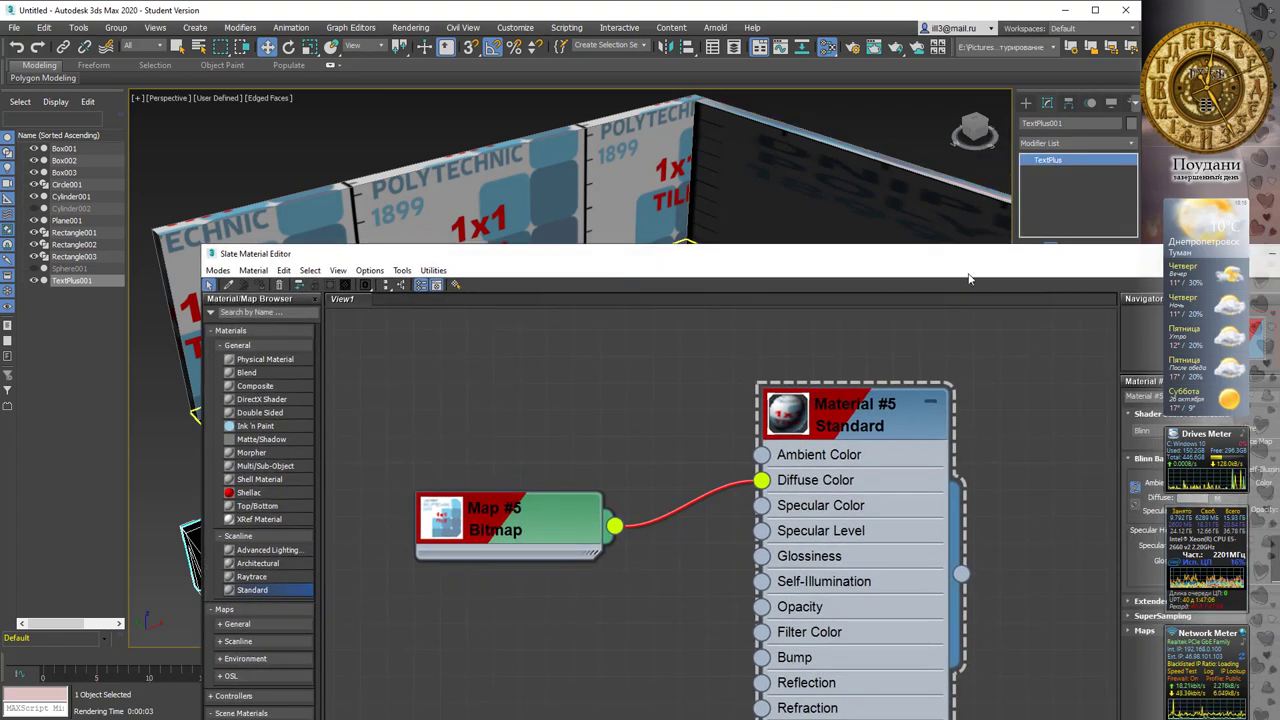
pyautogui.moveTo(964, 252); pyautogui.dragTo(734, 250)
pyautogui.press('m')
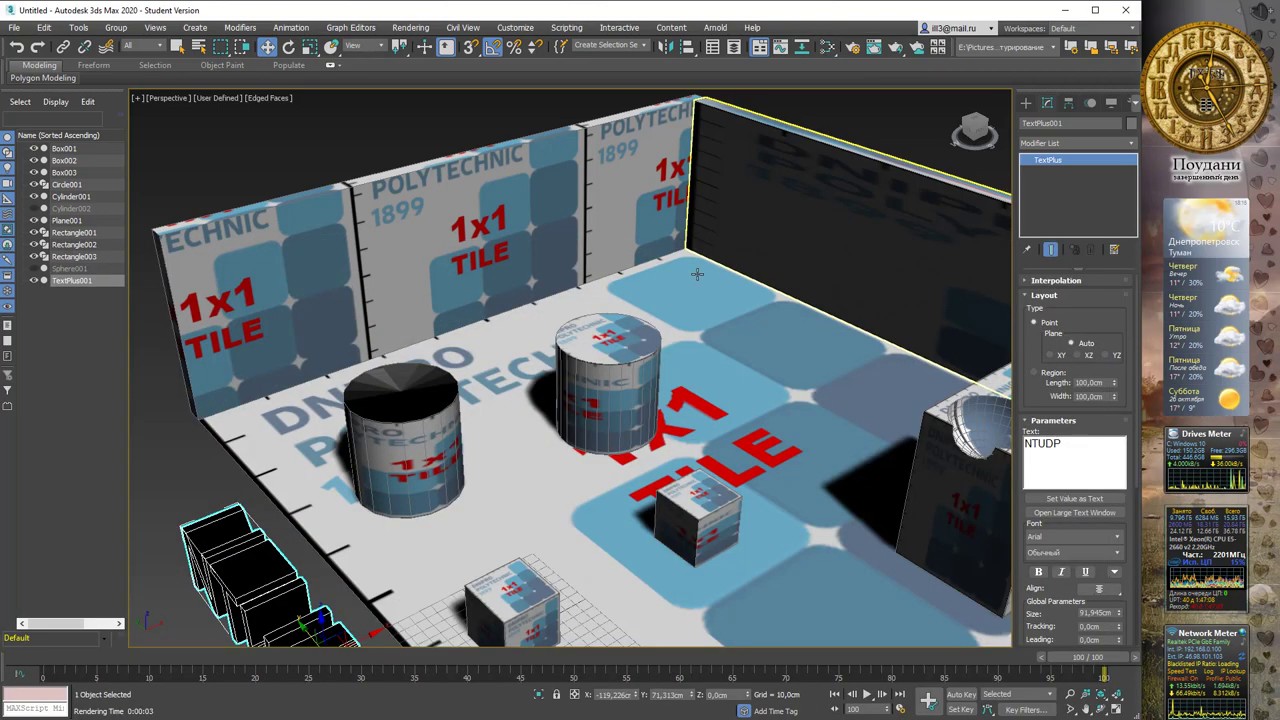
pyautogui.keyDown('alt'); pyautogui.moveTo(663, 281); pyautogui.dragTo(765, 242, button='middle'); pyautogui.keyUp('alt')
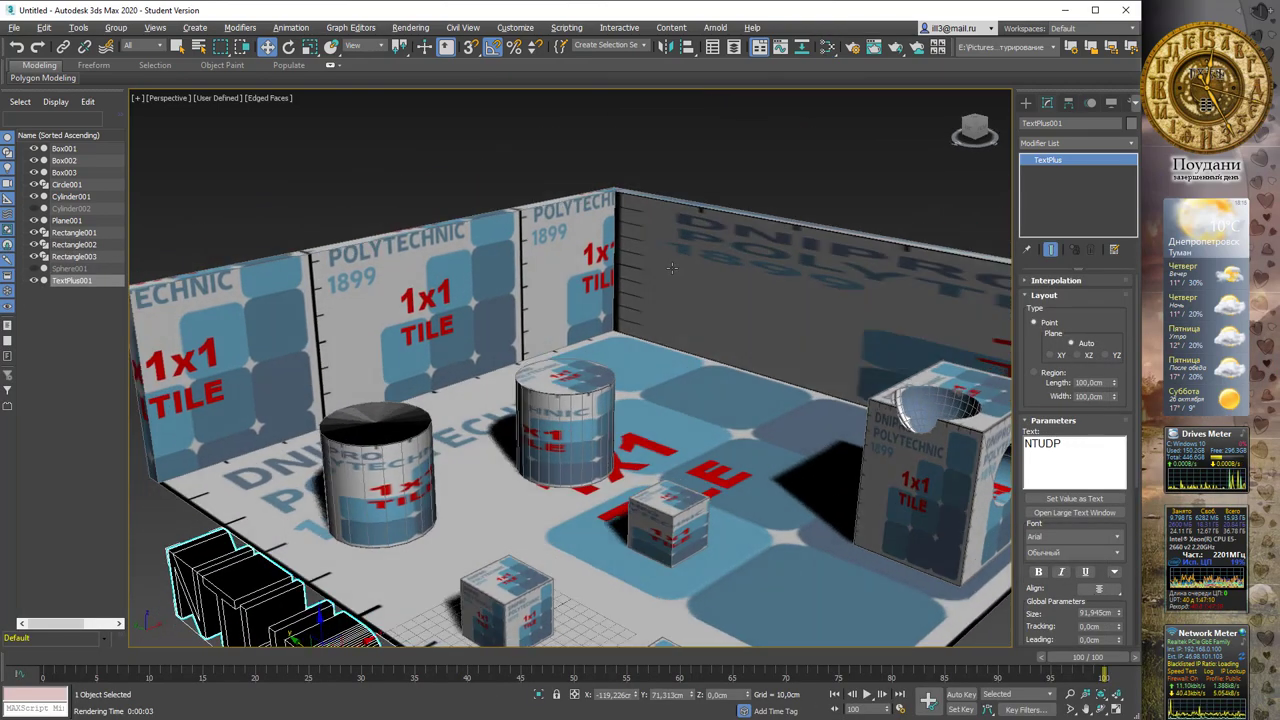
pyautogui.click(765, 242)
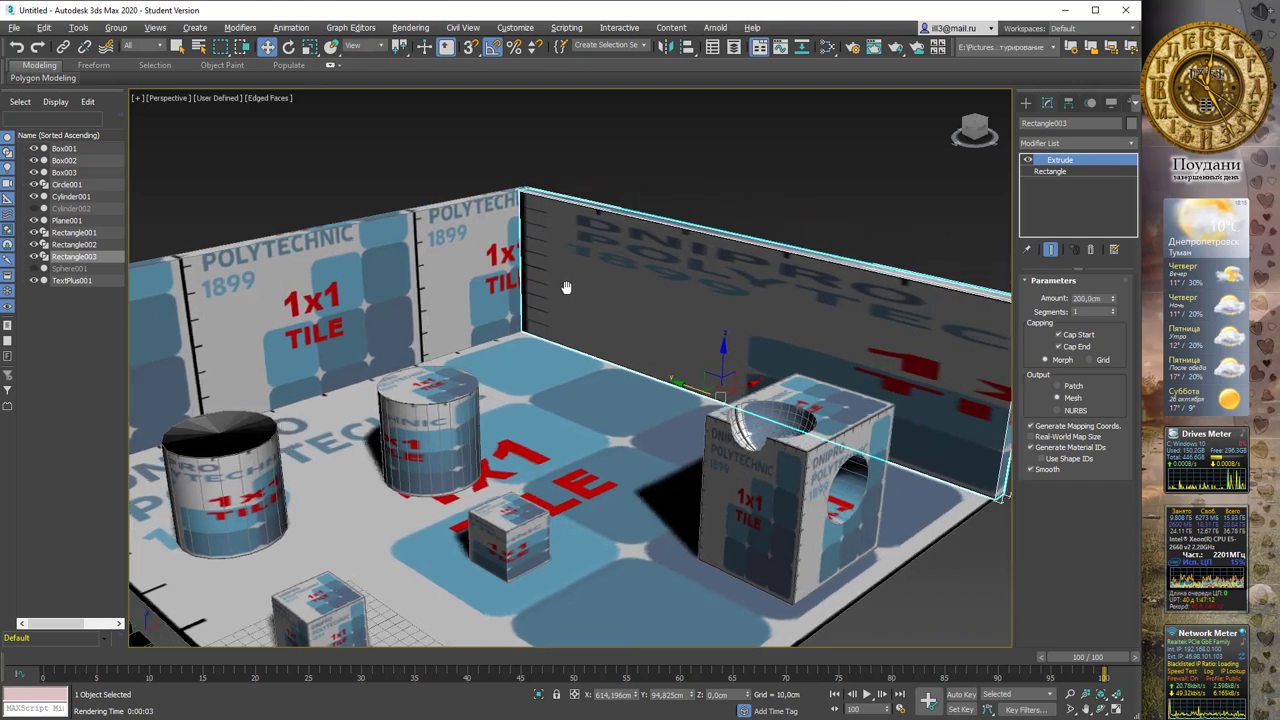
pyautogui.keyDown('alt'); pyautogui.moveTo(765, 268); pyautogui.dragTo(695, 296, button='middle'); pyautogui.keyUp('alt')
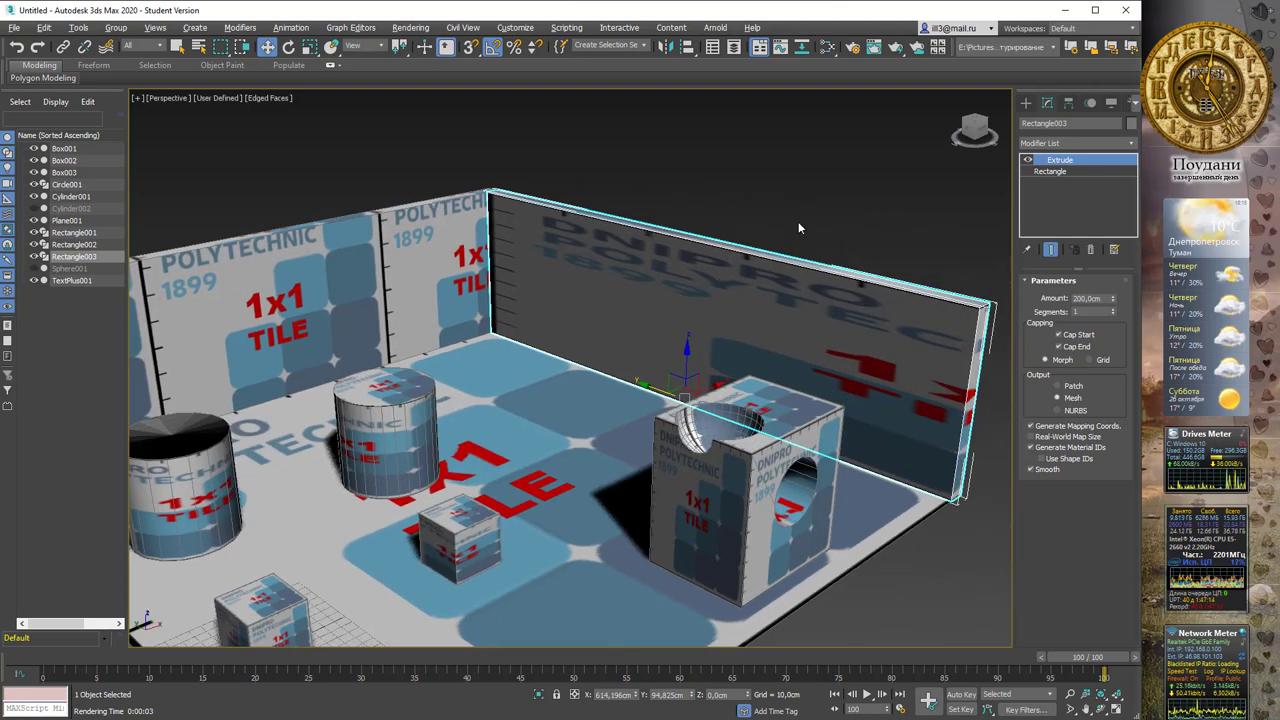
pyautogui.moveTo(798, 228)
pyautogui.keyDown('alt'); pyautogui.mouseDown(button='middle')
pyautogui.moveTo(828, 277)
pyautogui.moveTo(663, 195)
pyautogui.moveTo(512, 305)
pyautogui.moveTo(530, 320)
pyautogui.mouseUp(button='middle'); pyautogui.keyUp('alt')
# Set wall Rectangle002's UVW Map to Planar and rotate its gizmo about 90 degrees
pyautogui.click(512, 305)
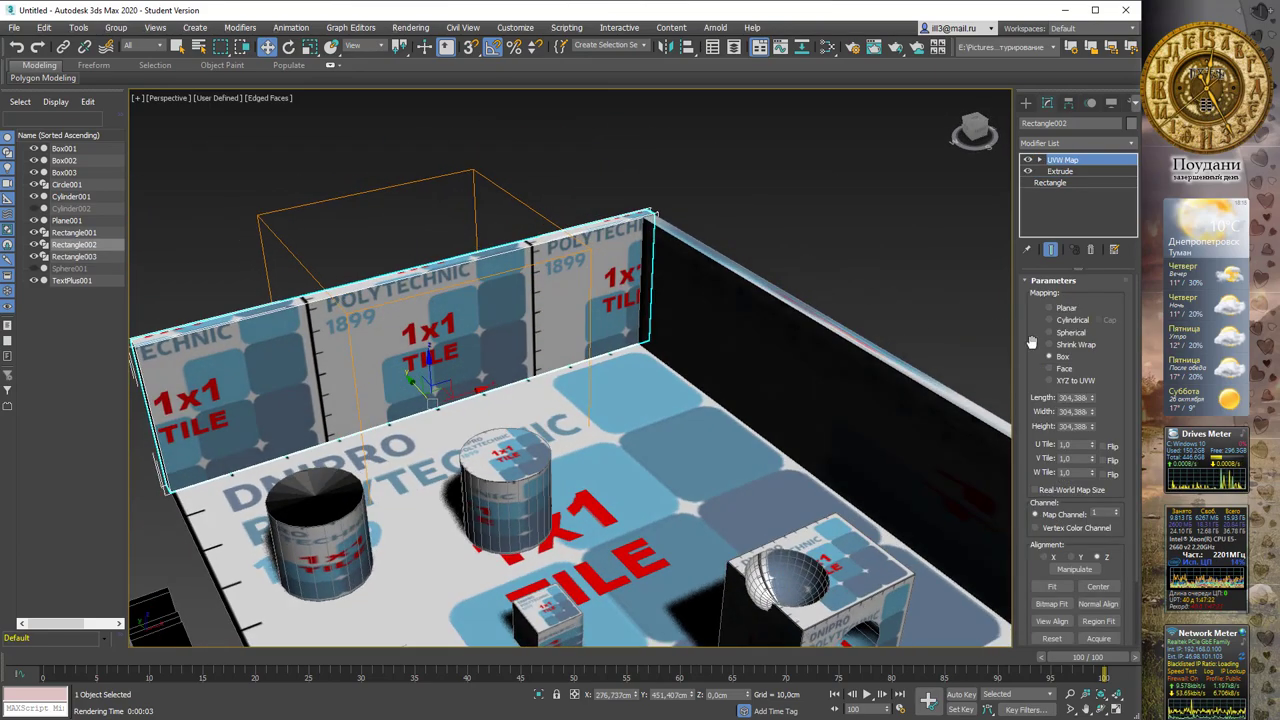
pyautogui.click(1066, 307)
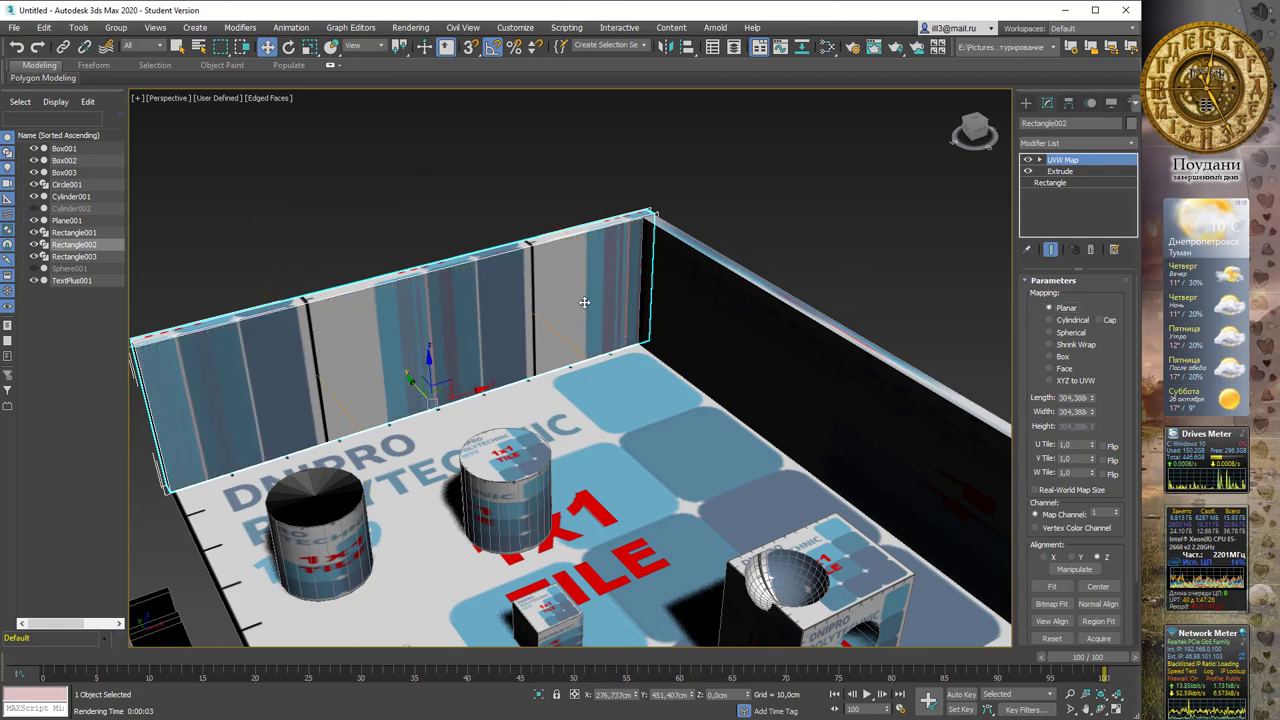
pyautogui.keyDown('alt'); pyautogui.moveTo(584, 302); pyautogui.dragTo(606, 297, button='middle'); pyautogui.keyUp('alt')
pyautogui.press('e')
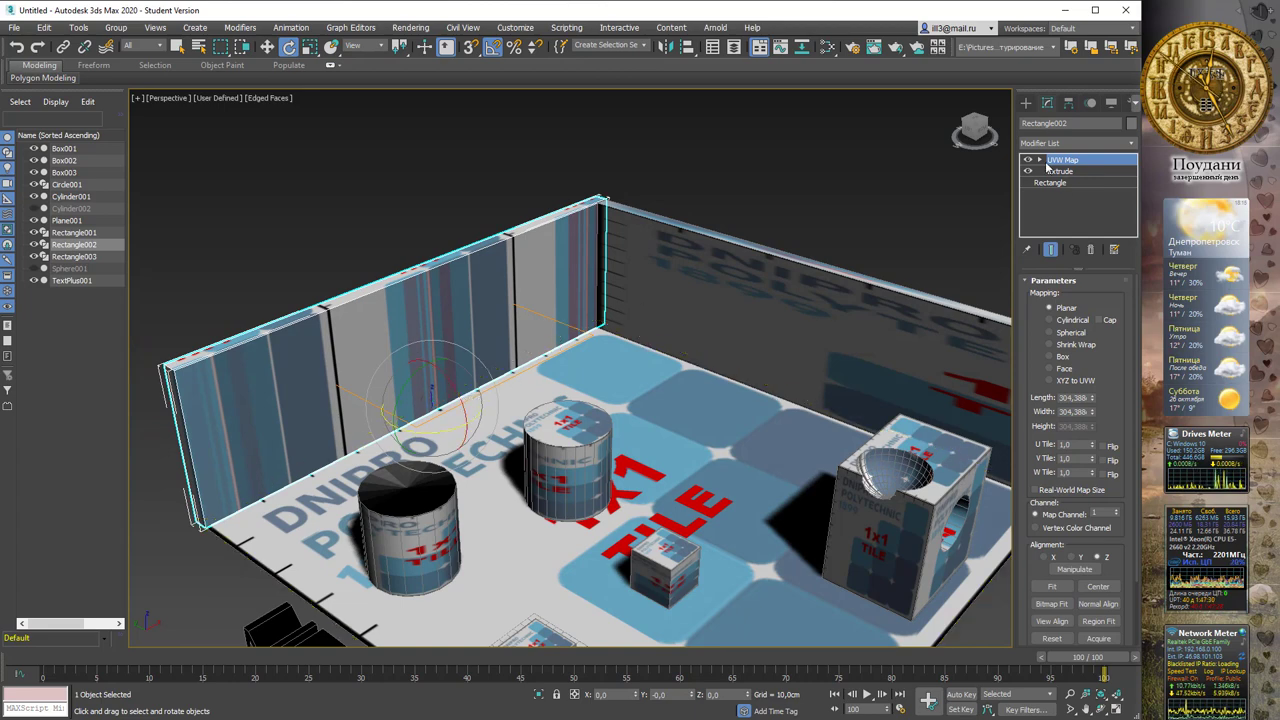
pyautogui.click(1066, 172)
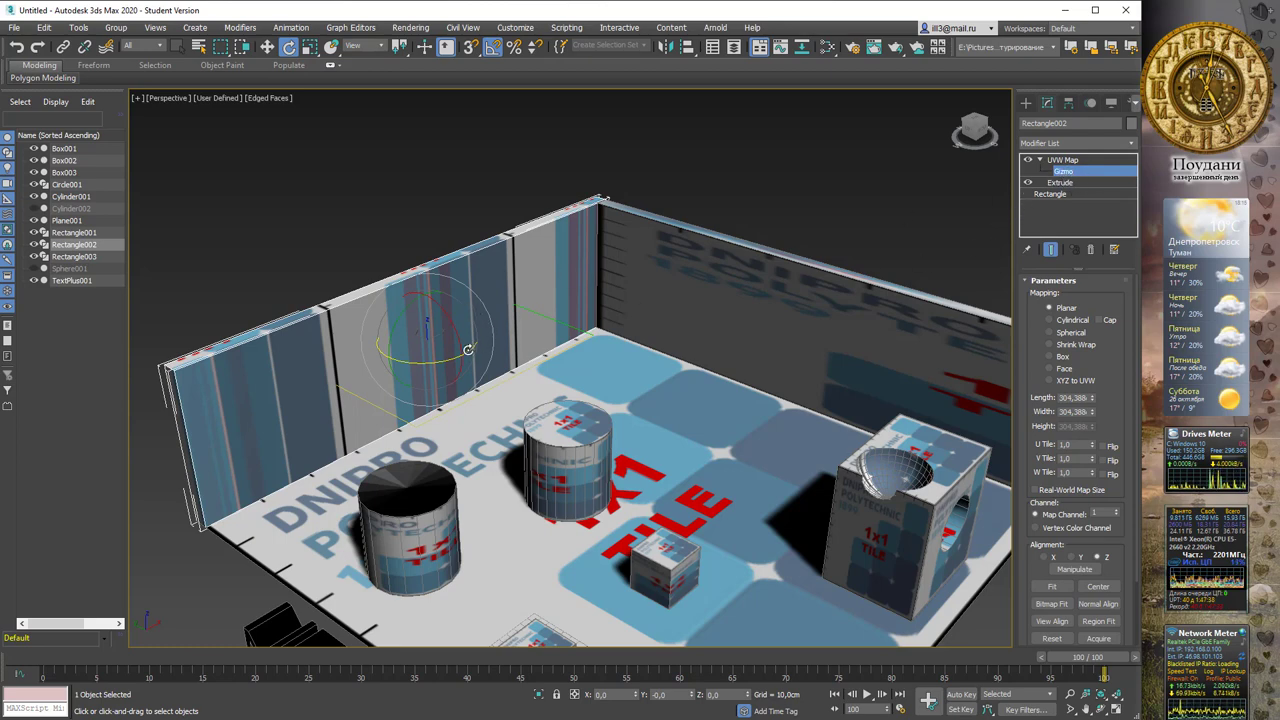
pyautogui.moveTo(467, 349); pyautogui.dragTo(442, 290)
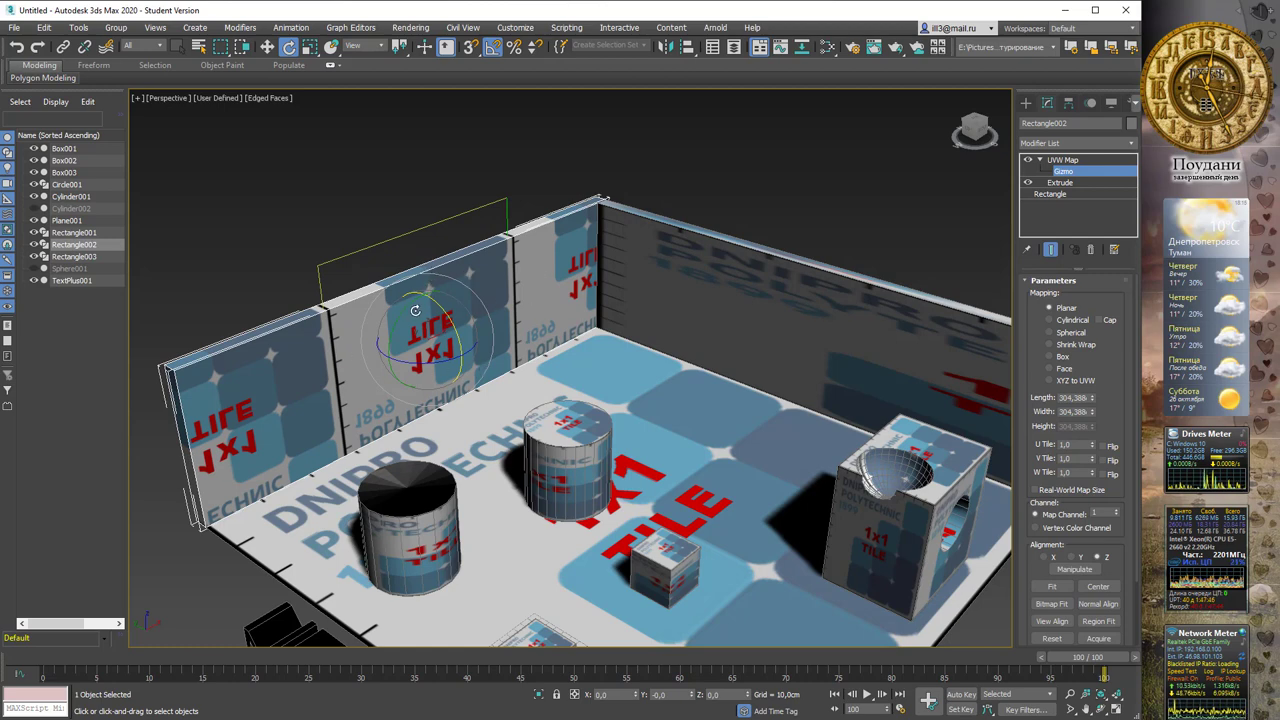
pyautogui.moveTo(415, 310); pyautogui.dragTo(564, 285)
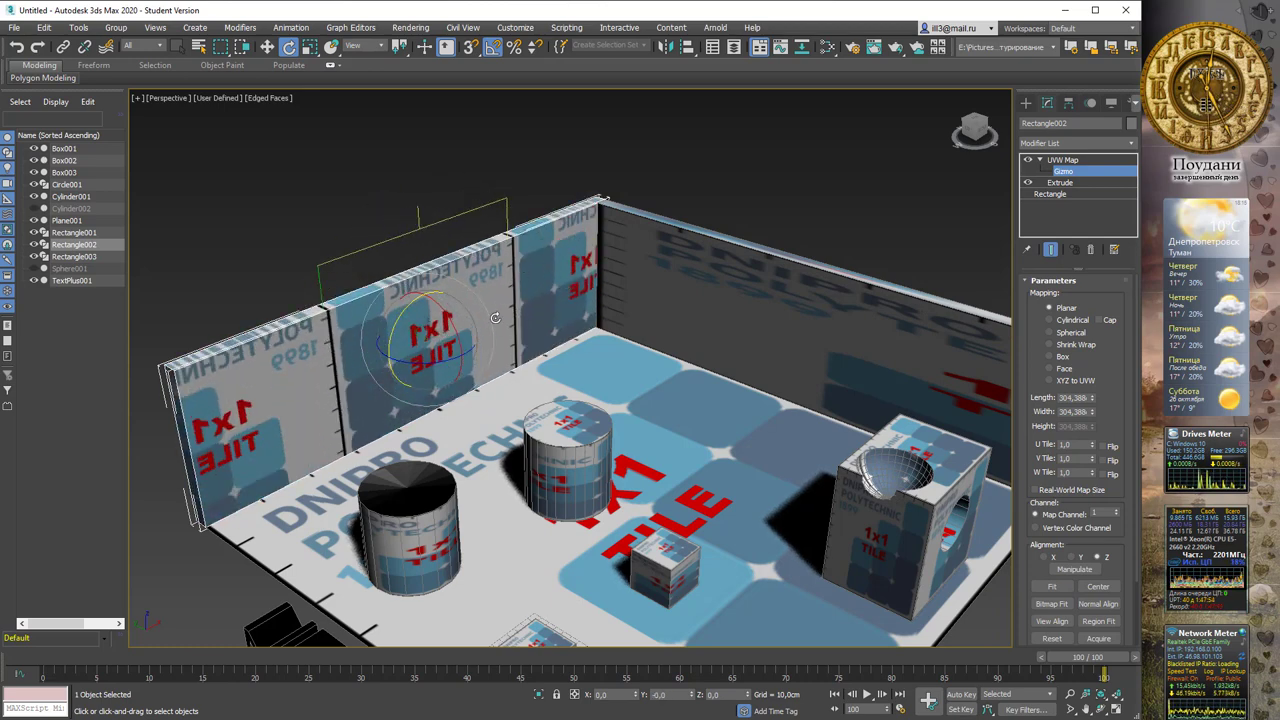
pyautogui.moveTo(495, 318)
pyautogui.keyDown('alt'); pyautogui.mouseDown(button='middle')
pyautogui.moveTo(496, 305)
pyautogui.moveTo(656, 313)
pyautogui.moveTo(562, 313)
pyautogui.mouseUp(button='middle'); pyautogui.keyUp('alt')
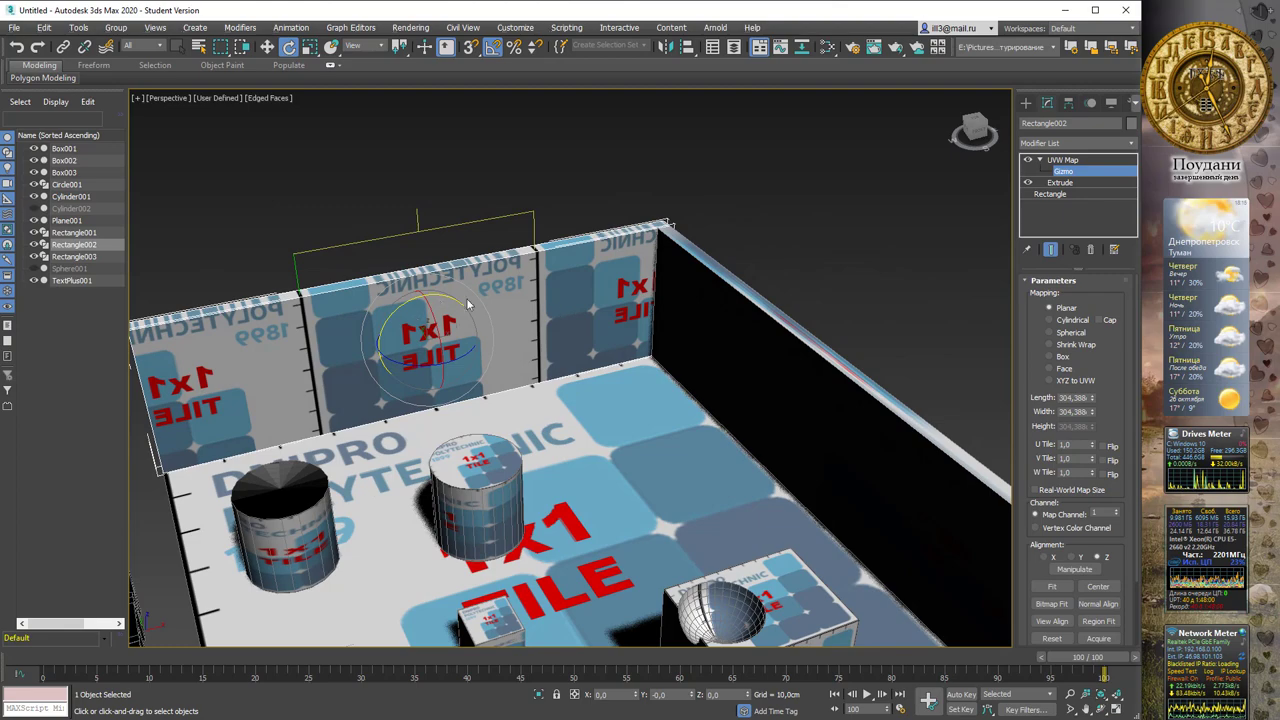
pyautogui.moveTo(468, 305)
pyautogui.keyDown('alt'); pyautogui.mouseDown(button='middle')
pyautogui.moveTo(547, 312)
pyautogui.moveTo(629, 348)
pyautogui.moveTo(769, 356)
pyautogui.mouseUp(button='middle'); pyautogui.keyUp('alt')
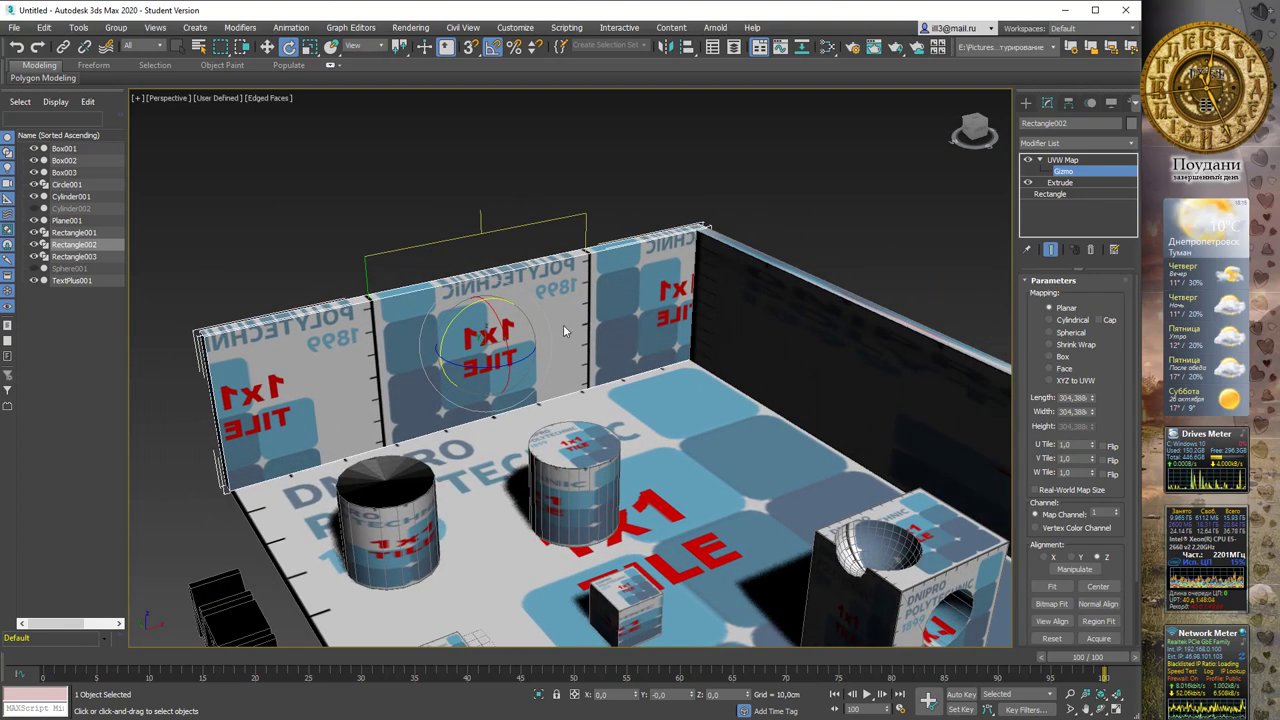
pyautogui.moveTo(563, 324)
pyautogui.keyDown('alt'); pyautogui.mouseDown(button='middle')
pyautogui.moveTo(520, 300)
pyautogui.moveTo(507, 324)
pyautogui.moveTo(530, 318)
pyautogui.mouseUp(button='middle'); pyautogui.keyUp('alt')
# Try Cylindrical, Spherical and Shrink Wrap, then settle on Box and rotate the gizmo
pyautogui.click(1060, 322)
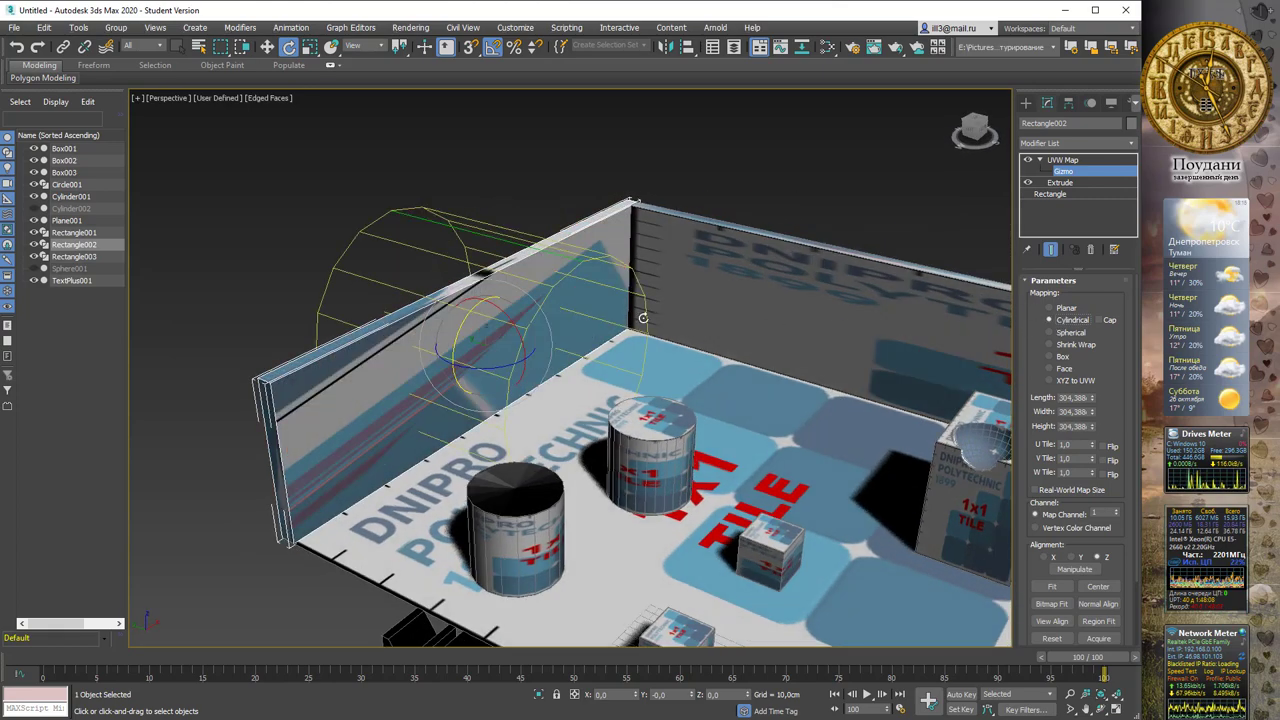
pyautogui.moveTo(521, 330); pyautogui.dragTo(498, 277)
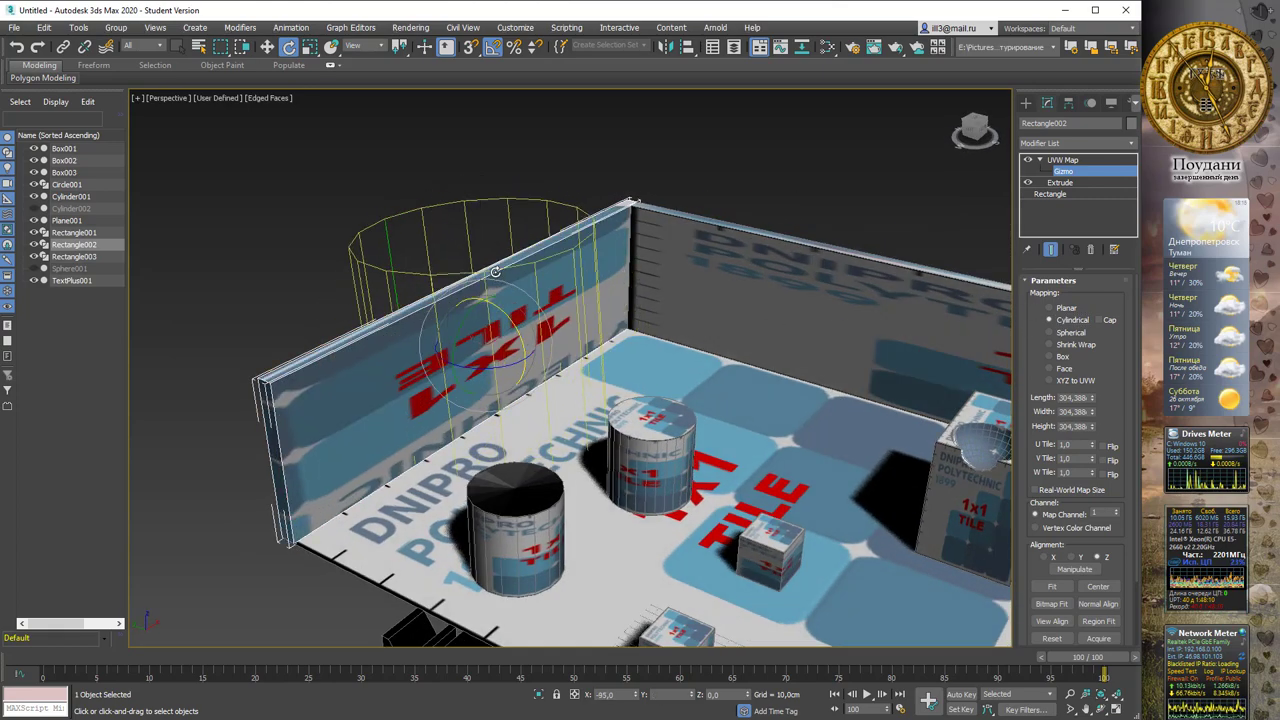
pyautogui.click(1064, 335)
pyautogui.click(1063, 345)
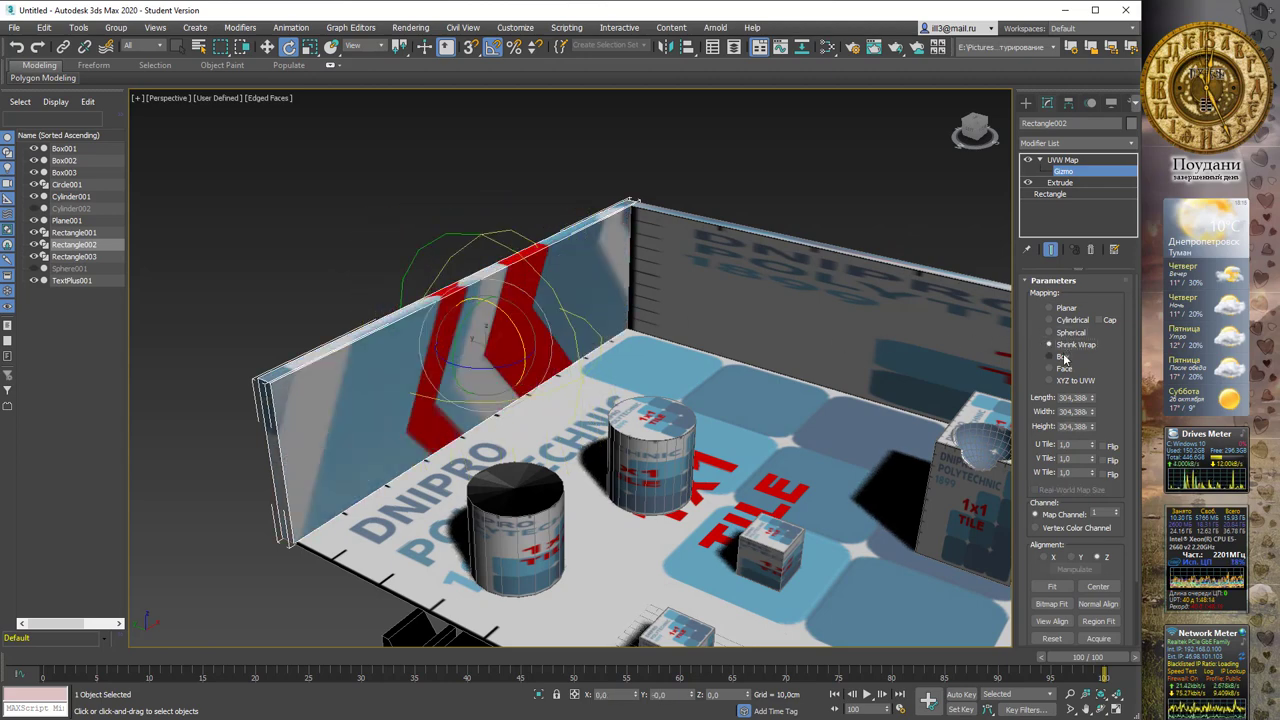
pyautogui.click(1046, 357)
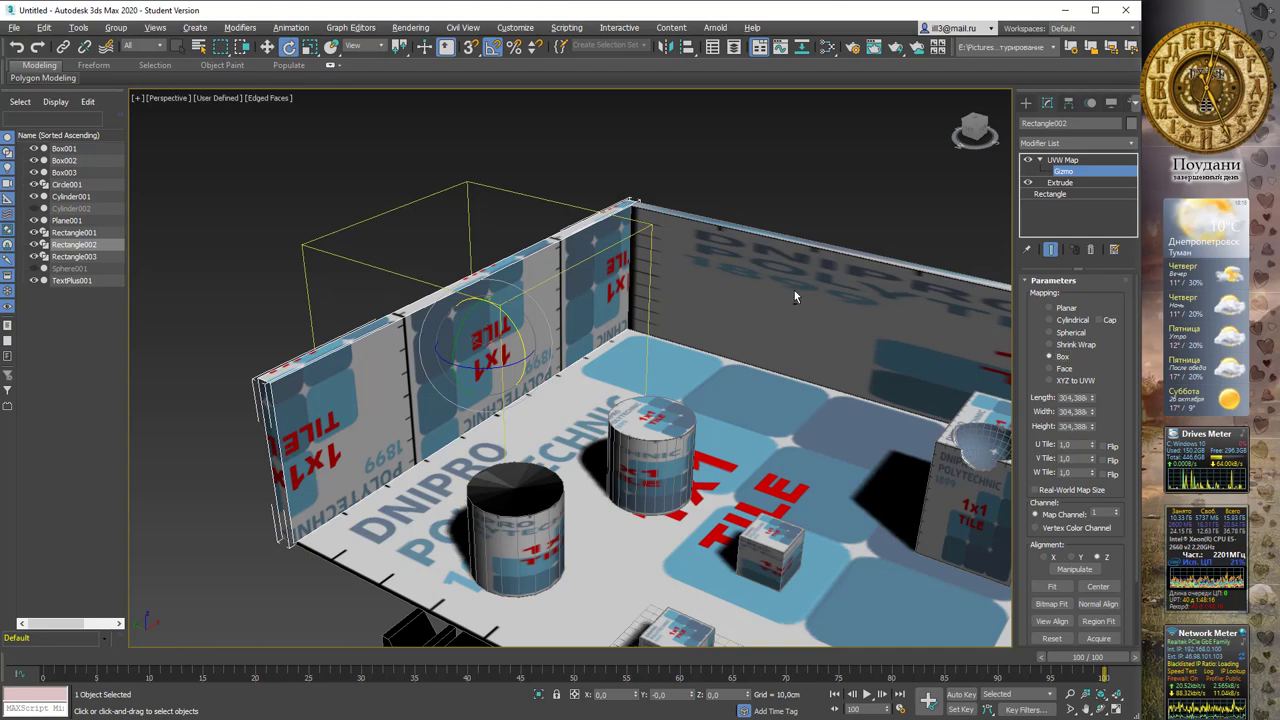
pyautogui.keyDown('alt'); pyautogui.moveTo(794, 290); pyautogui.dragTo(761, 286, button='middle'); pyautogui.keyUp('alt')
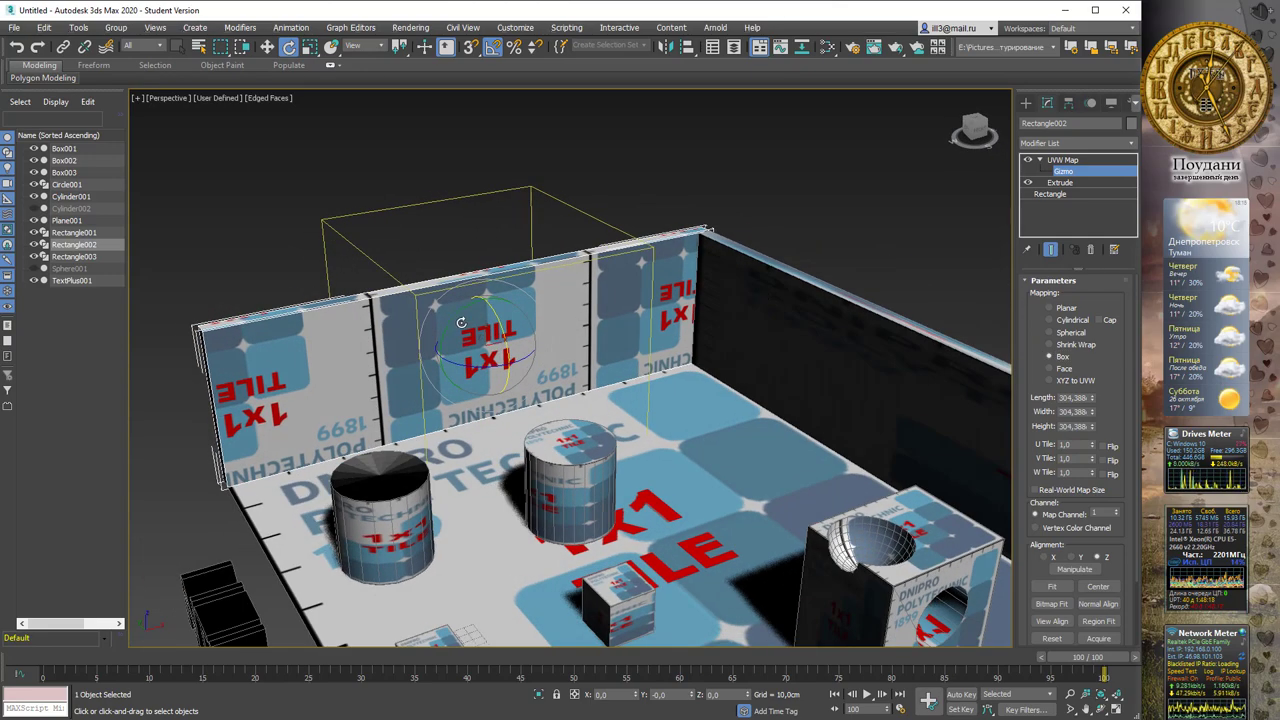
pyautogui.moveTo(461, 322); pyautogui.dragTo(597, 289)
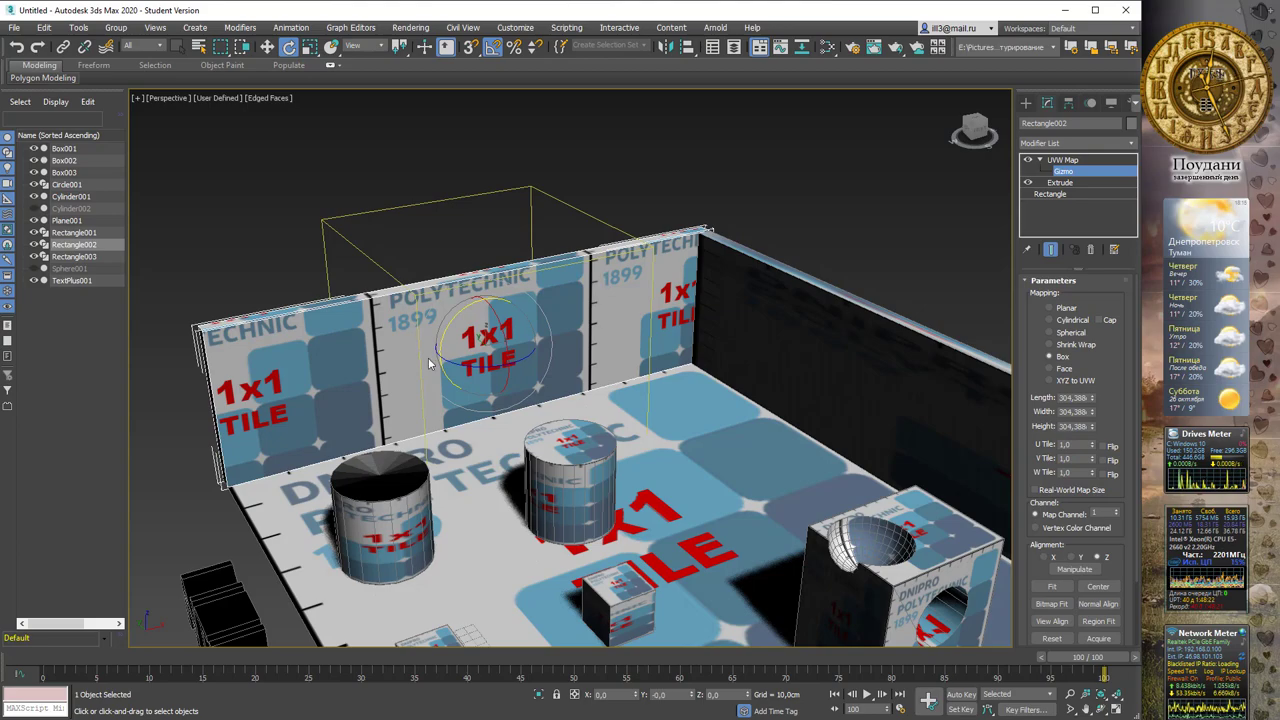
pyautogui.keyDown('alt'); pyautogui.moveTo(430, 363); pyautogui.dragTo(482, 340, button='middle'); pyautogui.keyUp('alt')
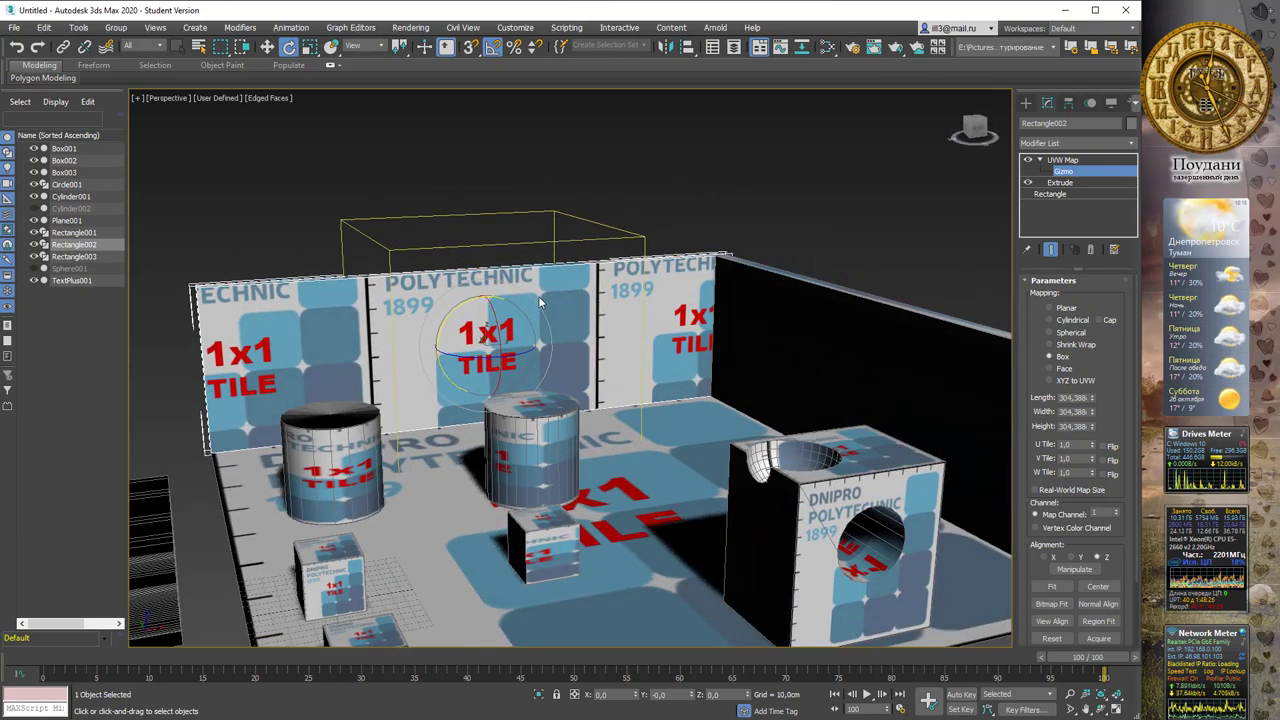
pyautogui.keyDown('alt'); pyautogui.moveTo(535, 296); pyautogui.dragTo(491, 175, button='middle'); pyautogui.keyUp('alt')
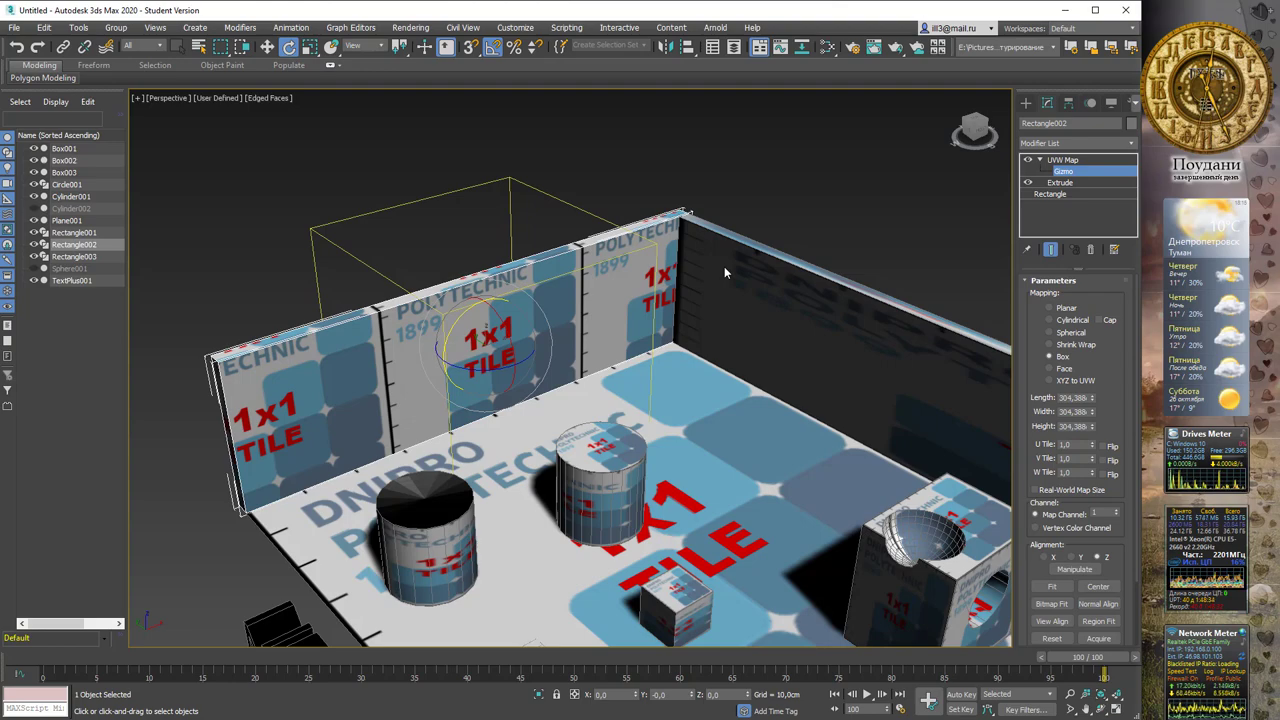
pyautogui.moveTo(719, 266)
pyautogui.keyDown('alt'); pyautogui.mouseDown(button='middle')
pyautogui.moveTo(651, 265)
pyautogui.moveTo(666, 287)
pyautogui.mouseUp(button='middle'); pyautogui.keyUp('alt')
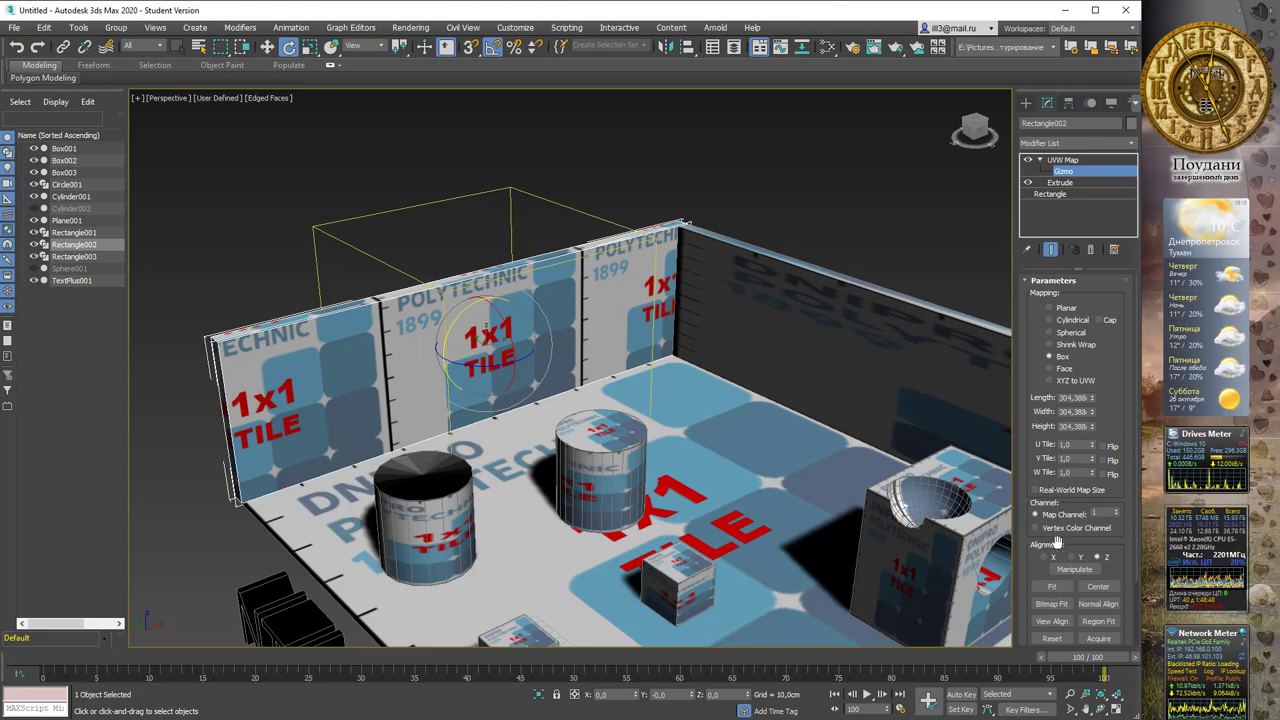
# Fit the Box gizmo to the wall (19,123 × 694,041 × 200,0 cm) and exit Gizmo mode
pyautogui.click(1050, 589)
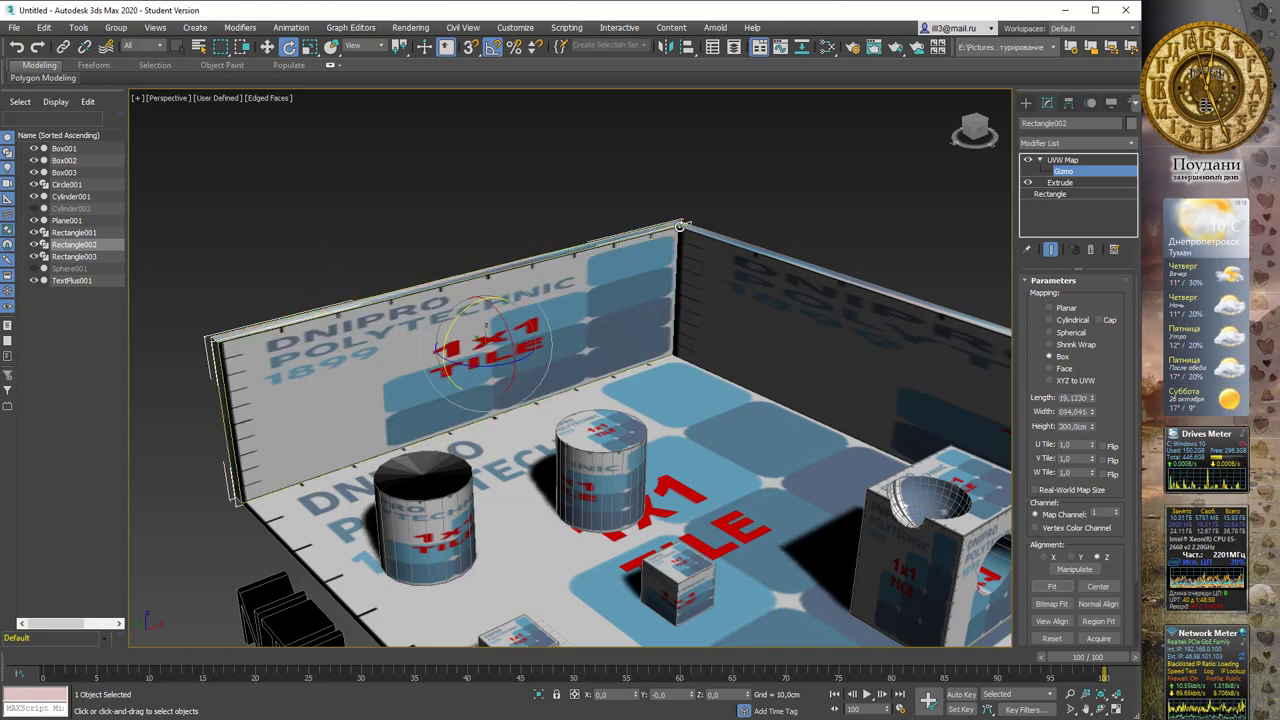
pyautogui.moveTo(671, 367)
pyautogui.keyDown('alt'); pyautogui.mouseDown(button='middle')
pyautogui.moveTo(757, 287)
pyautogui.moveTo(936, 267)
pyautogui.moveTo(644, 308)
pyautogui.mouseUp(button='middle'); pyautogui.keyUp('alt')
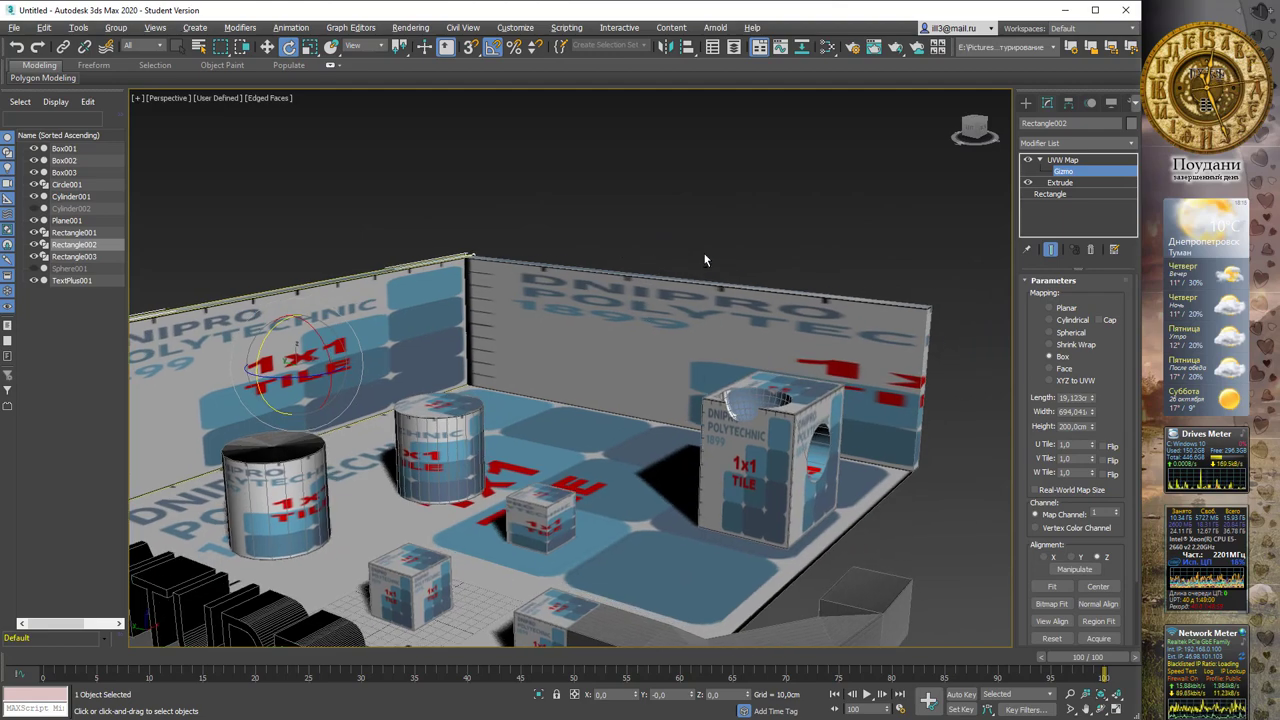
pyautogui.keyDown('alt'); pyautogui.moveTo(703, 252); pyautogui.dragTo(622, 260, button='middle'); pyautogui.keyUp('alt')
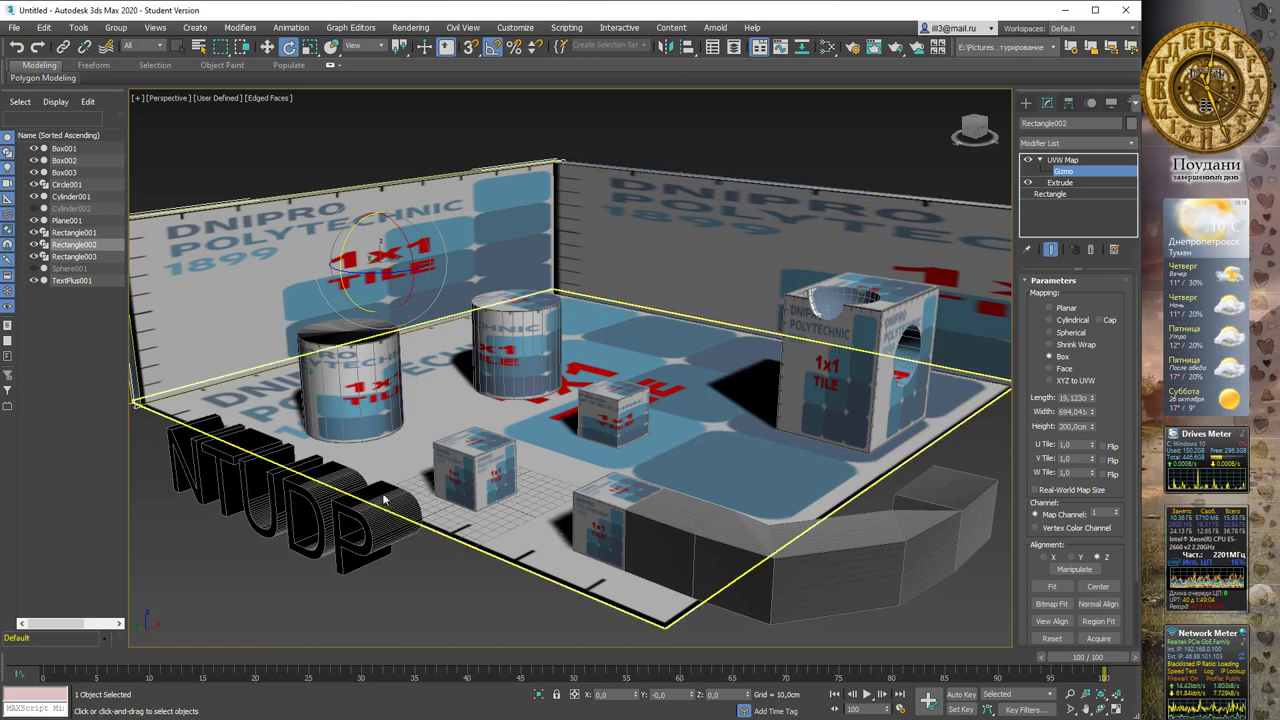
pyautogui.click(1085, 160)
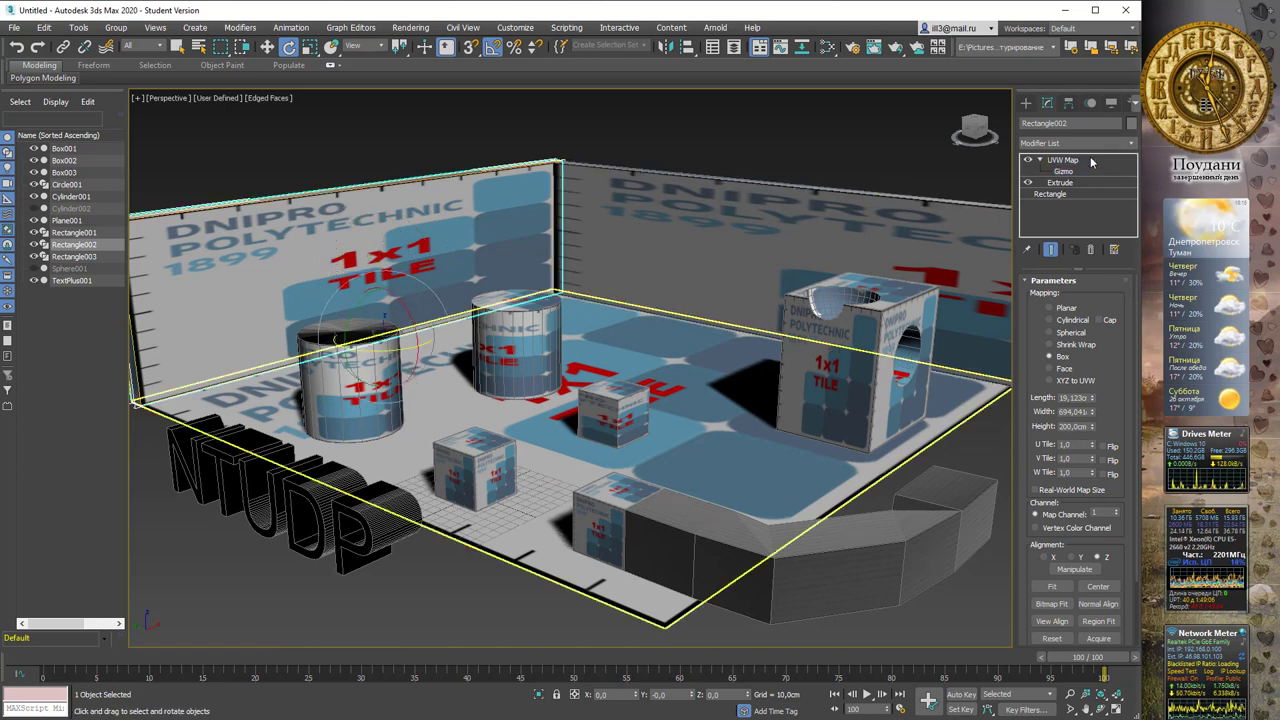
# Add a Box-mapped UVW Map modifier to the NTUDP text object TextPlus001
pyautogui.click(418, 571)
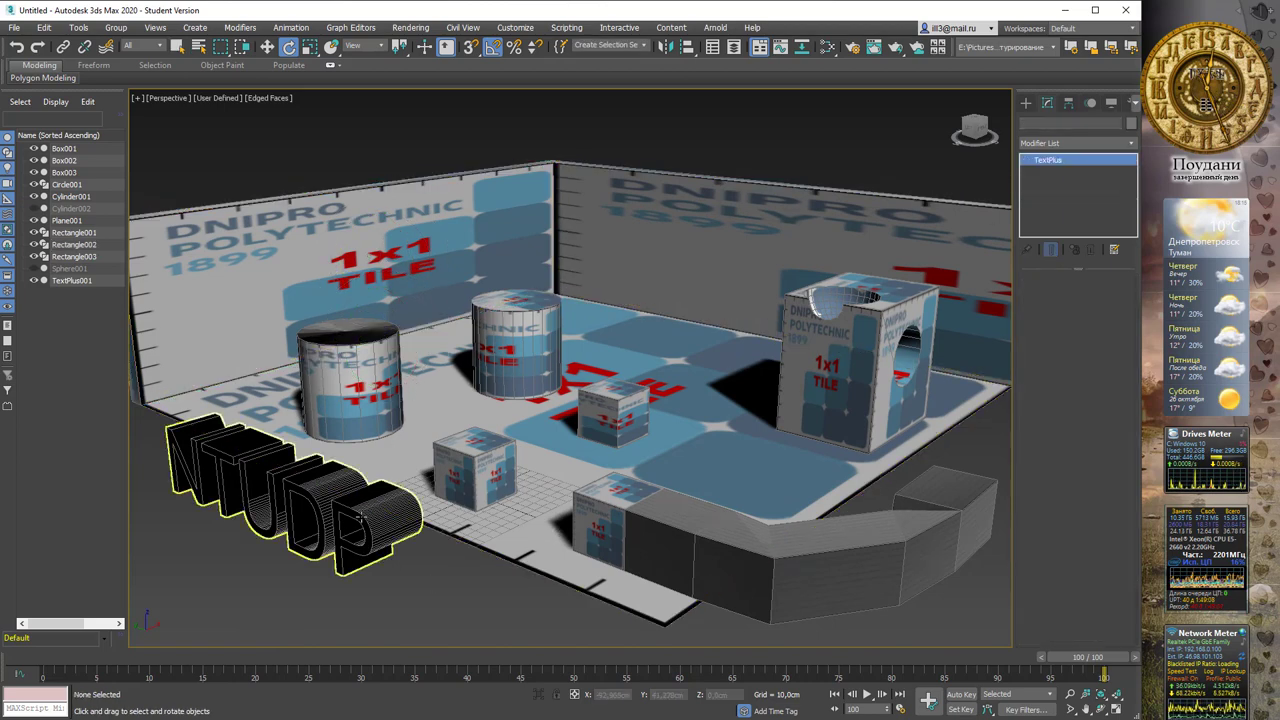
pyautogui.click(352, 517)
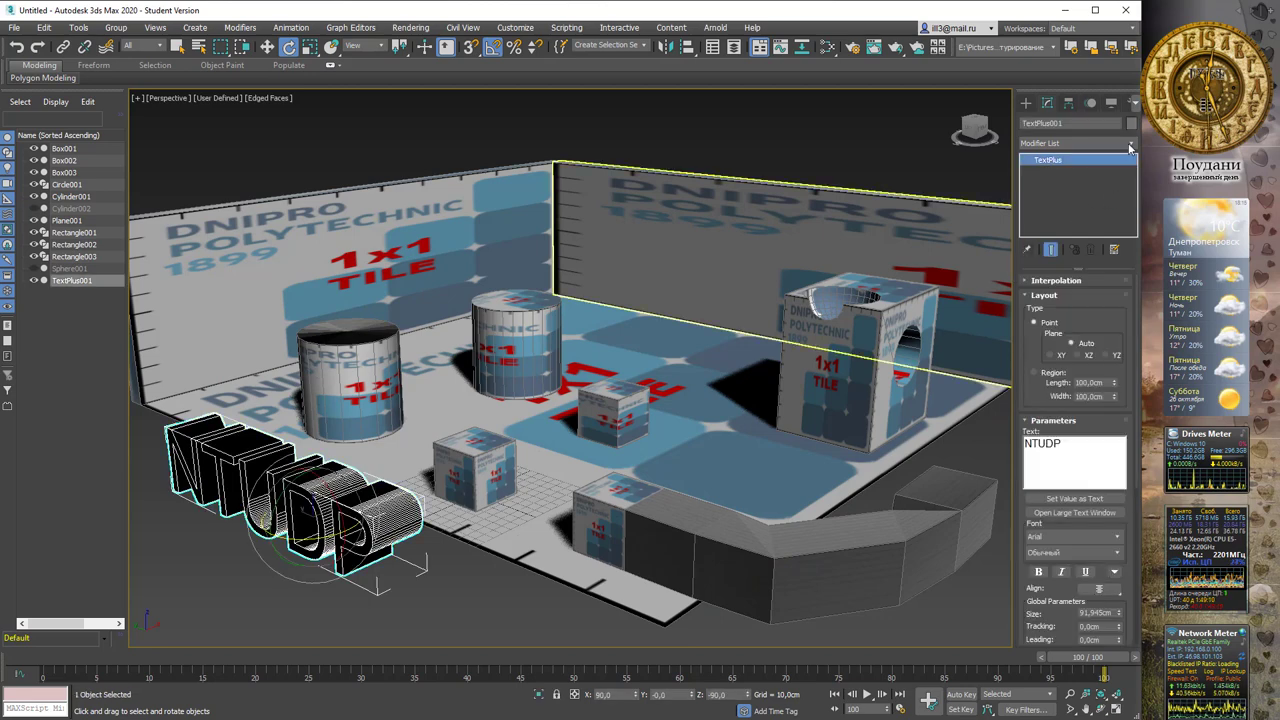
pyautogui.click(1130, 145)
pyautogui.press('u')
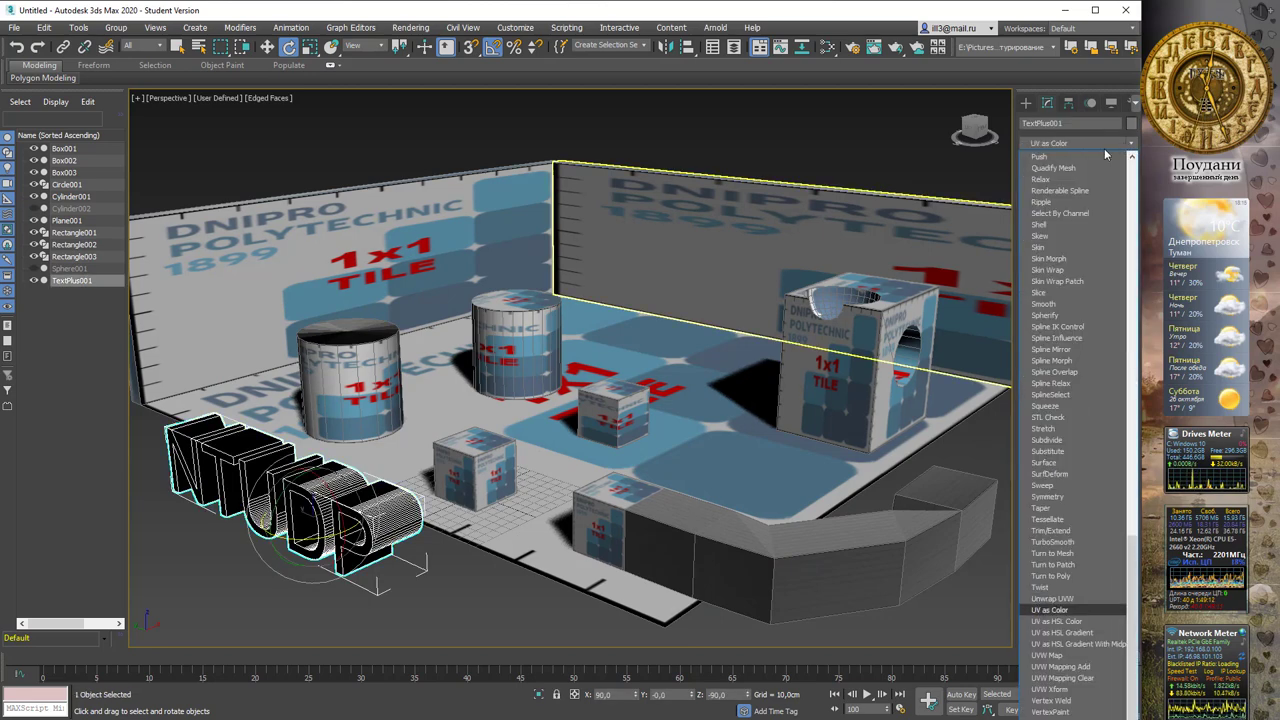
pyautogui.press('Down')
pyautogui.press('Down')
pyautogui.press('Return')
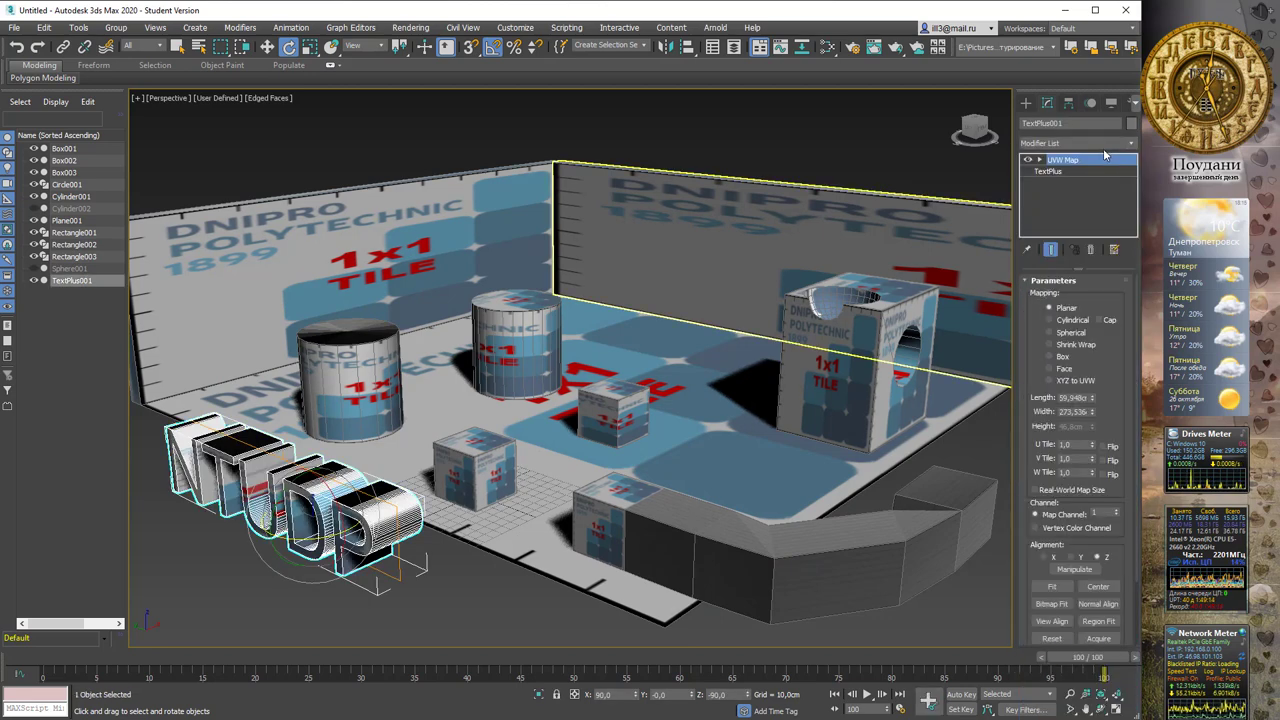
pyautogui.click(1050, 356)
# Orbit and zoom around the text and boxes, then select the left cylinder Cylinder001
pyautogui.moveTo(388, 431)
pyautogui.keyDown('alt'); pyautogui.mouseDown(button='middle')
pyautogui.moveTo(284, 425)
pyautogui.moveTo(781, 388)
pyautogui.mouseUp(button='middle'); pyautogui.keyUp('alt')
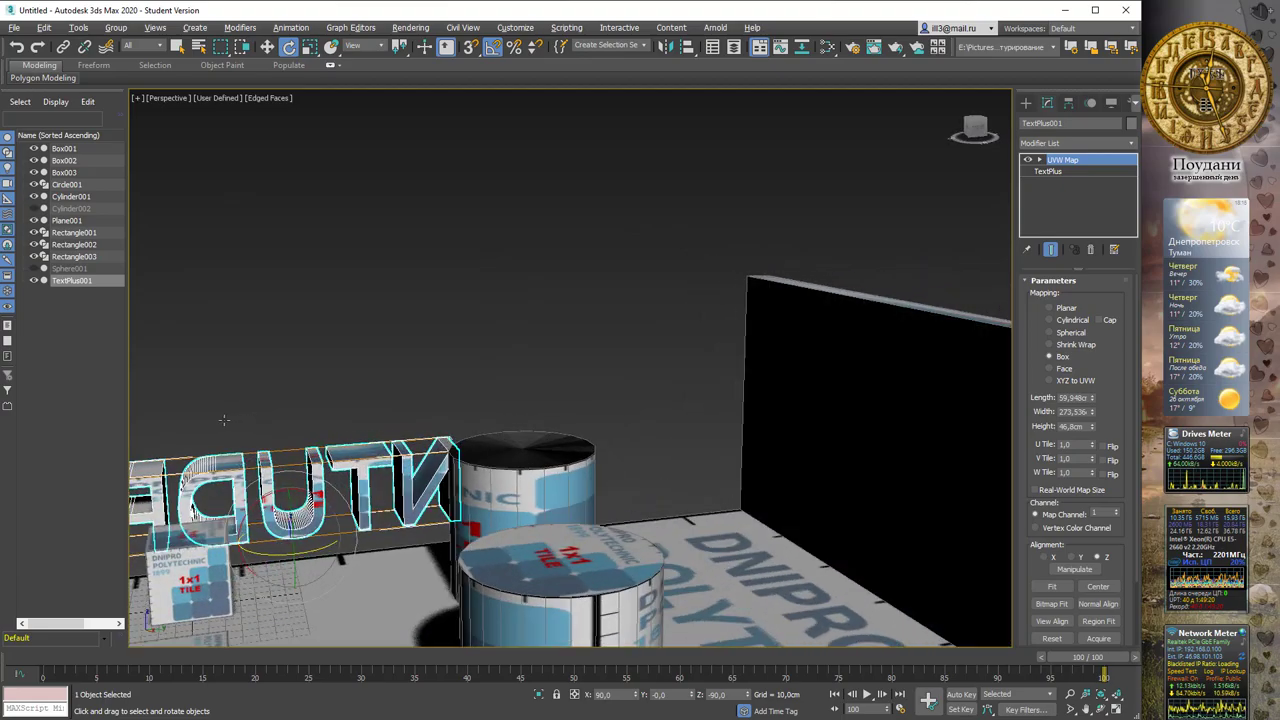
pyautogui.scroll(2, 437, 430)
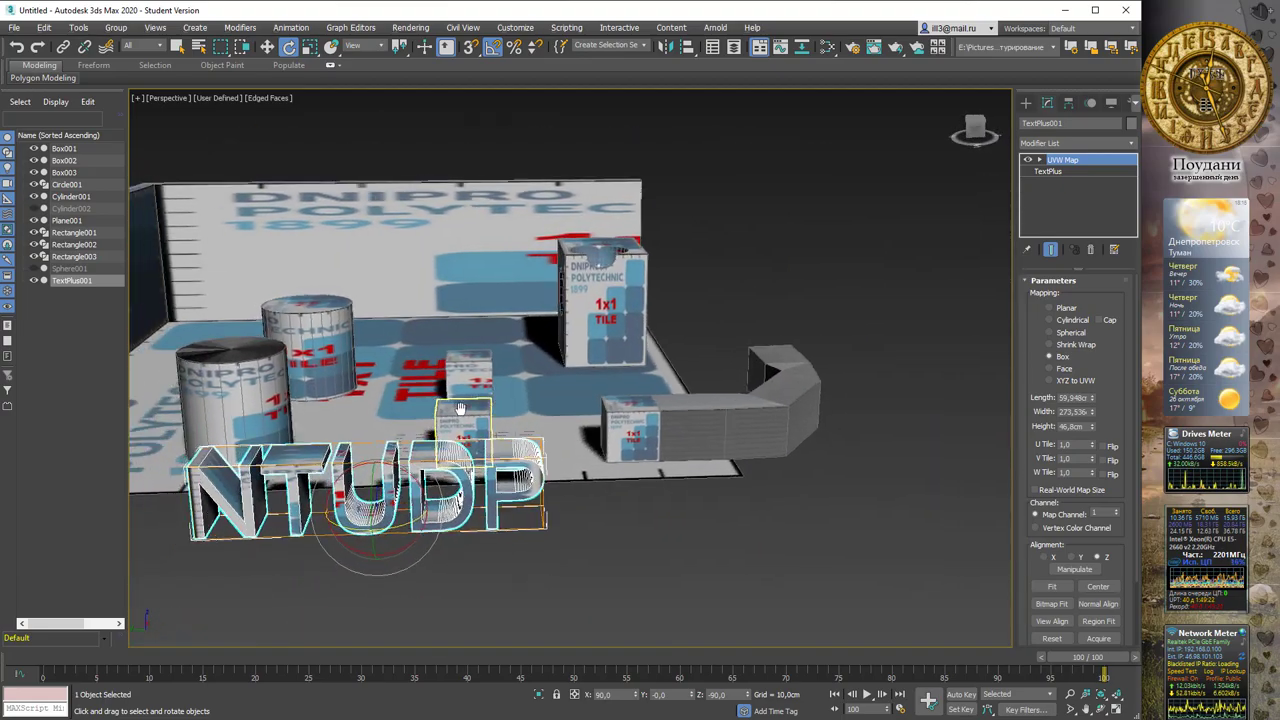
pyautogui.scroll(2, 437, 430)
pyautogui.scroll(3, 437, 430)
pyautogui.moveTo(437, 430)
pyautogui.keyDown('alt'); pyautogui.mouseDown(button='middle')
pyautogui.moveTo(644, 383)
pyautogui.moveTo(611, 390)
pyautogui.mouseUp(button='middle'); pyautogui.keyUp('alt')
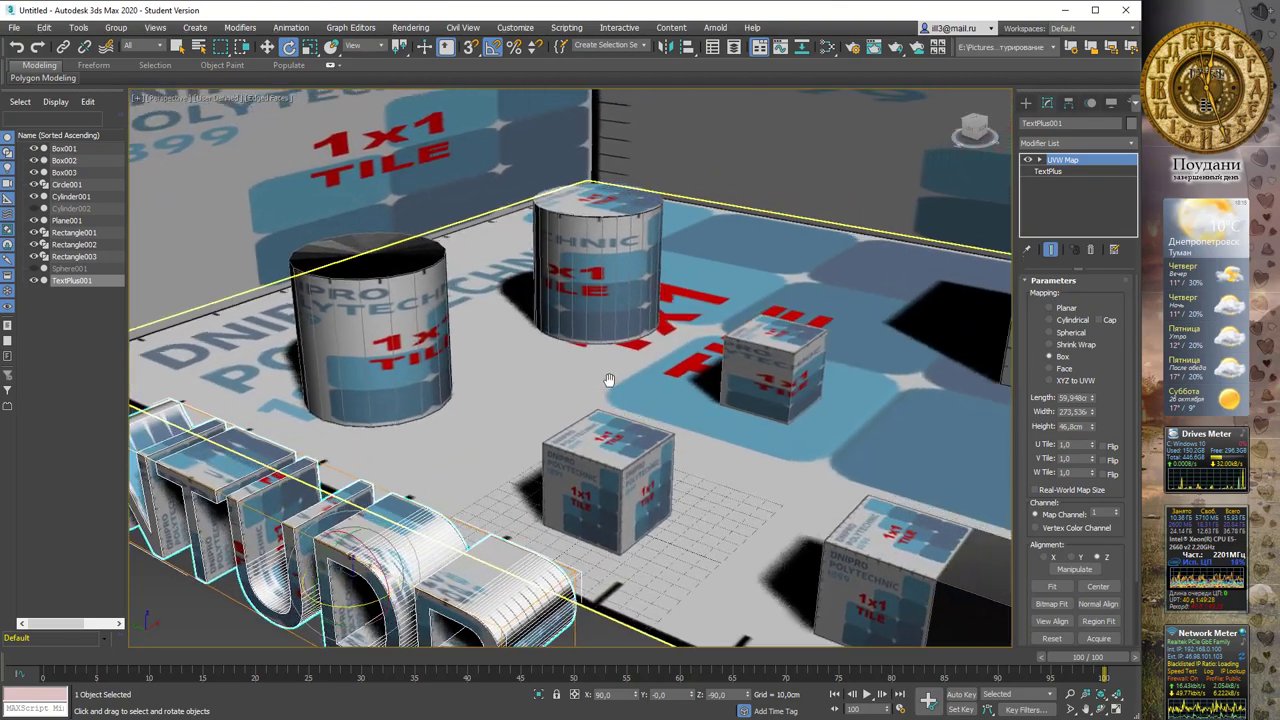
pyautogui.keyDown('alt'); pyautogui.moveTo(711, 353); pyautogui.dragTo(606, 374, button='middle'); pyautogui.keyUp('alt')
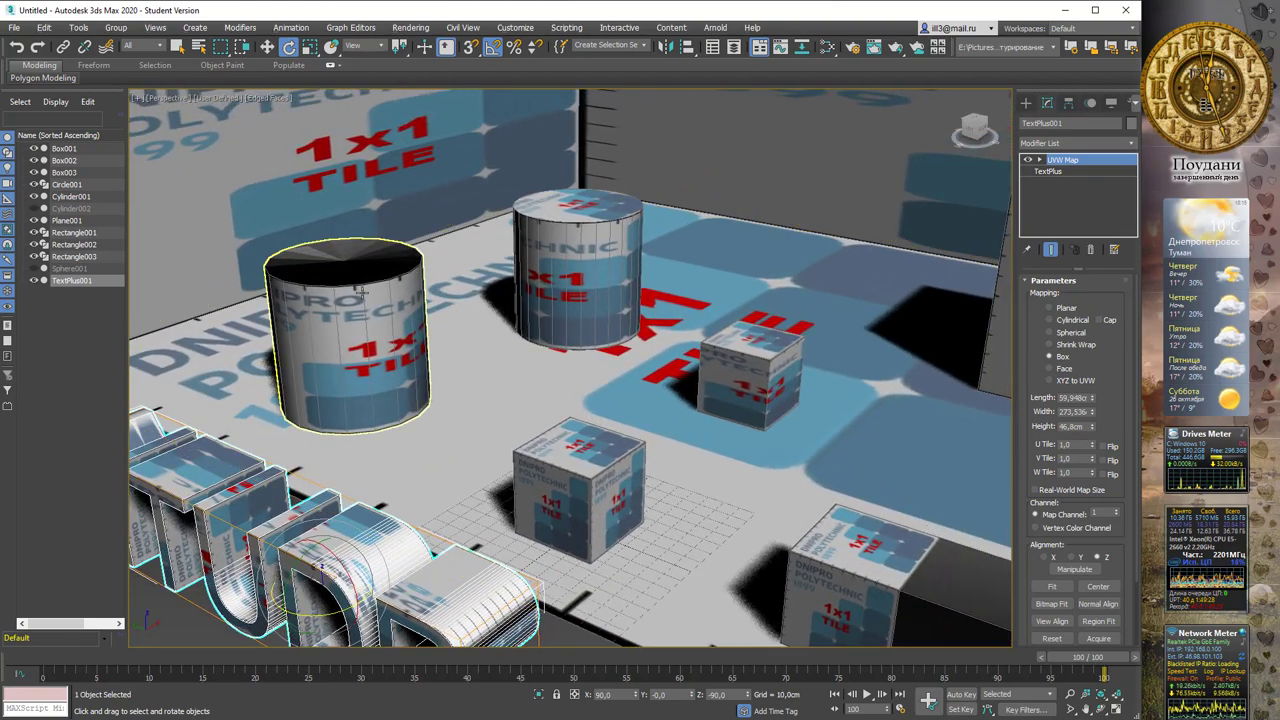
pyautogui.click(415, 330)
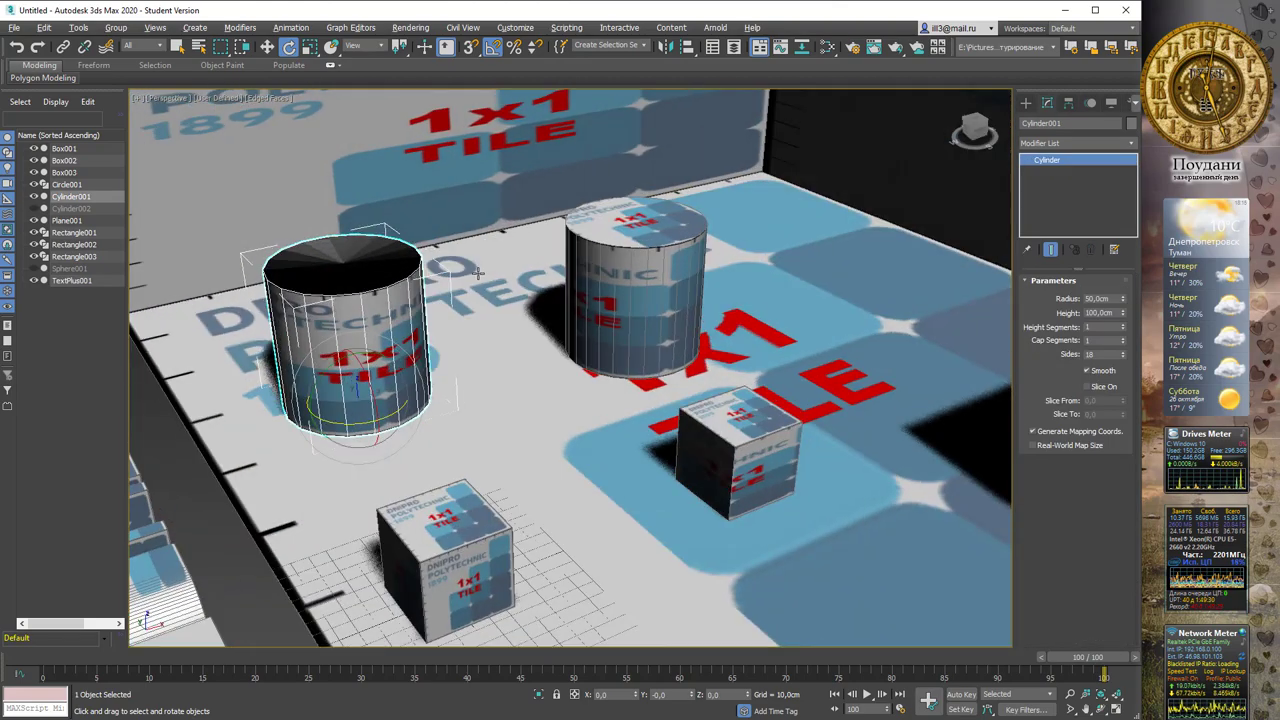
# Reselect the left cylinder and add a UVW Map modifier to it
pyautogui.moveTo(461, 378)
pyautogui.keyDown('alt'); pyautogui.mouseDown(button='middle')
pyautogui.moveTo(481, 258)
pyautogui.moveTo(490, 285)
pyautogui.mouseUp(button='middle'); pyautogui.keyUp('alt')
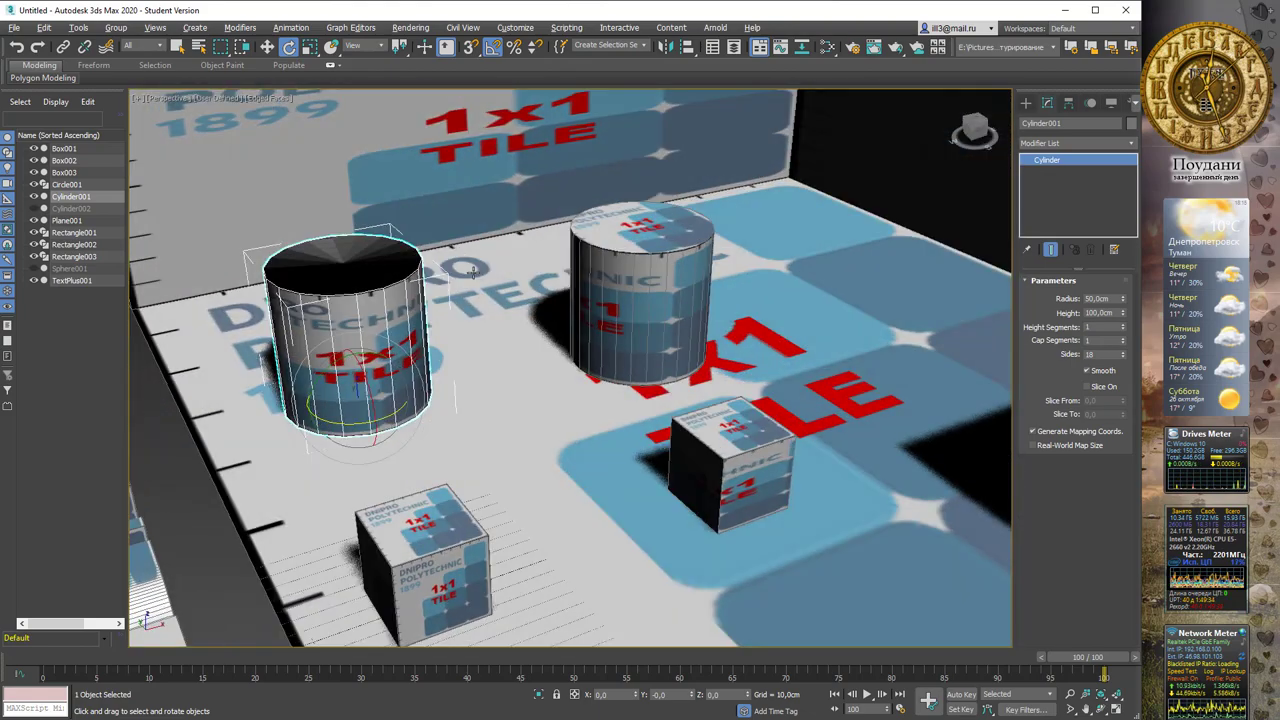
pyautogui.click(643, 258)
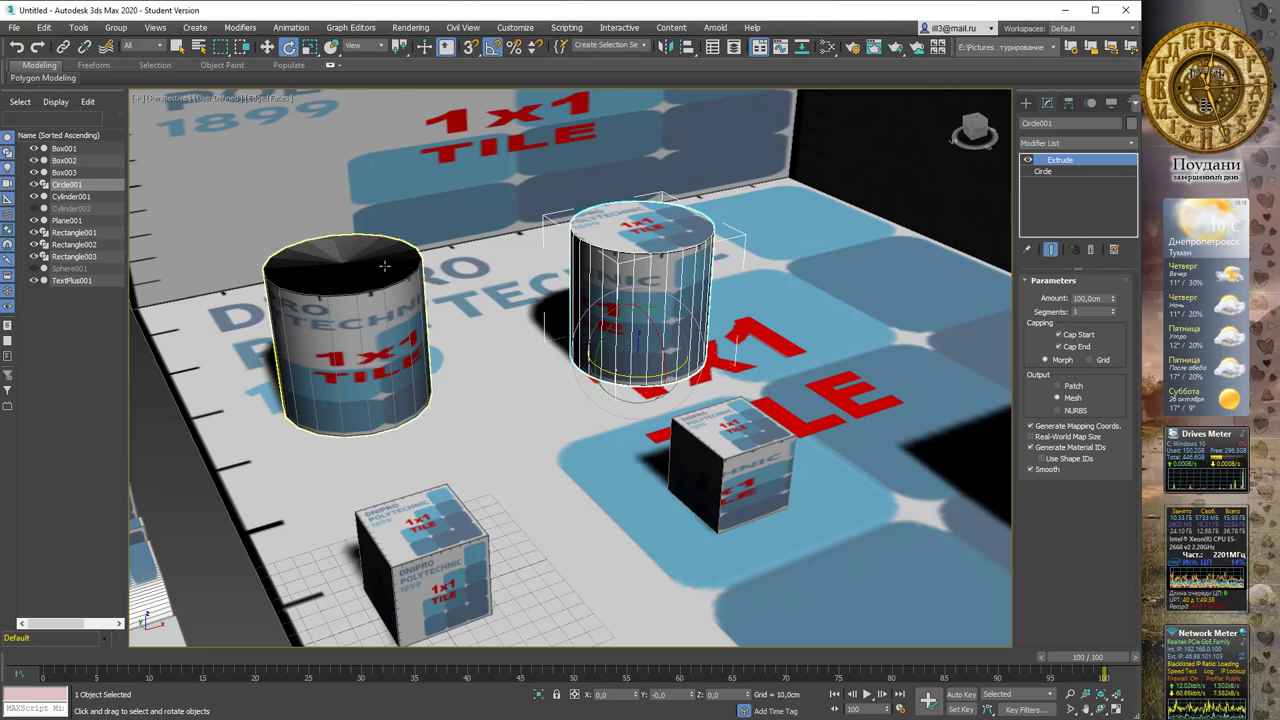
pyautogui.click(345, 320)
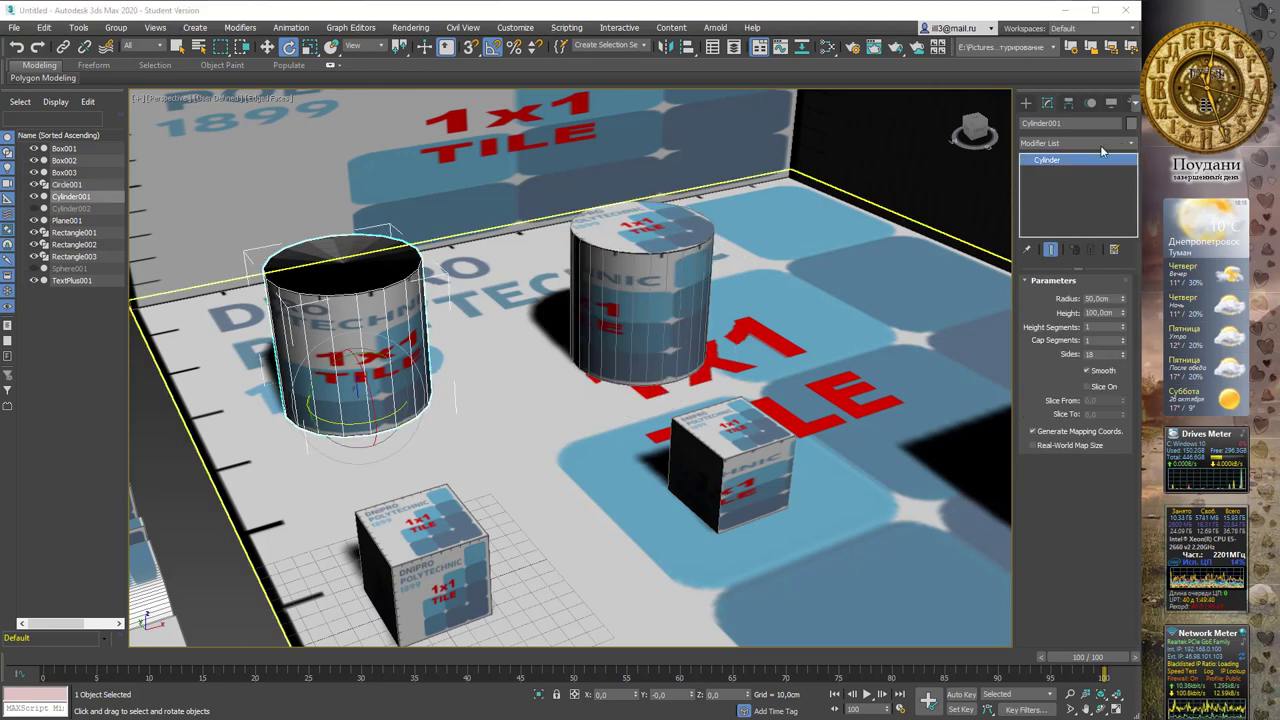
pyautogui.click(1133, 146)
pyautogui.press('u')
pyautogui.press('Down')
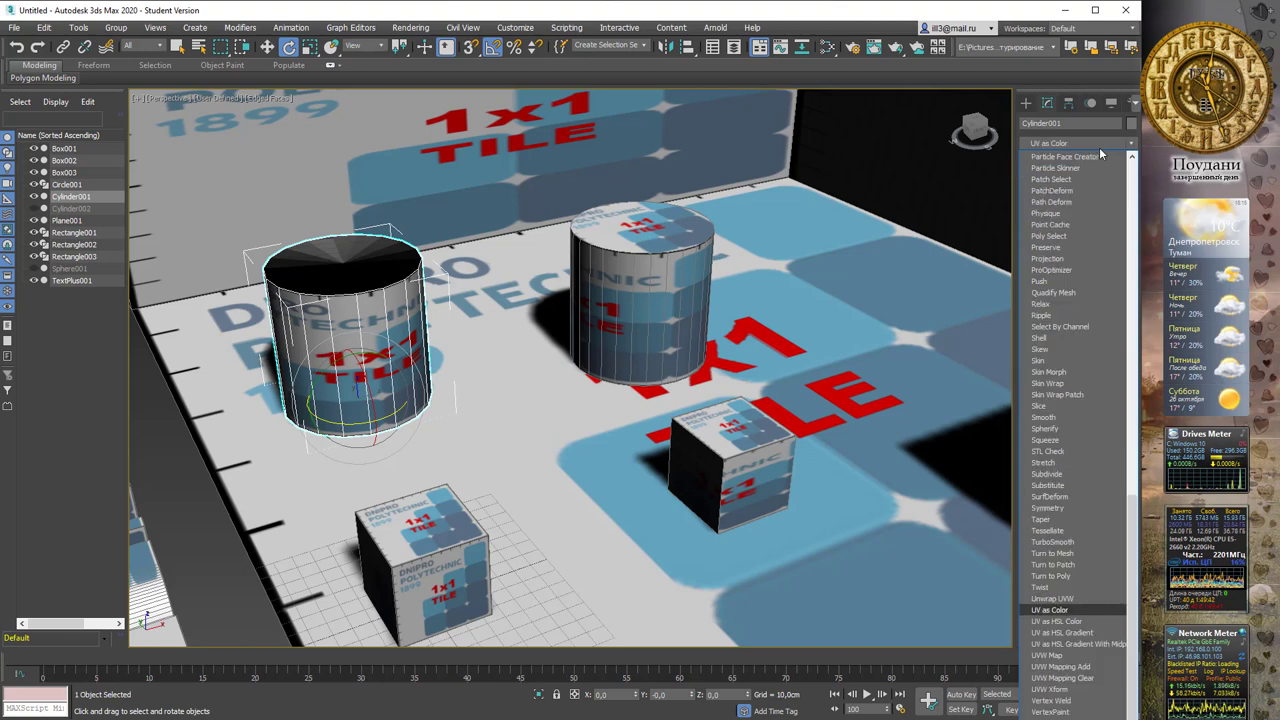
pyautogui.press('Down')
pyautogui.press('Down')
pyautogui.press('Down')
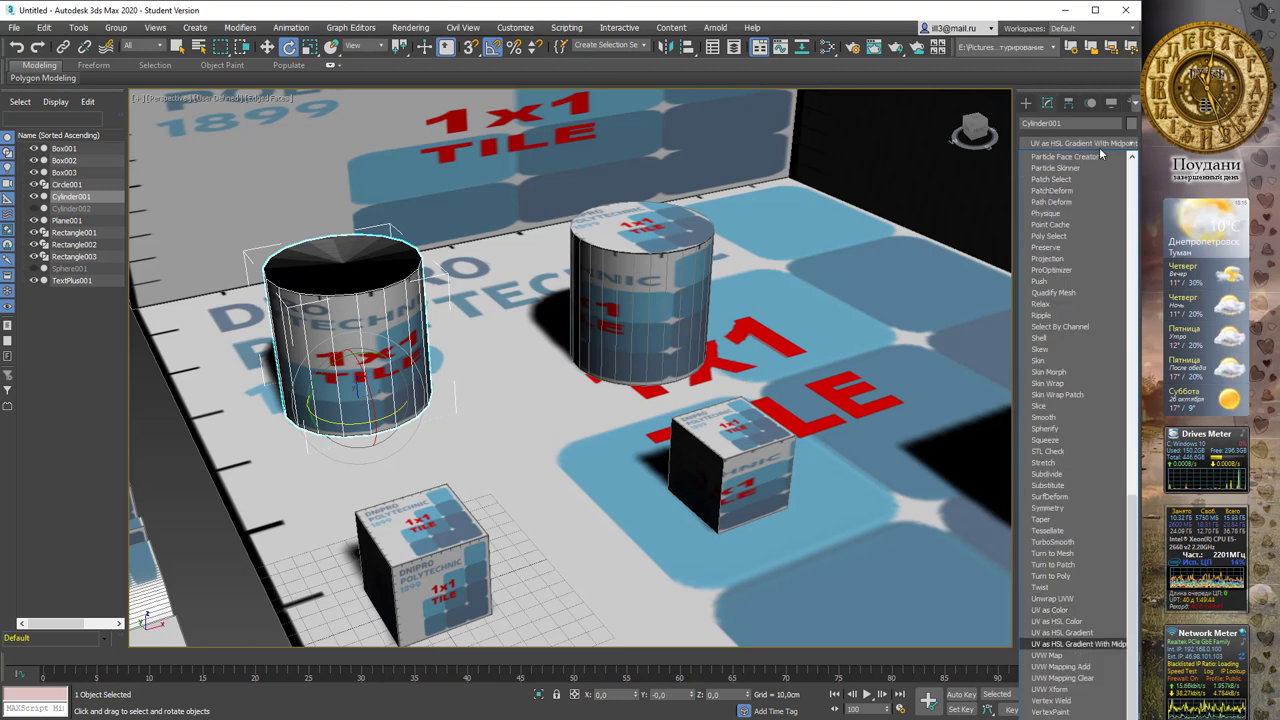
pyautogui.press('Down')
pyautogui.press('Return')
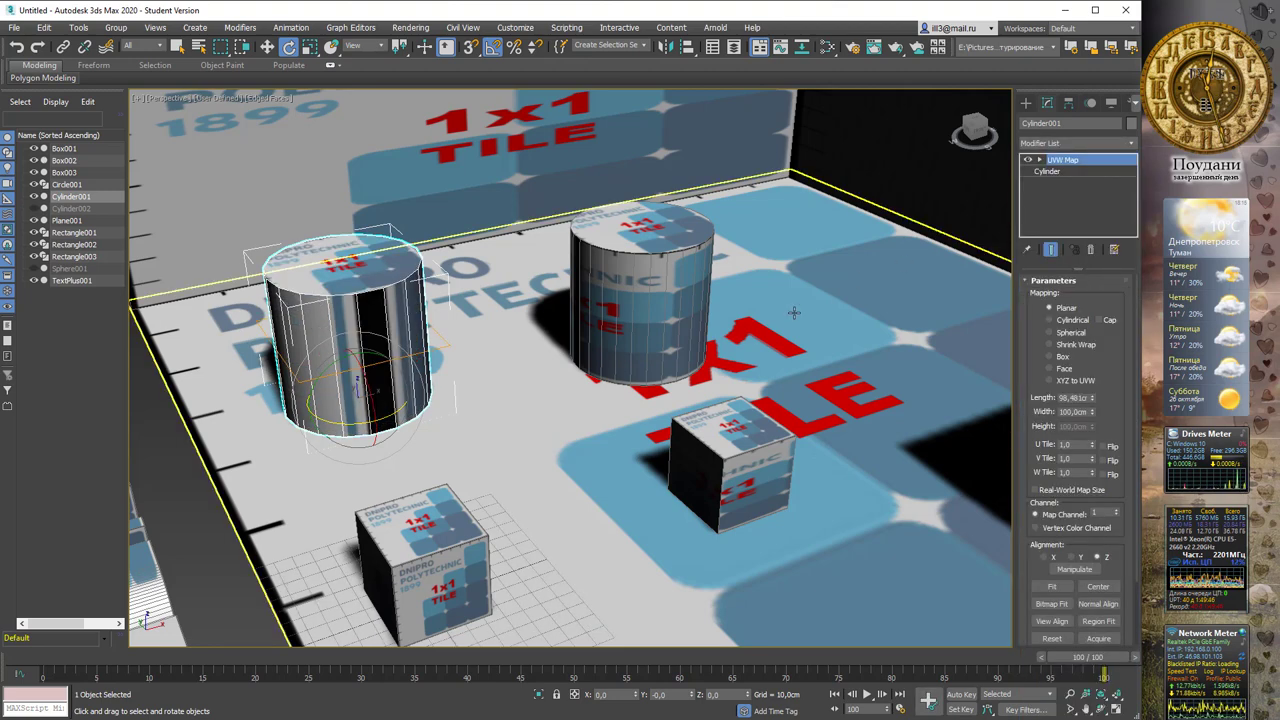
# After trying Spherical, set the mapping to Cylindrical with Cap and inspect the top
pyautogui.moveTo(486, 343)
pyautogui.keyDown('alt'); pyautogui.mouseDown(button='middle')
pyautogui.moveTo(486, 313)
pyautogui.moveTo(486, 333)
pyautogui.mouseUp(button='middle'); pyautogui.keyUp('alt')
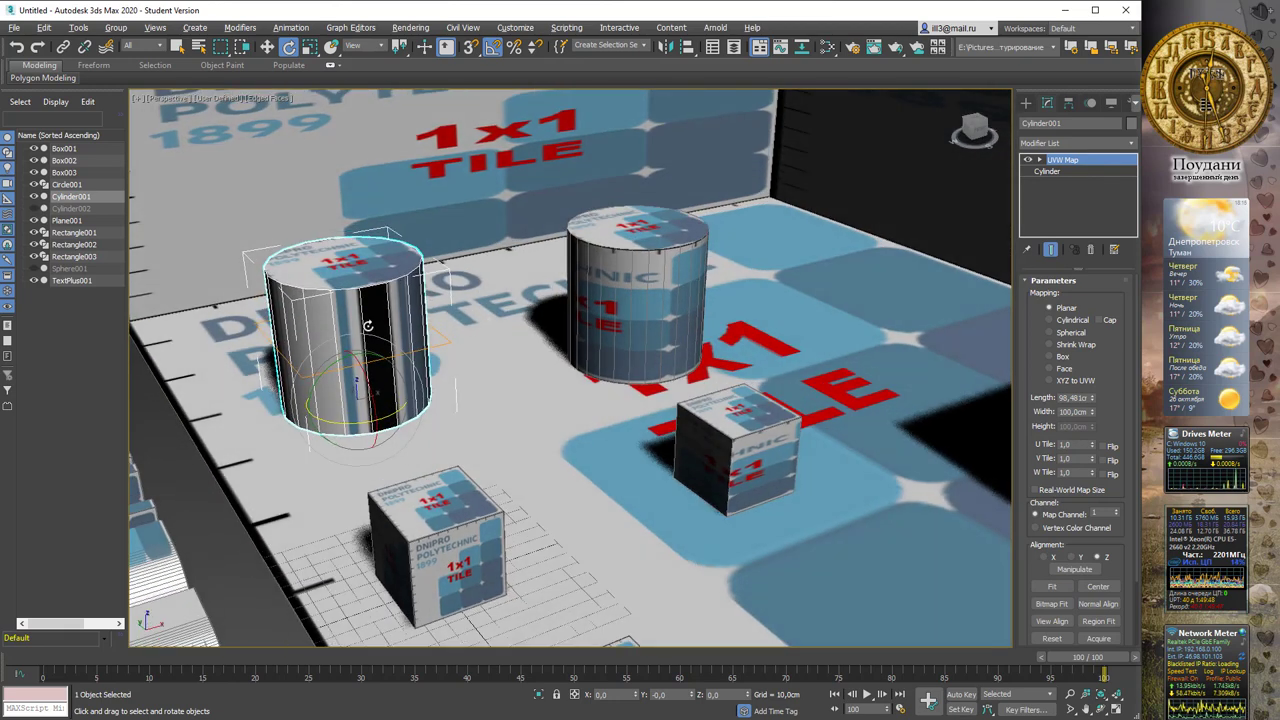
pyautogui.click(1065, 335)
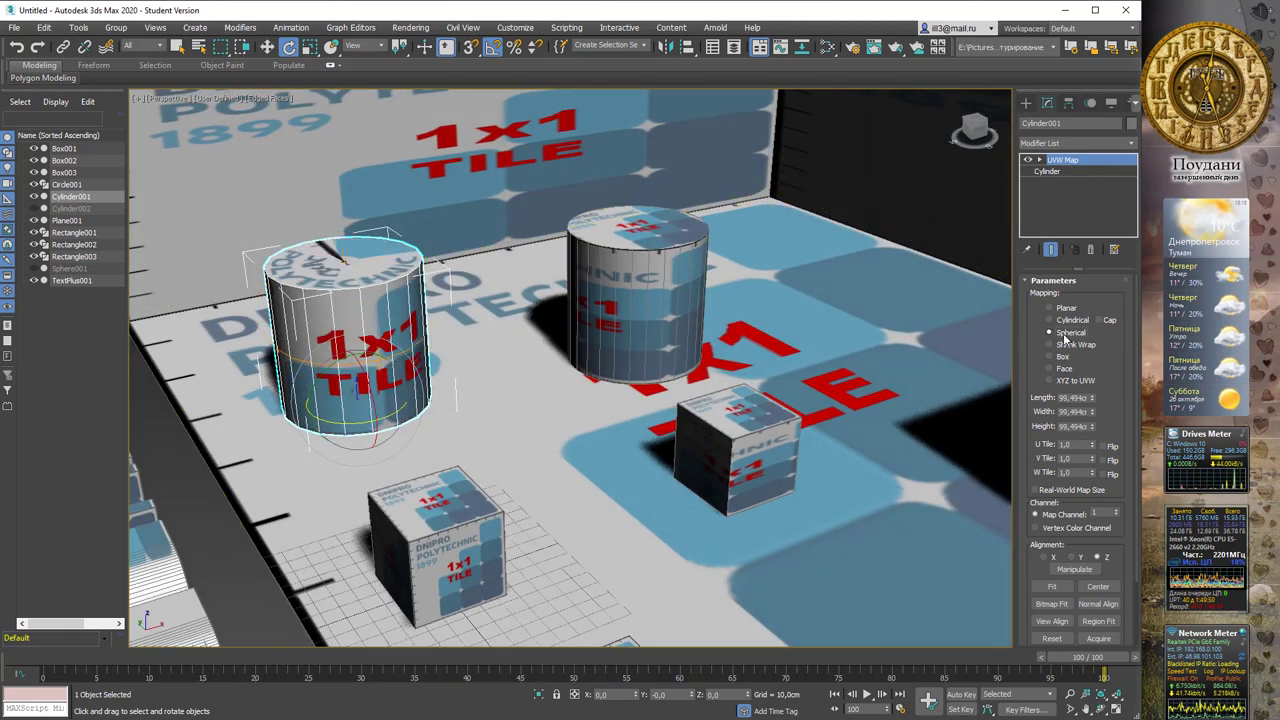
pyautogui.keyDown('alt'); pyautogui.moveTo(468, 293); pyautogui.dragTo(972, 257, button='middle'); pyautogui.keyUp('alt')
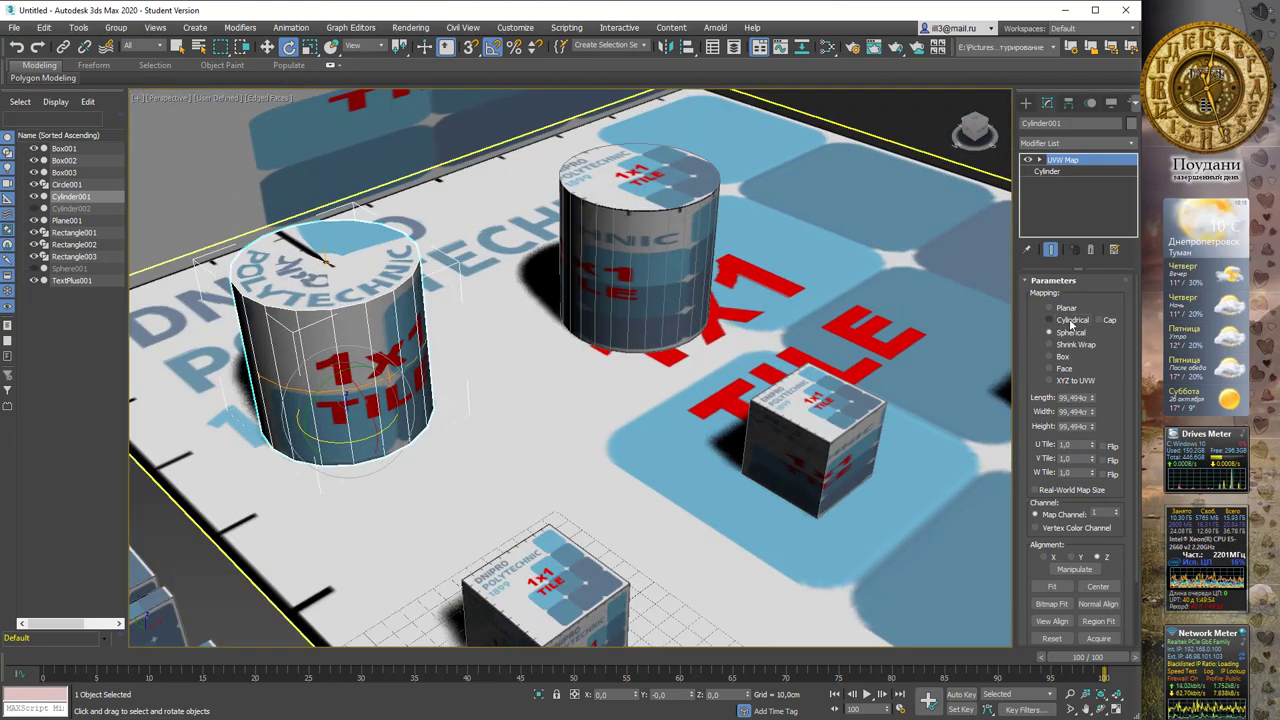
pyautogui.click(1070, 322)
pyautogui.keyDown('alt'); pyautogui.moveTo(453, 291); pyautogui.dragTo(455, 277, button='middle'); pyautogui.keyUp('alt')
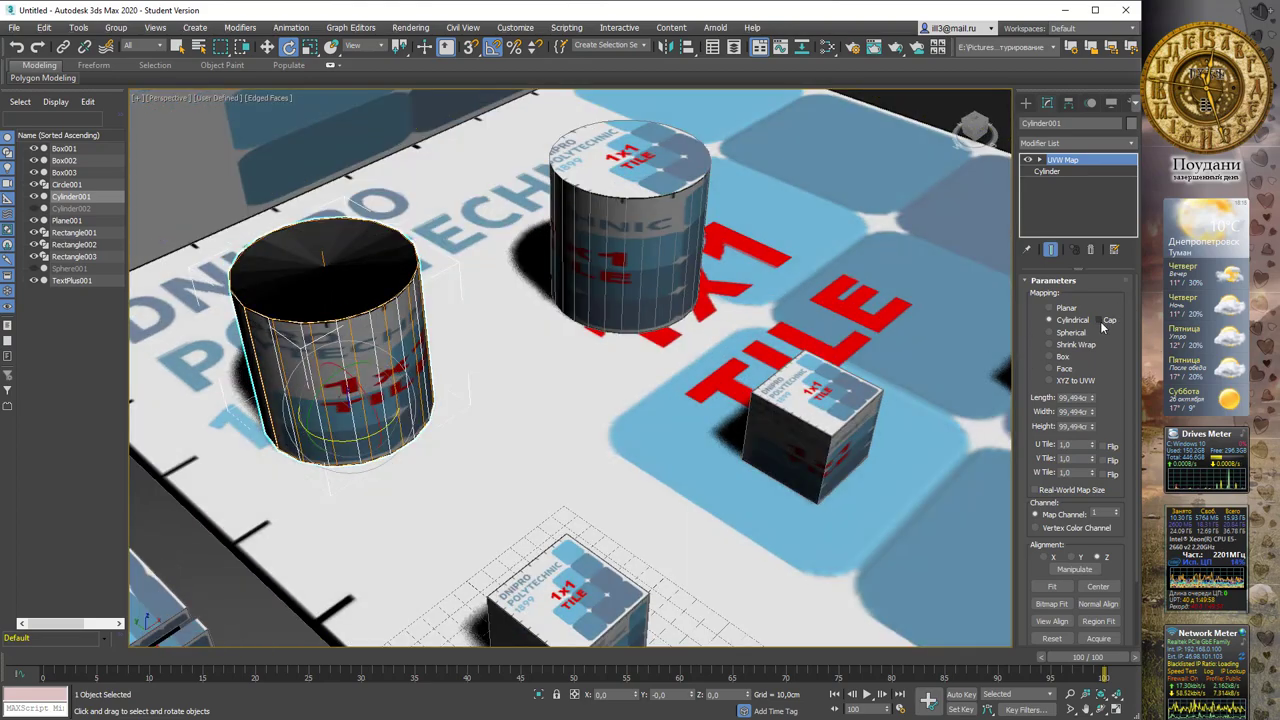
pyautogui.click(1100, 321)
pyautogui.keyDown('alt'); pyautogui.moveTo(383, 331); pyautogui.dragTo(362, 331, button='middle'); pyautogui.keyUp('alt')
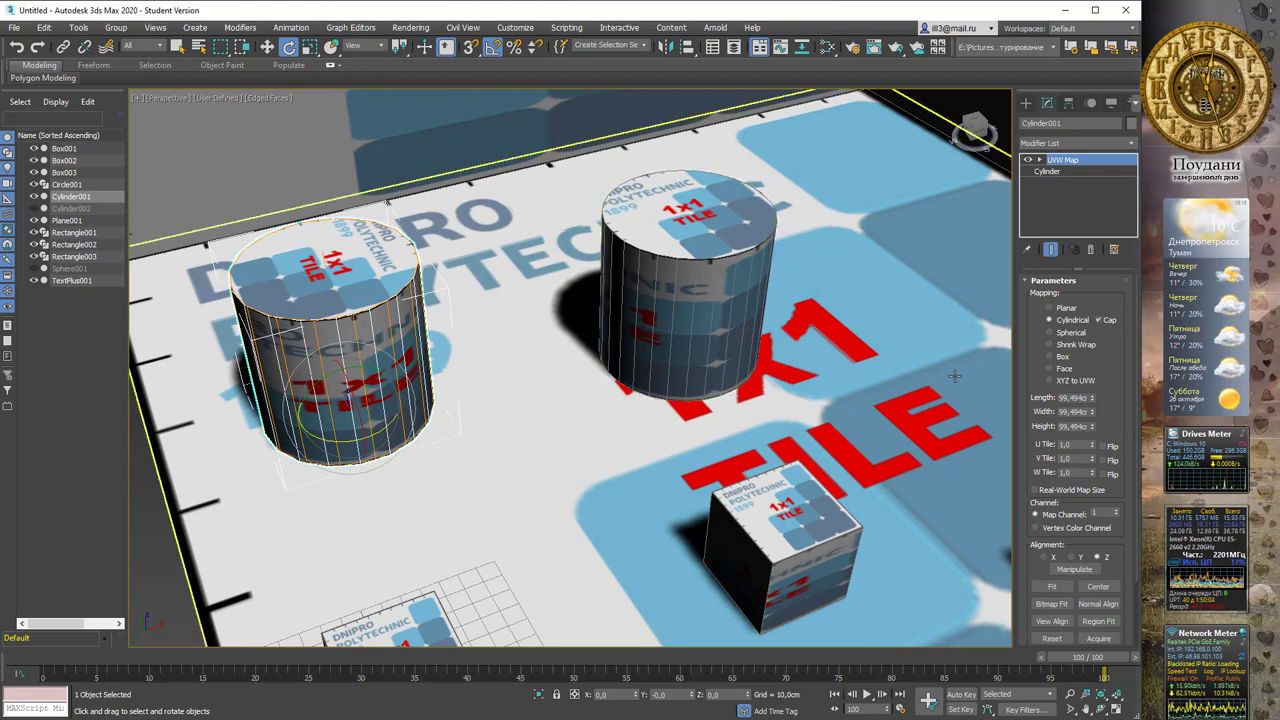
pyautogui.keyDown('alt'); pyautogui.moveTo(954, 376); pyautogui.dragTo(395, 370, button='middle'); pyautogui.keyUp('alt')
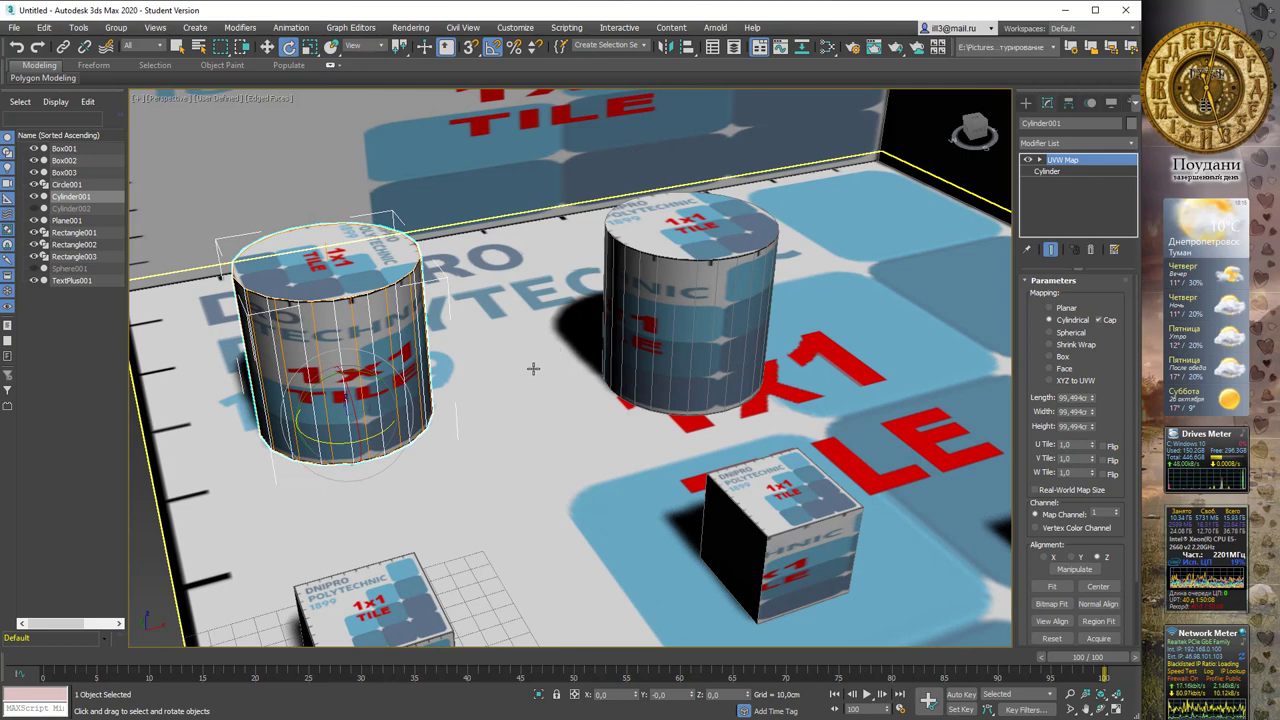
pyautogui.moveTo(533, 374)
pyautogui.keyDown('alt'); pyautogui.mouseDown(button='middle')
pyautogui.moveTo(428, 285)
pyautogui.moveTo(499, 308)
pyautogui.mouseUp(button='middle'); pyautogui.keyUp('alt')
# Select the back wall Rectangle002 and enter its UVW Map Gizmo in scale mode
pyautogui.click(499, 308)
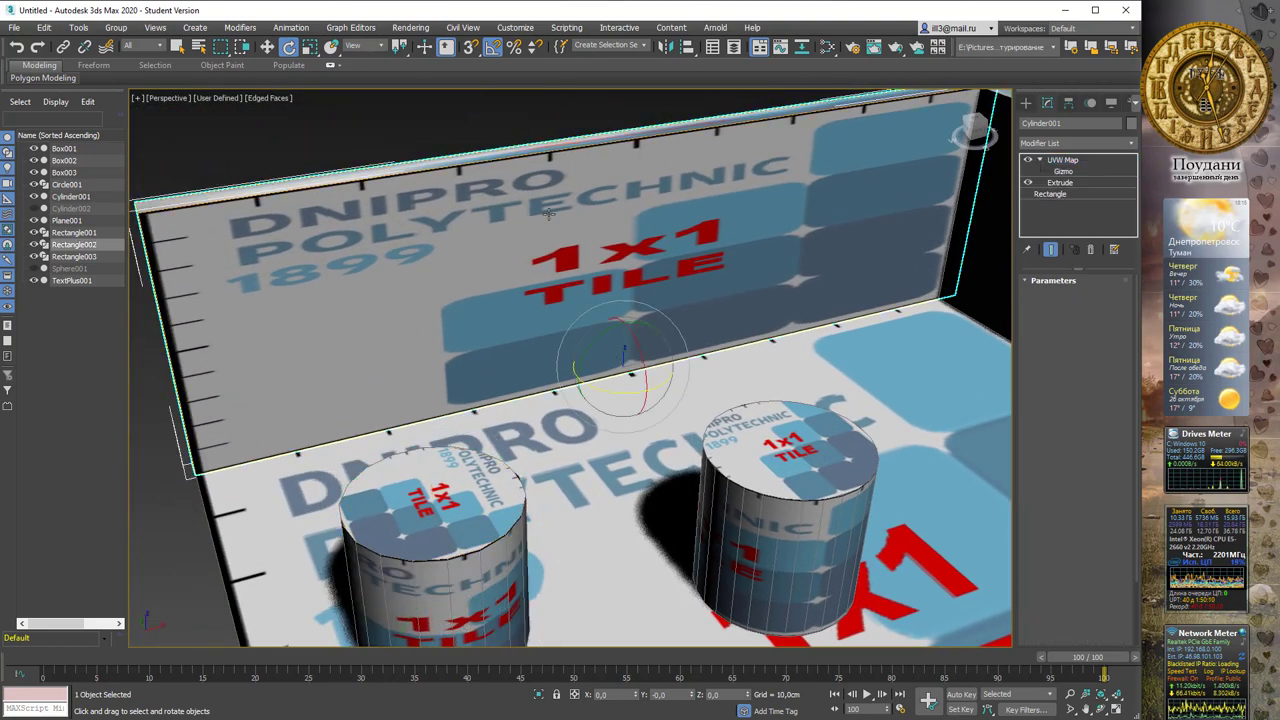
pyautogui.press('q')
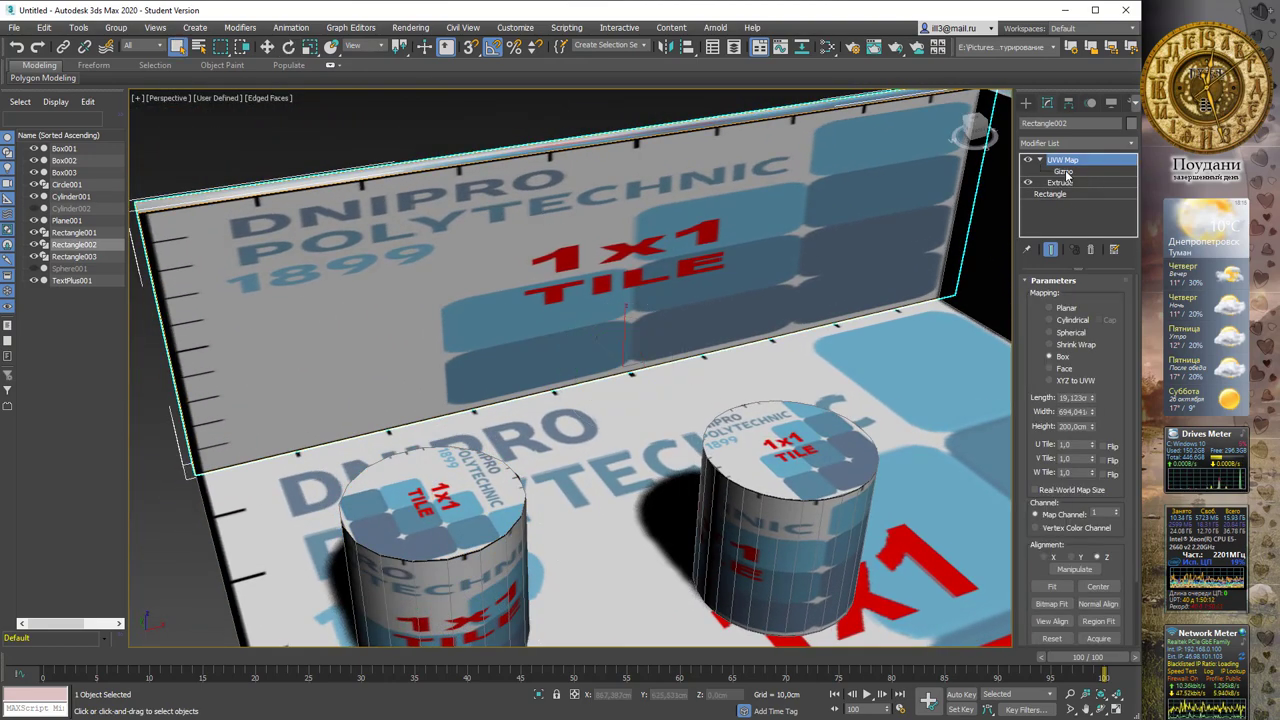
pyautogui.click(1063, 172)
pyautogui.press('r')
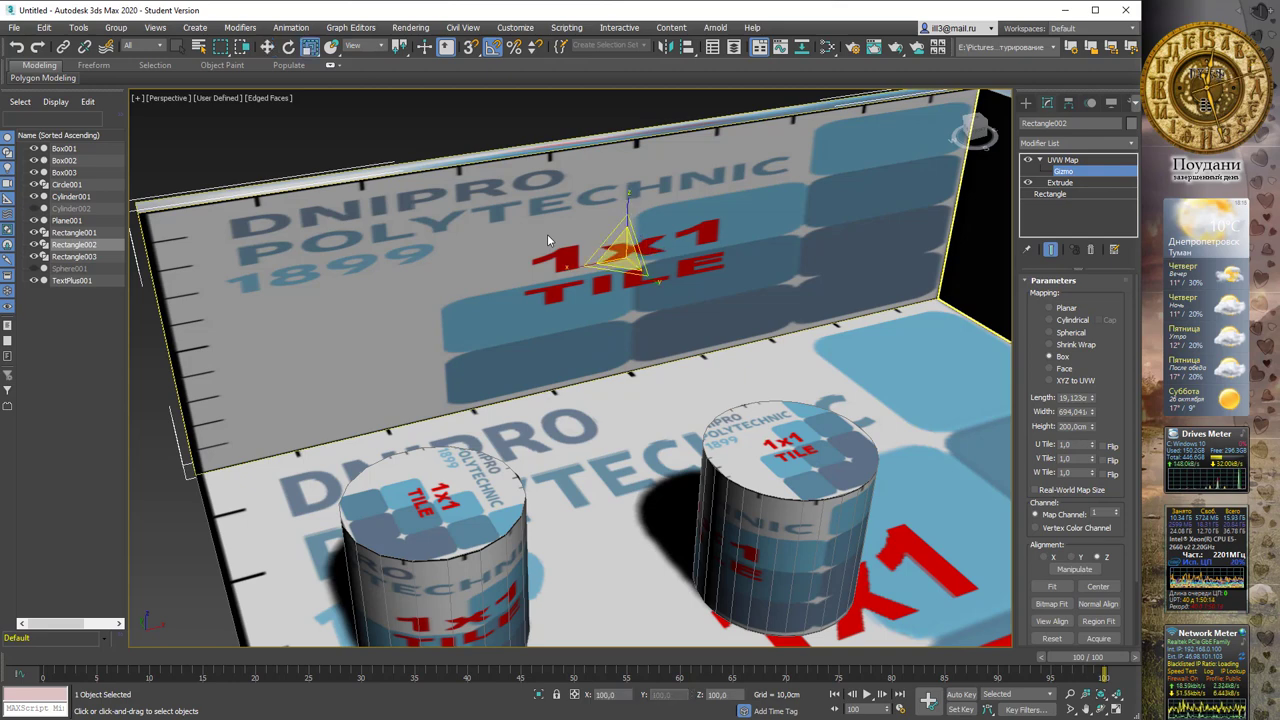
# Scale the gizmo down horizontally and vertically so the DNIPRO tile repeats many times
pyautogui.moveTo(615, 250)
pyautogui.mouseDown()
pyautogui.moveTo(597, 262)
pyautogui.moveTo(608, 250)
pyautogui.mouseUp()
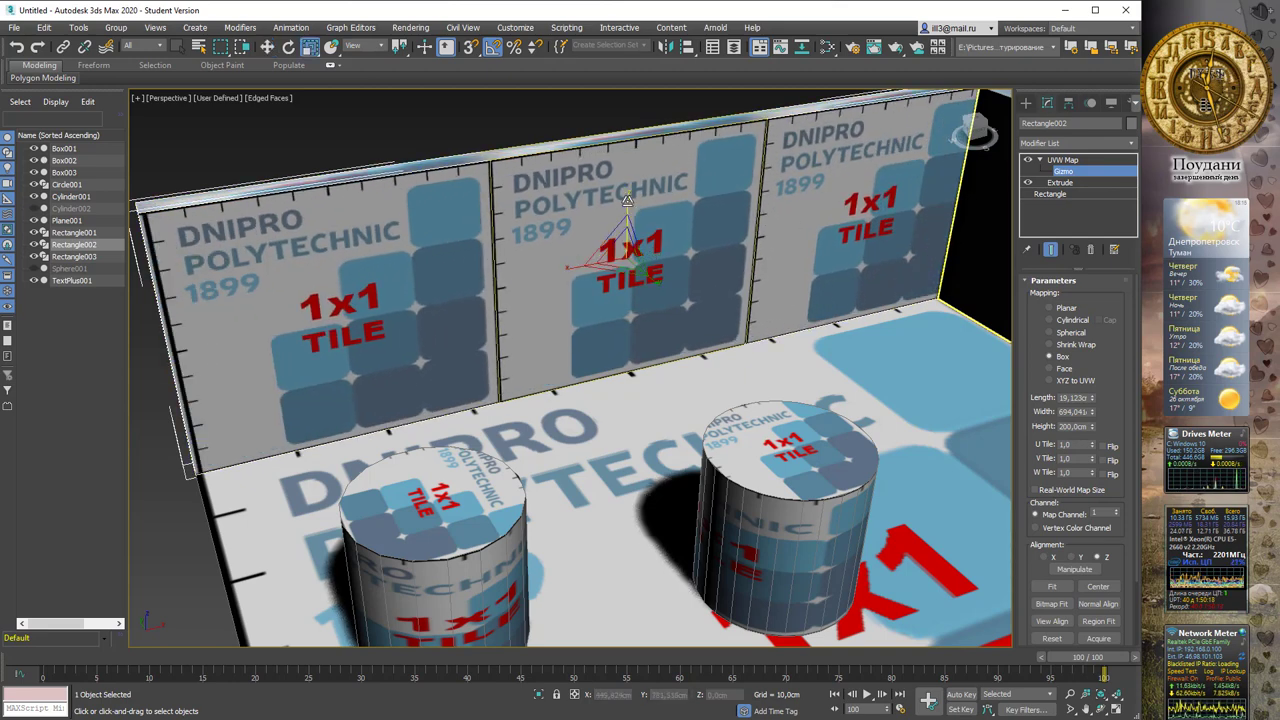
pyautogui.moveTo(625, 208); pyautogui.dragTo(614, 262)
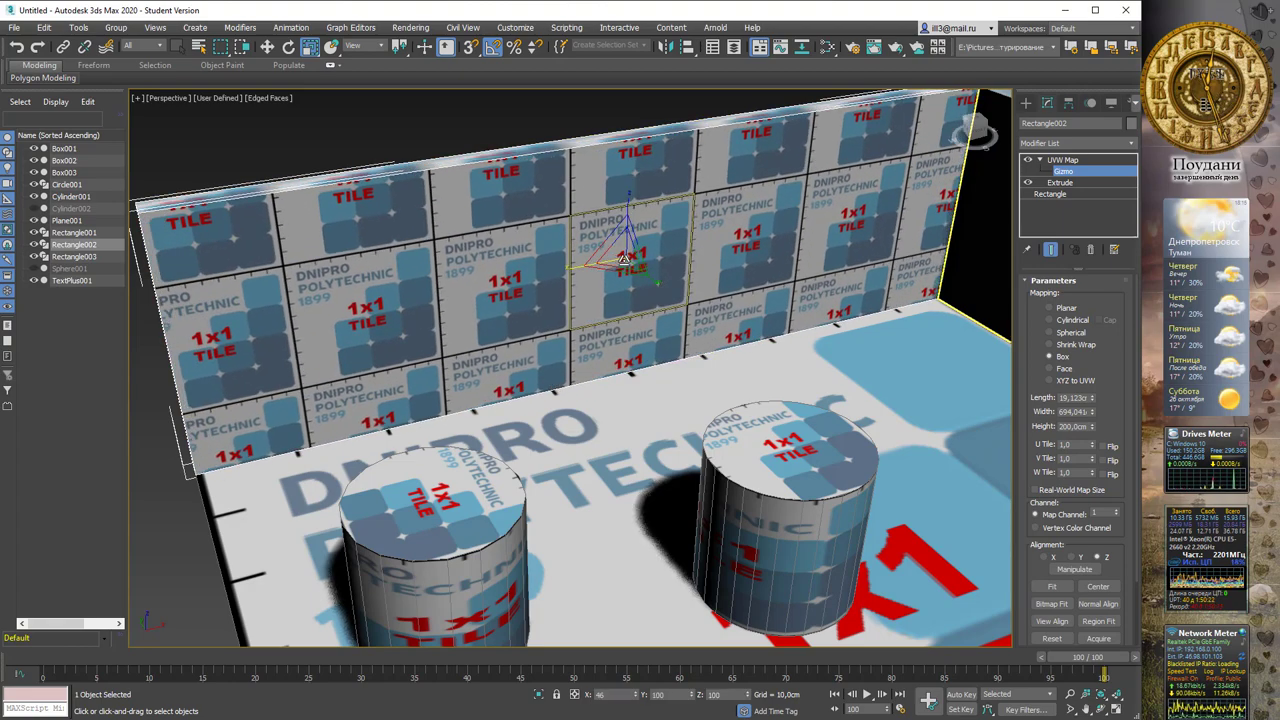
pyautogui.moveTo(614, 262)
pyautogui.keyDown('alt'); pyautogui.mouseDown(button='middle')
pyautogui.moveTo(608, 250)
pyautogui.moveTo(698, 225)
pyautogui.moveTo(716, 238)
pyautogui.mouseUp(button='middle'); pyautogui.keyUp('alt')
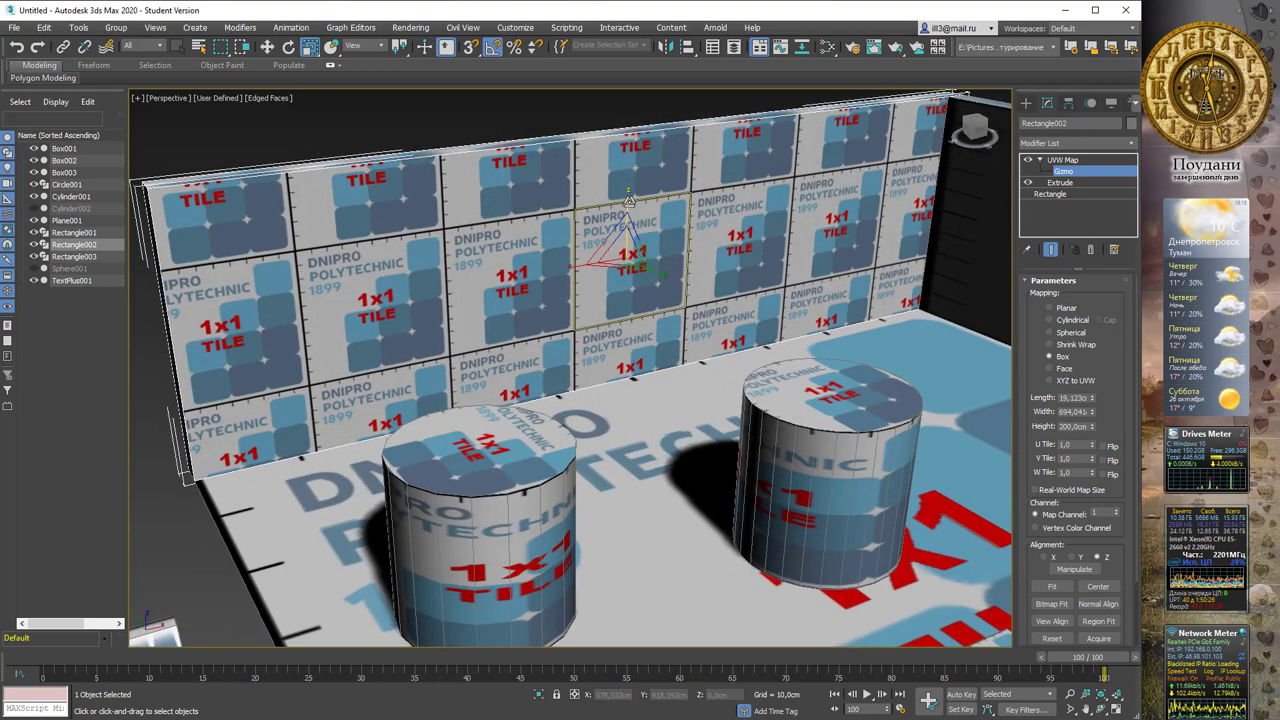
pyautogui.moveTo(623, 201)
pyautogui.mouseDown()
pyautogui.moveTo(604, 261)
pyautogui.moveTo(612, 248)
pyautogui.mouseUp()
pyautogui.moveTo(612, 248)
pyautogui.keyDown('alt'); pyautogui.mouseDown(button='middle')
pyautogui.moveTo(681, 234)
pyautogui.moveTo(630, 200)
pyautogui.moveTo(733, 242)
pyautogui.moveTo(648, 187)
pyautogui.mouseUp(button='middle'); pyautogui.keyUp('alt')
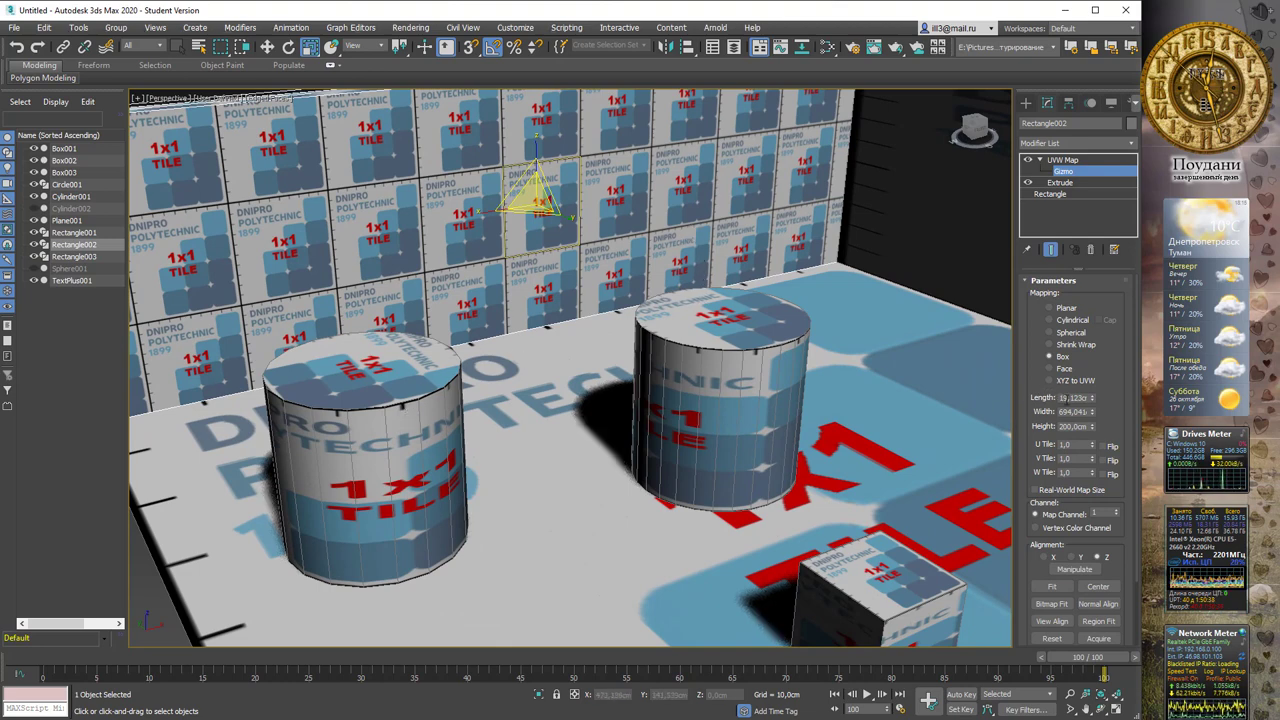
pyautogui.click(1084, 398)
pyautogui.press('BackSpace')
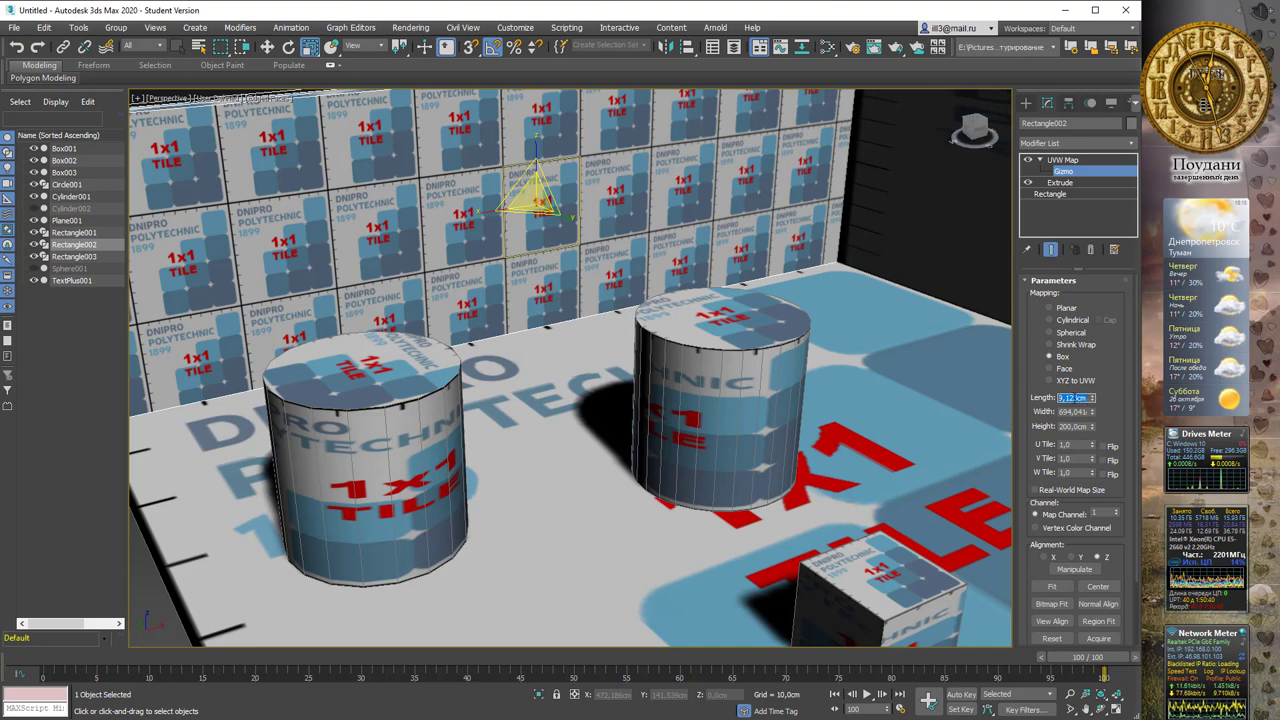
pyautogui.press('Tab')
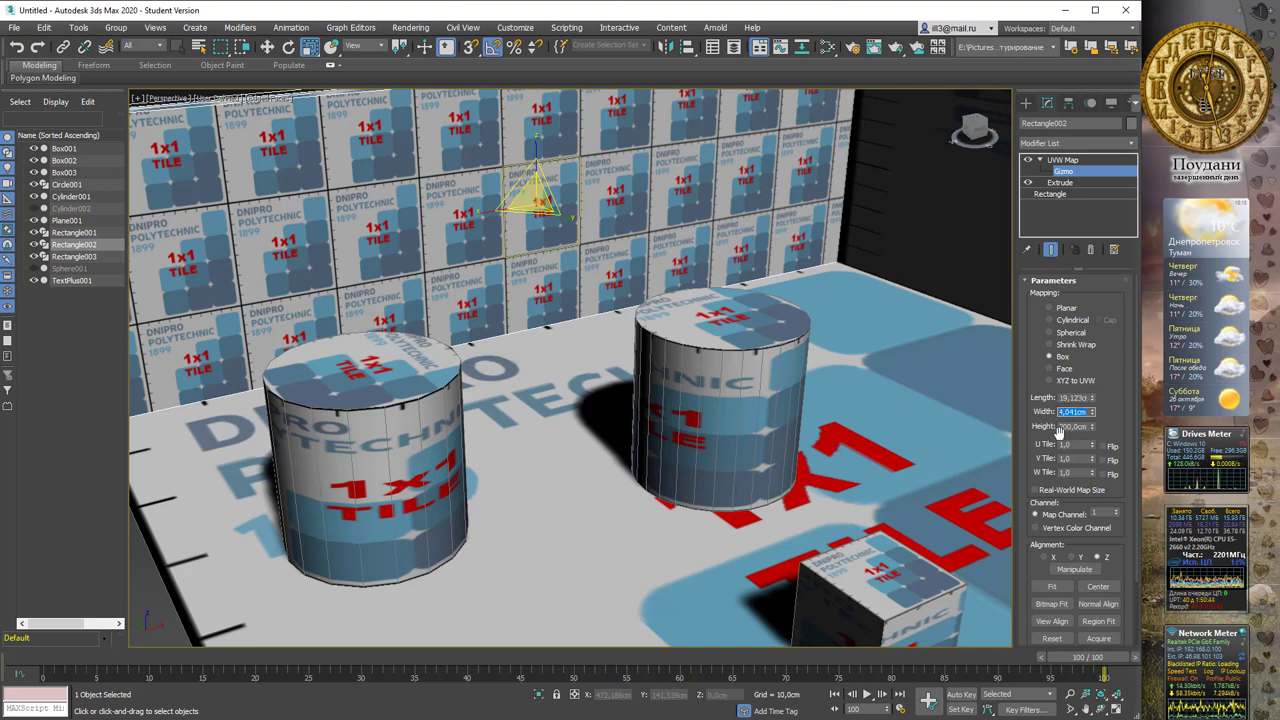
pyautogui.click(1066, 309)
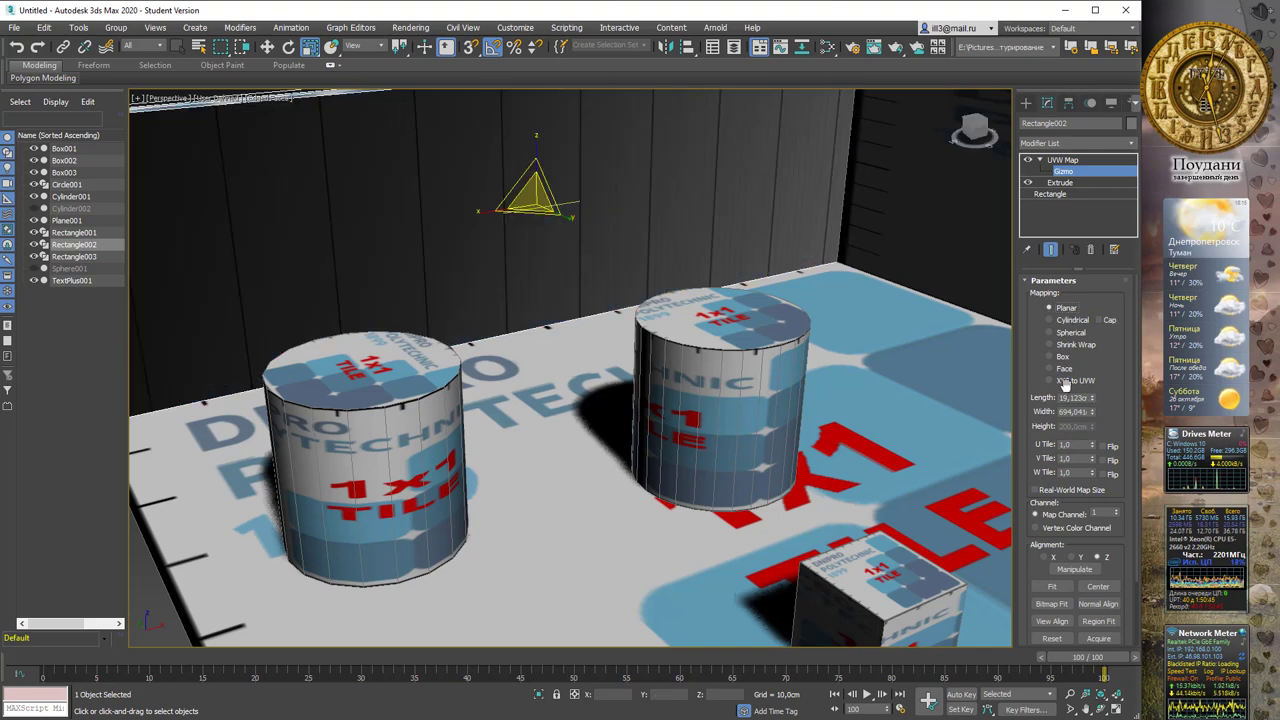
pyautogui.click(1062, 357)
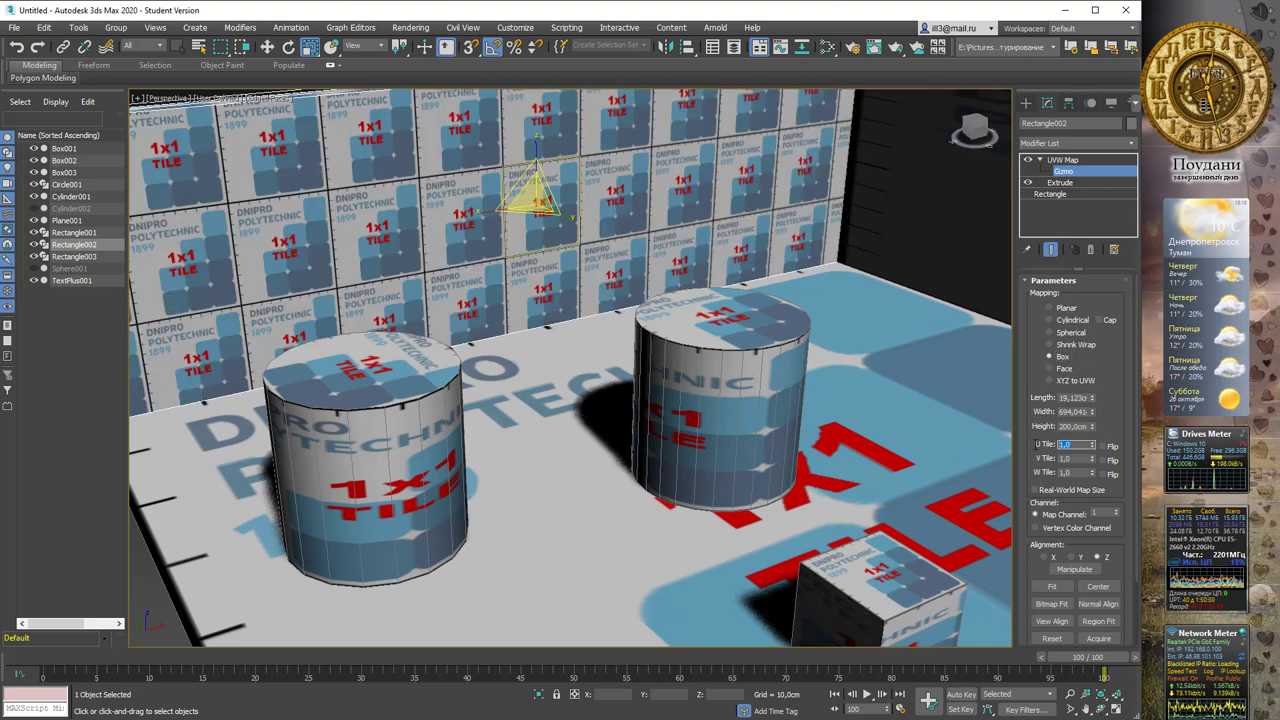
pyautogui.press('Tab')
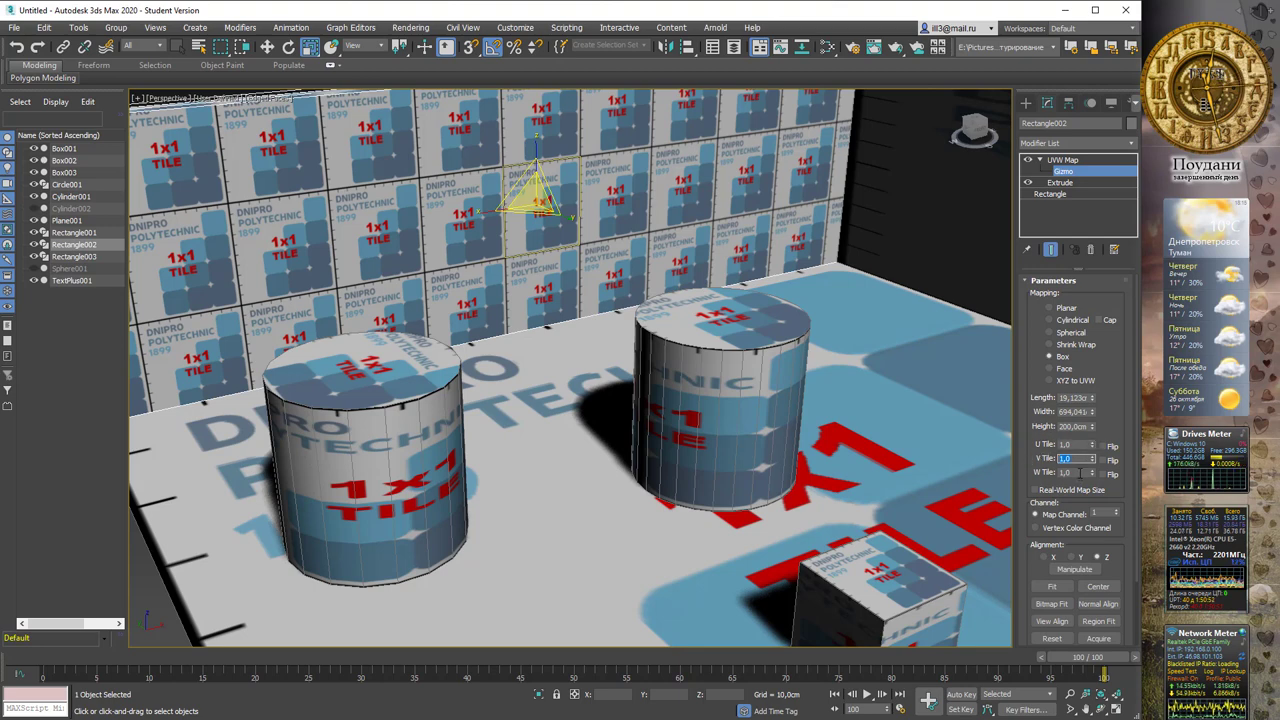
pyautogui.press('Tab')
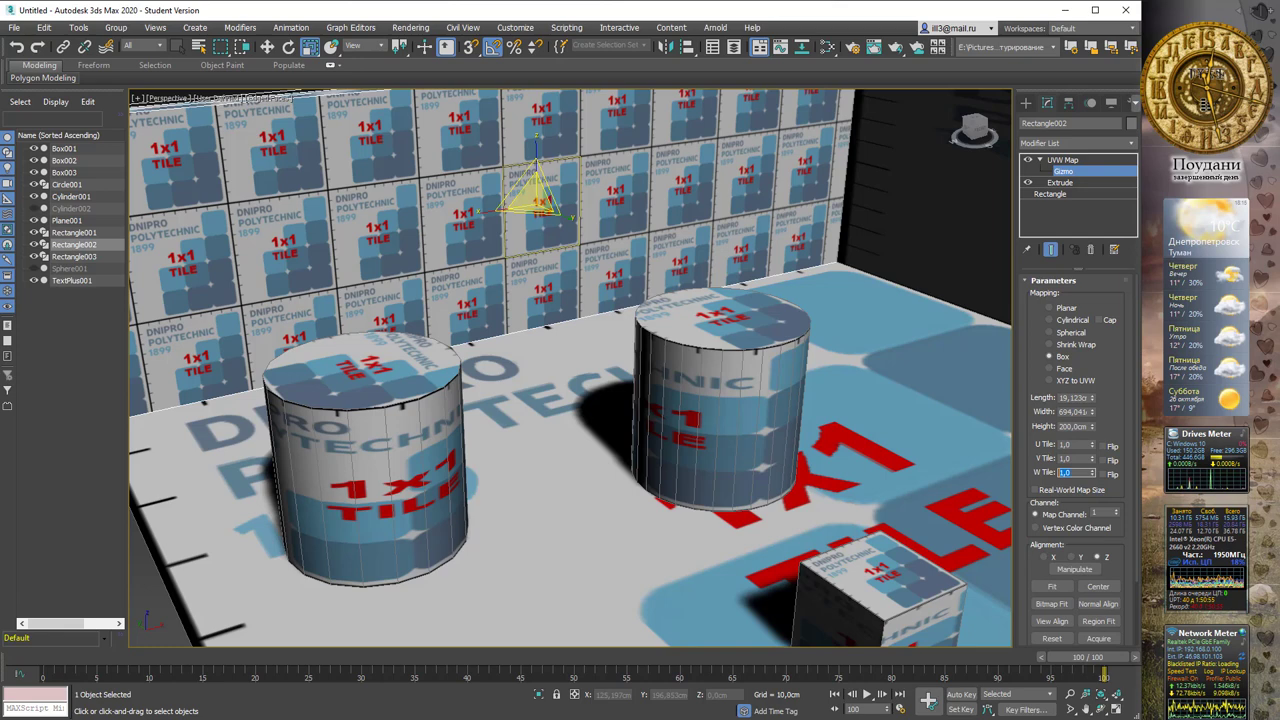
pyautogui.moveTo(399, 250); pyautogui.dragTo(381, 456)
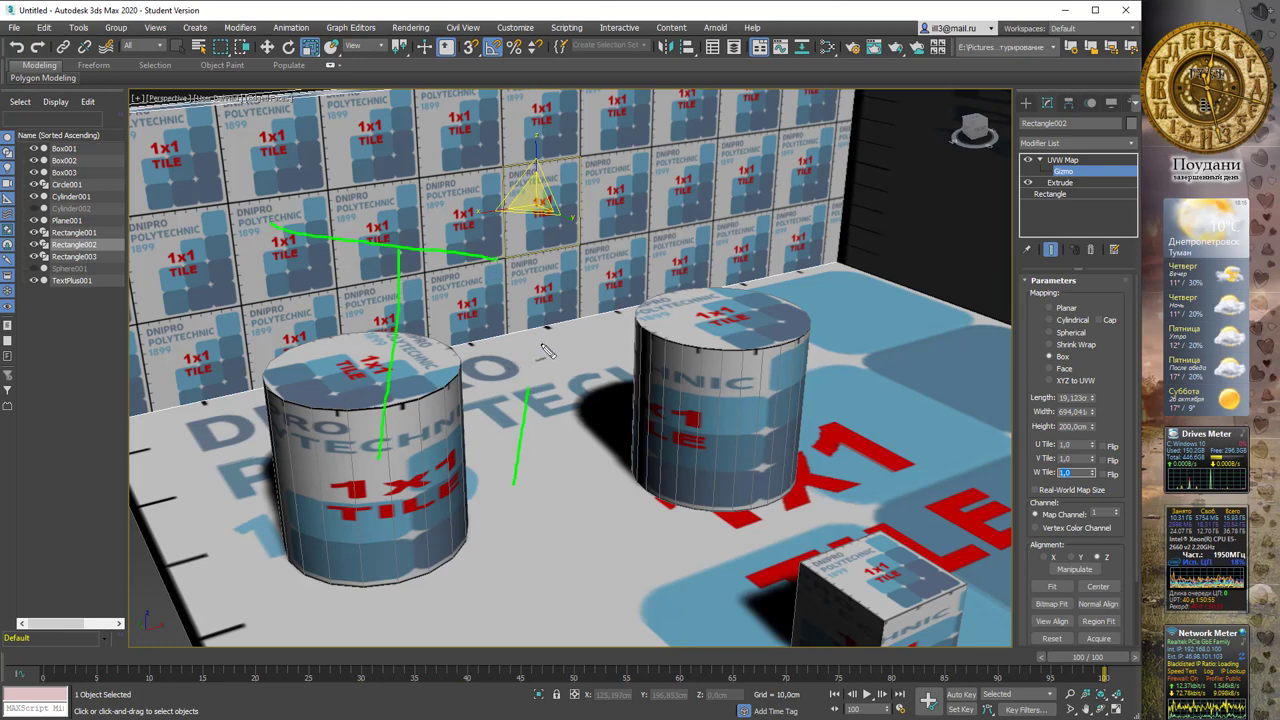
pyautogui.moveTo(622, 303); pyautogui.dragTo(661, 425)
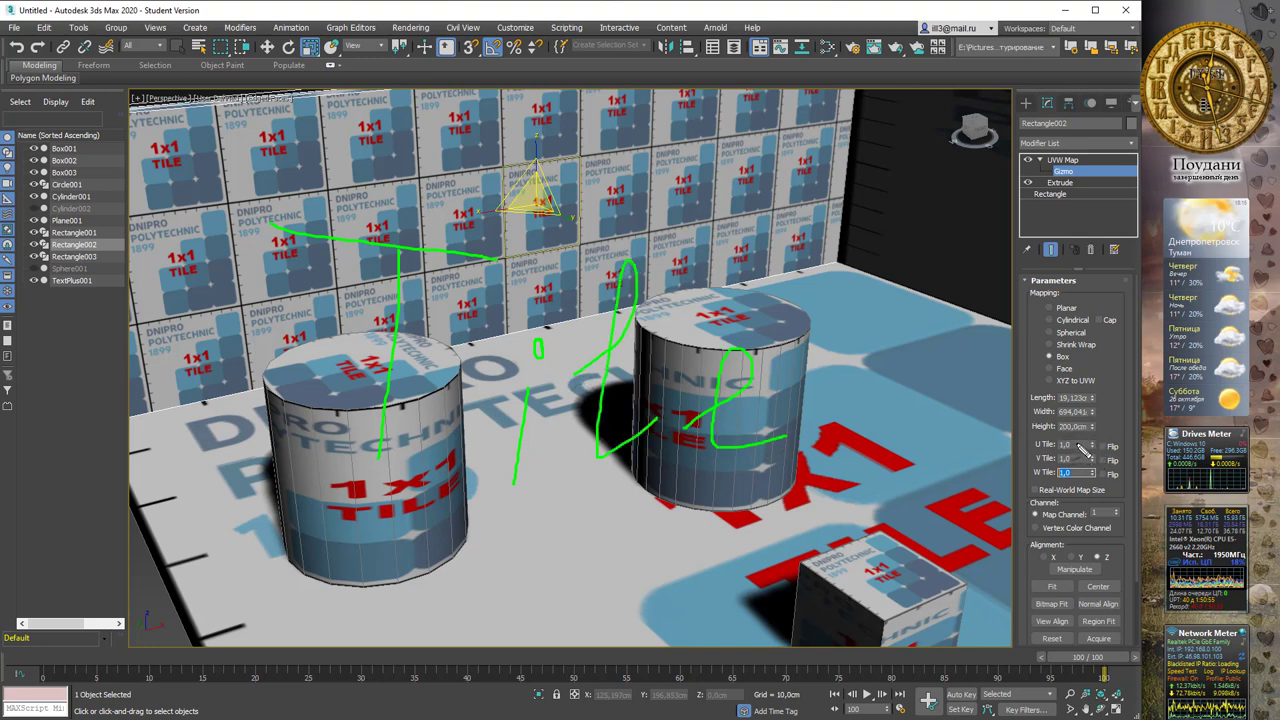
pyautogui.press('Escape')
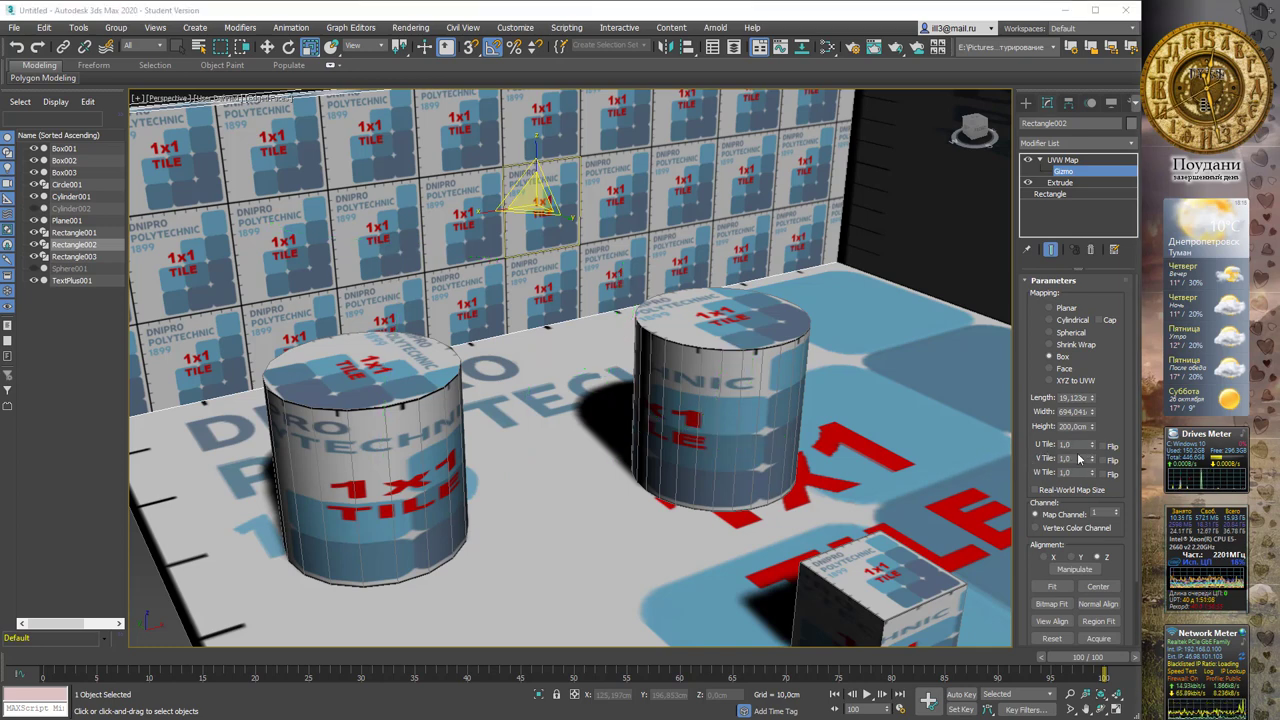
pyautogui.write('2')
pyautogui.press('Tab')
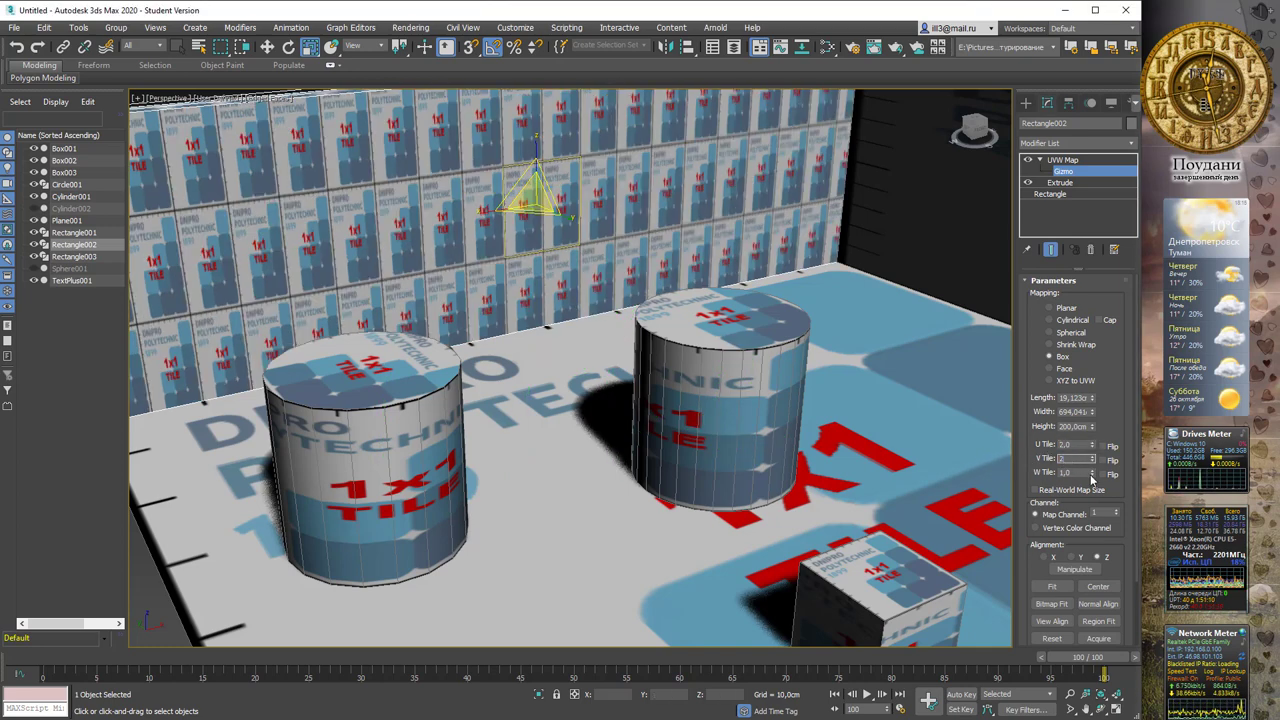
pyautogui.write('2')
pyautogui.press('Tab')
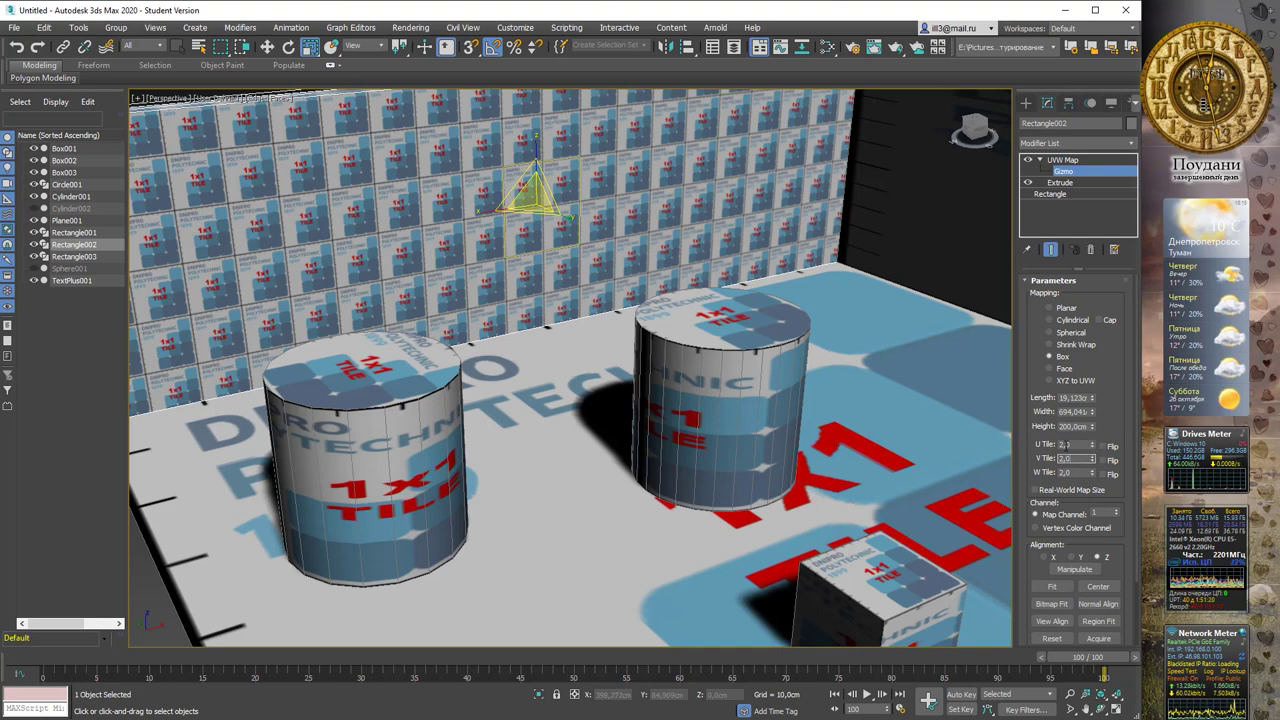
pyautogui.write('1')
pyautogui.press('Tab')
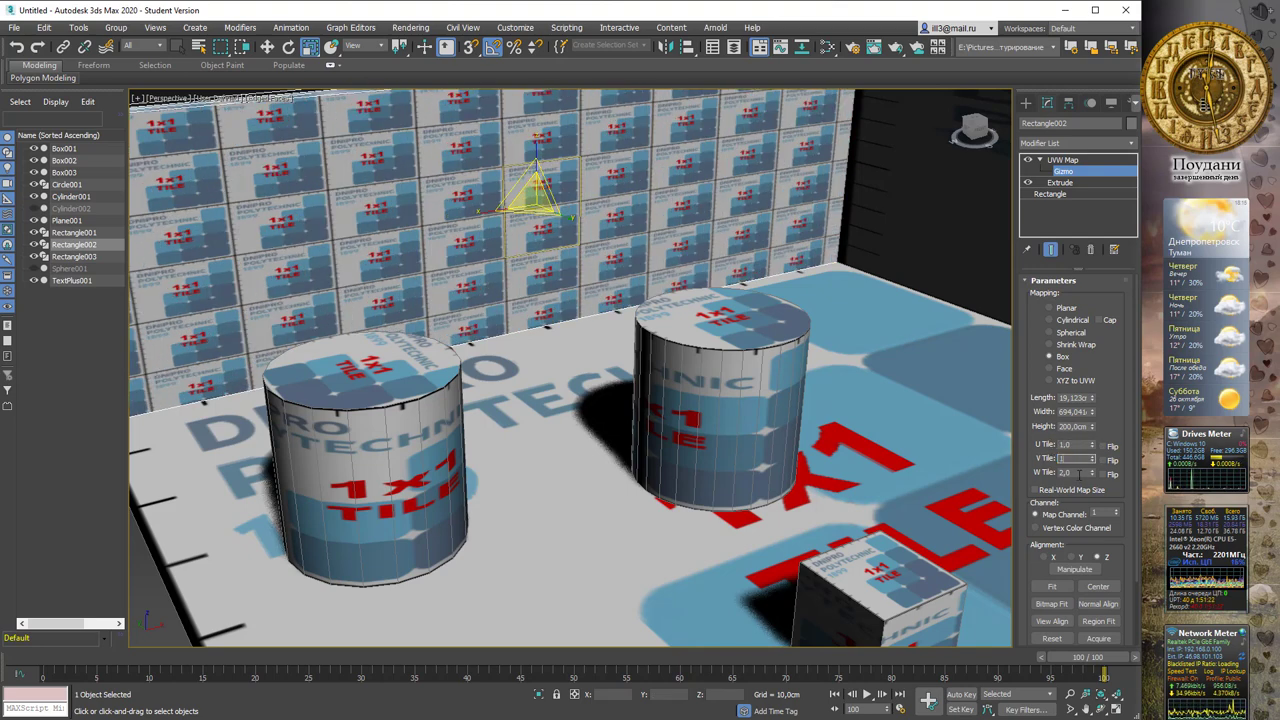
pyautogui.write('1')
pyautogui.press('Tab')
pyautogui.write('1')
pyautogui.click(1070, 458)
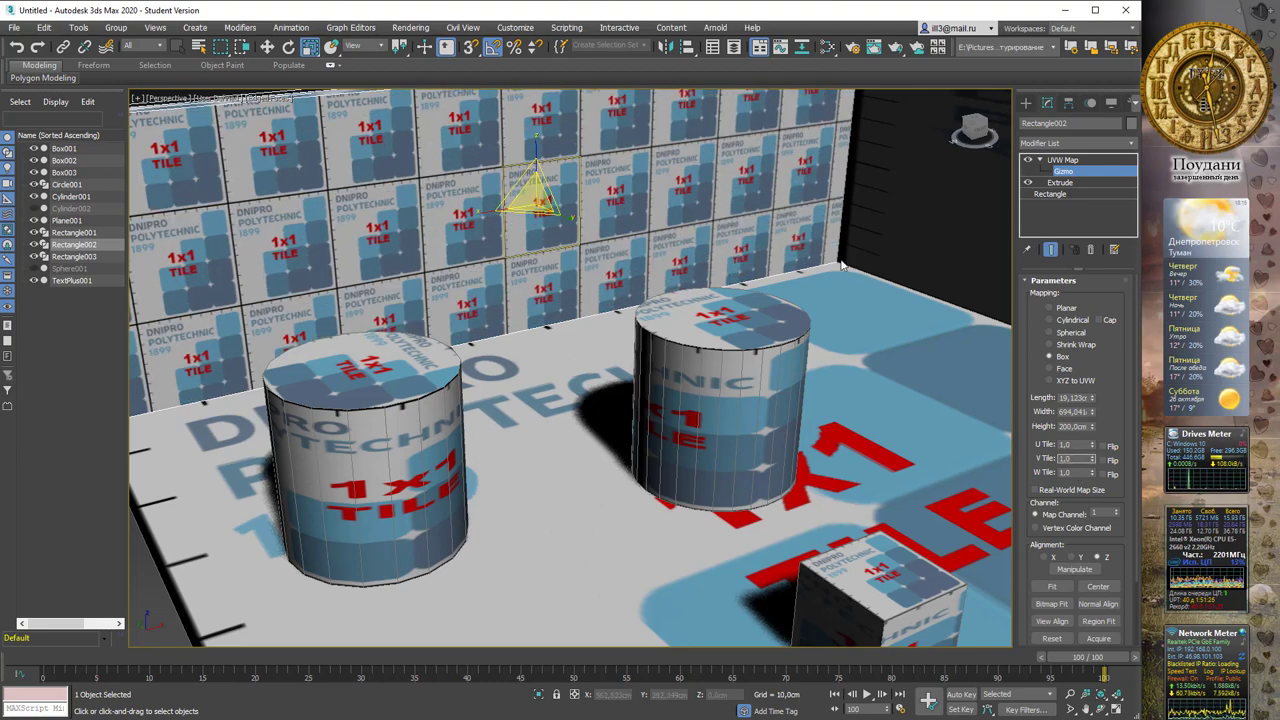
pyautogui.moveTo(842, 265)
pyautogui.keyDown('alt'); pyautogui.mouseDown(button='middle')
pyautogui.moveTo(619, 278)
pyautogui.moveTo(677, 465)
pyautogui.mouseUp(button='middle'); pyautogui.keyUp('alt')
pyautogui.scroll(-10, 625, 303)
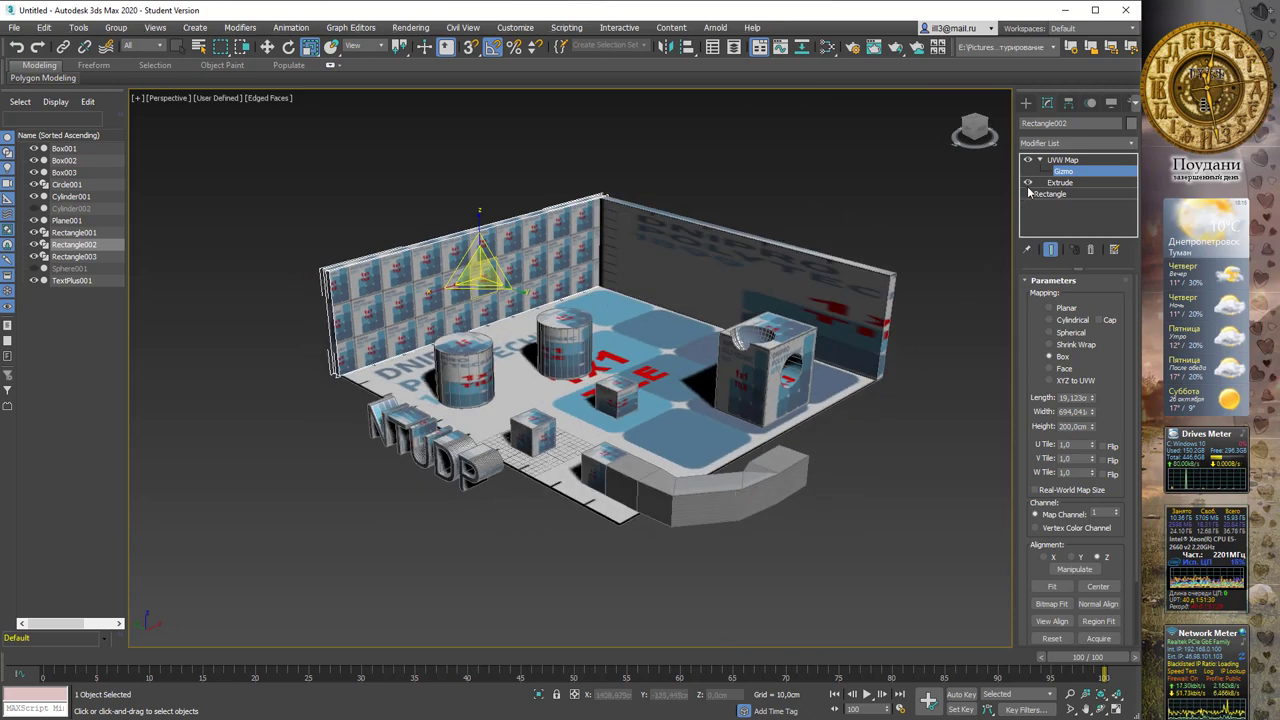
pyautogui.keyDown('alt'); pyautogui.moveTo(700, 440); pyautogui.dragTo(634, 450, button='middle'); pyautogui.keyUp('alt')
pyautogui.click(634, 450)
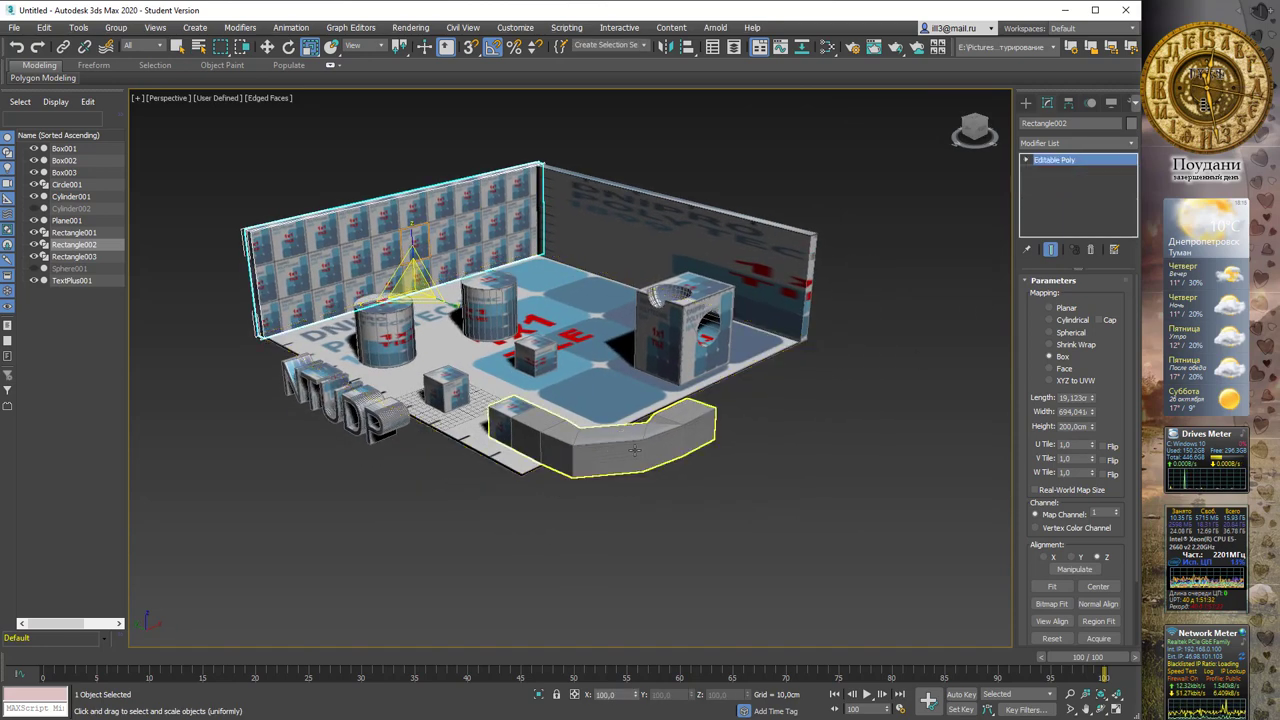
pyautogui.click(634, 450)
pyautogui.press('z')
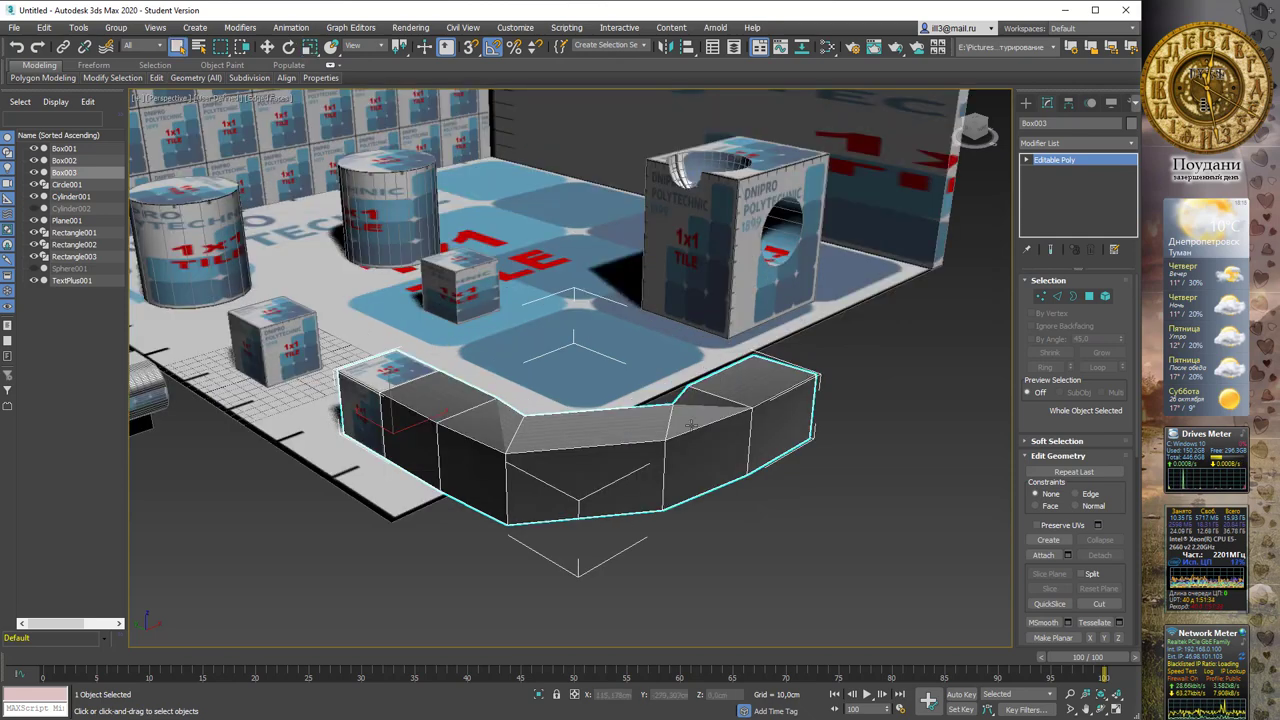
pyautogui.click(1080, 143)
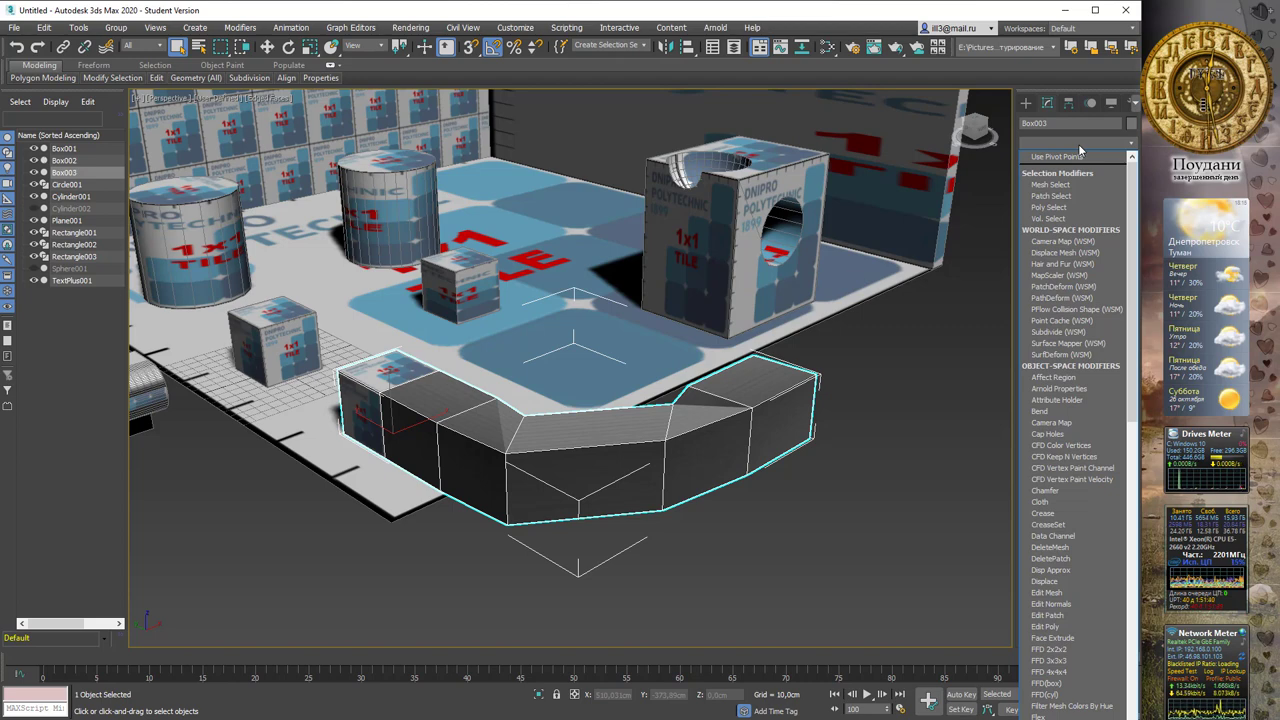
pyautogui.press('u')
pyautogui.press('Down')
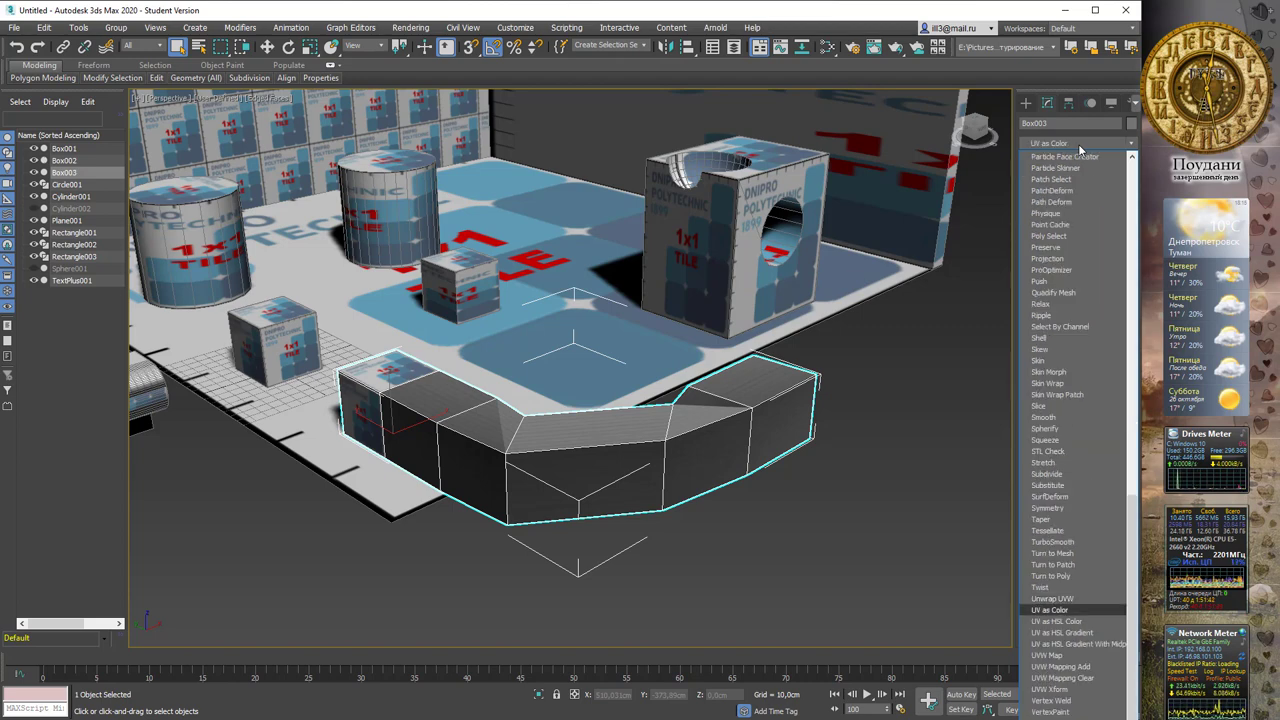
pyautogui.press('Down')
pyautogui.press('Down')
pyautogui.press('Down')
pyautogui.press('Down')
pyautogui.press('Return')
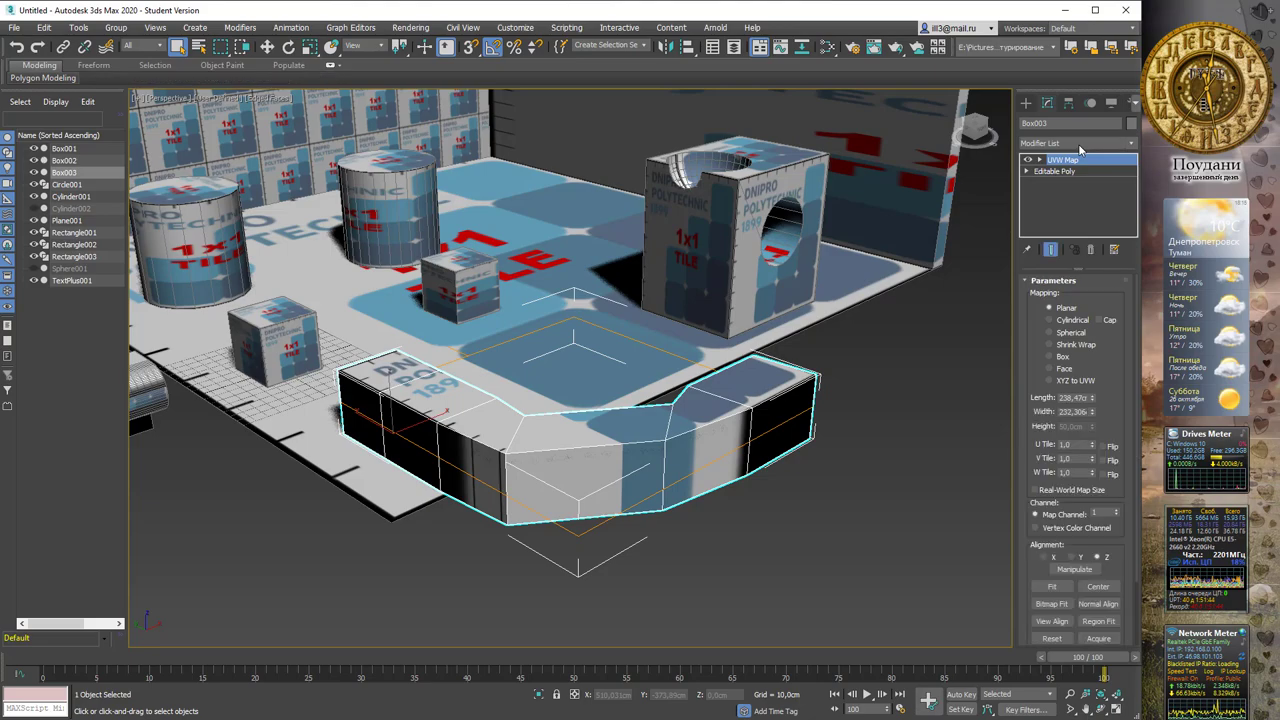
pyautogui.click(1060, 358)
pyautogui.moveTo(977, 375)
pyautogui.keyDown('alt'); pyautogui.mouseDown(button='middle')
pyautogui.moveTo(627, 409)
pyautogui.moveTo(659, 283)
pyautogui.moveTo(600, 229)
pyautogui.moveTo(632, 250)
pyautogui.mouseUp(button='middle'); pyautogui.keyUp('alt')
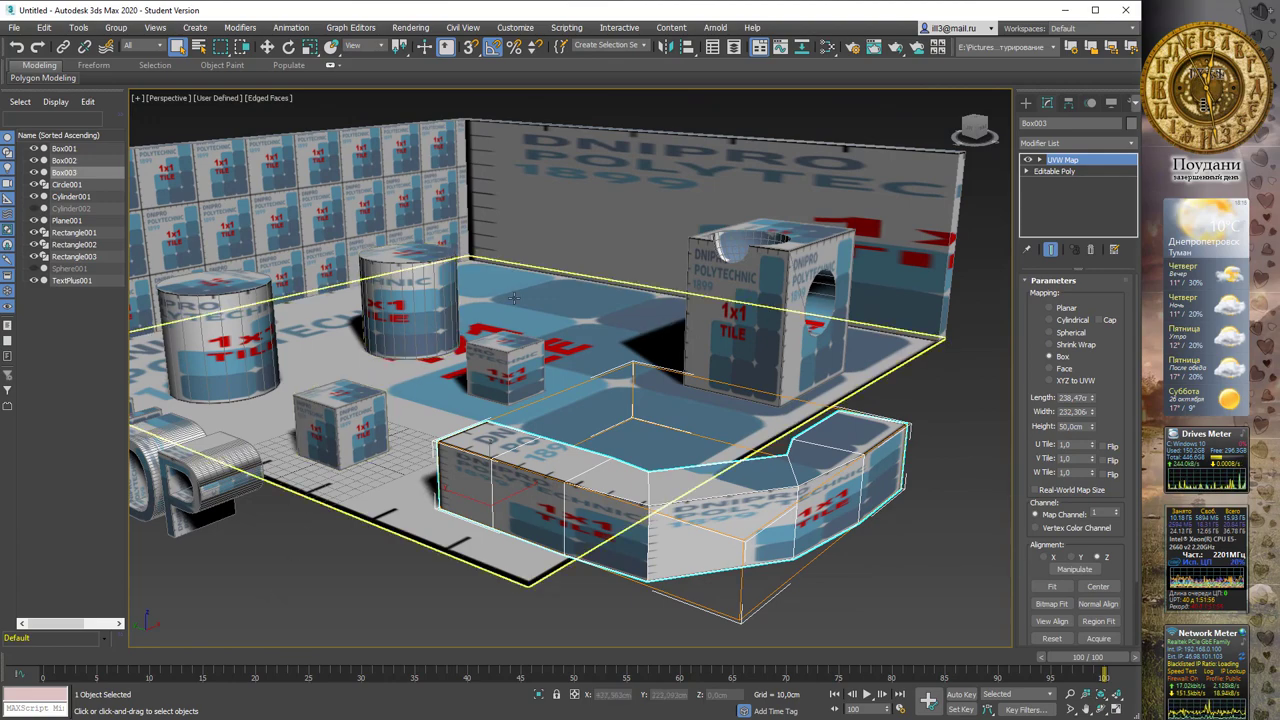
pyautogui.scroll(3, 730, 170)
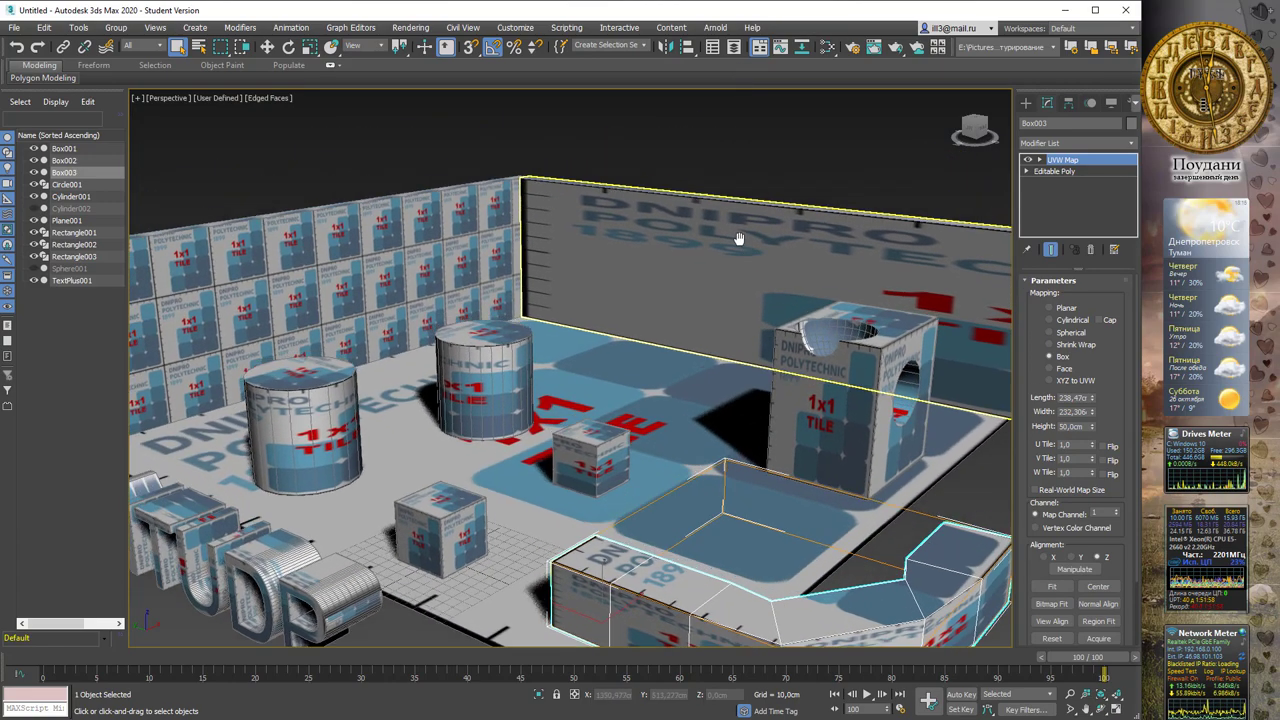
pyautogui.scroll(2, 740, 200)
pyautogui.moveTo(744, 225); pyautogui.dragTo(744, 213, button='middle')
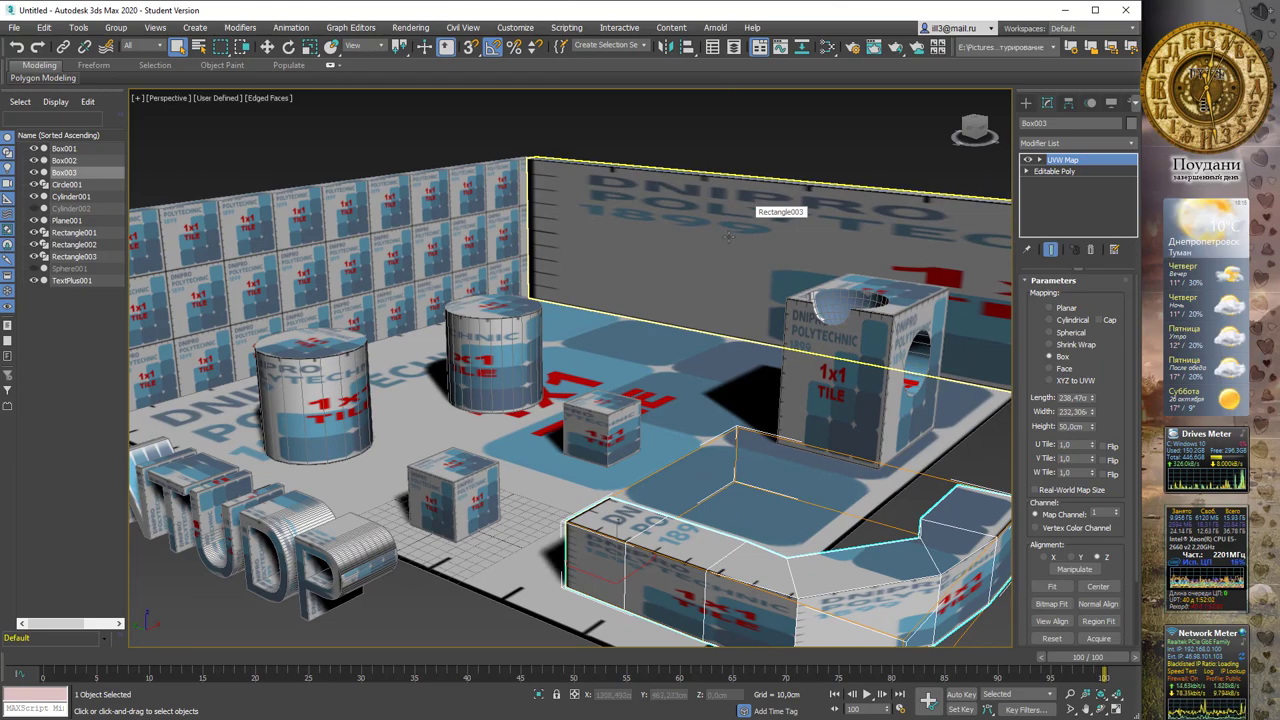
pyautogui.keyDown('alt'); pyautogui.moveTo(729, 236); pyautogui.dragTo(740, 212, button='middle'); pyautogui.keyUp('alt')
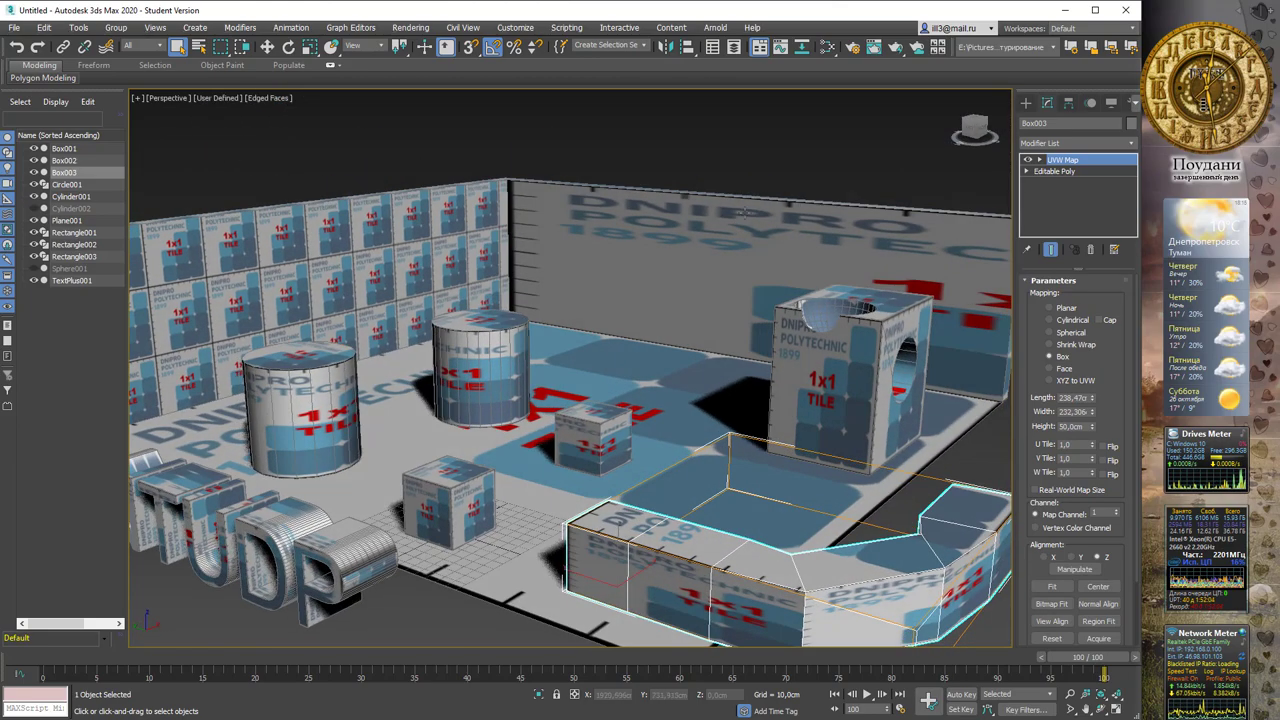
pyautogui.keyDown('alt'); pyautogui.moveTo(481, 281); pyautogui.dragTo(536, 259, button='middle'); pyautogui.keyUp('alt')
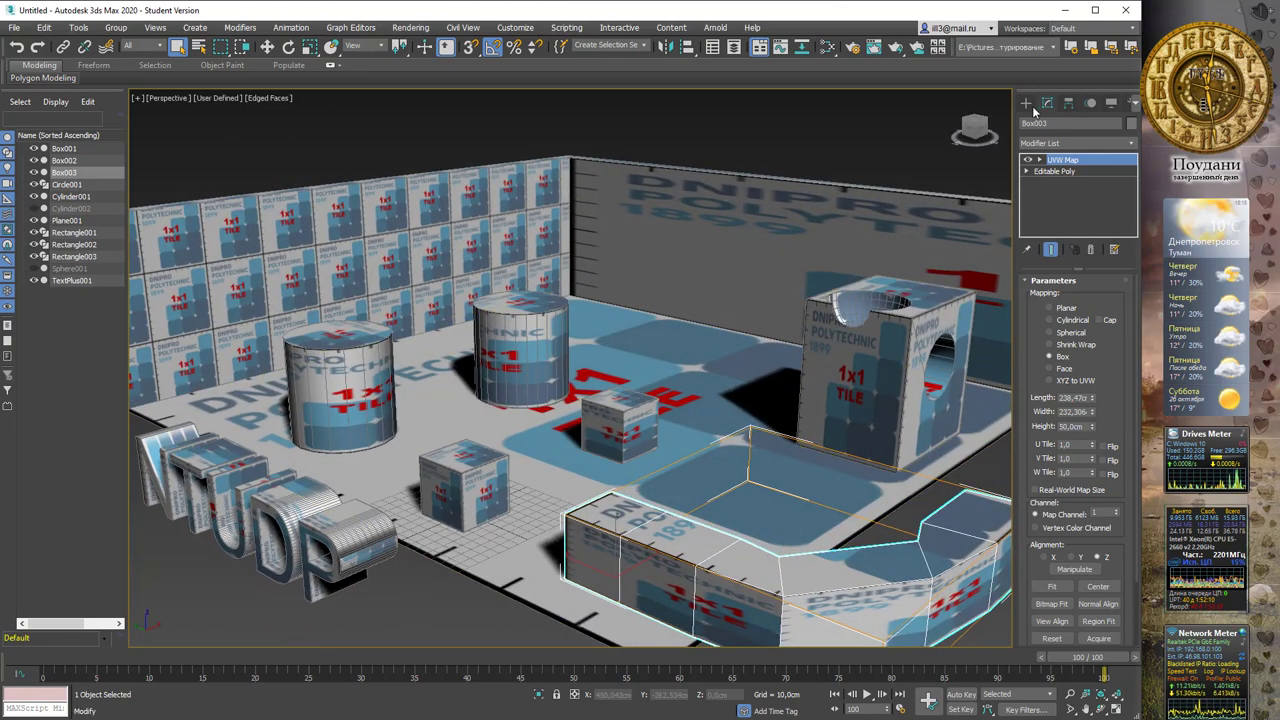
# Draw a Standard Primitives teapot in the middle of the room and view it from the right
pyautogui.click(1026, 105)
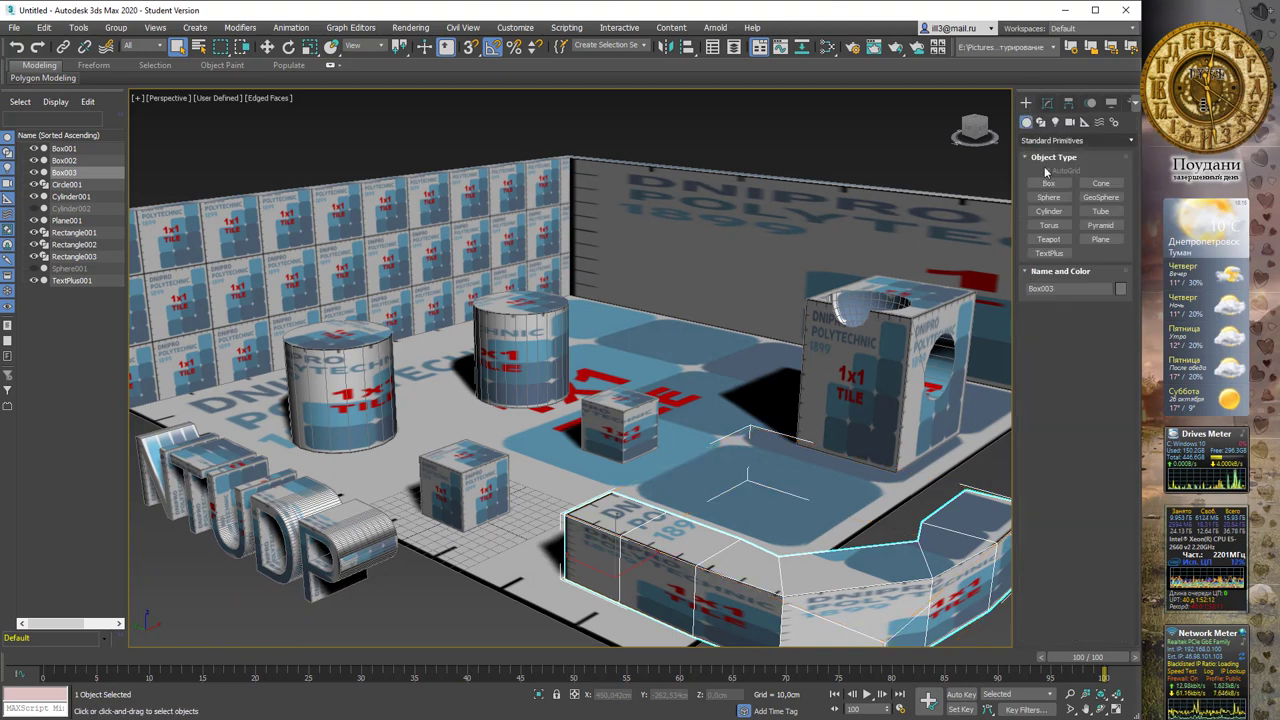
pyautogui.click(1048, 239)
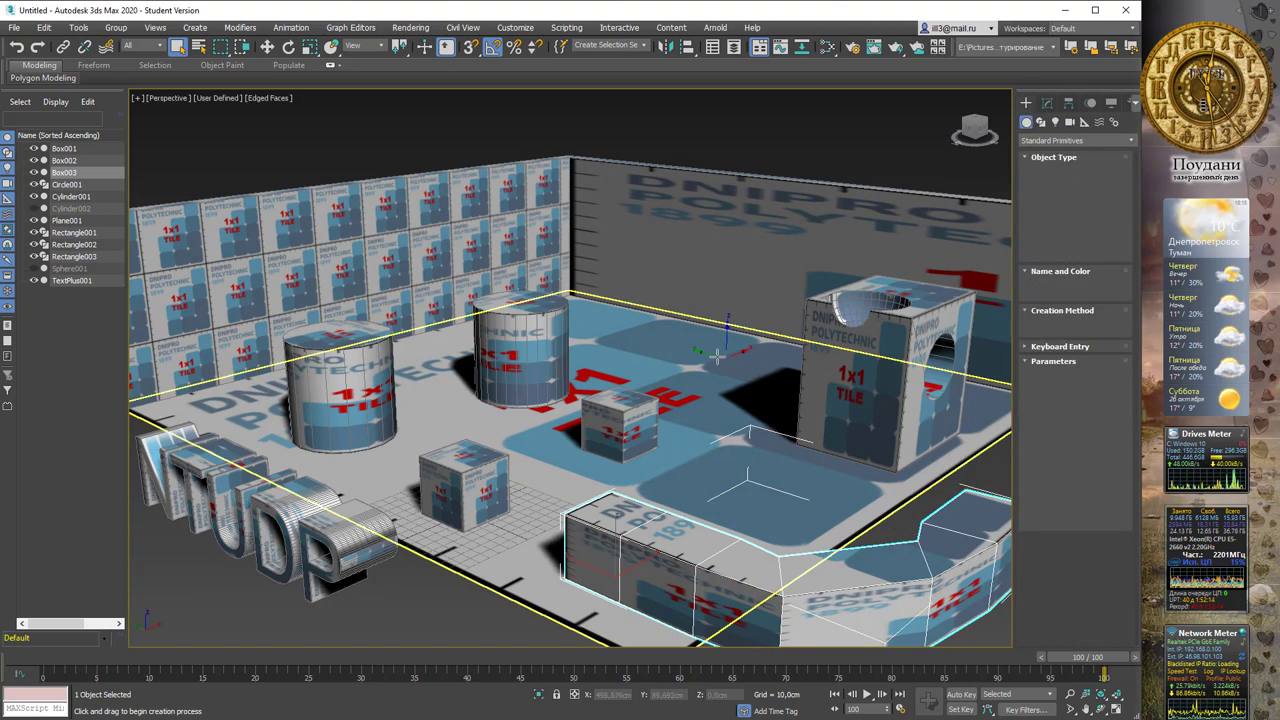
pyautogui.moveTo(686, 350); pyautogui.dragTo(708, 374)
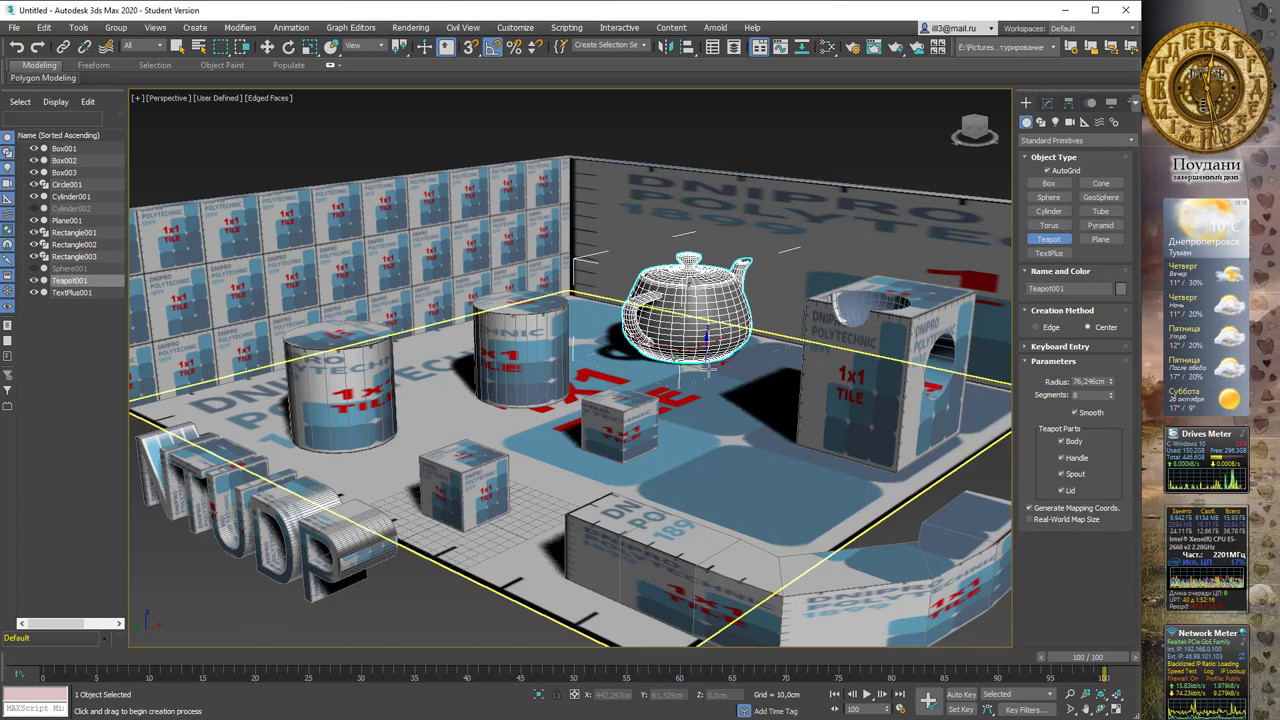
pyautogui.rightClick(690, 322)
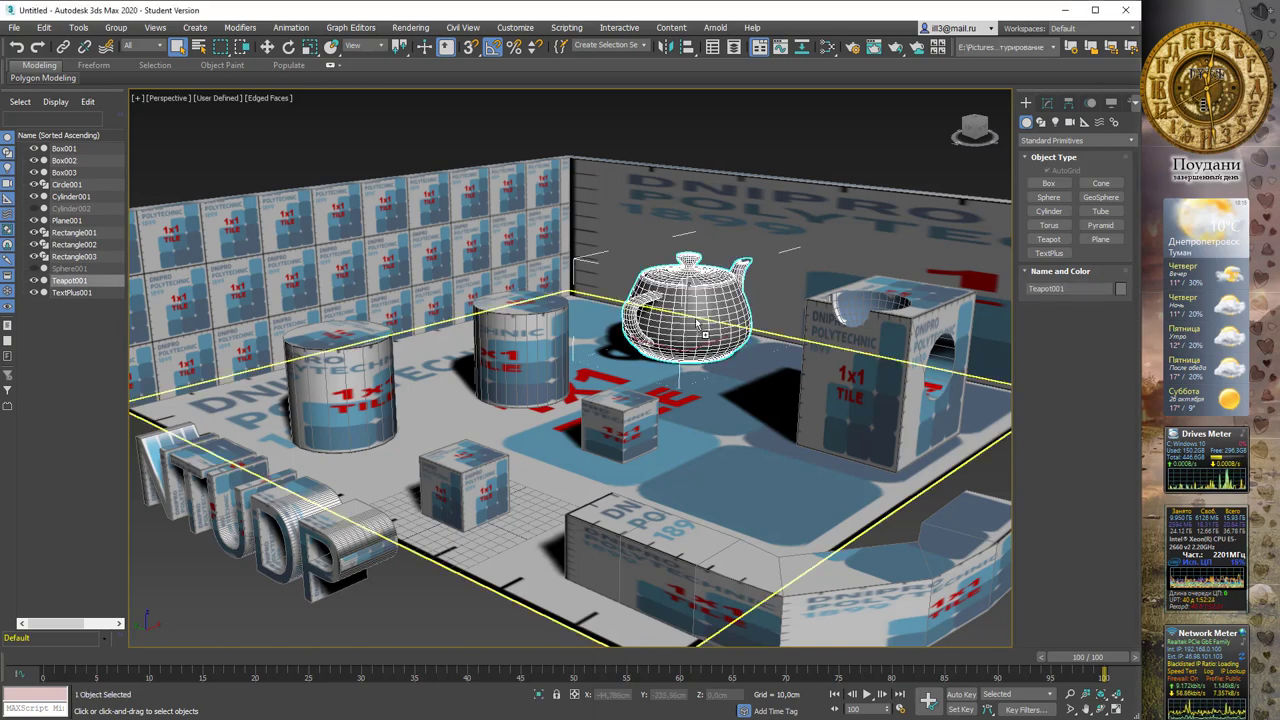
pyautogui.keyDown('alt'); pyautogui.moveTo(703, 332); pyautogui.dragTo(580, 335, button='middle'); pyautogui.keyUp('alt')
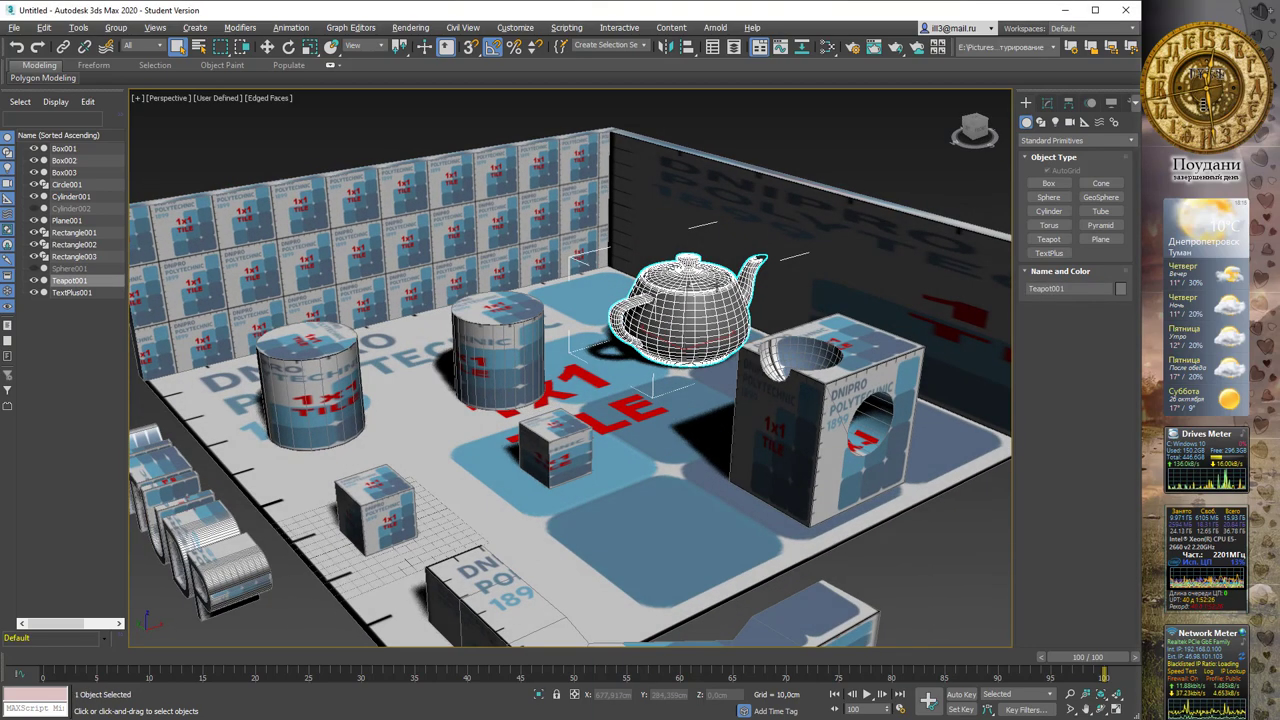
# Assign Material #5 to the teapot from the Slate Material Editor
pyautogui.press('m')
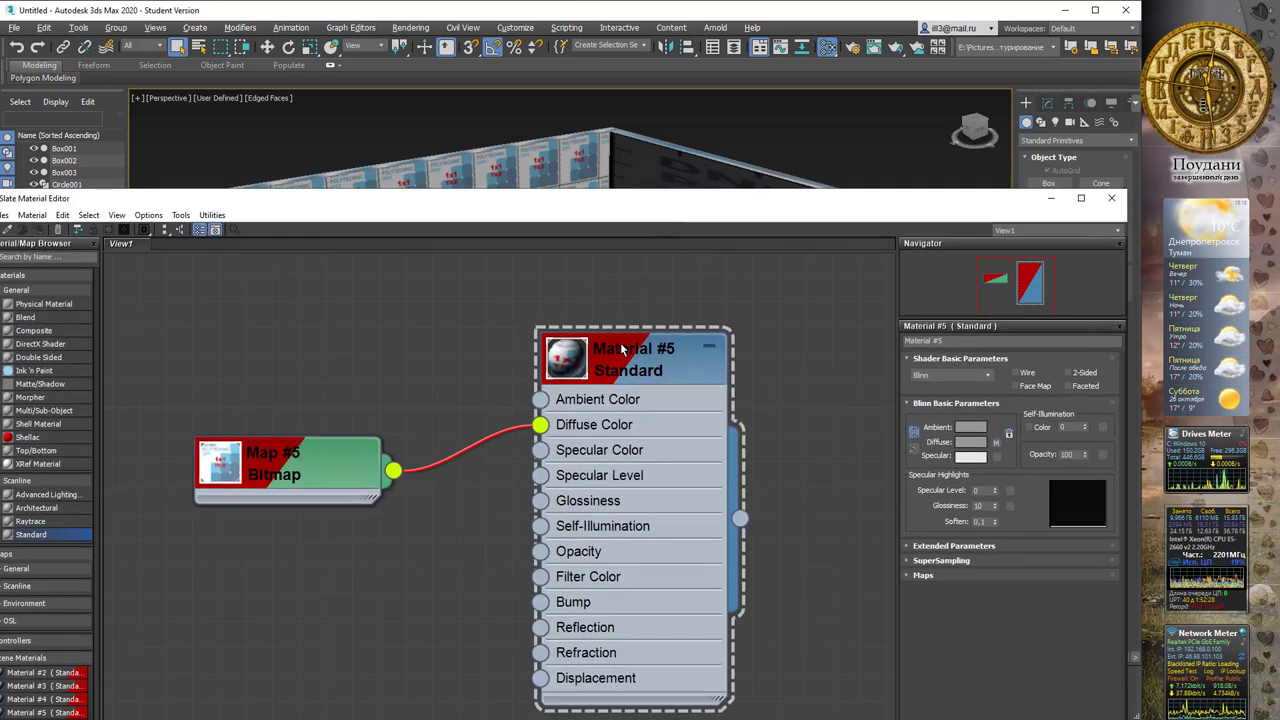
pyautogui.rightClick(622, 348)
pyautogui.click(655, 364)
pyautogui.click(1111, 197)
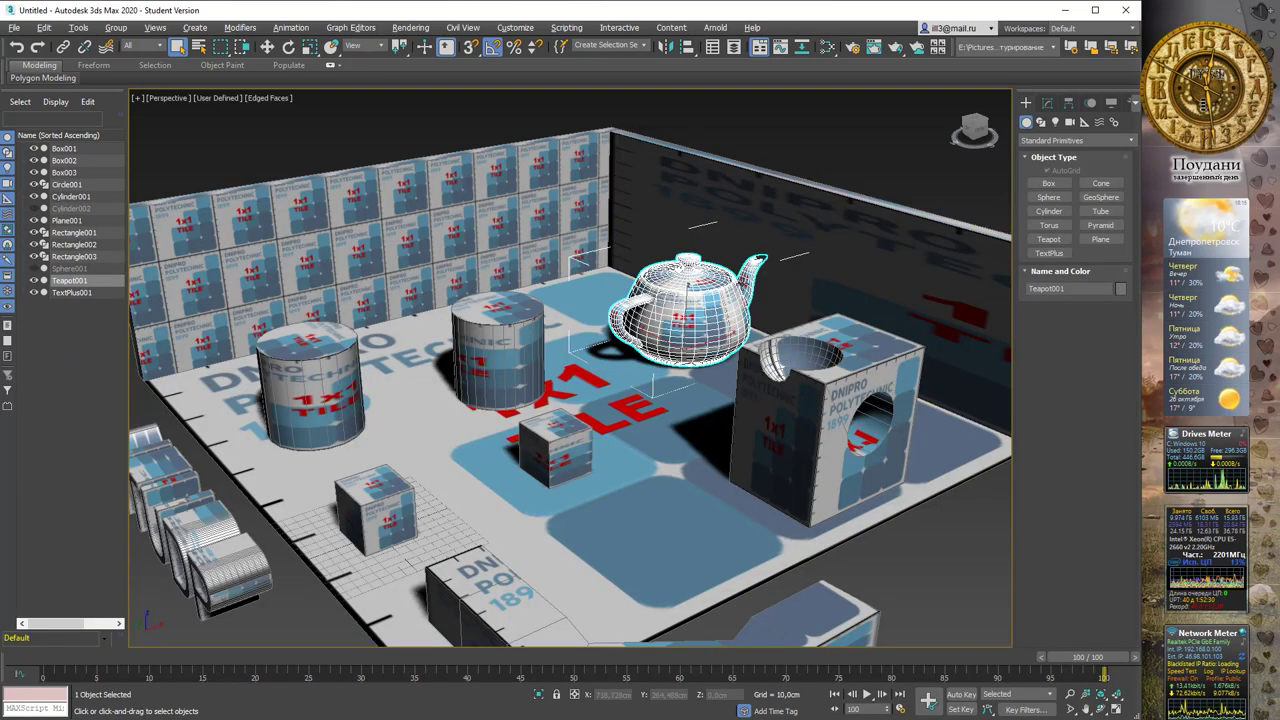
# Turn off Edged Faces, inspect the textured room from several angles, and select the left cylinder
pyautogui.click(811, 158)
pyautogui.press('F4')
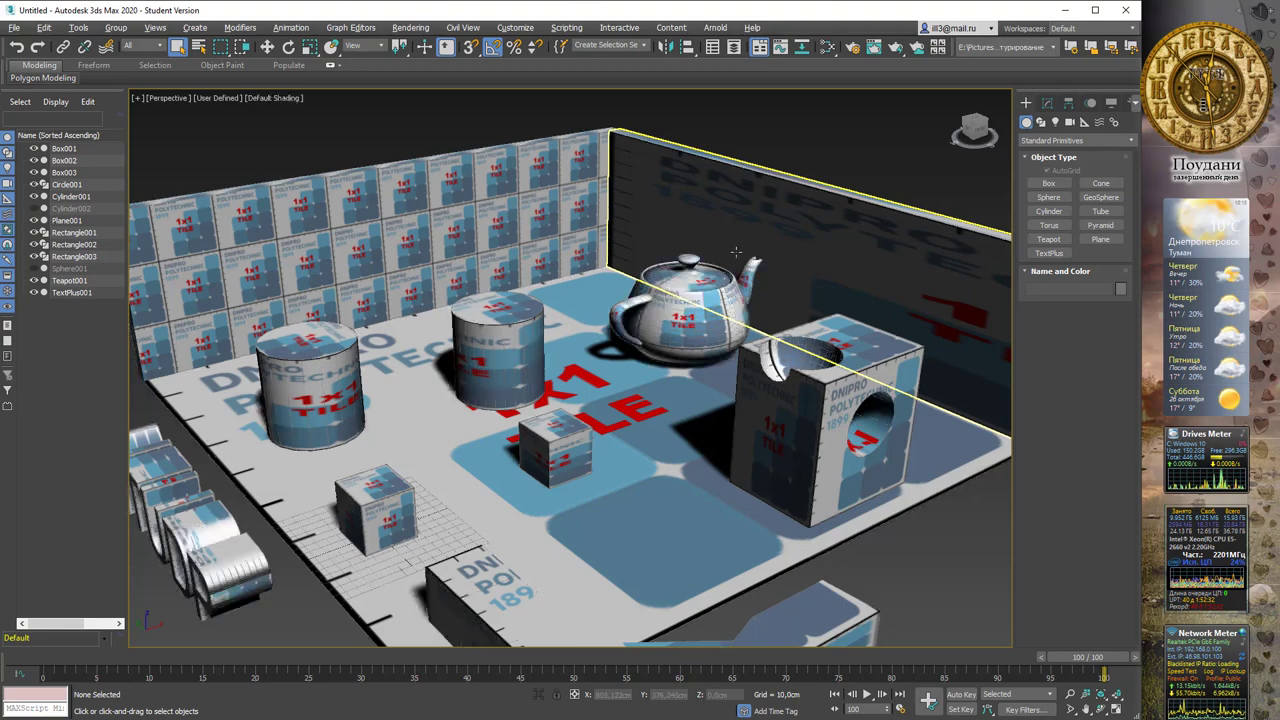
pyautogui.keyDown('alt'); pyautogui.moveTo(736, 252); pyautogui.dragTo(708, 280, button='middle'); pyautogui.keyUp('alt')
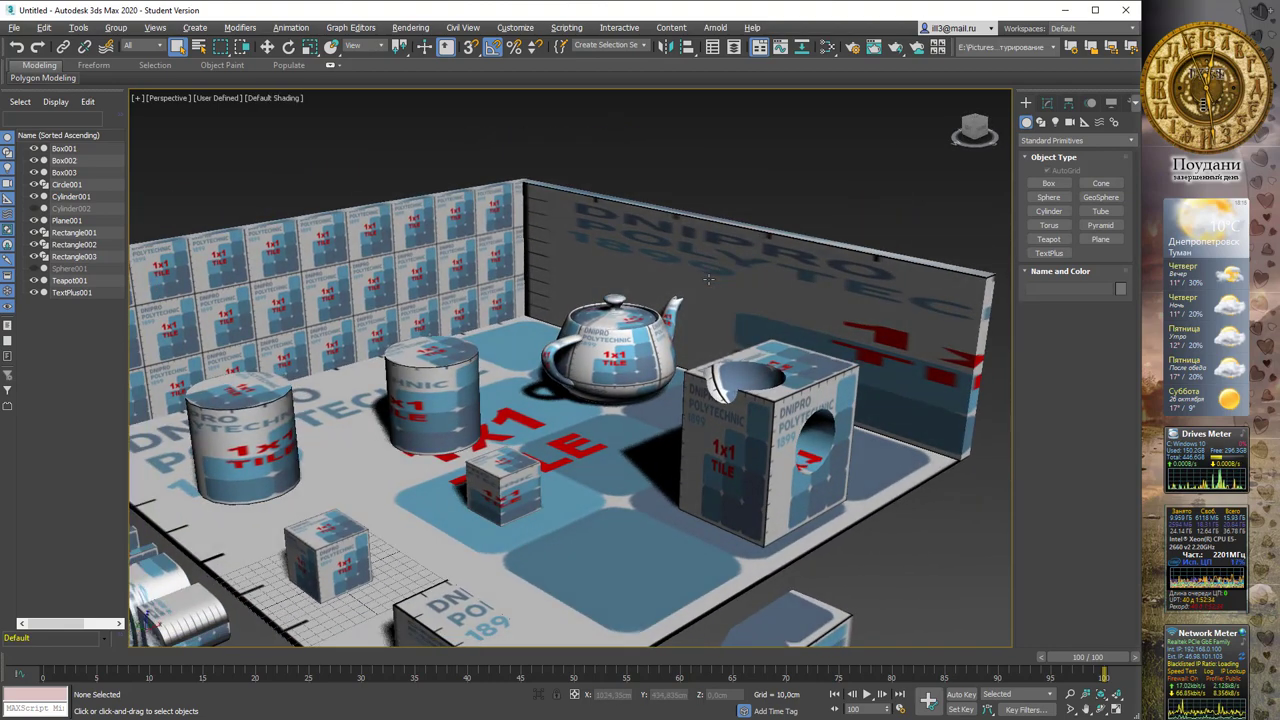
pyautogui.keyDown('alt'); pyautogui.moveTo(640, 320); pyautogui.dragTo(647, 309, button='middle'); pyautogui.keyUp('alt')
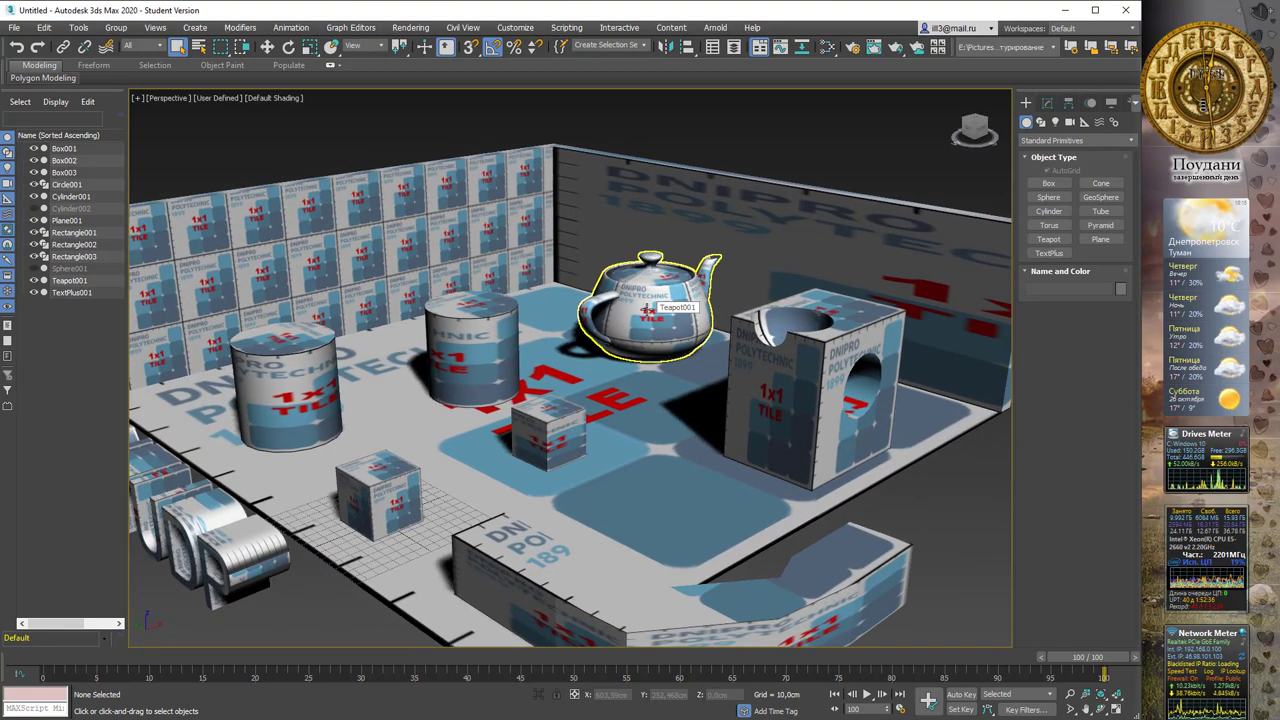
pyautogui.moveTo(680, 210)
pyautogui.keyDown('alt'); pyautogui.mouseDown(button='middle')
pyautogui.moveTo(603, 200)
pyautogui.moveTo(670, 332)
pyautogui.moveTo(470, 350)
pyautogui.moveTo(571, 230)
pyautogui.mouseUp(button='middle'); pyautogui.keyUp('alt')
pyautogui.scroll(3, 587, 377)
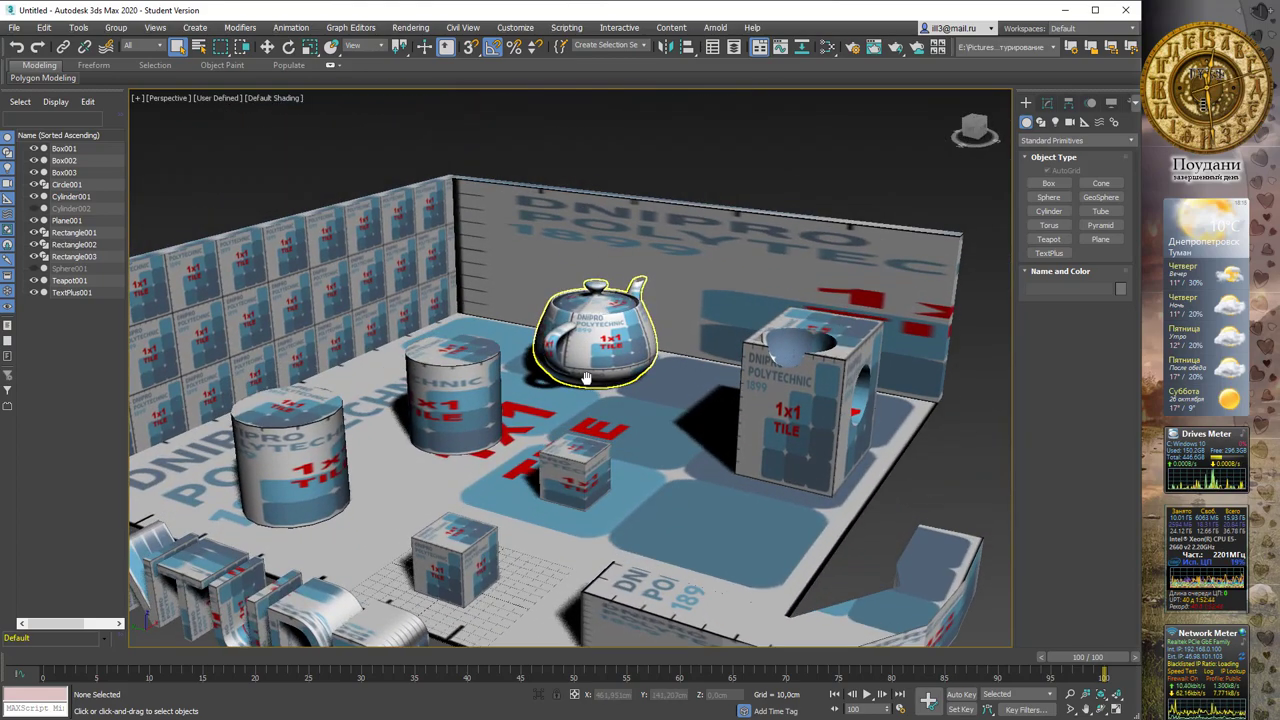
pyautogui.moveTo(587, 377)
pyautogui.keyDown('alt'); pyautogui.mouseDown(button='middle')
pyautogui.moveTo(549, 230)
pyautogui.moveTo(692, 261)
pyautogui.mouseUp(button='middle'); pyautogui.keyUp('alt')
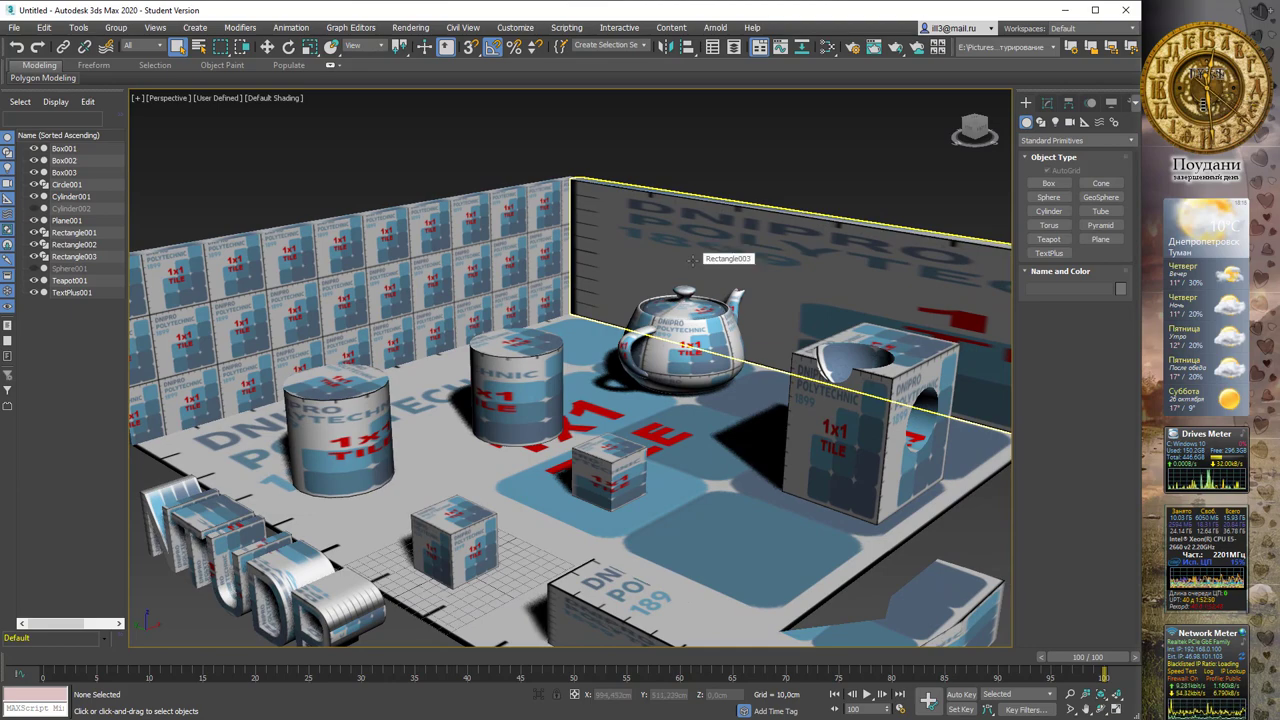
pyautogui.keyDown('alt'); pyautogui.moveTo(692, 260); pyautogui.dragTo(652, 290, button='middle'); pyautogui.keyUp('alt')
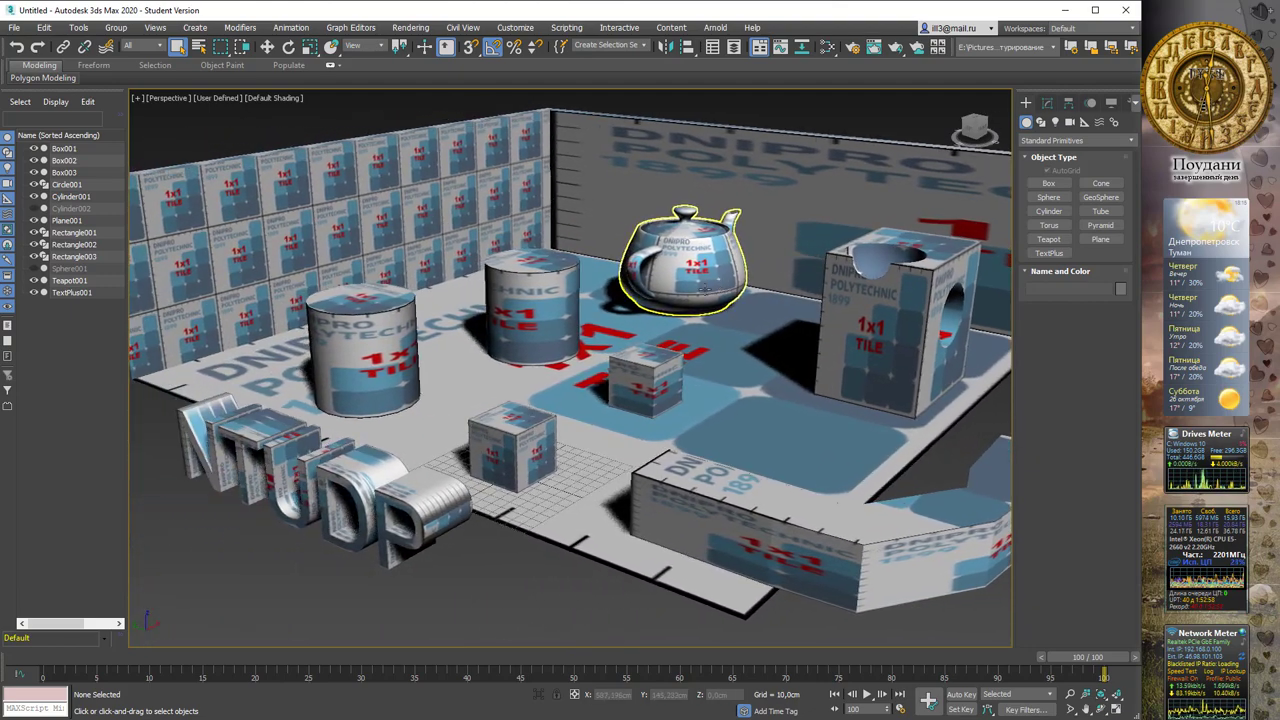
pyautogui.click(379, 335)
pyautogui.moveTo(395, 291)
pyautogui.mouseDown(button='middle')
pyautogui.moveTo(531, 451)
pyautogui.moveTo(627, 478)
pyautogui.moveTo(672, 403)
pyautogui.mouseUp(button='middle')
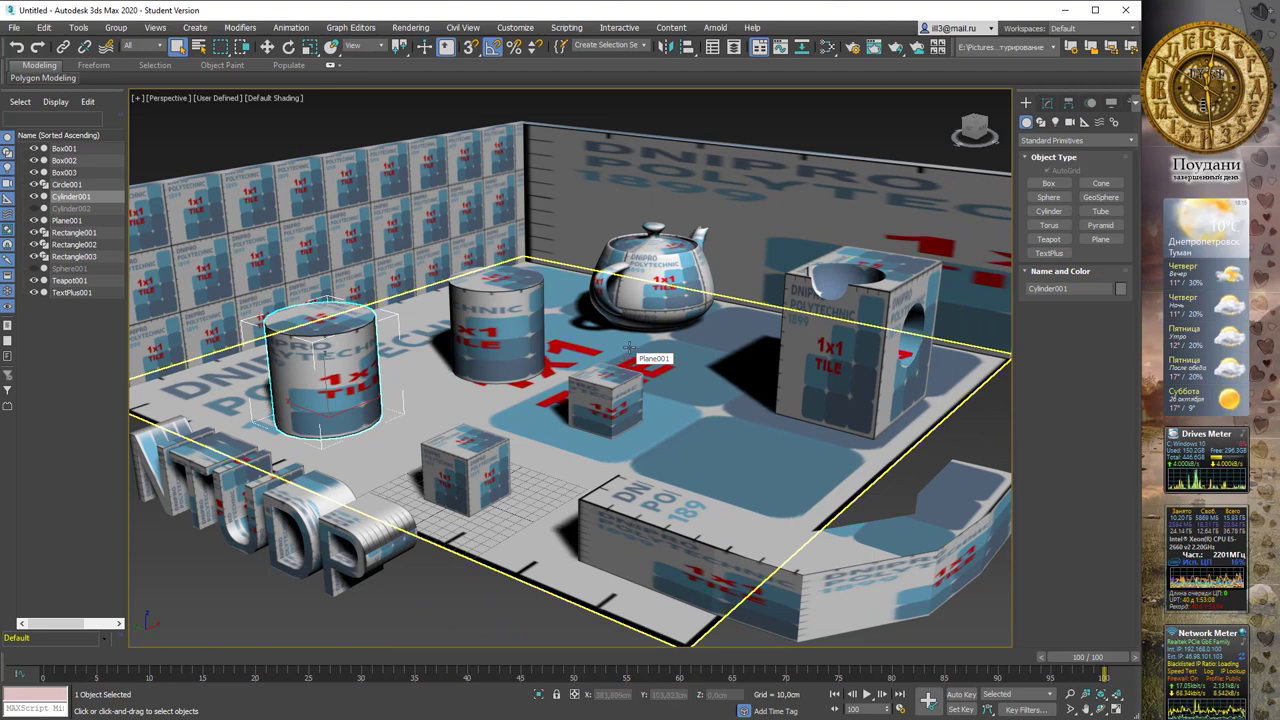
# Arrange the Material #5 and Map #5 nodes and bring up Map #5's bitmap settings
pyautogui.press('m')
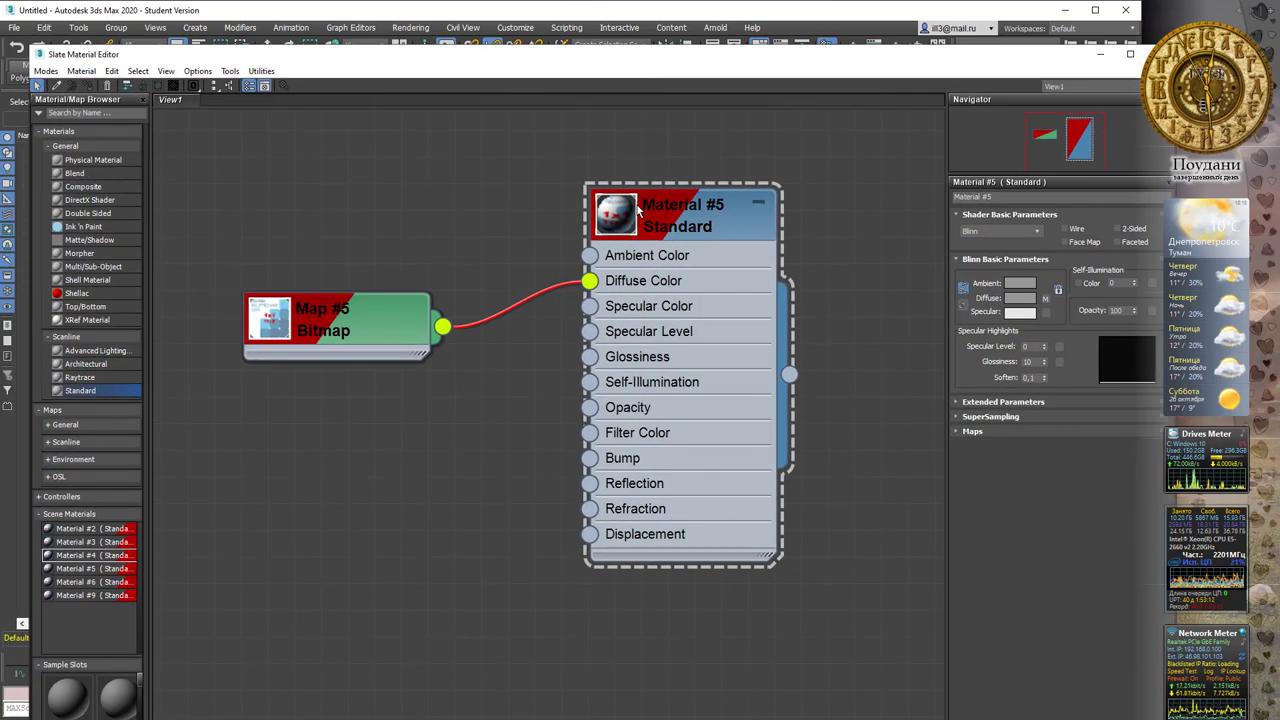
pyautogui.moveTo(637, 206); pyautogui.dragTo(664, 179)
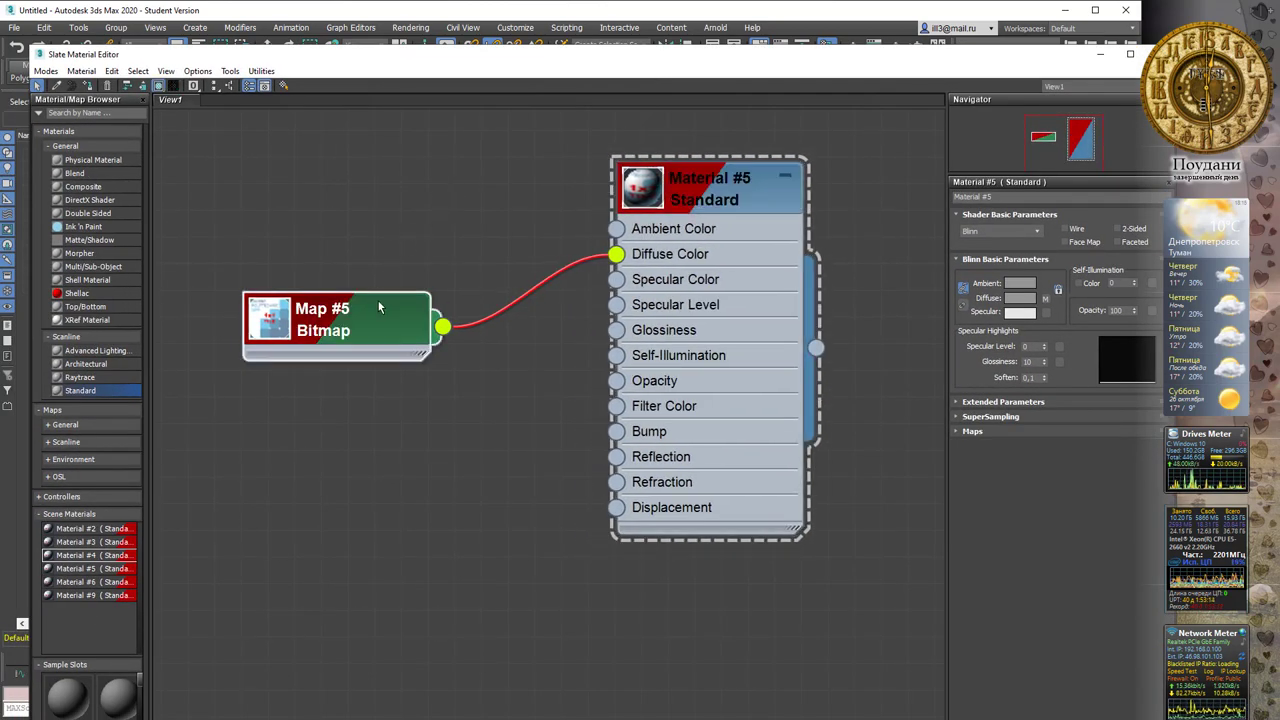
pyautogui.moveTo(372, 295); pyautogui.dragTo(426, 242)
pyautogui.doubleClick(314, 266)
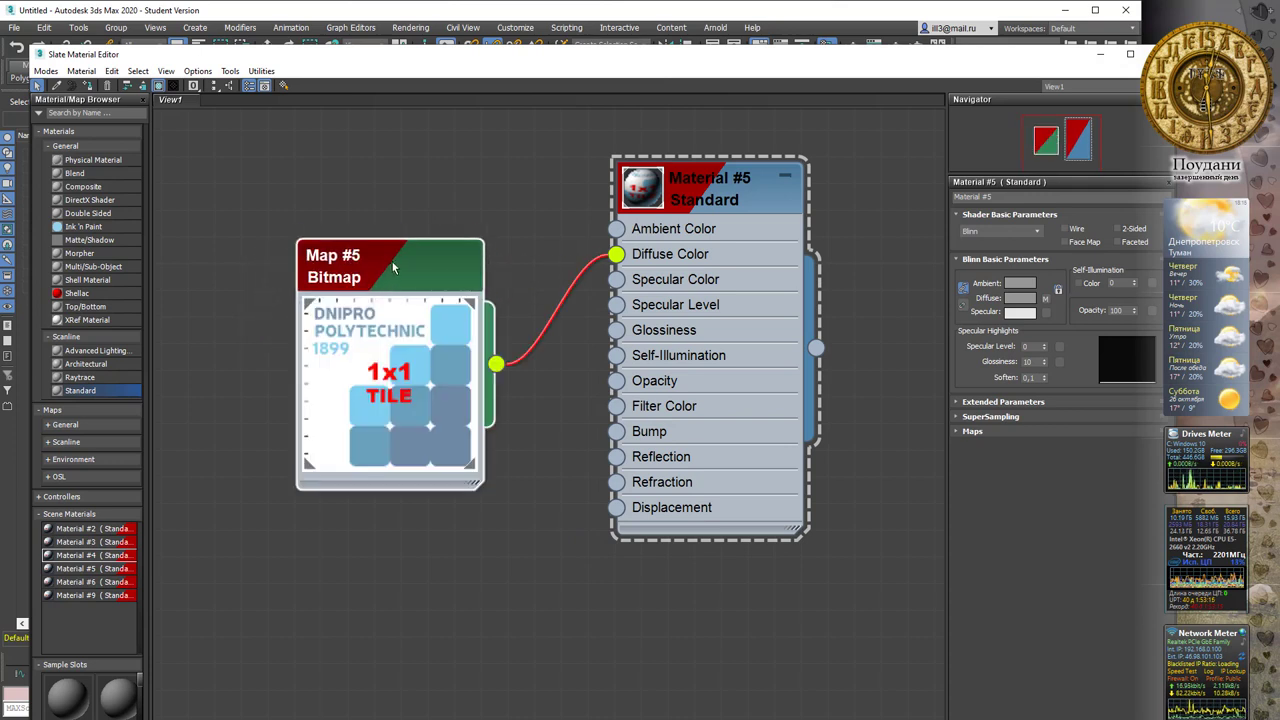
pyautogui.moveTo(409, 348); pyautogui.dragTo(352, 268)
pyautogui.moveTo(350, 201); pyautogui.dragTo(378, 180)
pyautogui.click(377, 180)
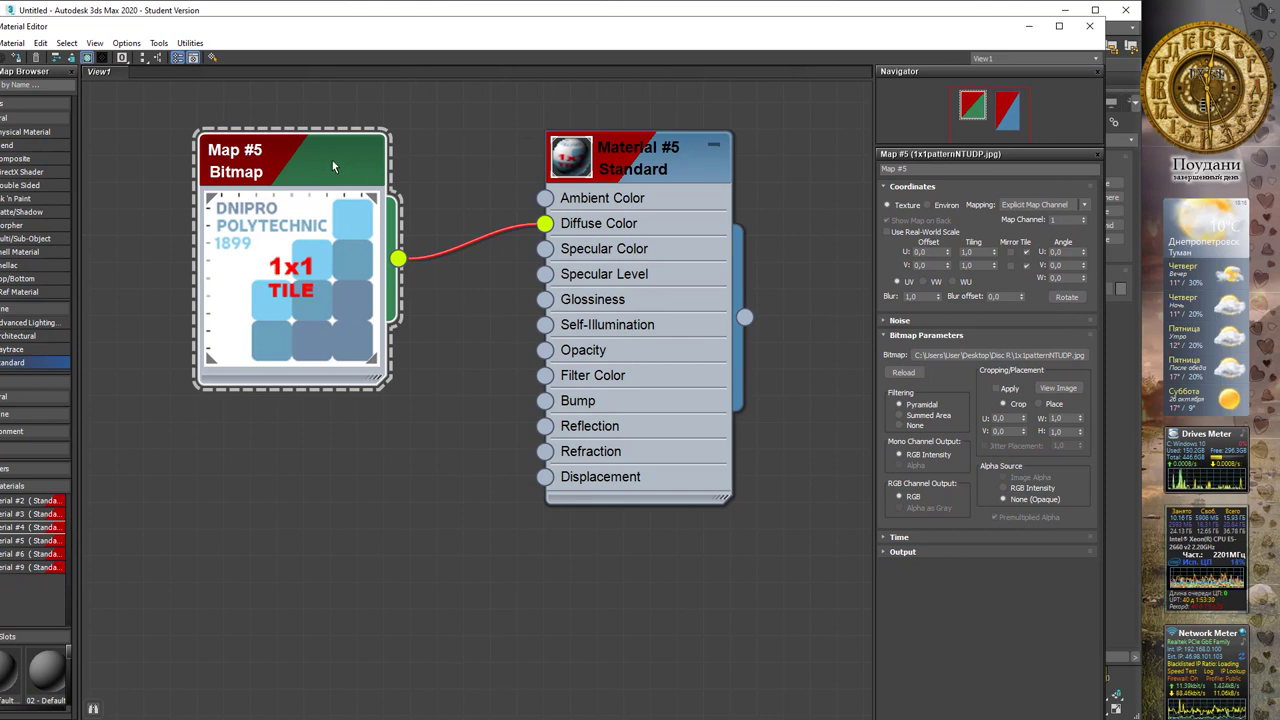
# Turn on Use Real-World Scale with a 25 cm width and height for Map #5
pyautogui.click(918, 233)
pyautogui.write('25')
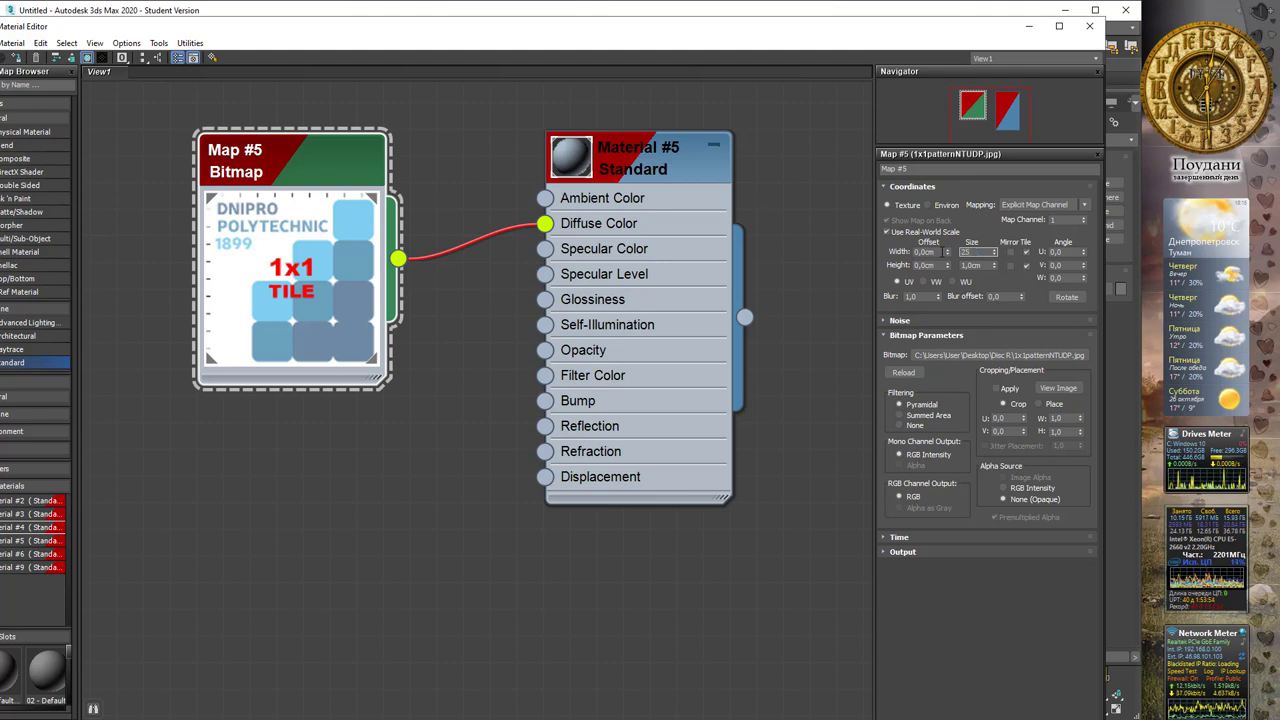
pyautogui.press('Tab')
pyautogui.write('25')
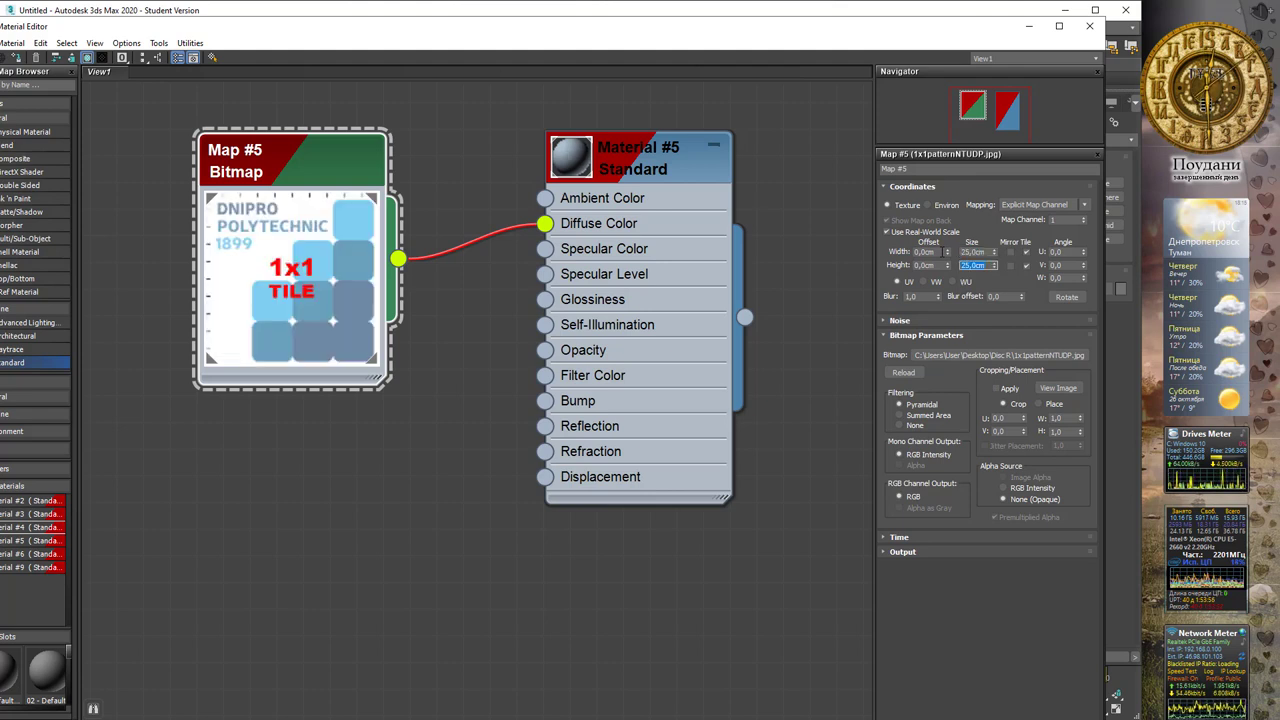
pyautogui.doubleClick(571, 157)
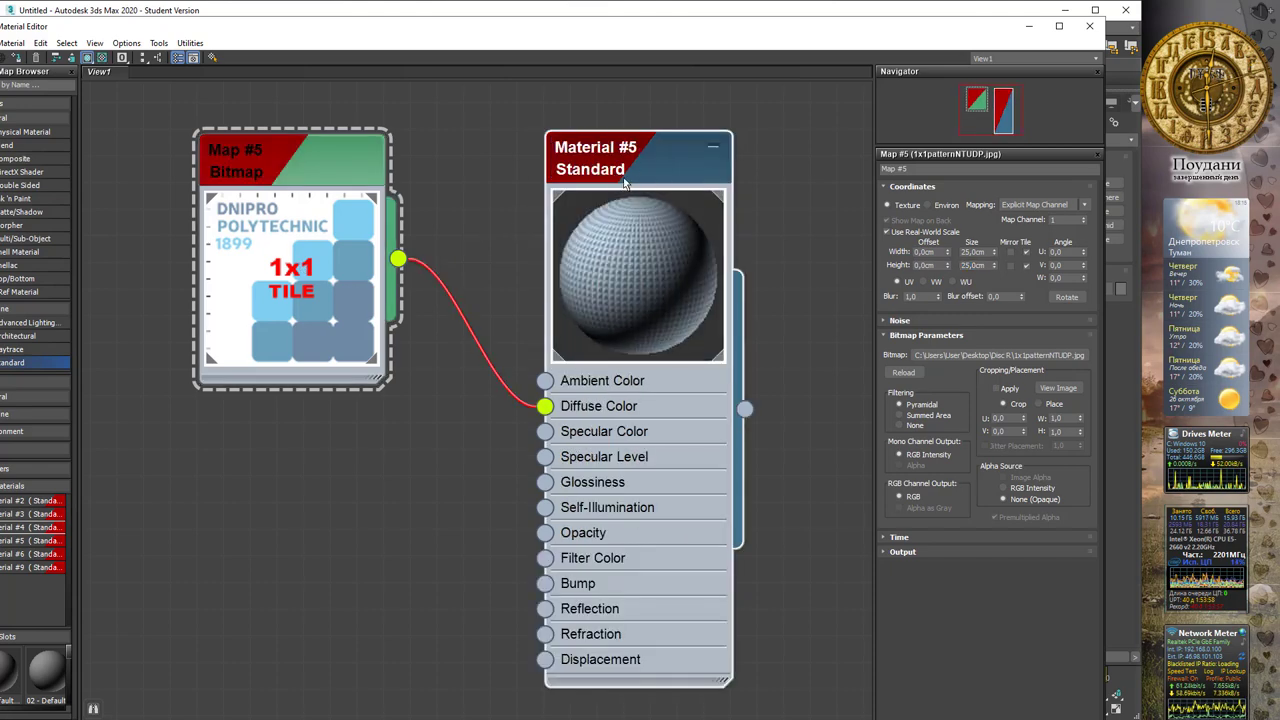
pyautogui.moveTo(645, 170); pyautogui.dragTo(642, 136)
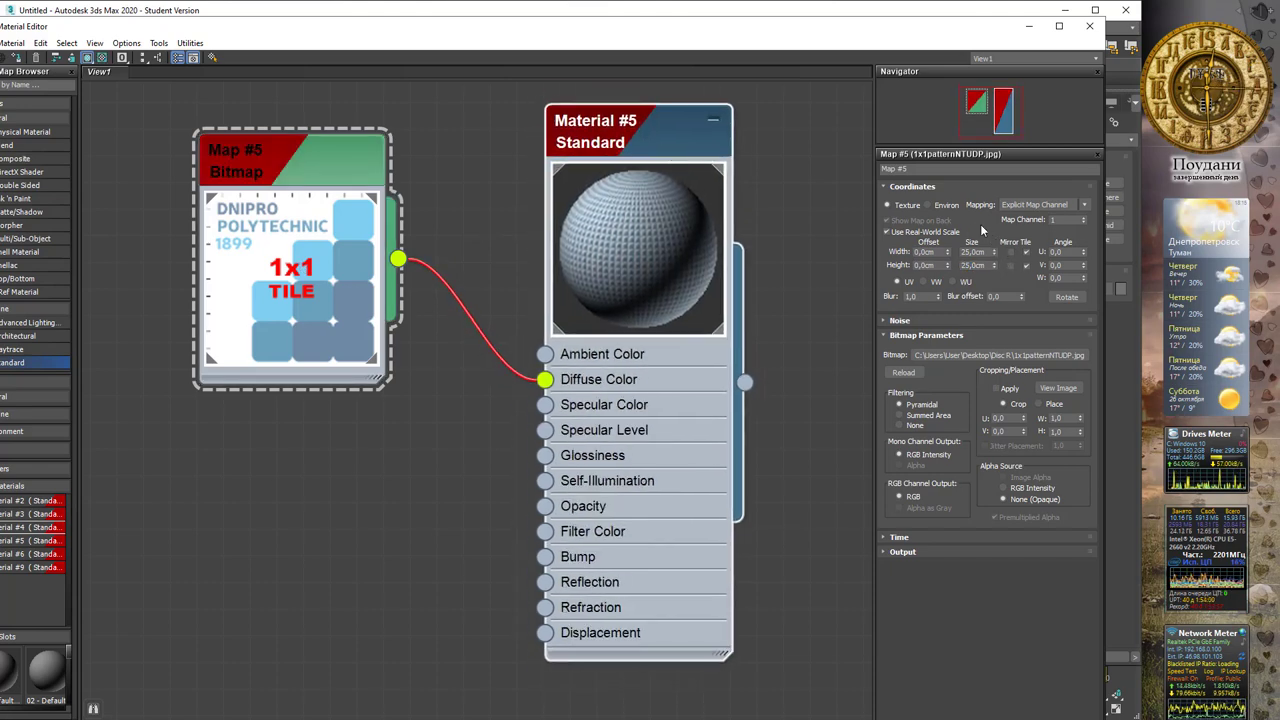
pyautogui.click(1090, 27)
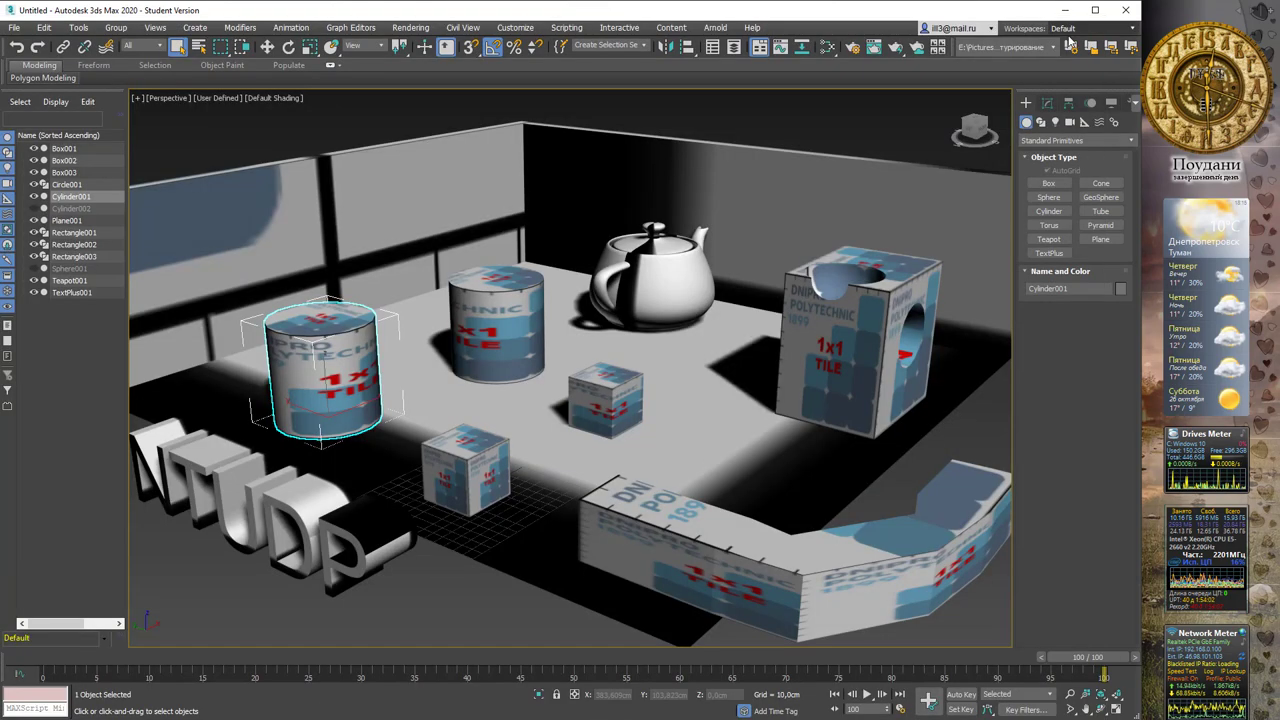
pyautogui.click(842, 302)
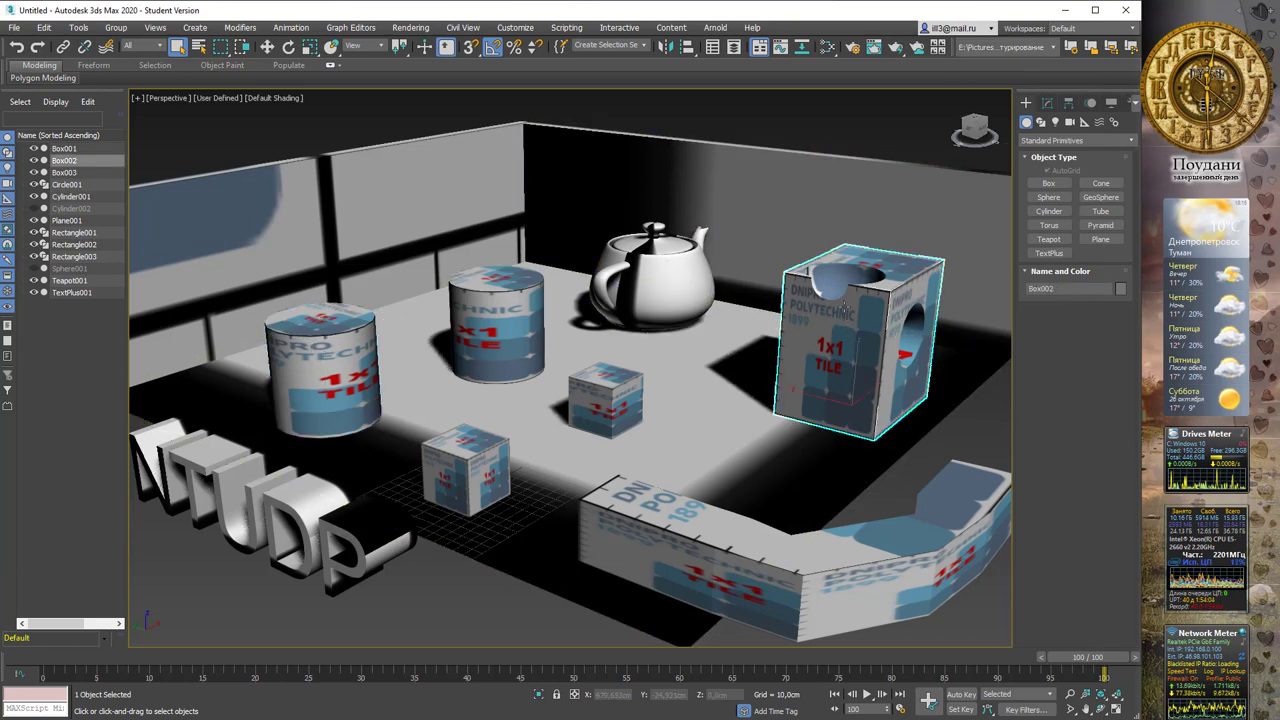
pyautogui.rightClick(845, 307)
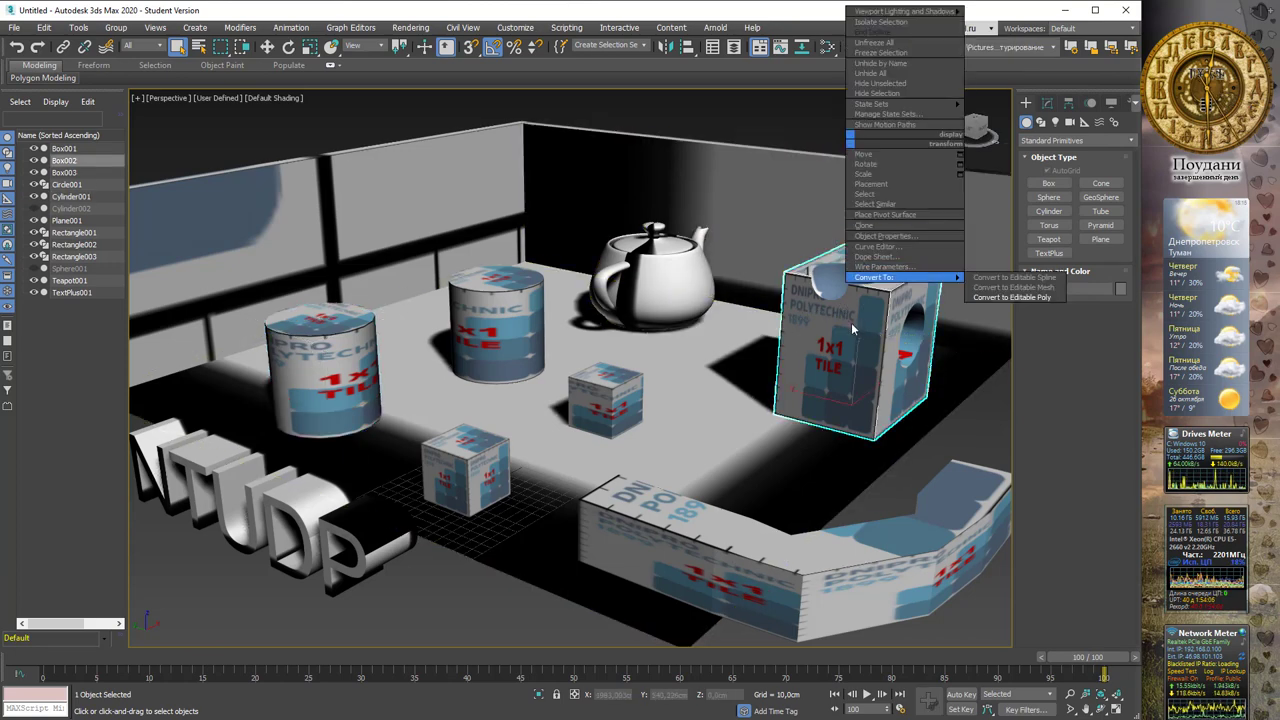
pyautogui.click(842, 313)
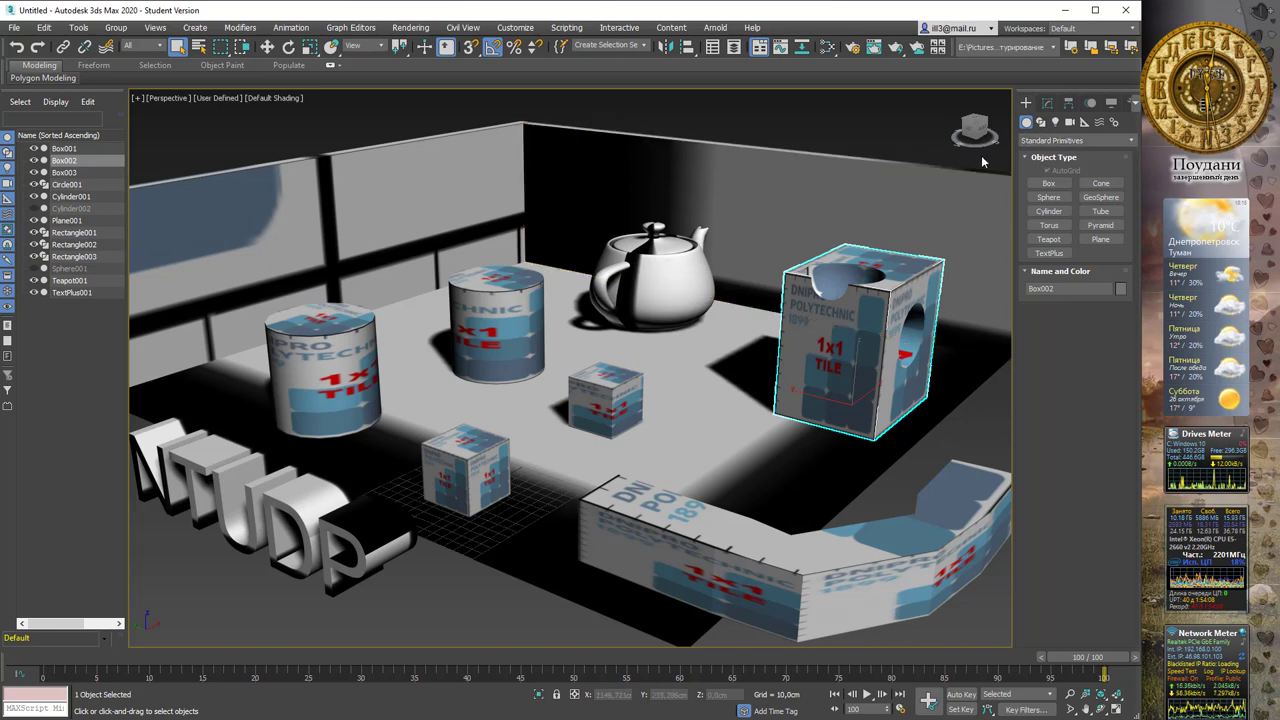
pyautogui.click(1055, 104)
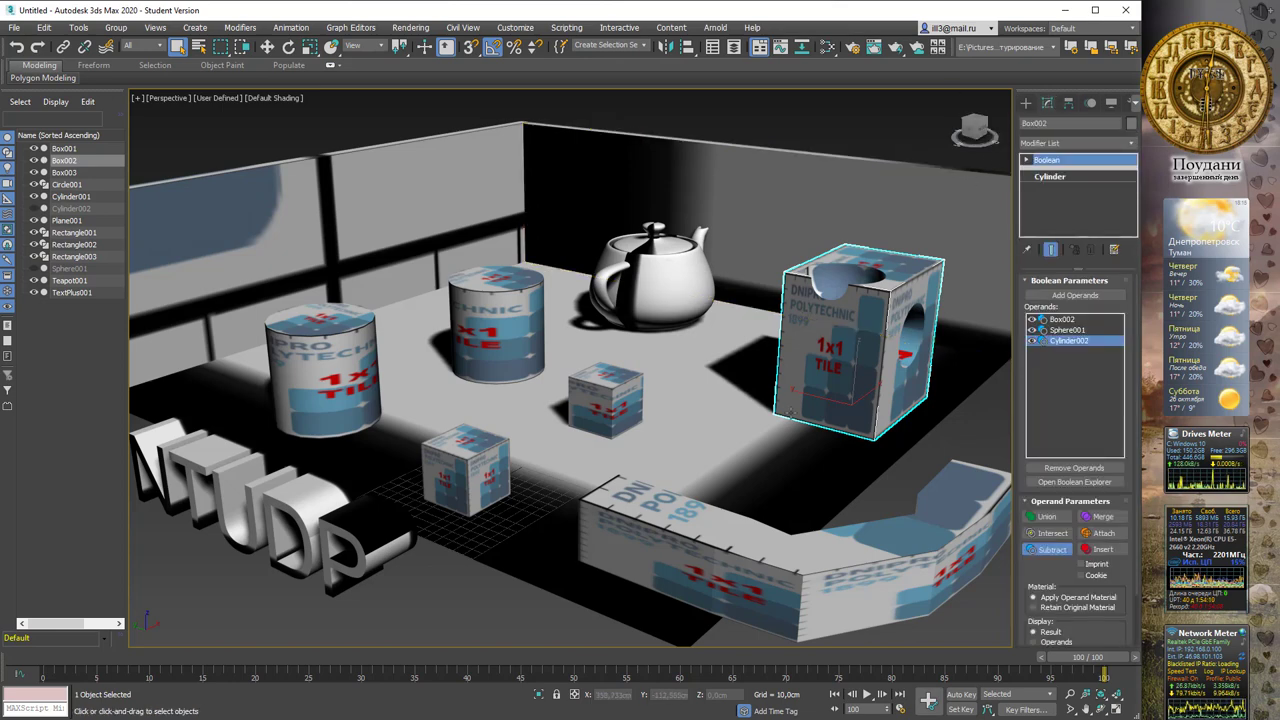
pyautogui.click(686, 534)
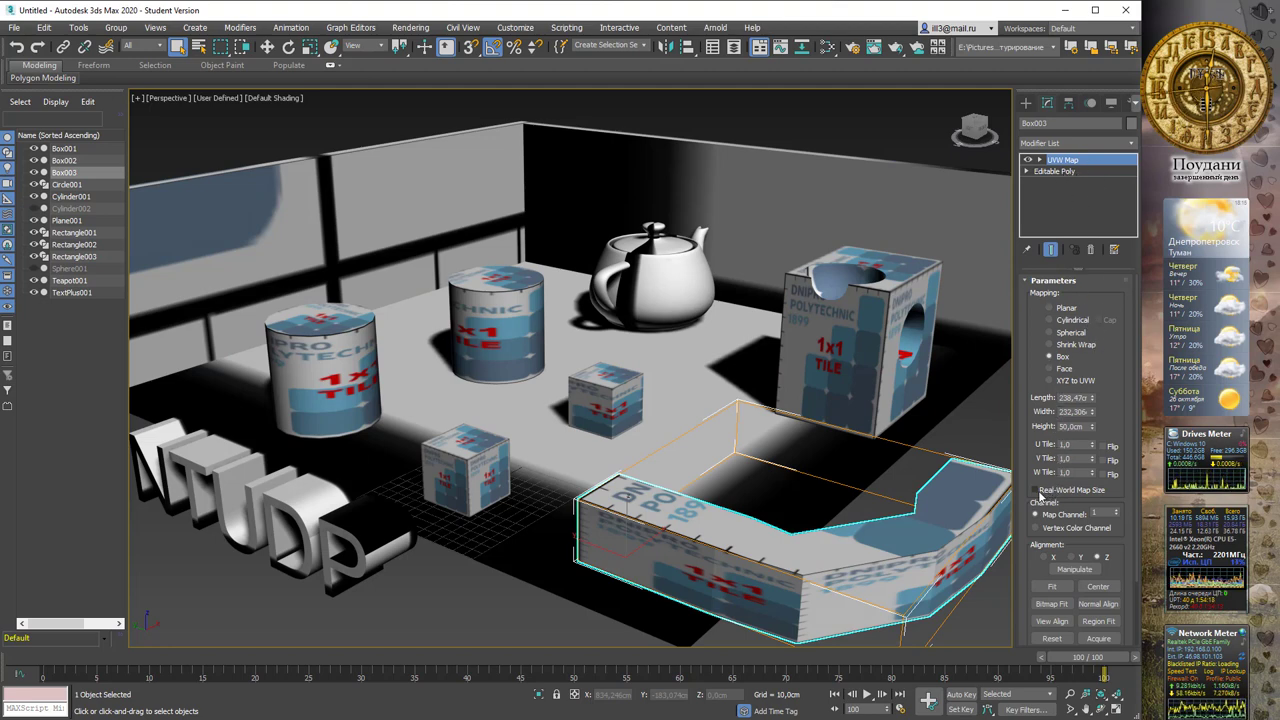
pyautogui.click(1040, 491)
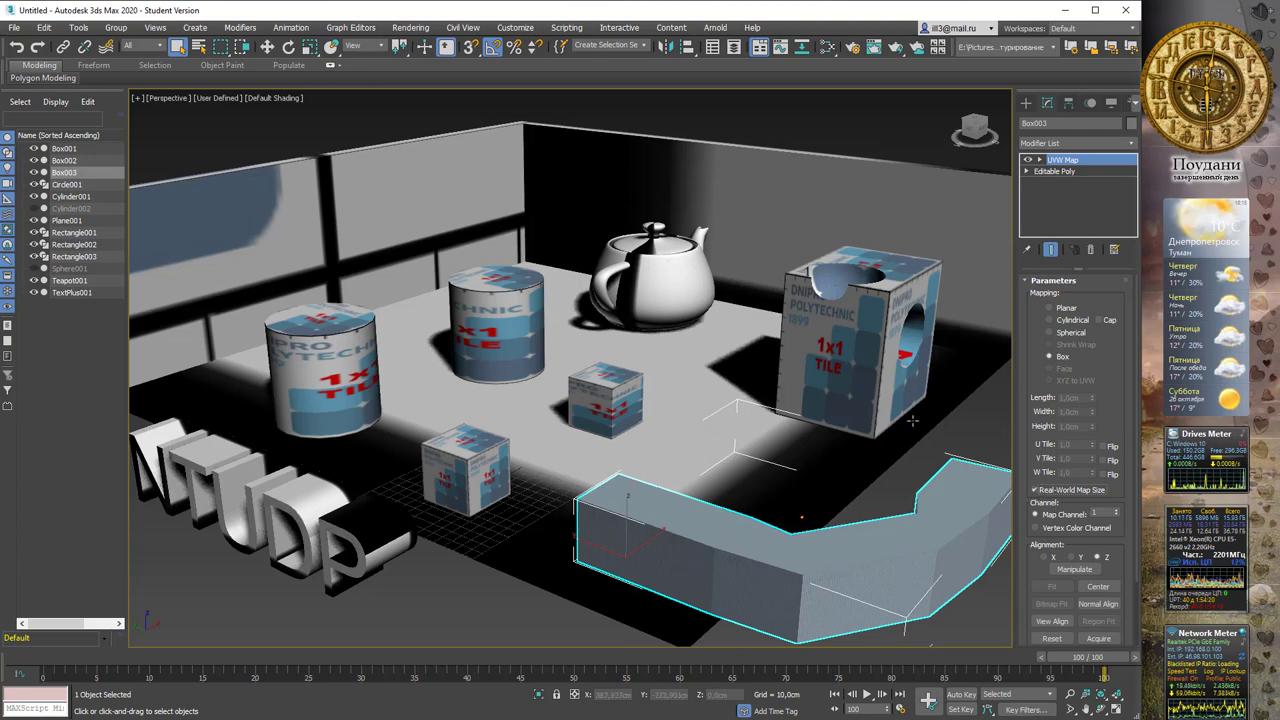
pyautogui.moveTo(850, 330)
pyautogui.keyDown('alt'); pyautogui.mouseDown(button='middle')
pyautogui.moveTo(771, 384)
pyautogui.moveTo(803, 463)
pyautogui.mouseUp(button='middle'); pyautogui.keyUp('alt')
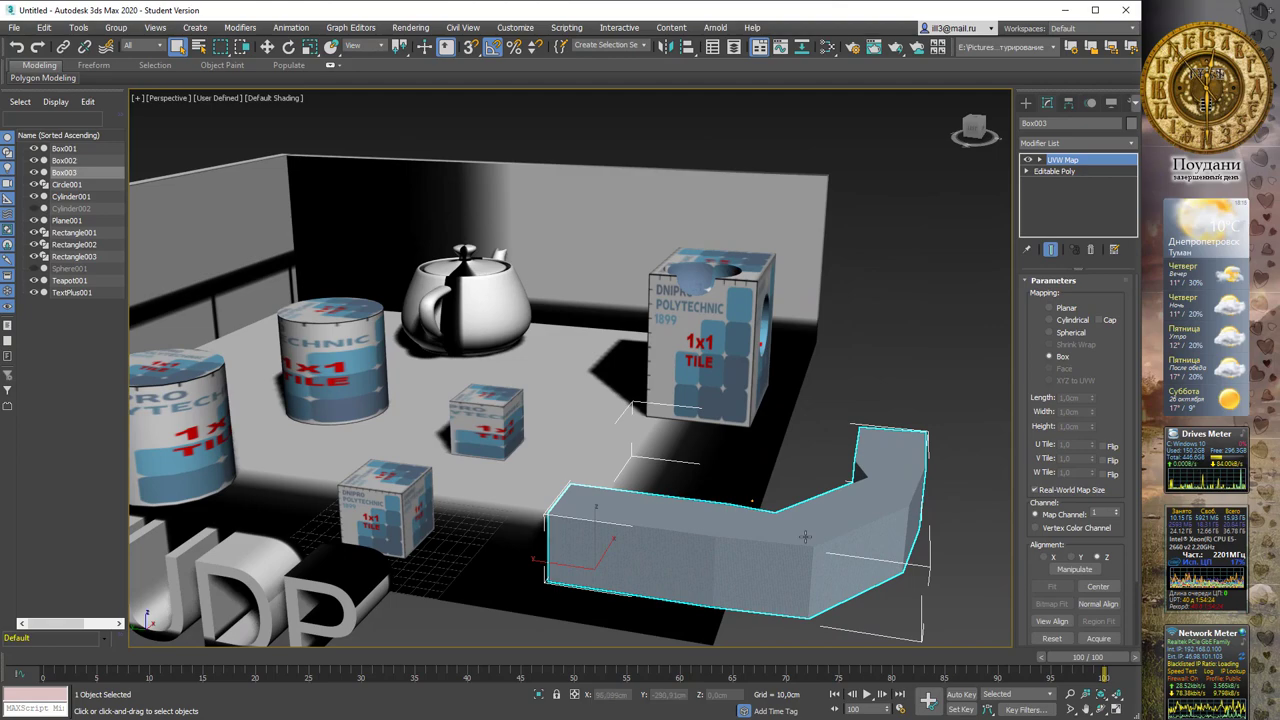
pyautogui.scroll(2, 805, 537)
pyautogui.scroll(2, 805, 537)
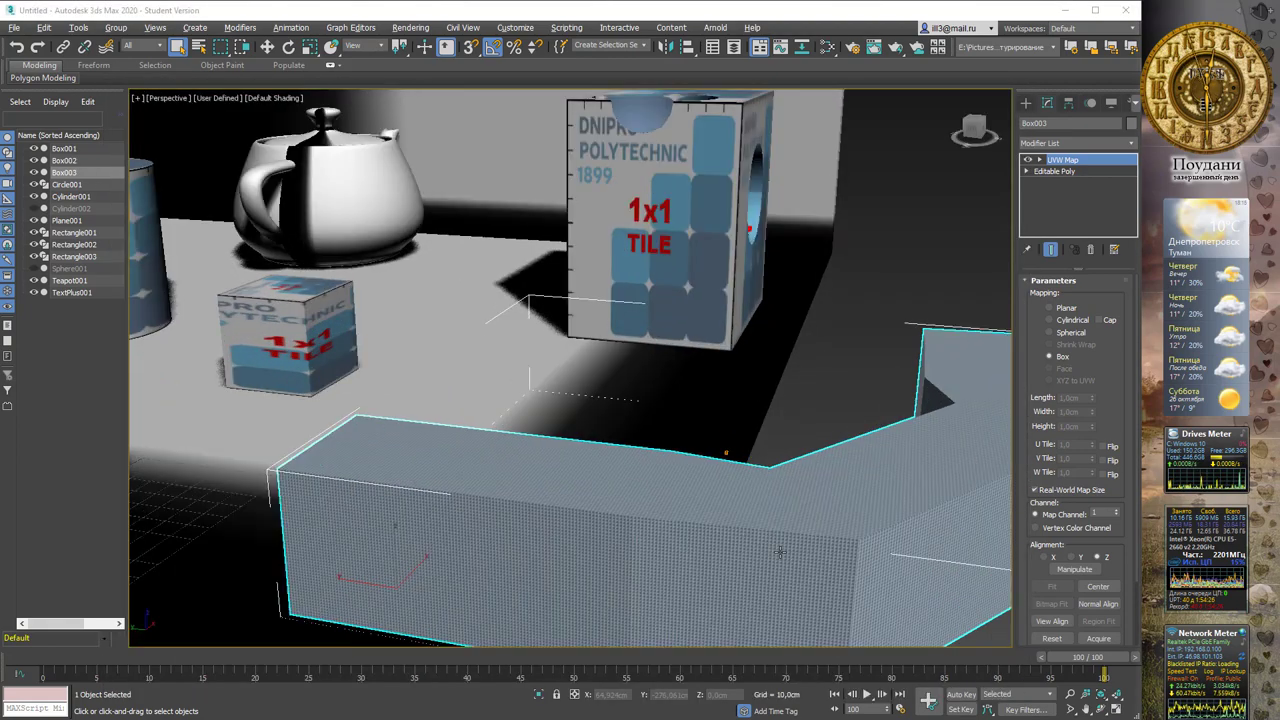
pyautogui.scroll(2, 805, 537)
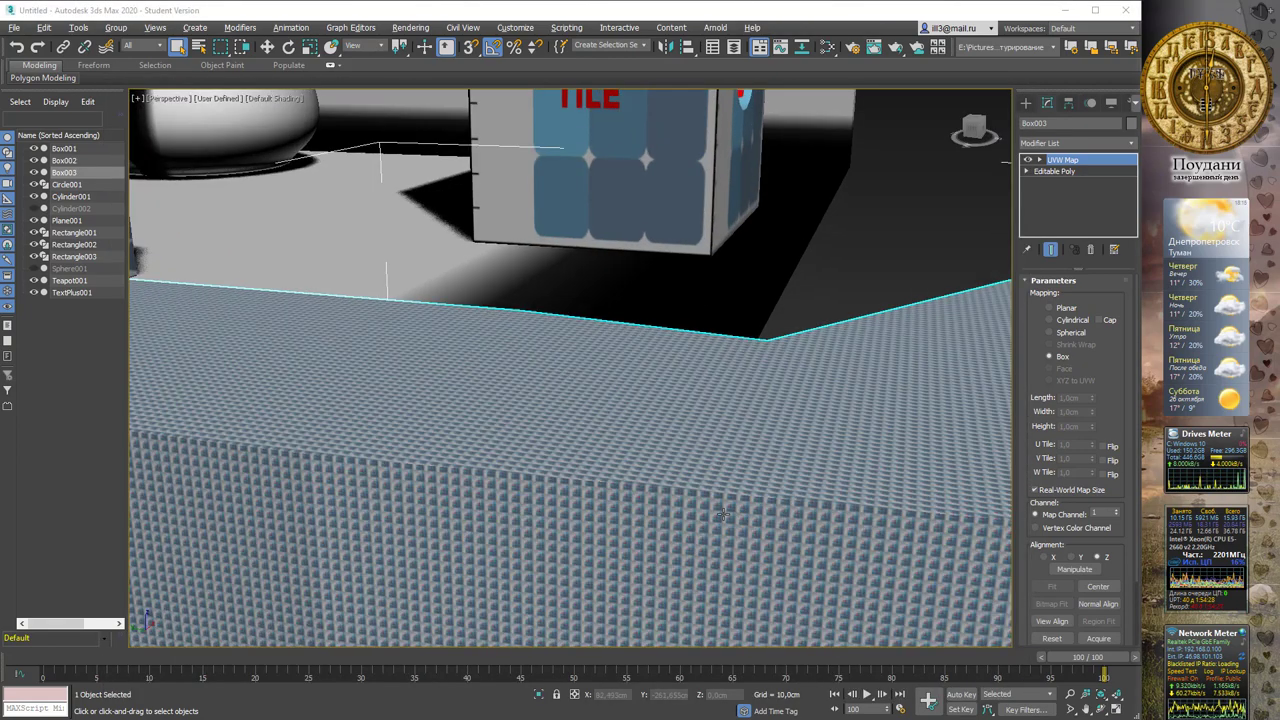
pyautogui.scroll(-5, 732, 480)
pyautogui.scroll(2, 732, 480)
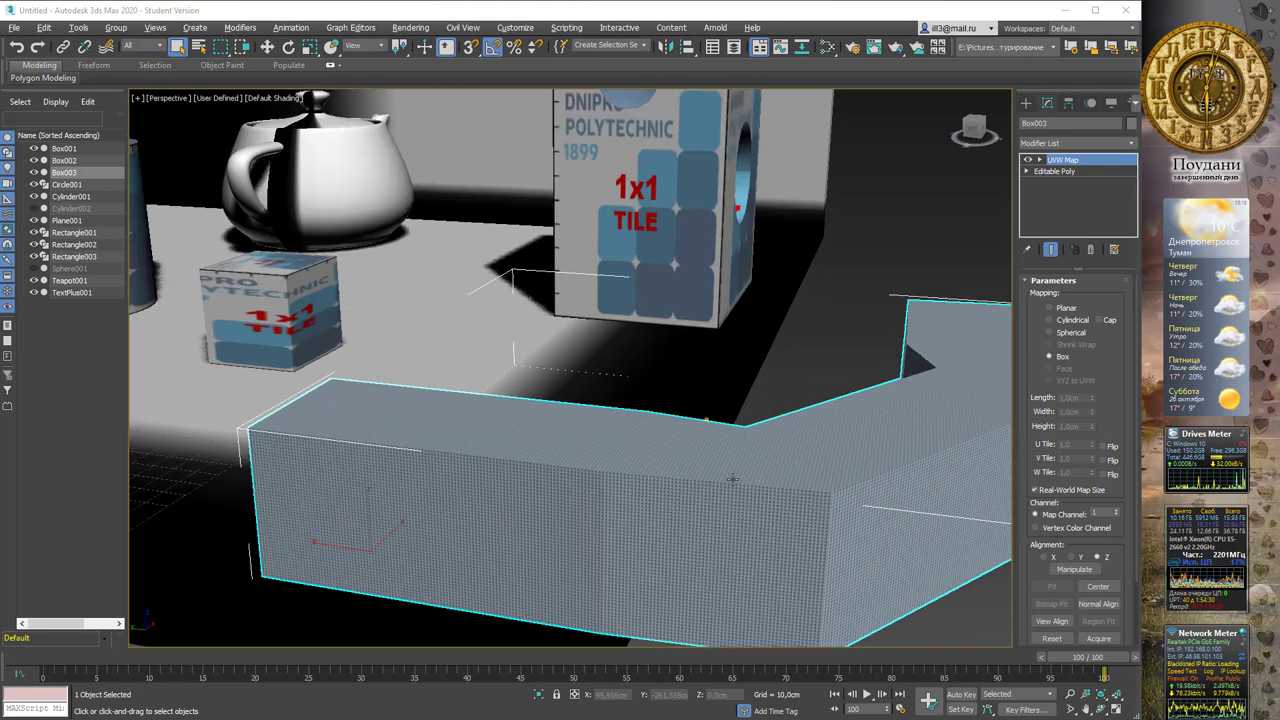
pyautogui.scroll(2, 732, 480)
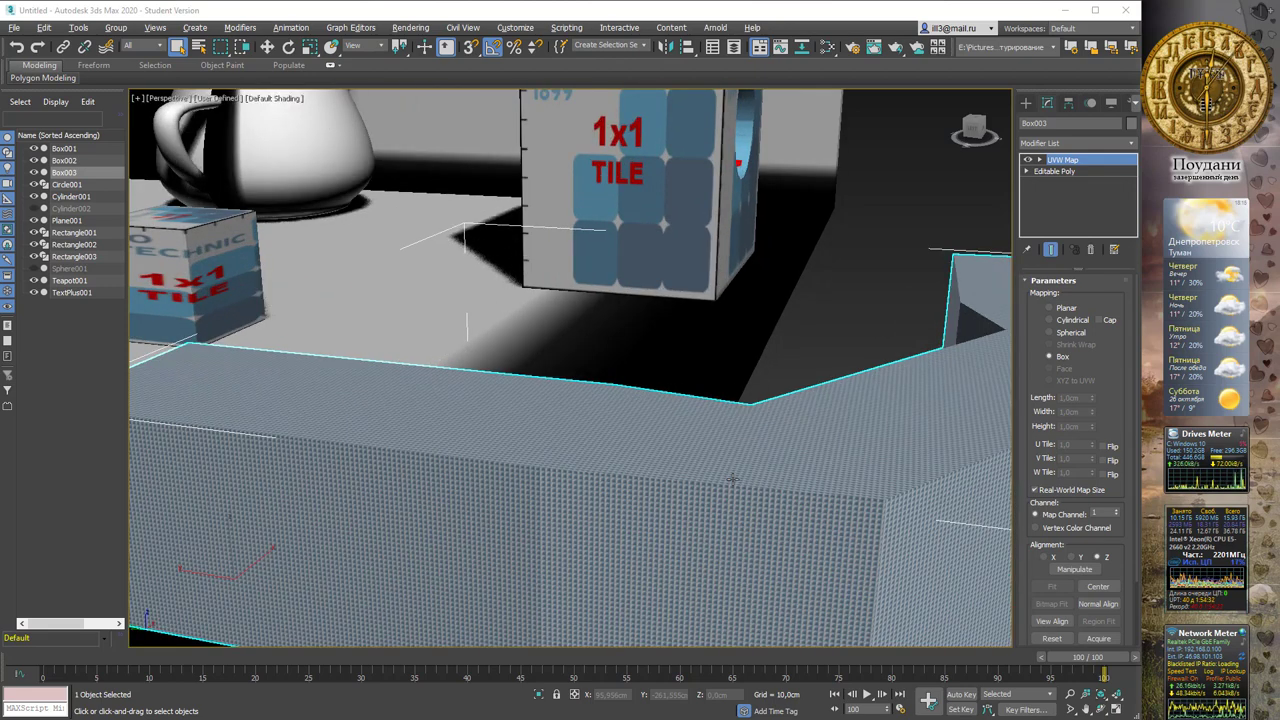
pyautogui.scroll(-2, 732, 480)
pyautogui.scroll(-2, 732, 480)
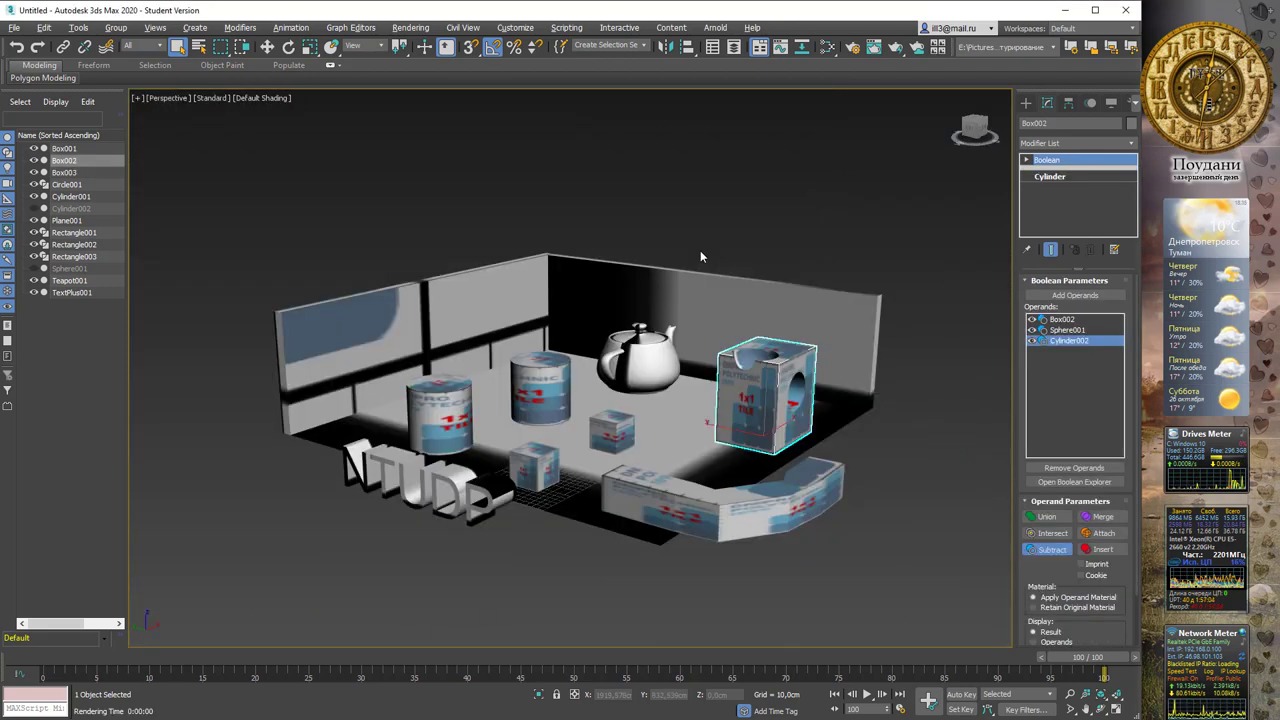
# Select all objects and add one UVW Map modifier with Box mapping and Real-World Map Size
pyautogui.hotkey('ctrl', 'a')
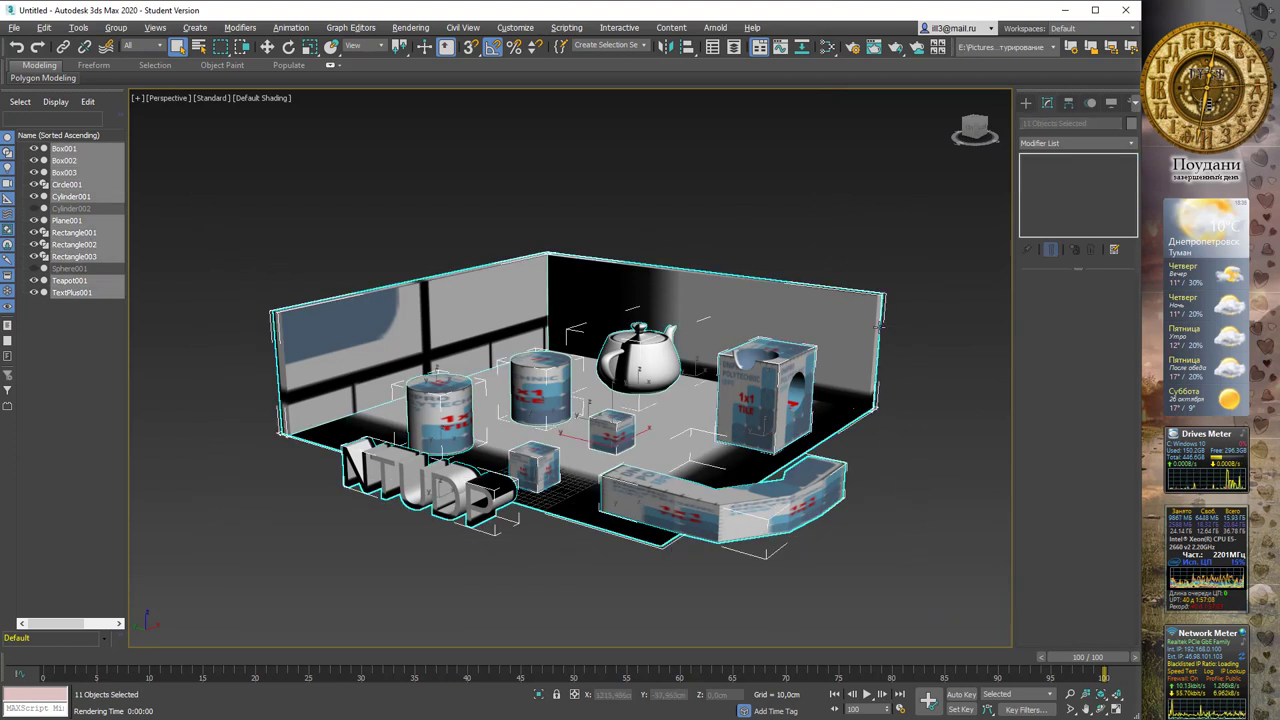
pyautogui.click(1124, 142)
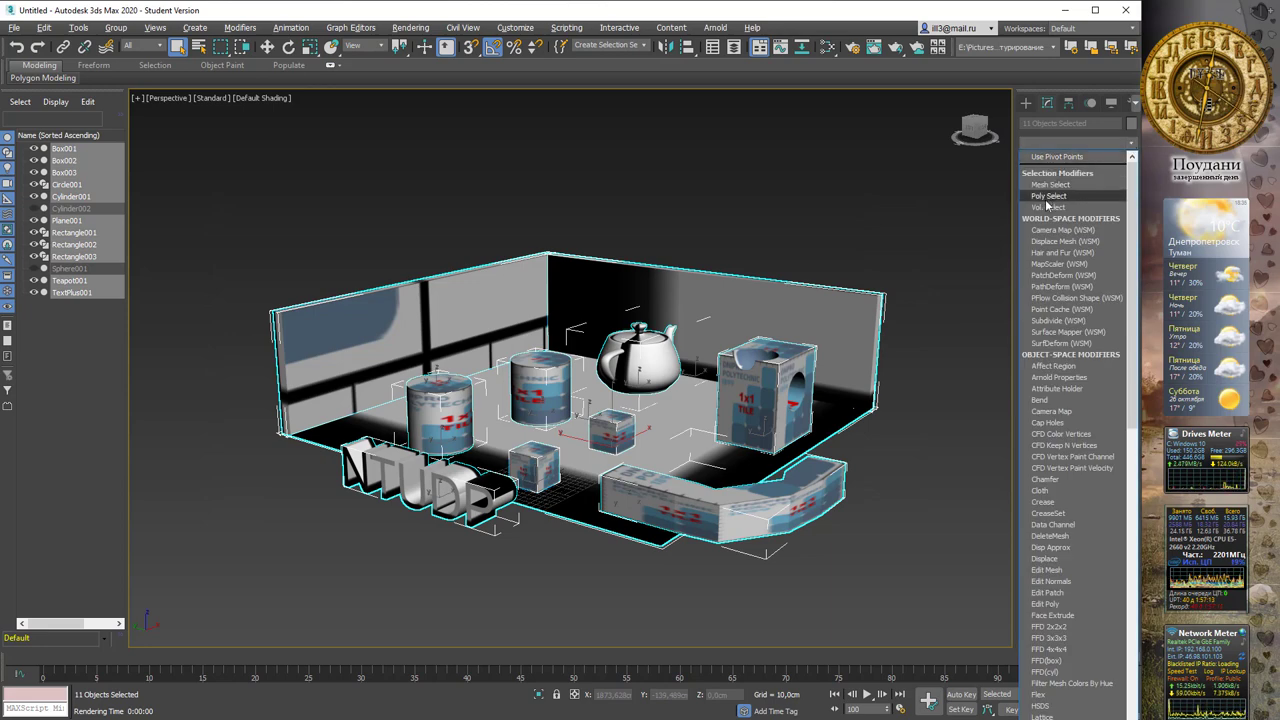
pyautogui.write('uv')
pyautogui.press('Down')
pyautogui.press('Down')
pyautogui.press('Down')
pyautogui.press('Down')
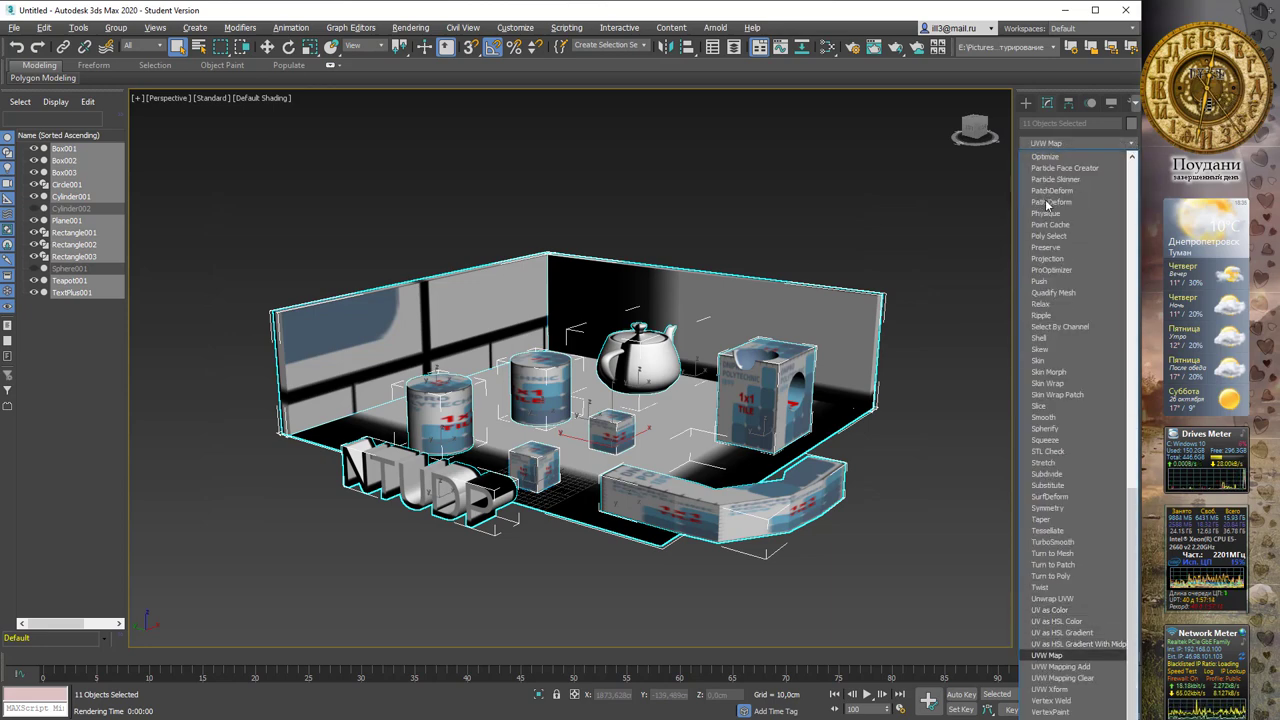
pyautogui.press('Return')
pyautogui.click(1049, 356)
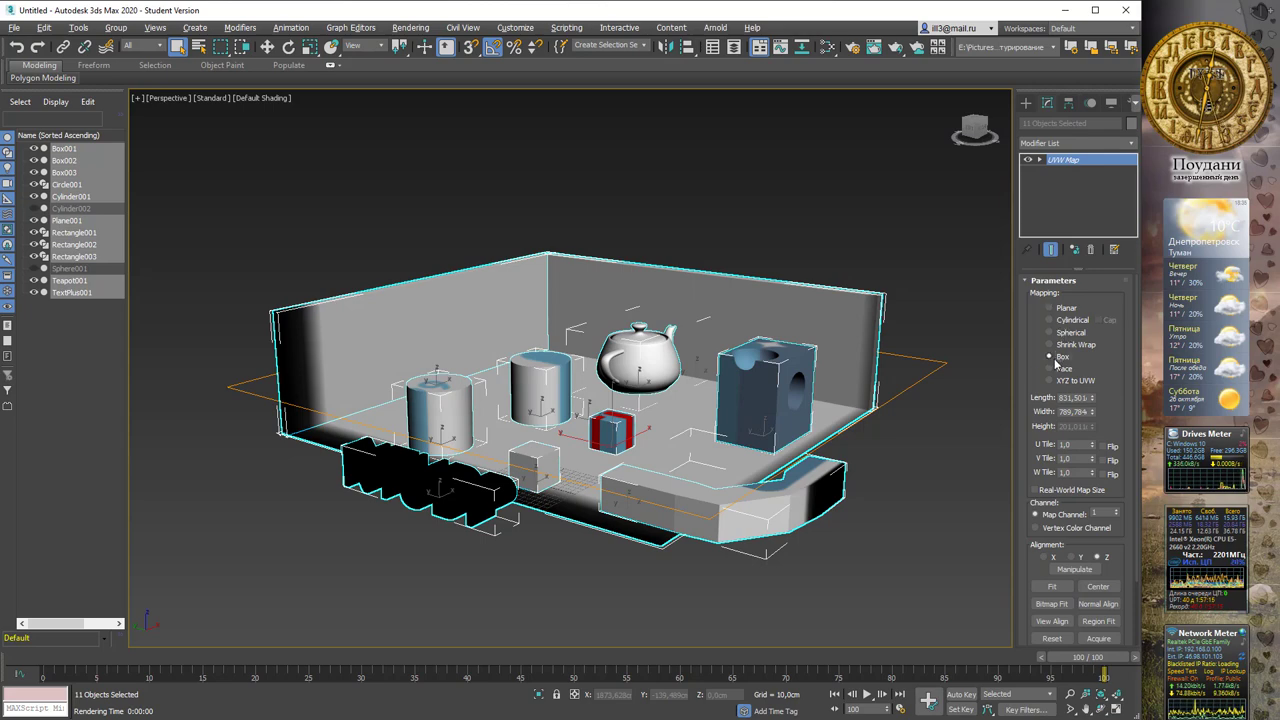
pyautogui.click(1036, 491)
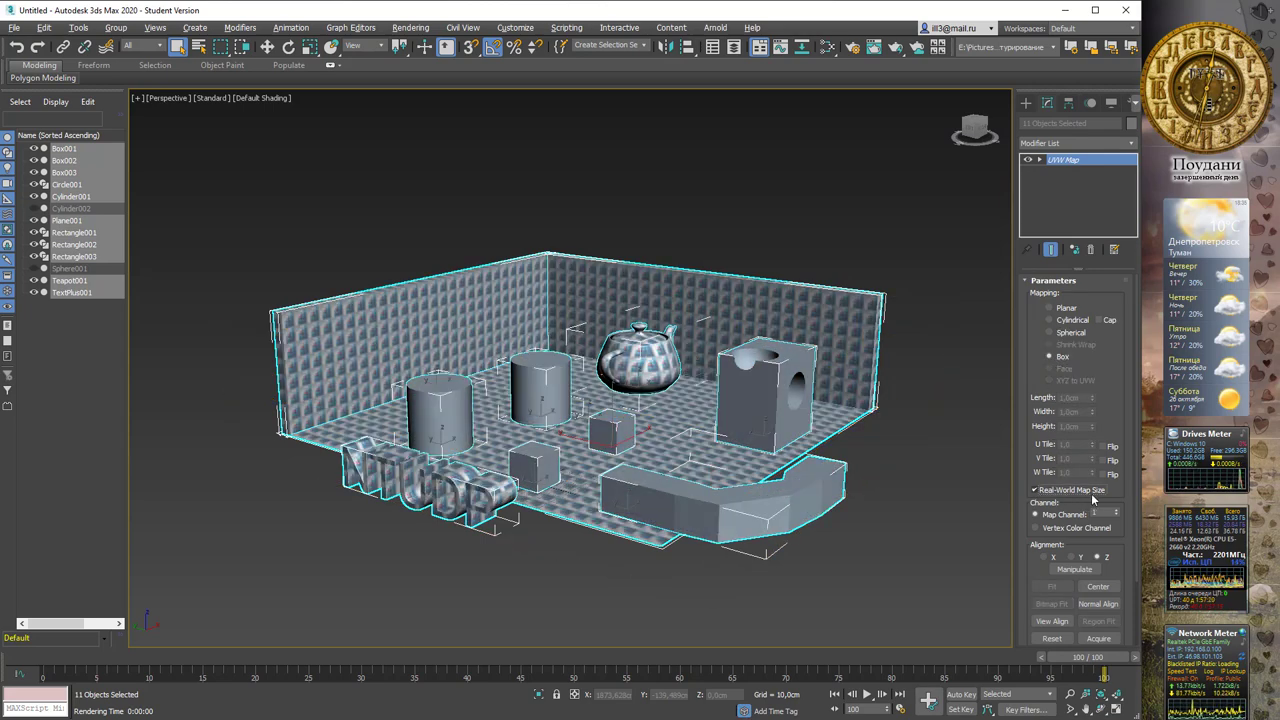
pyautogui.keyDown('alt'); pyautogui.moveTo(886, 351); pyautogui.dragTo(797, 331, button='middle'); pyautogui.keyUp('alt')
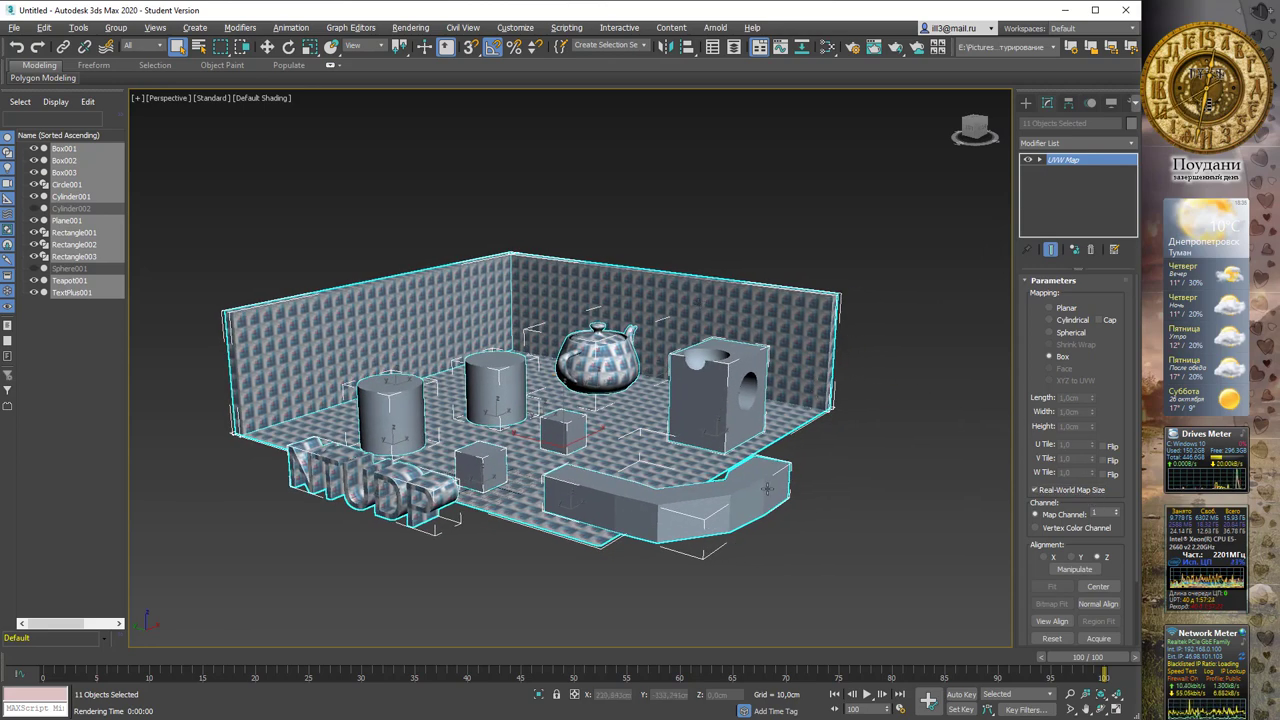
# Assign Material #5 to all selected objects from the Slate Material Editor
pyautogui.press('m')
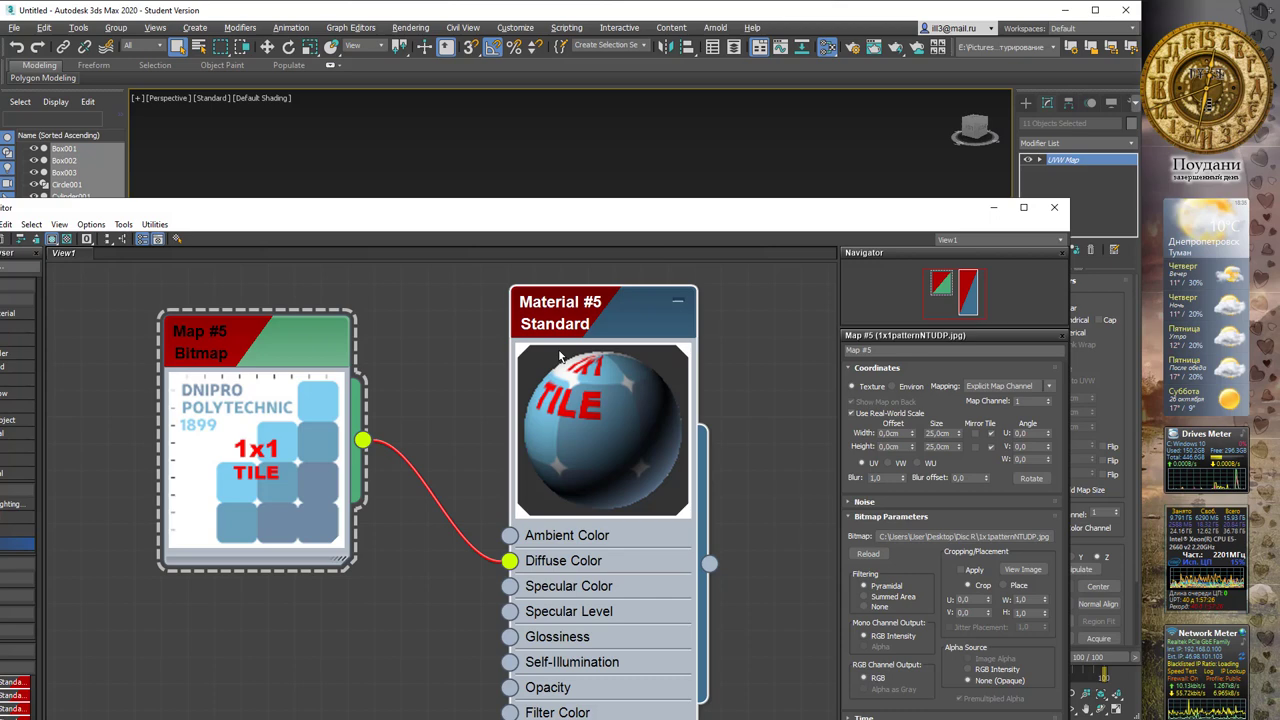
pyautogui.rightClick(613, 332)
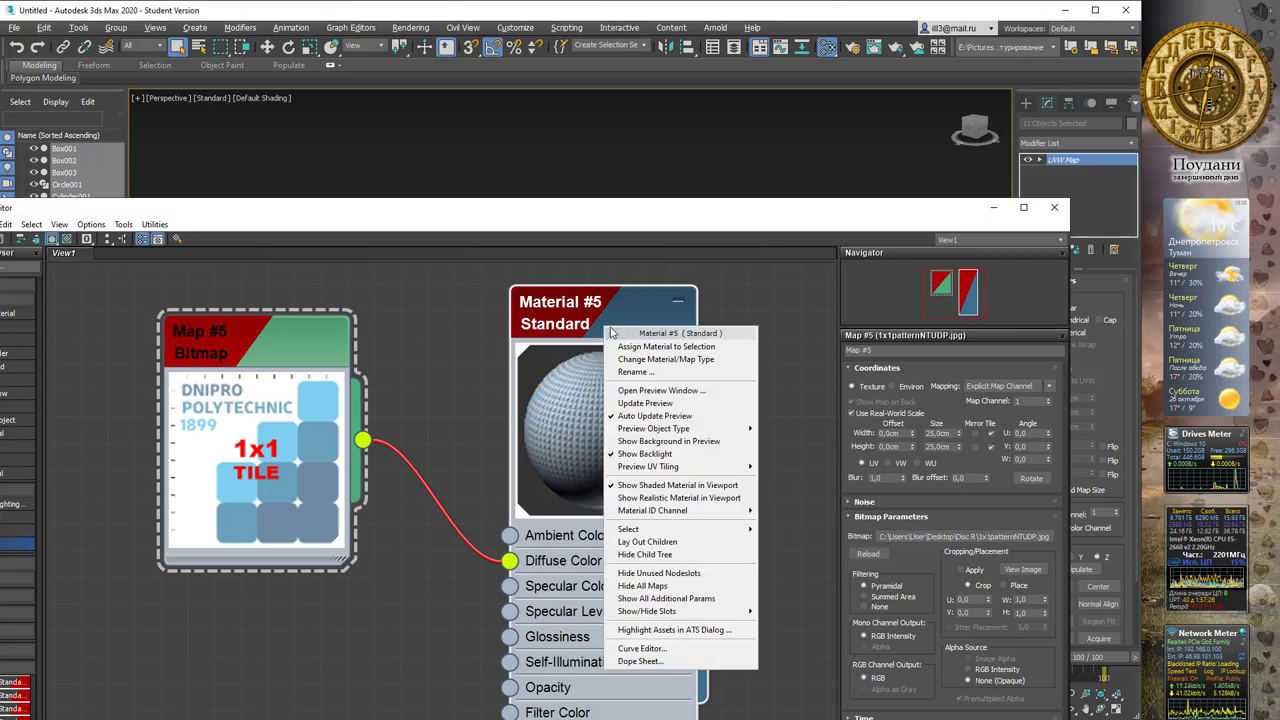
pyautogui.click(666, 346)
pyautogui.click(992, 208)
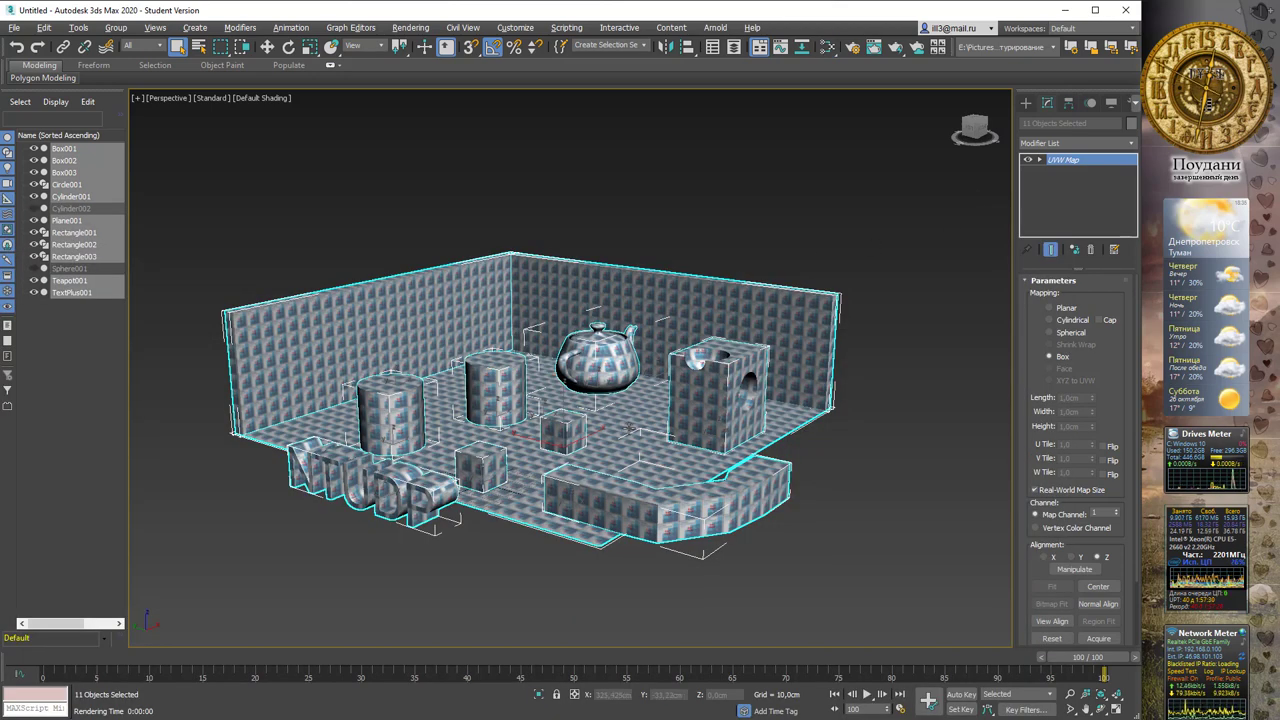
# Clear the selection and orbit closer to inspect the densely tiled room
pyautogui.click(701, 212)
pyautogui.scroll(3, 590, 350)
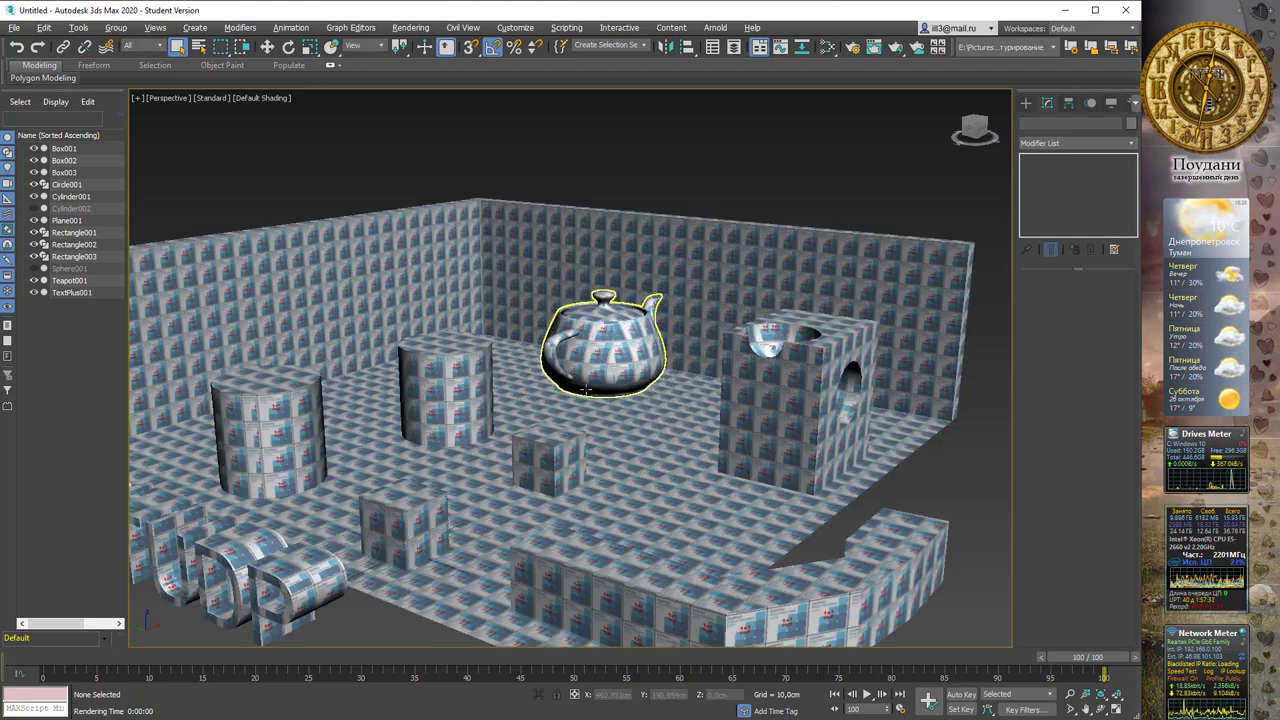
pyautogui.moveTo(586, 354)
pyautogui.keyDown('alt'); pyautogui.mouseDown(button='middle')
pyautogui.moveTo(653, 287)
pyautogui.moveTo(671, 300)
pyautogui.mouseUp(button='middle'); pyautogui.keyUp('alt')
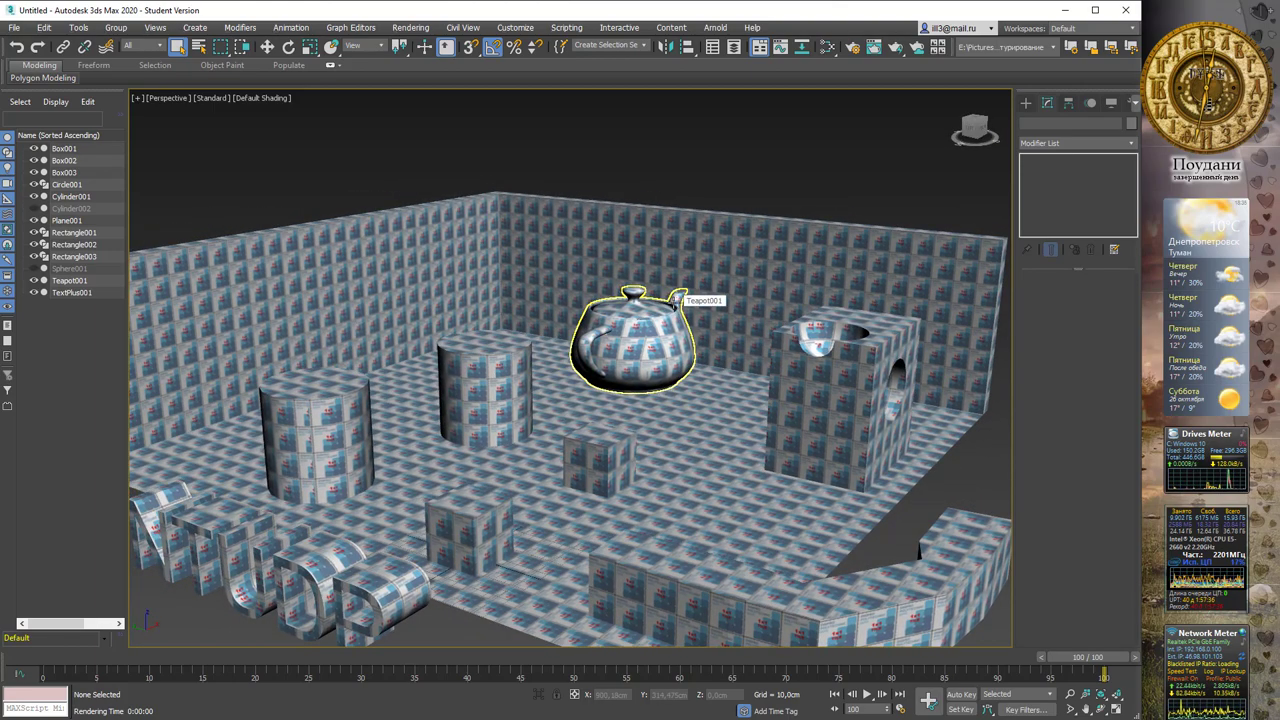
pyautogui.press('m')
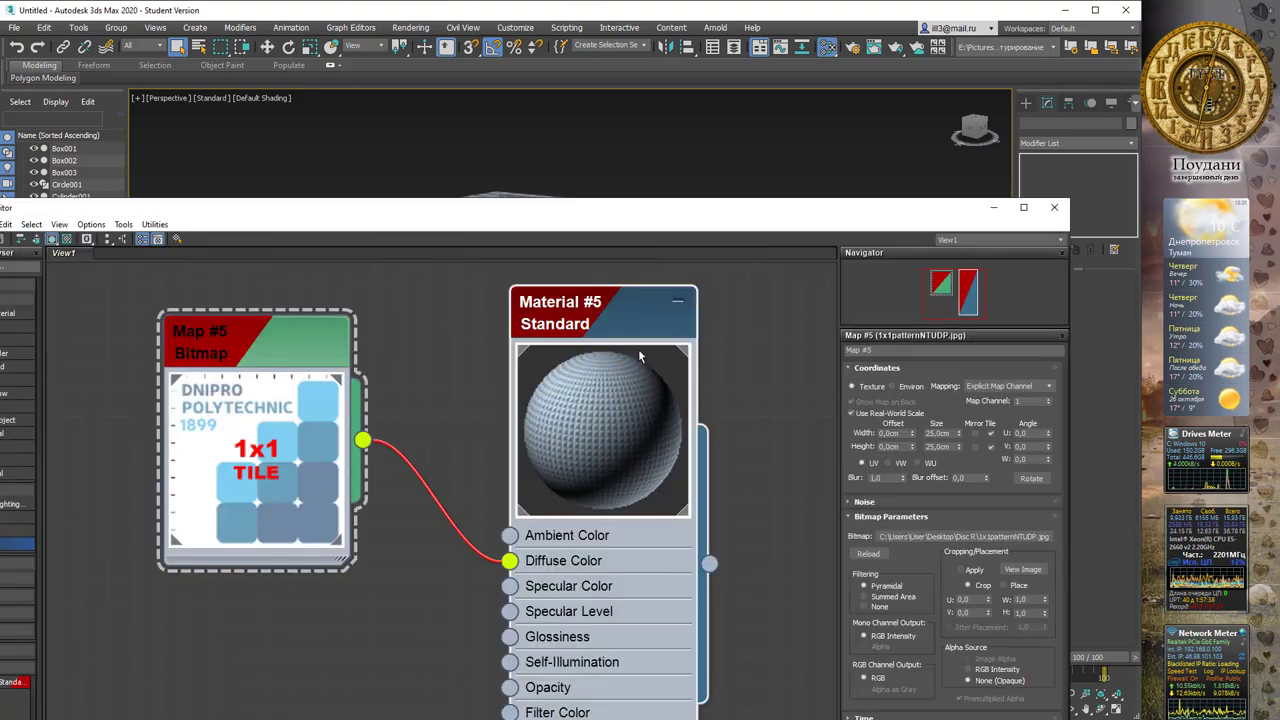
# Try a 50 cm by 50 cm real-world size for Map #5
pyautogui.press('m')
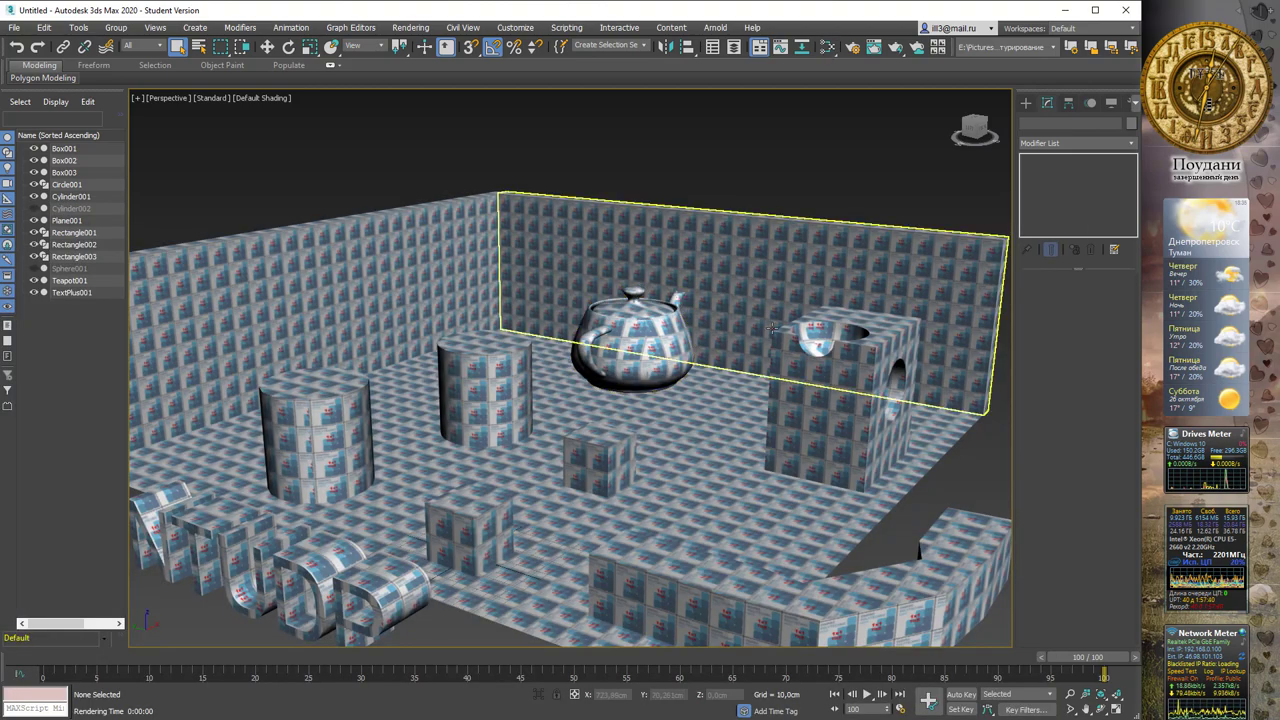
pyautogui.press('m')
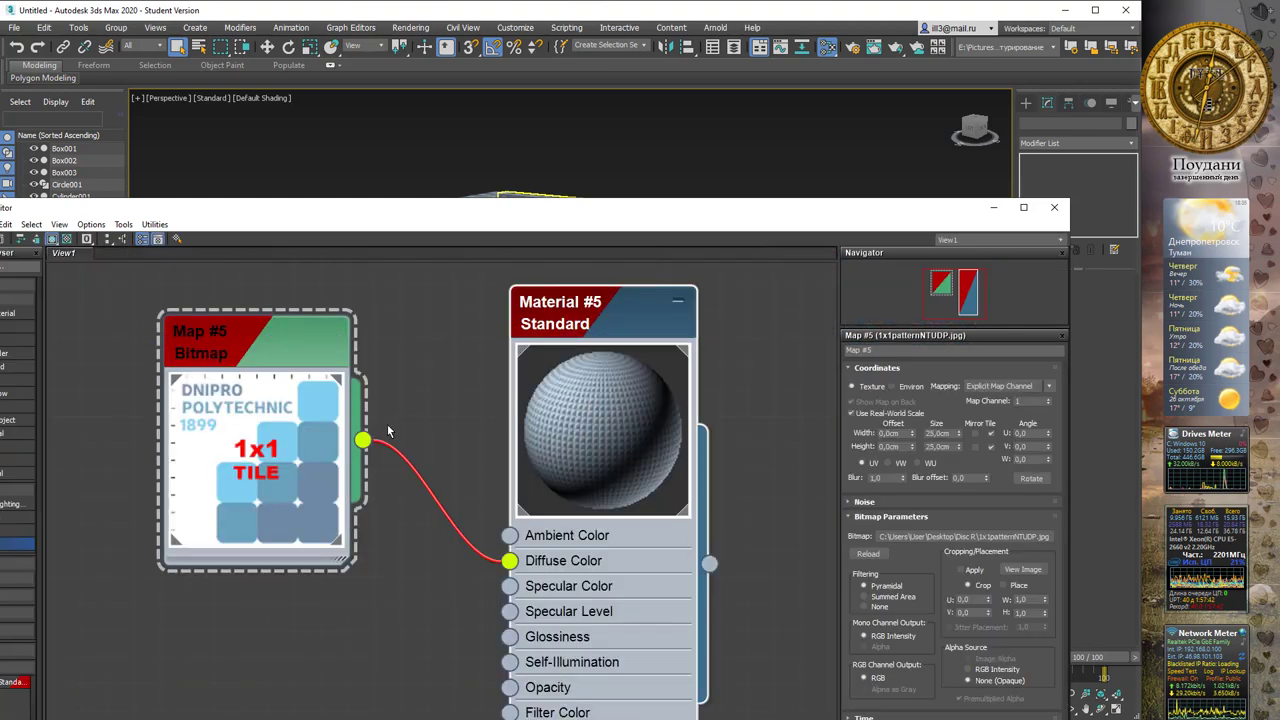
pyautogui.moveTo(271, 345)
pyautogui.mouseDown()
pyautogui.moveTo(304, 317)
pyautogui.moveTo(244, 345)
pyautogui.mouseUp()
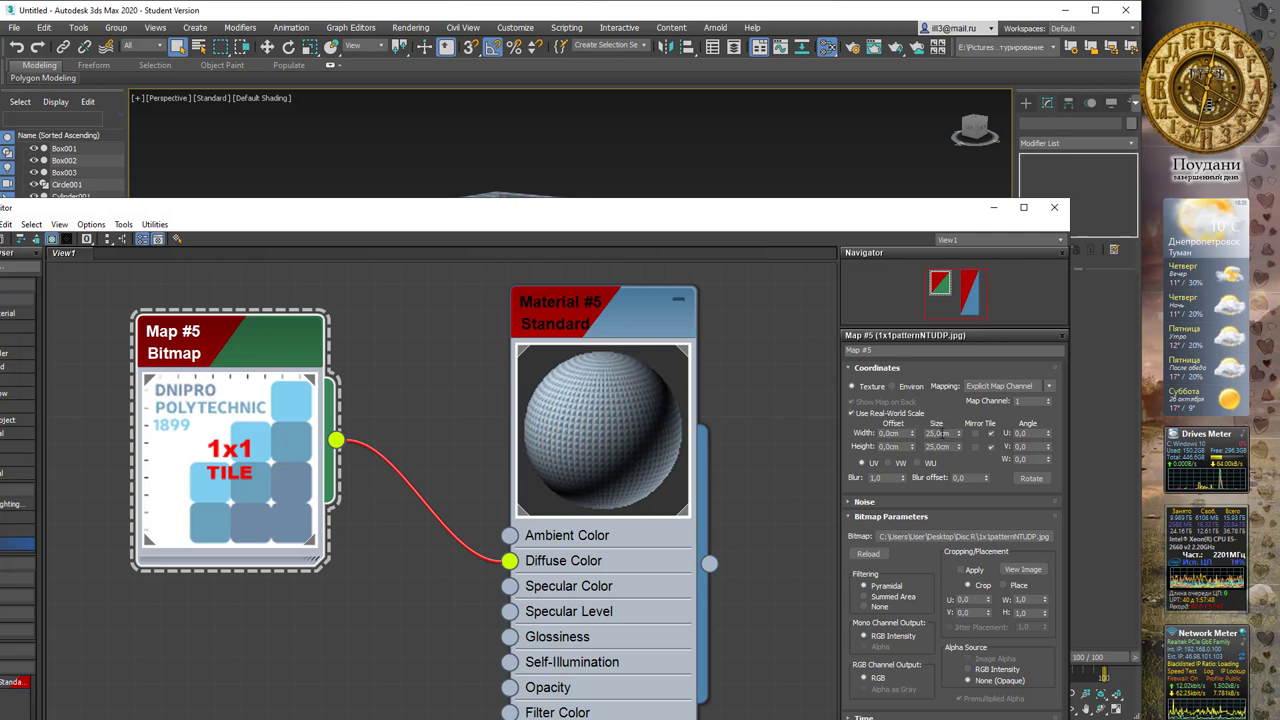
pyautogui.moveTo(945, 433); pyautogui.dragTo(894, 435)
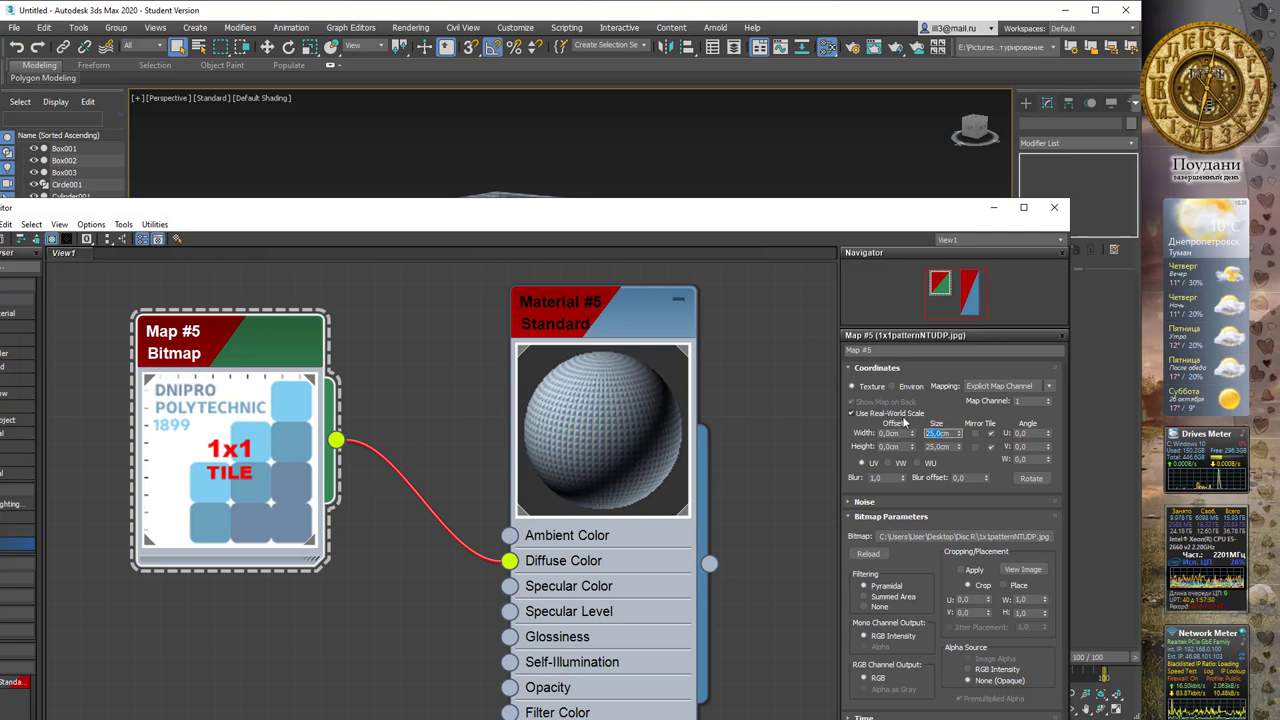
pyautogui.press('Tab')
pyautogui.write('50')
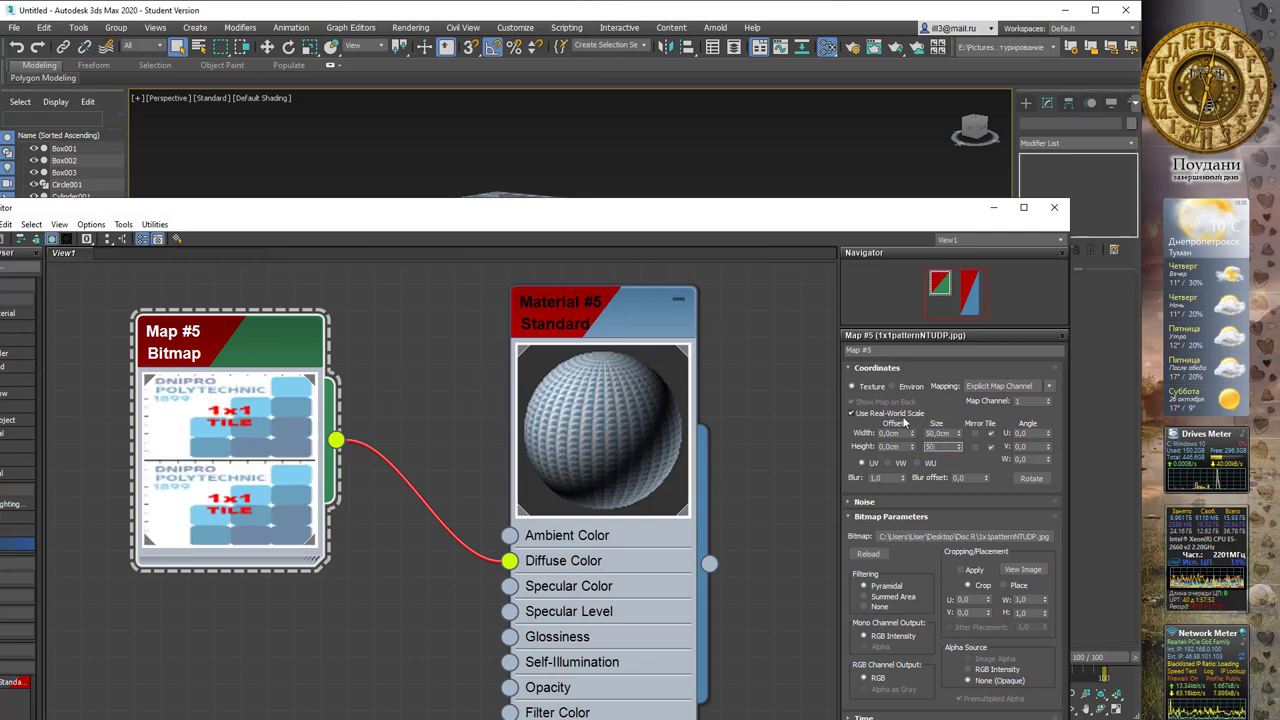
pyautogui.press('Return')
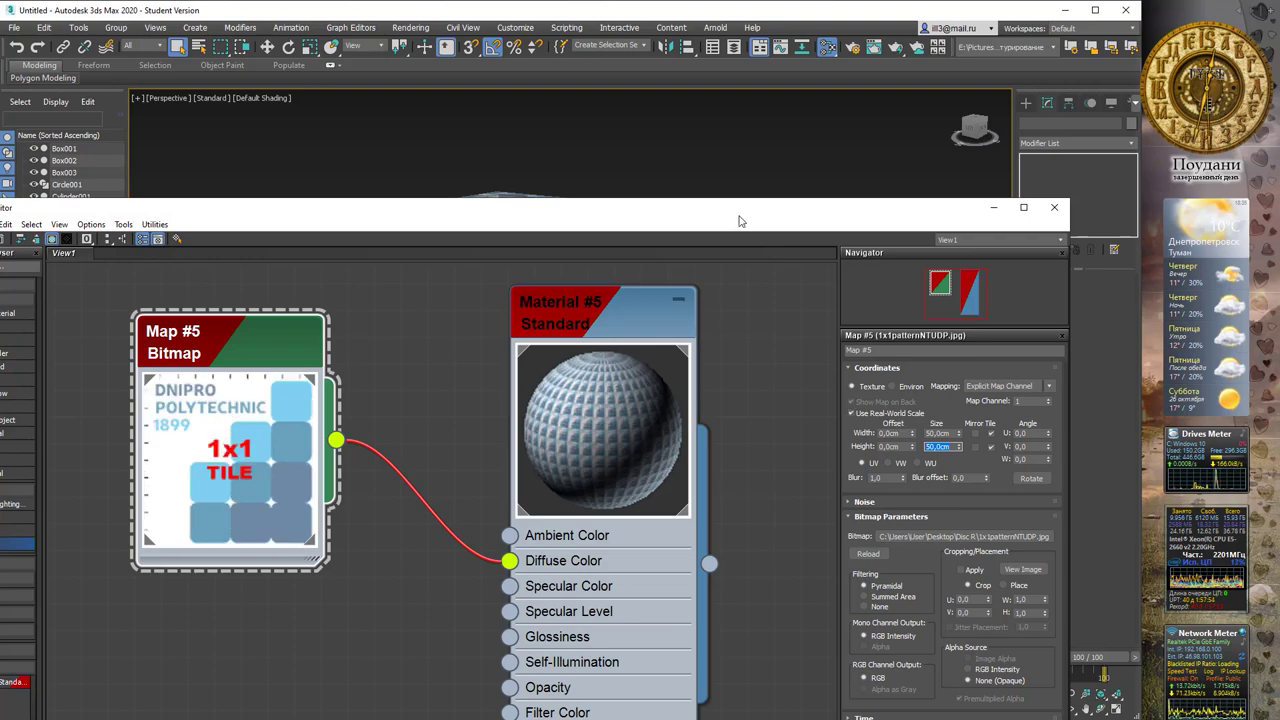
# Change Map #5's size to 100 cm by 100 cm and minimize the editor to view the room
pyautogui.moveTo(740, 220)
pyautogui.mouseDown()
pyautogui.moveTo(786, 572)
pyautogui.moveTo(786, 224)
pyautogui.mouseUp()
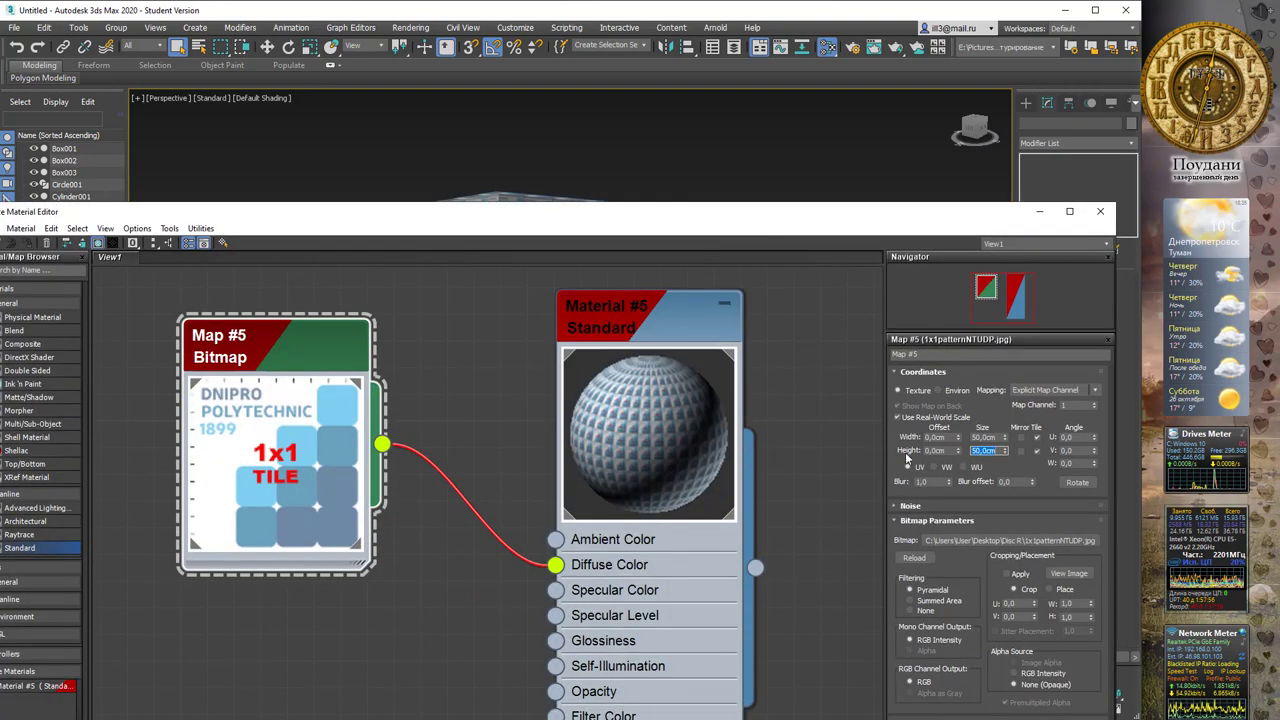
pyautogui.write('100')
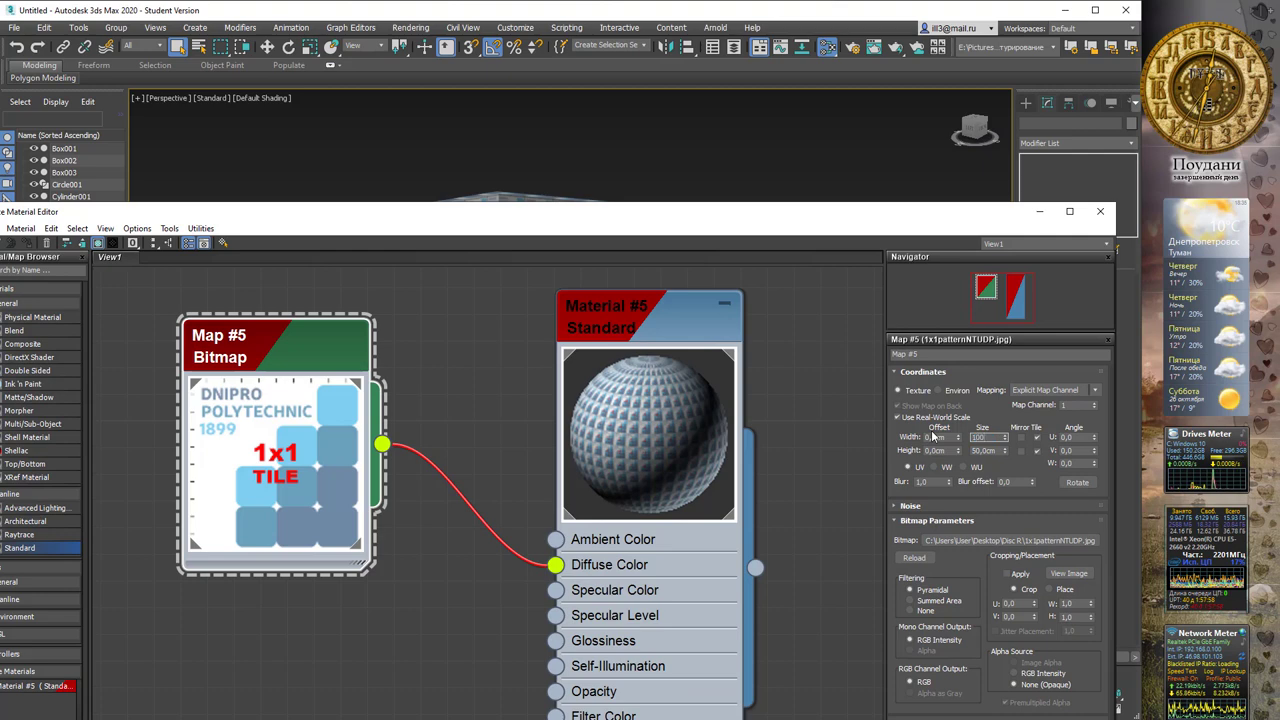
pyautogui.press('Tab')
pyautogui.write('100')
pyautogui.press('Return')
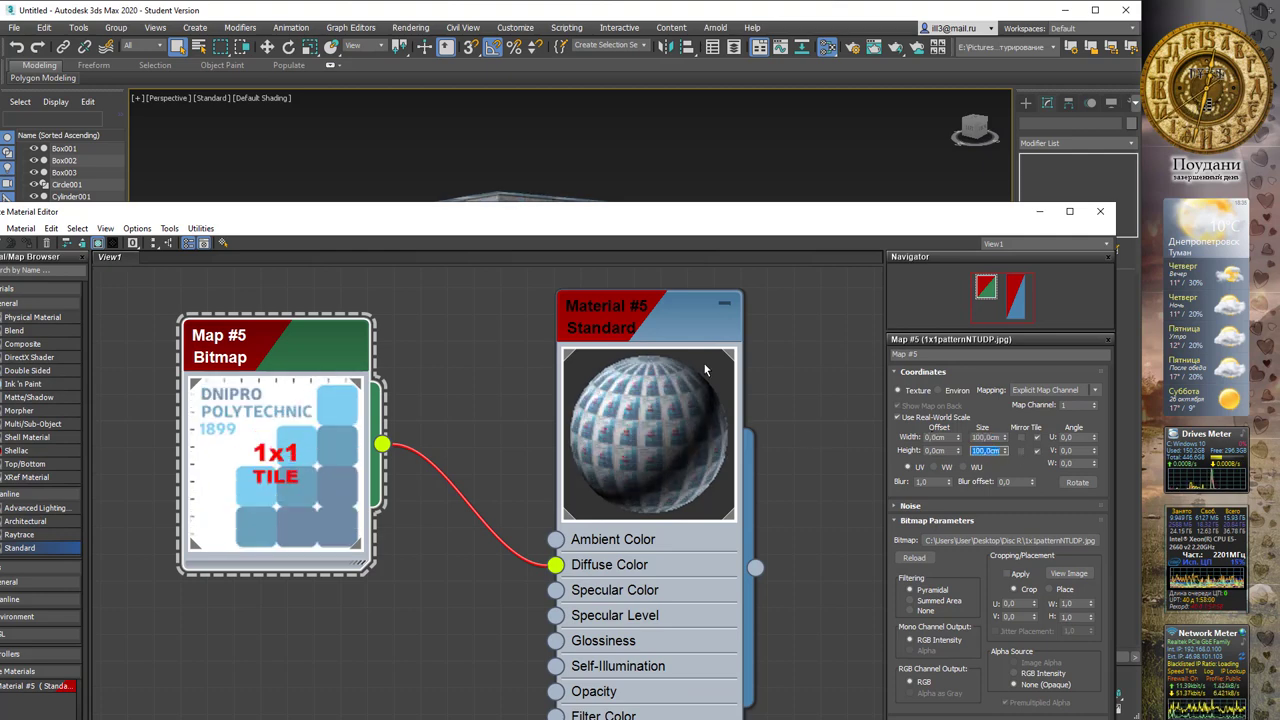
pyautogui.moveTo(995, 212); pyautogui.dragTo(845, 335)
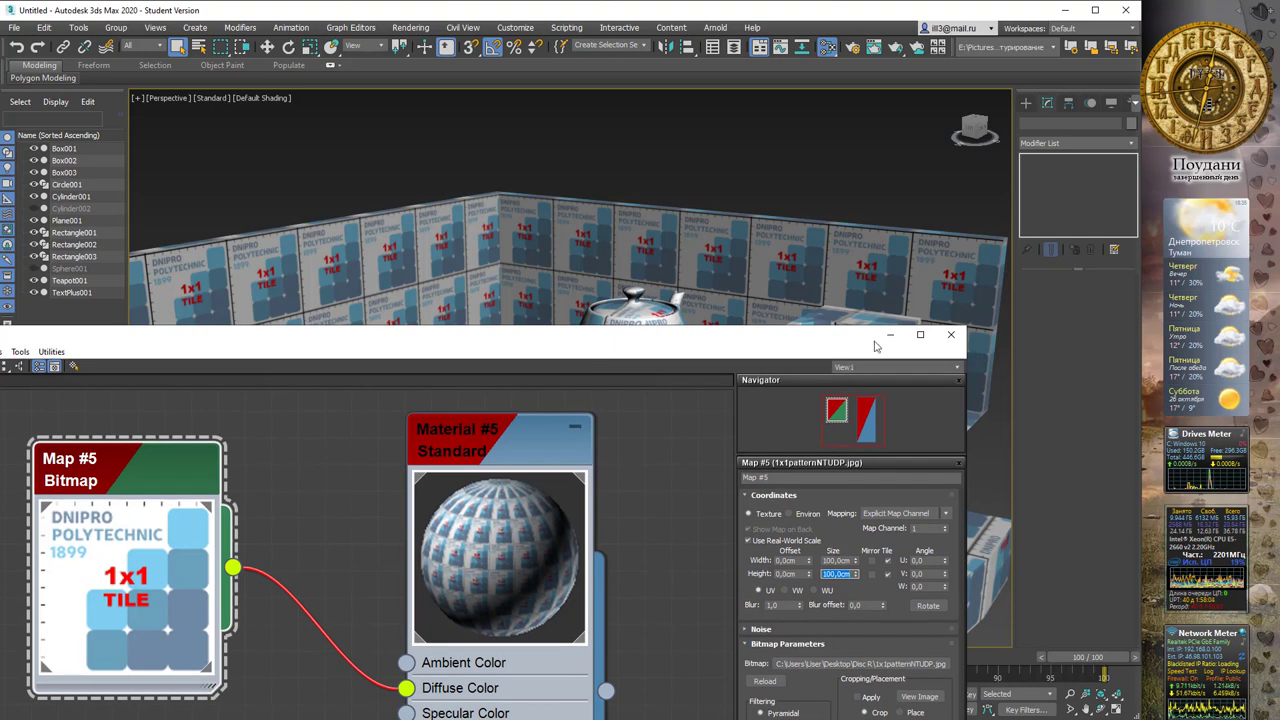
pyautogui.click(889, 335)
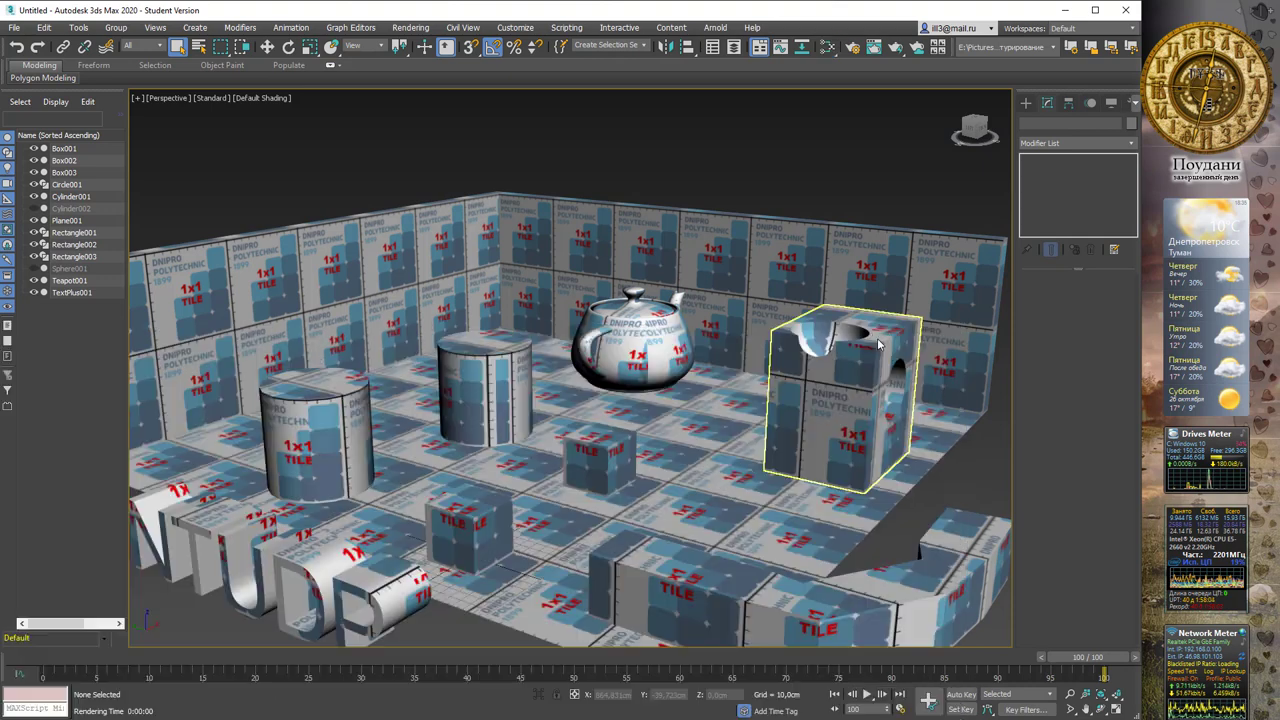
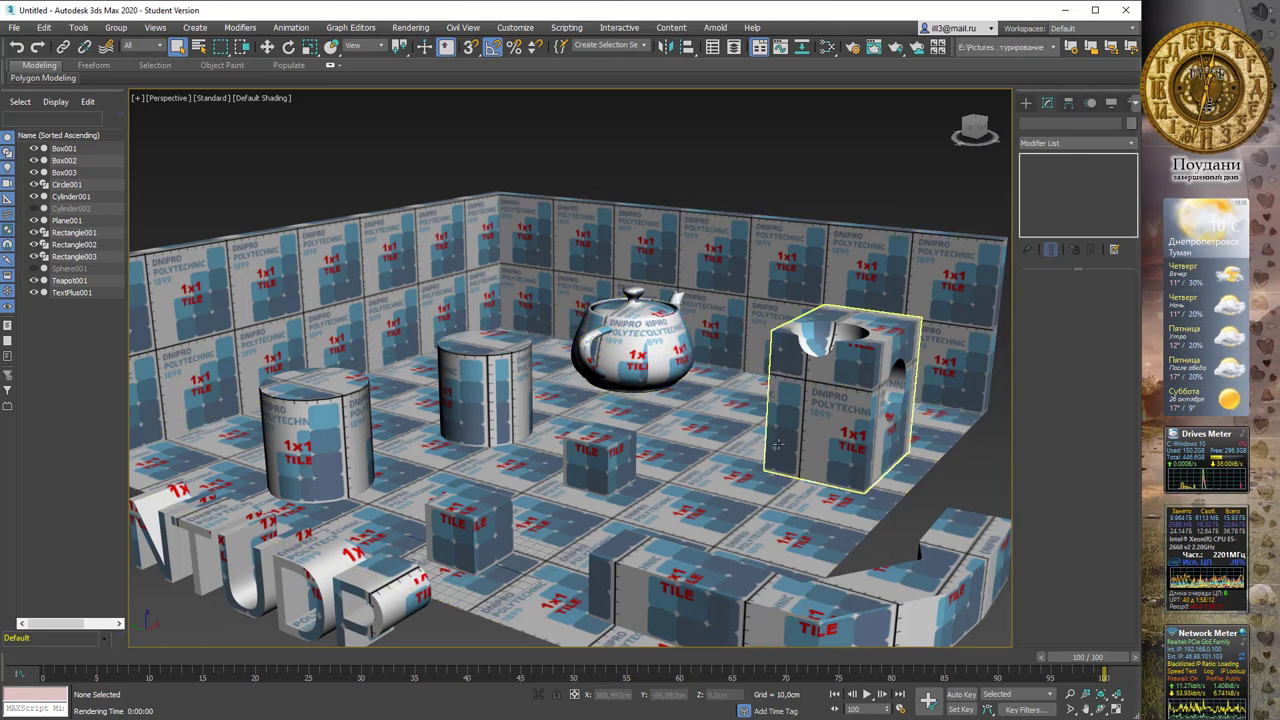
# Set the tile bitmap's real-world Size Width and Height to 50 cm
pyautogui.moveTo(645, 393); pyautogui.dragTo(667, 390, button='middle')
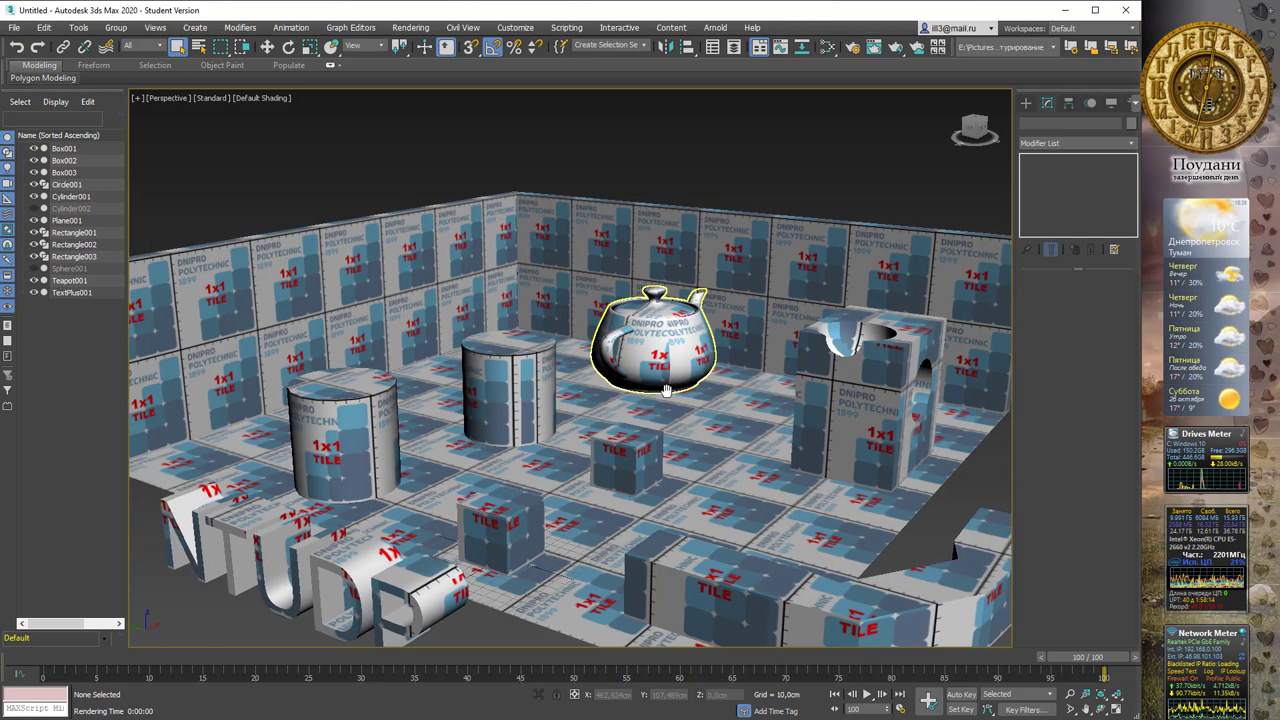
pyautogui.press('m')
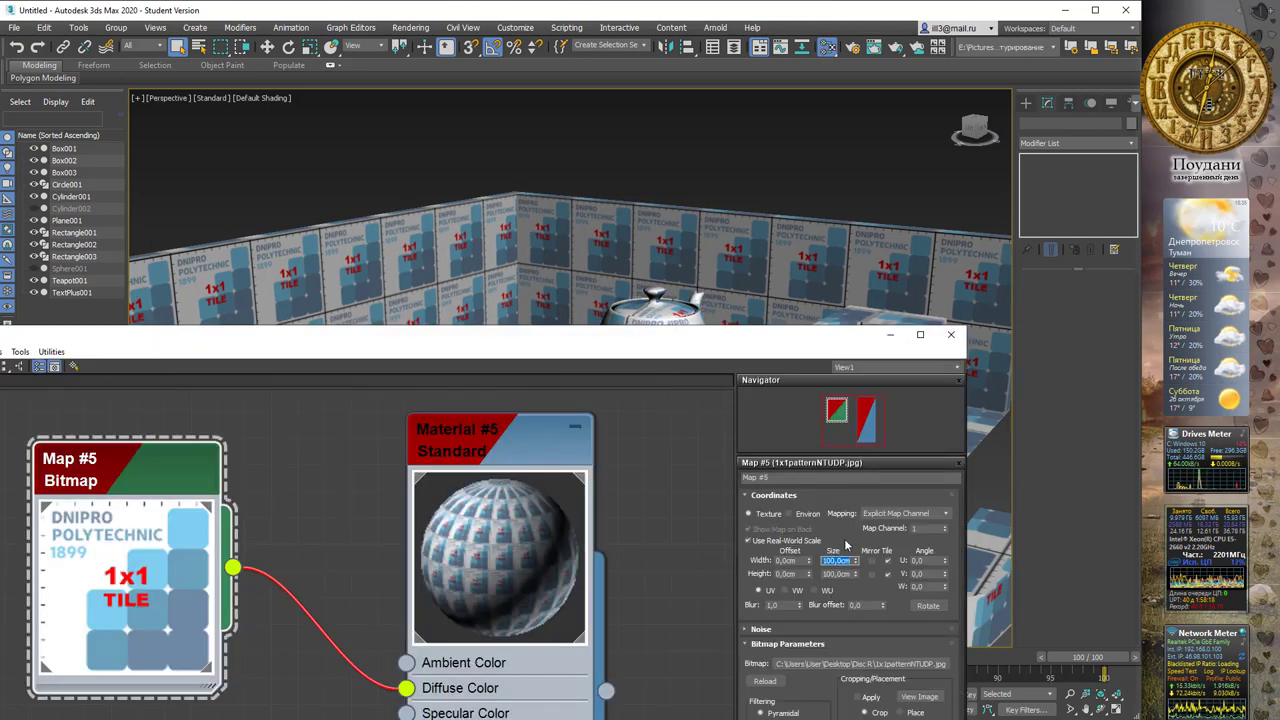
pyautogui.write('50')
pyautogui.press('Tab')
pyautogui.write('50')
pyautogui.press('Return')
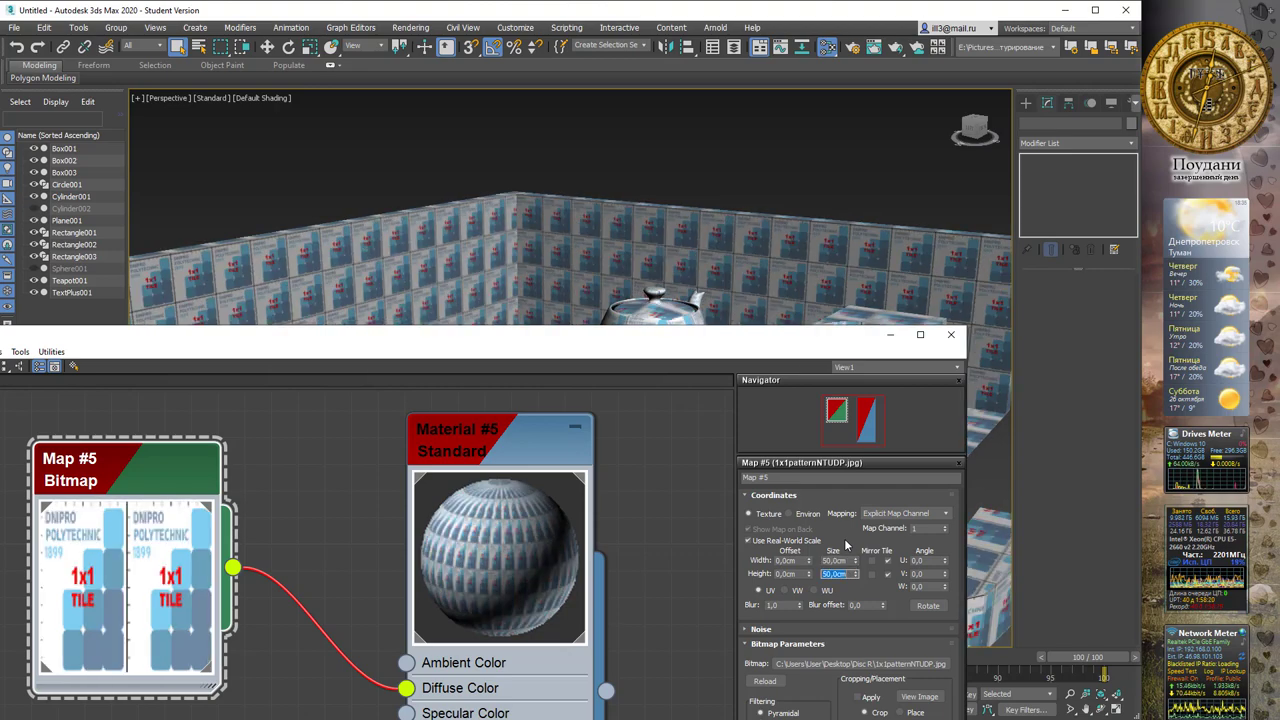
# Close the material editor, look around the room and select the teapot
pyautogui.click(950, 335)
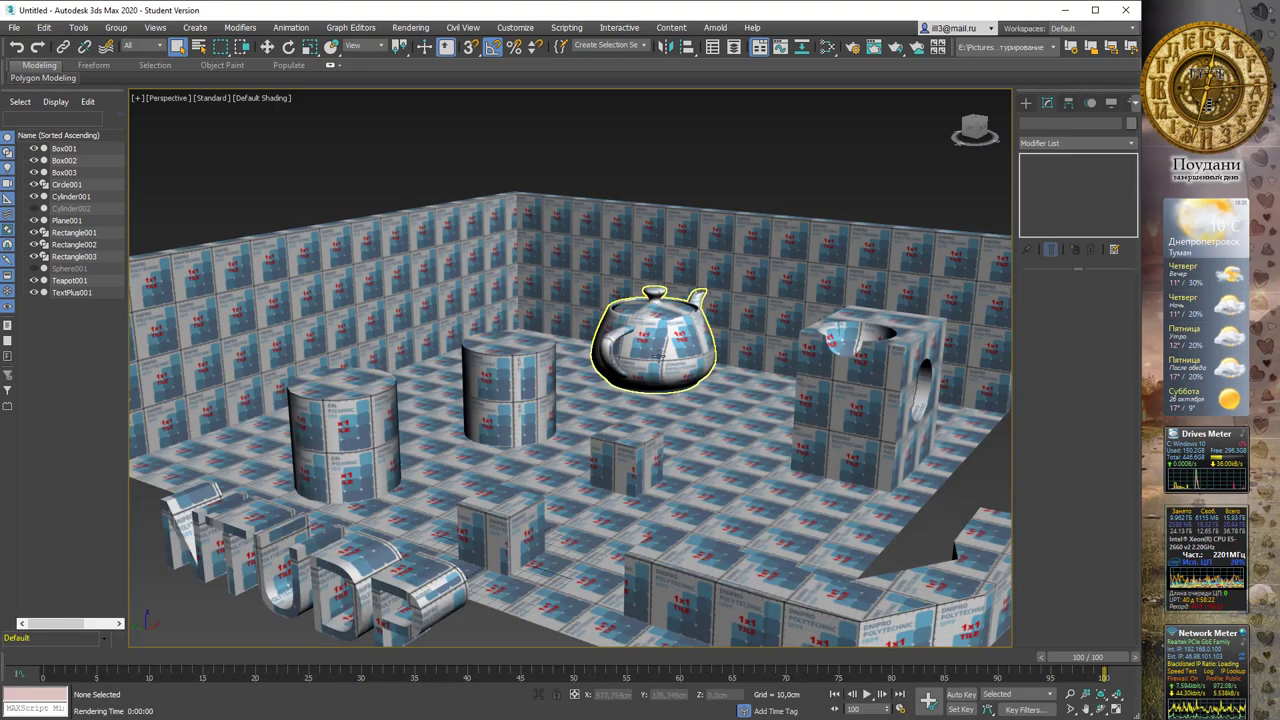
pyautogui.scroll(2, 663, 330)
pyautogui.scroll(2, 663, 330)
pyautogui.scroll(-3, 663, 330)
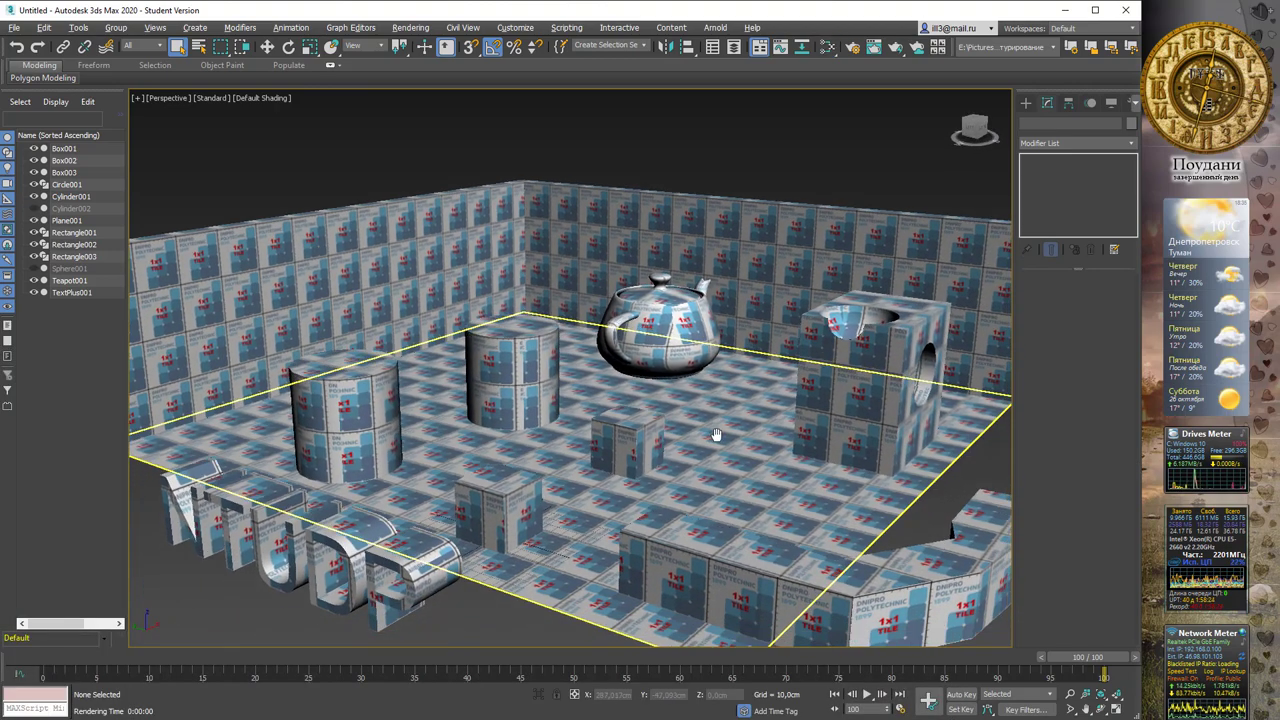
pyautogui.moveTo(727, 467)
pyautogui.keyDown('alt'); pyautogui.mouseDown(button='middle')
pyautogui.moveTo(735, 372)
pyautogui.moveTo(700, 330)
pyautogui.moveTo(677, 350)
pyautogui.mouseUp(button='middle'); pyautogui.keyUp('alt')
pyautogui.scroll(3, 729, 370)
pyautogui.click(690, 316)
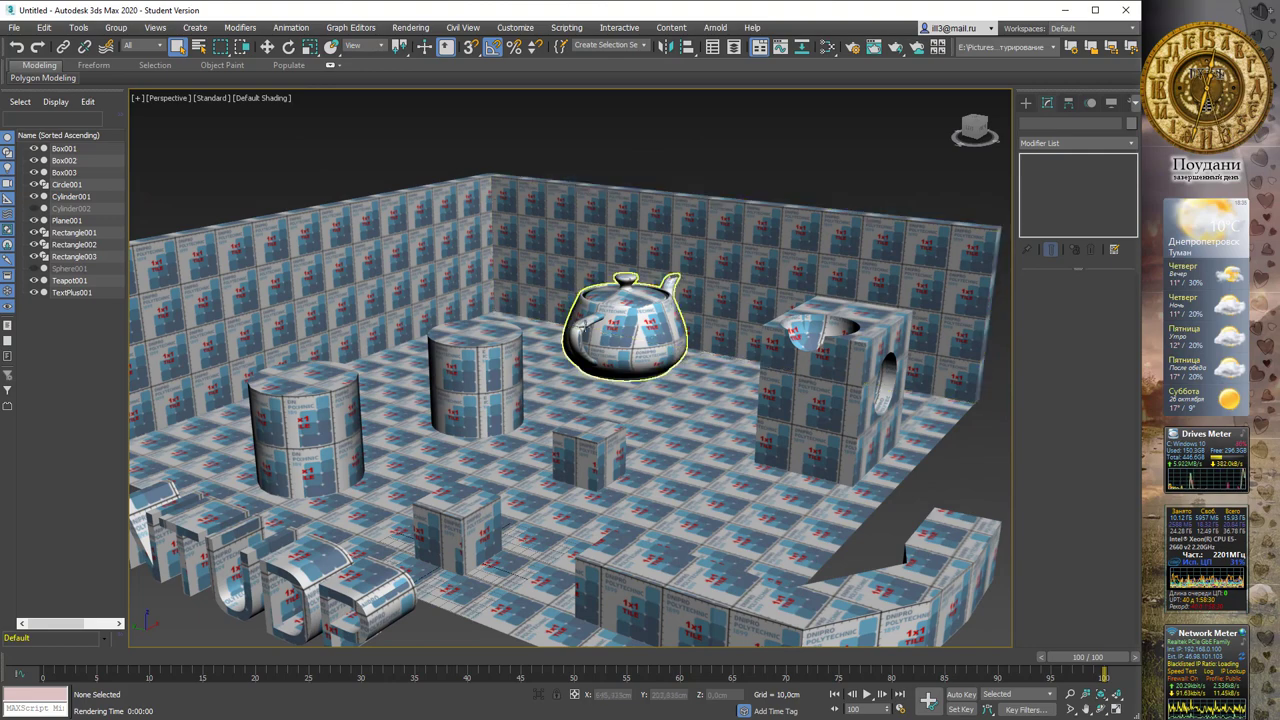
pyautogui.scroll(3, 422, 346)
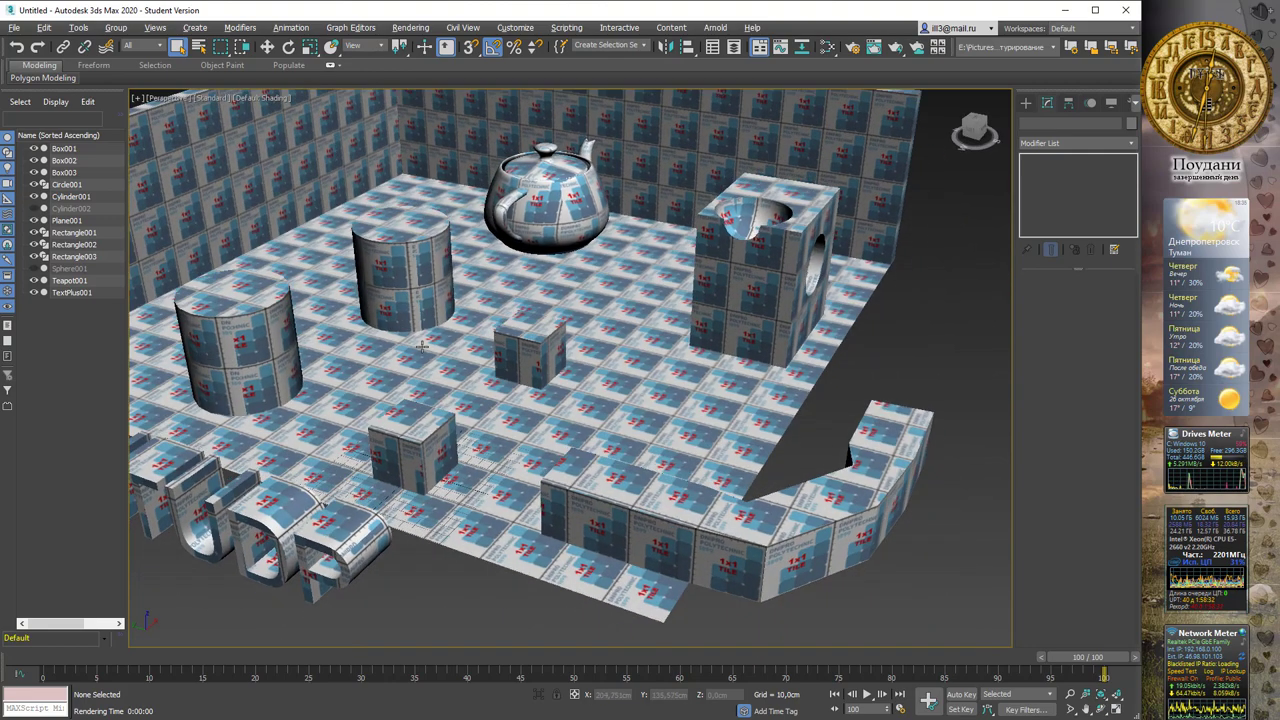
pyautogui.scroll(-4, 420, 344)
pyautogui.keyDown('alt'); pyautogui.moveTo(420, 344); pyautogui.dragTo(556, 340, button='middle'); pyautogui.keyUp('alt')
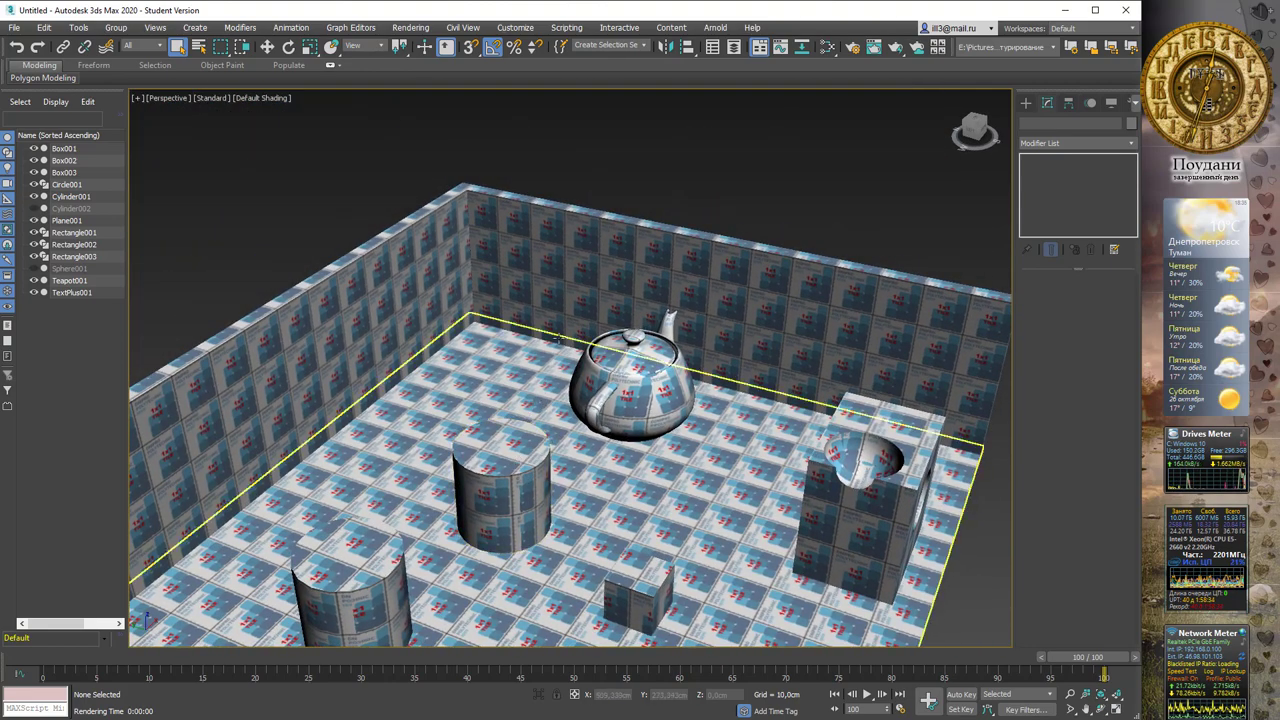
pyautogui.moveTo(860, 407); pyautogui.dragTo(801, 310, button='middle')
# Disconnect the Map #5 bitmap from Material #5's Diffuse Color and move it aside
pyautogui.press('m')
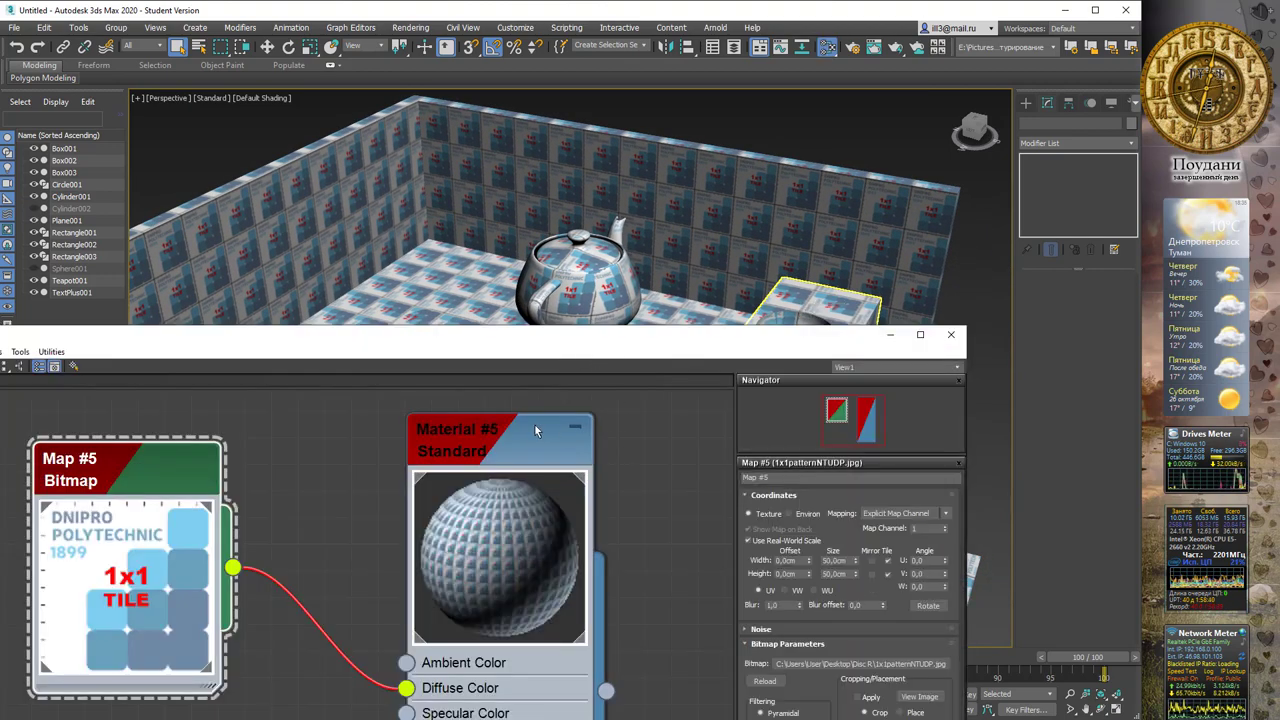
pyautogui.moveTo(535, 430)
pyautogui.mouseDown()
pyautogui.moveTo(475, 428)
pyautogui.moveTo(535, 430)
pyautogui.mouseUp()
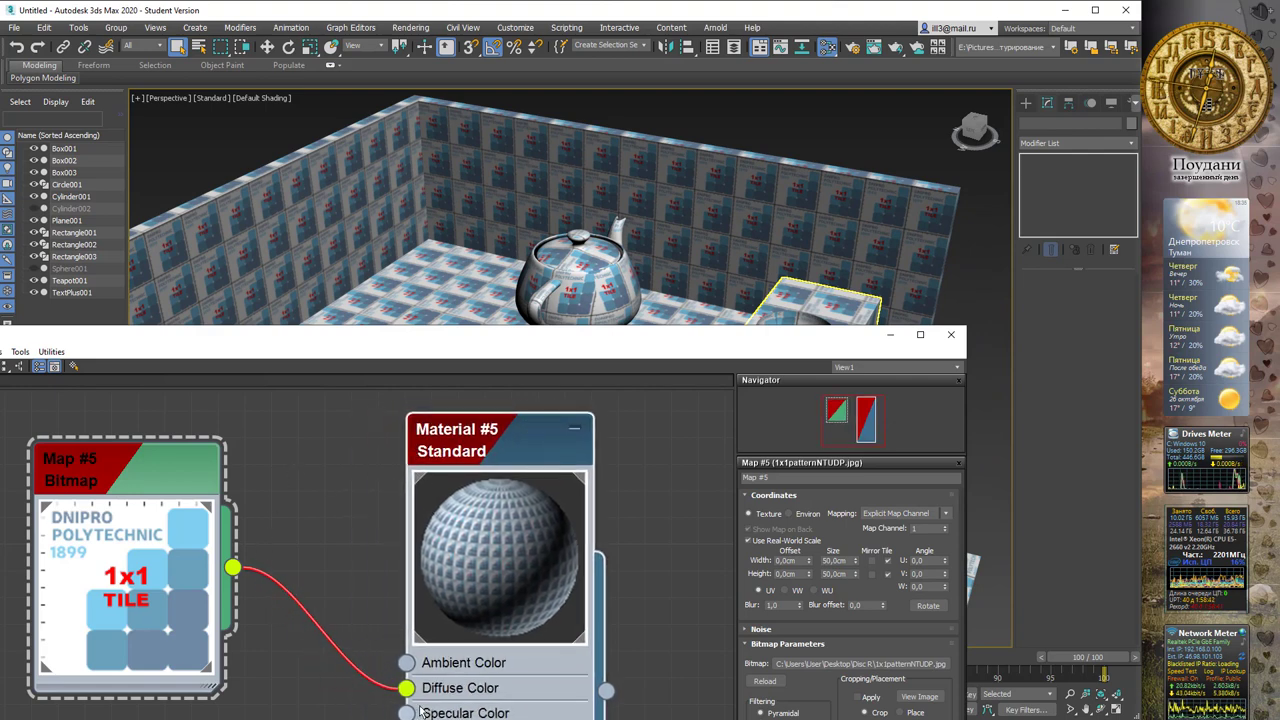
pyautogui.moveTo(405, 690); pyautogui.dragTo(300, 600)
pyautogui.moveTo(160, 473); pyautogui.dragTo(25, 522)
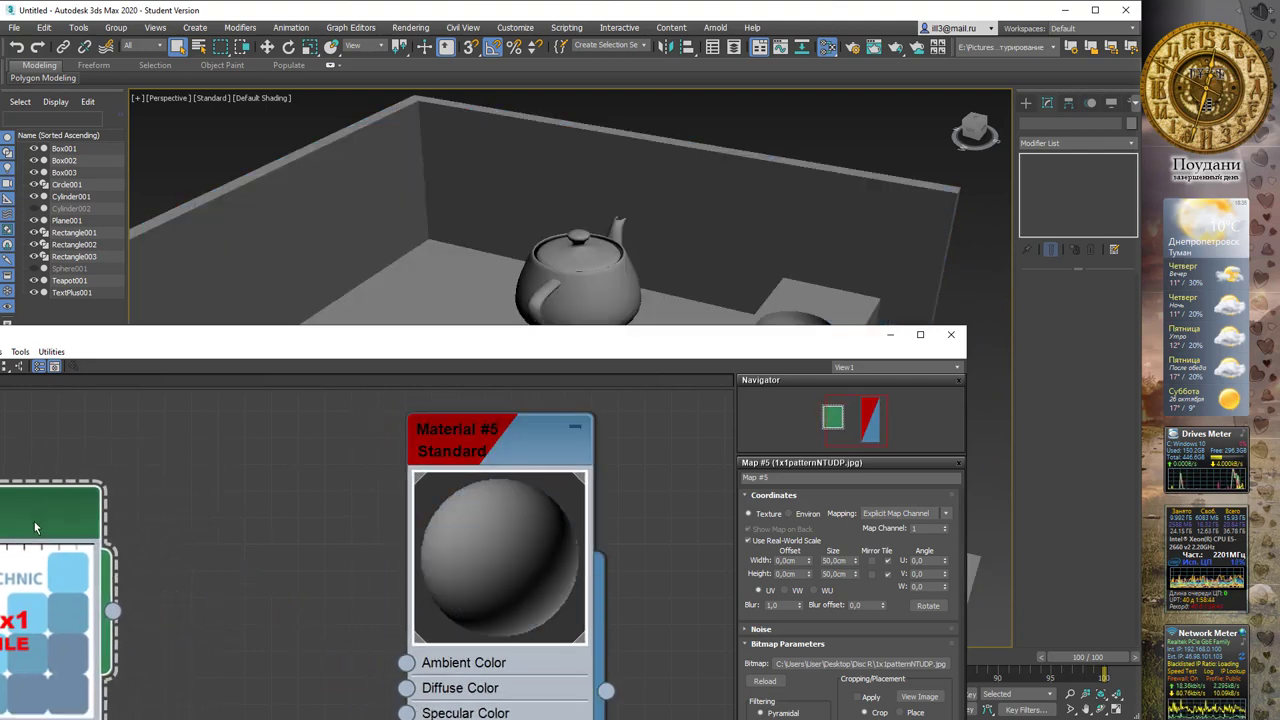
# Add a Checker map node and wire it into Material #5's Diffuse Color
pyautogui.rightClick(184, 494)
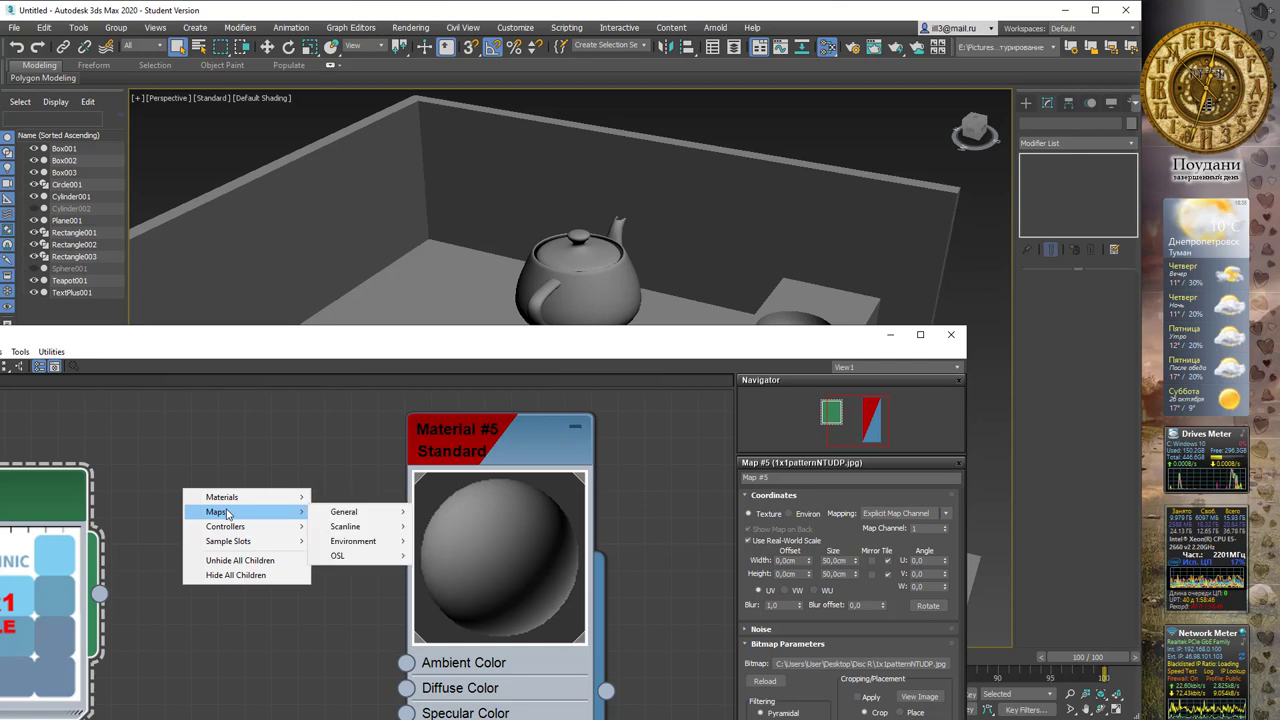
pyautogui.moveTo(216, 511)
pyautogui.moveTo(350, 511)
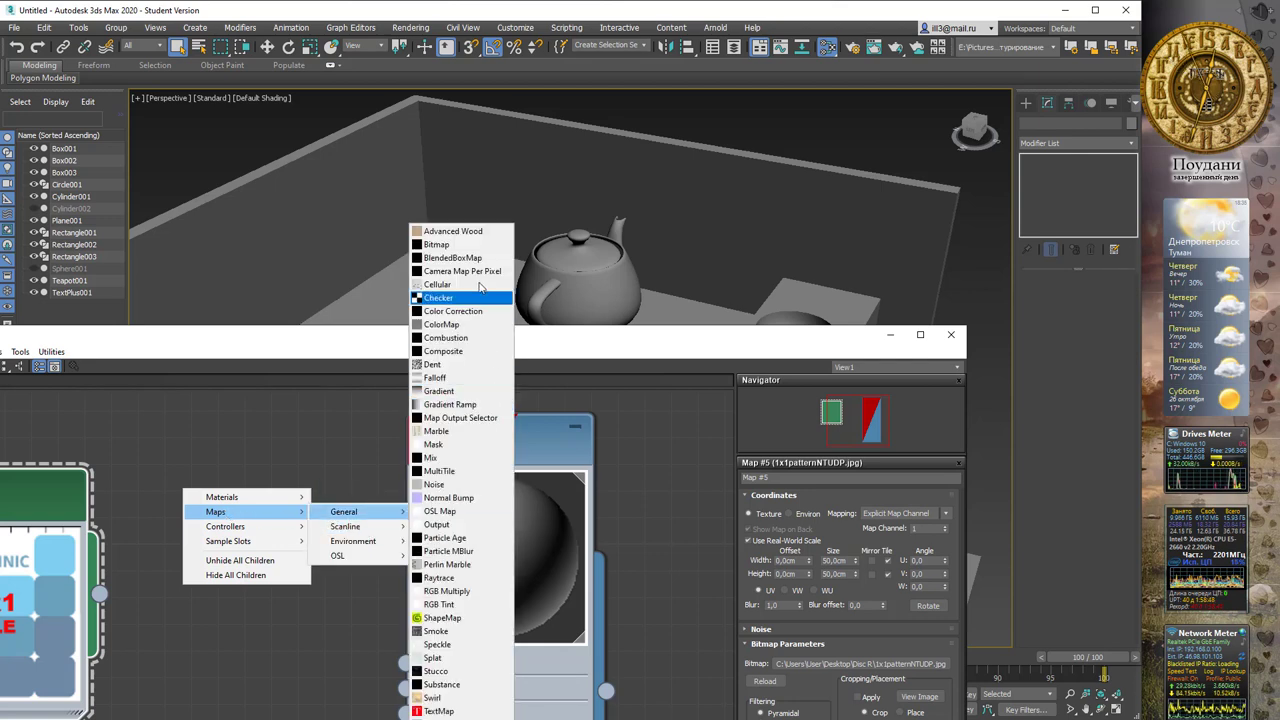
pyautogui.click(464, 298)
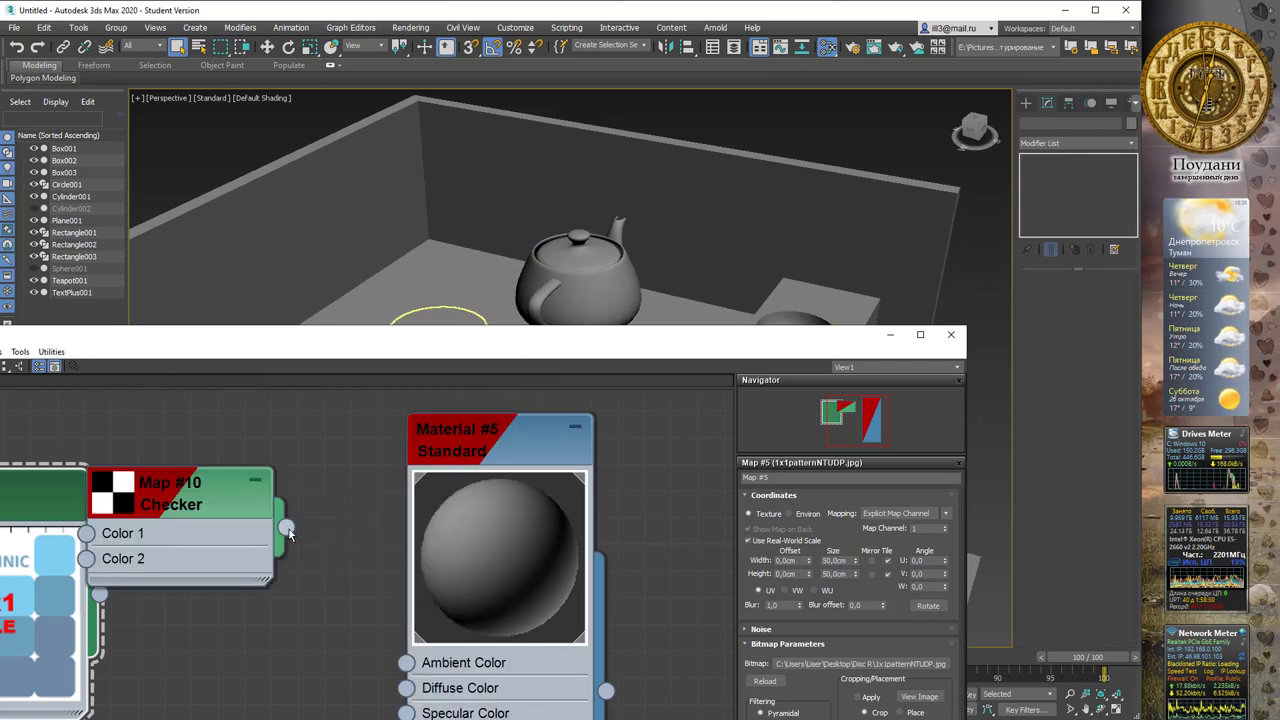
pyautogui.moveTo(286, 527); pyautogui.dragTo(406, 688)
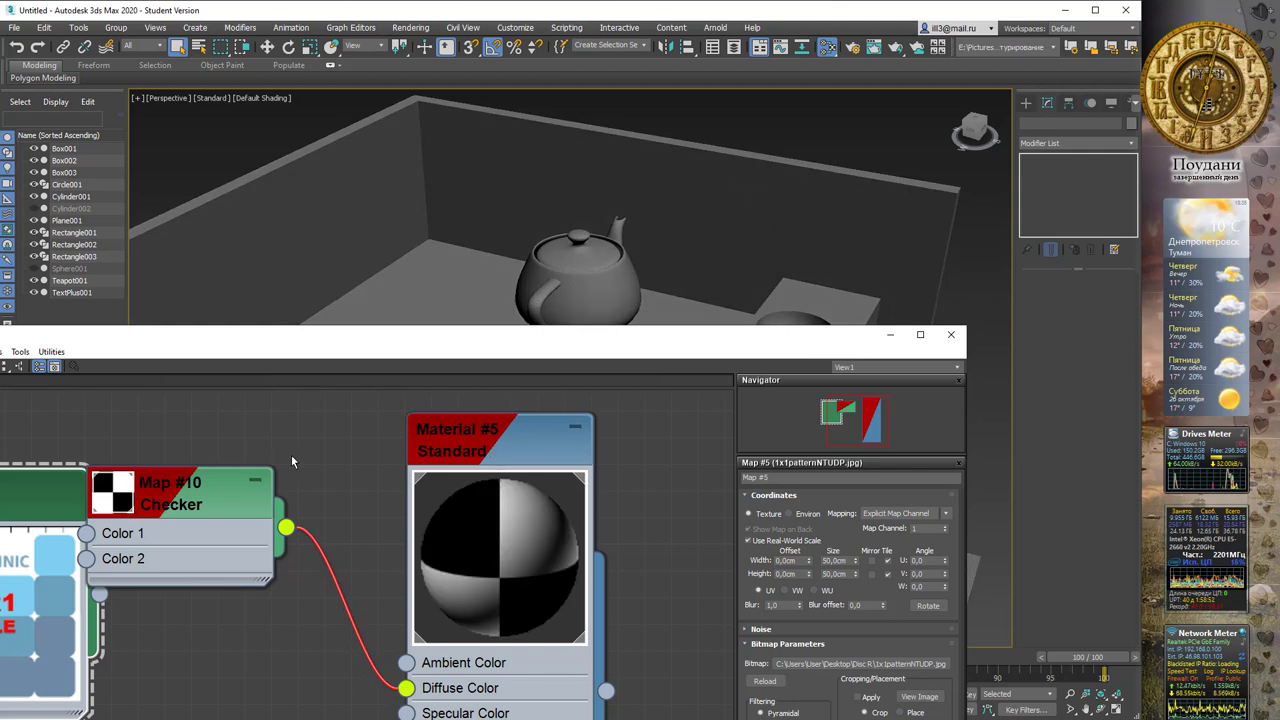
pyautogui.doubleClick(215, 486)
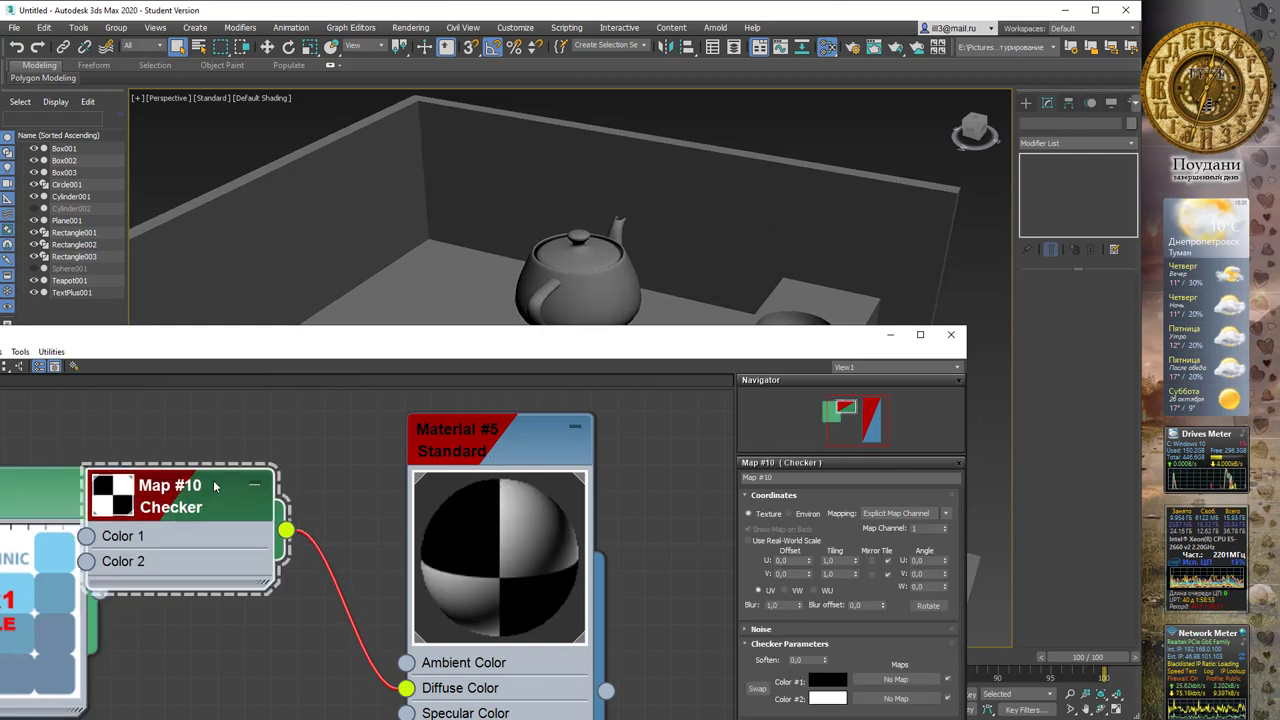
# Enable Use Real-World Scale on the Checker and set its size to 100 cm
pyautogui.click(757, 541)
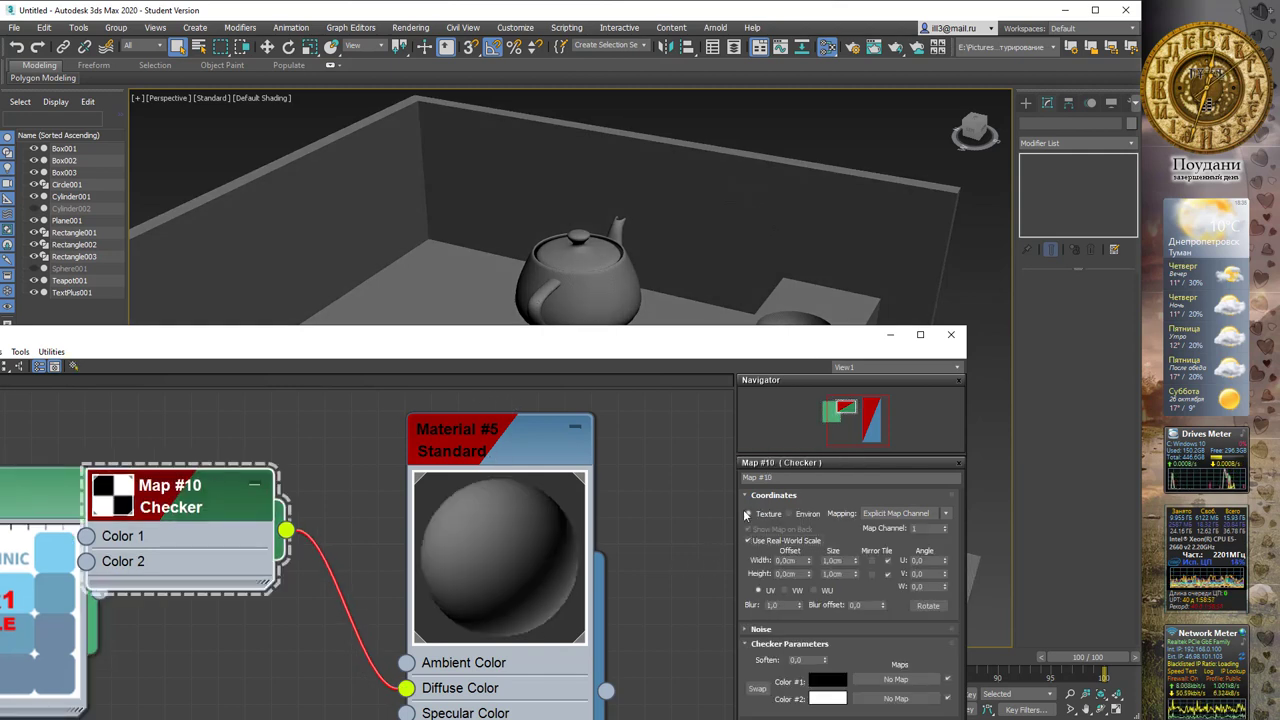
pyautogui.moveTo(197, 485); pyautogui.dragTo(268, 485)
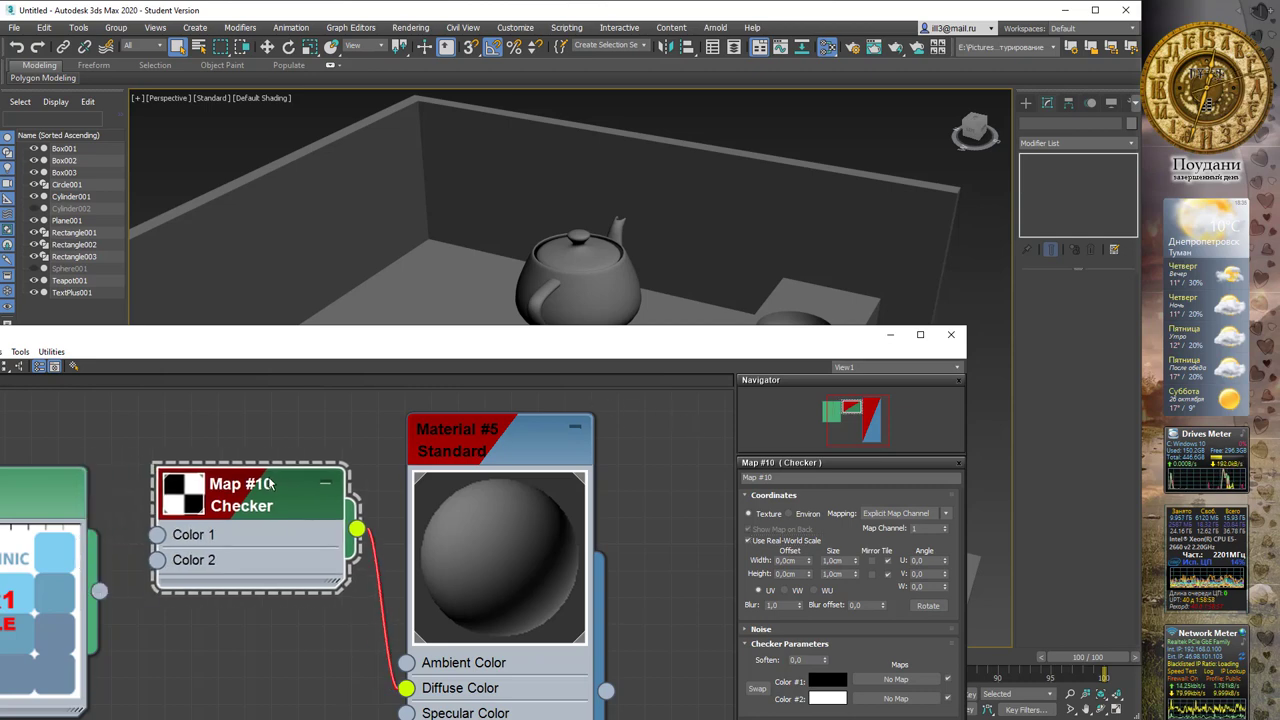
pyautogui.moveTo(526, 345)
pyautogui.mouseDown()
pyautogui.moveTo(718, 294)
pyautogui.moveTo(721, 242)
pyautogui.mouseUp()
pyautogui.moveTo(737, 480); pyautogui.dragTo(709, 440, button='middle')
pyautogui.click(1025, 456)
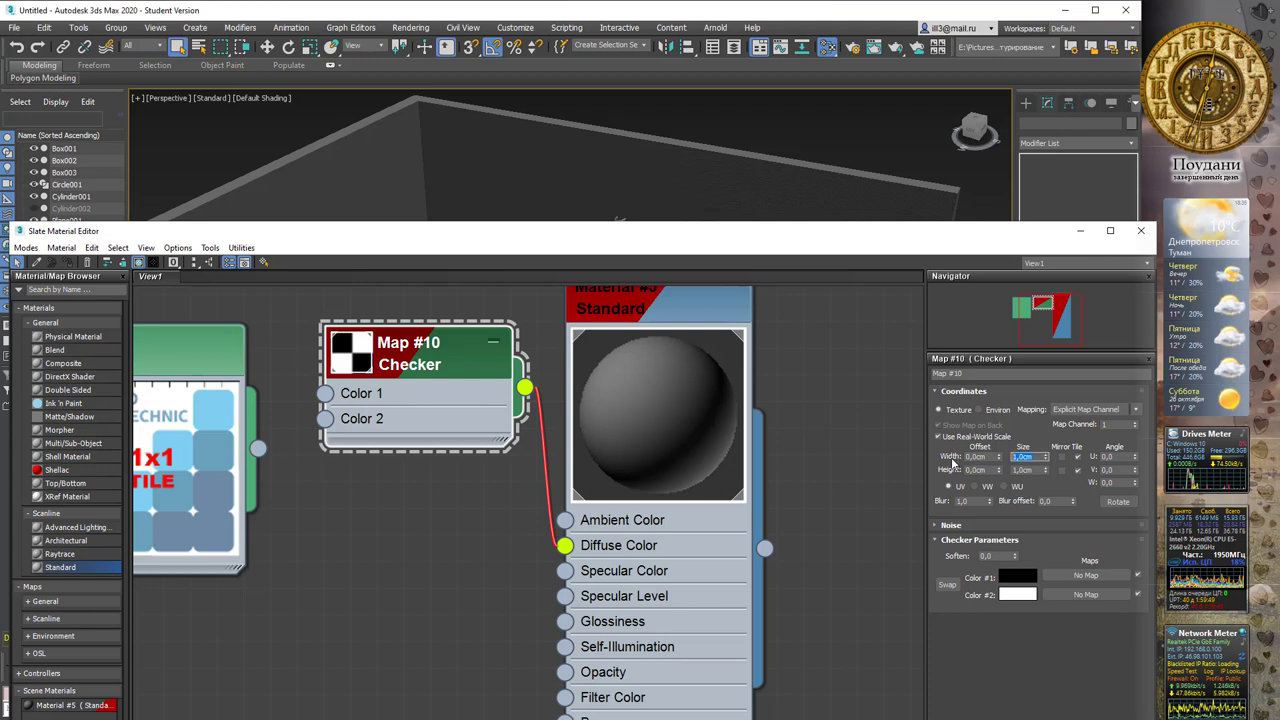
pyautogui.write('100')
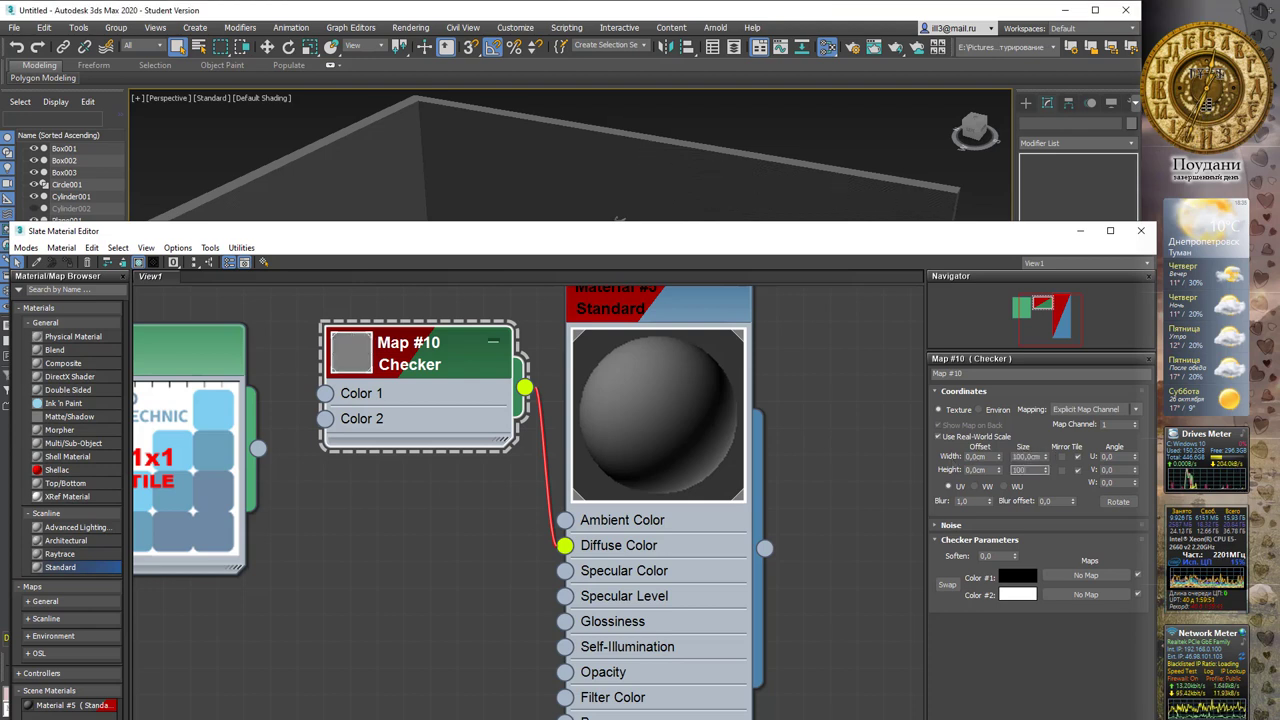
pyautogui.press('Return')
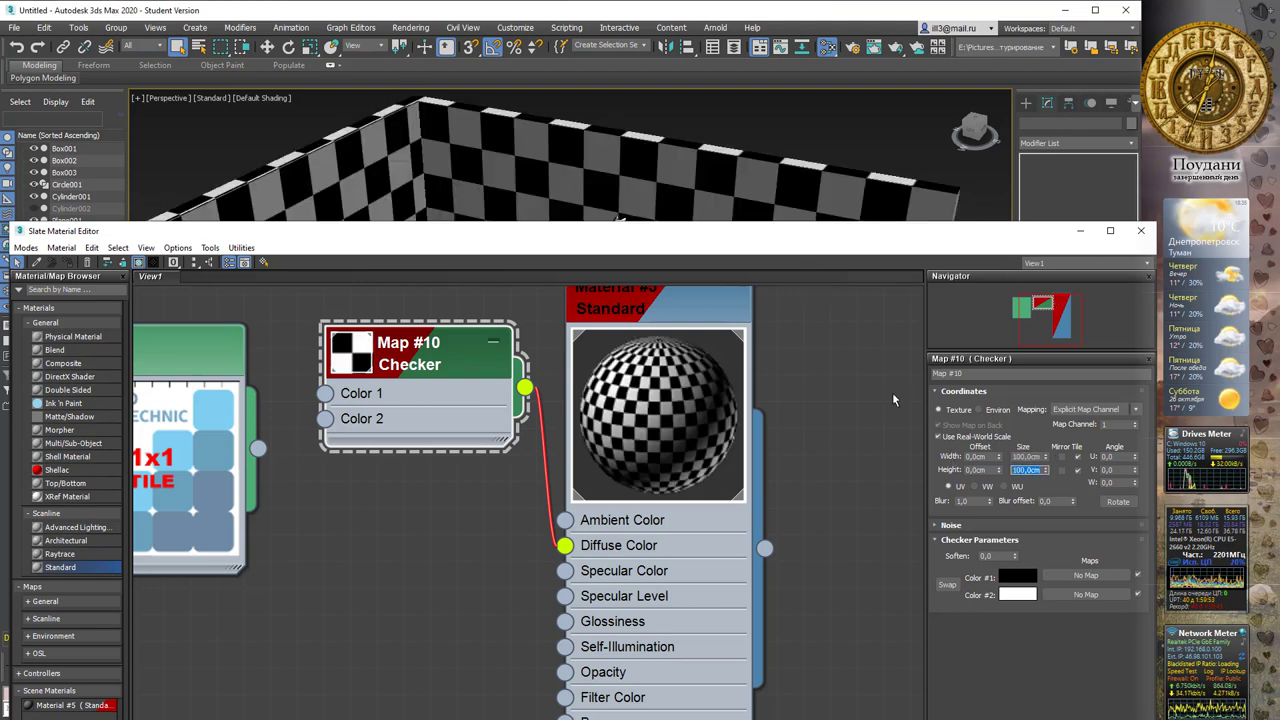
pyautogui.moveTo(832, 231)
pyautogui.mouseDown()
pyautogui.moveTo(838, 510)
pyautogui.moveTo(912, 319)
pyautogui.mouseUp()
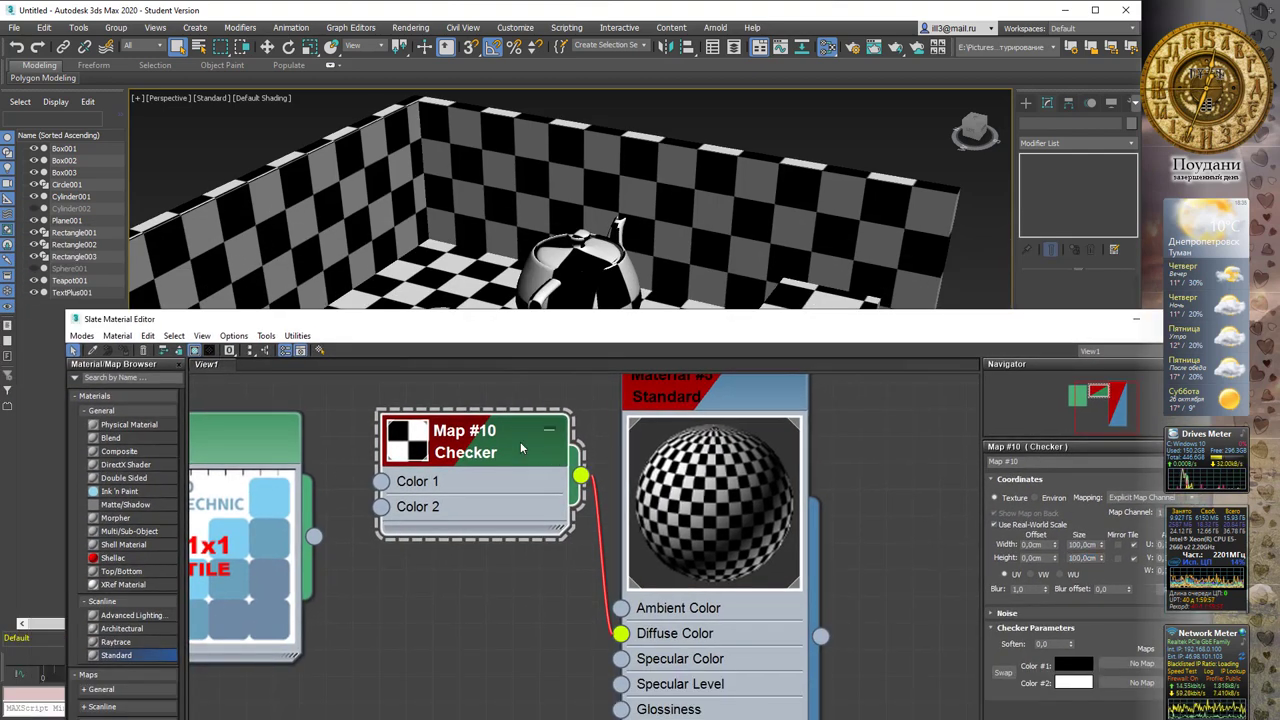
# Change the checker's Color 1 to a light blue
pyautogui.click(1068, 665)
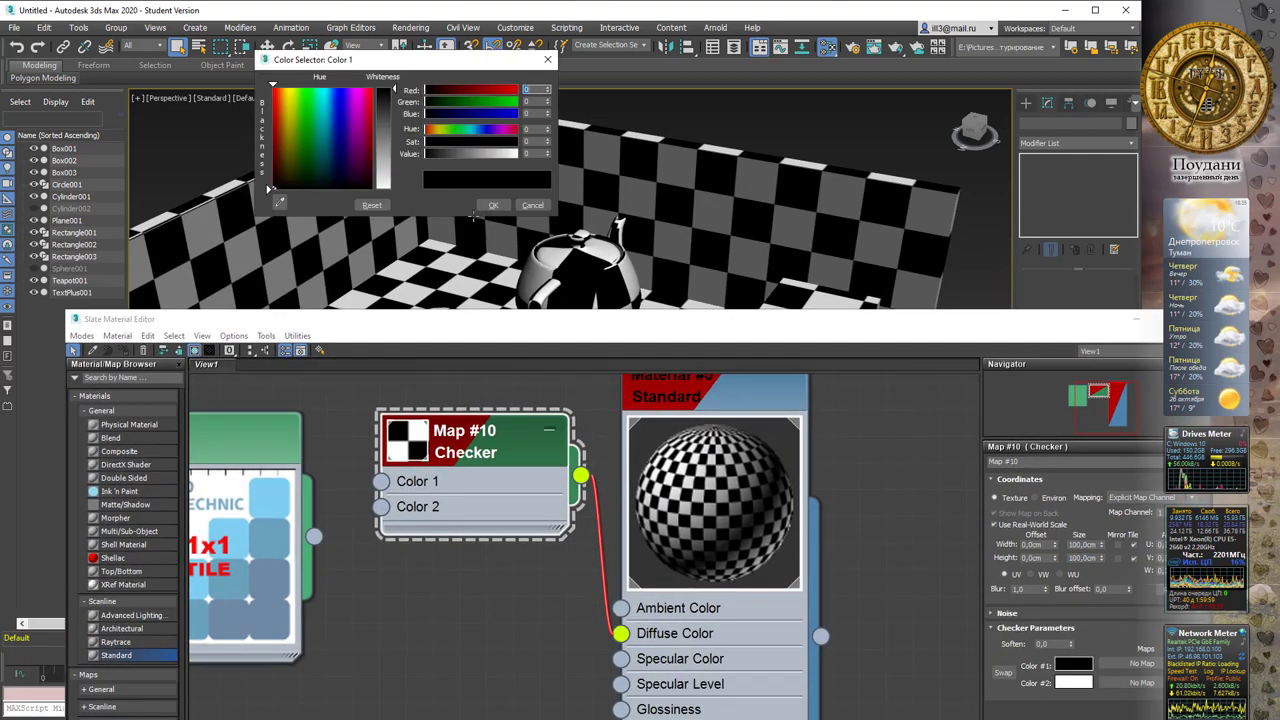
pyautogui.click(335, 103)
pyautogui.click(493, 205)
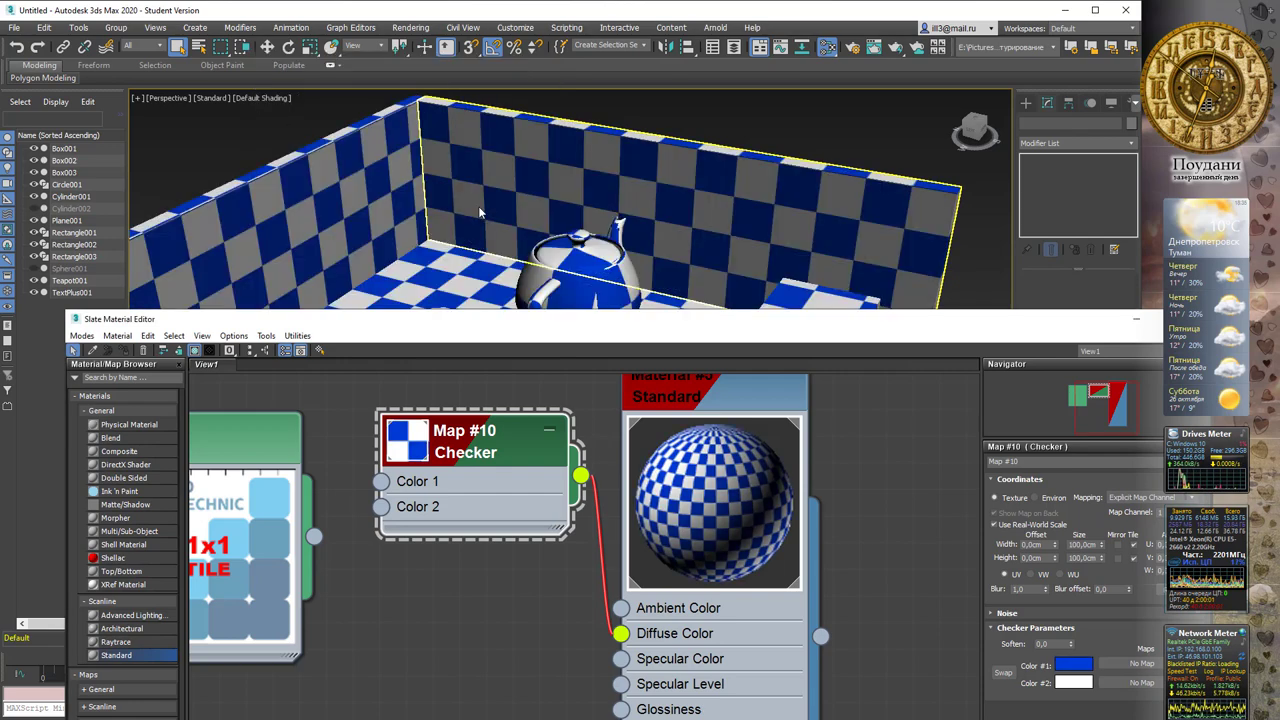
pyautogui.moveTo(875, 318)
pyautogui.mouseDown()
pyautogui.moveTo(797, 702)
pyautogui.moveTo(805, 376)
pyautogui.mouseUp()
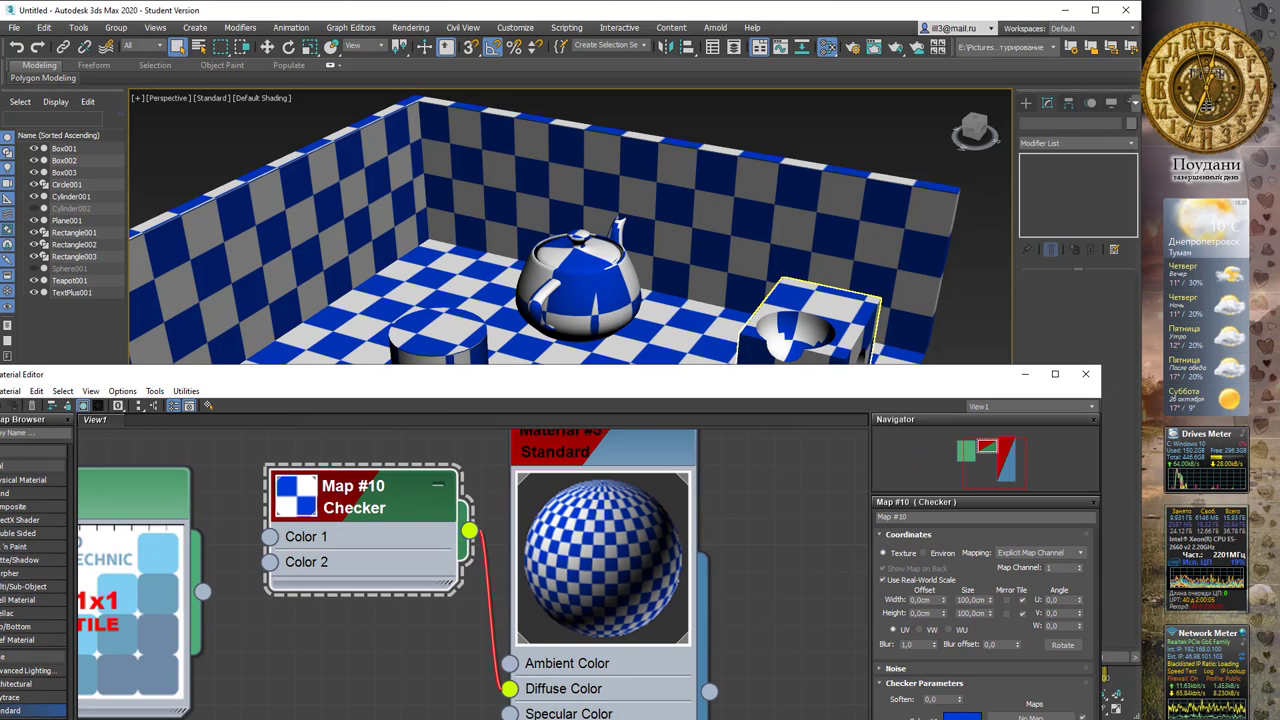
pyautogui.click(962, 716)
pyautogui.moveTo(389, 92); pyautogui.dragTo(389, 142)
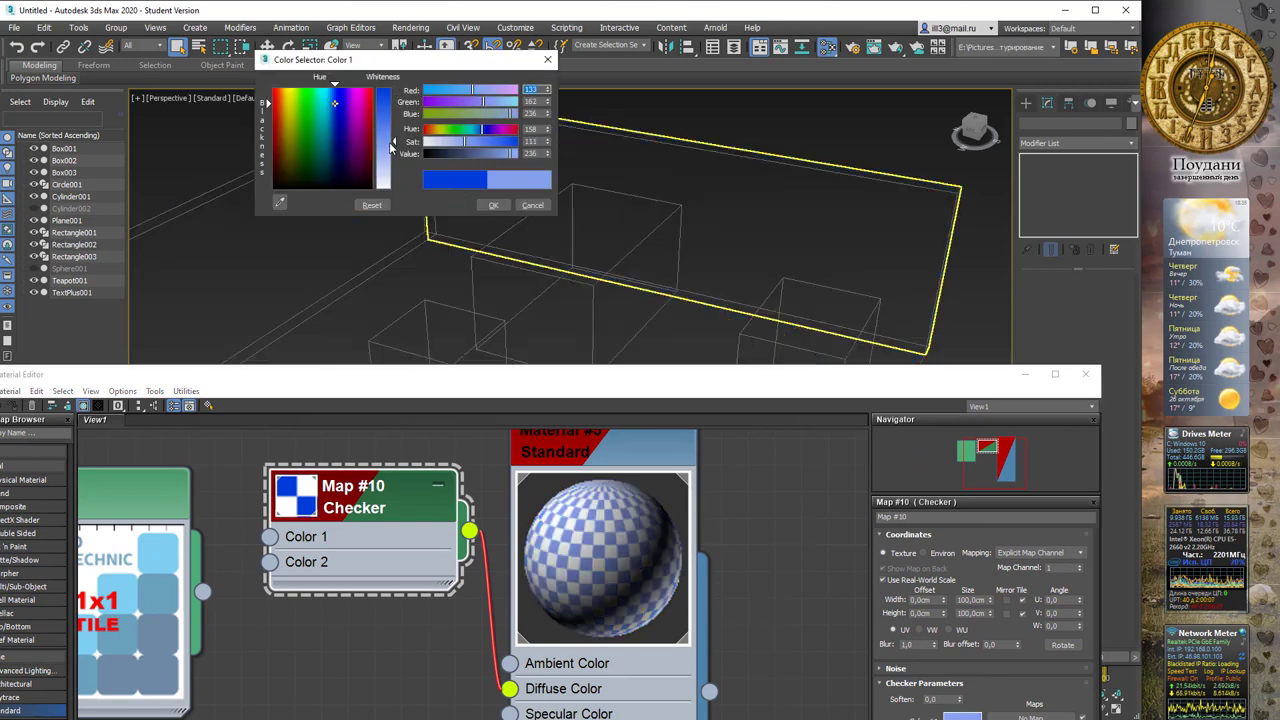
pyautogui.click(493, 205)
# Show edged faces and orbit the room to select the back wall
pyautogui.scroll(3, 731, 249)
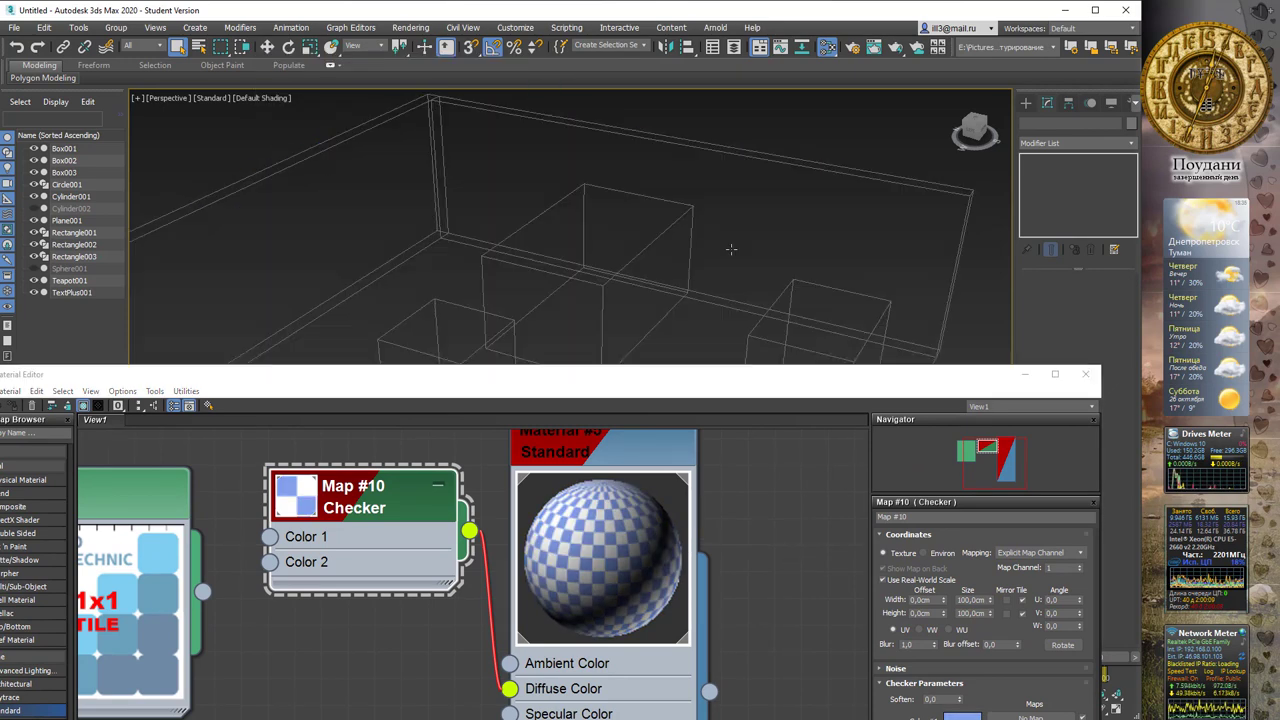
pyautogui.scroll(2, 731, 249)
pyautogui.press('F4')
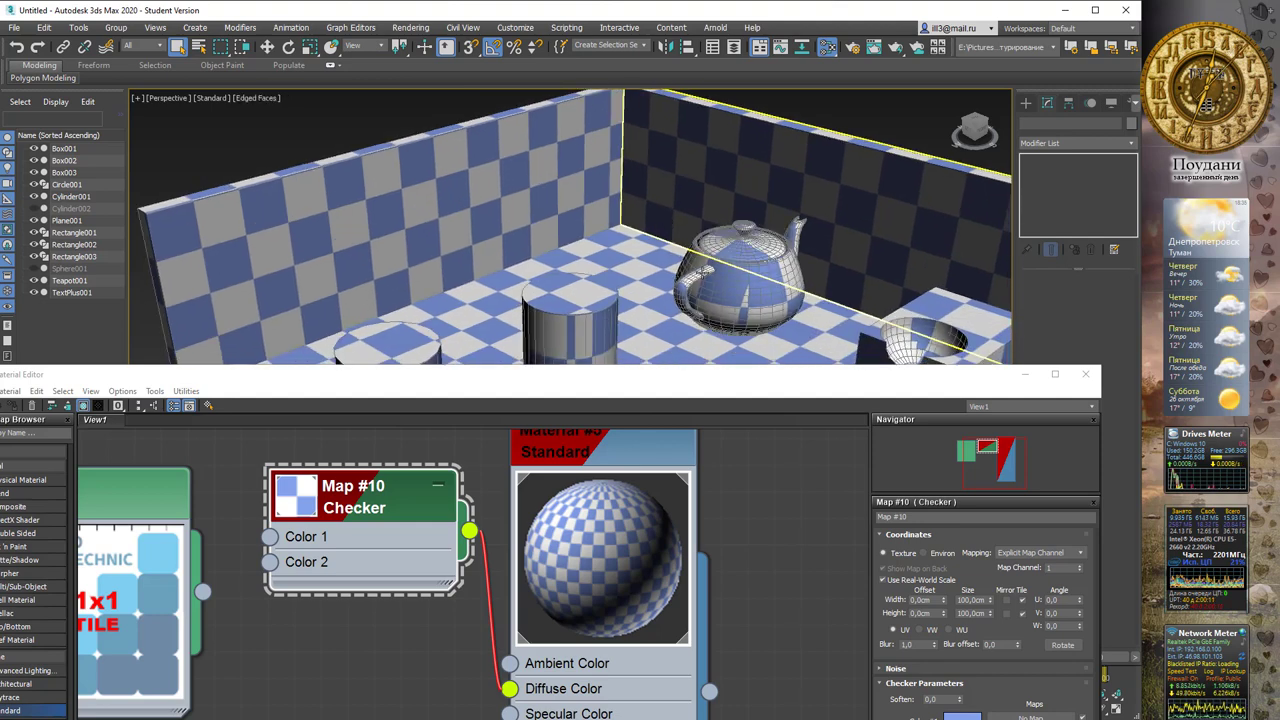
pyautogui.scroll(-4, 731, 249)
pyautogui.click(659, 163)
pyautogui.keyDown('alt'); pyautogui.moveTo(716, 186); pyautogui.dragTo(760, 186, button='middle'); pyautogui.keyUp('alt')
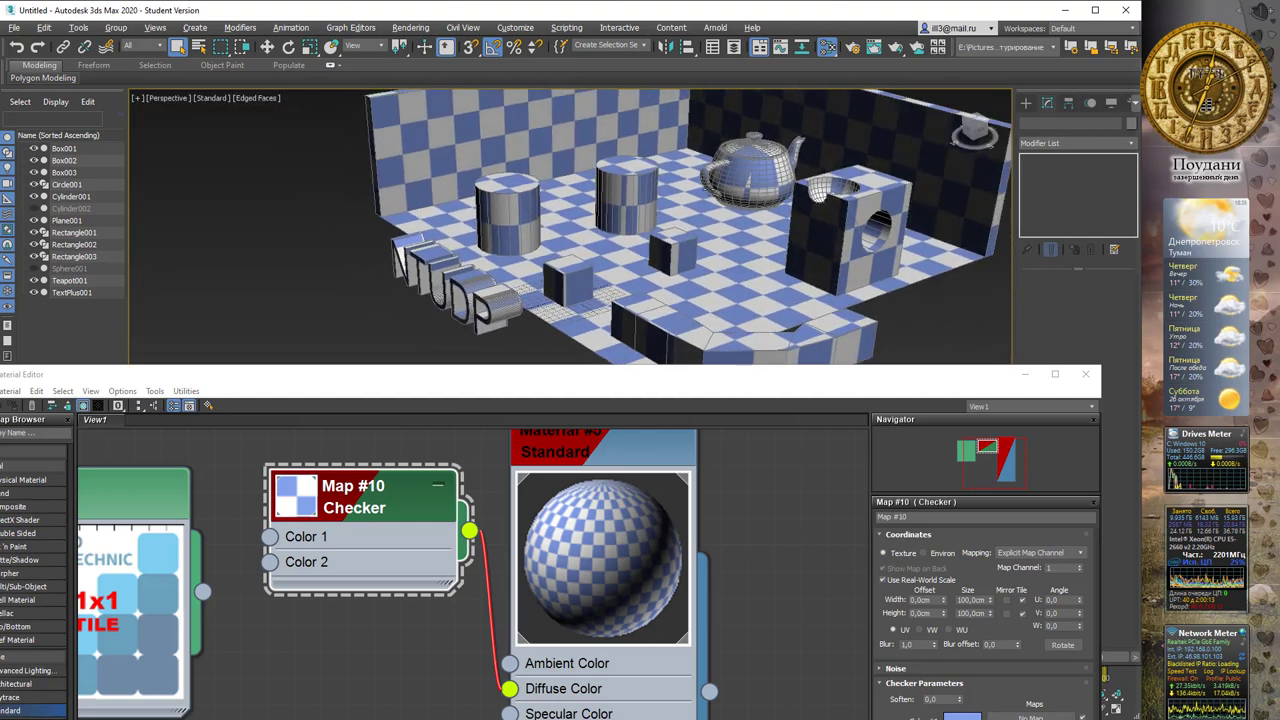
pyautogui.click(931, 198)
pyautogui.keyDown('alt'); pyautogui.moveTo(931, 198); pyautogui.dragTo(748, 232, button='middle'); pyautogui.keyUp('alt')
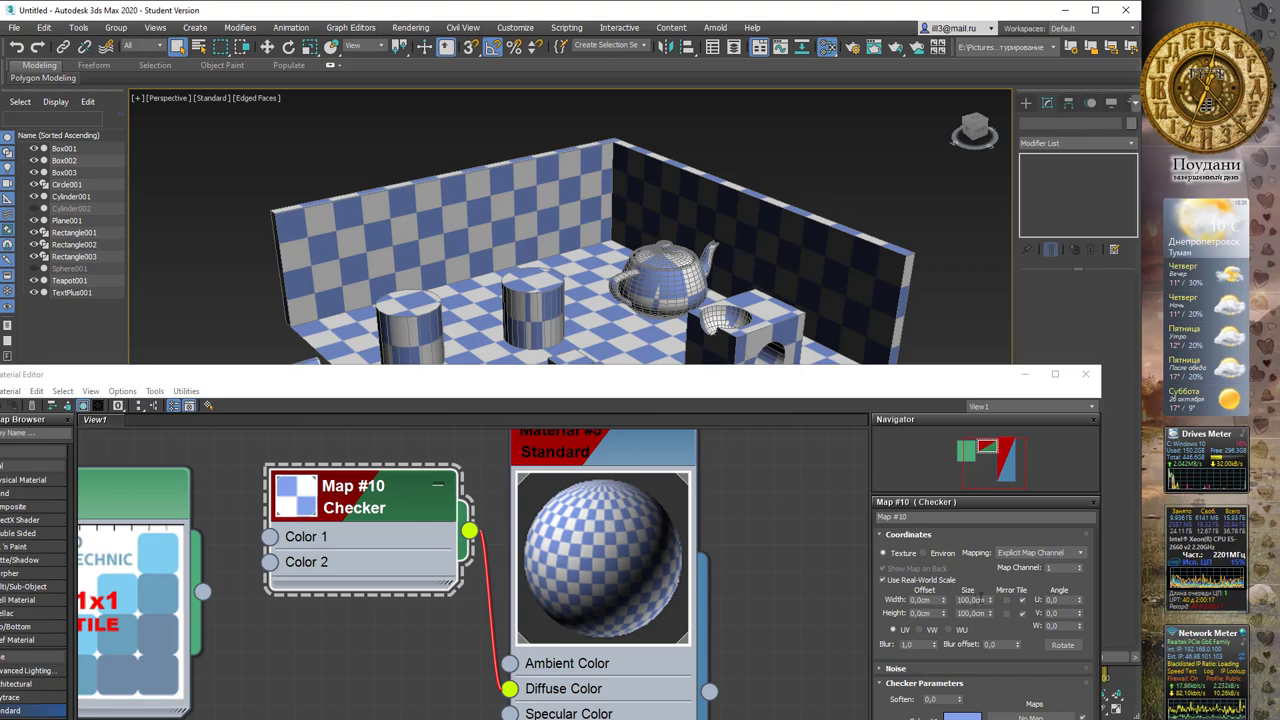
pyautogui.click(965, 555)
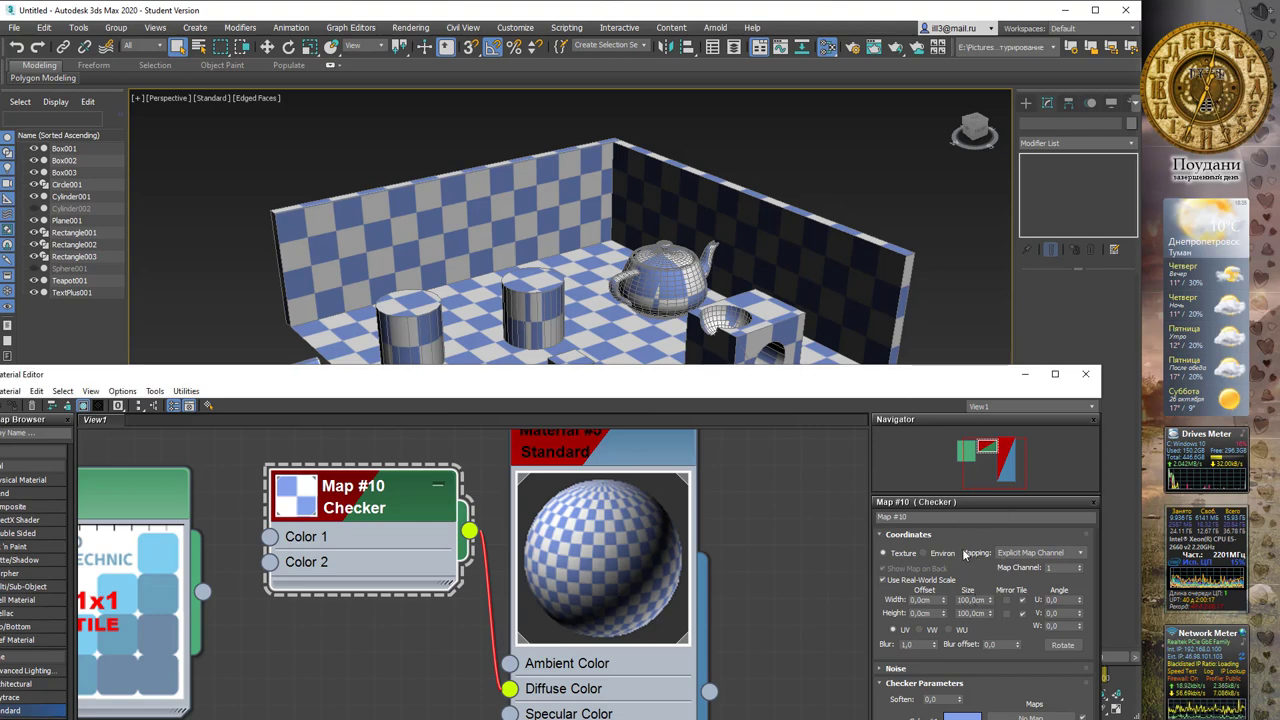
# Select the back wall Rectangle003 and convert it to an Editable Poly
pyautogui.click(1080, 379)
pyautogui.moveTo(560, 440)
pyautogui.keyDown('alt'); pyautogui.mouseDown(button='middle')
pyautogui.moveTo(308, 468)
pyautogui.moveTo(473, 464)
pyautogui.moveTo(681, 254)
pyautogui.moveTo(571, 234)
pyautogui.moveTo(537, 357)
pyautogui.moveTo(571, 371)
pyautogui.mouseUp(button='middle'); pyautogui.keyUp('alt')
pyautogui.scroll(-4, 571, 234)
pyautogui.scroll(3, 537, 357)
pyautogui.click(571, 371)
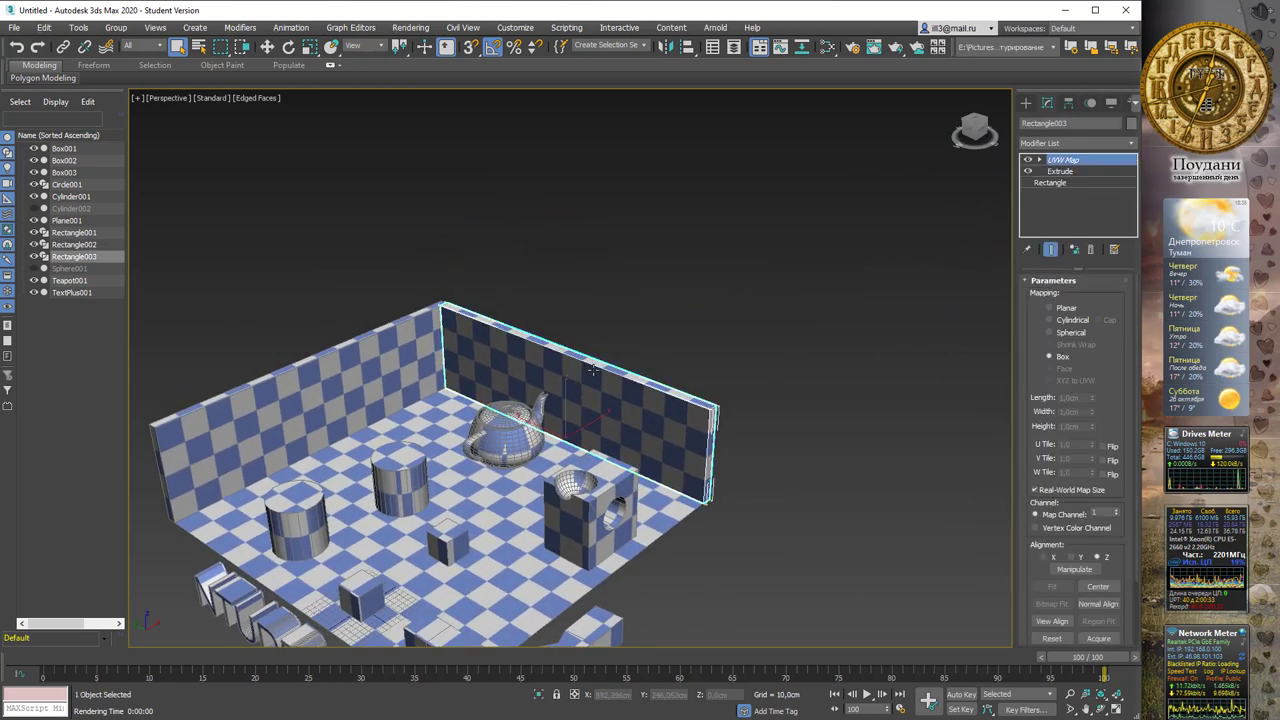
pyautogui.scroll(3, 604, 366)
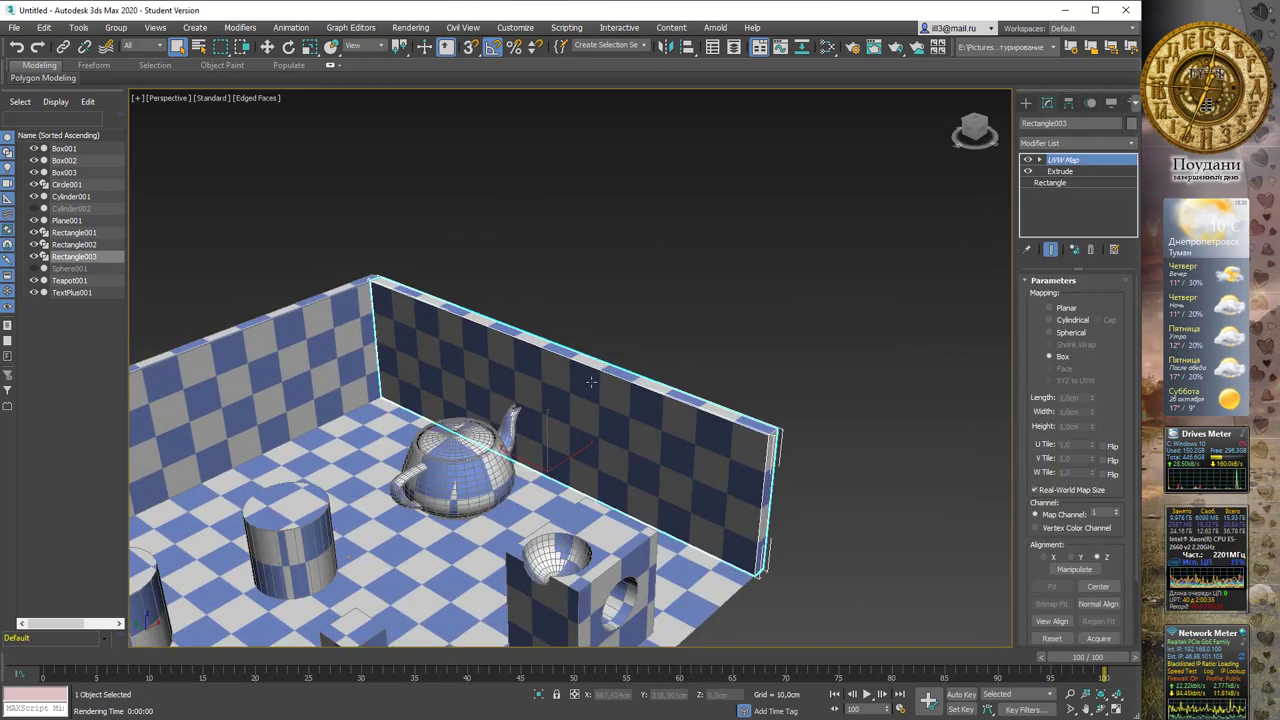
pyautogui.rightClick(586, 380)
pyautogui.moveTo(612, 516)
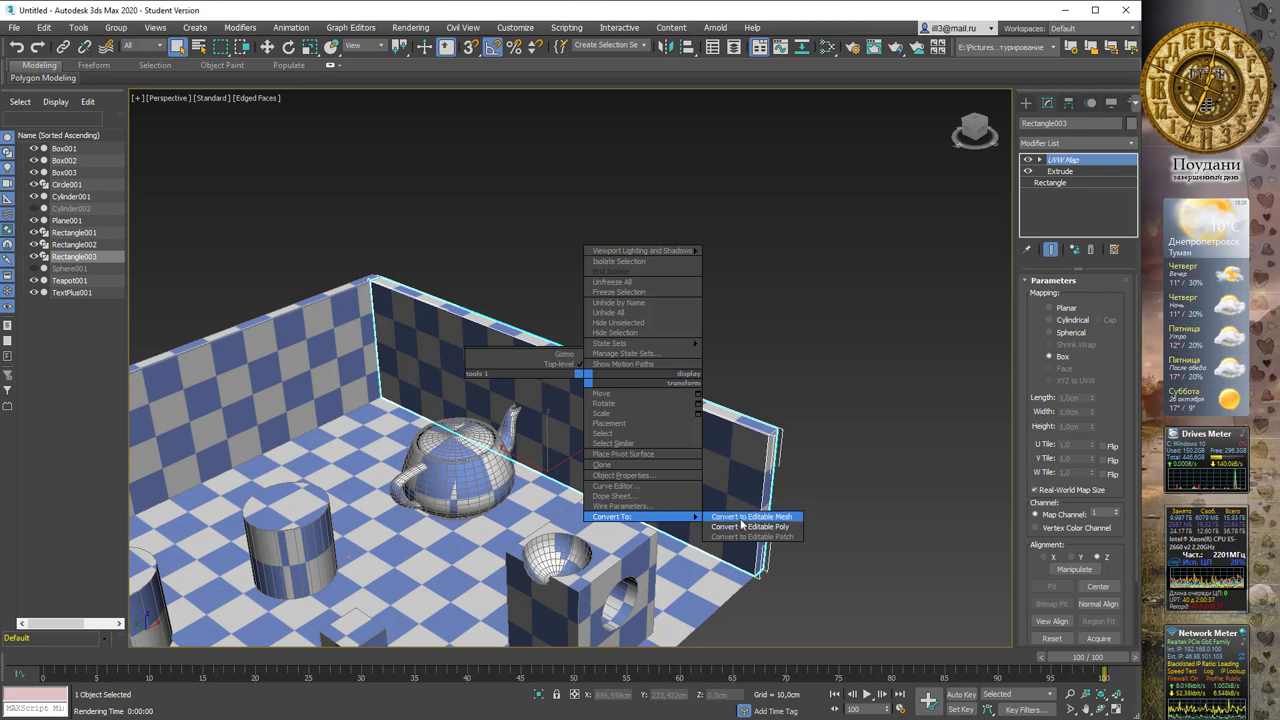
pyautogui.click(751, 527)
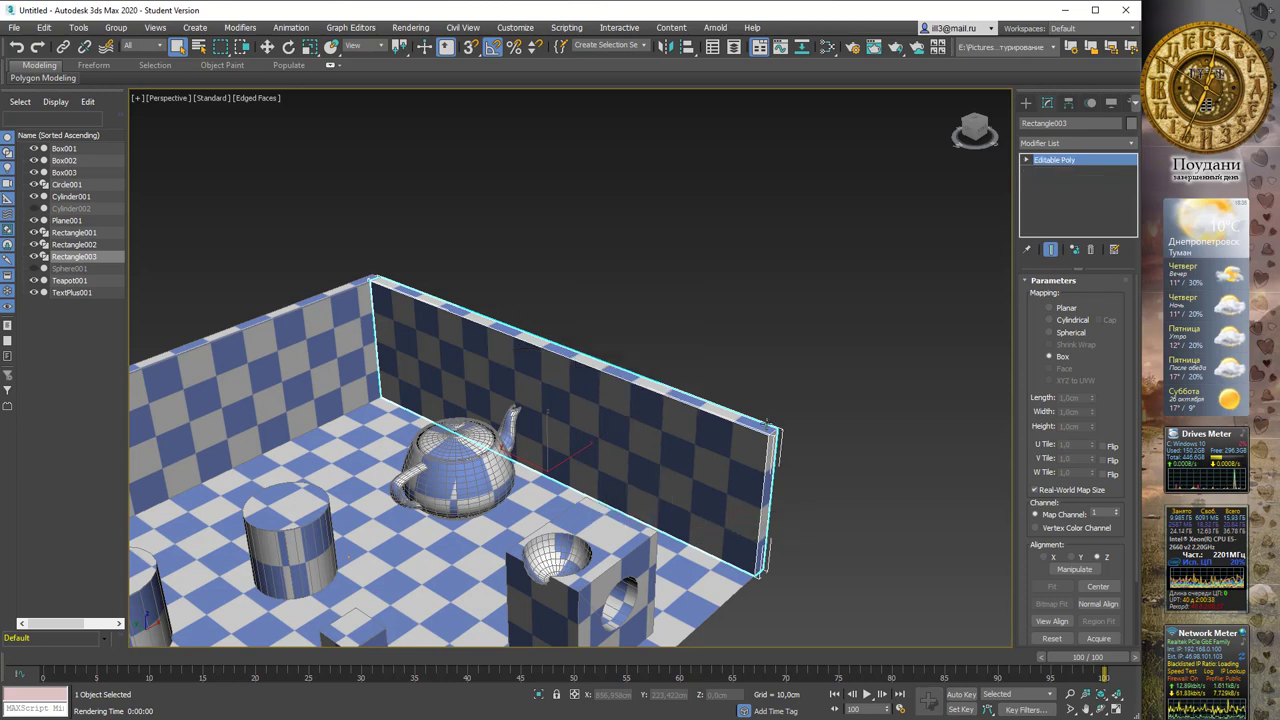
# Select the back wall's face at Polygon sub-object level
pyautogui.click(1026, 160)
pyautogui.click(1089, 296)
pyautogui.click(595, 403)
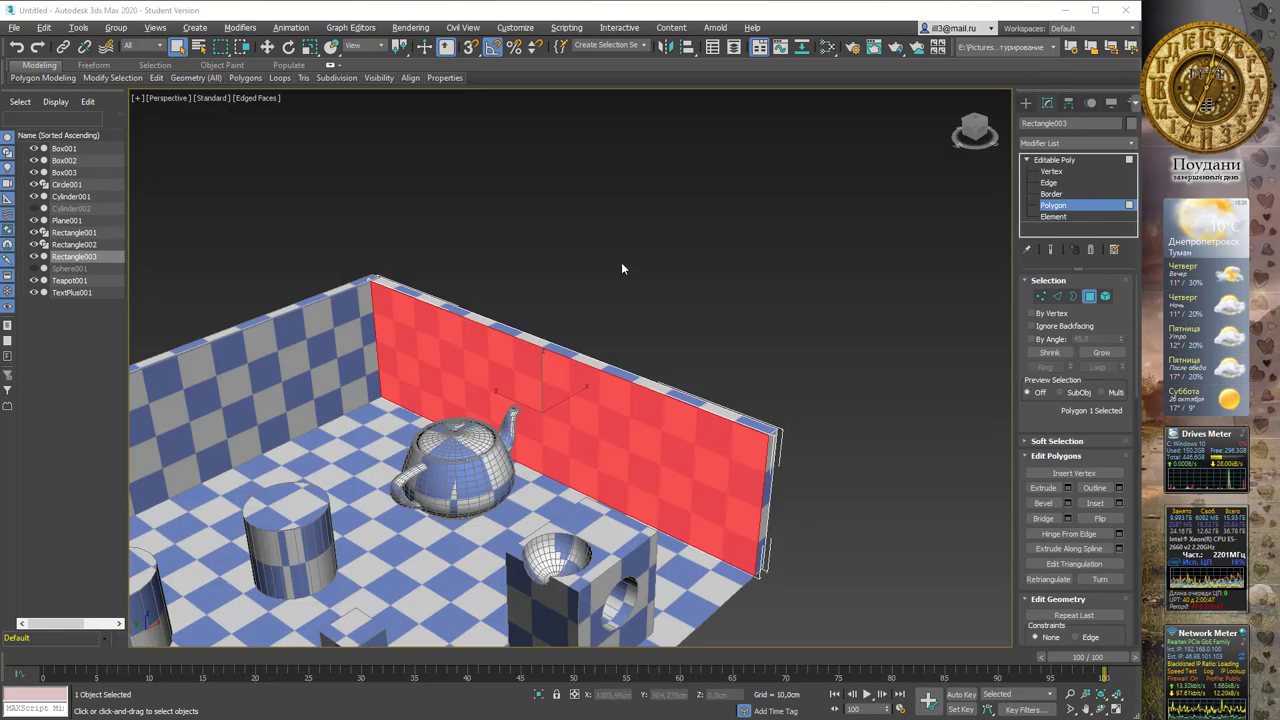
pyautogui.press('m')
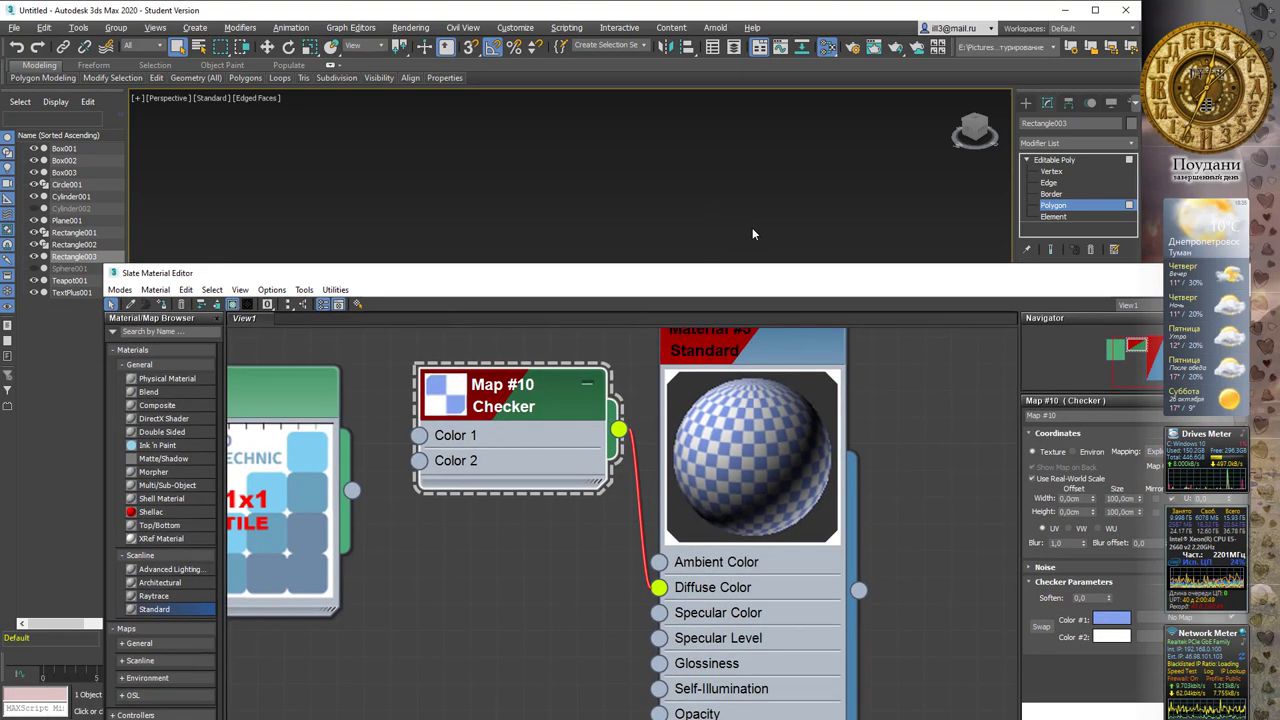
# Create a Standard material with the tile bitmap as Diffuse Color and assign it to the wall face
pyautogui.scroll(-2, 570, 408)
pyautogui.scroll(-2, 570, 408)
pyautogui.moveTo(464, 377)
pyautogui.mouseDown()
pyautogui.moveTo(380, 463)
pyautogui.moveTo(326, 493)
pyautogui.mouseUp()
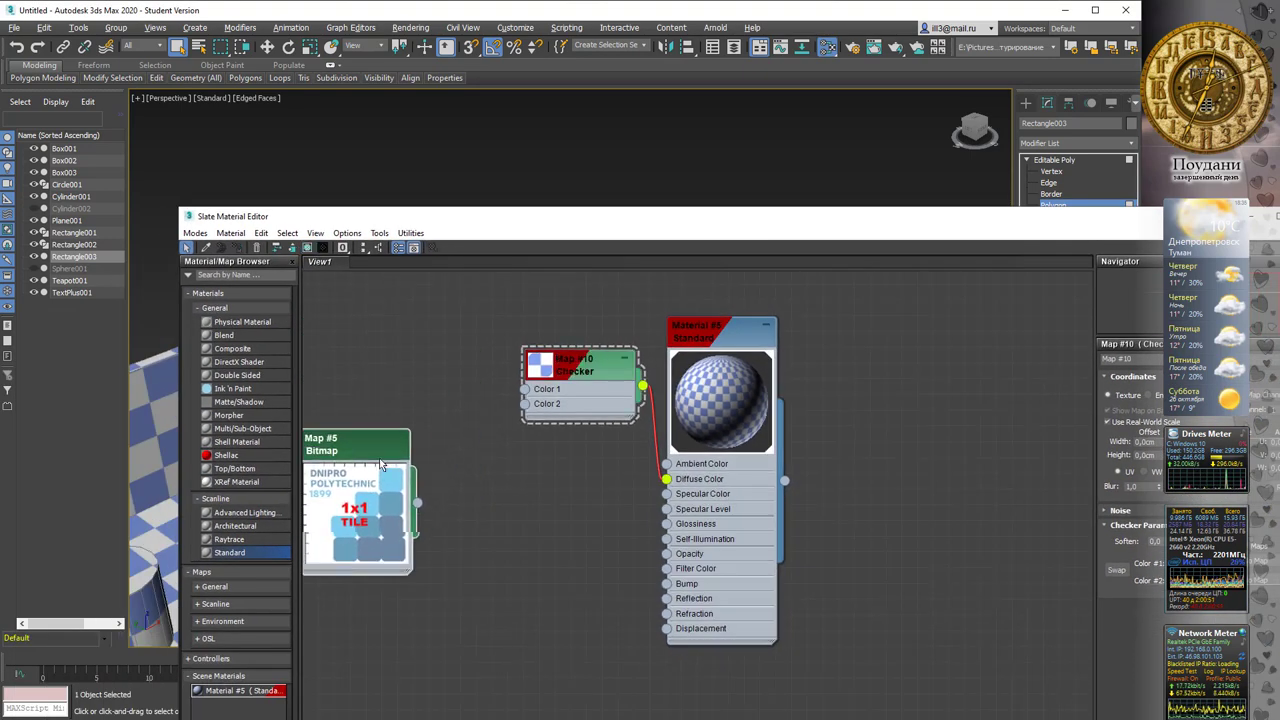
pyautogui.moveTo(440, 543); pyautogui.dragTo(440, 543)
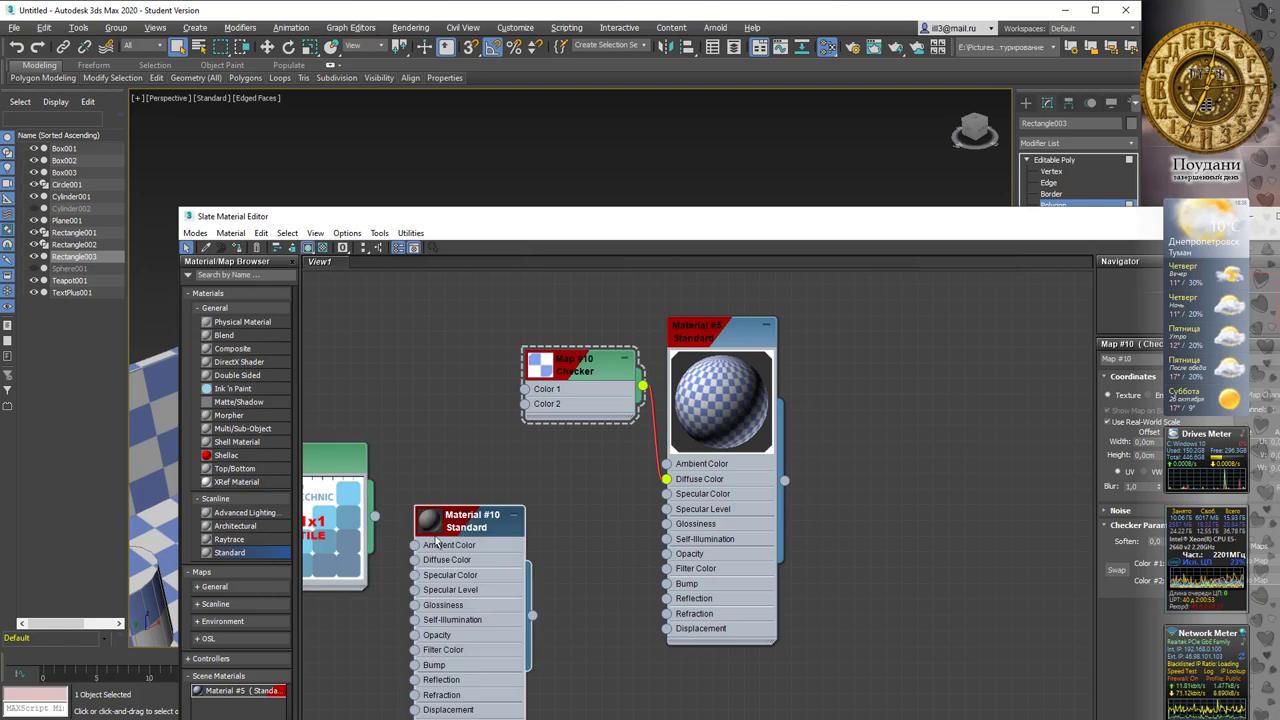
pyautogui.moveTo(374, 516); pyautogui.dragTo(415, 560)
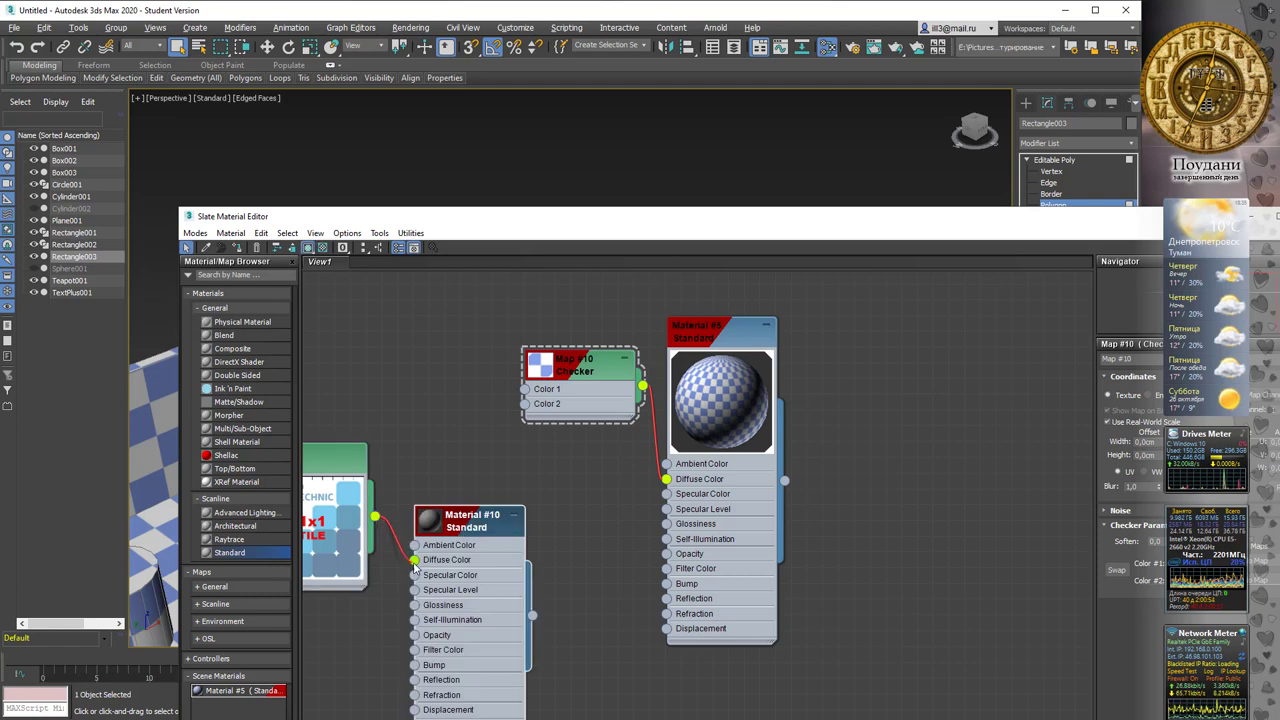
pyautogui.rightClick(464, 522)
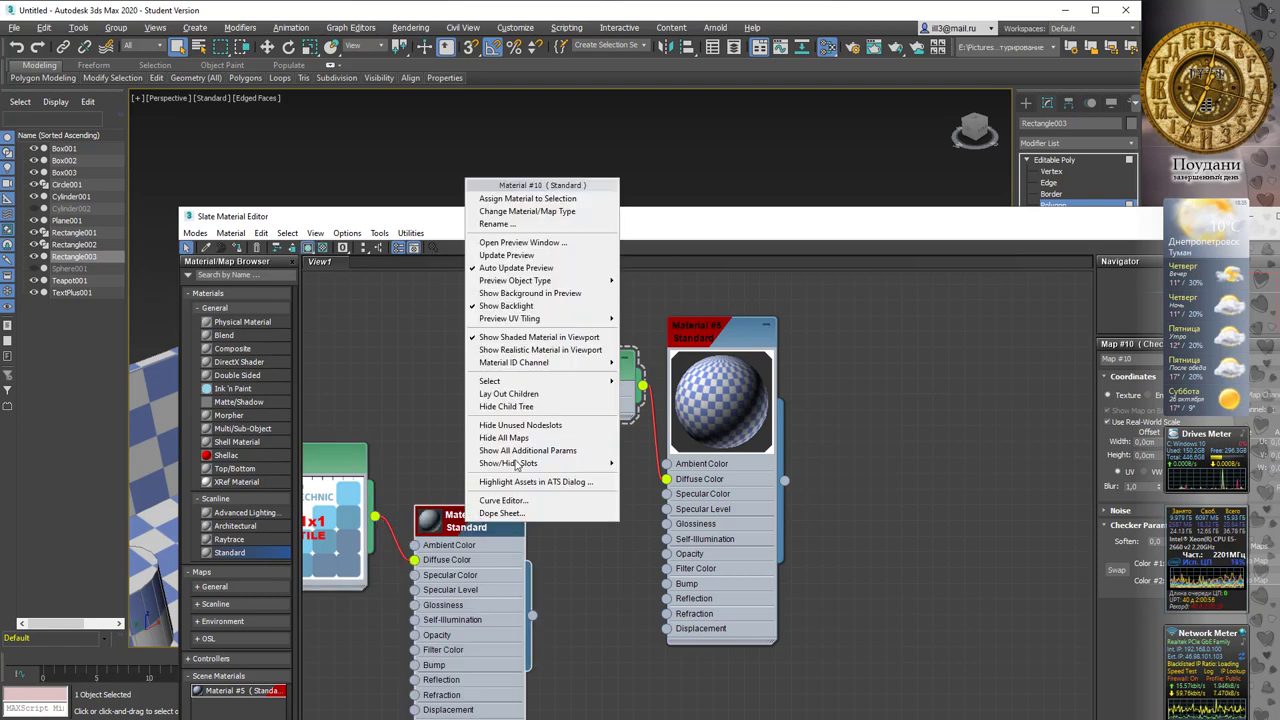
pyautogui.click(540, 199)
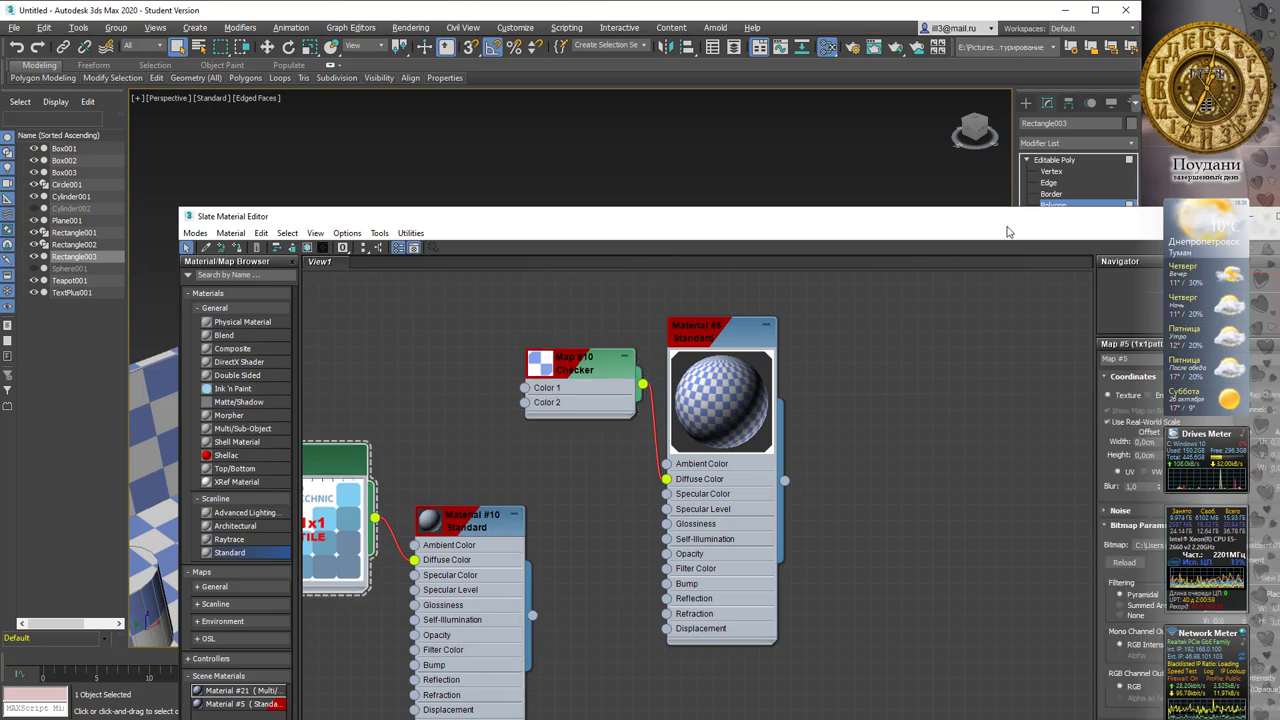
# Close the editor and hide selection shading to inspect the tiled back wall
pyautogui.moveTo(1008, 232); pyautogui.dragTo(955, 181)
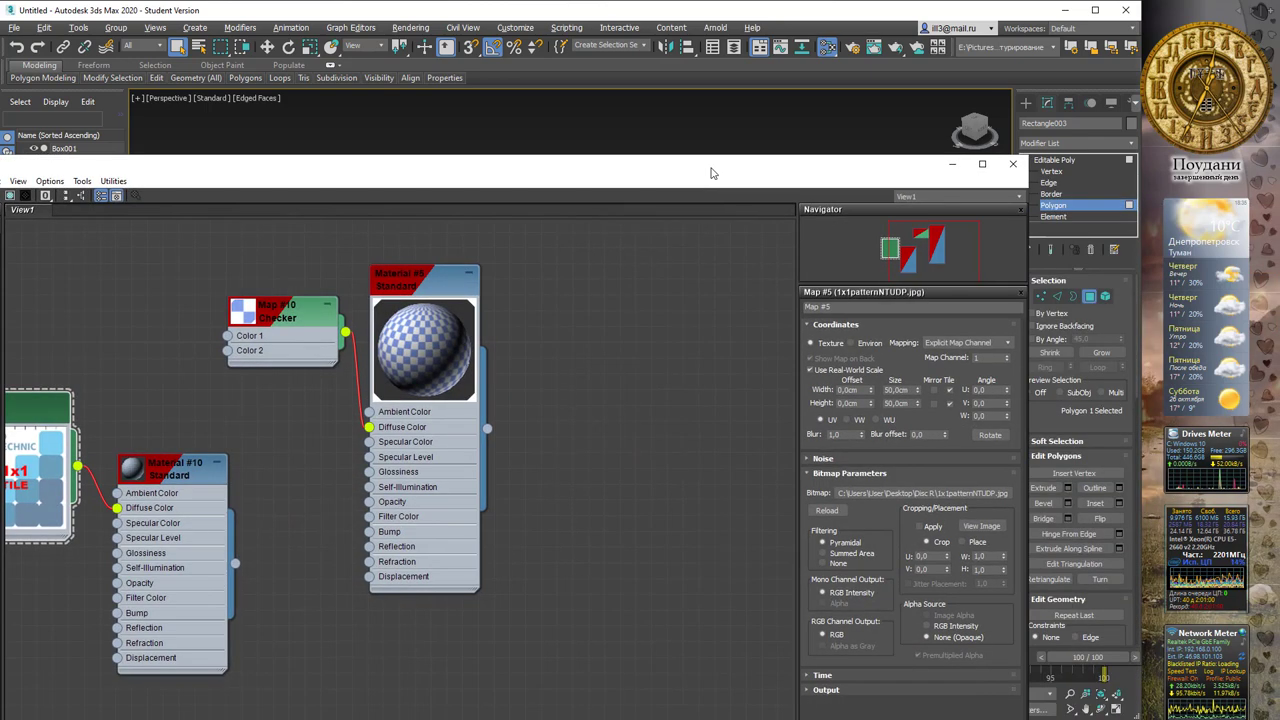
pyautogui.click(952, 164)
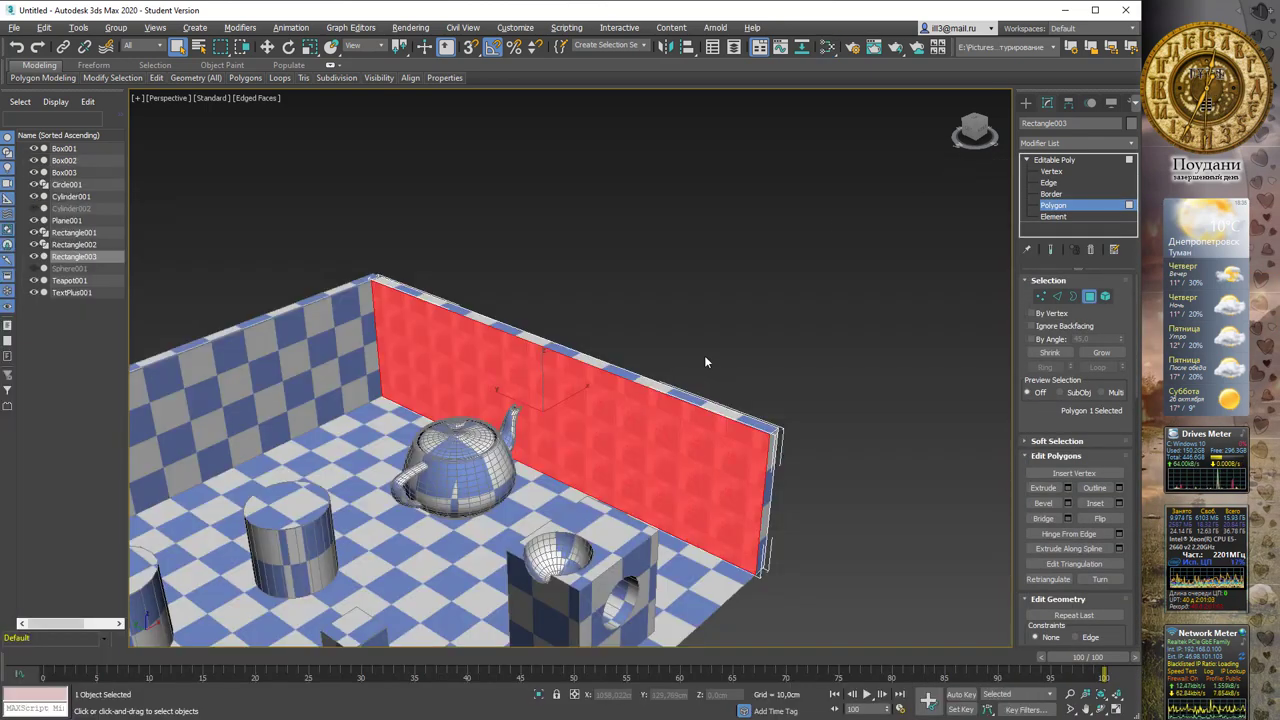
pyautogui.keyDown('alt'); pyautogui.moveTo(717, 317); pyautogui.dragTo(723, 310, button='middle'); pyautogui.keyUp('alt')
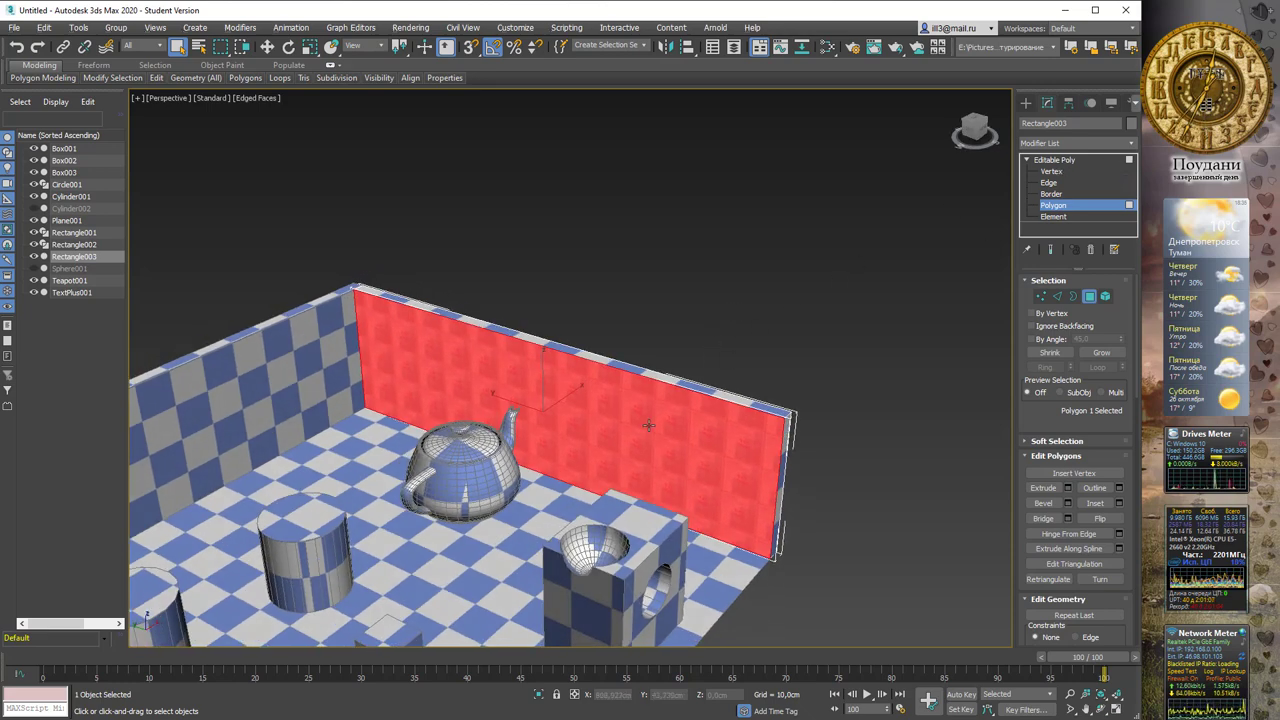
pyautogui.press('F2')
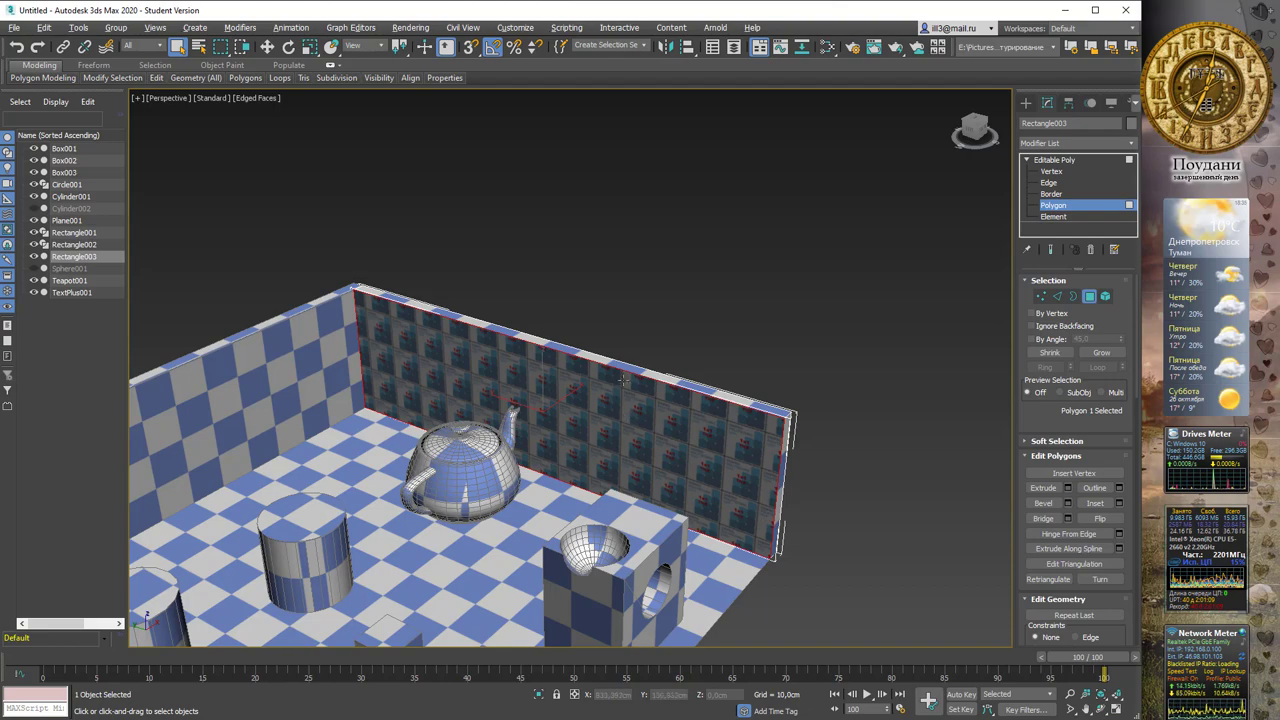
pyautogui.keyDown('alt'); pyautogui.moveTo(624, 380); pyautogui.dragTo(625, 360, button='middle'); pyautogui.keyUp('alt')
pyautogui.press('F2')
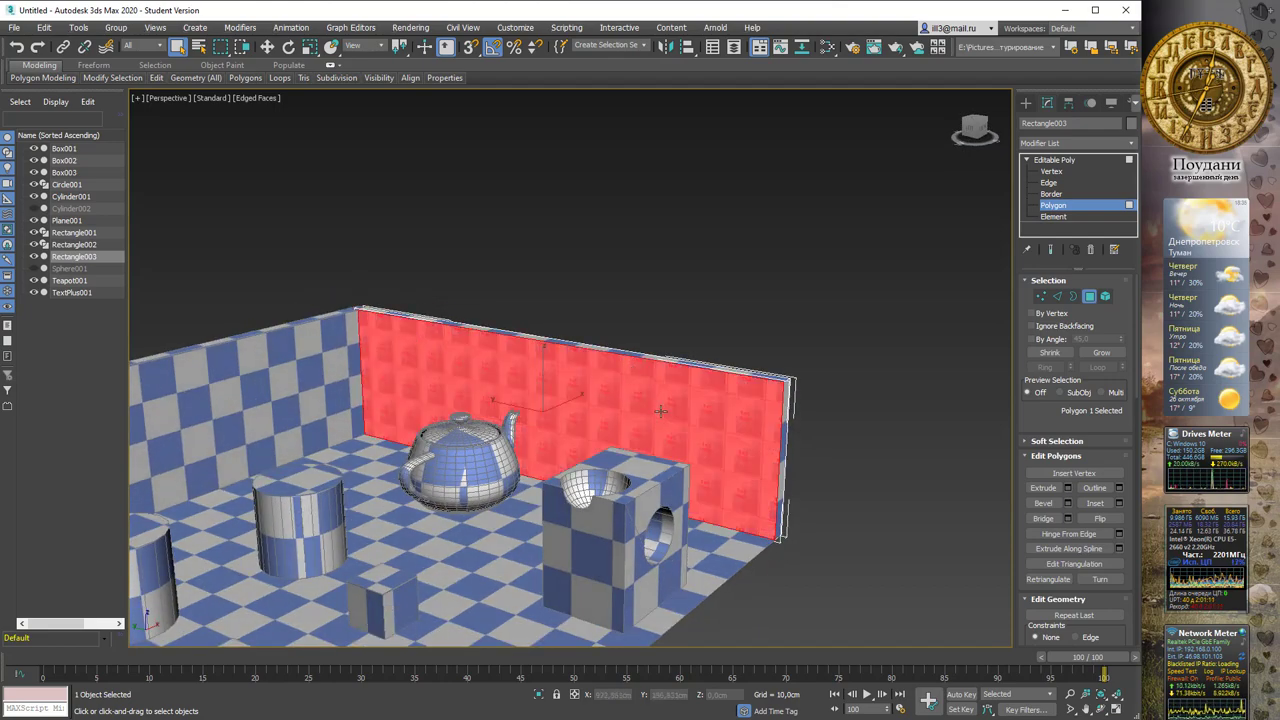
pyautogui.press('F2')
pyautogui.moveTo(661, 410)
pyautogui.keyDown('alt'); pyautogui.mouseDown(button='middle')
pyautogui.moveTo(669, 352)
pyautogui.moveTo(714, 338)
pyautogui.moveTo(619, 361)
pyautogui.moveTo(470, 350)
pyautogui.moveTo(606, 351)
pyautogui.moveTo(594, 349)
pyautogui.mouseUp(button='middle'); pyautogui.keyUp('alt')
pyautogui.scroll(2, 619, 361)
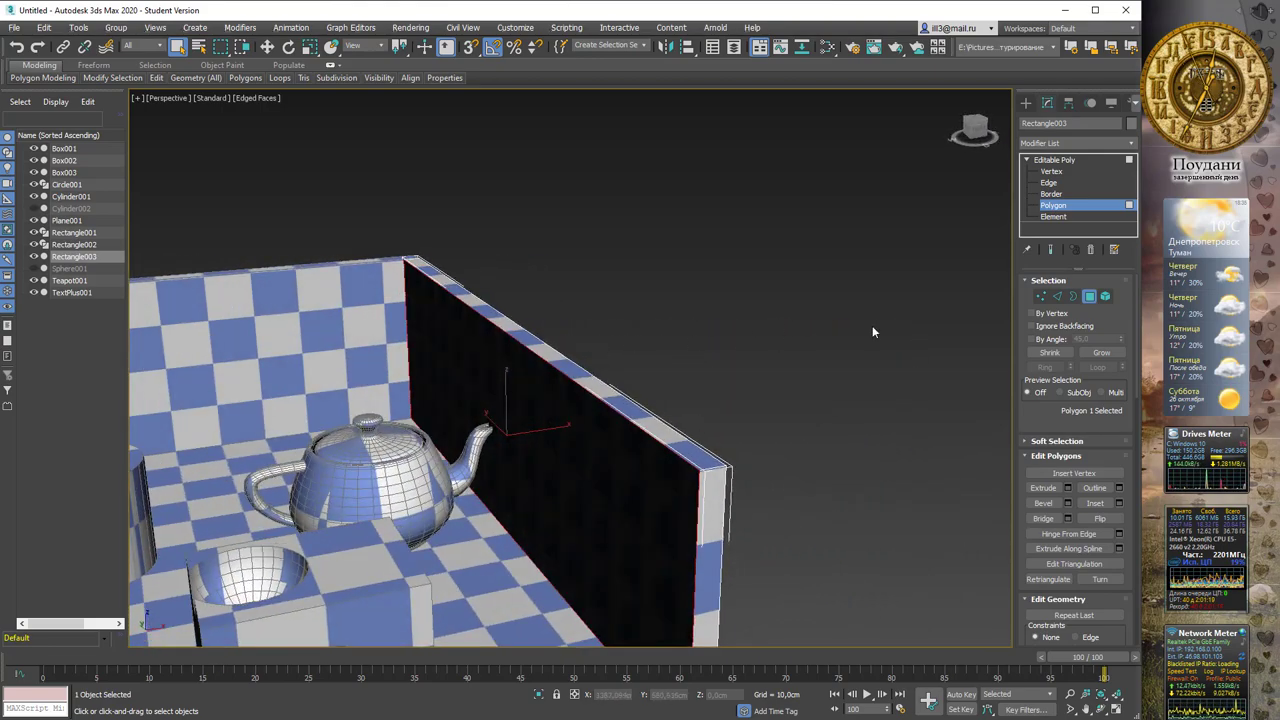
# Add a UVW Map modifier with Box mapping to the back wall
pyautogui.click(1076, 161)
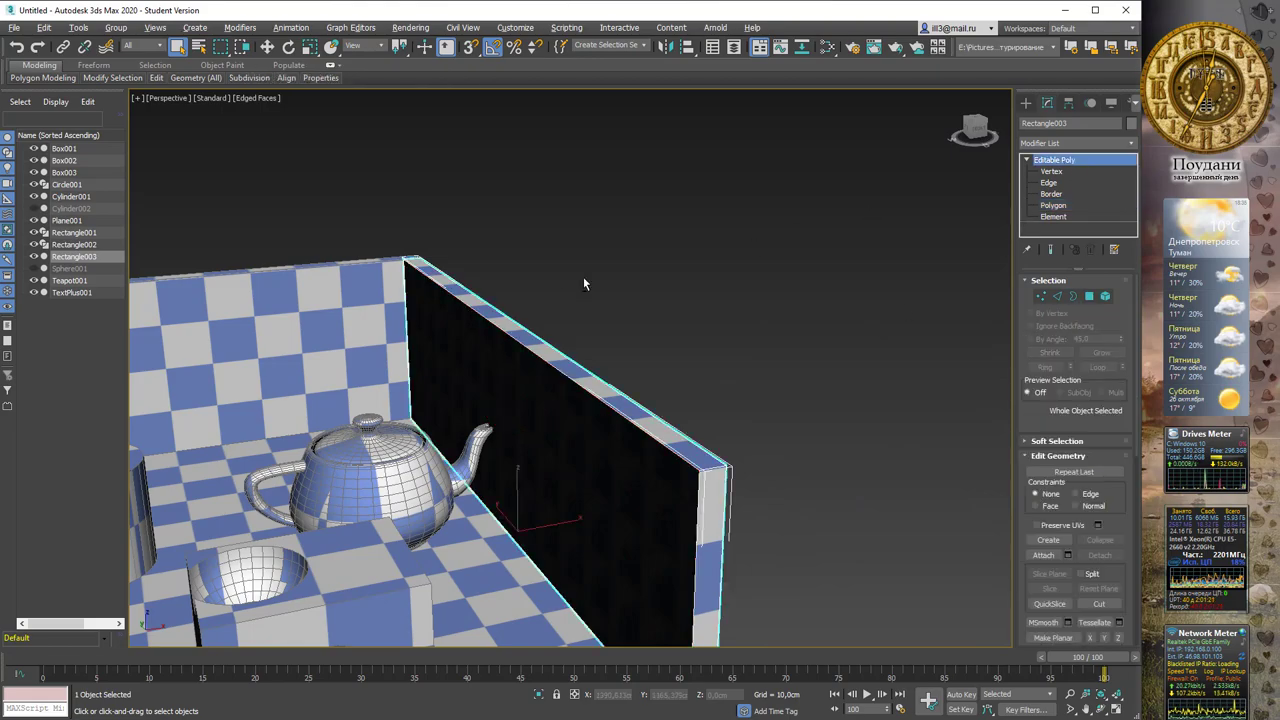
pyautogui.moveTo(585, 284)
pyautogui.keyDown('alt'); pyautogui.mouseDown(button='middle')
pyautogui.moveTo(621, 268)
pyautogui.moveTo(492, 275)
pyautogui.moveTo(740, 279)
pyautogui.mouseUp(button='middle'); pyautogui.keyUp('alt')
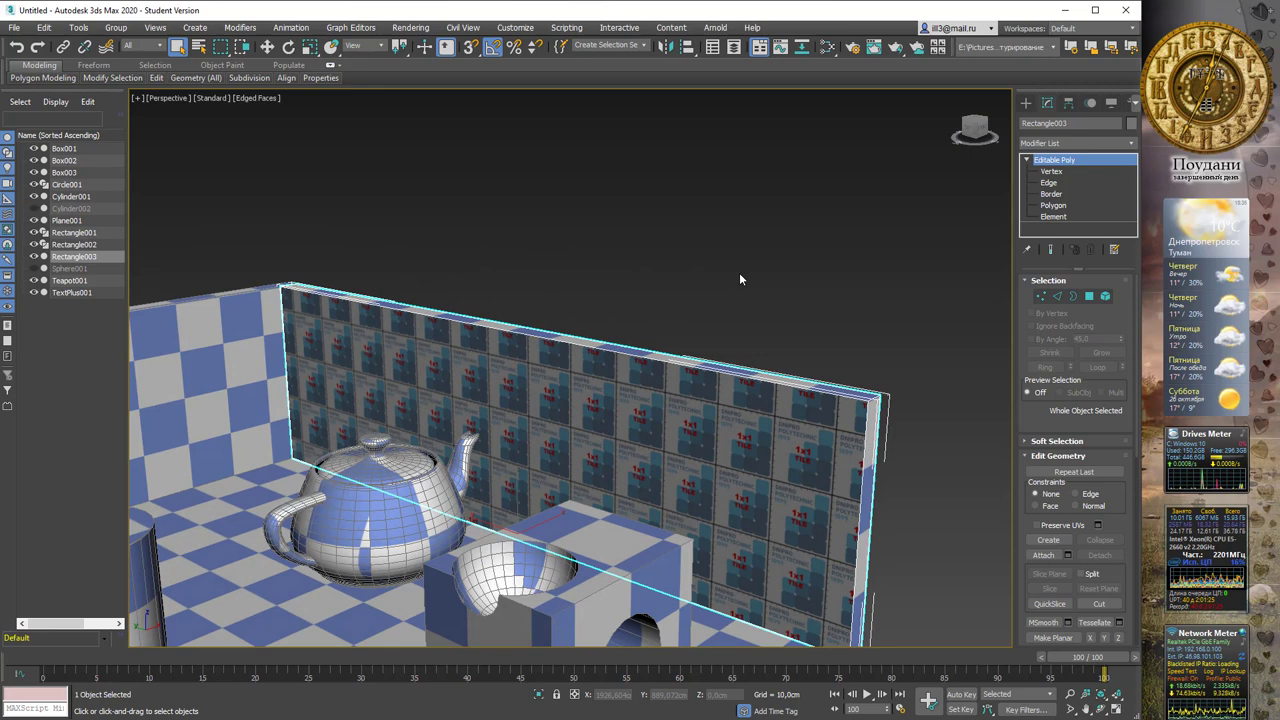
pyautogui.click(1089, 296)
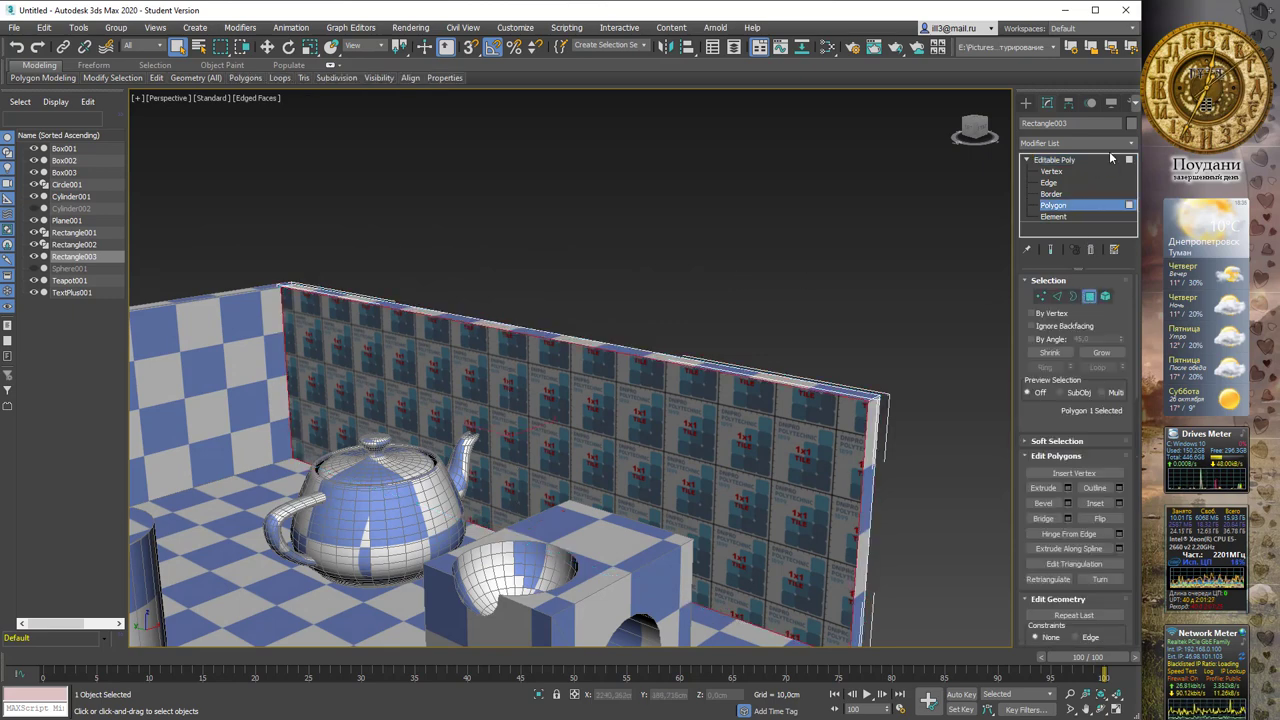
pyautogui.click(1130, 143)
pyautogui.press('u')
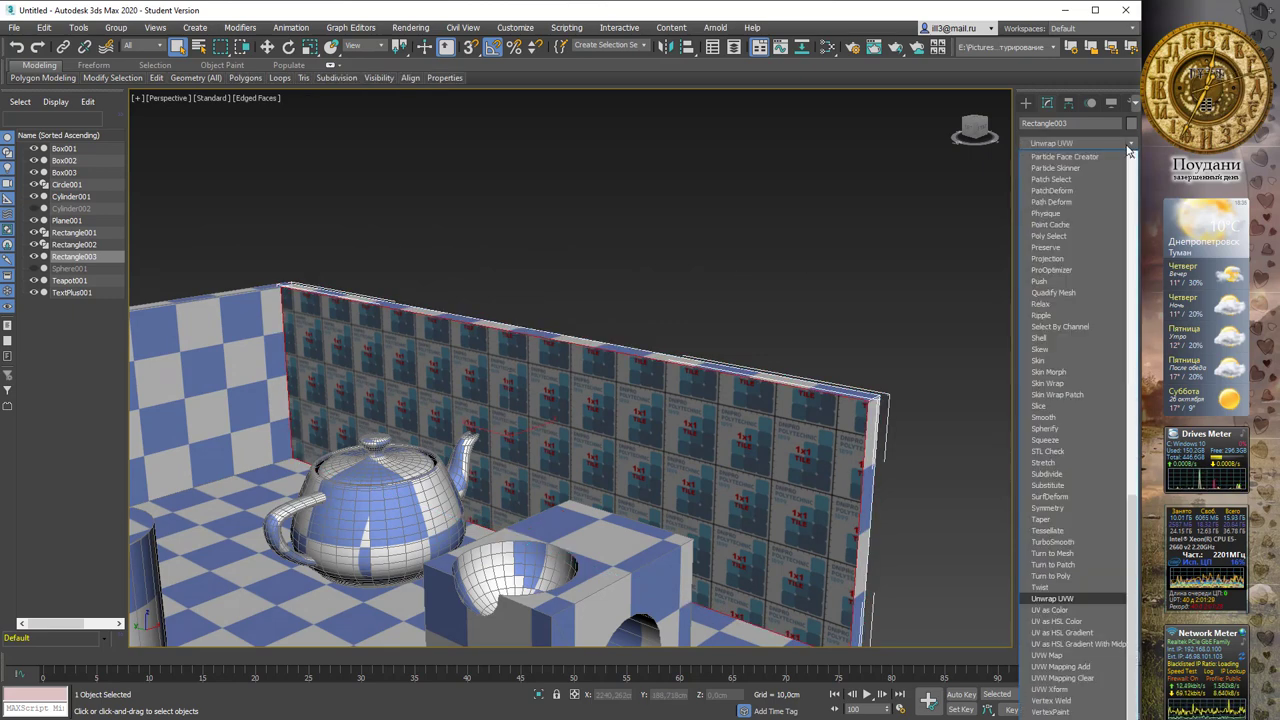
pyautogui.press('Down')
pyautogui.press('Down')
pyautogui.press('Down')
pyautogui.press('Down')
pyautogui.press('Down')
pyautogui.press('Return')
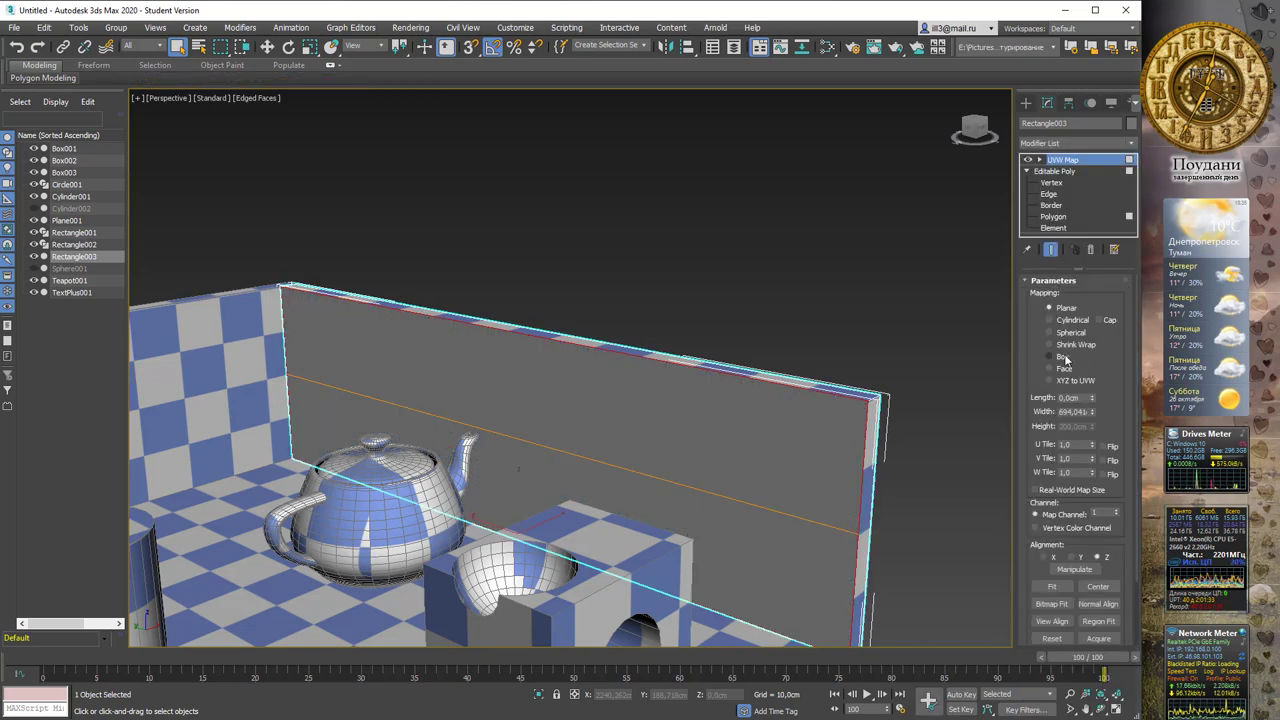
pyautogui.click(1063, 358)
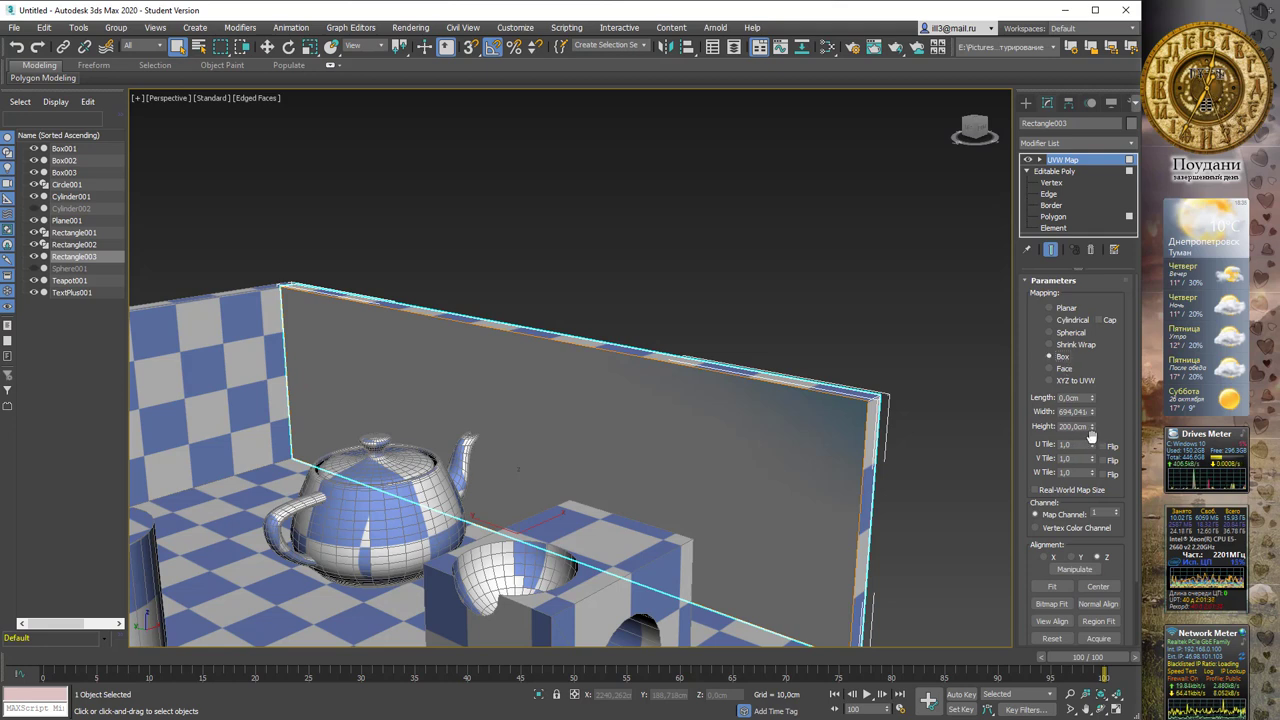
# Set the UVW Map's U Tile to 109
pyautogui.moveTo(1077, 445); pyautogui.dragTo(1043, 445)
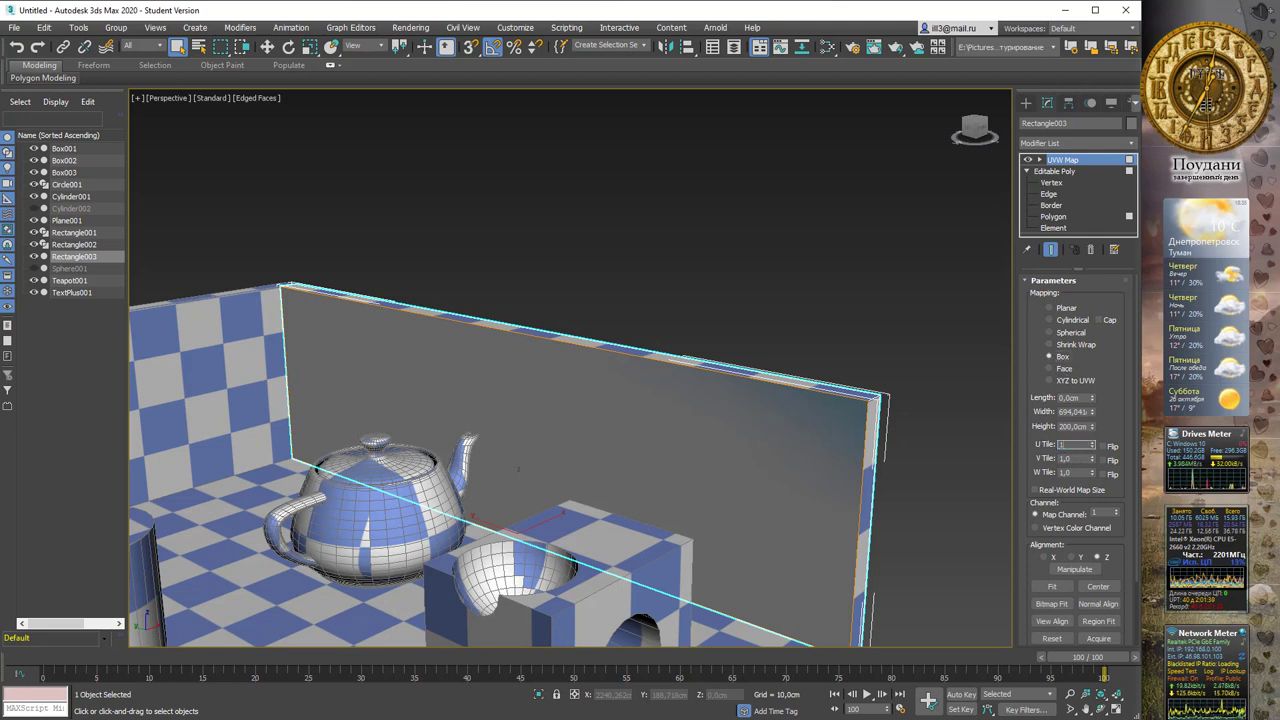
pyautogui.press('Tab')
pyautogui.press('Tab')
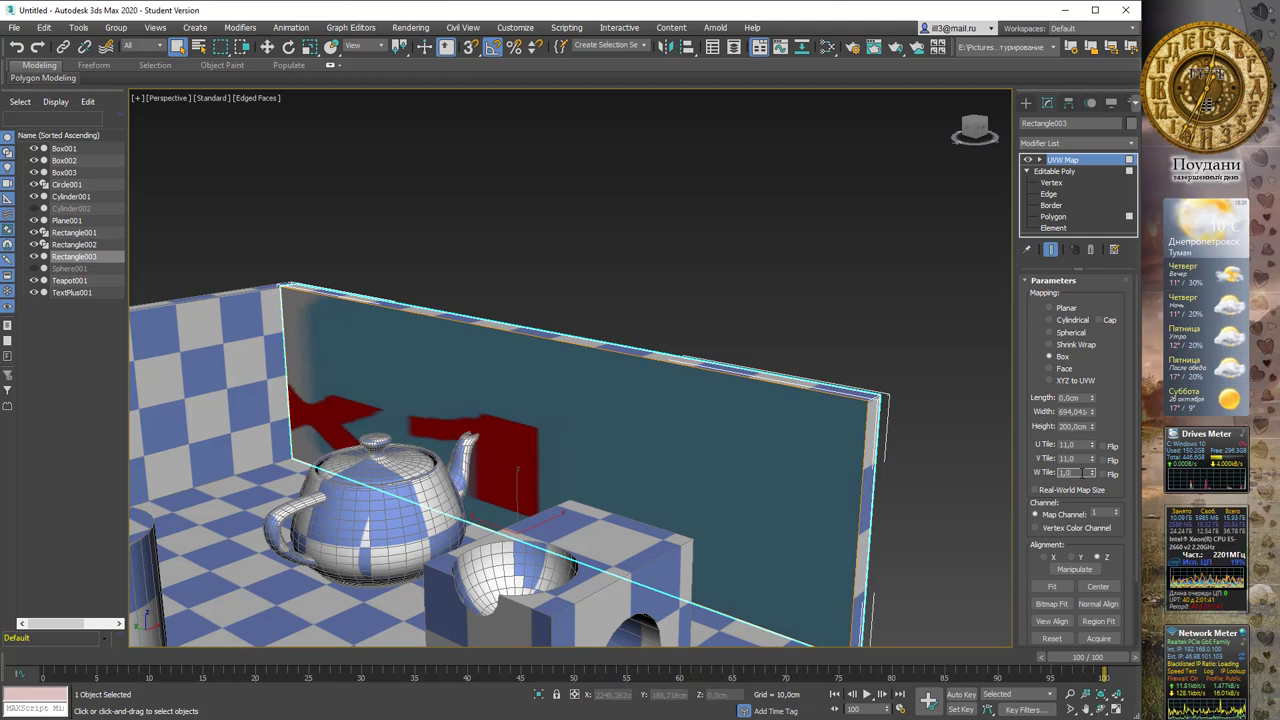
pyautogui.doubleClick(1086, 445)
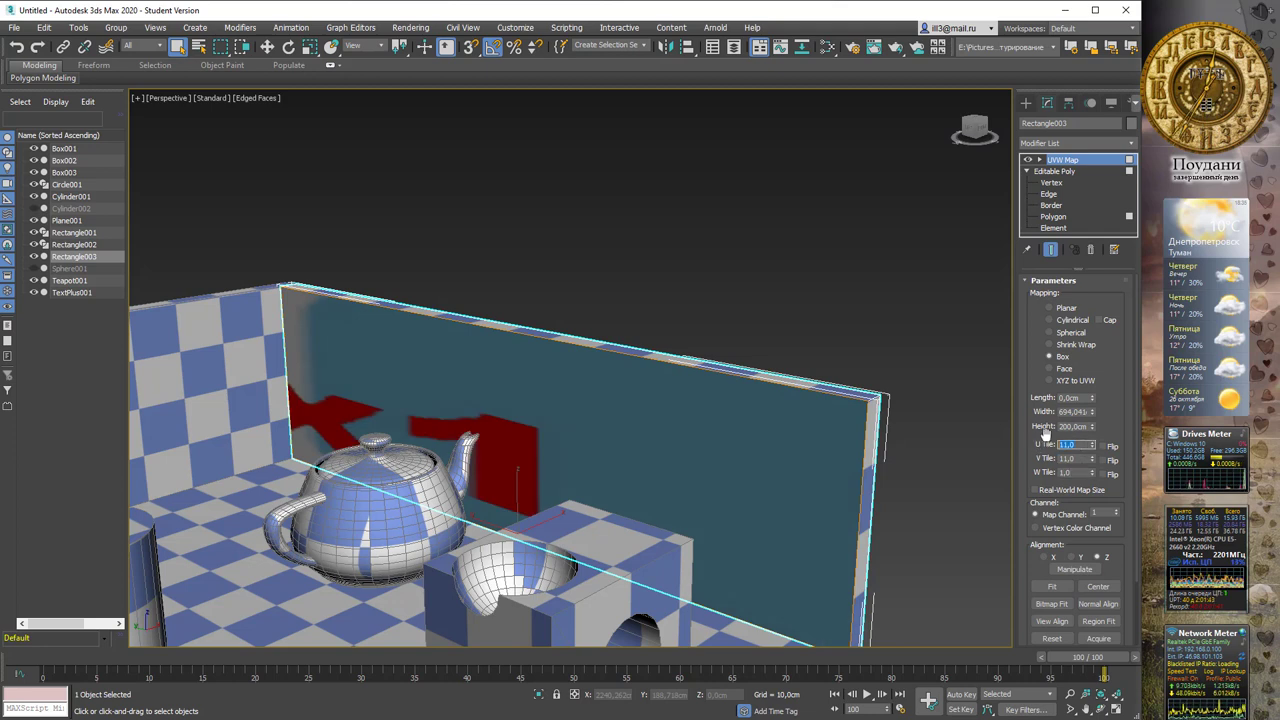
pyautogui.write('109')
pyautogui.press('Return')
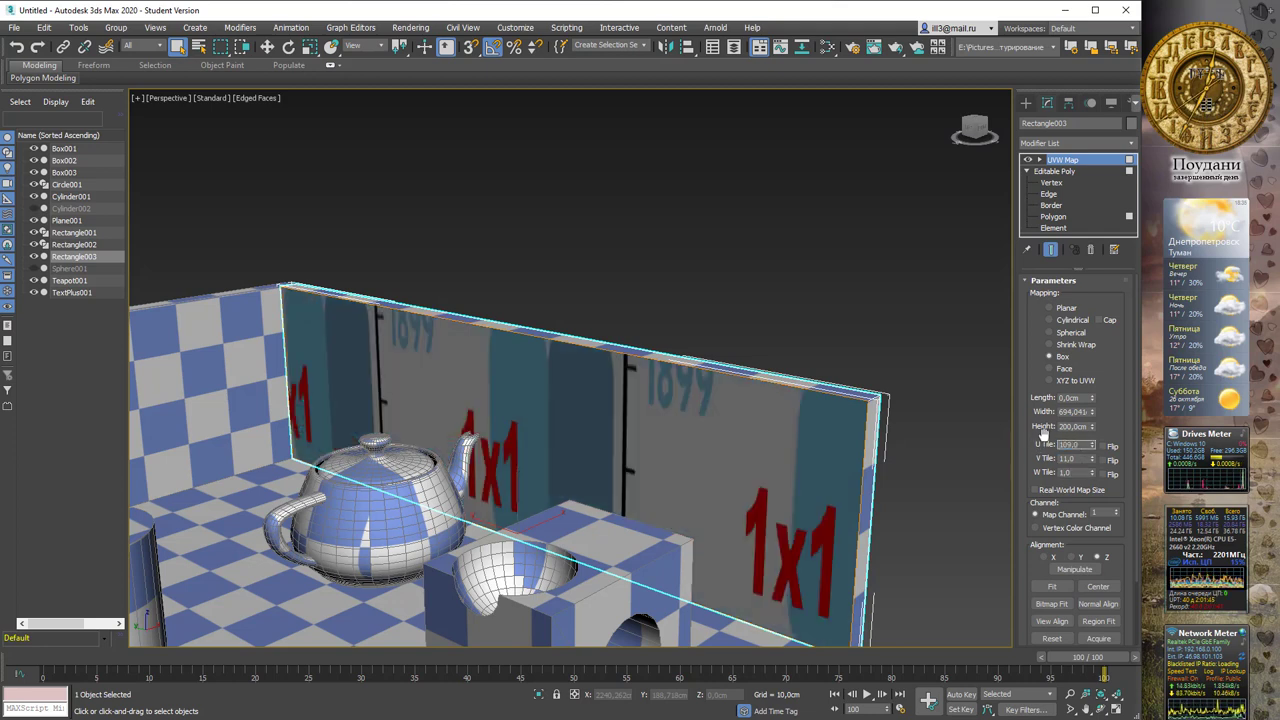
pyautogui.press('w')
pyautogui.rightClick(1043, 432)
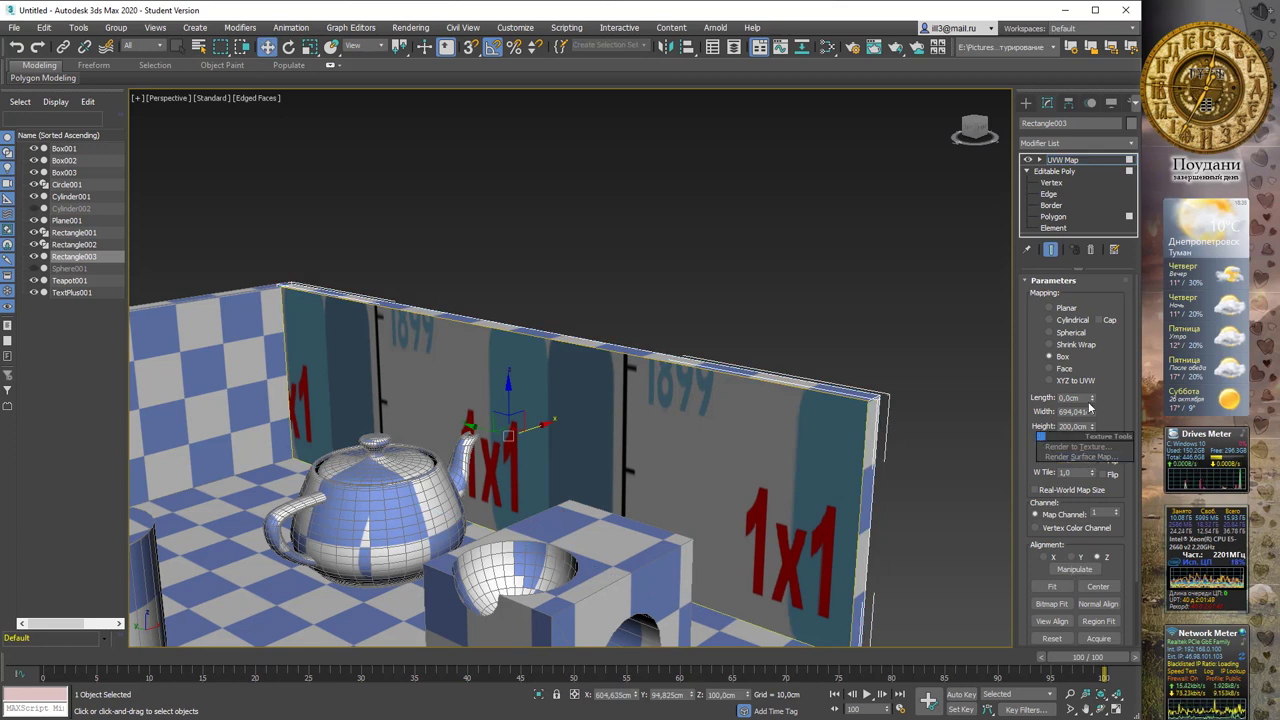
pyautogui.press('Escape')
# Set the V and W Tile values to 109 as well
pyautogui.doubleClick(1063, 458)
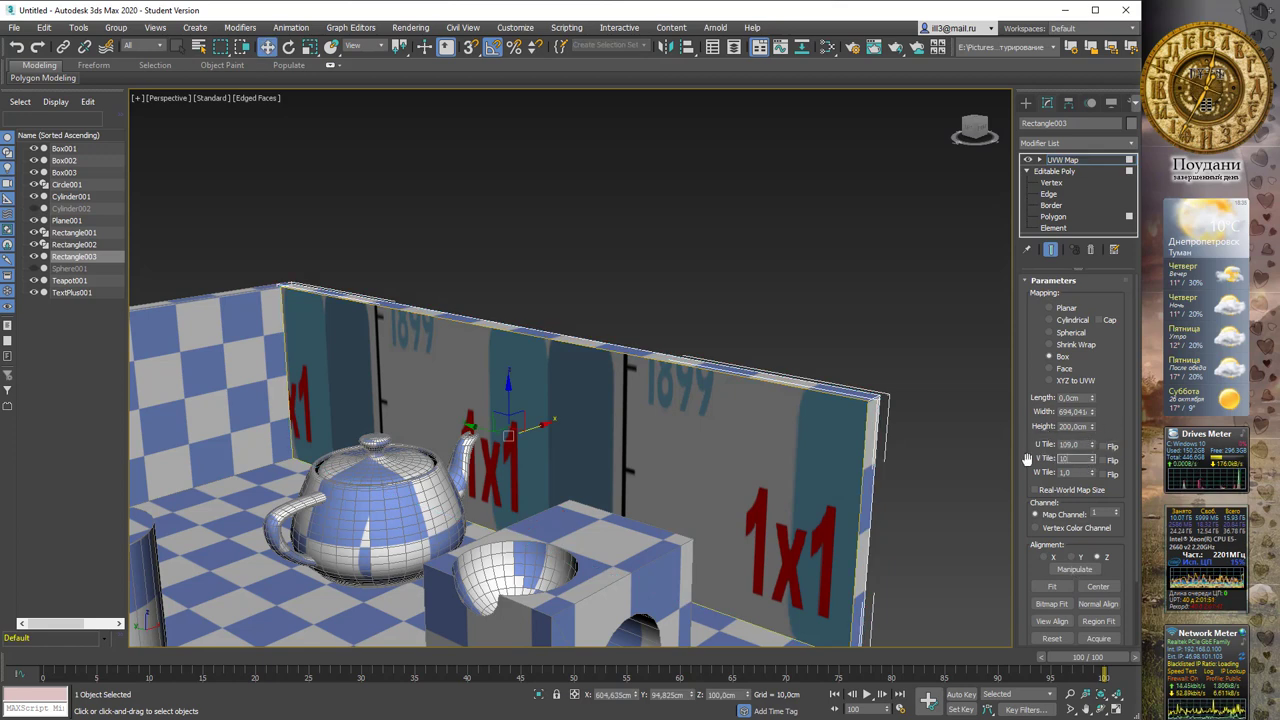
pyautogui.write('109')
pyautogui.press('Return')
pyautogui.click(1072, 458)
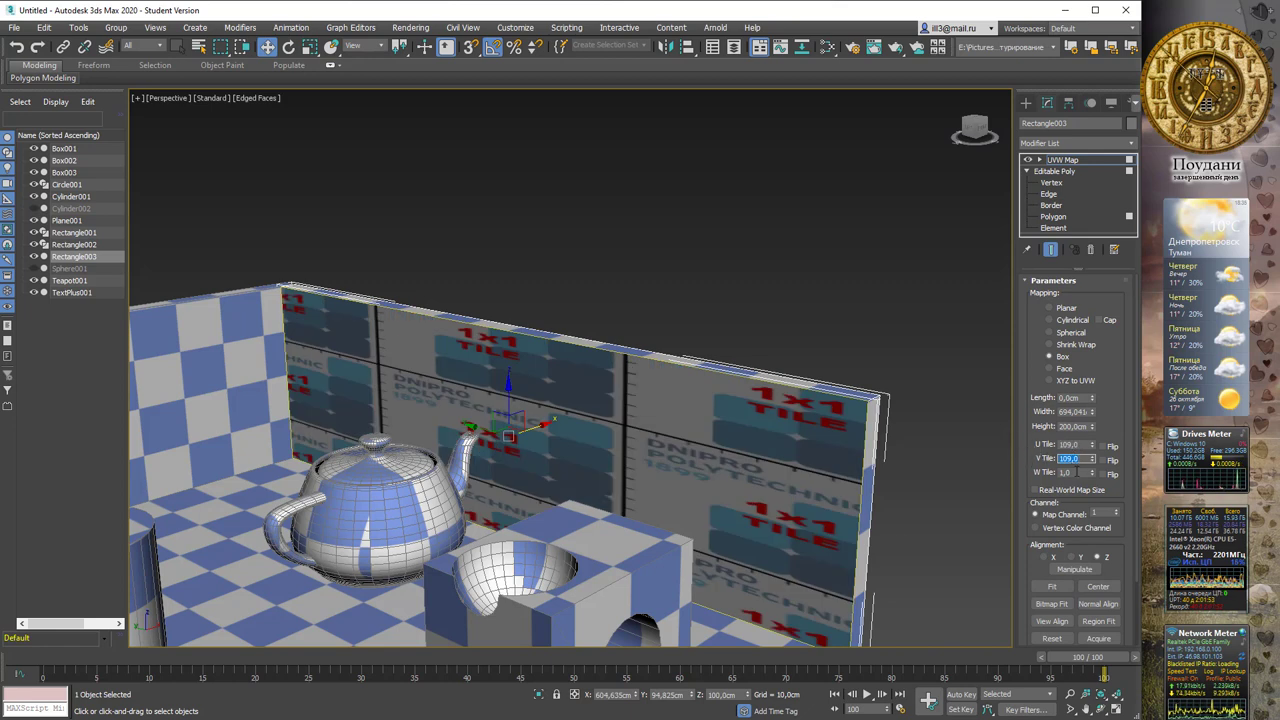
pyautogui.press('Tab')
pyautogui.write('109')
pyautogui.press('Return')
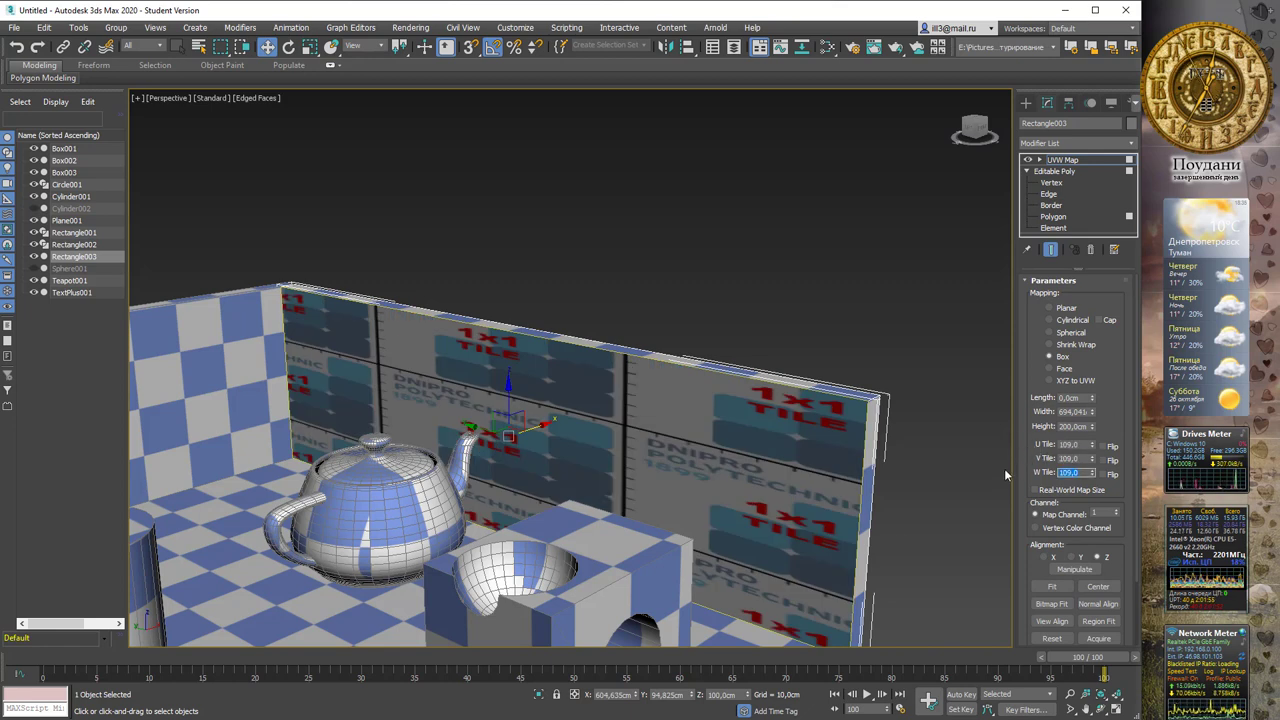
# Nudge U Tile above 109 and scale the UVW gizmo down for smaller tiles
pyautogui.moveTo(1092, 443)
pyautogui.mouseDown()
pyautogui.moveTo(40, 30)
pyautogui.moveTo(148, 651)
pyautogui.mouseUp()
pyautogui.press('r')
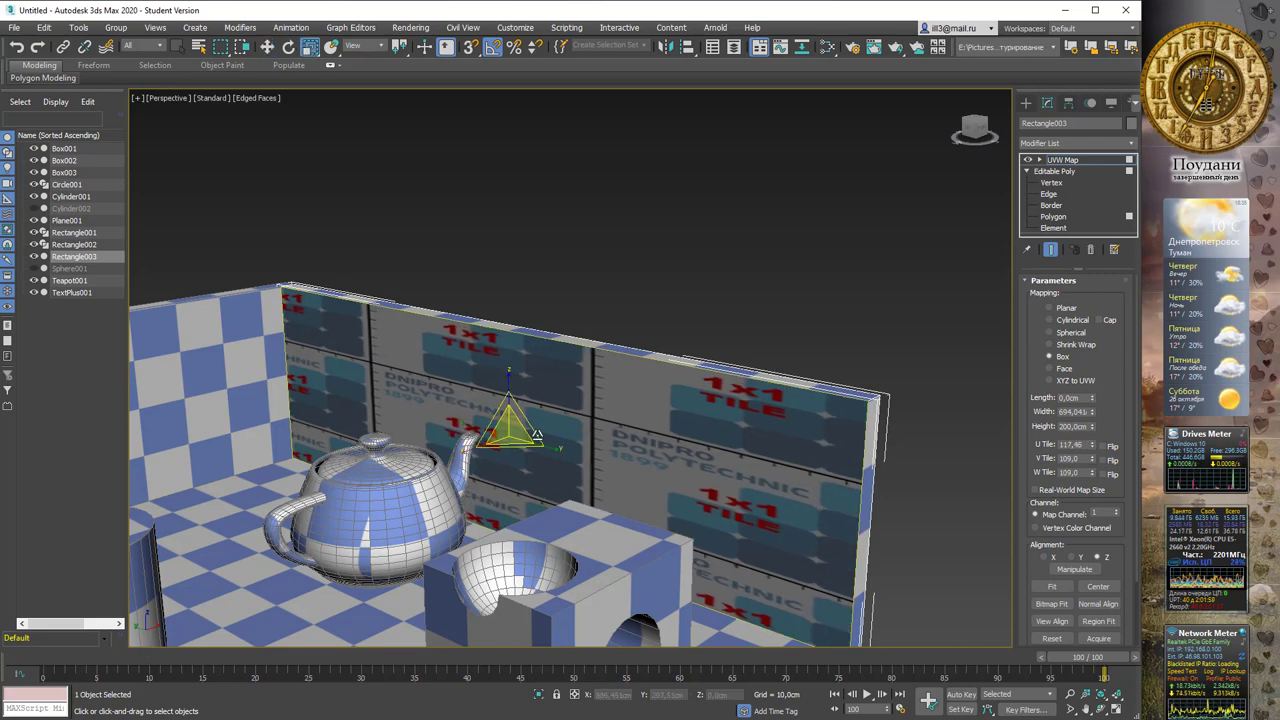
pyautogui.moveTo(543, 443)
pyautogui.mouseDown()
pyautogui.moveTo(507, 432)
pyautogui.moveTo(687, 336)
pyautogui.mouseUp()
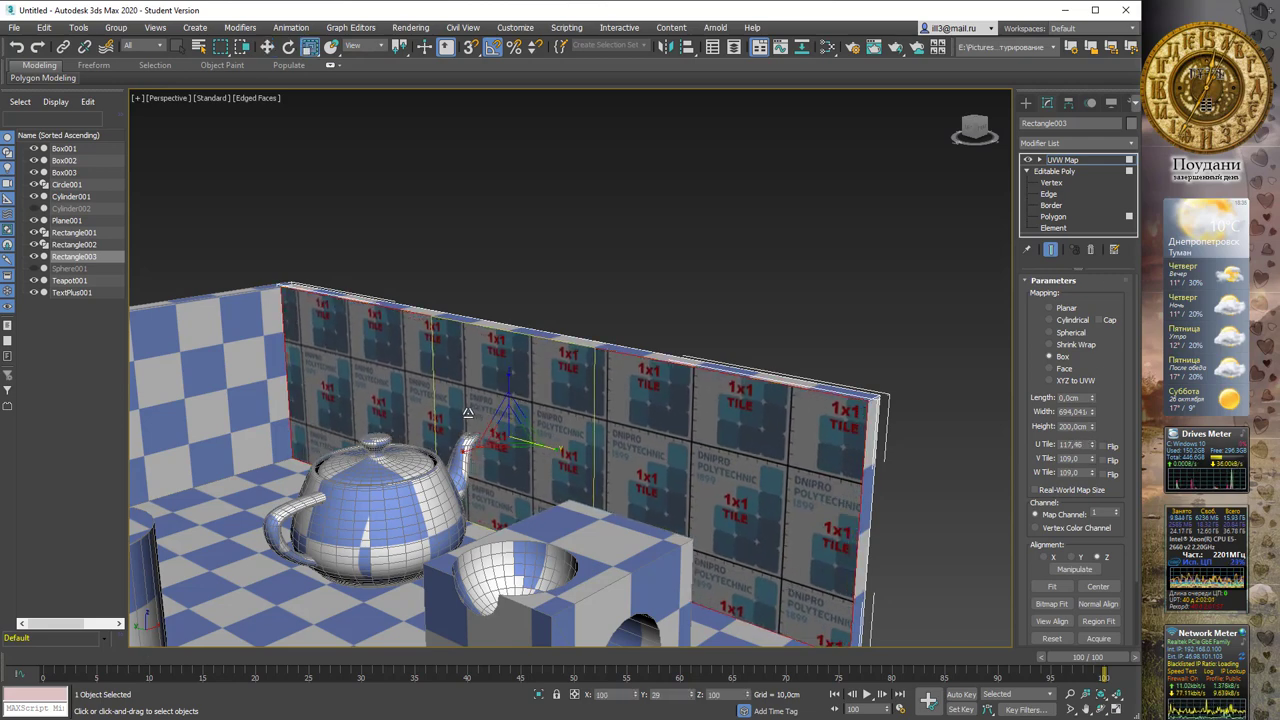
pyautogui.moveTo(687, 338)
pyautogui.keyDown('alt'); pyautogui.mouseDown(button='middle')
pyautogui.moveTo(711, 293)
pyautogui.moveTo(596, 282)
pyautogui.moveTo(780, 306)
pyautogui.moveTo(688, 315)
pyautogui.moveTo(640, 297)
pyautogui.moveTo(630, 311)
pyautogui.mouseUp(button='middle'); pyautogui.keyUp('alt')
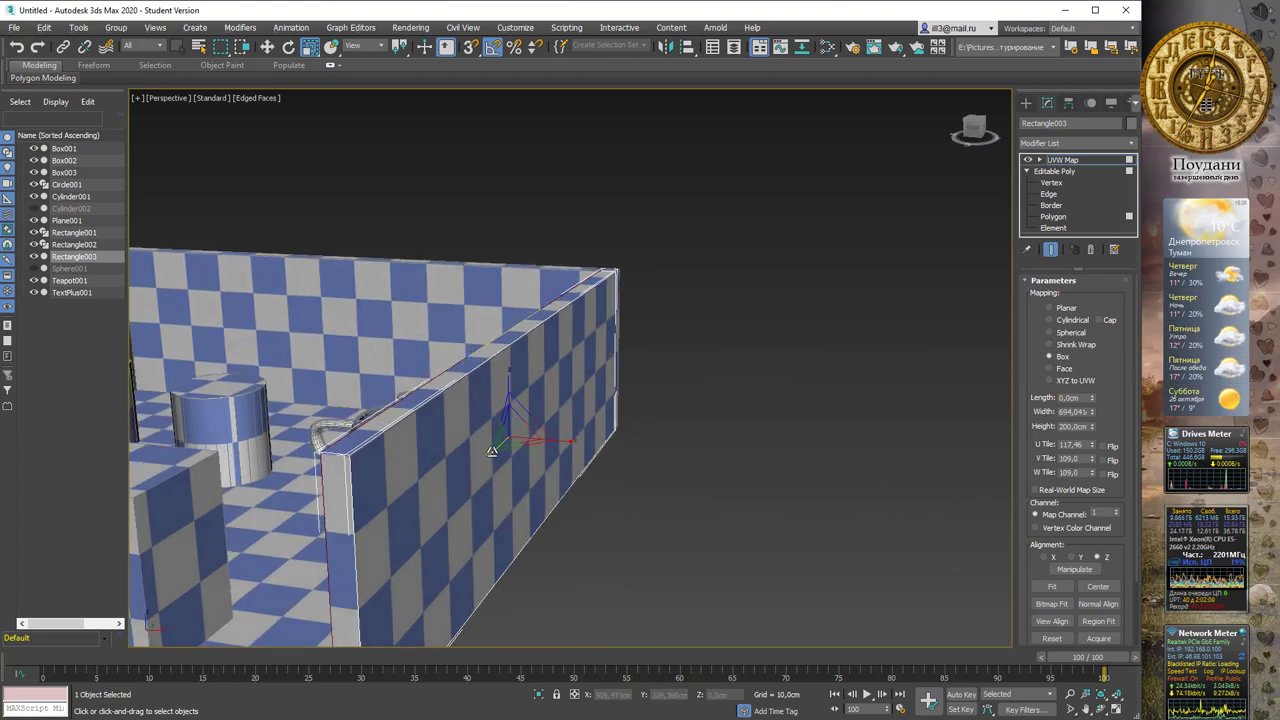
pyautogui.moveTo(419, 311)
pyautogui.keyDown('alt'); pyautogui.mouseDown(button='middle')
pyautogui.moveTo(541, 296)
pyautogui.moveTo(525, 313)
pyautogui.mouseUp(button='middle'); pyautogui.keyUp('alt')
pyautogui.moveTo(629, 300)
pyautogui.keyDown('alt'); pyautogui.mouseDown(button='middle')
pyautogui.moveTo(529, 229)
pyautogui.moveTo(560, 300)
pyautogui.mouseUp(button='middle'); pyautogui.keyUp('alt')
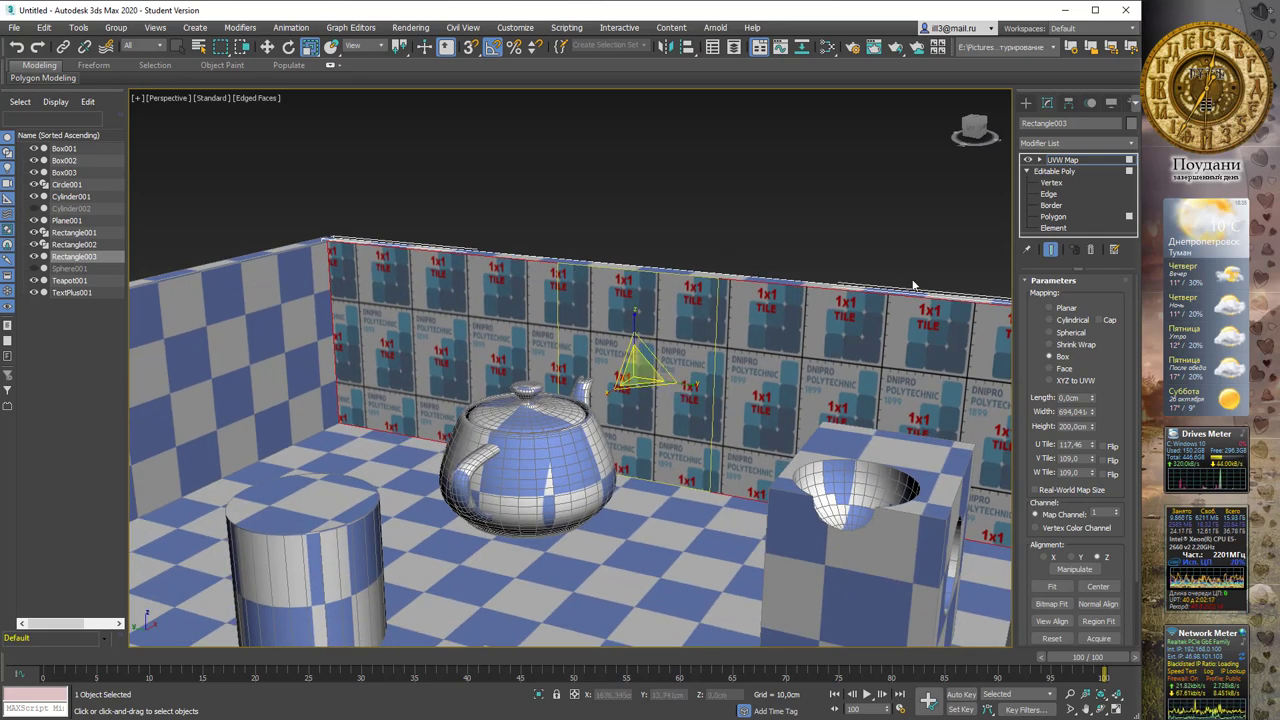
pyautogui.click(1084, 162)
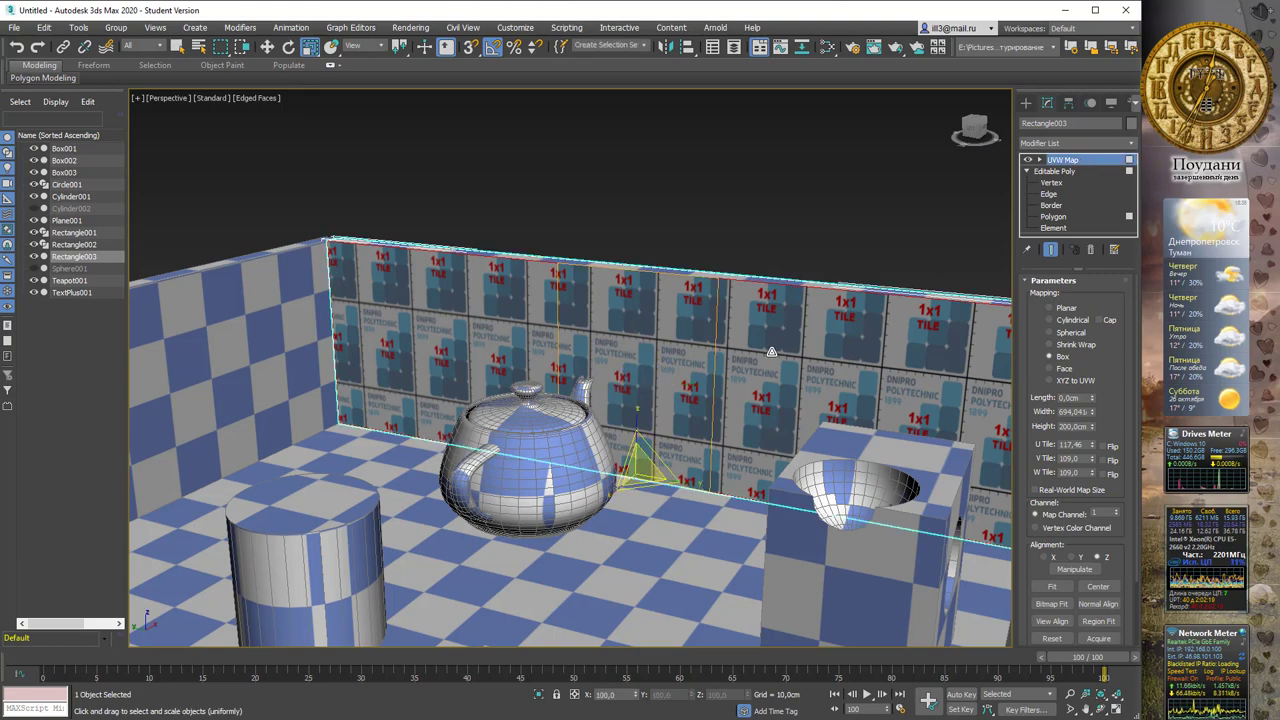
pyautogui.moveTo(768, 243)
pyautogui.keyDown('alt'); pyautogui.mouseDown(button='middle')
pyautogui.moveTo(738, 250)
pyautogui.moveTo(752, 254)
pyautogui.moveTo(756, 299)
pyautogui.mouseUp(button='middle'); pyautogui.keyUp('alt')
pyautogui.scroll(-5, 570, 390)
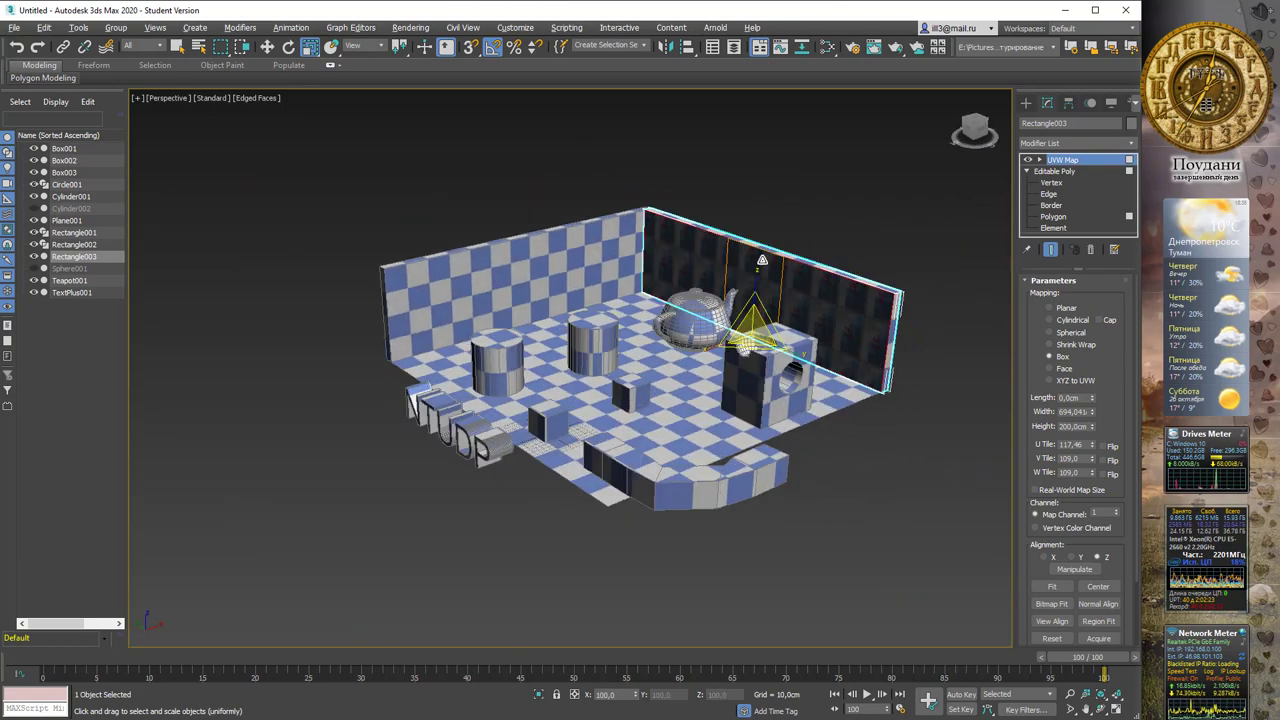
pyautogui.keyDown('alt'); pyautogui.moveTo(570, 390); pyautogui.dragTo(620, 392, button='middle'); pyautogui.keyUp('alt')
pyautogui.moveTo(788, 250)
pyautogui.keyDown('alt'); pyautogui.mouseDown(button='middle')
pyautogui.moveTo(664, 343)
pyautogui.moveTo(696, 301)
pyautogui.moveTo(612, 295)
pyautogui.moveTo(640, 332)
pyautogui.moveTo(674, 313)
pyautogui.mouseUp(button='middle'); pyautogui.keyUp('alt')
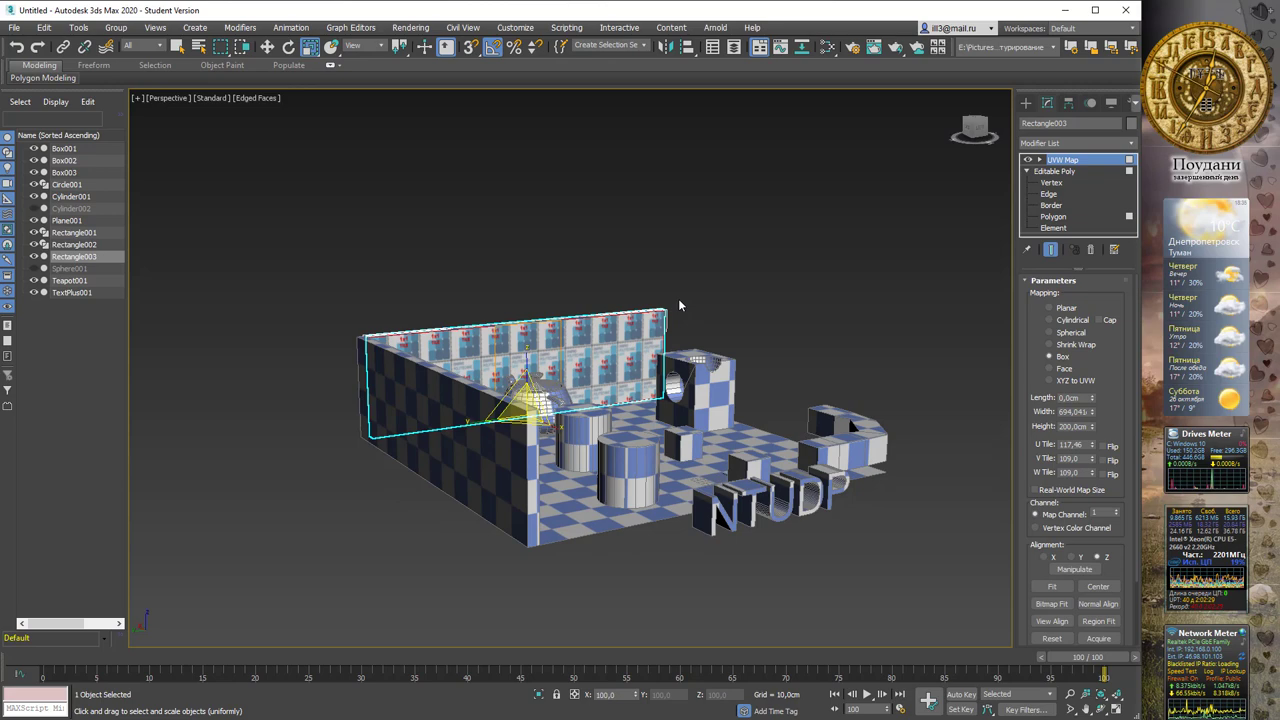
pyautogui.scroll(4, 682, 299)
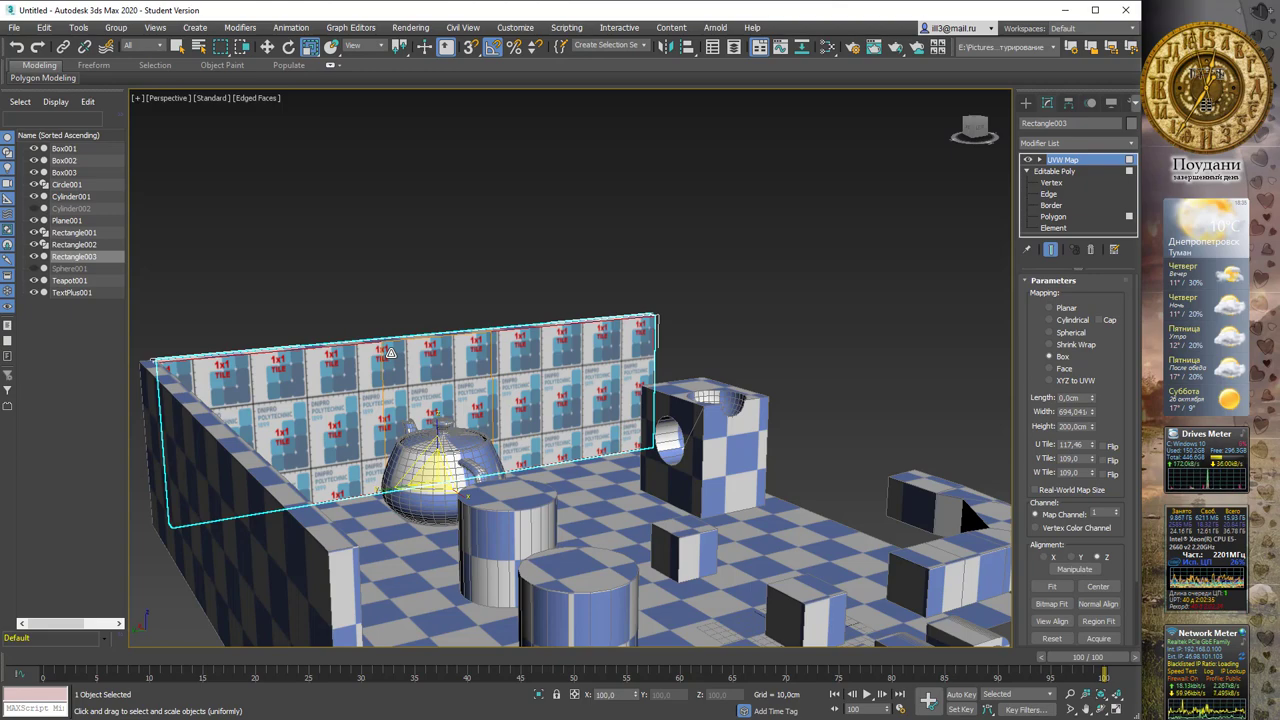
pyautogui.moveTo(688, 309)
pyautogui.keyDown('alt'); pyautogui.mouseDown(button='middle')
pyautogui.moveTo(616, 307)
pyautogui.moveTo(493, 381)
pyautogui.moveTo(620, 300)
pyautogui.mouseUp(button='middle'); pyautogui.keyUp('alt')
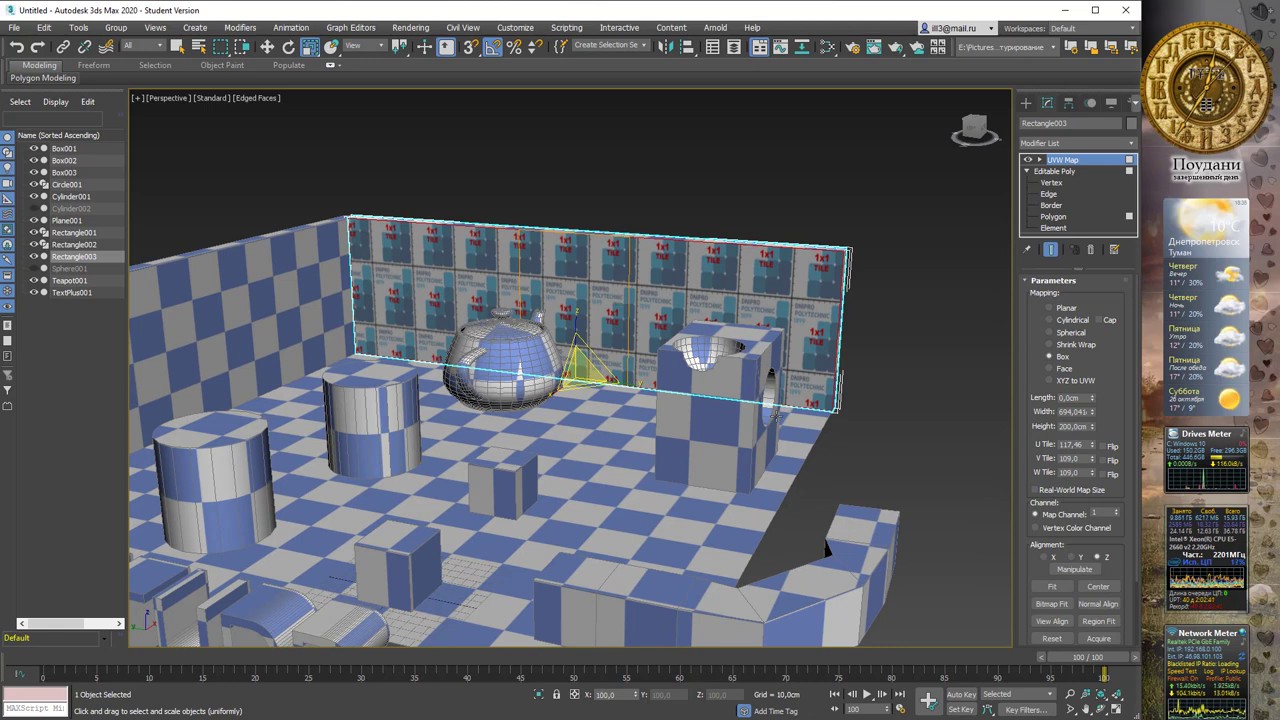
pyautogui.moveTo(1118, 547); pyautogui.dragTo(1118, 468)
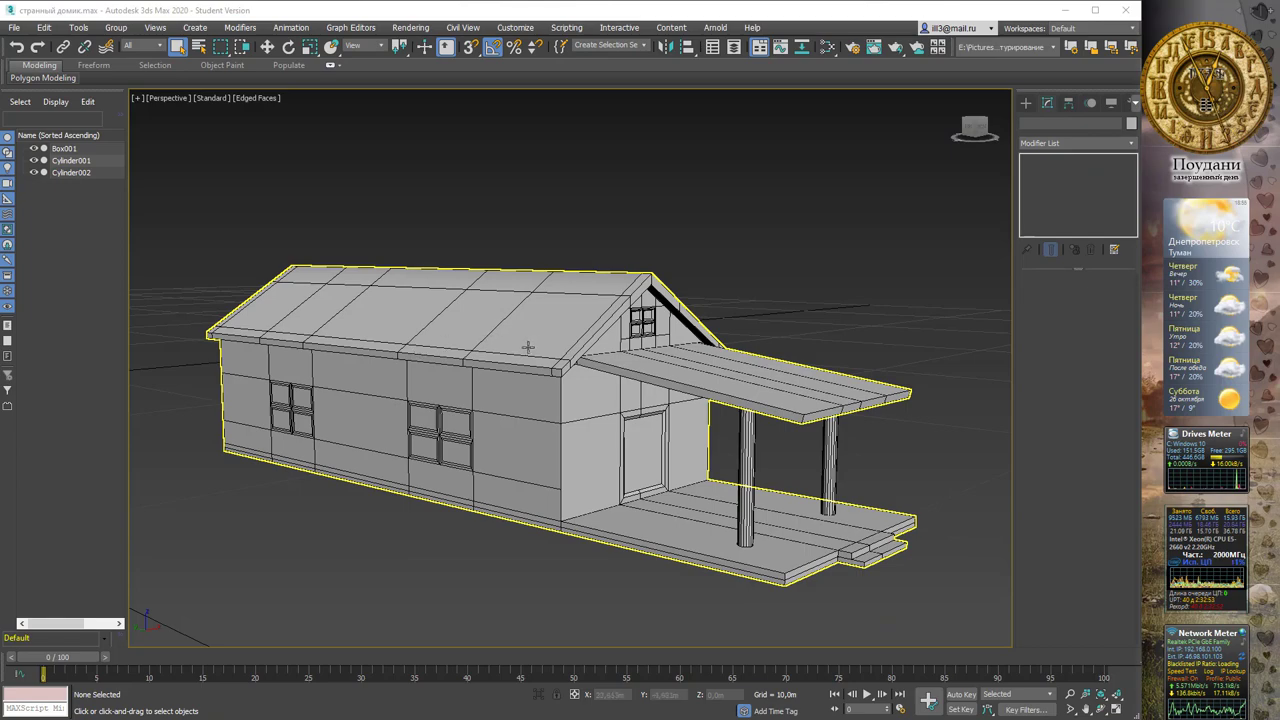
# Orbit, zoom and pan to the house, then select the house body Box001
pyautogui.moveTo(528, 347)
pyautogui.keyDown('alt'); pyautogui.mouseDown(button='middle')
pyautogui.moveTo(542, 295)
pyautogui.moveTo(621, 283)
pyautogui.mouseUp(button='middle'); pyautogui.keyUp('alt')
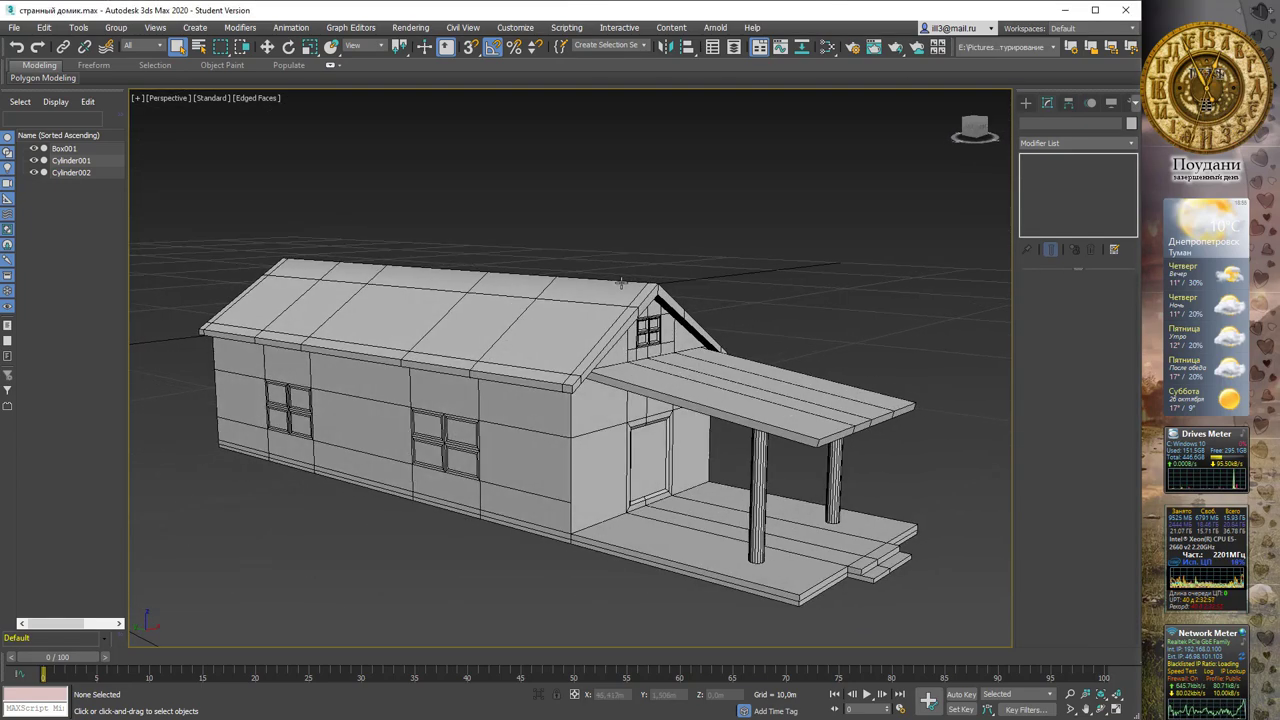
pyautogui.scroll(1, 510, 360)
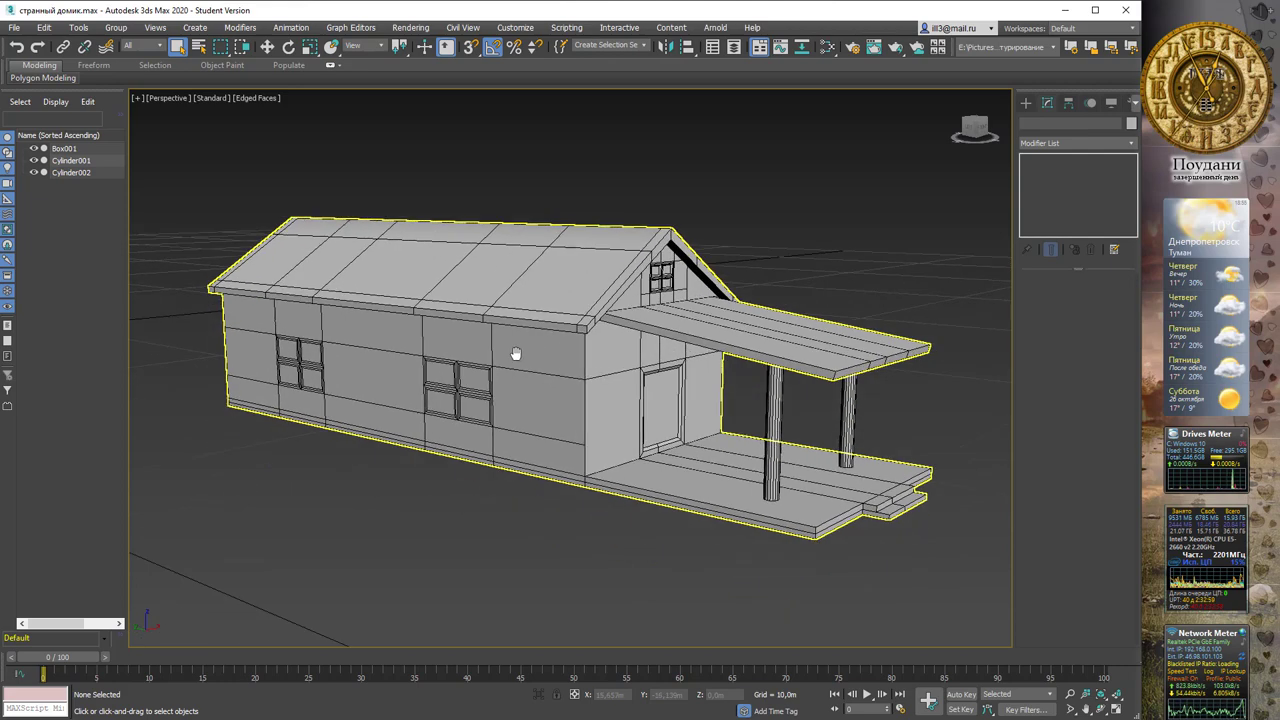
pyautogui.scroll(1, 512, 358)
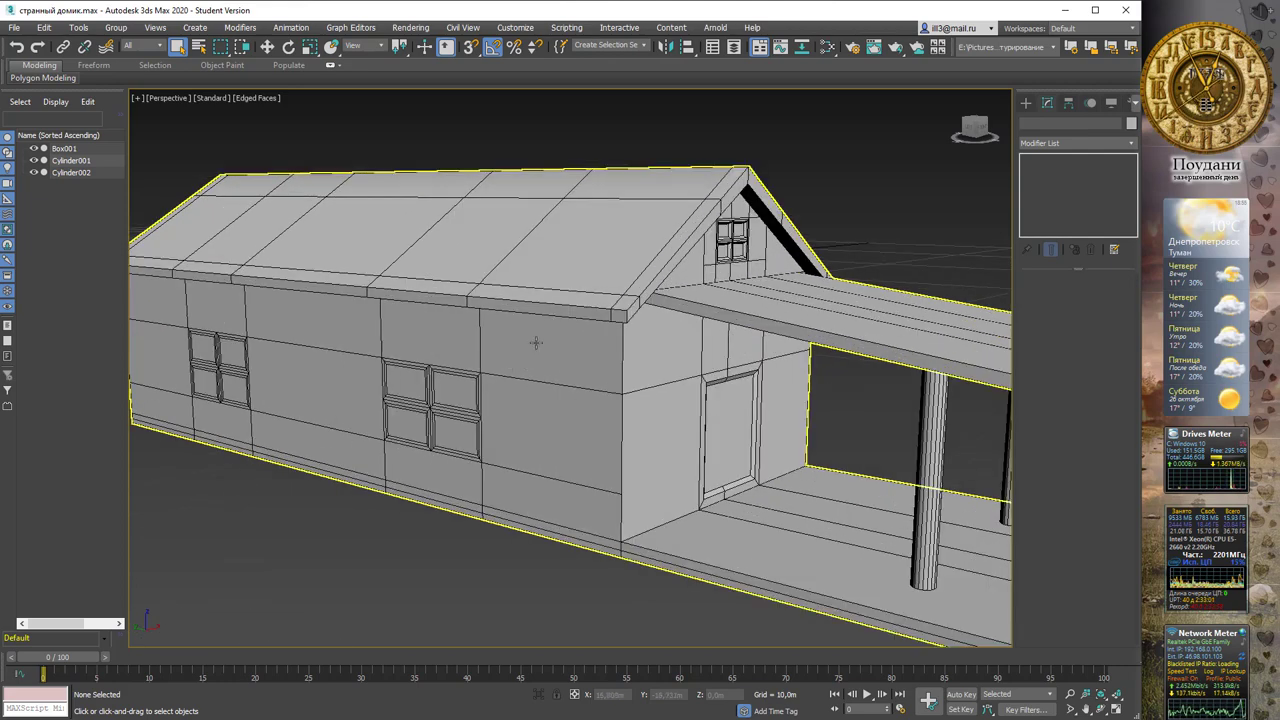
pyautogui.moveTo(531, 338); pyautogui.dragTo(551, 335, button='middle')
pyautogui.click(569, 278)
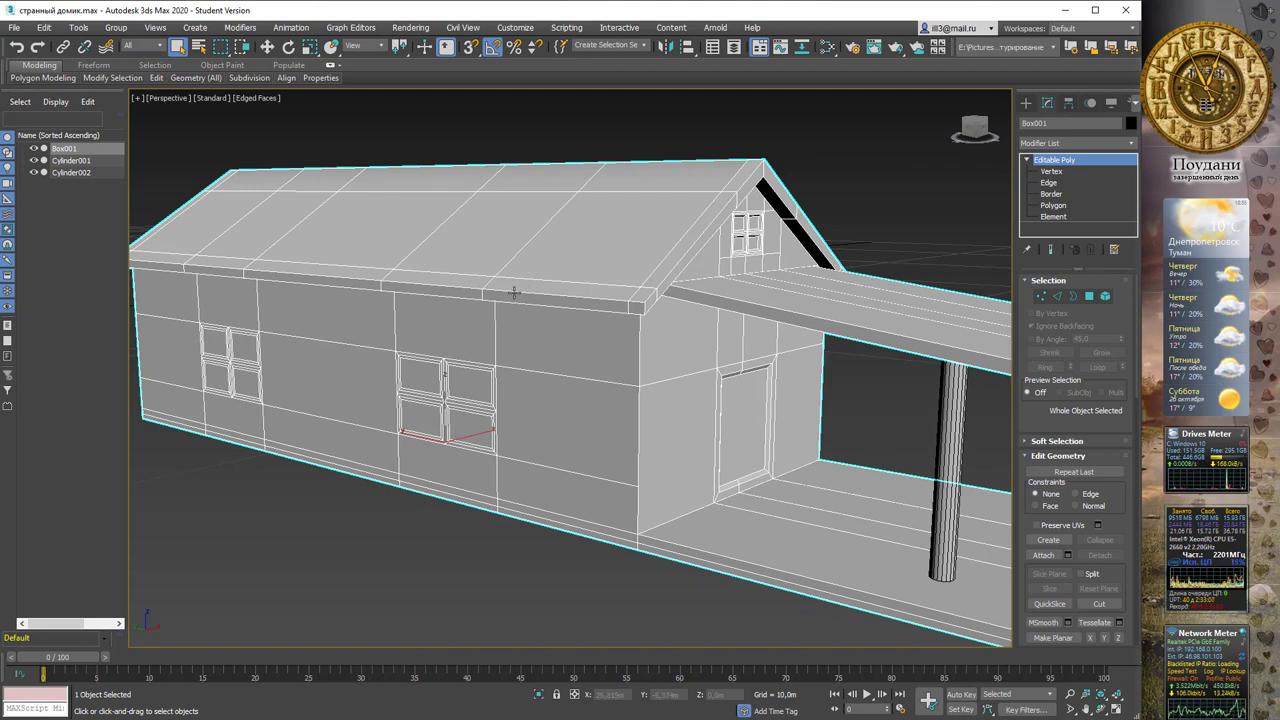
pyautogui.moveTo(551, 255); pyautogui.dragTo(568, 231, button='middle')
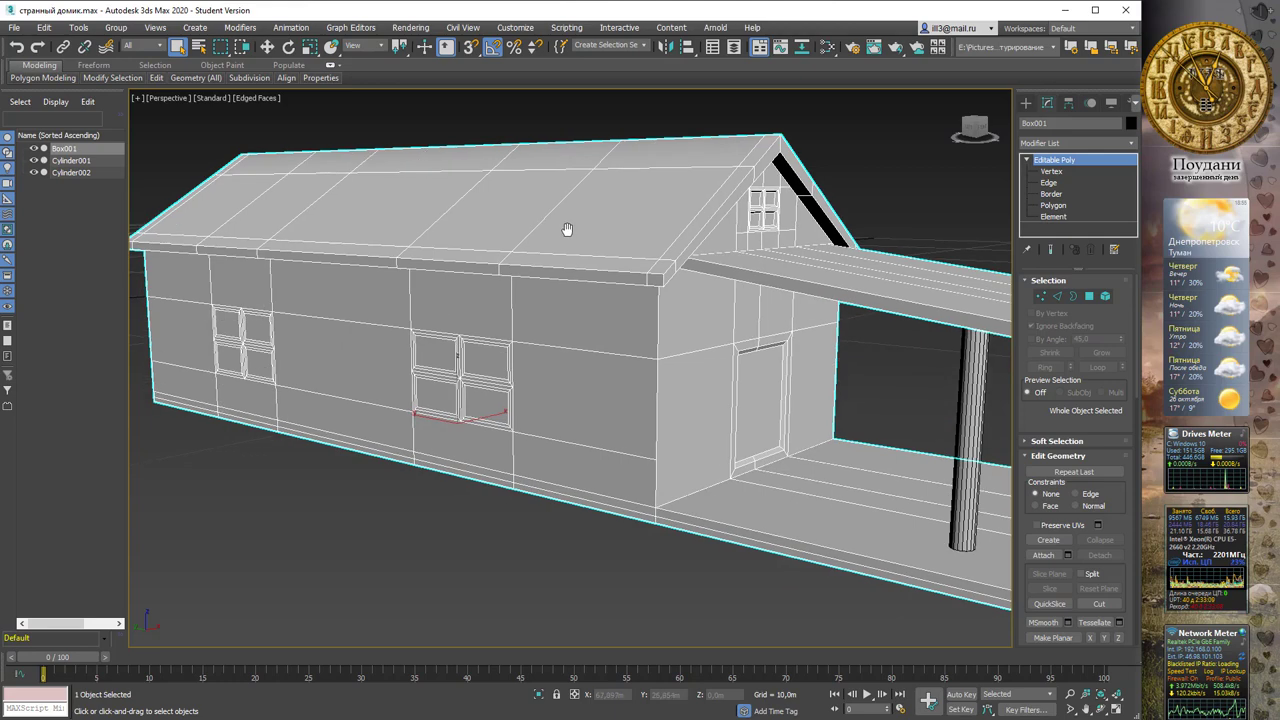
# Try selecting the house's wall polygons at Polygon level, then clear the selection
pyautogui.click(1090, 297)
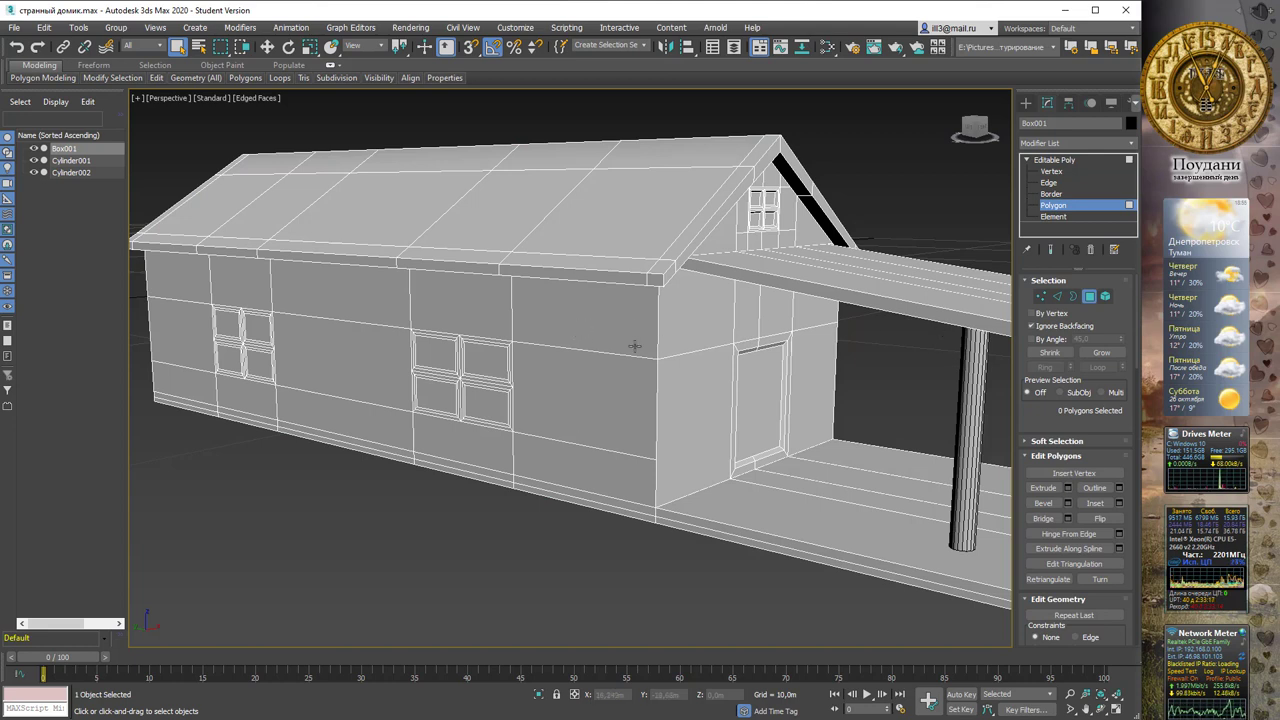
pyautogui.click(606, 327)
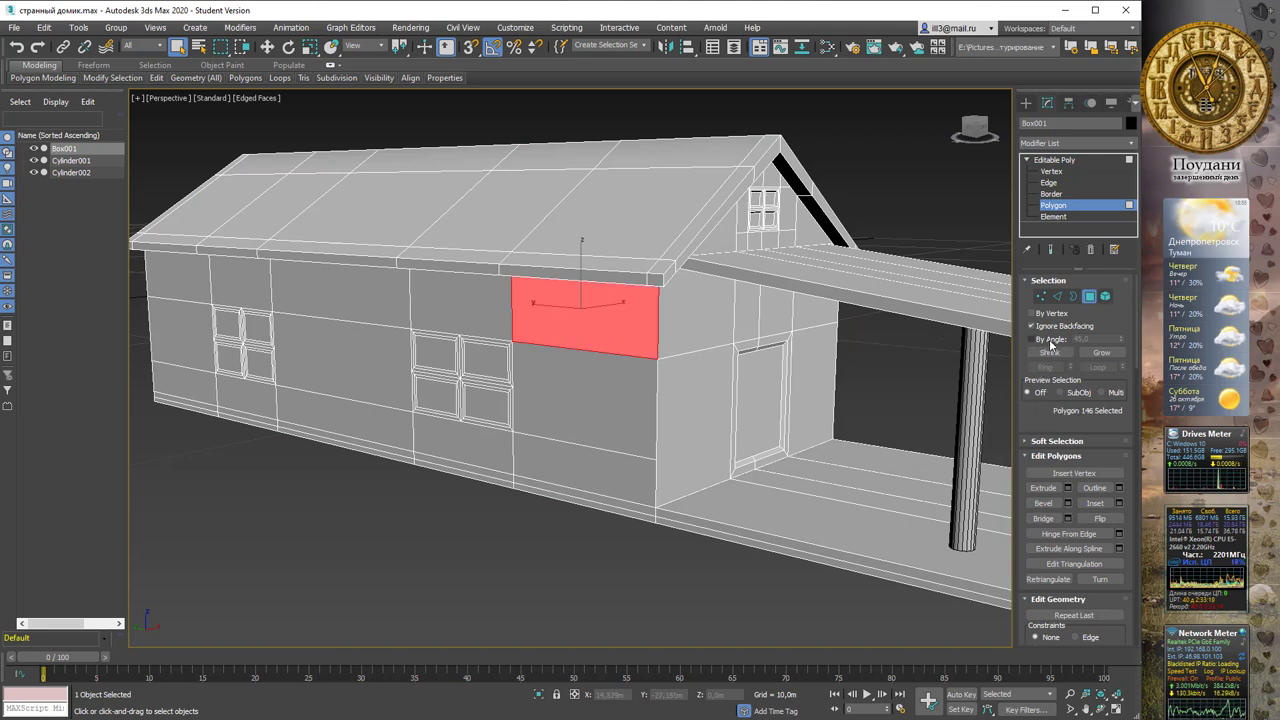
pyautogui.keyDown('shift'); pyautogui.click(629, 380); pyautogui.keyUp('shift')
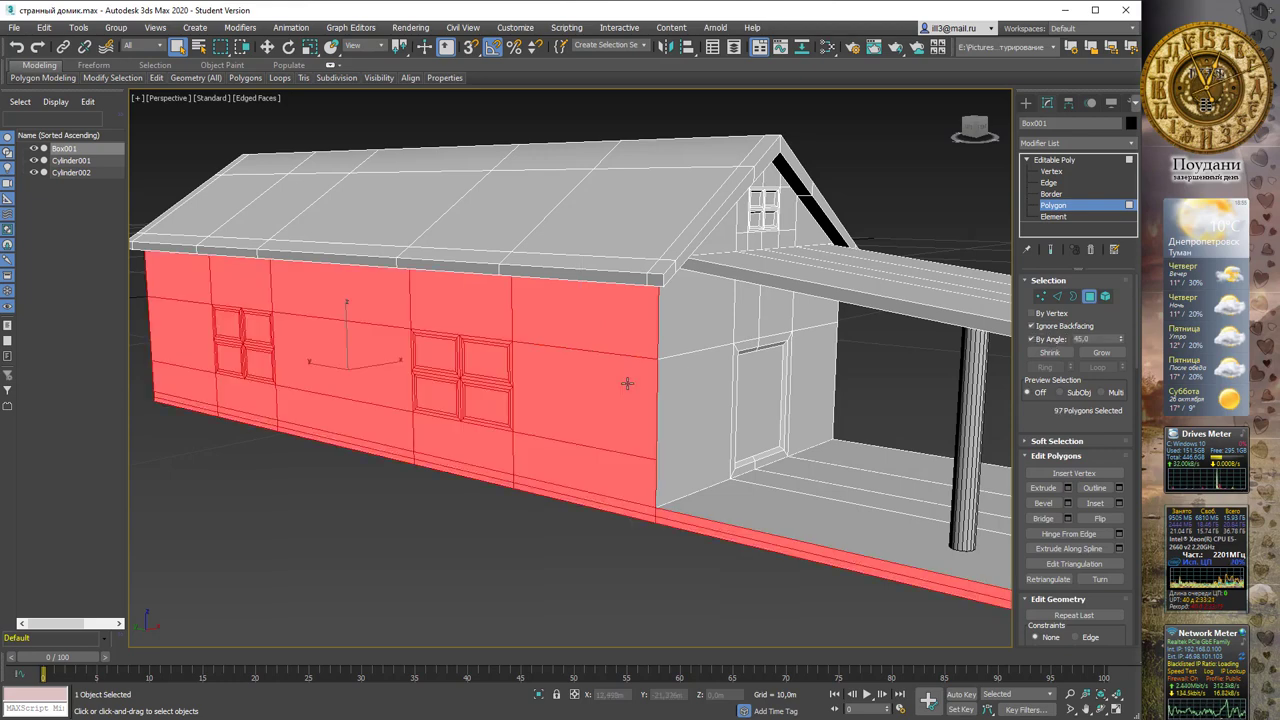
pyautogui.moveTo(629, 380)
pyautogui.keyDown('alt'); pyautogui.mouseDown(button='middle')
pyautogui.moveTo(788, 387)
pyautogui.moveTo(666, 386)
pyautogui.moveTo(688, 432)
pyautogui.mouseUp(button='middle'); pyautogui.keyUp('alt')
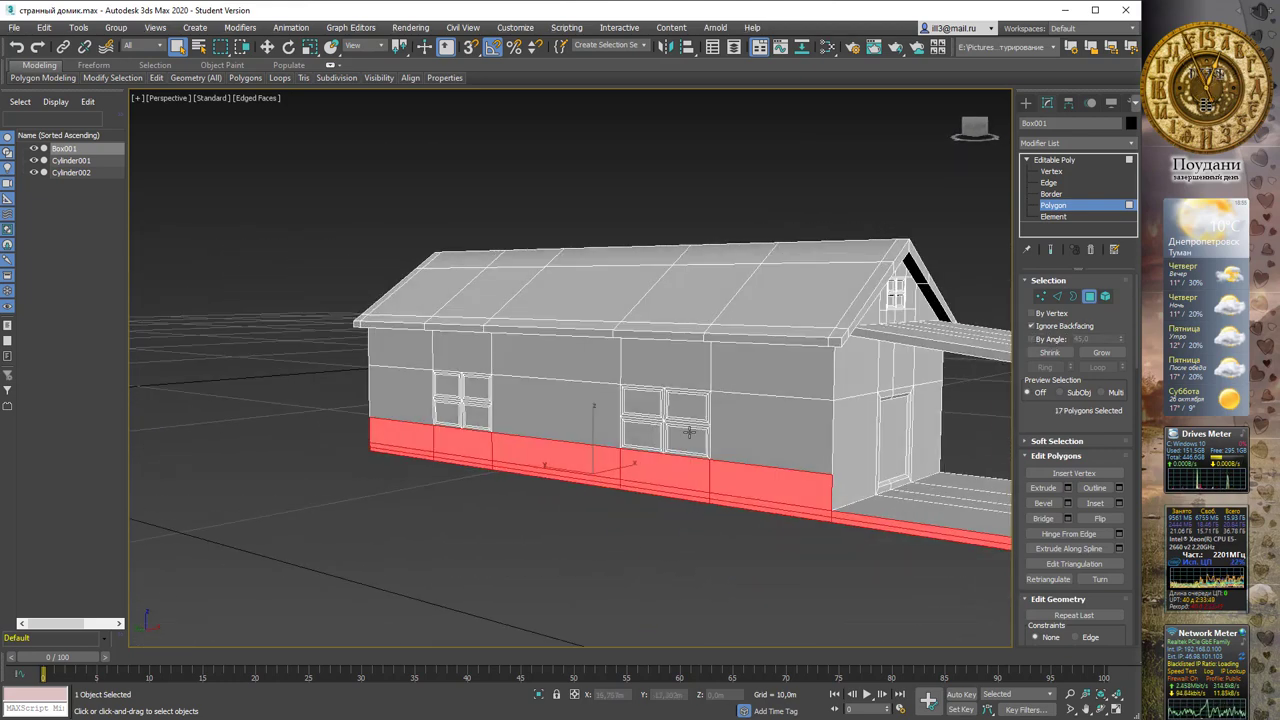
pyautogui.click(727, 227)
pyautogui.keyDown('alt'); pyautogui.moveTo(751, 261); pyautogui.dragTo(703, 220, button='middle'); pyautogui.keyUp('alt')
# Add a Mesh Select modifier to Box001 set to Polygon mode
pyautogui.click(1052, 159)
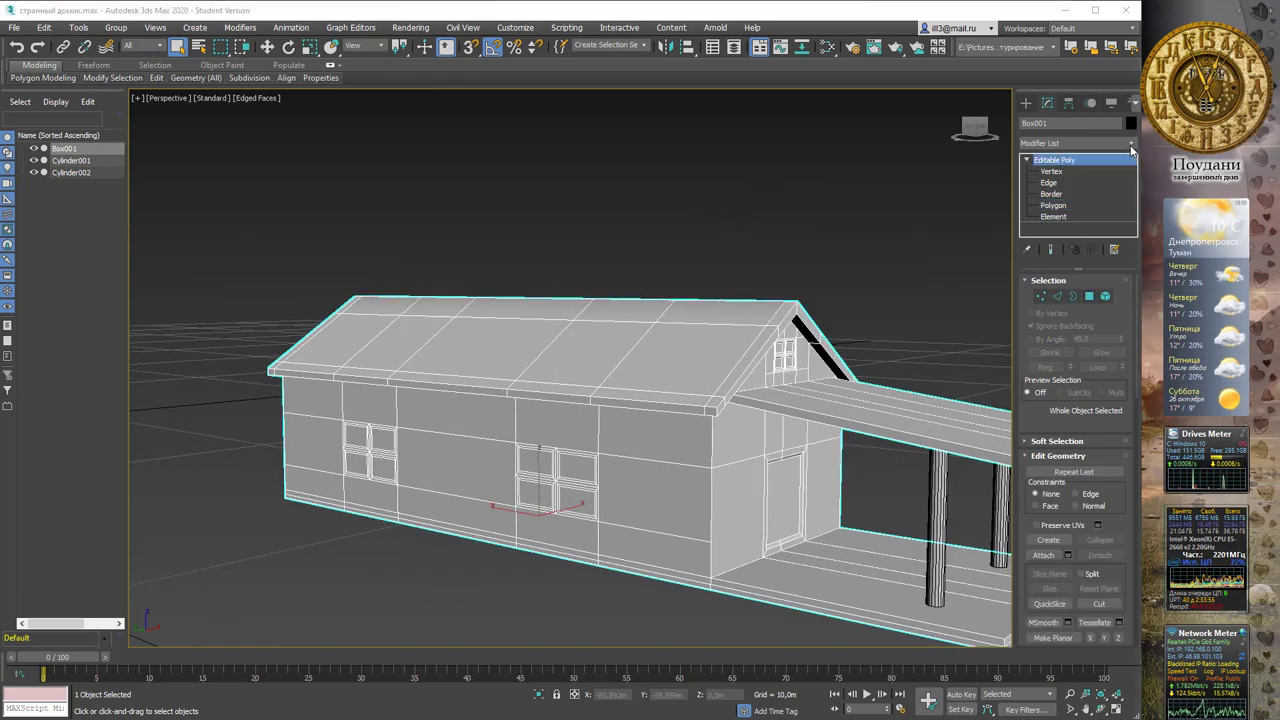
pyautogui.click(1096, 147)
pyautogui.click(1072, 185)
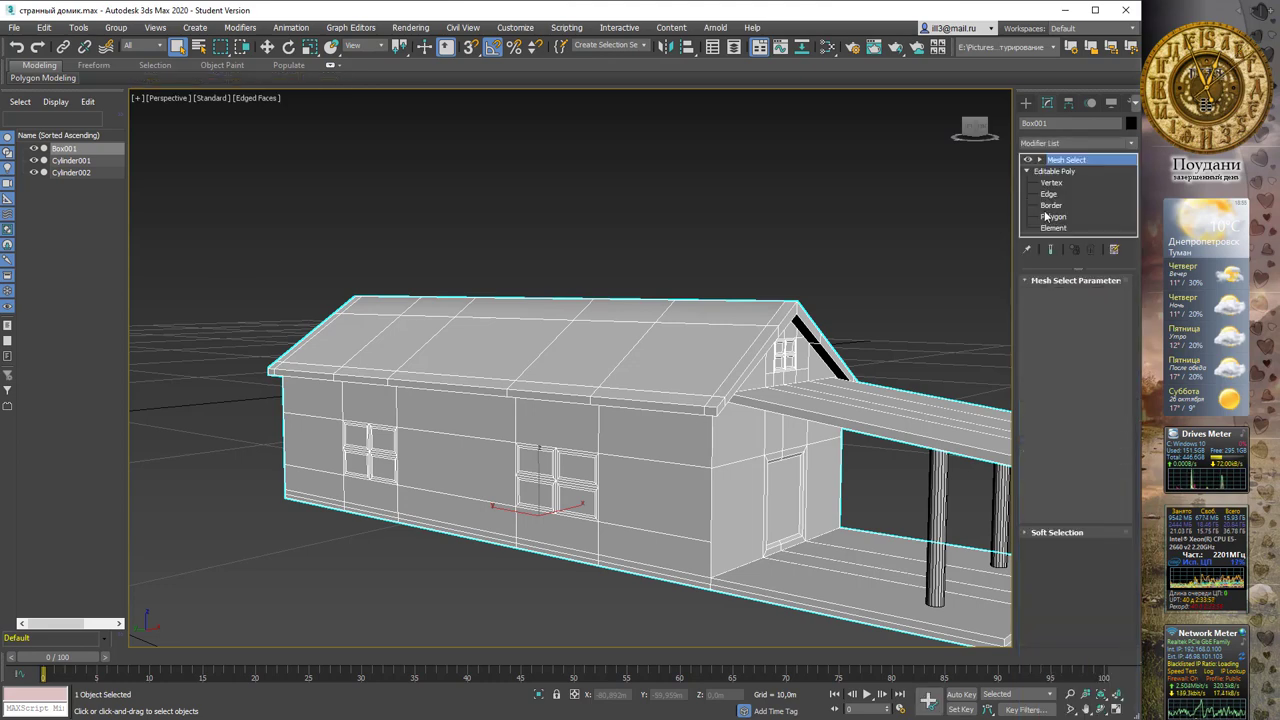
pyautogui.click(1089, 299)
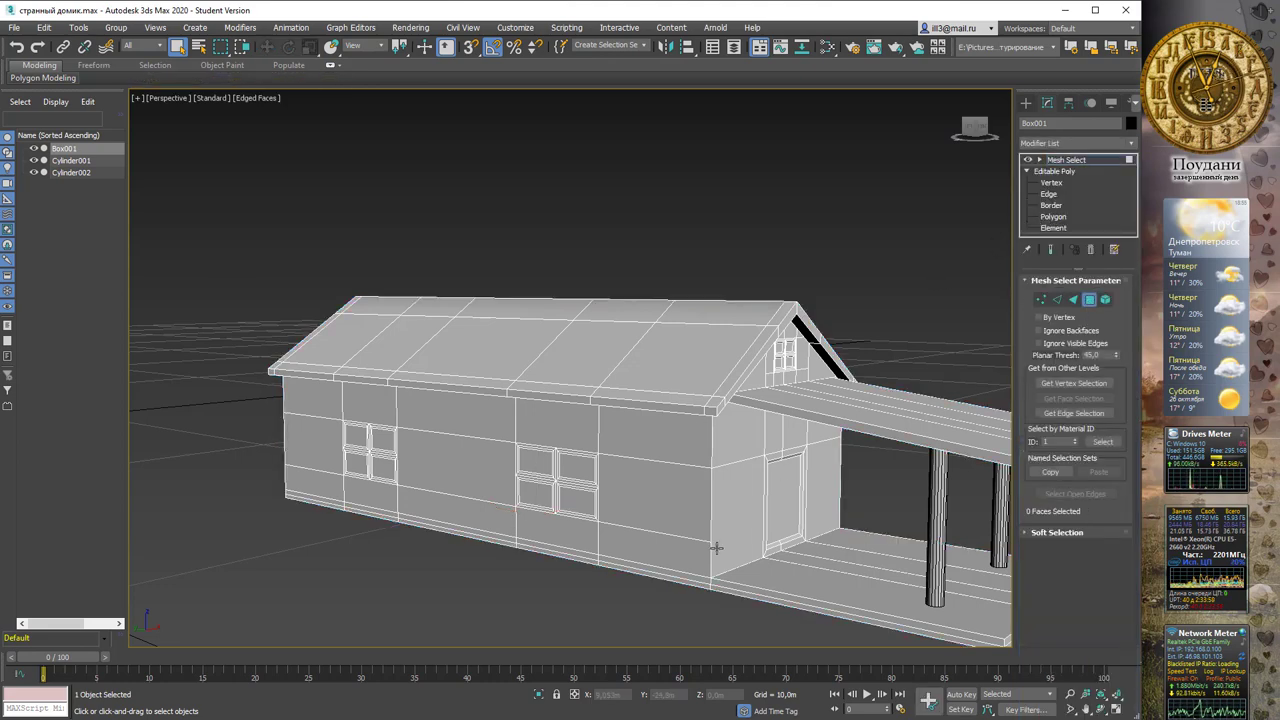
# Select the porch floor, slab edge faces and step faces, 72 faces in total
pyautogui.moveTo(654, 540)
pyautogui.keyDown('alt'); pyautogui.mouseDown(button='middle')
pyautogui.moveTo(714, 526)
pyautogui.moveTo(704, 541)
pyautogui.moveTo(740, 500)
pyautogui.moveTo(722, 450)
pyautogui.moveTo(802, 433)
pyautogui.mouseUp(button='middle'); pyautogui.keyUp('alt')
pyautogui.scroll(2, 750, 443)
pyautogui.click(785, 432)
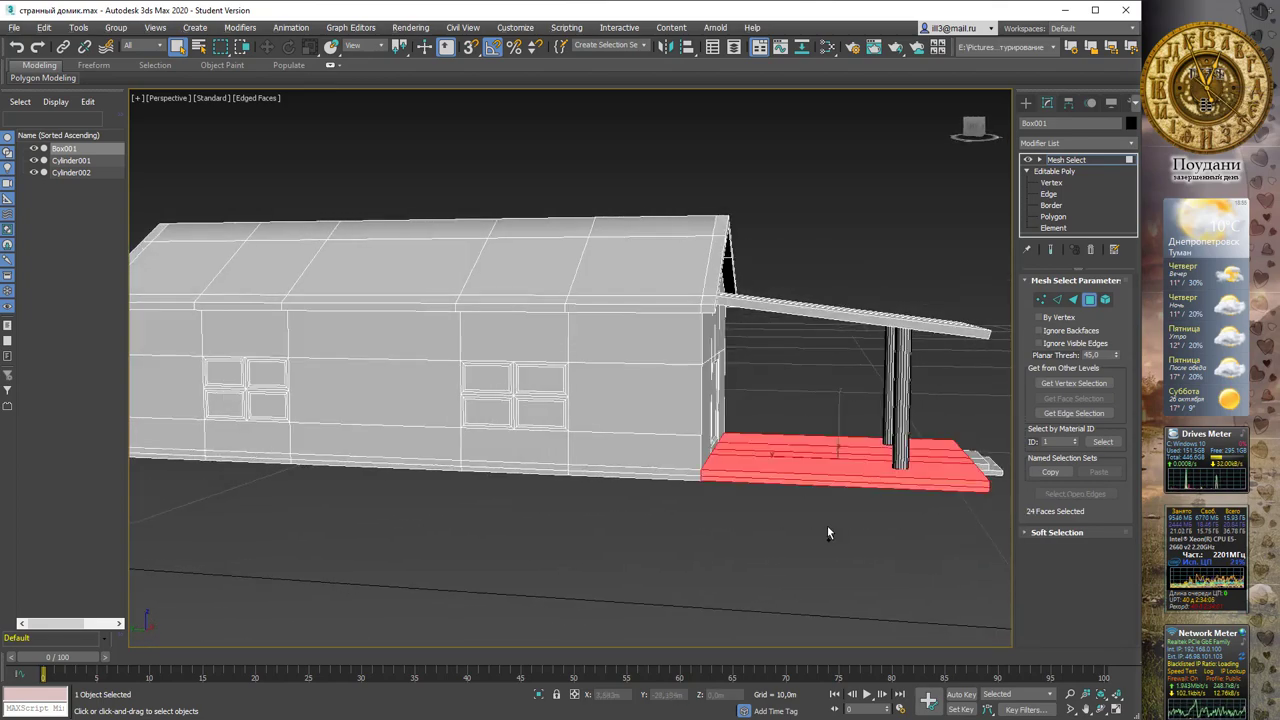
pyautogui.moveTo(829, 531)
pyautogui.keyDown('alt'); pyautogui.mouseDown(button='middle')
pyautogui.moveTo(871, 474)
pyautogui.moveTo(794, 491)
pyautogui.moveTo(789, 517)
pyautogui.moveTo(811, 498)
pyautogui.mouseUp(button='middle'); pyautogui.keyUp('alt')
pyautogui.keyDown('ctrl'); pyautogui.click(800, 508); pyautogui.keyUp('ctrl')
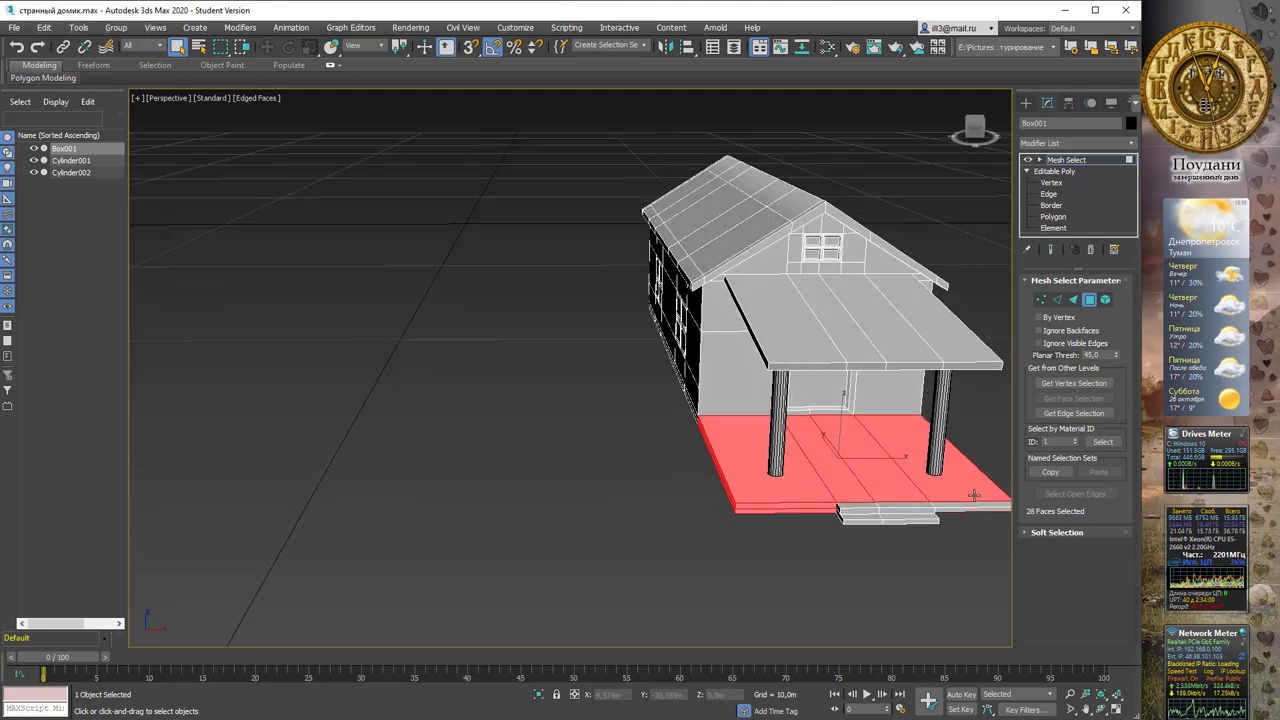
pyautogui.moveTo(980, 530)
pyautogui.keyDown('alt'); pyautogui.mouseDown(button='middle')
pyautogui.moveTo(934, 537)
pyautogui.moveTo(843, 510)
pyautogui.moveTo(909, 459)
pyautogui.mouseUp(button='middle'); pyautogui.keyUp('alt')
pyautogui.keyDown('ctrl'); pyautogui.moveTo(663, 423); pyautogui.dragTo(726, 500); pyautogui.keyUp('ctrl')
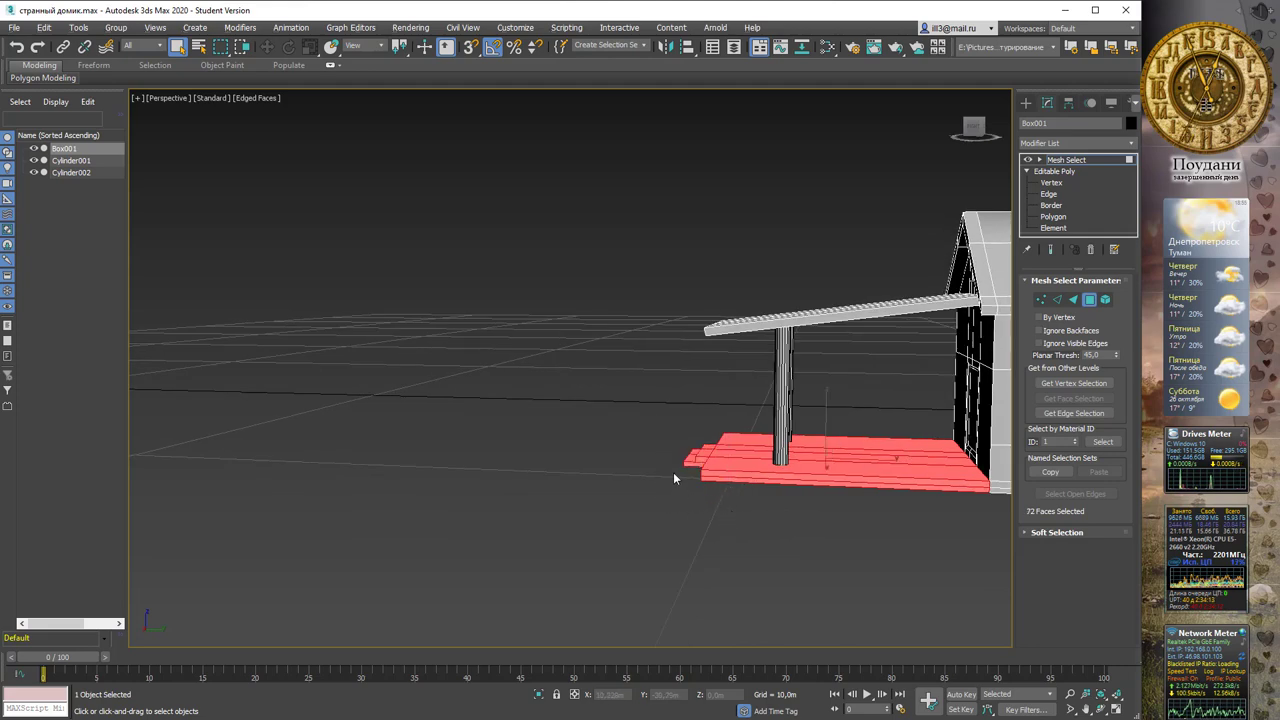
pyautogui.moveTo(677, 477)
pyautogui.keyDown('alt'); pyautogui.mouseDown(button='middle')
pyautogui.moveTo(814, 434)
pyautogui.moveTo(870, 494)
pyautogui.mouseUp(button='middle'); pyautogui.keyUp('alt')
pyautogui.keyDown('alt'); pyautogui.moveTo(840, 438); pyautogui.dragTo(707, 431, button='middle'); pyautogui.keyUp('alt')
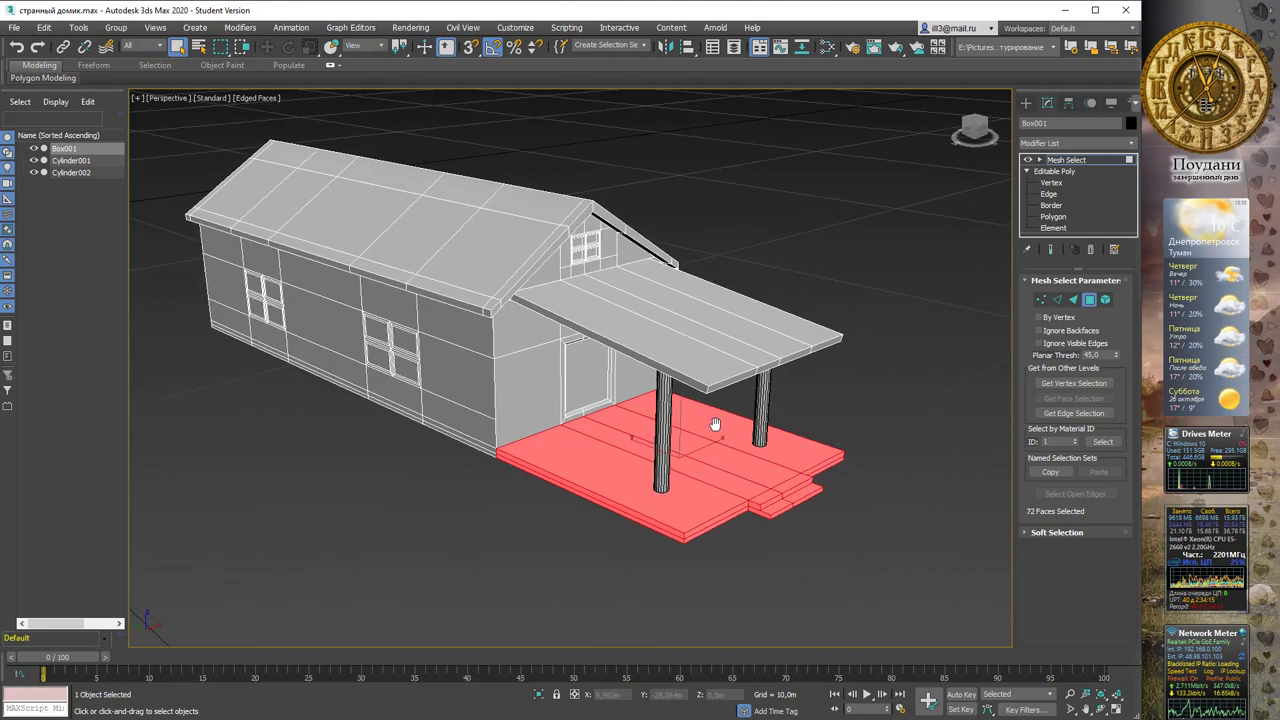
pyautogui.scroll(3, 707, 431)
pyautogui.scroll(2, 707, 428)
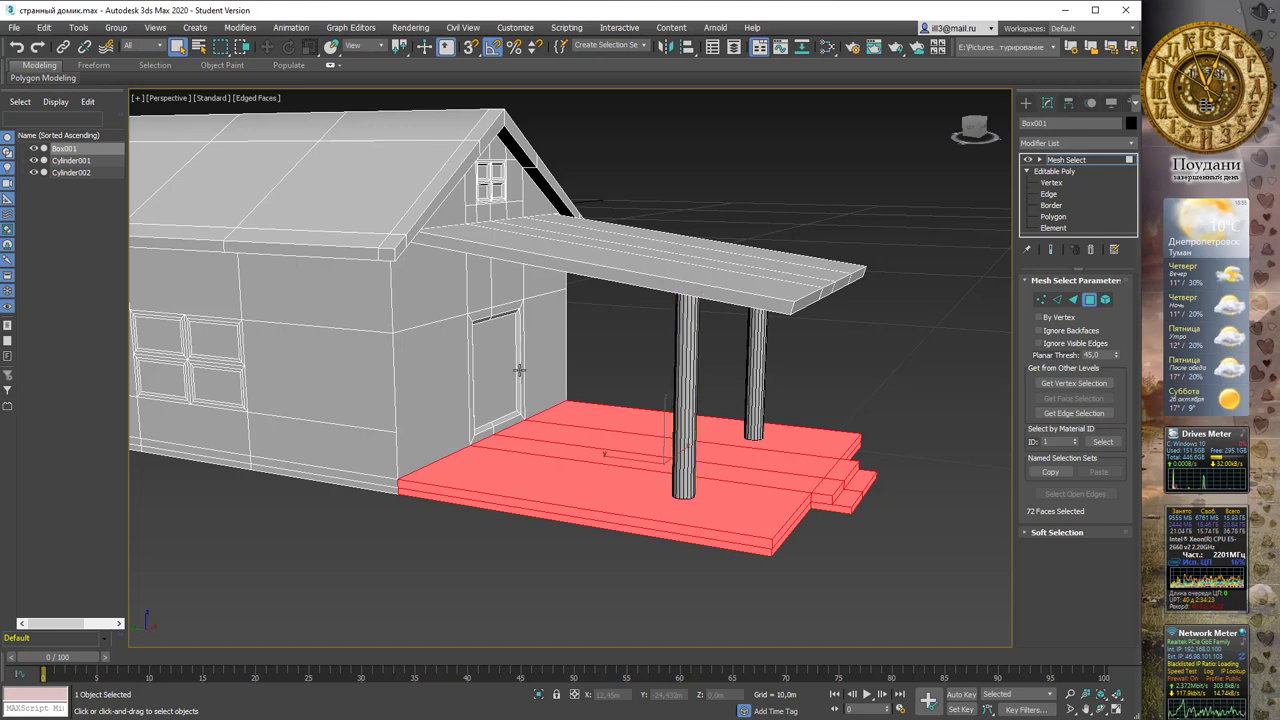
# In the Slate Material Editor, delete the unused Material #25 node and add the brick texture image as a bitmap node
pyautogui.press('m')
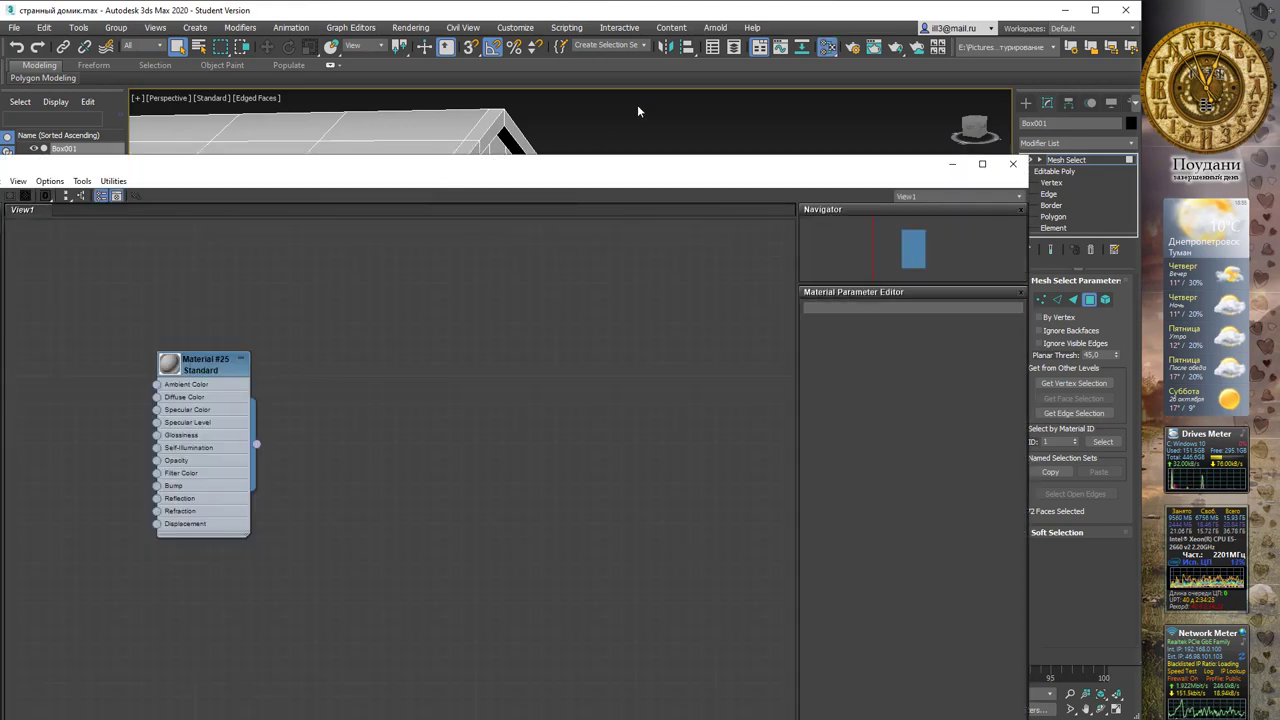
pyautogui.doubleClick(499, 165)
pyautogui.moveTo(378, 403); pyautogui.dragTo(658, 349)
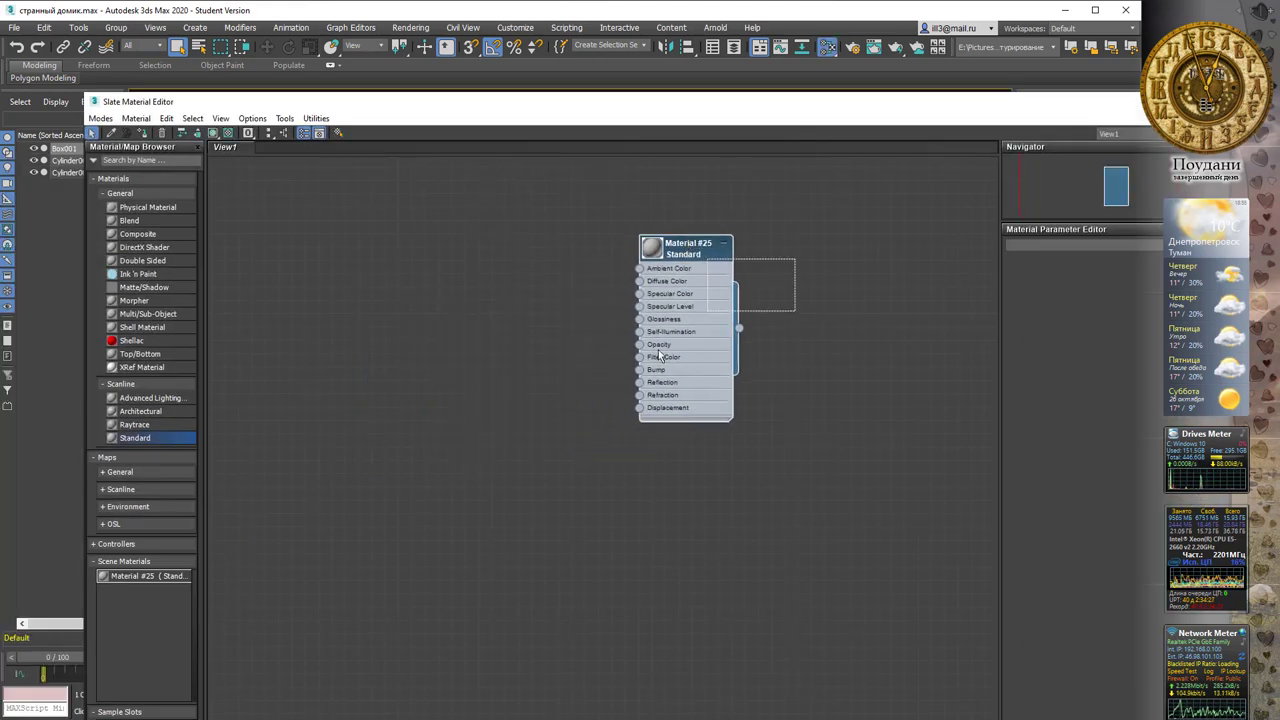
pyautogui.press('Delete')
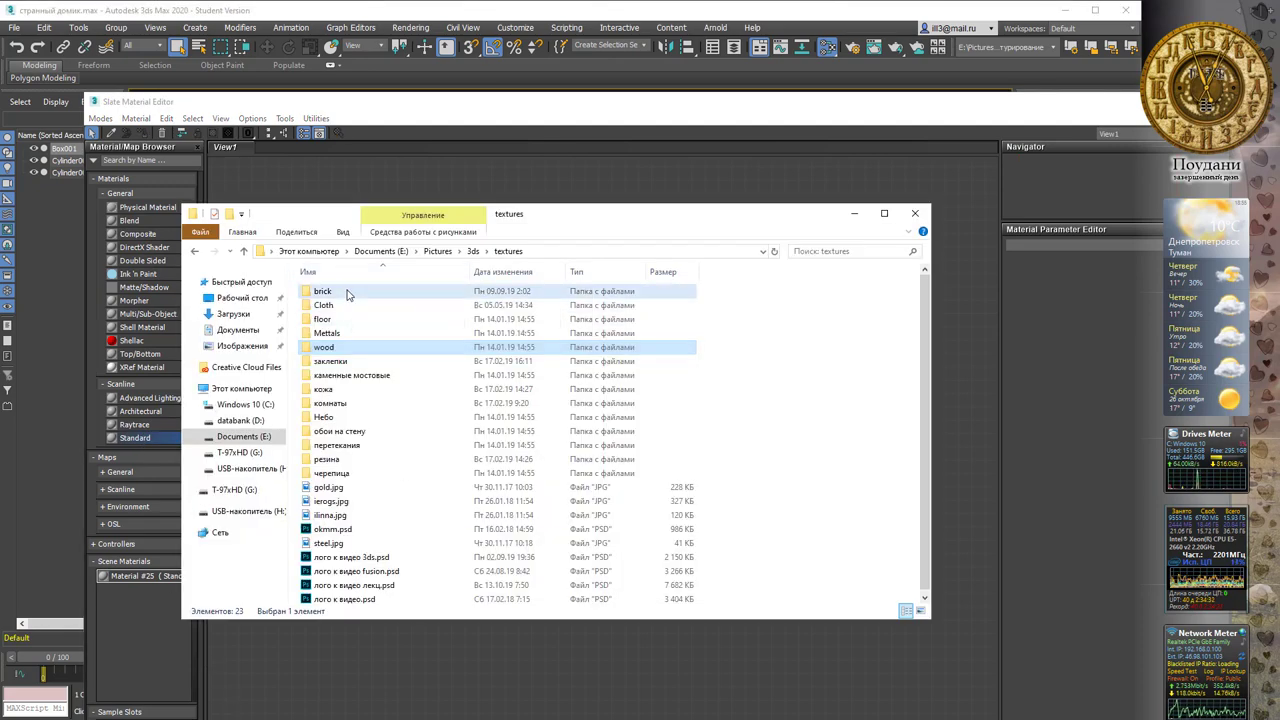
pyautogui.doubleClick(342, 292)
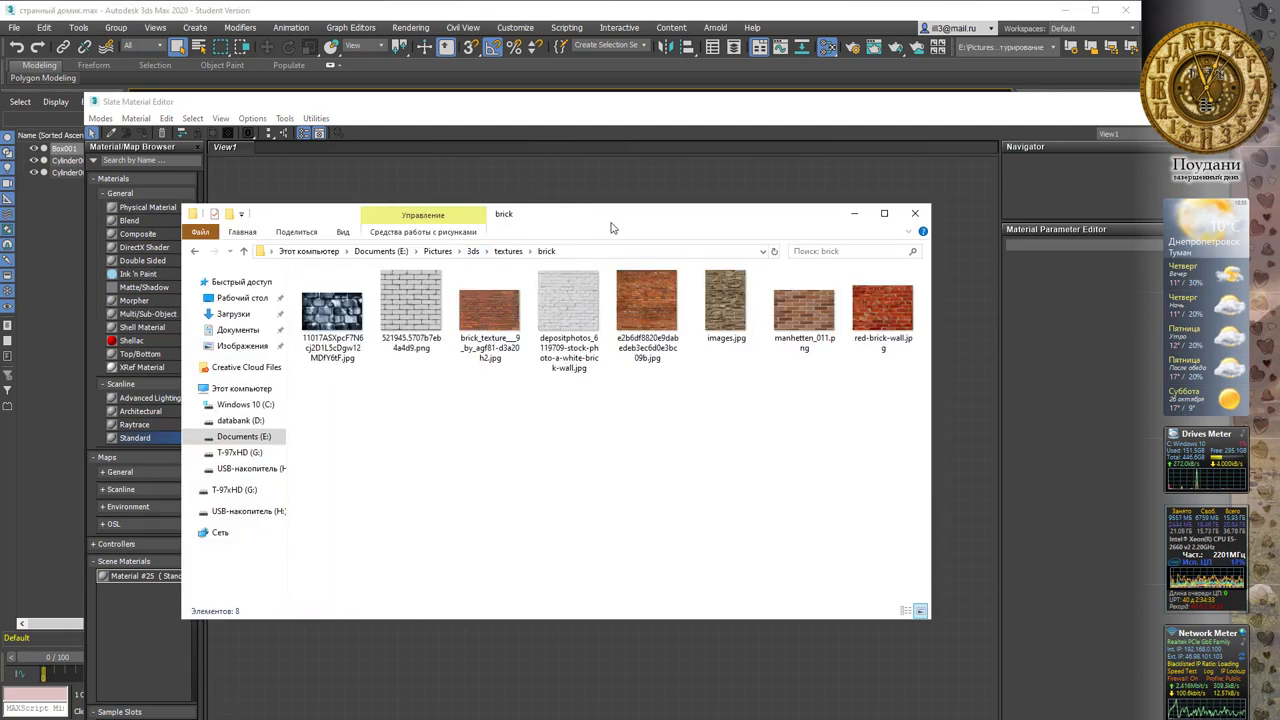
pyautogui.moveTo(610, 222); pyautogui.dragTo(662, 391)
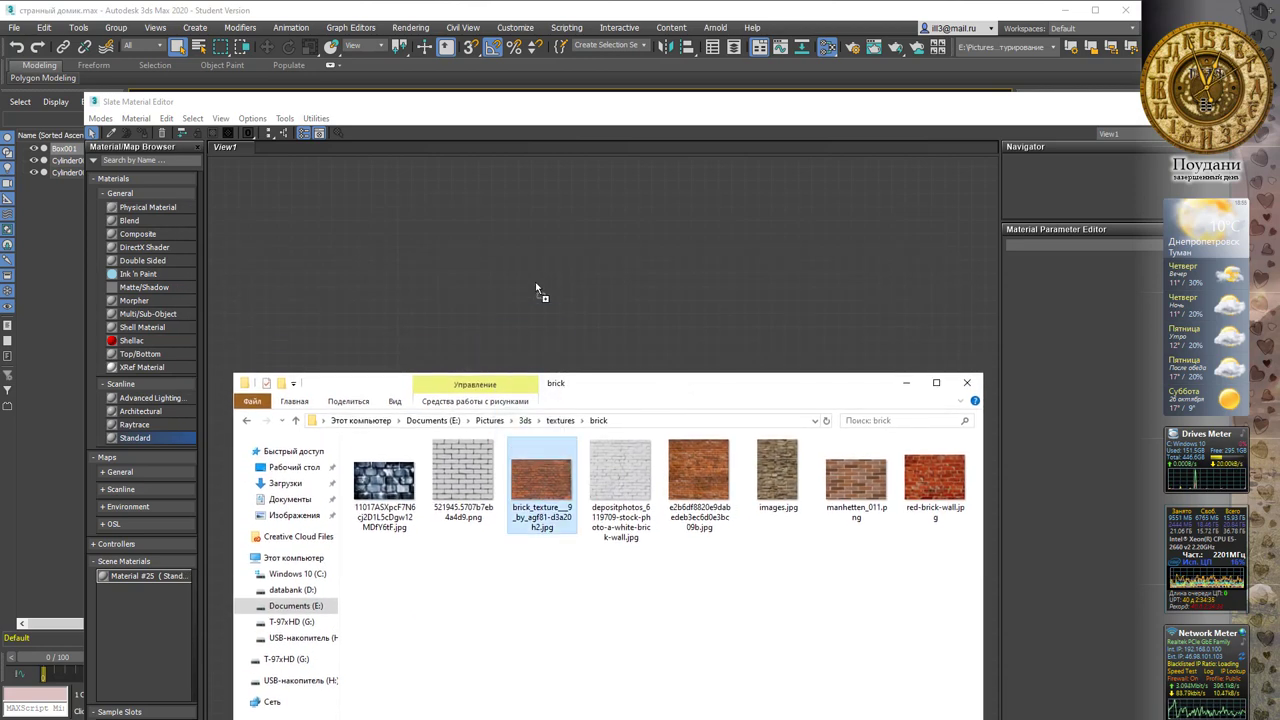
pyautogui.moveTo(527, 487); pyautogui.dragTo(535, 281)
pyautogui.click(912, 384)
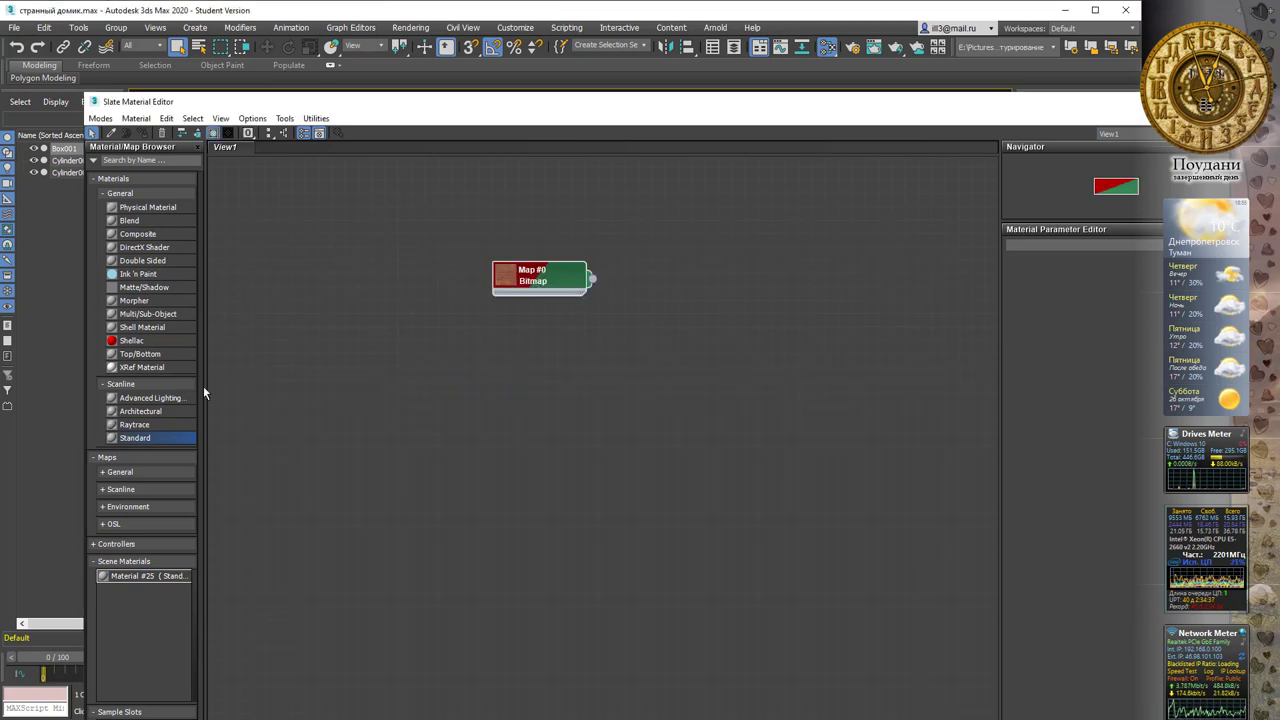
# Wire the brick bitmap into a new Standard Material #26's Diffuse and assign it to the porch faces
pyautogui.moveTo(162, 440); pyautogui.dragTo(695, 245)
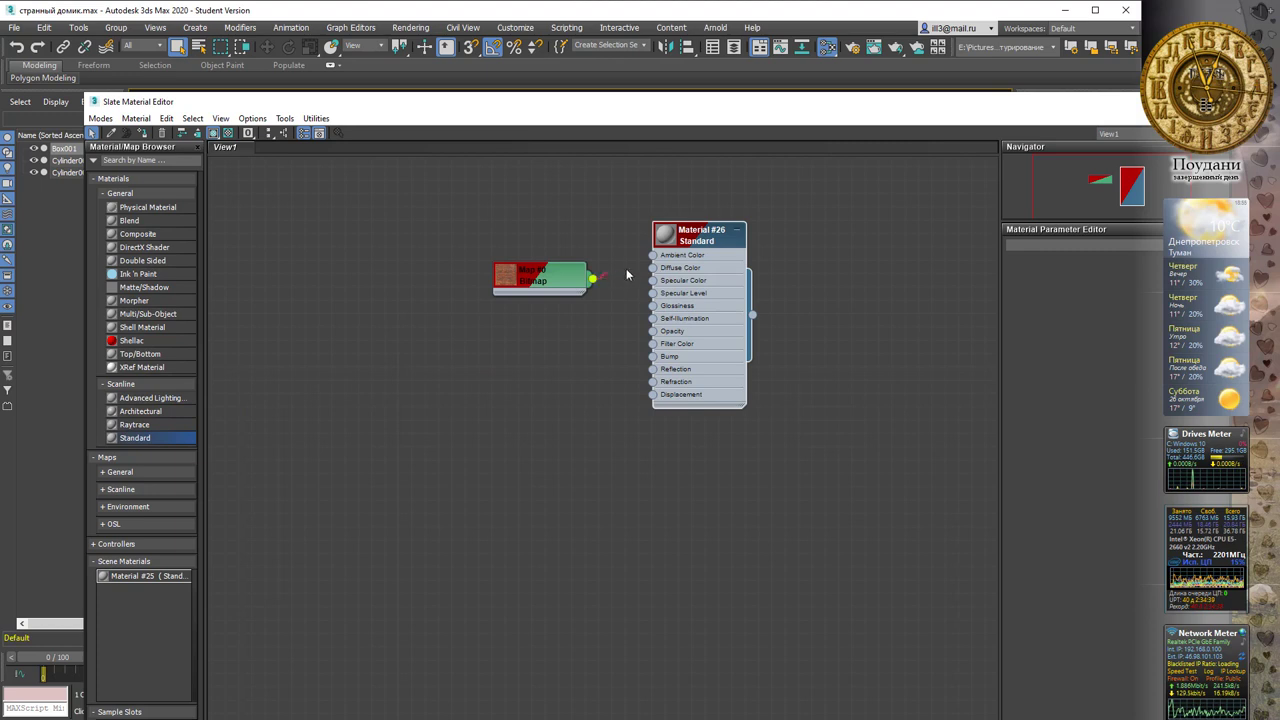
pyautogui.moveTo(592, 278); pyautogui.dragTo(674, 285)
pyautogui.click(694, 268)
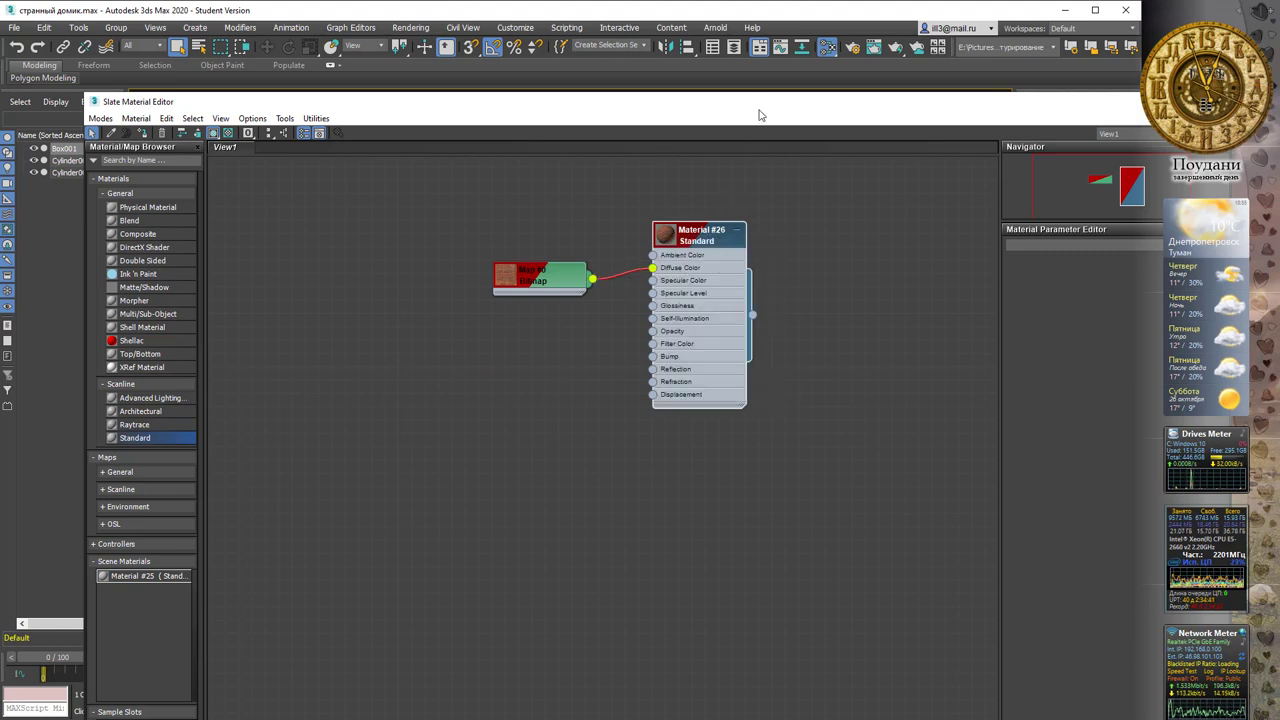
pyautogui.rightClick(696, 238)
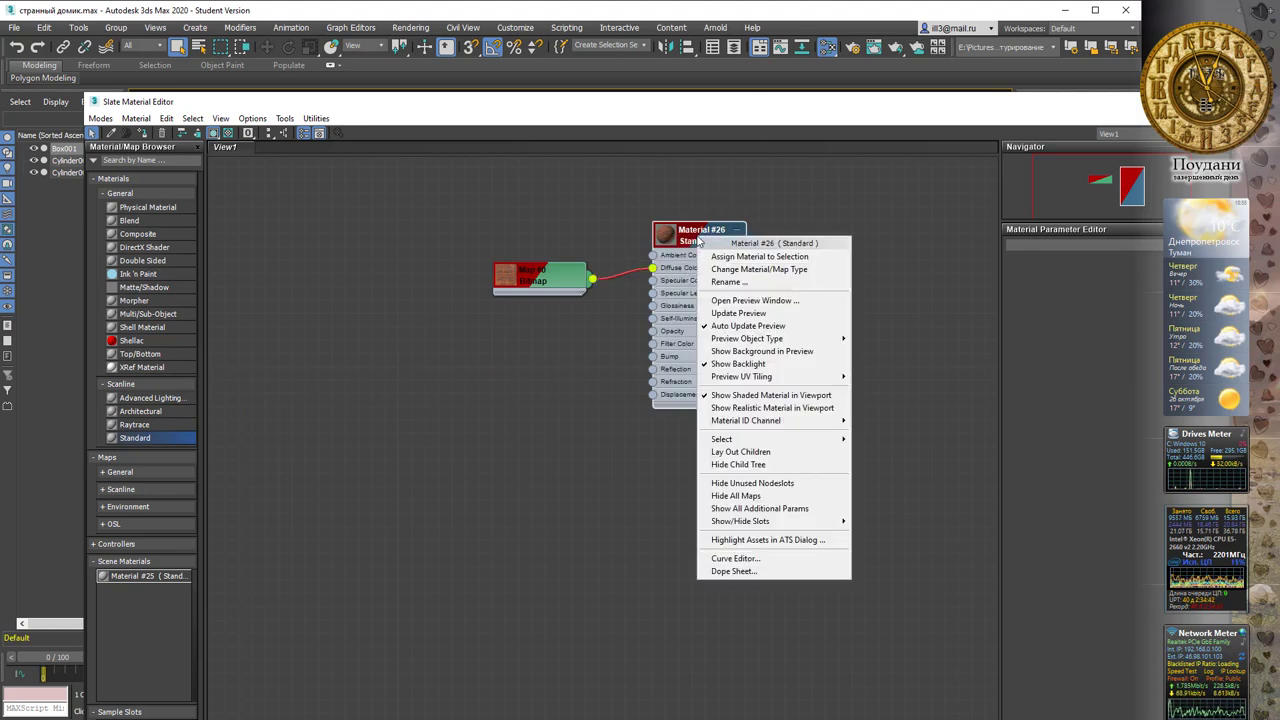
pyautogui.click(755, 257)
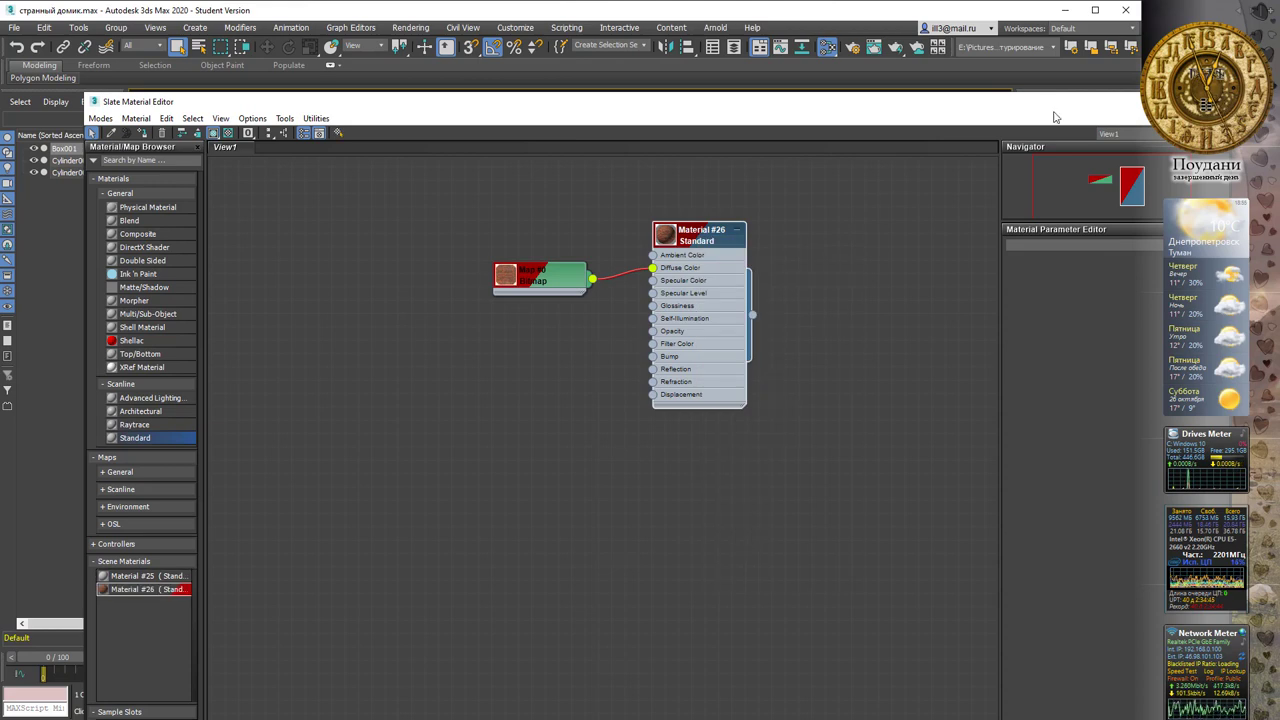
pyautogui.moveTo(1043, 106); pyautogui.dragTo(791, 140)
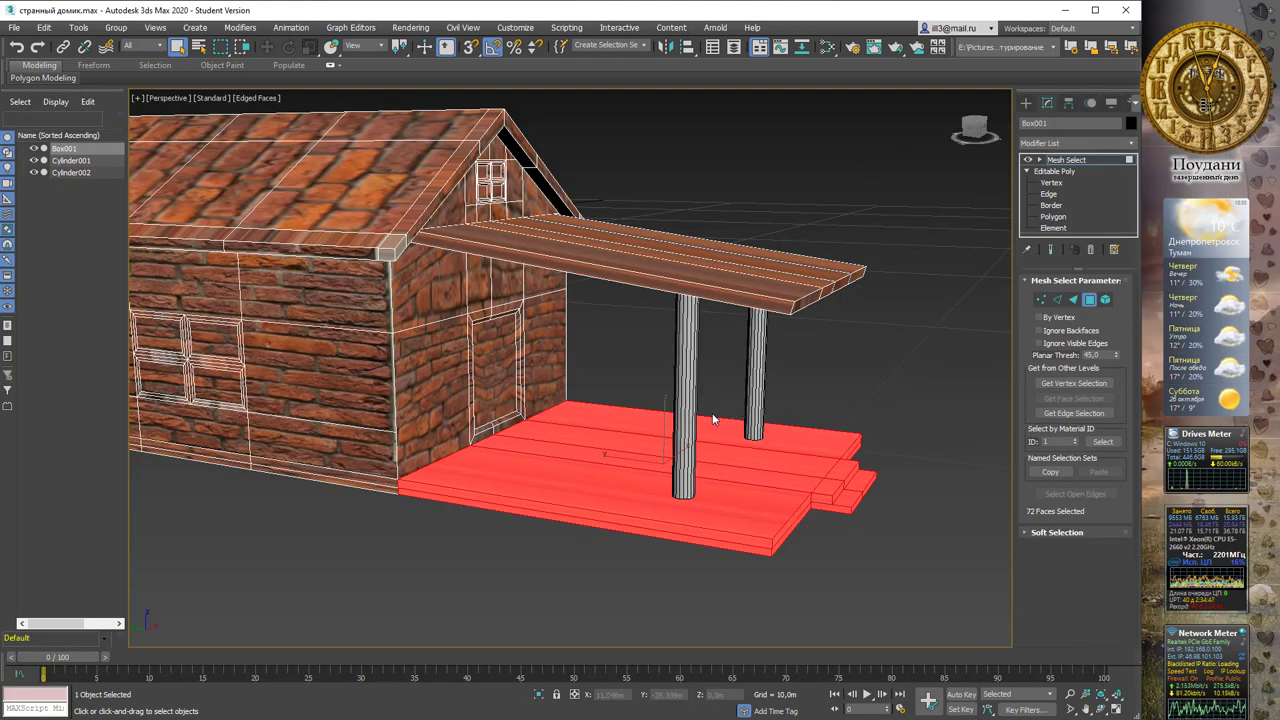
pyautogui.press('F2')
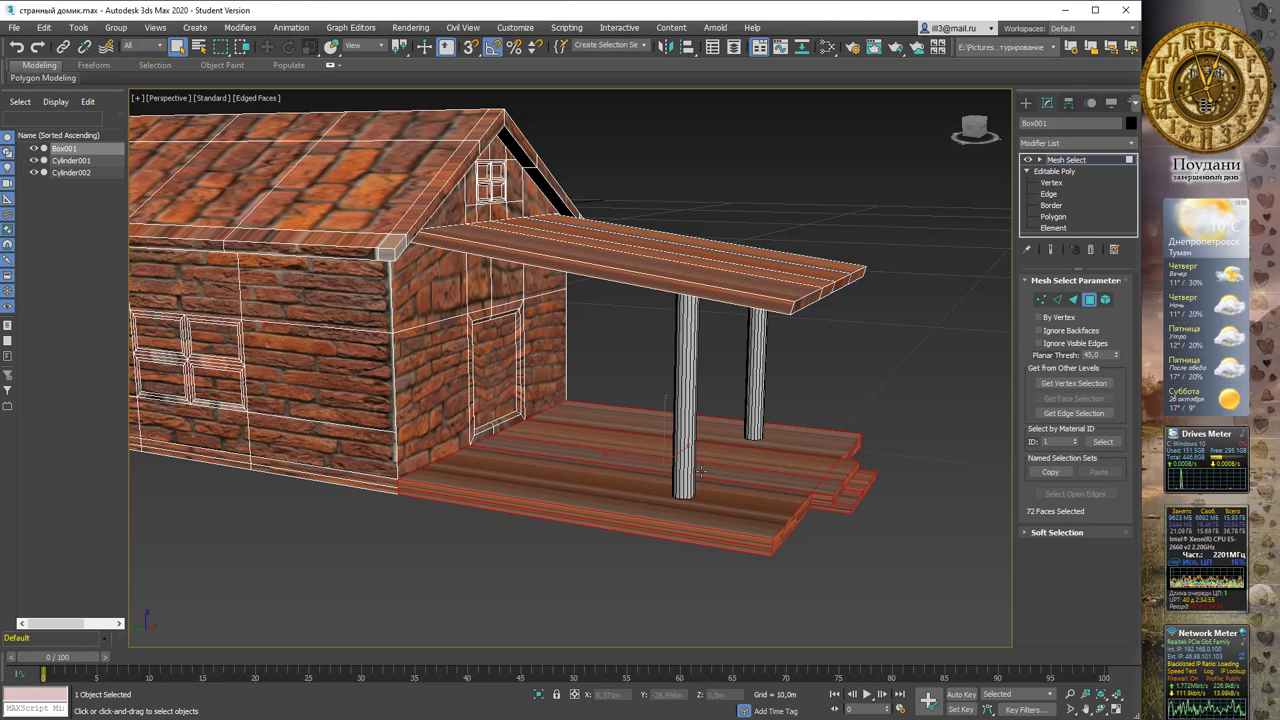
pyautogui.press('F2')
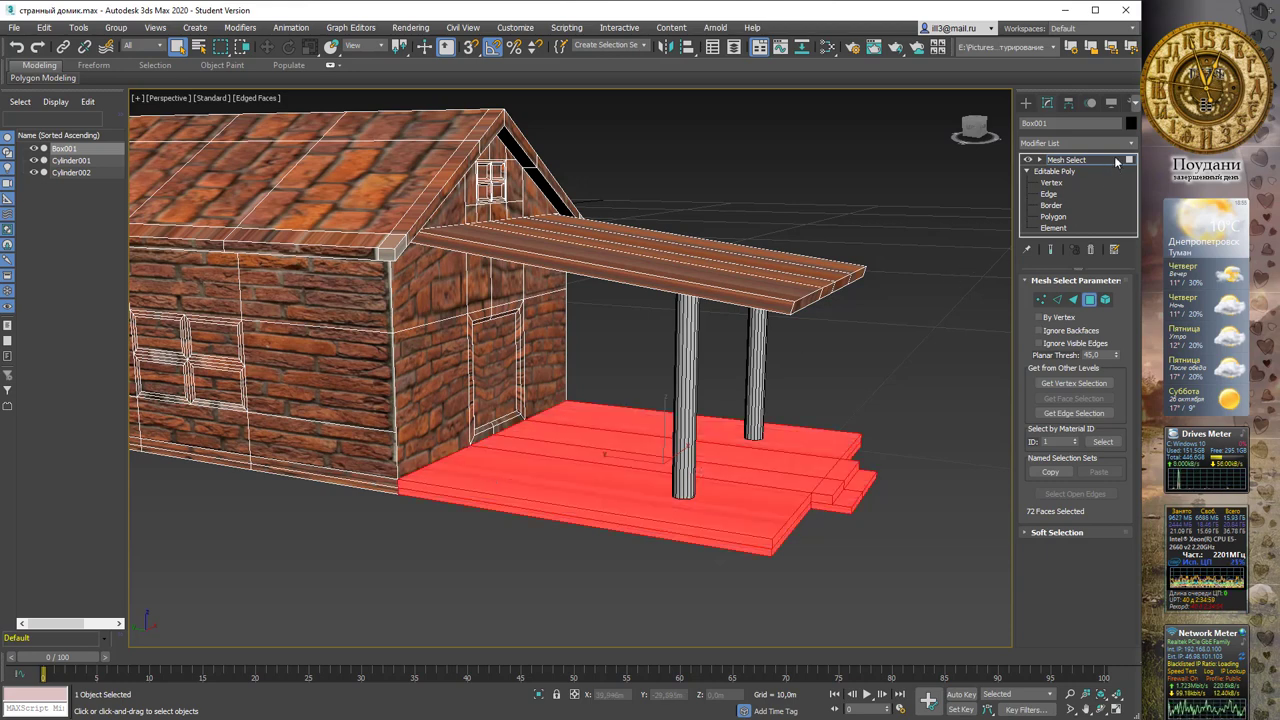
# Add a UVW Map modifier to Box001 with Box mapping and check the porch floor texture
pyautogui.click(1129, 146)
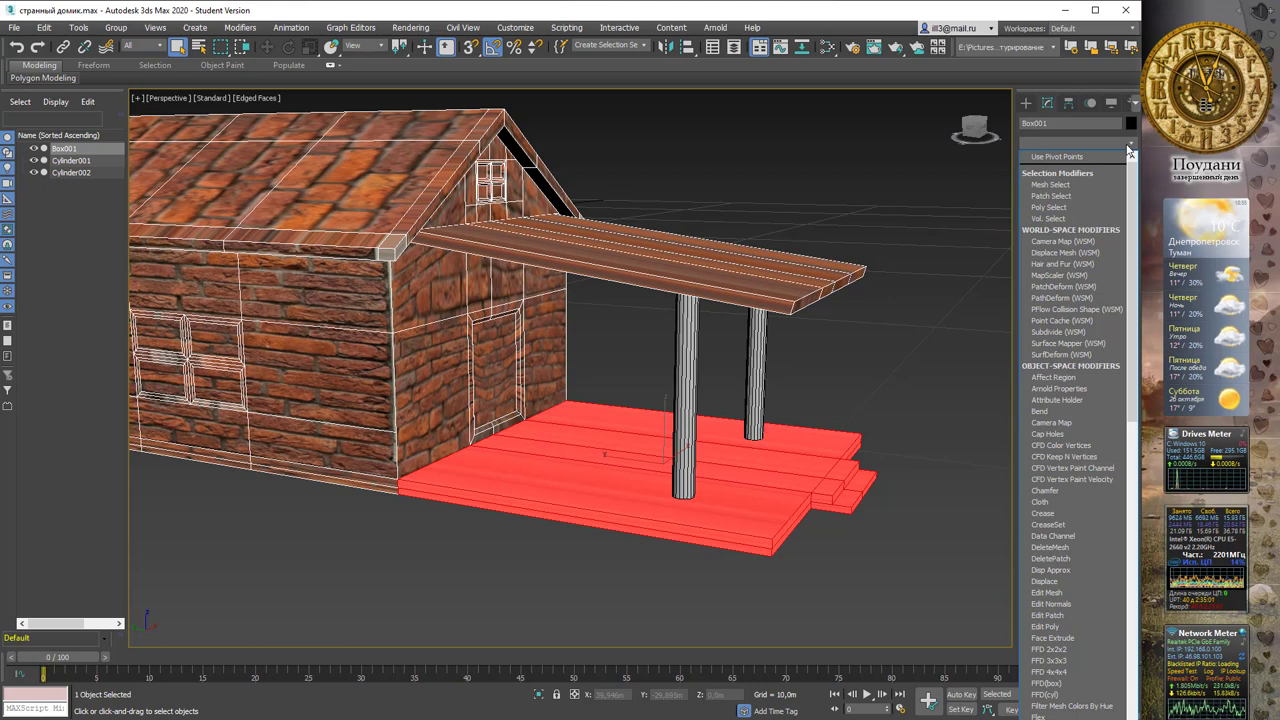
pyautogui.write('uv')
pyautogui.press('Down')
pyautogui.press('Down')
pyautogui.press('Down')
pyautogui.press('Down')
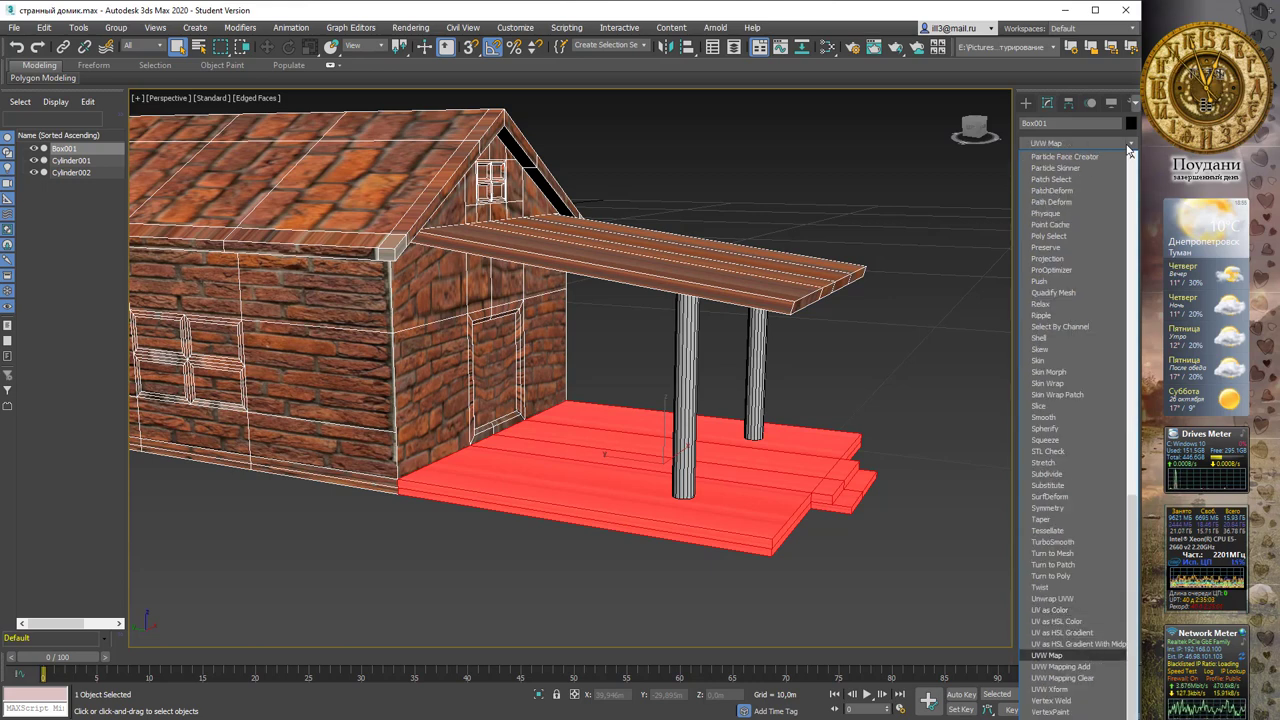
pyautogui.press('Return')
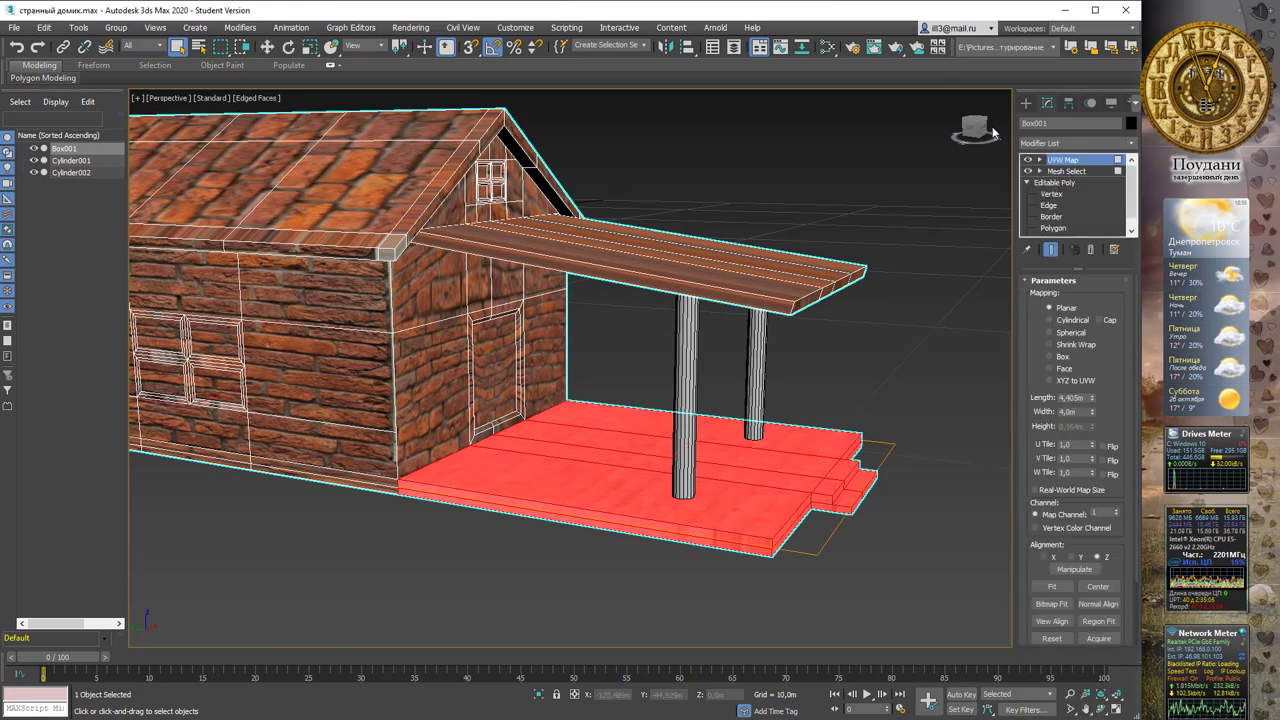
pyautogui.moveTo(712, 233)
pyautogui.keyDown('alt'); pyautogui.mouseDown(button='middle')
pyautogui.moveTo(677, 214)
pyautogui.moveTo(641, 231)
pyautogui.mouseUp(button='middle'); pyautogui.keyUp('alt')
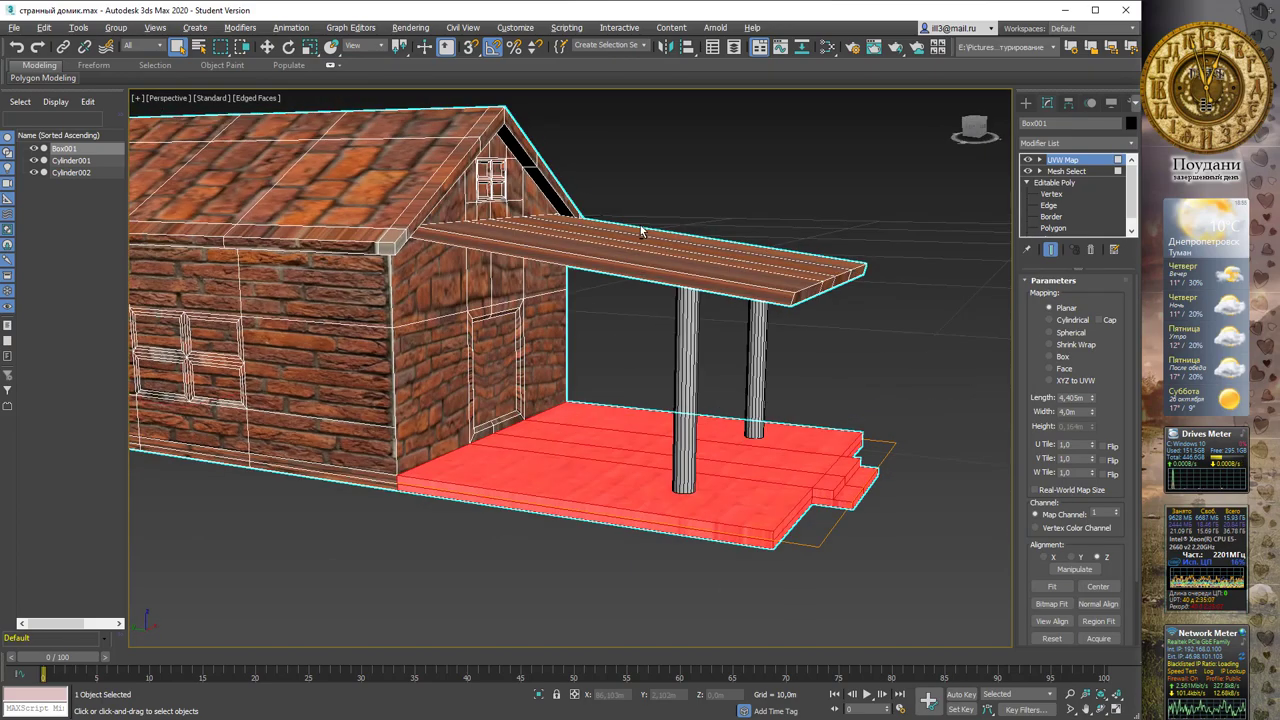
pyautogui.click(1050, 356)
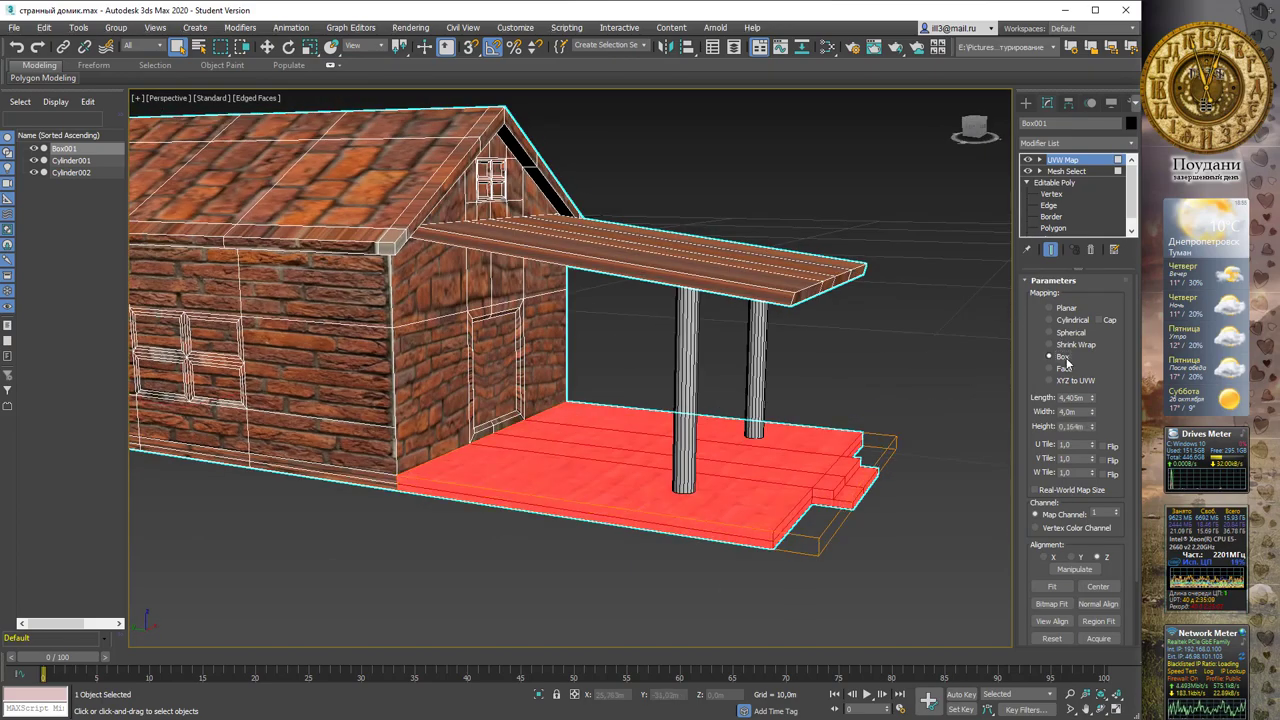
pyautogui.moveTo(926, 346)
pyautogui.keyDown('alt'); pyautogui.mouseDown(button='middle')
pyautogui.moveTo(892, 332)
pyautogui.moveTo(905, 344)
pyautogui.mouseUp(button='middle'); pyautogui.keyUp('alt')
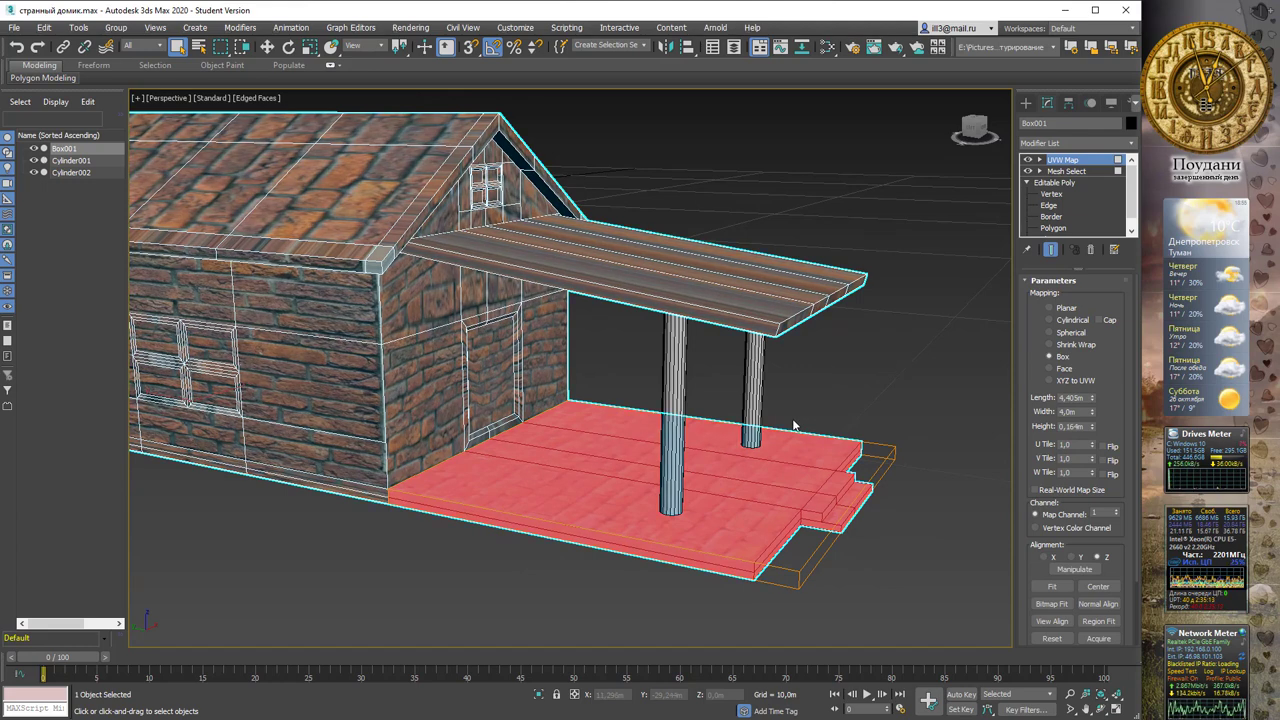
pyautogui.moveTo(820, 401)
pyautogui.keyDown('alt'); pyautogui.mouseDown(button='middle')
pyautogui.moveTo(829, 406)
pyautogui.moveTo(830, 374)
pyautogui.moveTo(817, 388)
pyautogui.mouseUp(button='middle'); pyautogui.keyUp('alt')
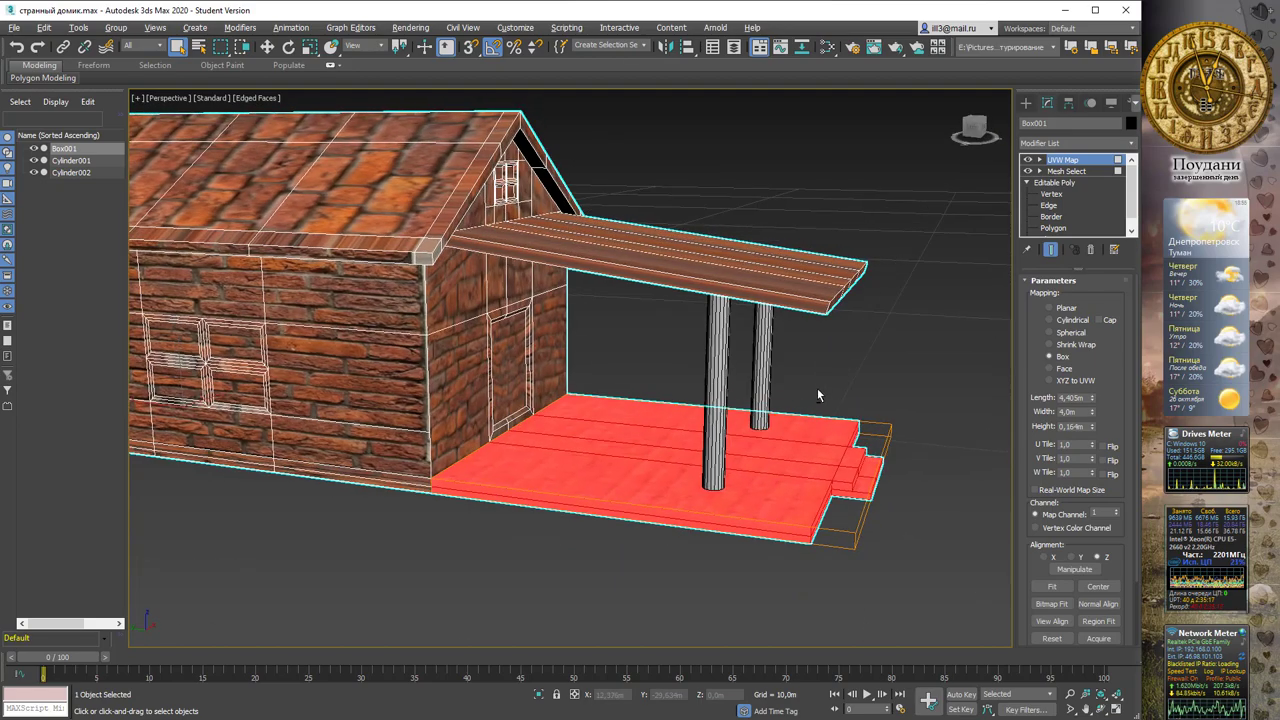
pyautogui.click(914, 556)
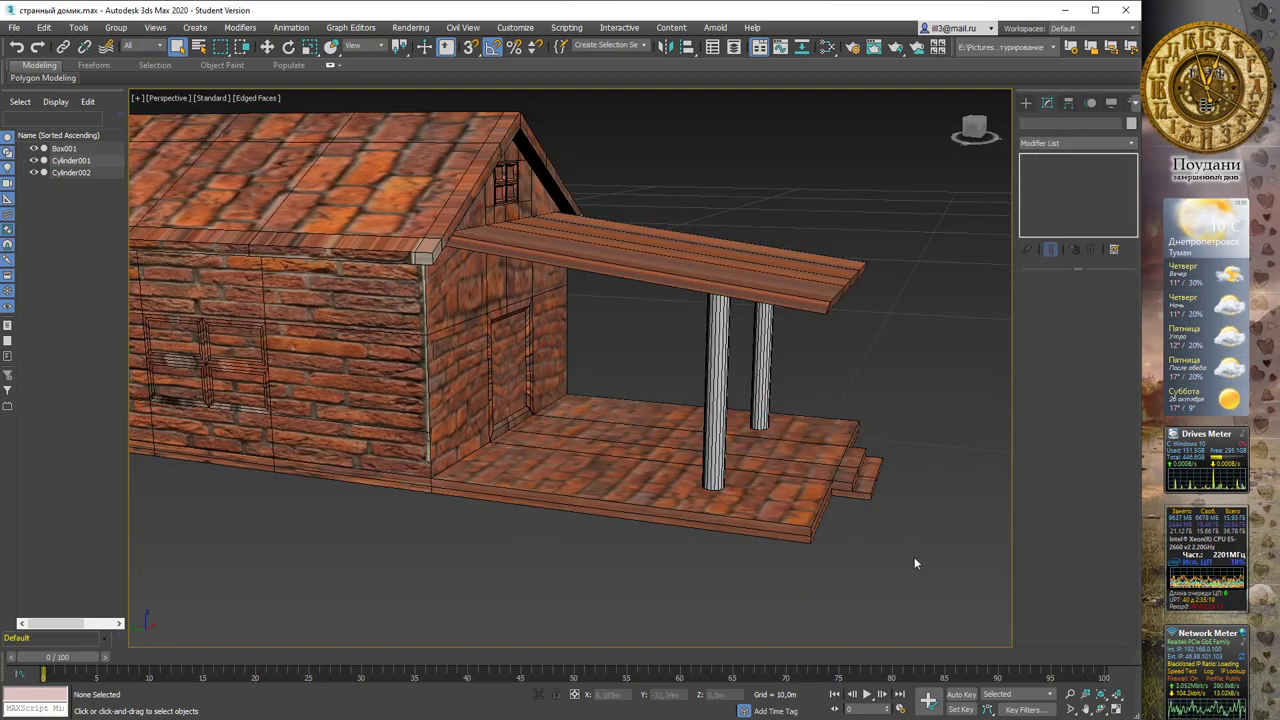
# Zoom out to view the whole textured house, then reselect Box001 in the Modify panel
pyautogui.moveTo(816, 466)
pyautogui.keyDown('alt'); pyautogui.mouseDown(button='middle')
pyautogui.moveTo(729, 457)
pyautogui.moveTo(487, 497)
pyautogui.moveTo(330, 450)
pyautogui.moveTo(391, 466)
pyautogui.moveTo(420, 505)
pyautogui.moveTo(582, 519)
pyautogui.moveTo(602, 337)
pyautogui.mouseUp(button='middle'); pyautogui.keyUp('alt')
pyautogui.scroll(-2, 600, 380)
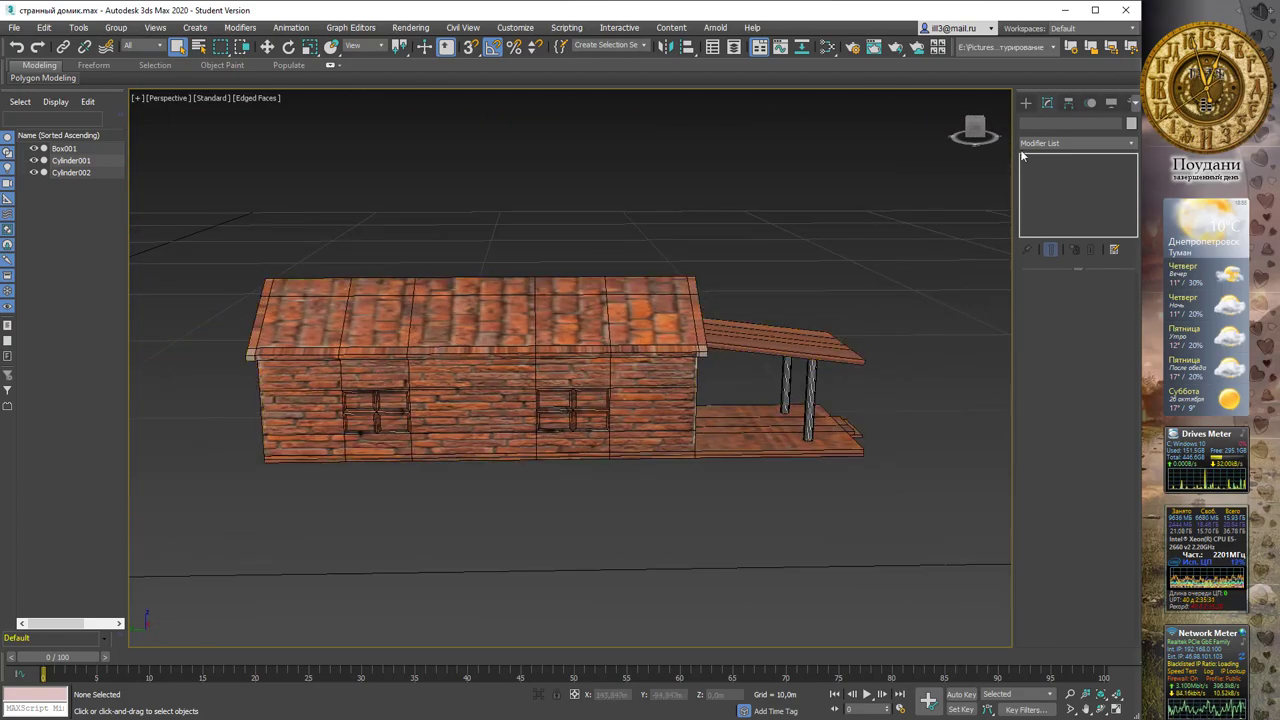
pyautogui.click(1025, 103)
pyautogui.click(1047, 103)
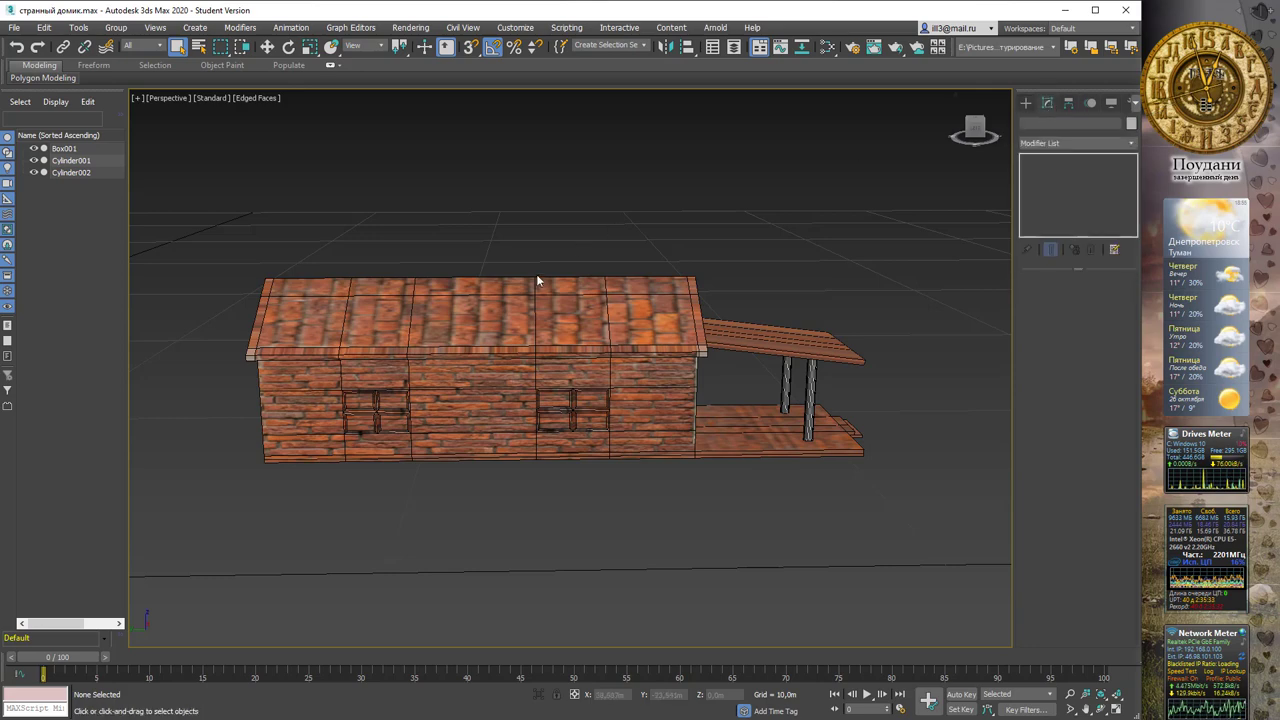
pyautogui.click(534, 280)
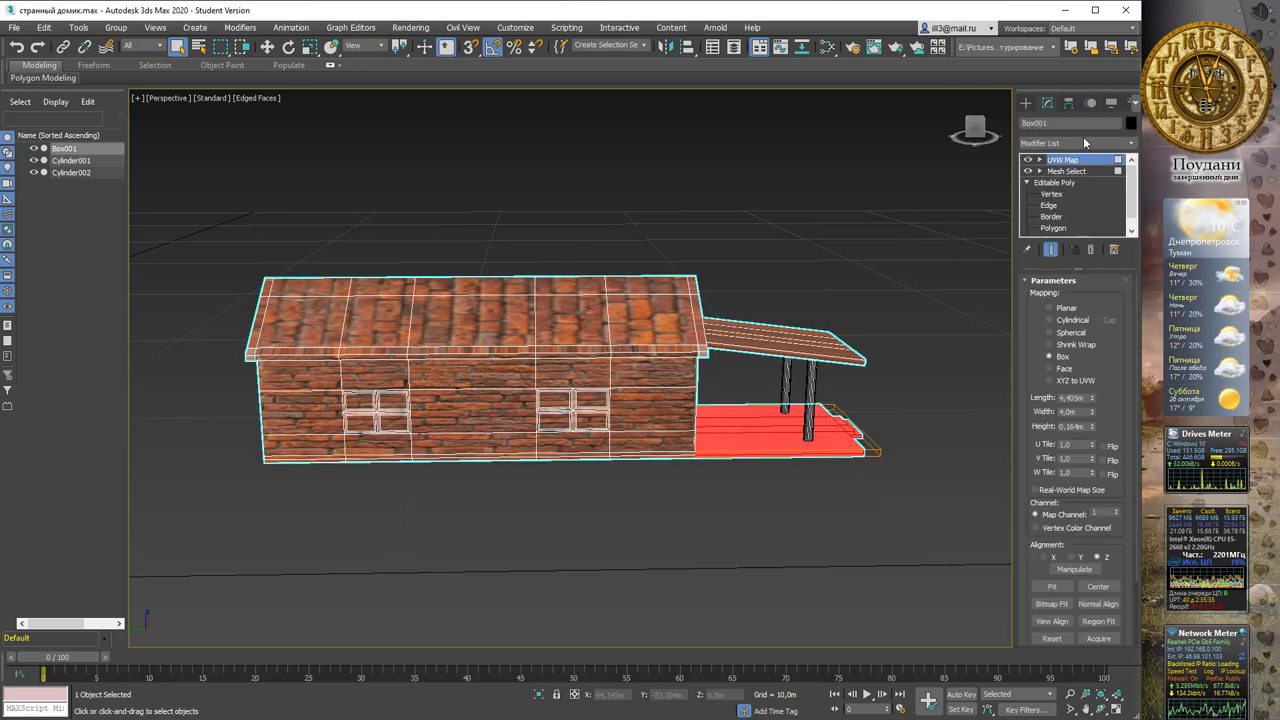
# Add a Mesh Select modifier and select the house's faces at Polygon level, excluding the porch floor
pyautogui.click(1060, 143)
pyautogui.click(1062, 186)
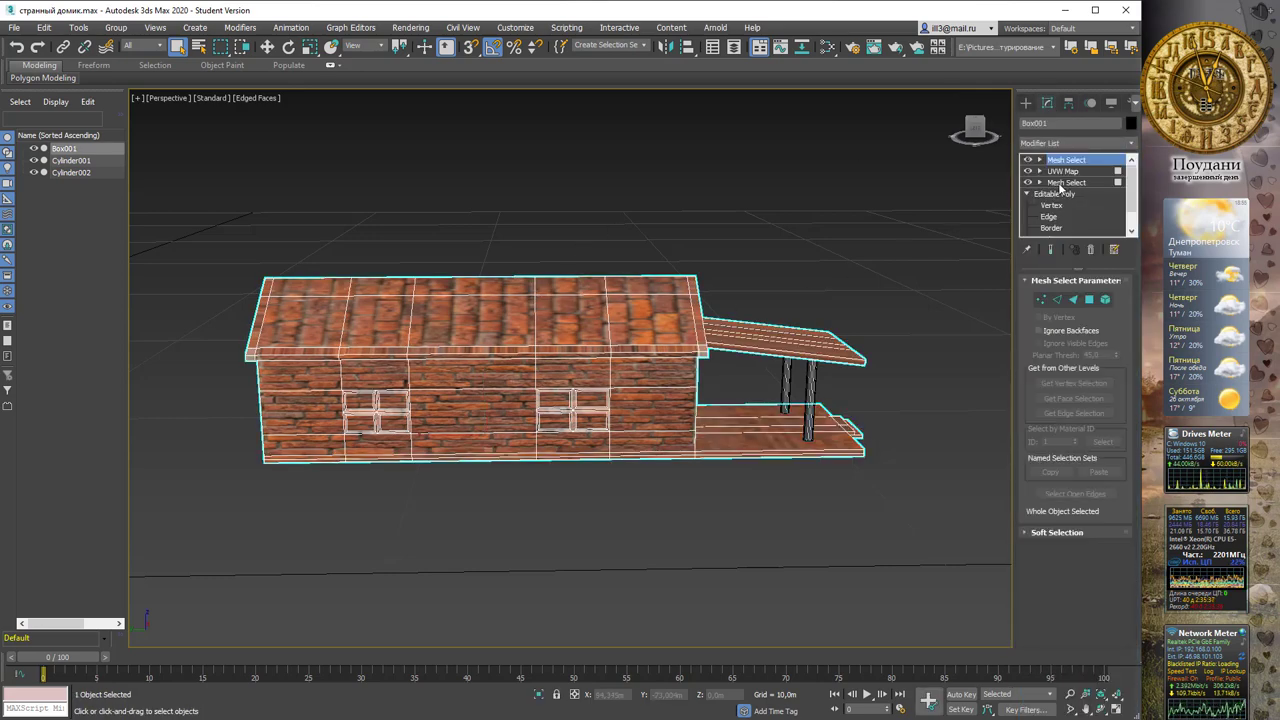
pyautogui.press('4')
pyautogui.moveTo(222, 196); pyautogui.dragTo(697, 604)
pyautogui.moveTo(755, 478)
pyautogui.keyDown('alt'); pyautogui.mouseDown(button='middle')
pyautogui.moveTo(770, 413)
pyautogui.moveTo(900, 443)
pyautogui.mouseUp(button='middle'); pyautogui.keyUp('alt')
pyautogui.keyDown('alt'); pyautogui.moveTo(900, 443); pyautogui.dragTo(685, 566); pyautogui.keyUp('alt')
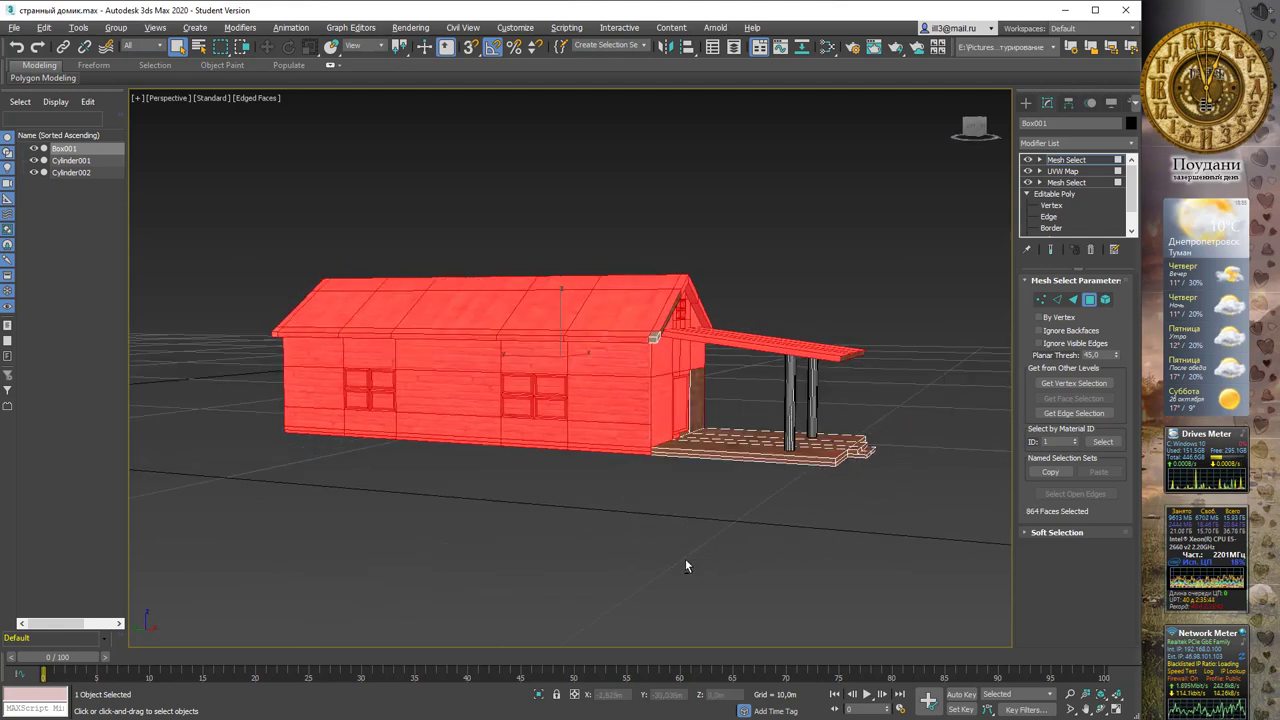
pyautogui.keyDown('ctrl'); pyautogui.click(705, 400); pyautogui.keyUp('ctrl')
pyautogui.keyDown('alt'); pyautogui.moveTo(705, 400); pyautogui.dragTo(828, 414, button='middle'); pyautogui.keyUp('alt')
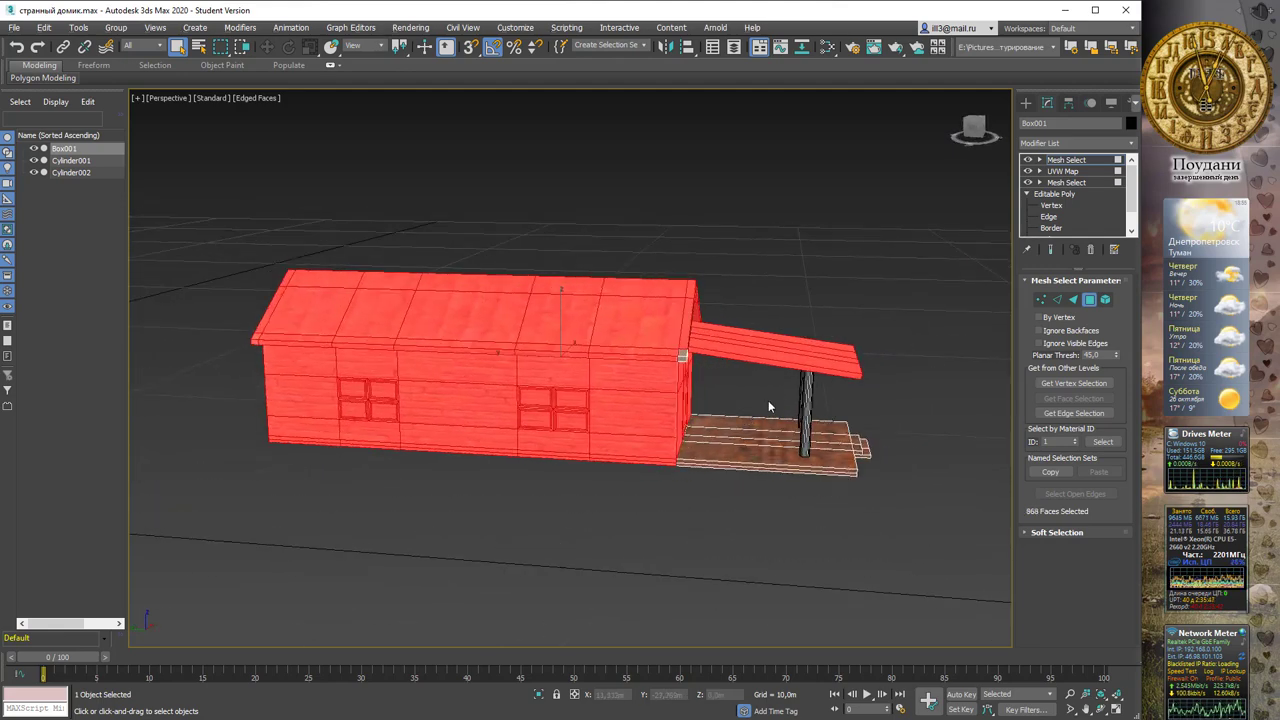
pyautogui.moveTo(921, 404)
pyautogui.keyDown('alt'); pyautogui.mouseDown(button='middle')
pyautogui.moveTo(757, 384)
pyautogui.moveTo(740, 327)
pyautogui.mouseUp(button='middle'); pyautogui.keyUp('alt')
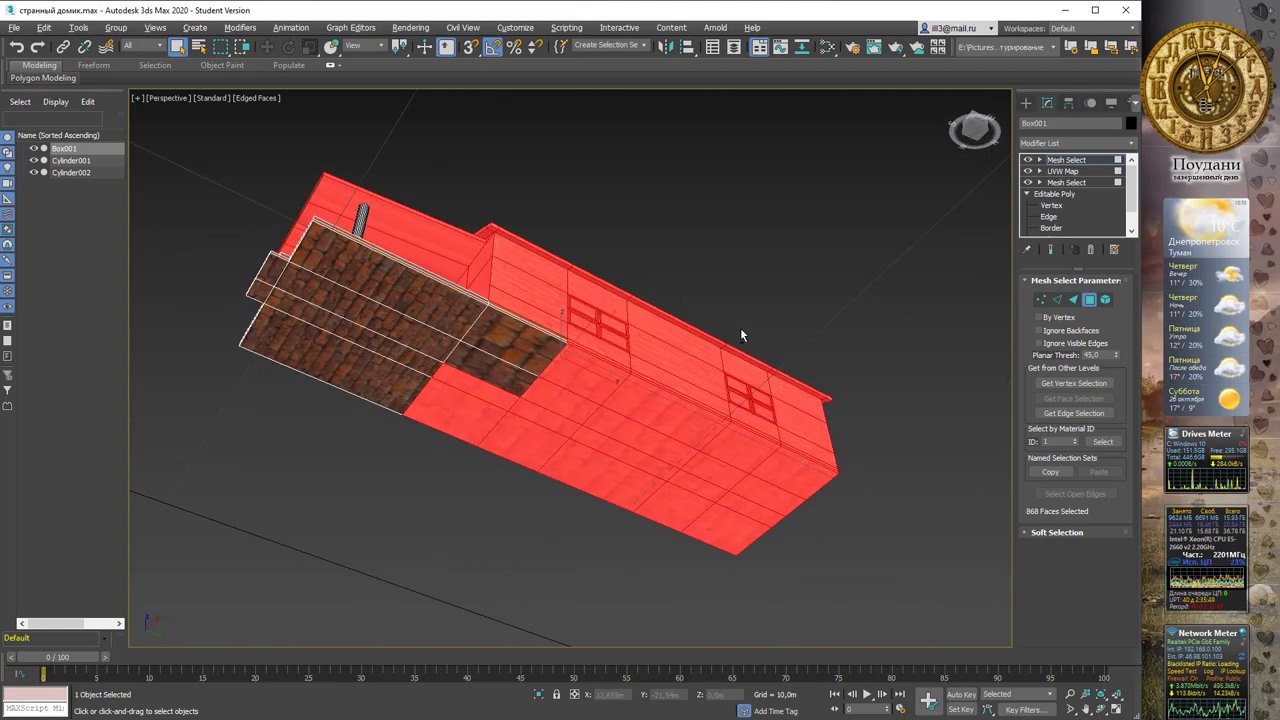
pyautogui.keyDown('ctrl'); pyautogui.click(503, 381); pyautogui.keyUp('ctrl')
pyautogui.keyDown('ctrl'); pyautogui.click(514, 340); pyautogui.keyUp('ctrl')
pyautogui.moveTo(514, 340)
pyautogui.keyDown('alt'); pyautogui.mouseDown(button='middle')
pyautogui.moveTo(754, 386)
pyautogui.moveTo(561, 348)
pyautogui.mouseUp(button='middle'); pyautogui.keyUp('alt')
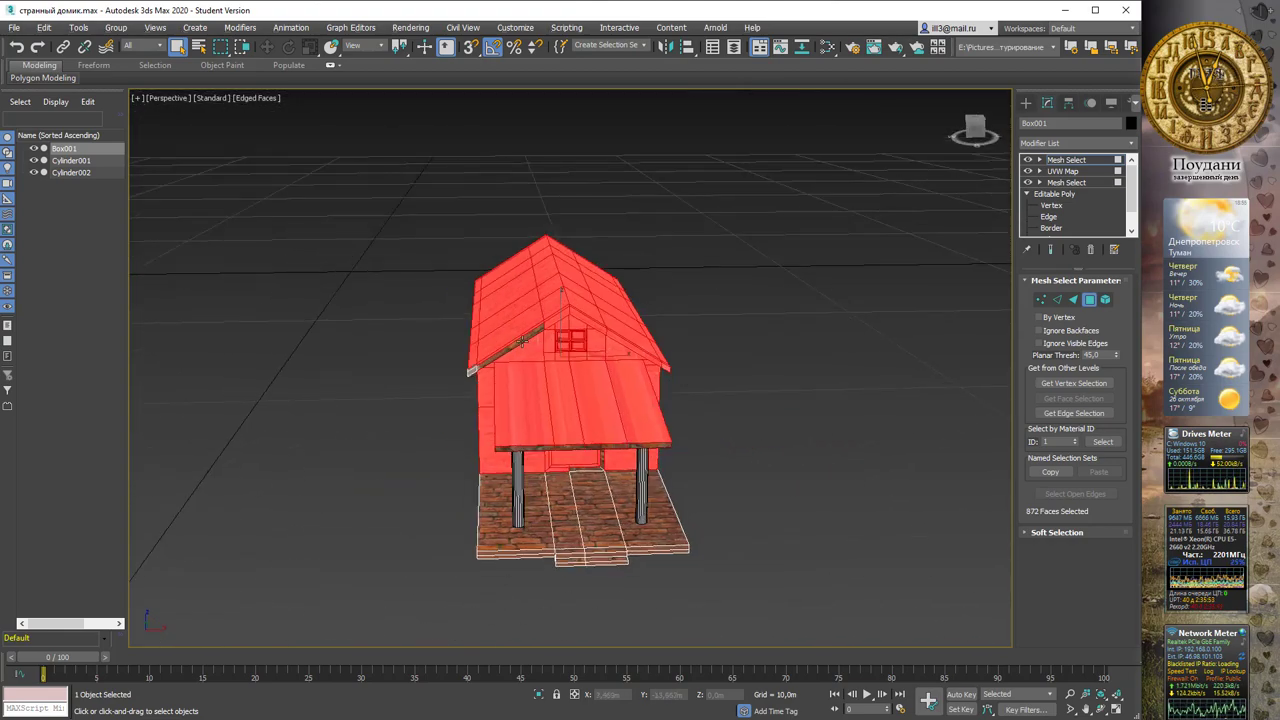
pyautogui.keyDown('ctrl'); pyautogui.click(515, 348); pyautogui.keyUp('ctrl')
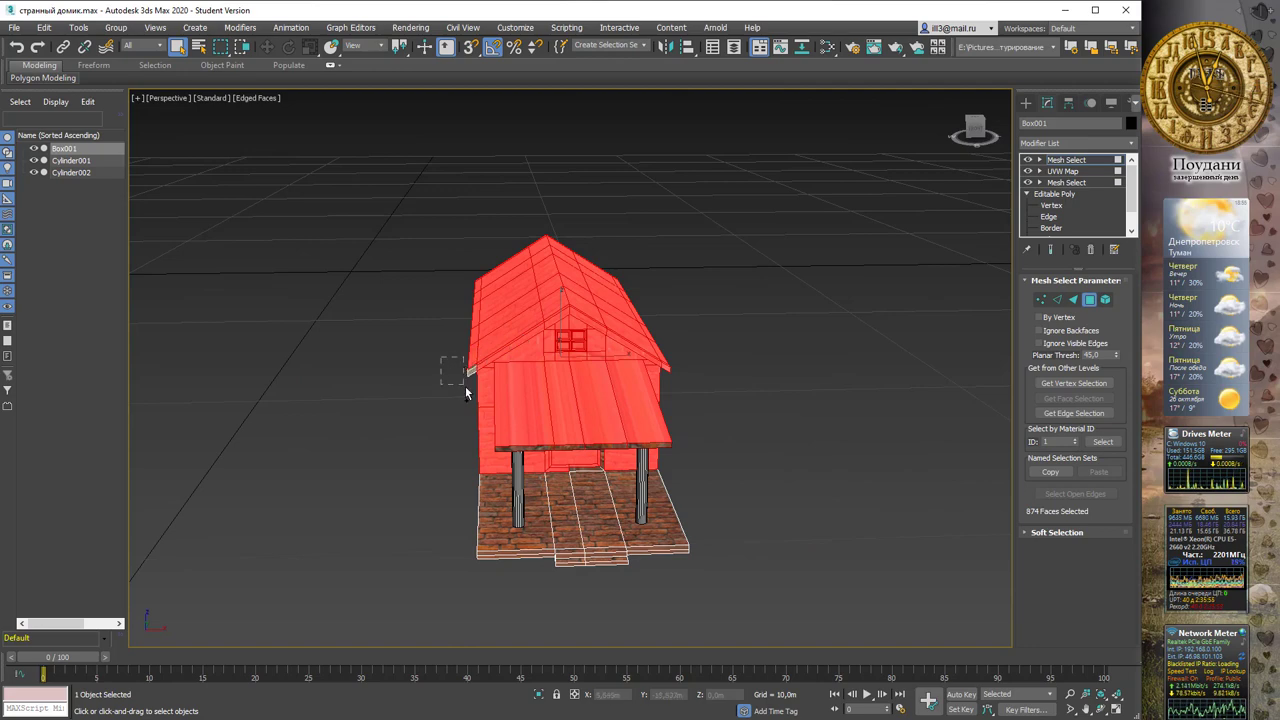
pyautogui.keyDown('alt'); pyautogui.moveTo(488, 370); pyautogui.dragTo(650, 360, button='middle'); pyautogui.keyUp('alt')
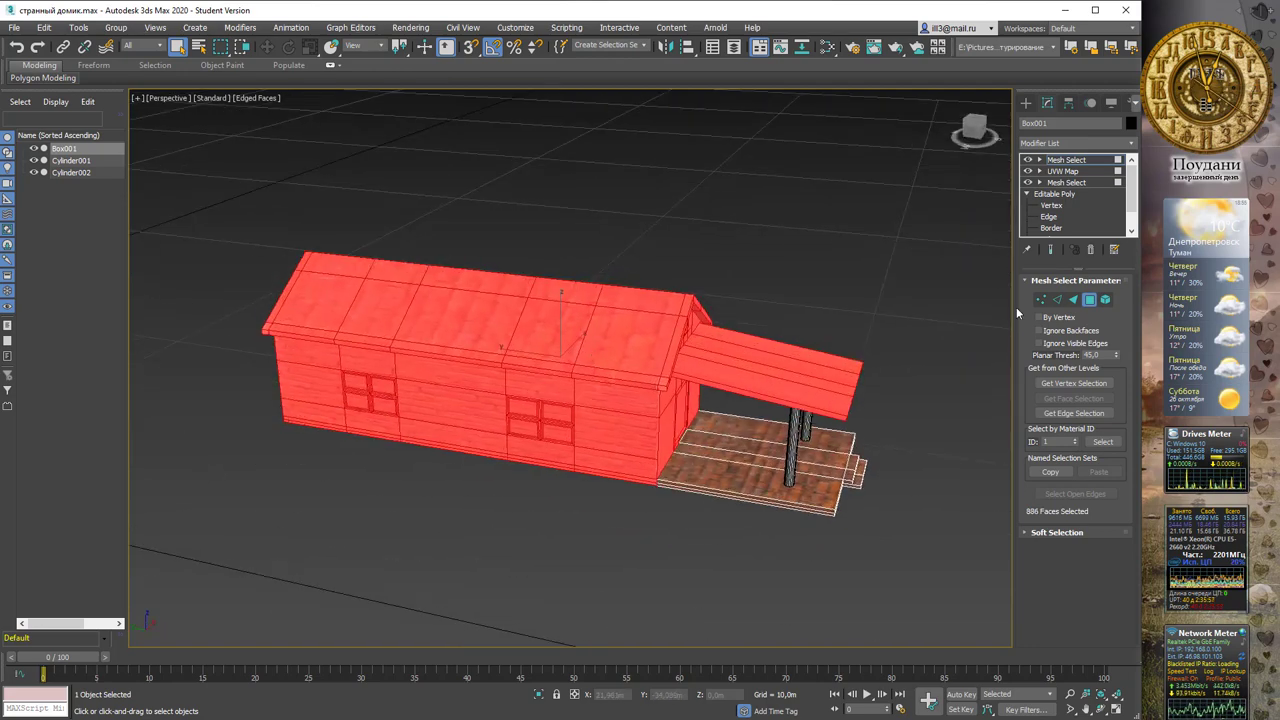
# Add a UVW Map modifier with Box mapping above the face selection
pyautogui.click(1129, 144)
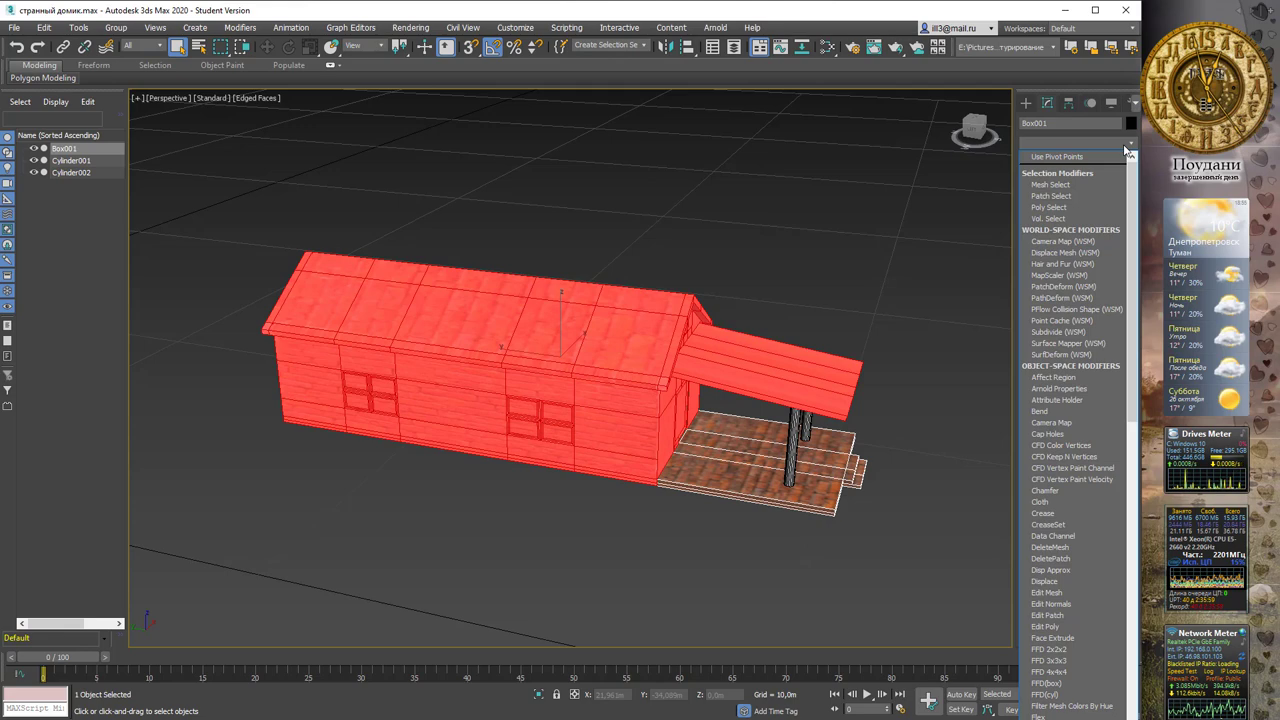
pyautogui.press('u')
pyautogui.press('Down')
pyautogui.press('Down')
pyautogui.press('Down')
pyautogui.press('Down')
pyautogui.press('Down')
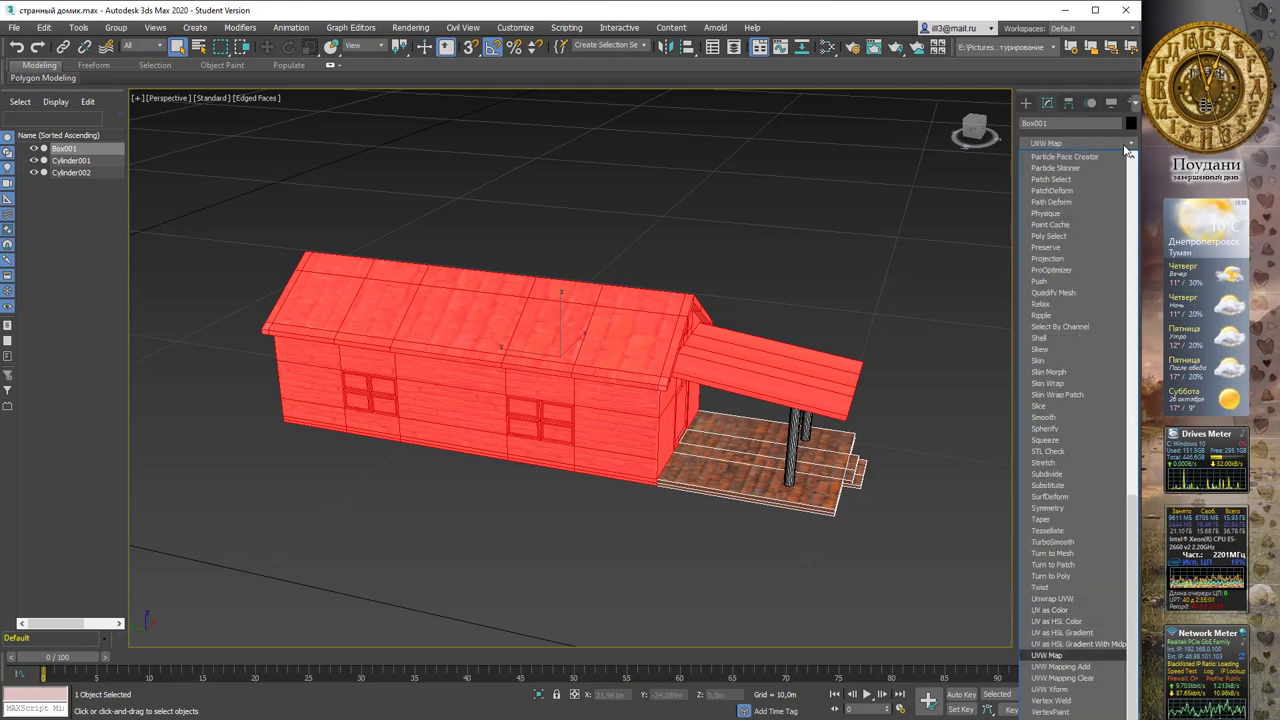
pyautogui.press('Return')
pyautogui.click(1058, 356)
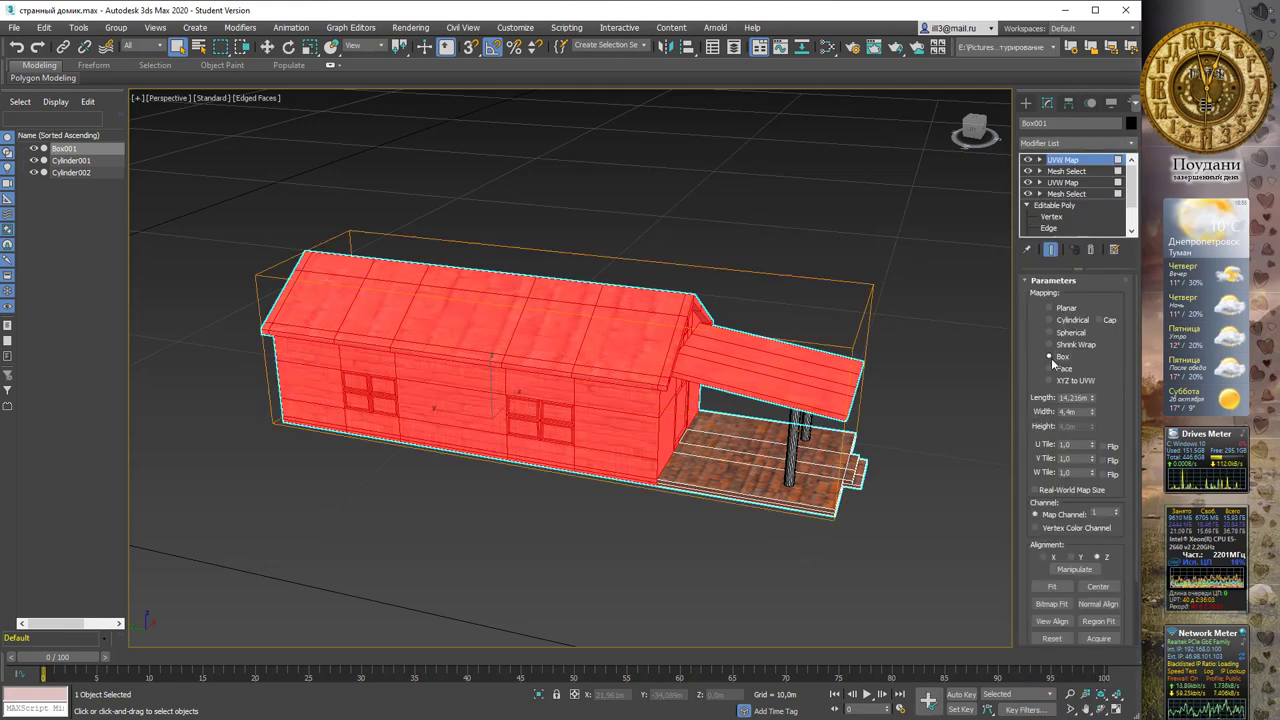
pyautogui.moveTo(946, 327)
pyautogui.keyDown('alt'); pyautogui.mouseDown(button='middle')
pyautogui.moveTo(755, 253)
pyautogui.moveTo(684, 250)
pyautogui.moveTo(671, 220)
pyautogui.moveTo(676, 236)
pyautogui.mouseUp(button='middle'); pyautogui.keyUp('alt')
pyautogui.keyDown('alt'); pyautogui.moveTo(619, 372); pyautogui.dragTo(676, 357, button='middle'); pyautogui.keyUp('alt')
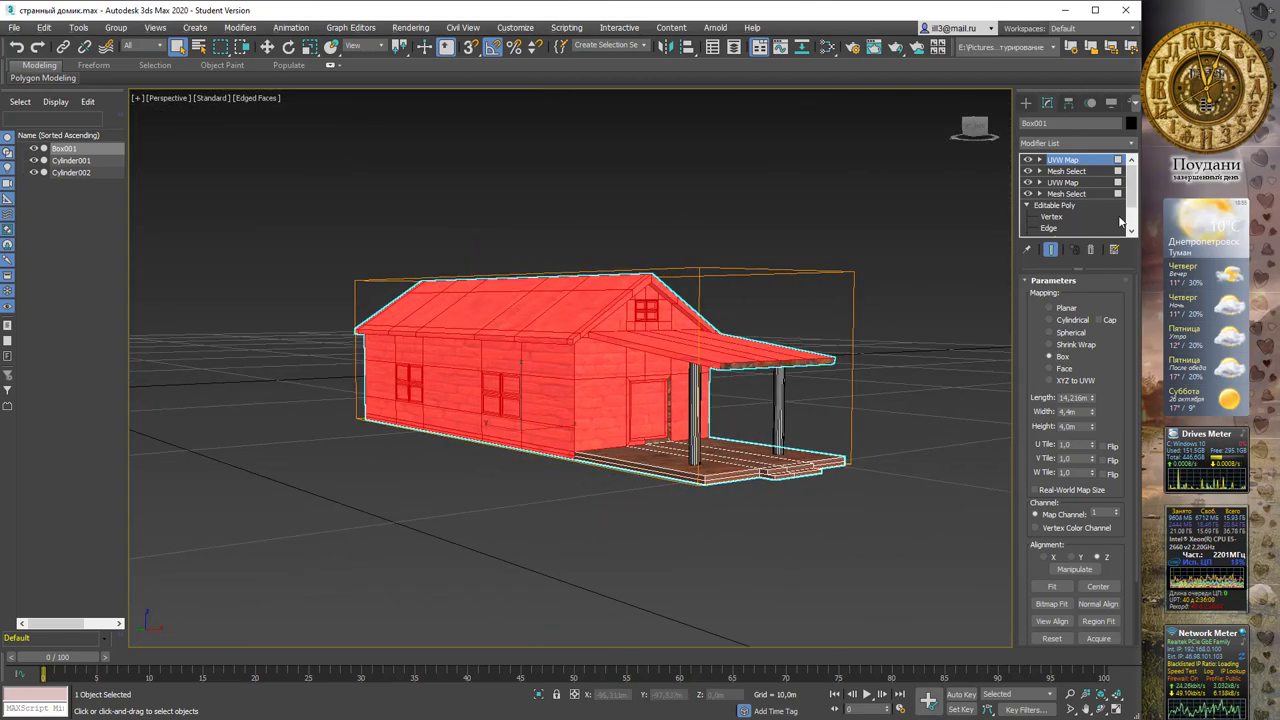
# Add the door-jamb and door-sill faces to the Mesh Select selection
pyautogui.click(1066, 171)
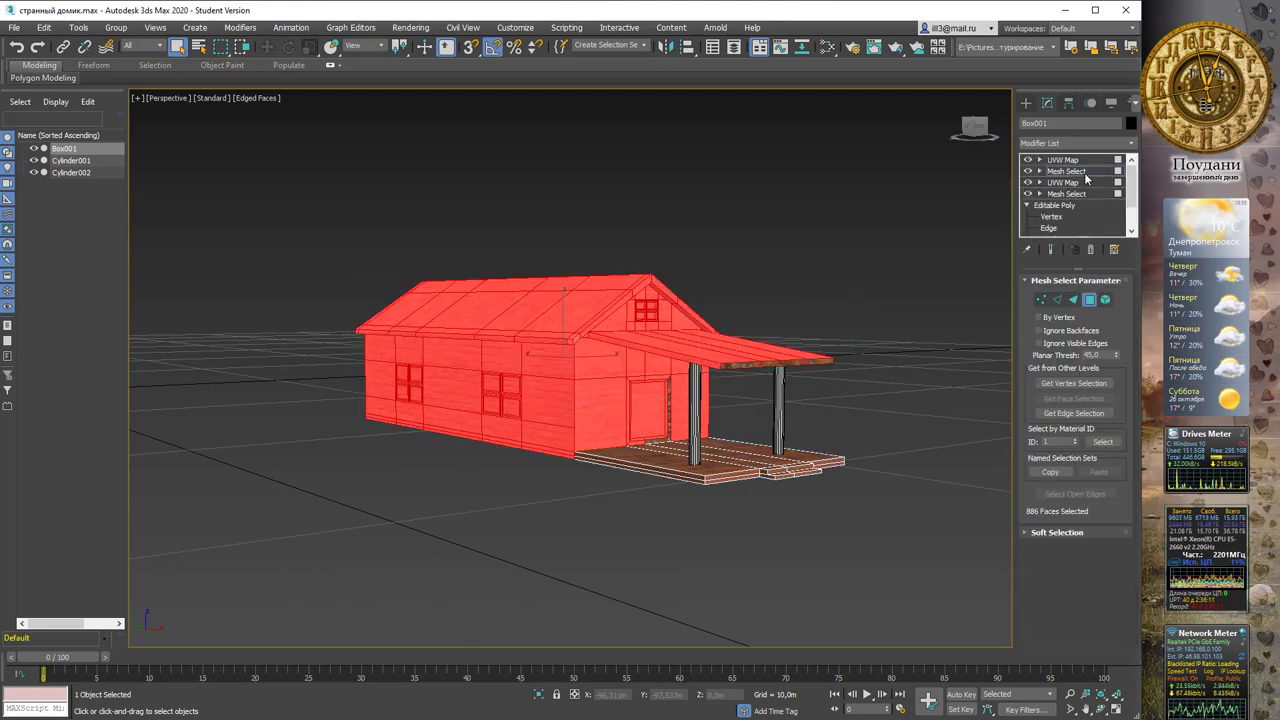
pyautogui.scroll(1, 692, 388)
pyautogui.scroll(4, 692, 388)
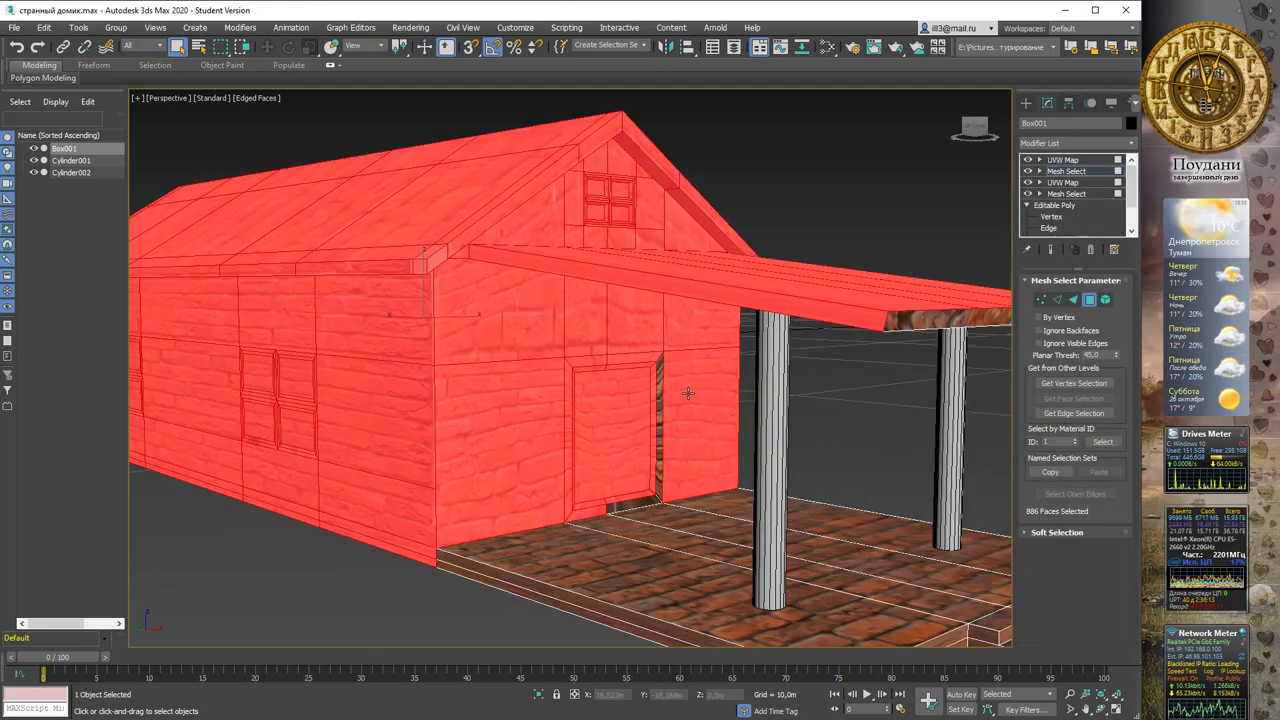
pyautogui.keyDown('ctrl'); pyautogui.click(657, 394); pyautogui.keyUp('ctrl')
pyautogui.keyDown('ctrl'); pyautogui.click(636, 499); pyautogui.keyUp('ctrl')
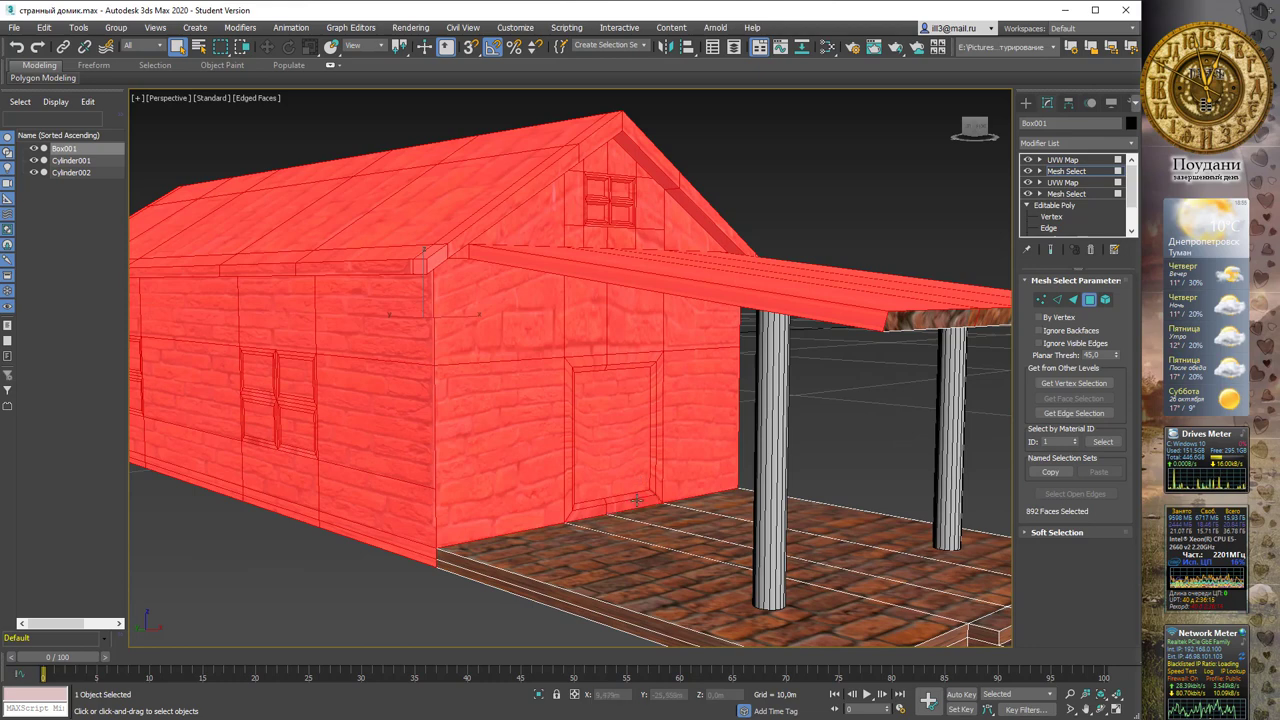
pyautogui.click(1094, 162)
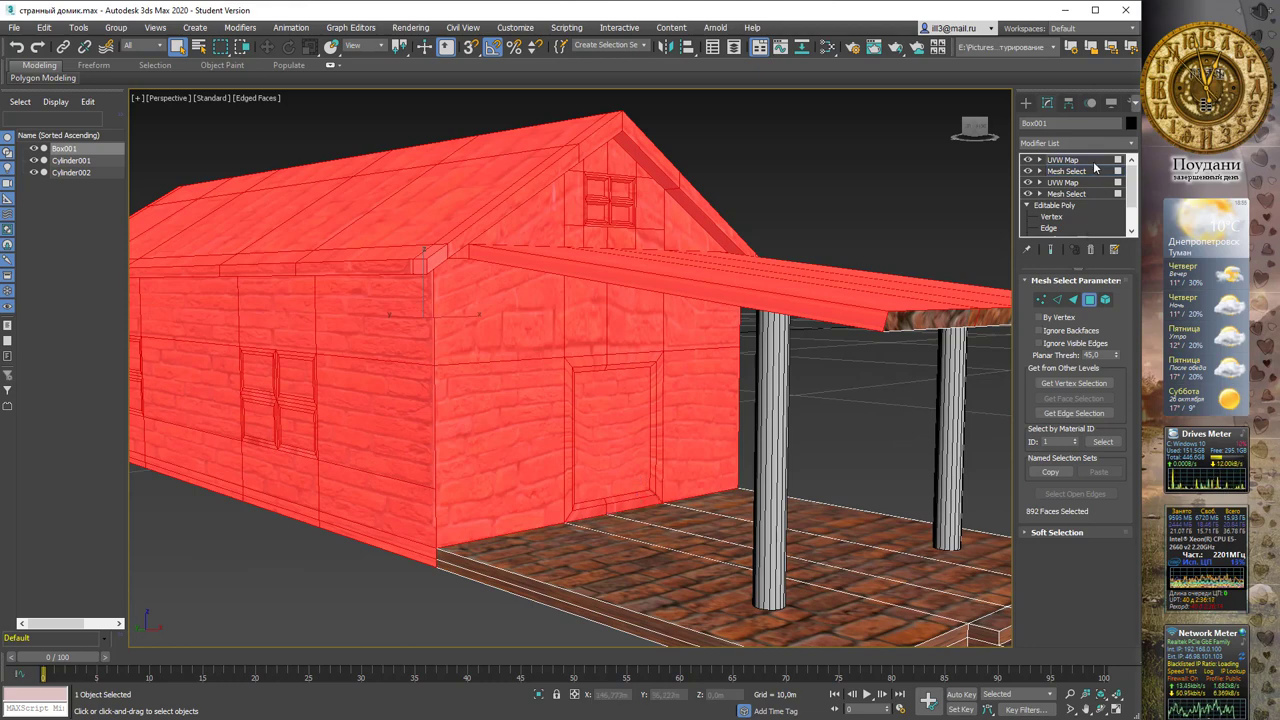
pyautogui.scroll(-3, 785, 170)
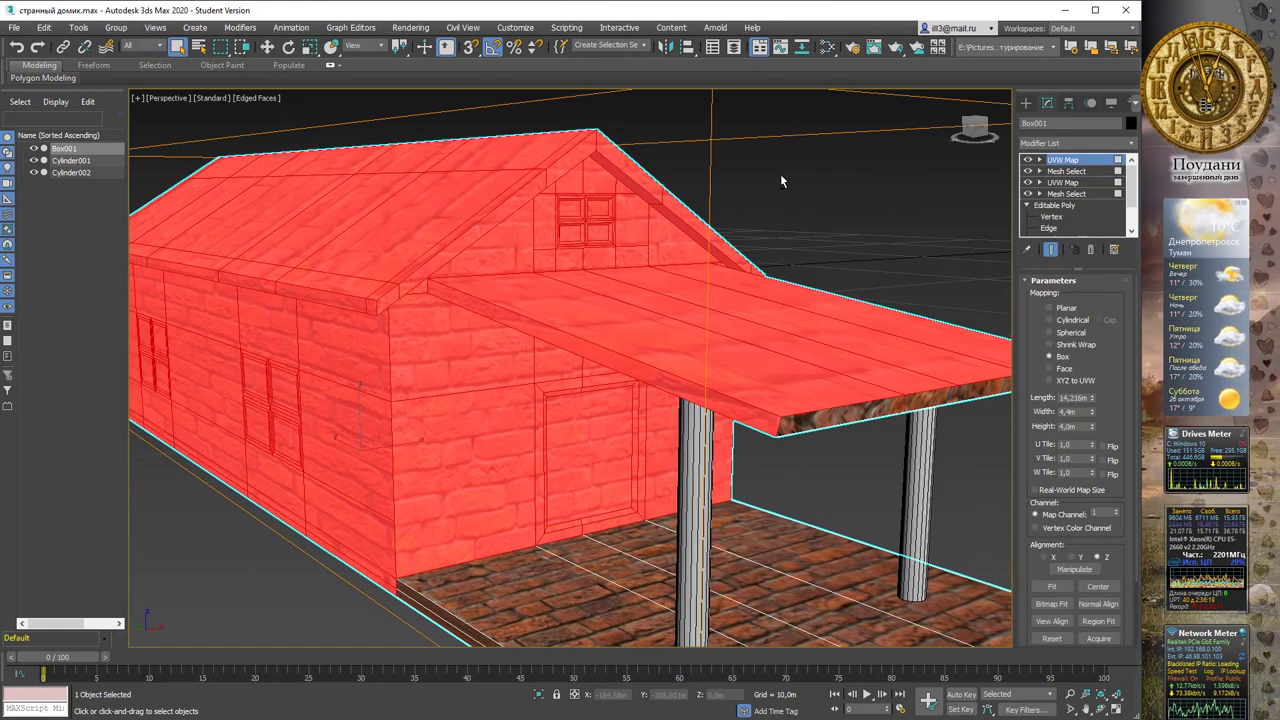
pyautogui.scroll(-3, 817, 196)
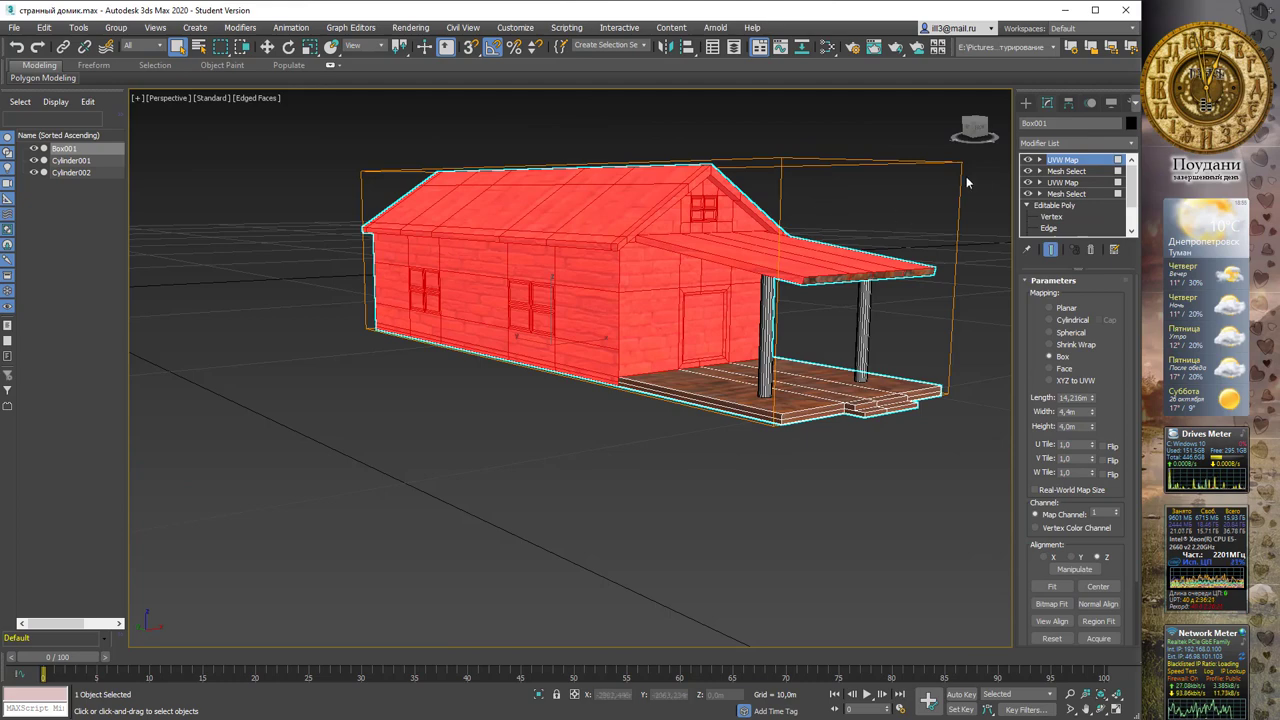
pyautogui.click(1068, 171)
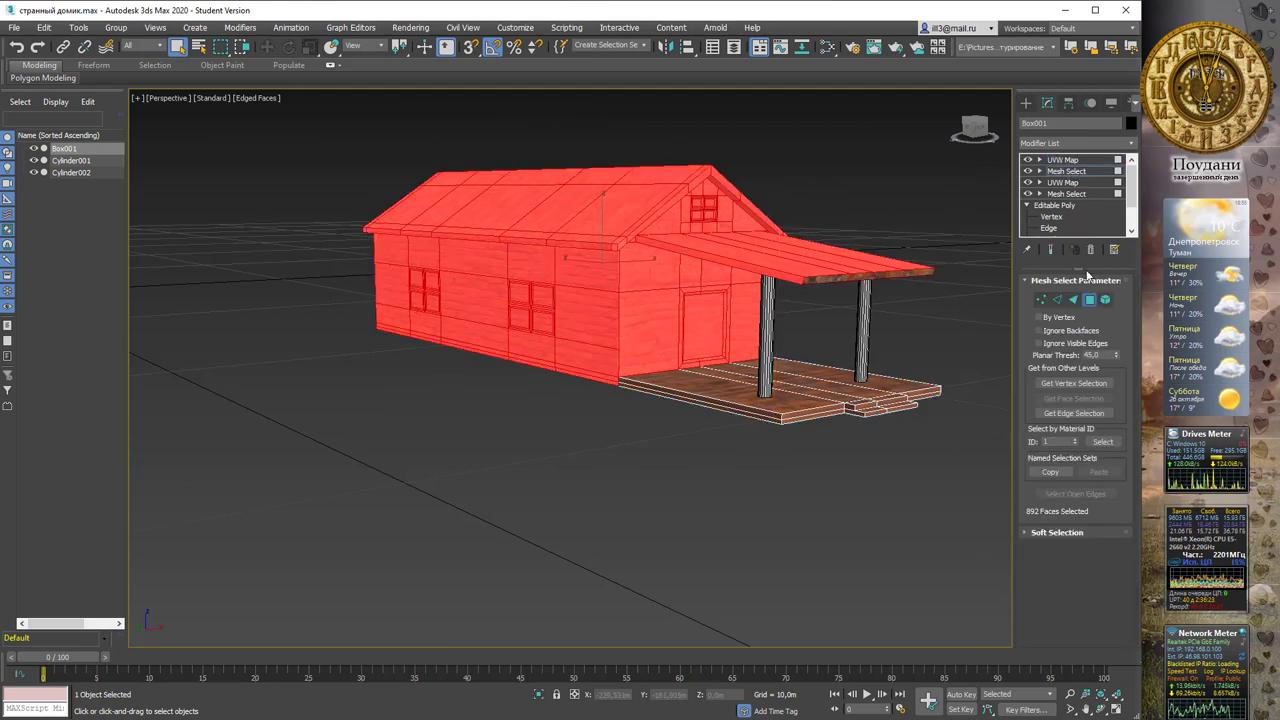
pyautogui.click(1078, 173)
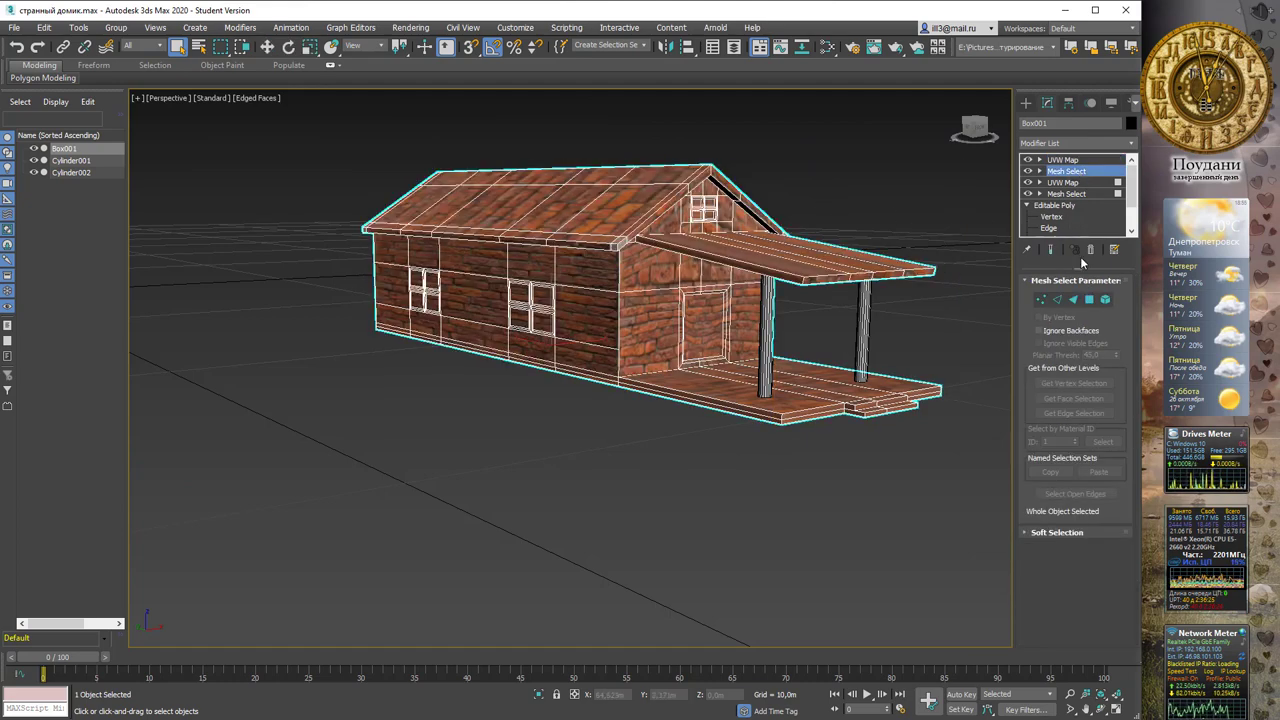
# Add the underside faces to the Mesh Select selection and inspect the house's texturing
pyautogui.click(1090, 299)
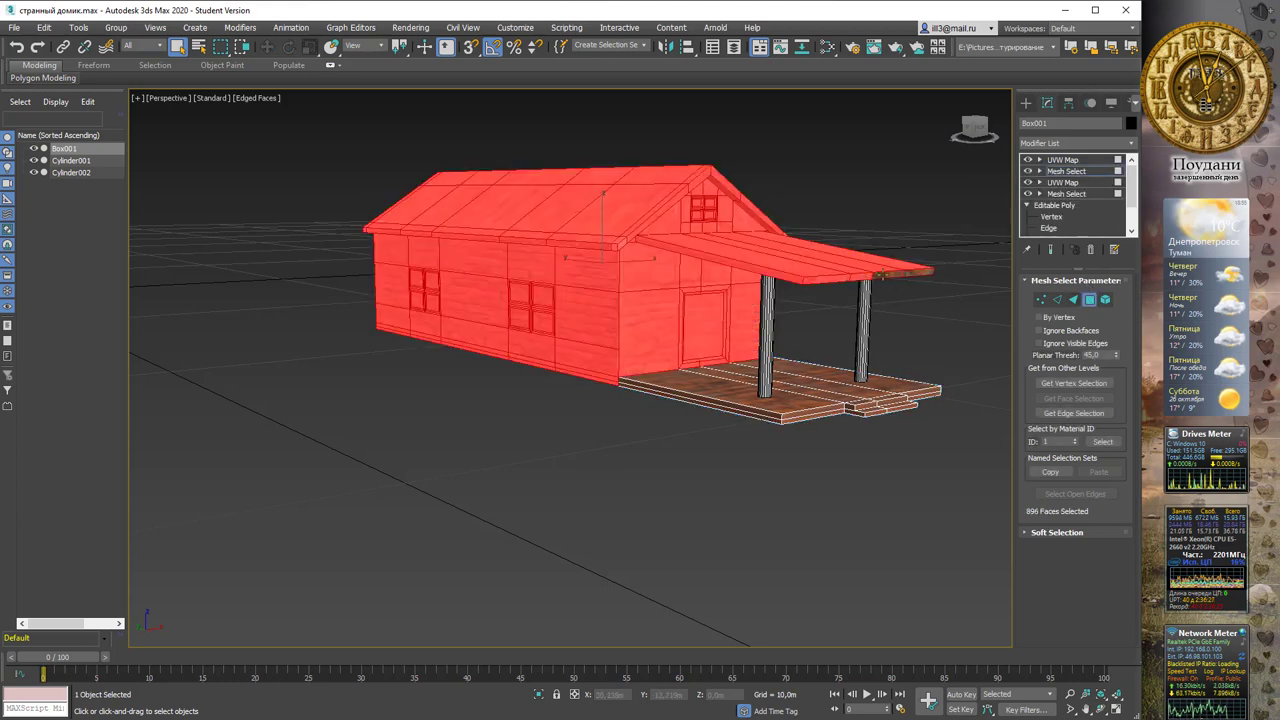
pyautogui.moveTo(946, 229)
pyautogui.keyDown('alt'); pyautogui.mouseDown(button='middle')
pyautogui.moveTo(915, 212)
pyautogui.moveTo(881, 220)
pyautogui.moveTo(872, 251)
pyautogui.mouseUp(button='middle'); pyautogui.keyUp('alt')
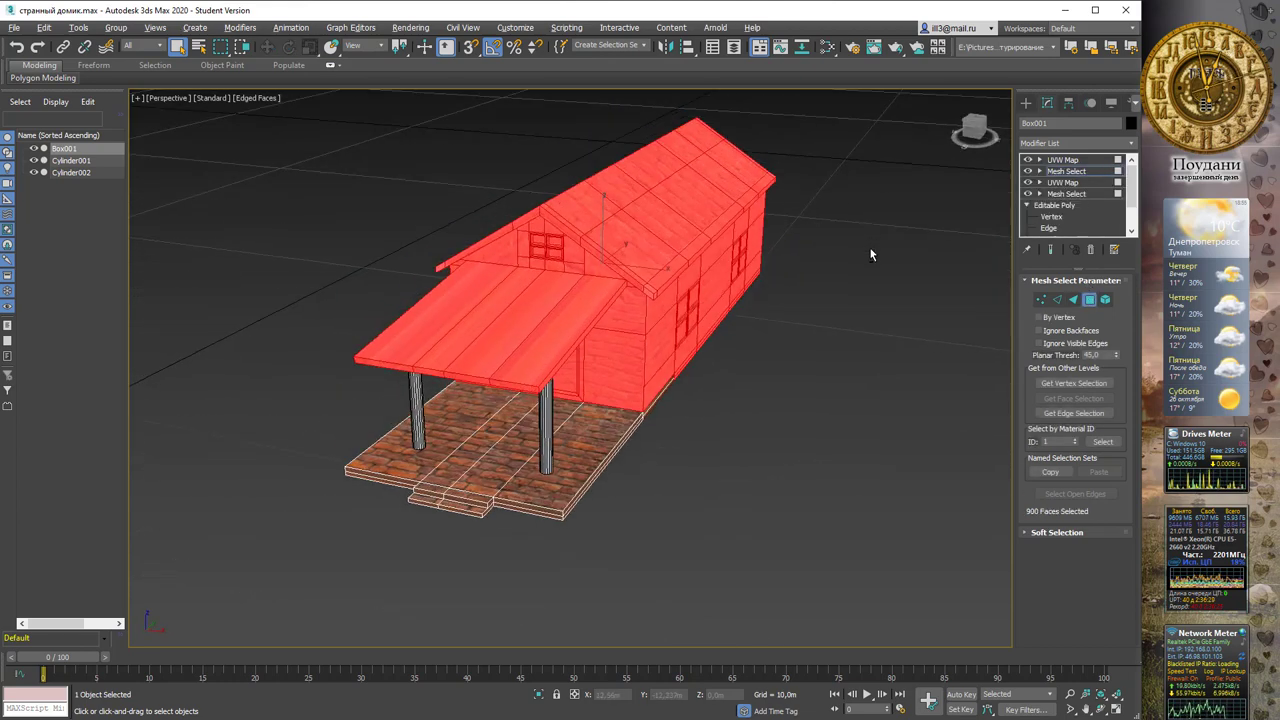
pyautogui.click(1089, 160)
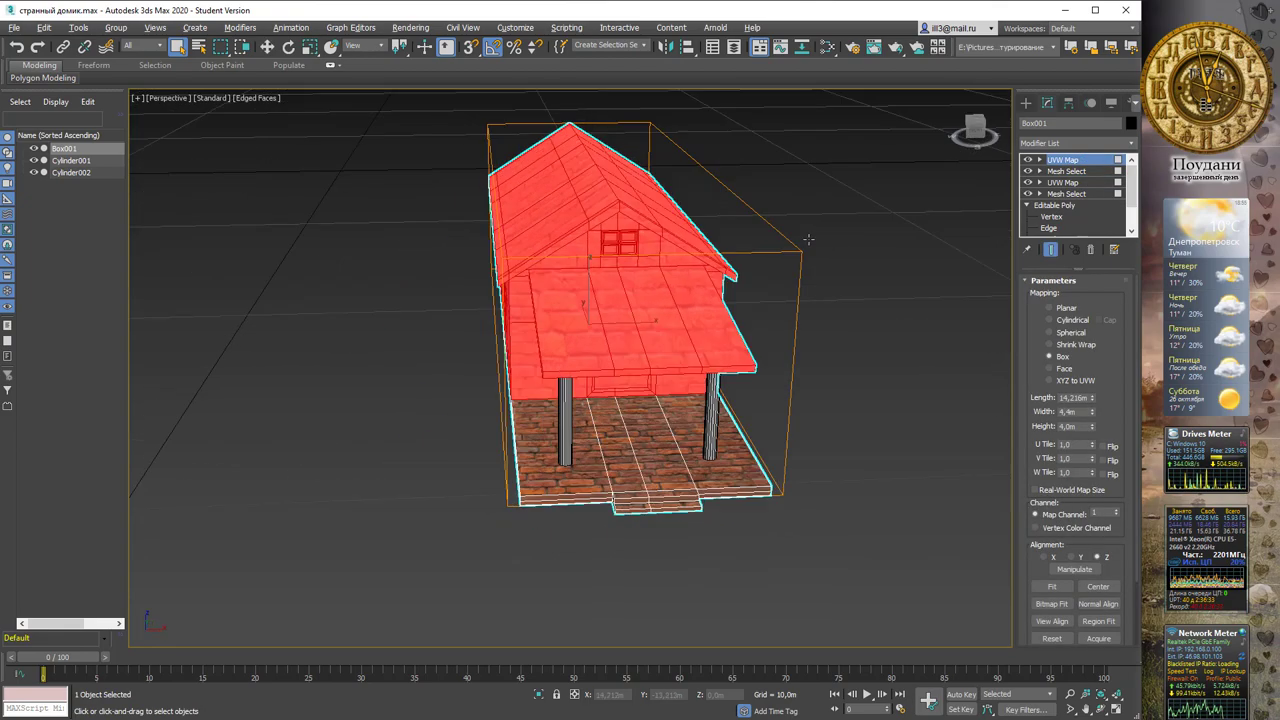
pyautogui.keyDown('alt'); pyautogui.moveTo(818, 257); pyautogui.dragTo(622, 440, button='middle'); pyautogui.keyUp('alt')
pyautogui.click(622, 440)
pyautogui.scroll(2, 622, 440)
pyautogui.moveTo(632, 292)
pyautogui.keyDown('alt'); pyautogui.mouseDown(button='middle')
pyautogui.moveTo(751, 286)
pyautogui.moveTo(399, 212)
pyautogui.moveTo(689, 217)
pyautogui.moveTo(671, 248)
pyautogui.mouseUp(button='middle'); pyautogui.keyUp('alt')
pyautogui.click(671, 248)
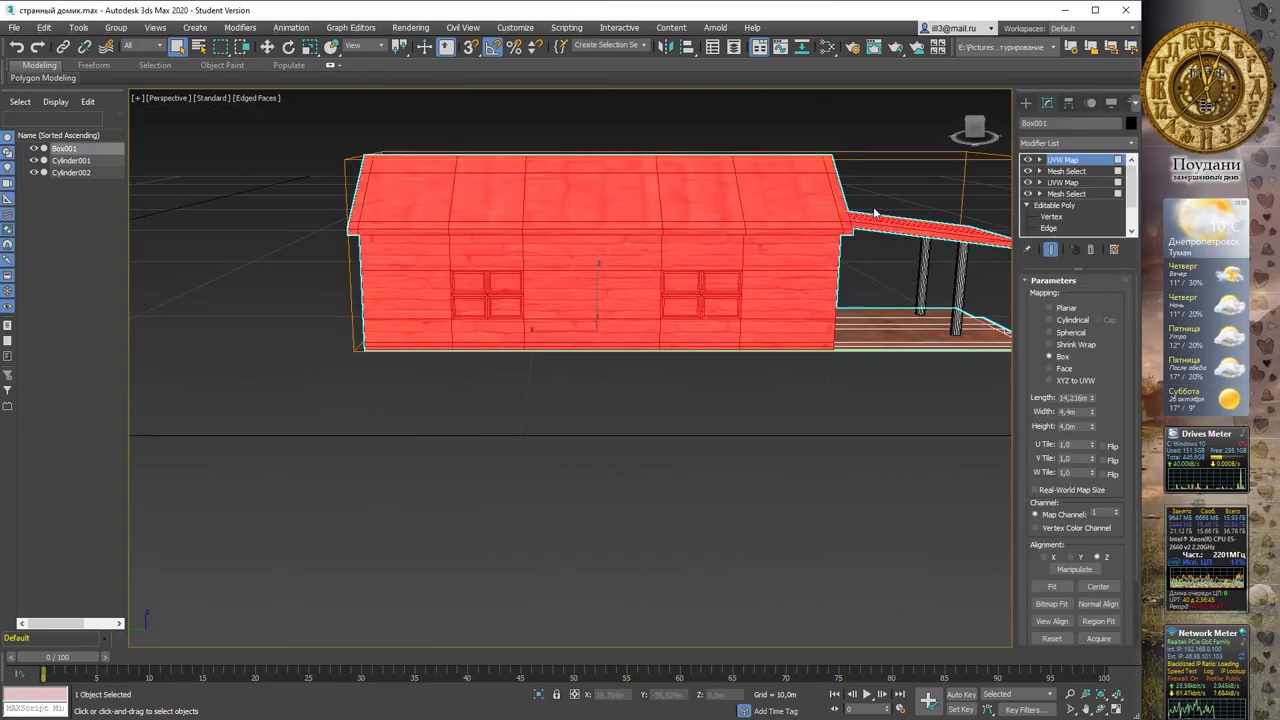
pyautogui.scroll(-3, 896, 164)
pyautogui.moveTo(800, 157); pyautogui.dragTo(793, 159, button='middle')
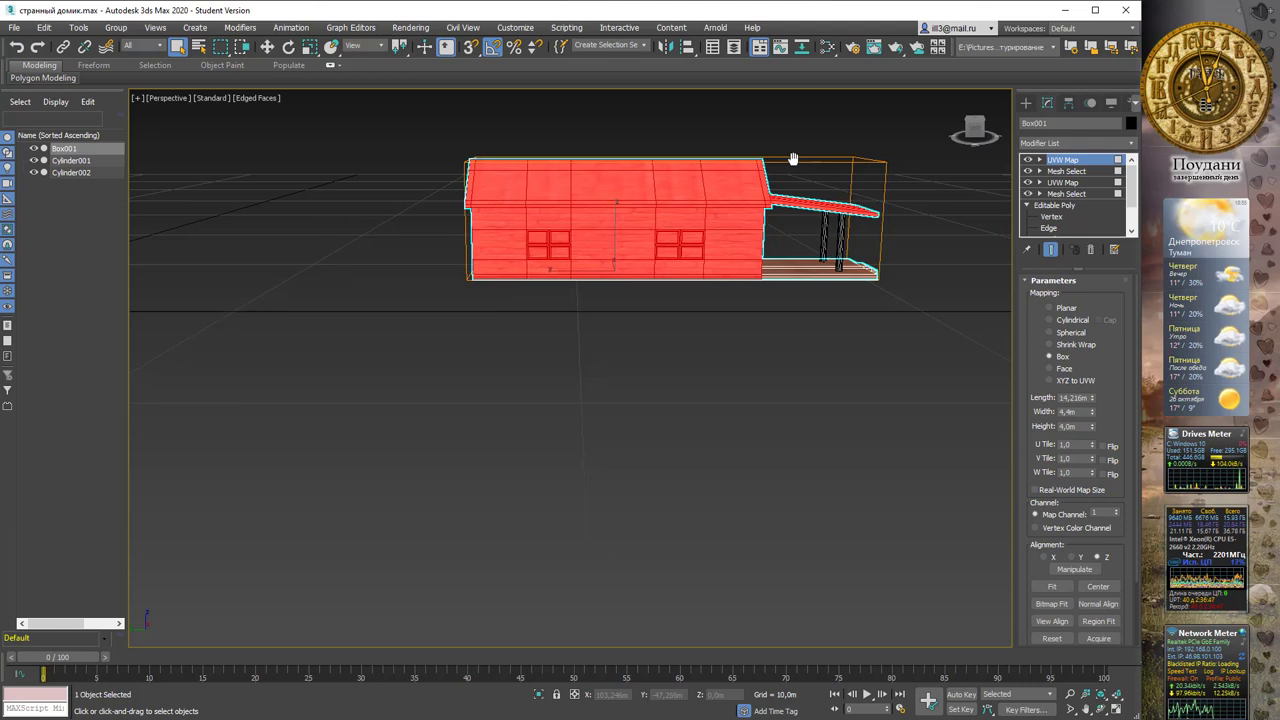
pyautogui.scroll(3, 787, 163)
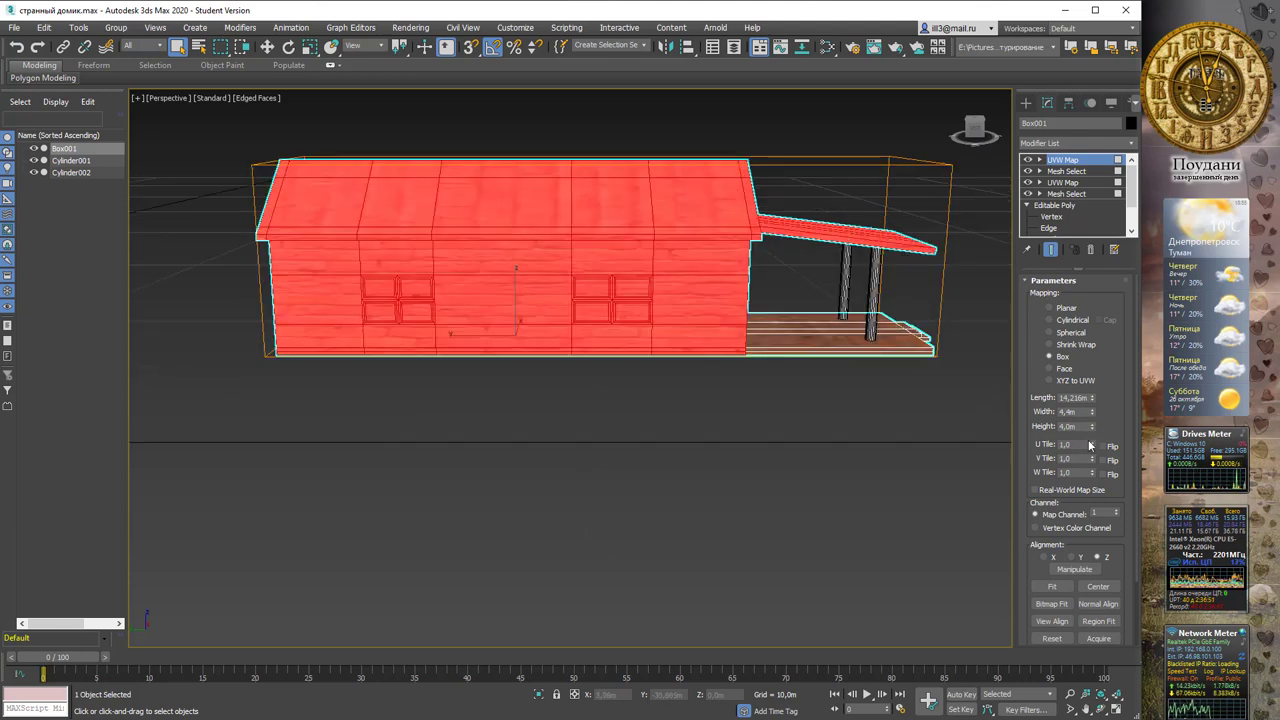
# Raise the UVW Map's U Tile to 3,84 and deselect the house to check the walls
pyautogui.moveTo(1093, 446)
pyautogui.mouseDown()
pyautogui.moveTo(1115, 357)
pyautogui.moveTo(8, 282)
pyautogui.moveTo(705, 254)
pyautogui.mouseUp()
pyautogui.moveTo(705, 254)
pyautogui.keyDown('alt'); pyautogui.mouseDown(button='middle')
pyautogui.moveTo(521, 260)
pyautogui.moveTo(752, 364)
pyautogui.mouseUp(button='middle'); pyautogui.keyUp('alt')
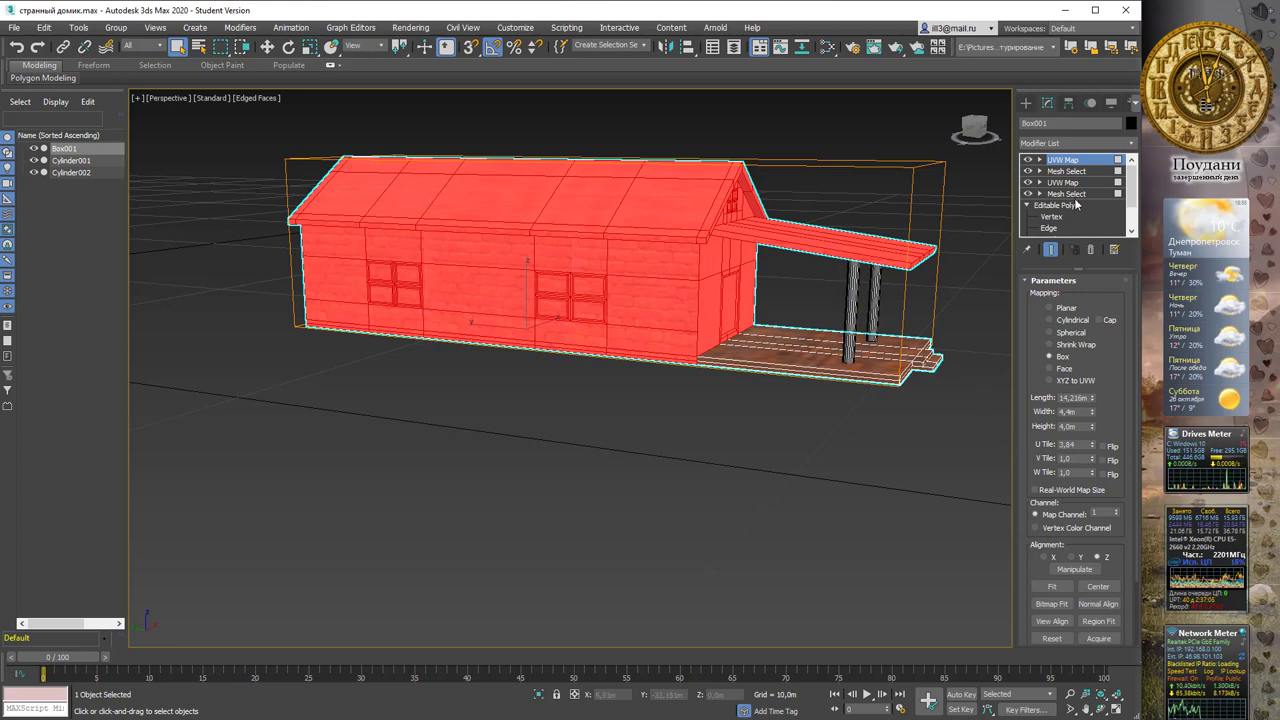
pyautogui.click(850, 475)
pyautogui.scroll(3, 850, 475)
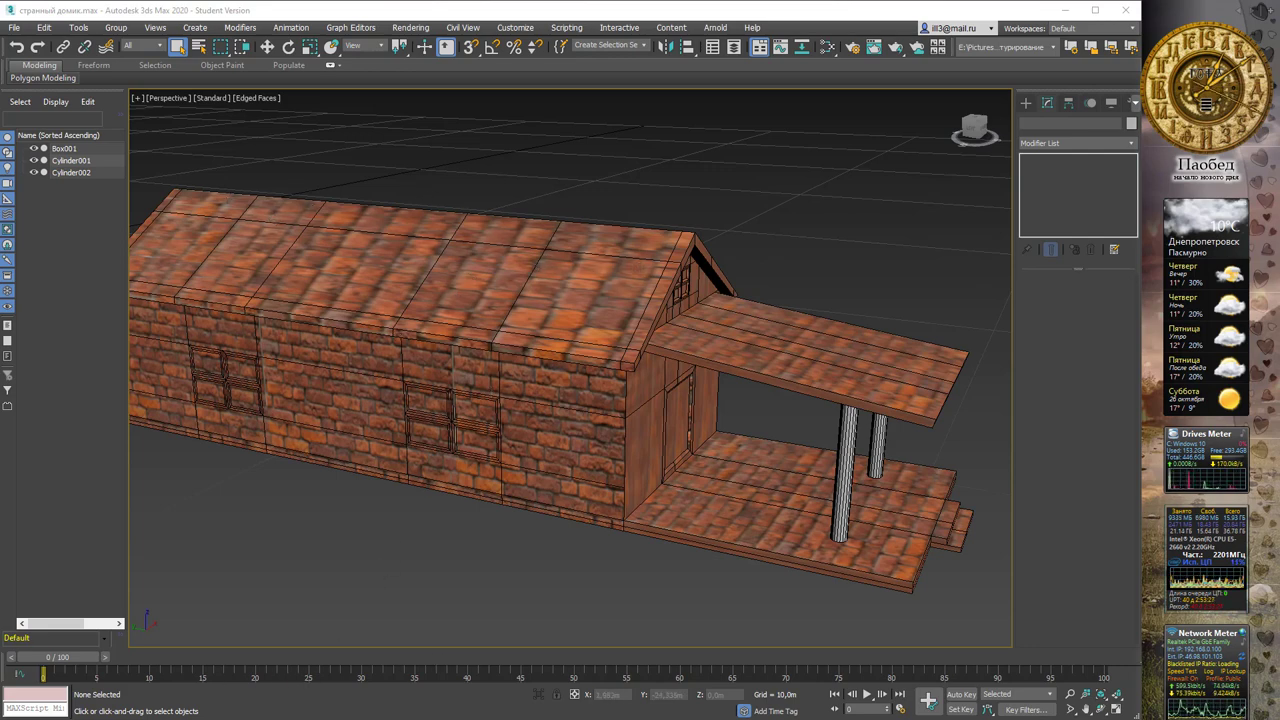
# Bring the shingle JPG in as Map #2 feeding Standard Material #27's Diffuse, then reselect the house
pyautogui.press('m')
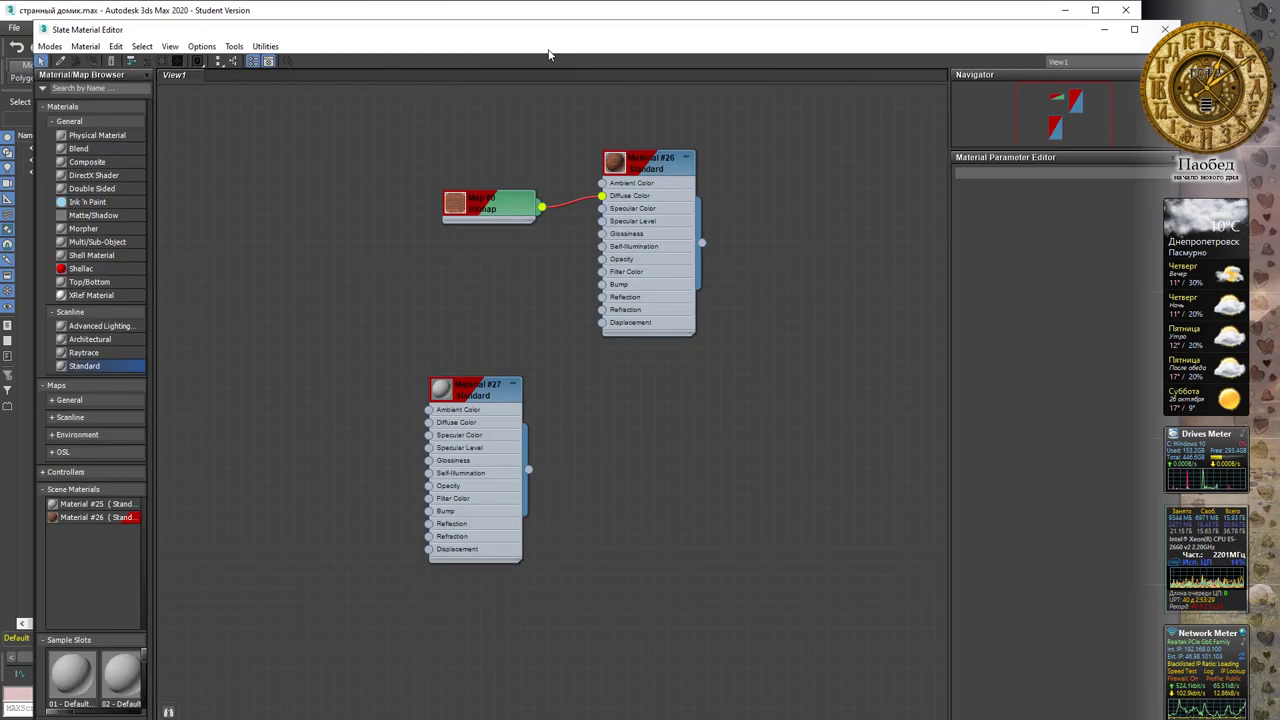
pyautogui.hotkey('alt', 'Tab')
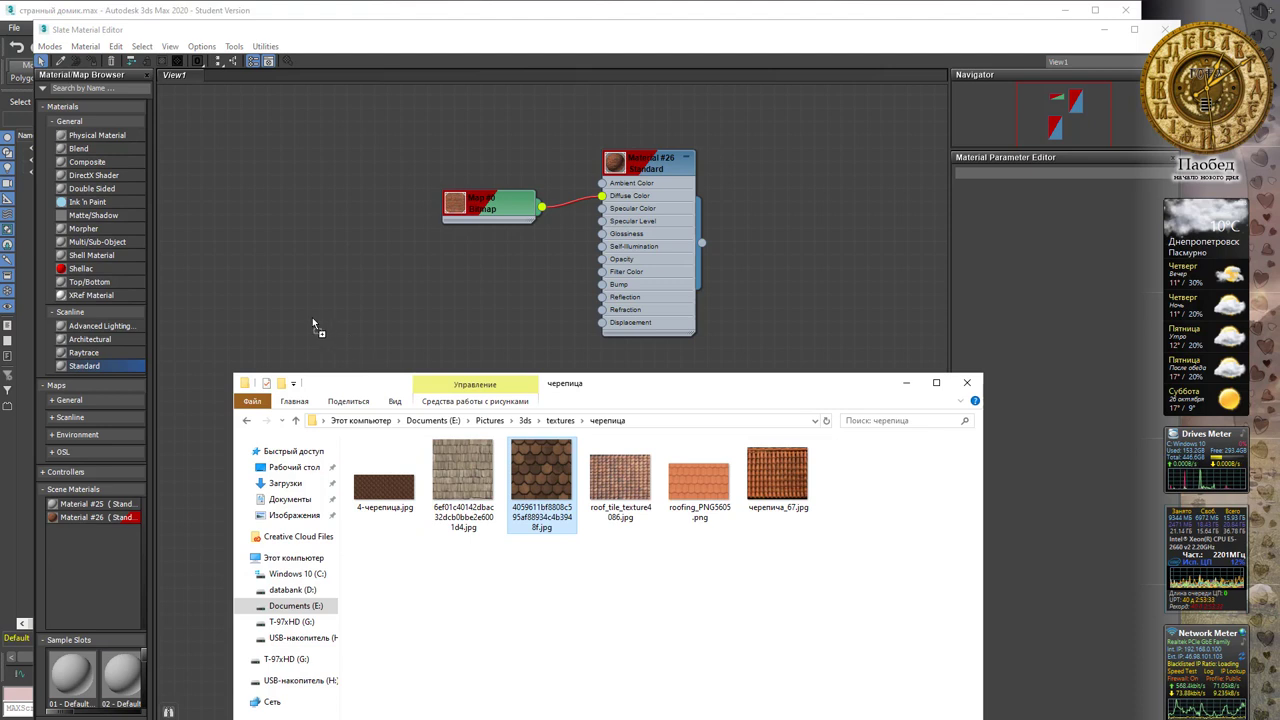
pyautogui.moveTo(313, 320)
pyautogui.mouseDown()
pyautogui.moveTo(351, 429)
pyautogui.moveTo(427, 423)
pyautogui.mouseUp()
pyautogui.click(906, 383)
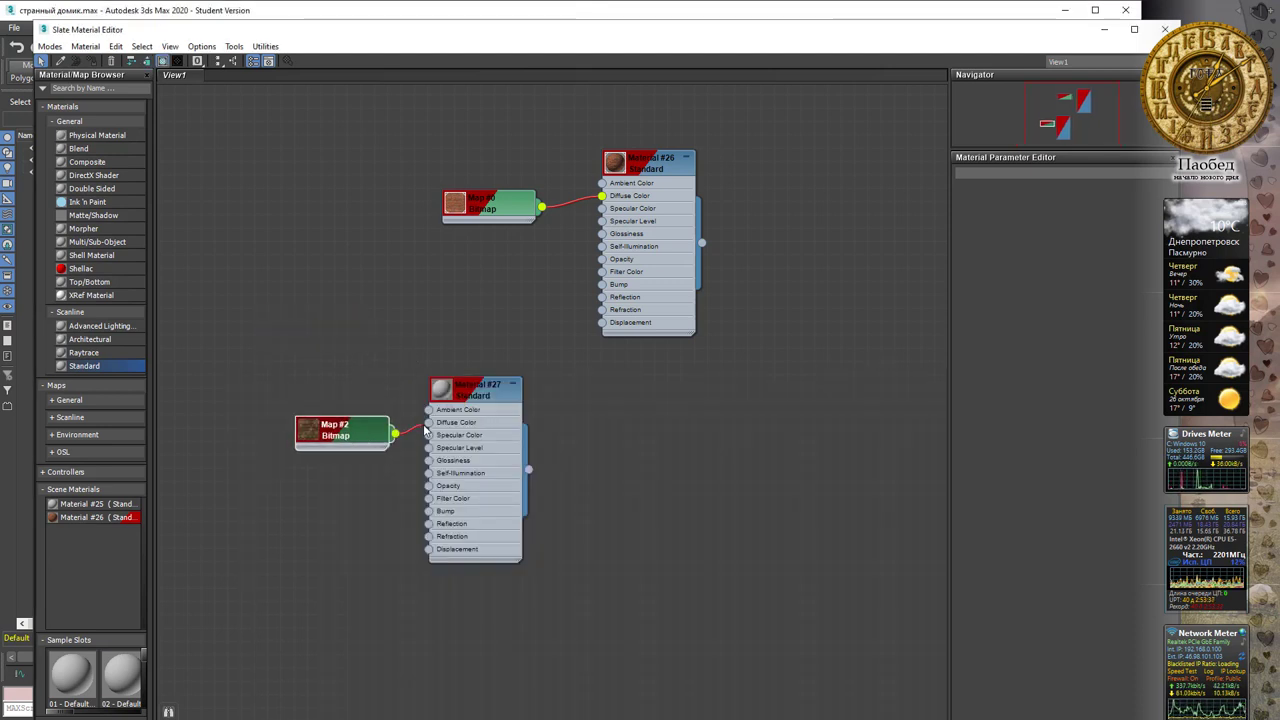
pyautogui.click(1104, 29)
pyautogui.click(570, 266)
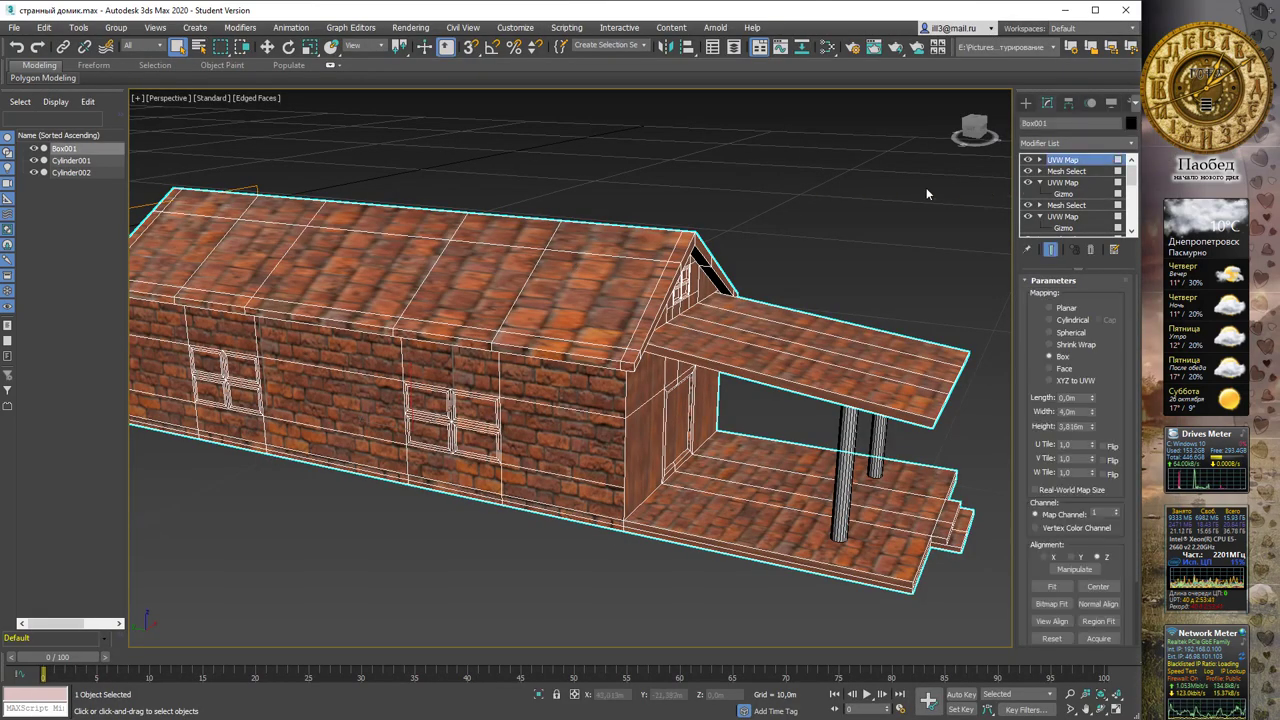
# Enter Editable Poly's Polygon level, accept the topology warning, and begin selecting the roof faces
pyautogui.scroll(-3, 1046, 186)
pyautogui.scroll(-2, 1046, 186)
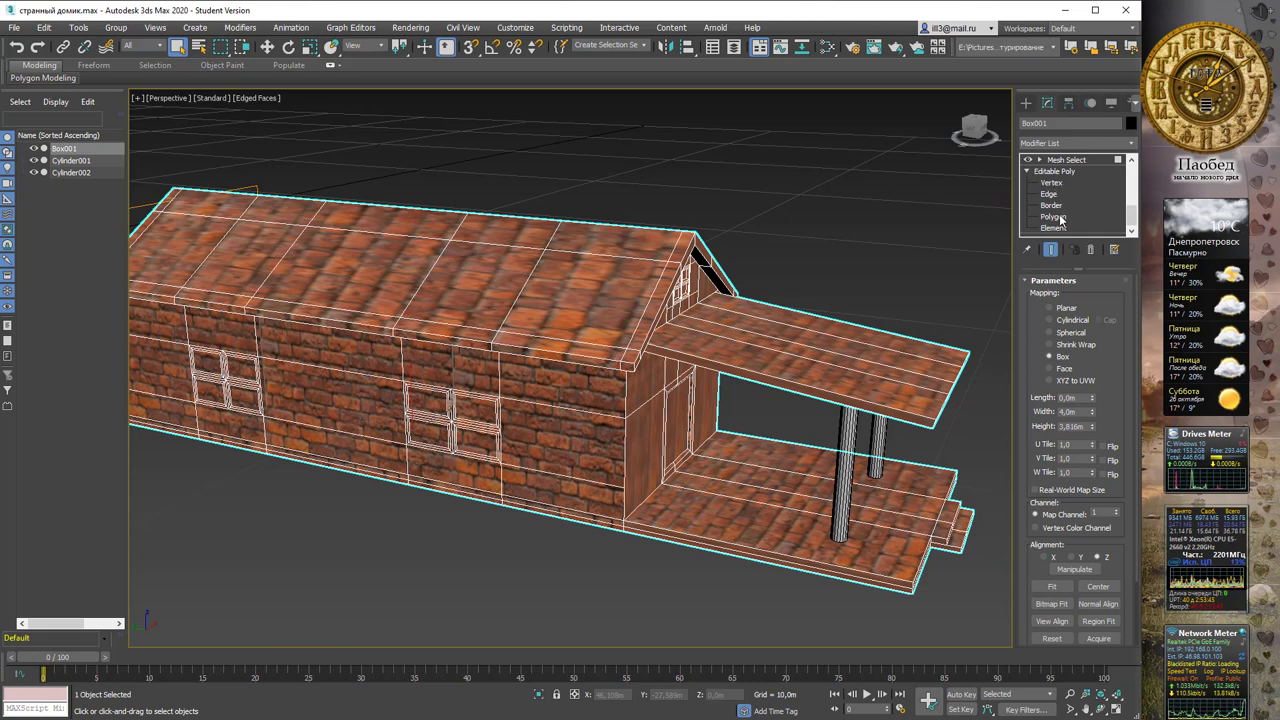
pyautogui.click(1069, 219)
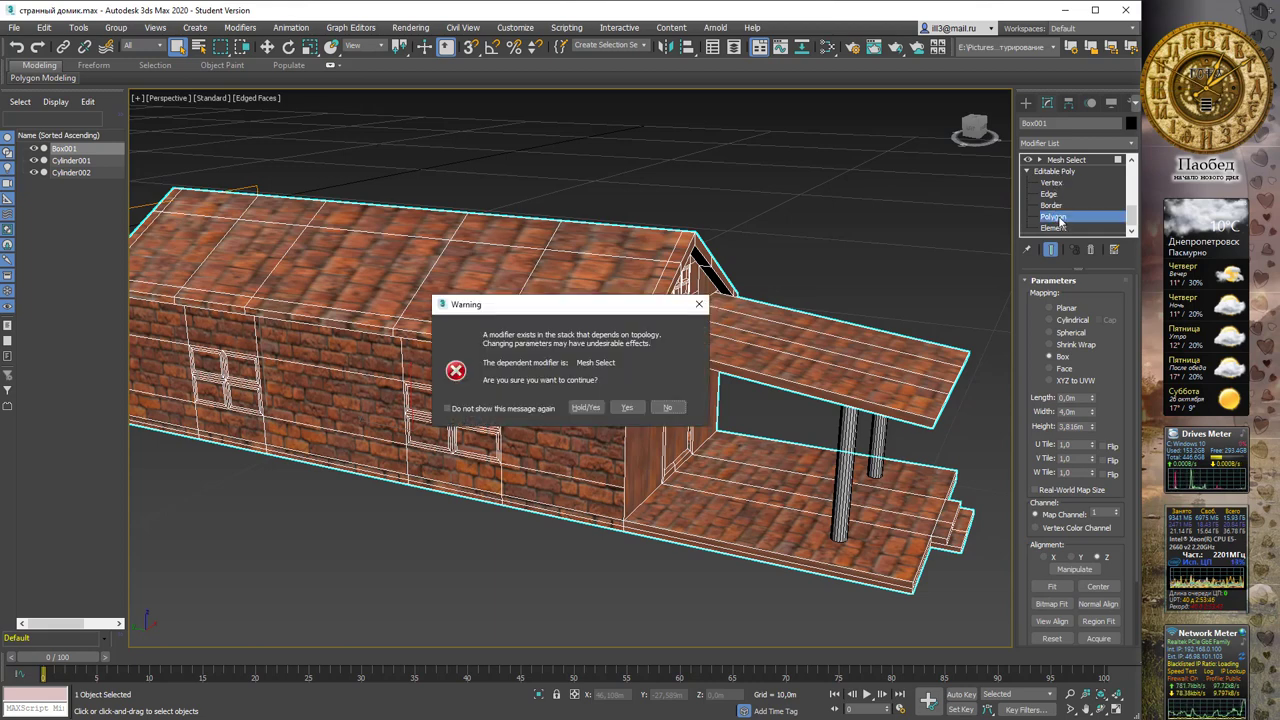
pyautogui.click(627, 407)
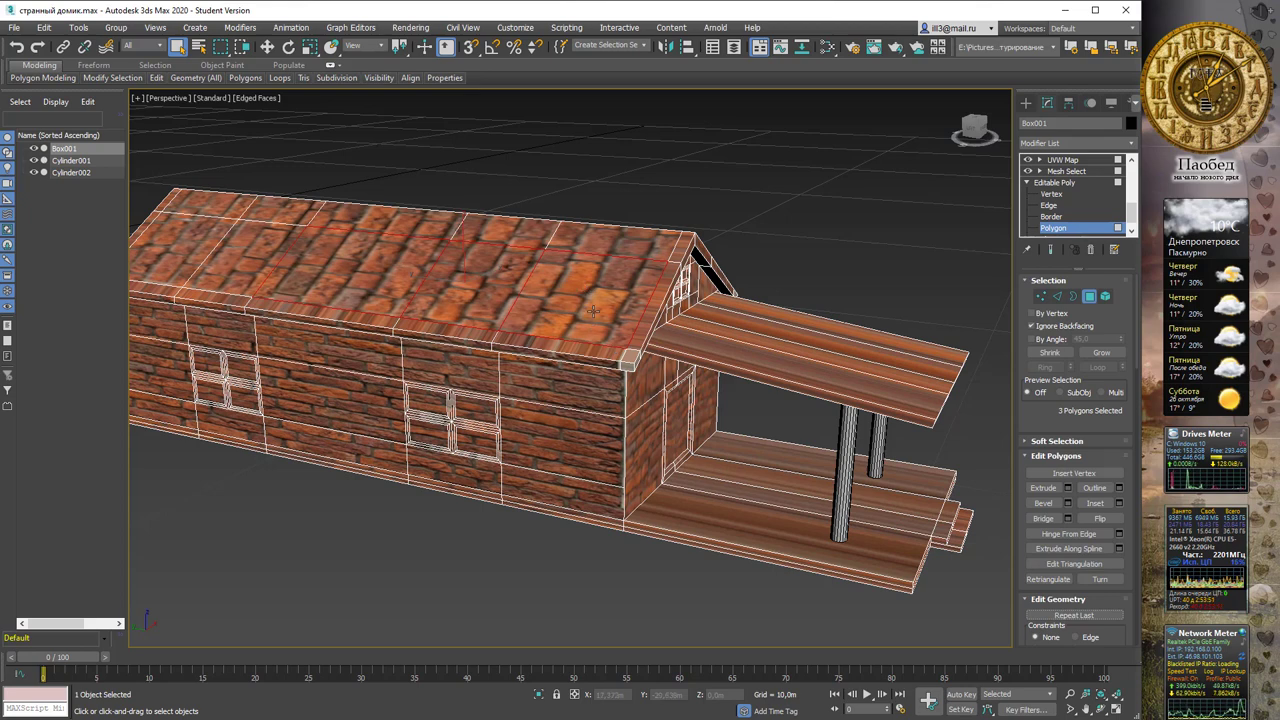
pyautogui.press('F2')
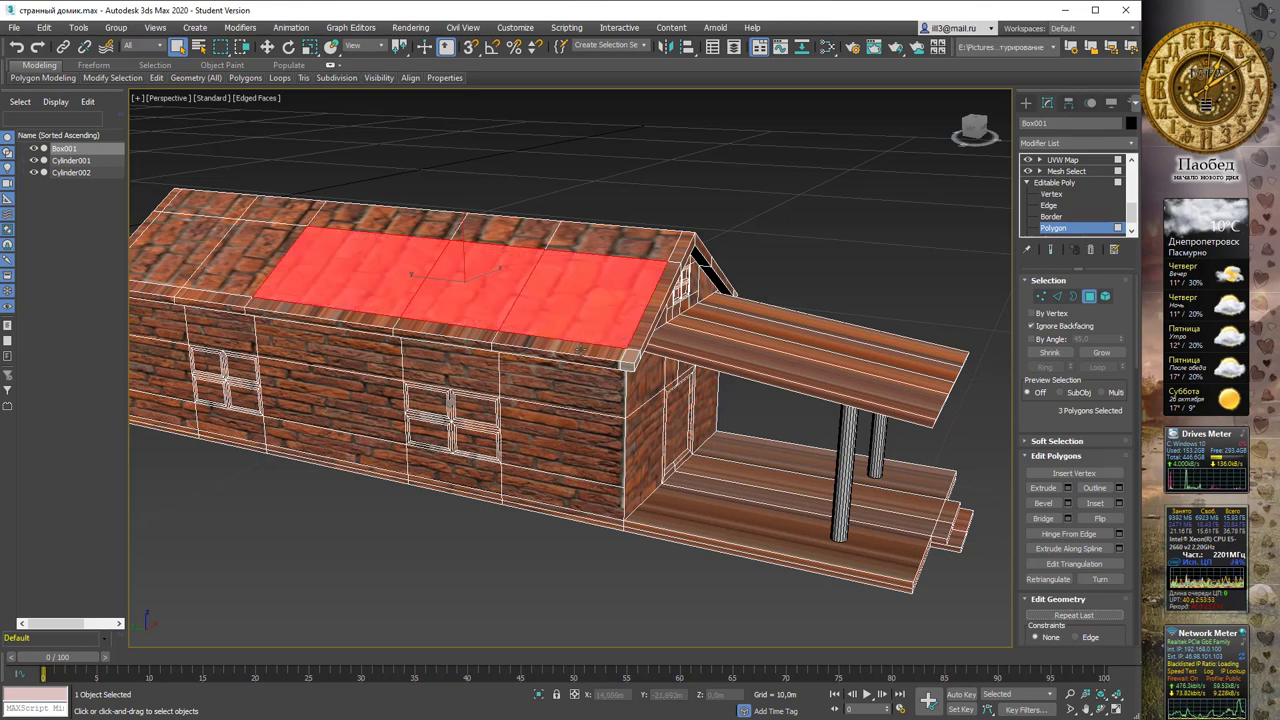
pyautogui.keyDown('ctrl'); pyautogui.click(578, 348); pyautogui.keyUp('ctrl')
pyautogui.keyDown('ctrl'); pyautogui.click(645, 322); pyautogui.keyUp('ctrl')
pyautogui.keyDown('ctrl'); pyautogui.click(628, 356); pyautogui.keyUp('ctrl')
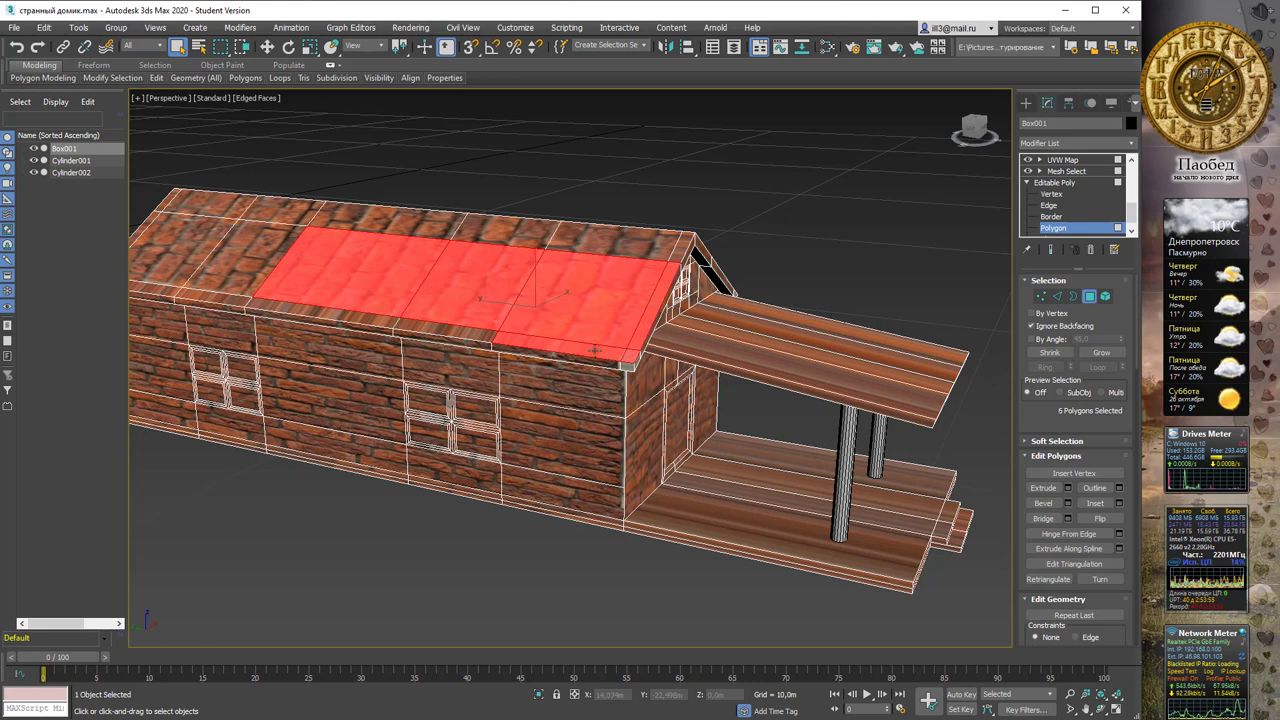
pyautogui.keyDown('ctrl'); pyautogui.click(483, 337); pyautogui.keyUp('ctrl')
pyautogui.keyDown('ctrl'); pyautogui.click(508, 240); pyautogui.keyUp('ctrl')
# Add the remaining roof faces, including the eave strip and the roof's left end
pyautogui.keyDown('ctrl'); pyautogui.click(612, 242); pyautogui.keyUp('ctrl')
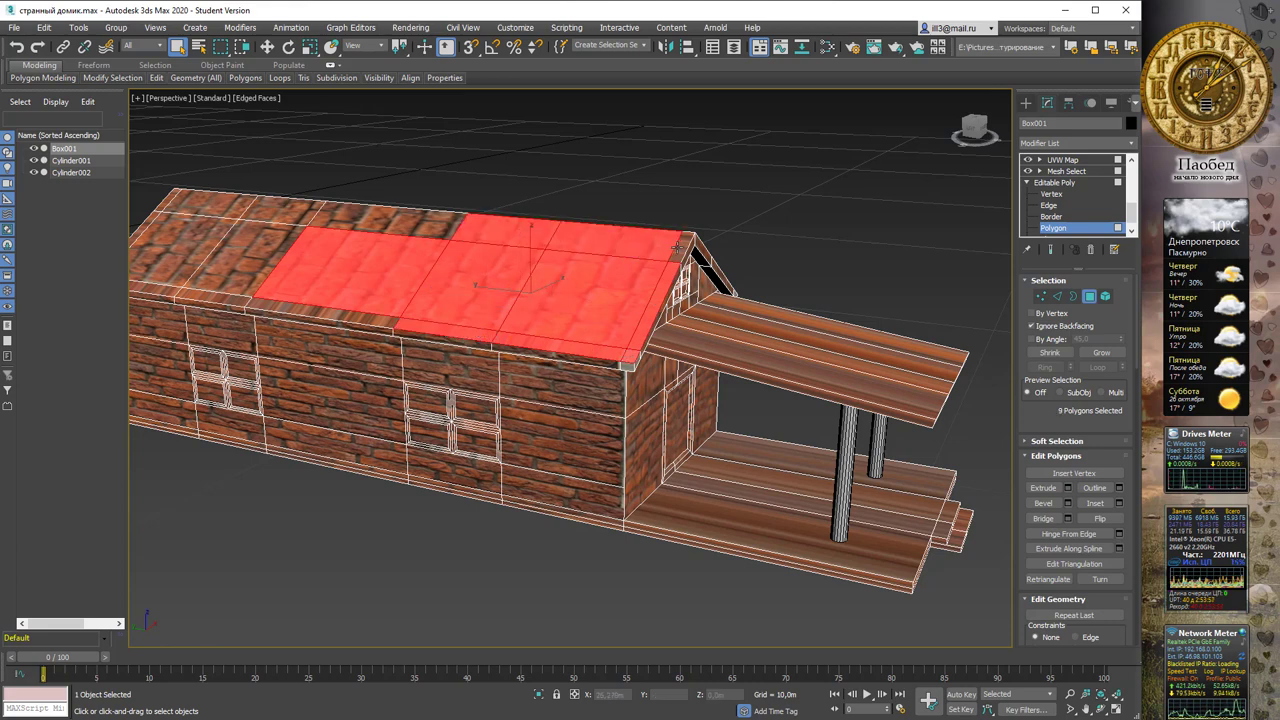
pyautogui.keyDown('ctrl'); pyautogui.click(680, 247); pyautogui.keyUp('ctrl')
pyautogui.keyDown('ctrl'); pyautogui.click(427, 229); pyautogui.keyUp('ctrl')
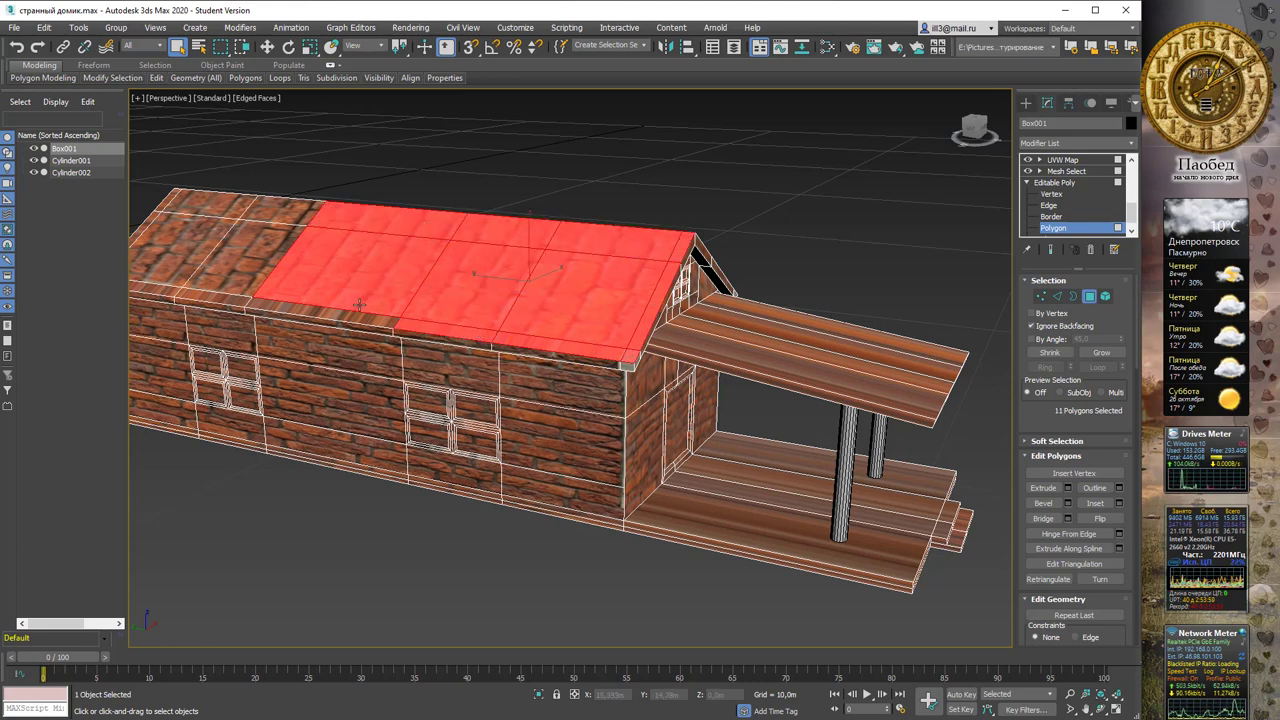
pyautogui.keyDown('ctrl'); pyautogui.click(314, 303); pyautogui.keyUp('ctrl')
pyautogui.keyDown('ctrl'); pyautogui.click(226, 285); pyautogui.keyUp('ctrl')
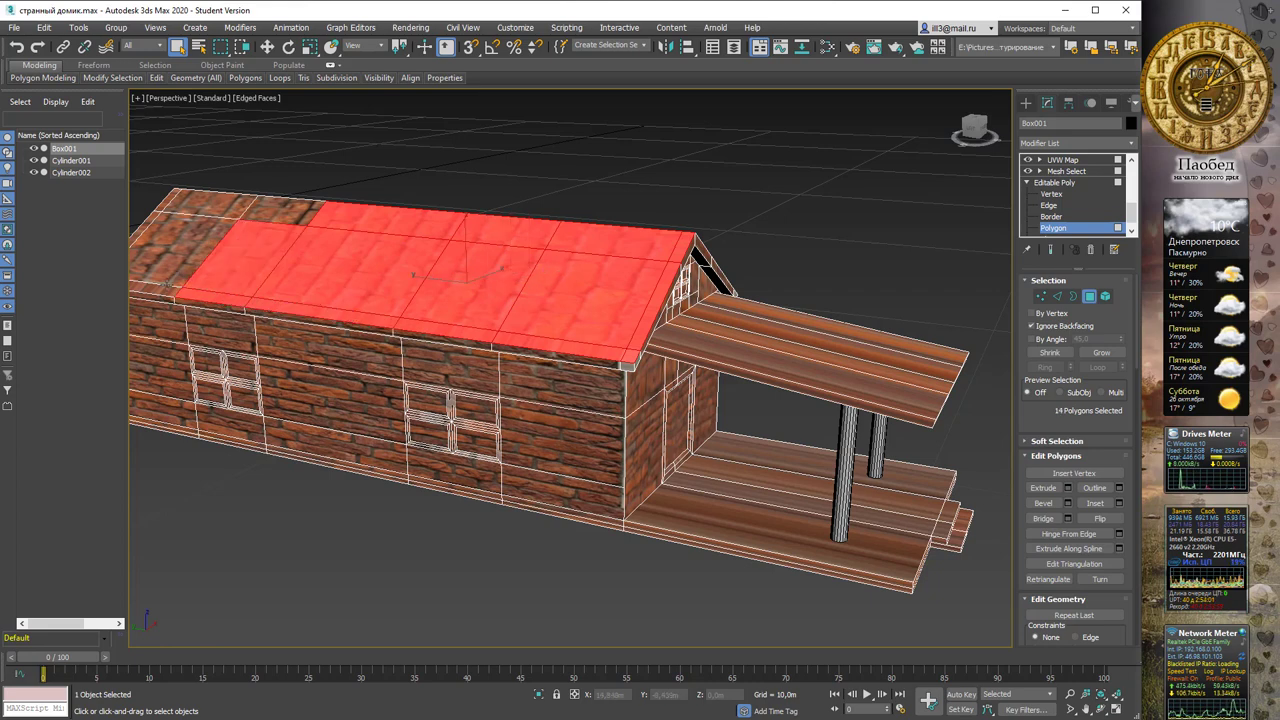
pyautogui.keyDown('ctrl'); pyautogui.click(162, 285); pyautogui.keyUp('ctrl')
pyautogui.keyDown('ctrl'); pyautogui.click(207, 212); pyautogui.keyUp('ctrl')
pyautogui.keyDown('ctrl'); pyautogui.click(285, 210); pyautogui.keyUp('ctrl')
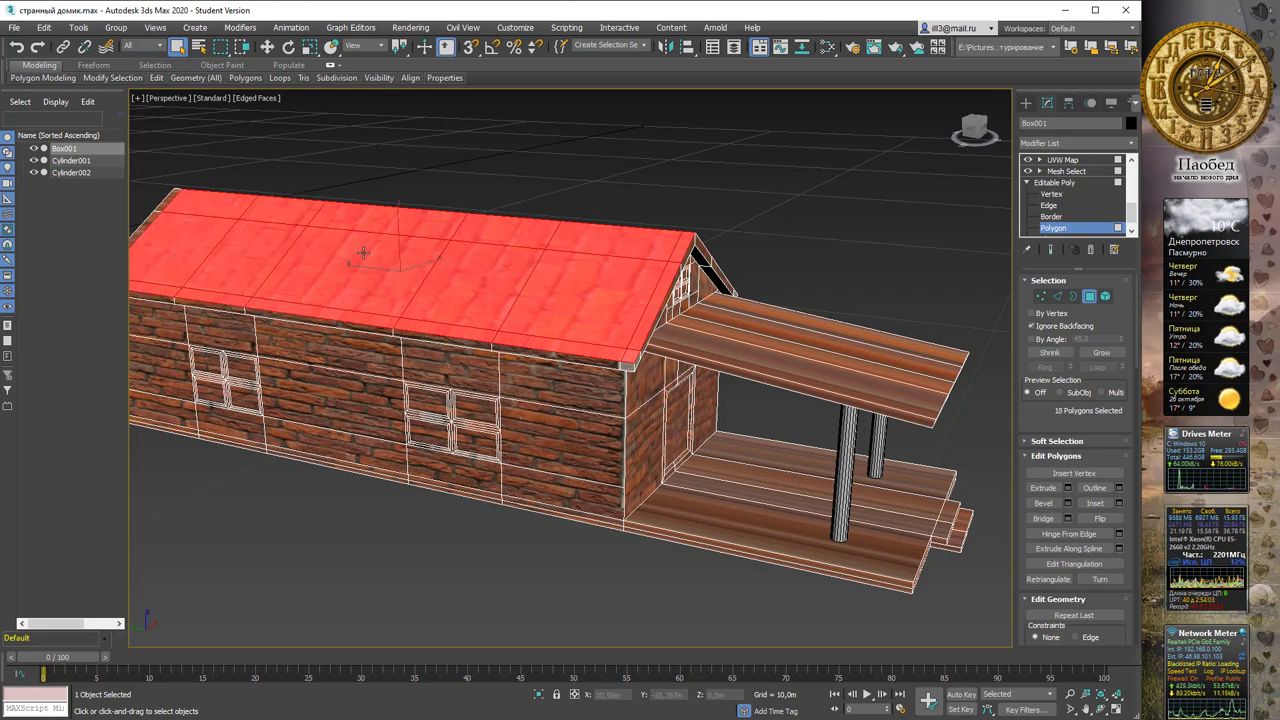
pyautogui.keyDown('alt'); pyautogui.moveTo(393, 230); pyautogui.dragTo(275, 303, button='middle'); pyautogui.keyUp('alt')
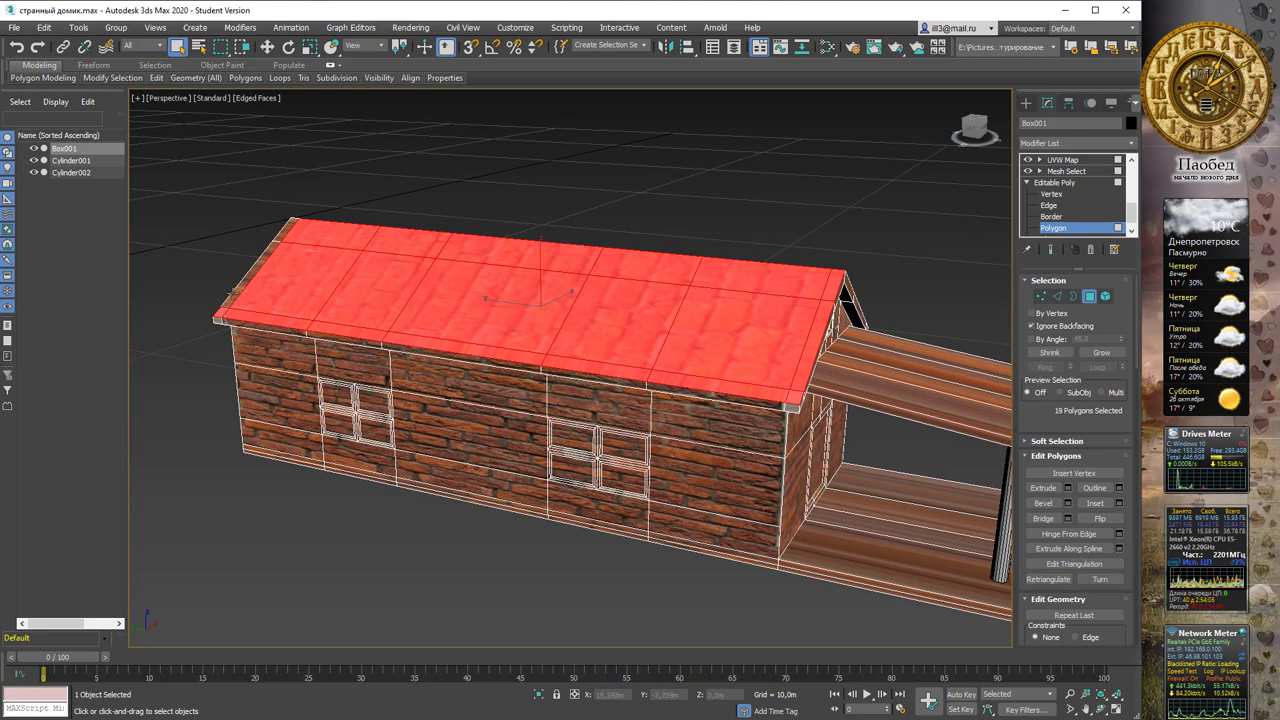
pyautogui.keyDown('ctrl'); pyautogui.click(272, 250); pyautogui.keyUp('ctrl')
pyautogui.keyDown('ctrl'); pyautogui.click(286, 228); pyautogui.keyUp('ctrl')
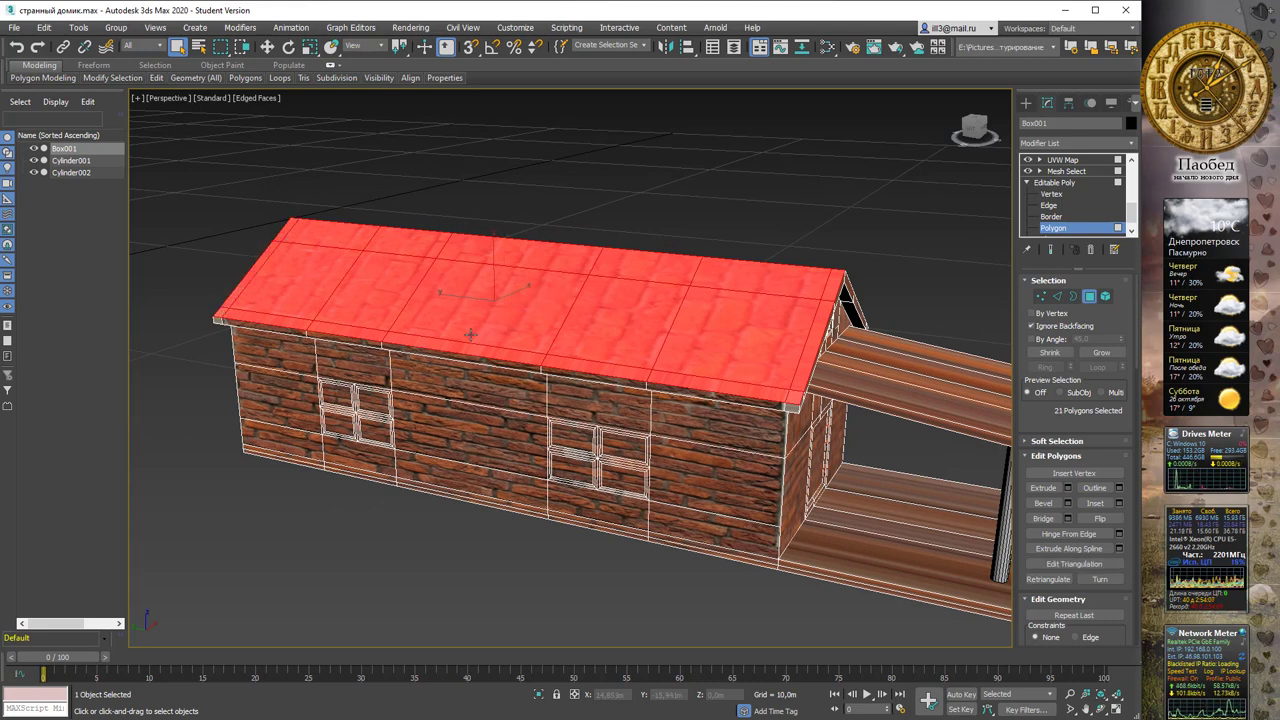
# Assign the shingle Material #27 to the selected roof faces
pyautogui.press('m')
pyautogui.rightClick(455, 393)
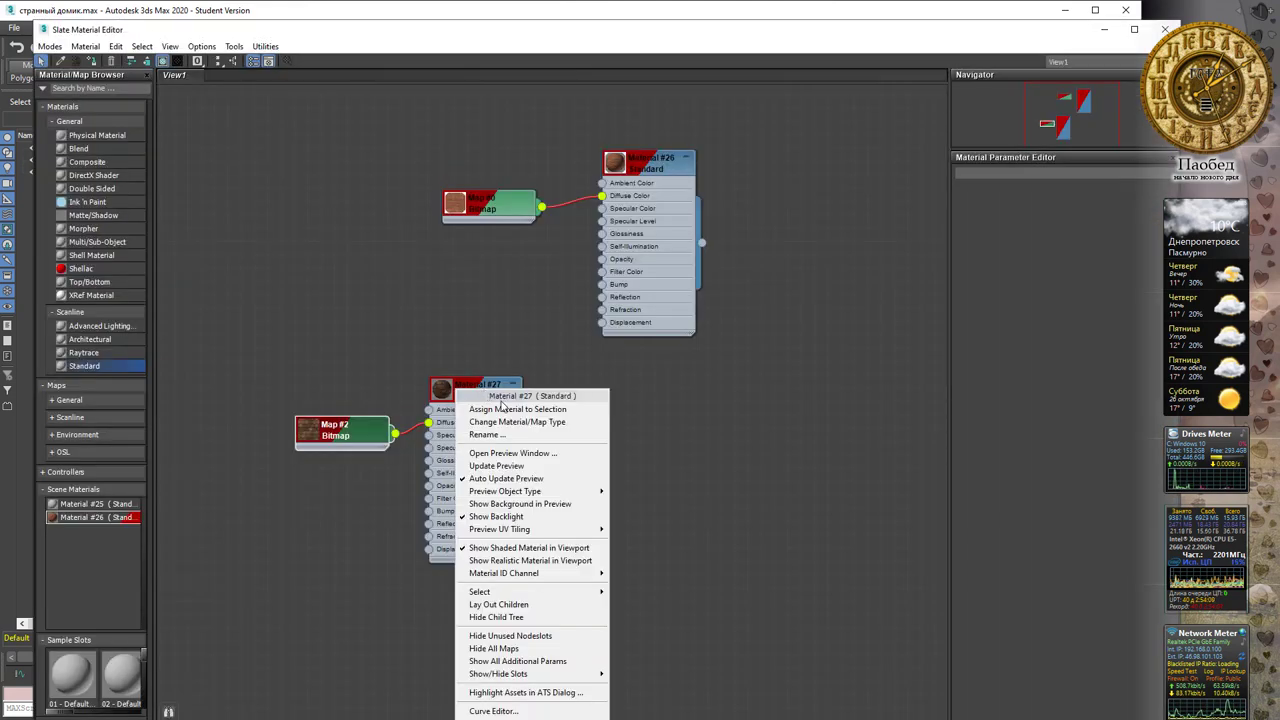
pyautogui.click(510, 411)
pyautogui.click(1165, 29)
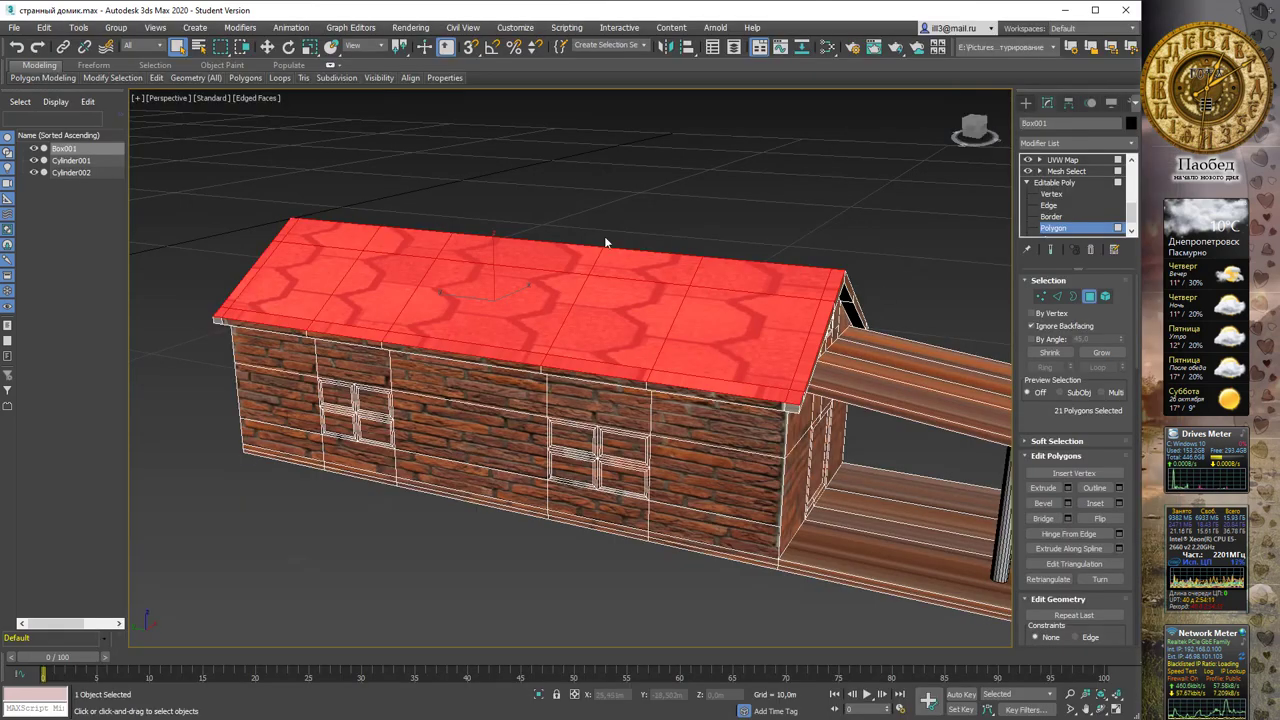
# Exit Polygon level, deselect the house to view the roof, and reopen the Slate editor lower on screen
pyautogui.click(1070, 182)
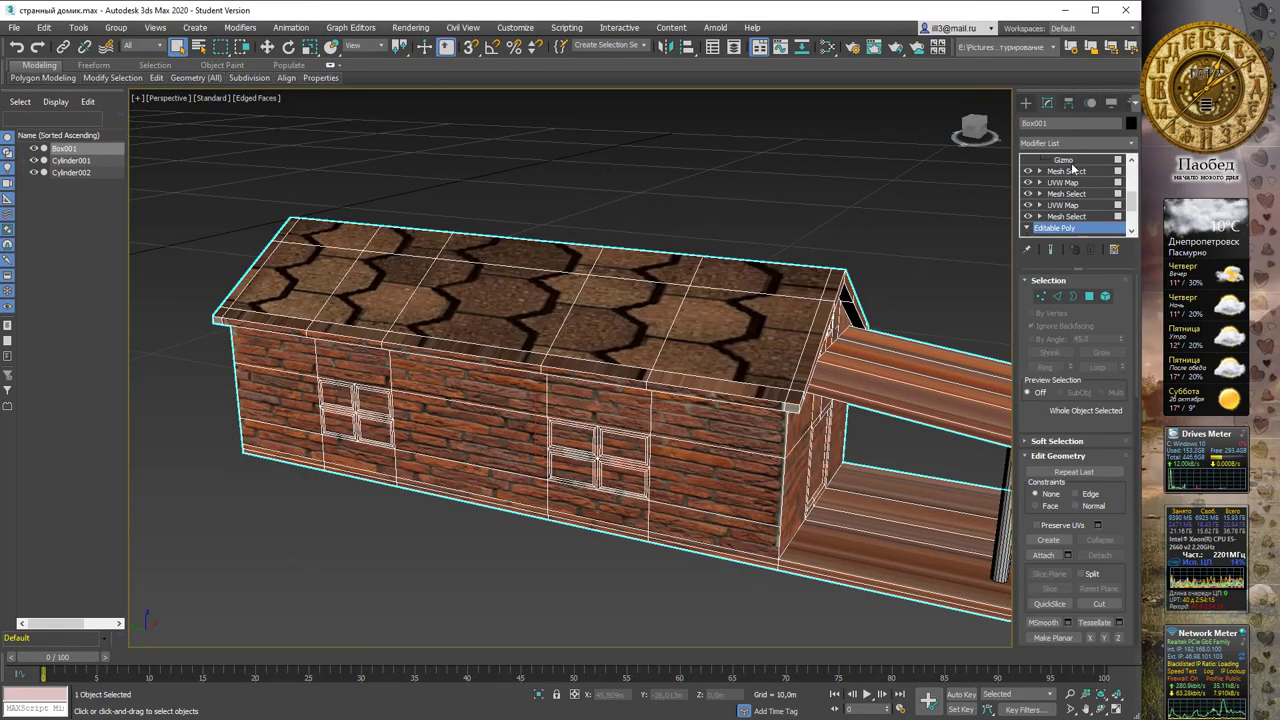
pyautogui.scroll(3, 1075, 172)
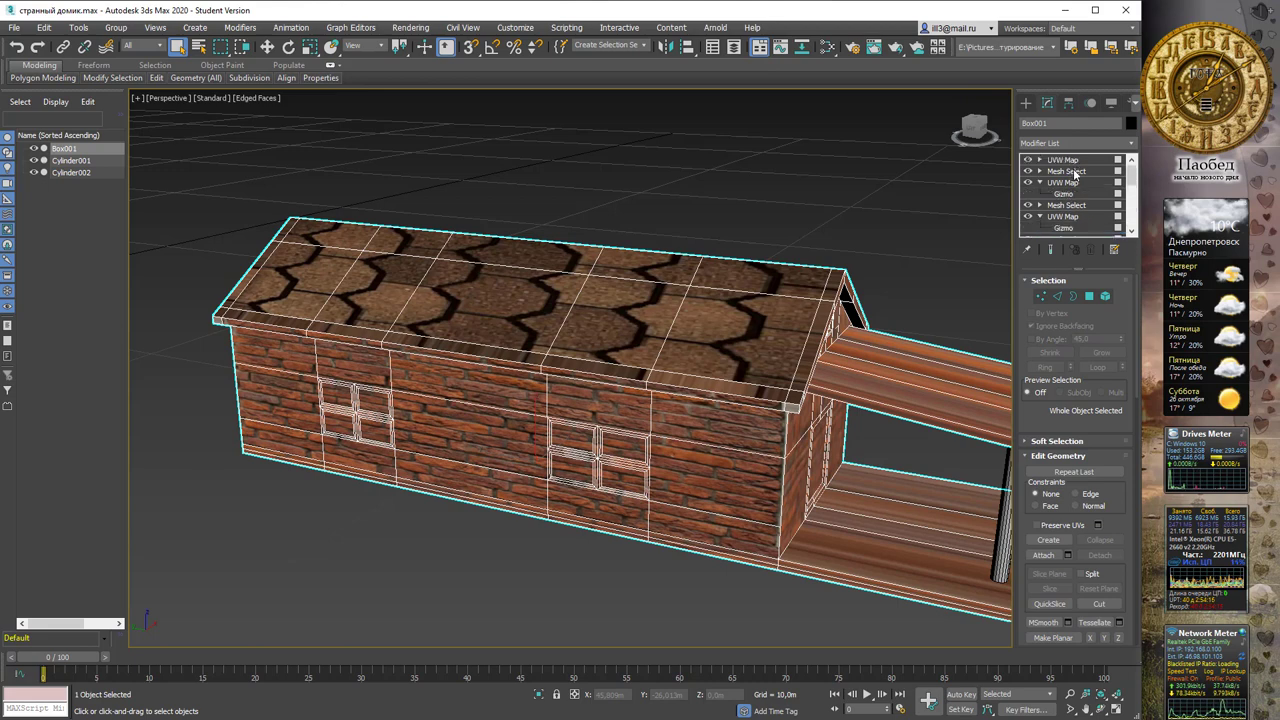
pyautogui.click(812, 156)
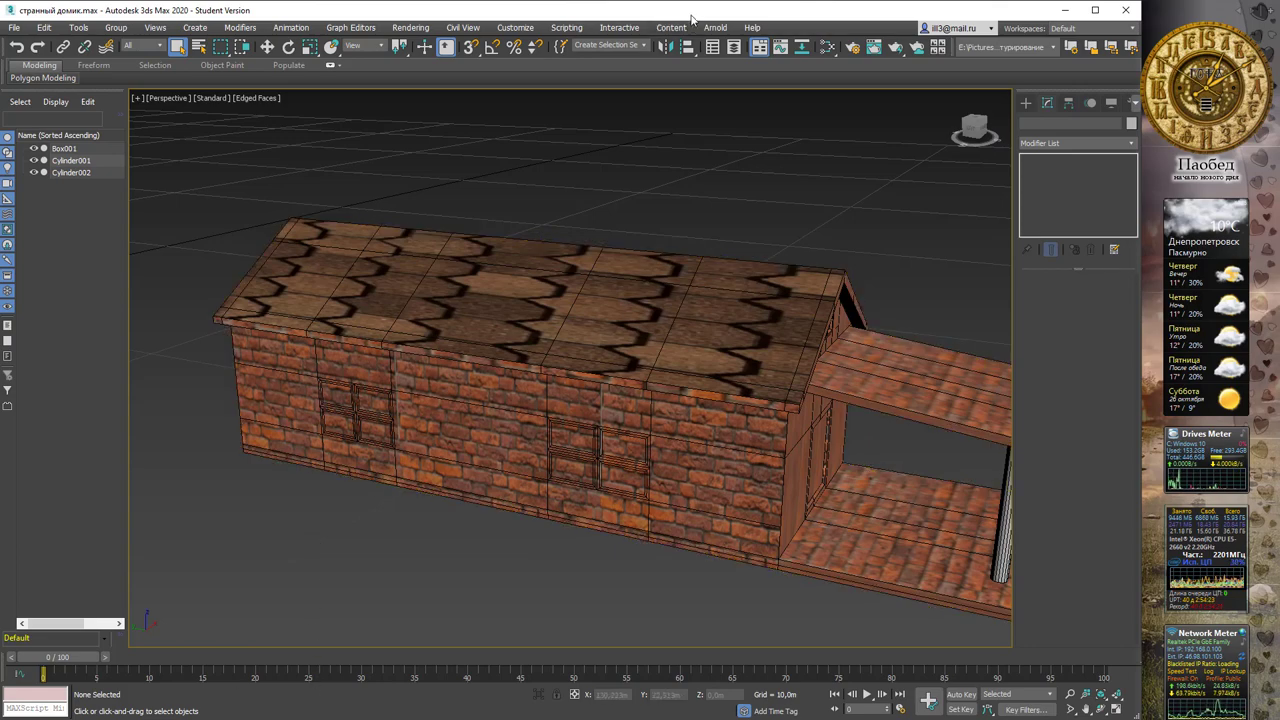
pyautogui.press('m')
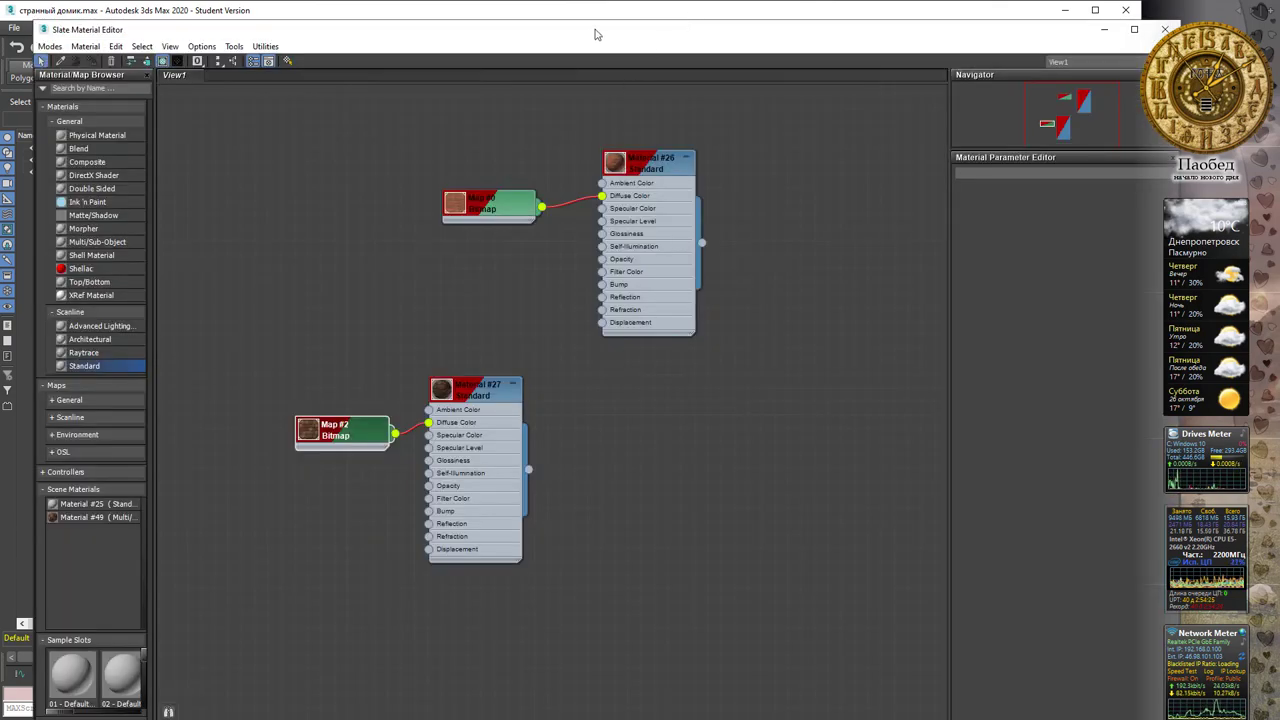
pyautogui.moveTo(594, 32); pyautogui.dragTo(555, 485)
# Set the brick Map #0's Coordinates W angle to 90 to turn the wall bricks sideways
pyautogui.doubleClick(451, 657)
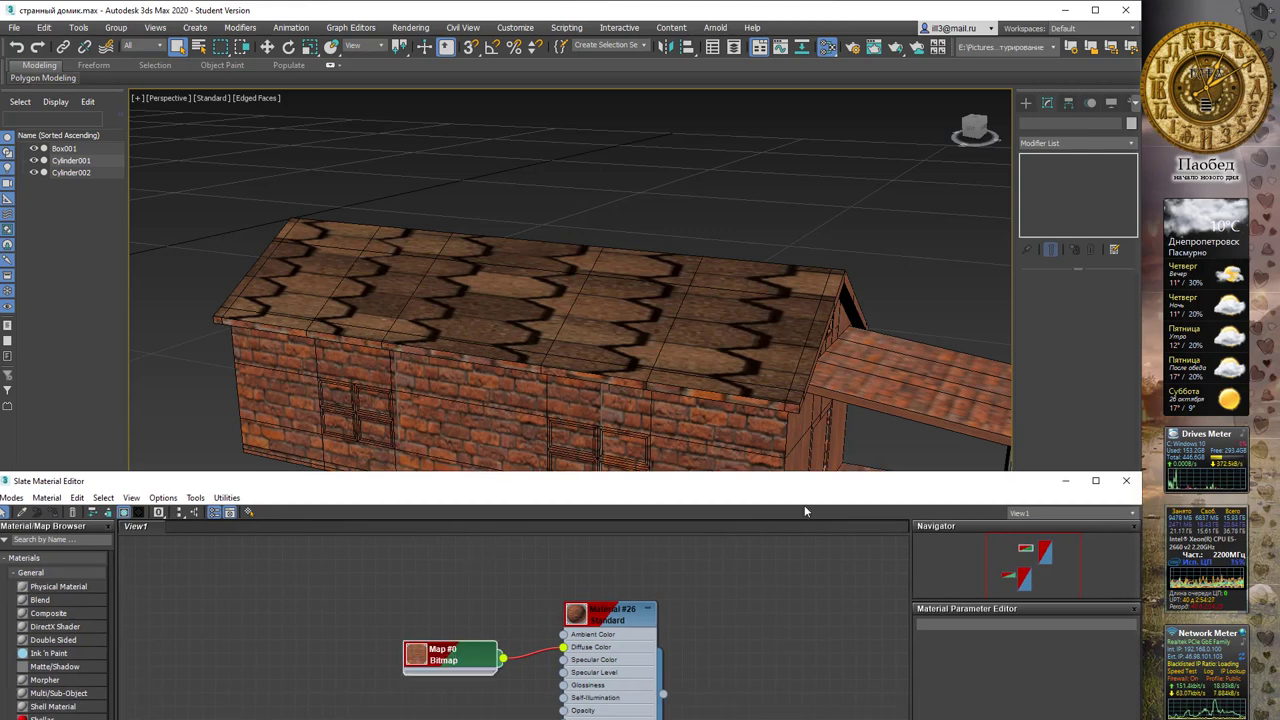
pyautogui.moveTo(856, 484); pyautogui.dragTo(651, 466)
pyautogui.click(756, 452)
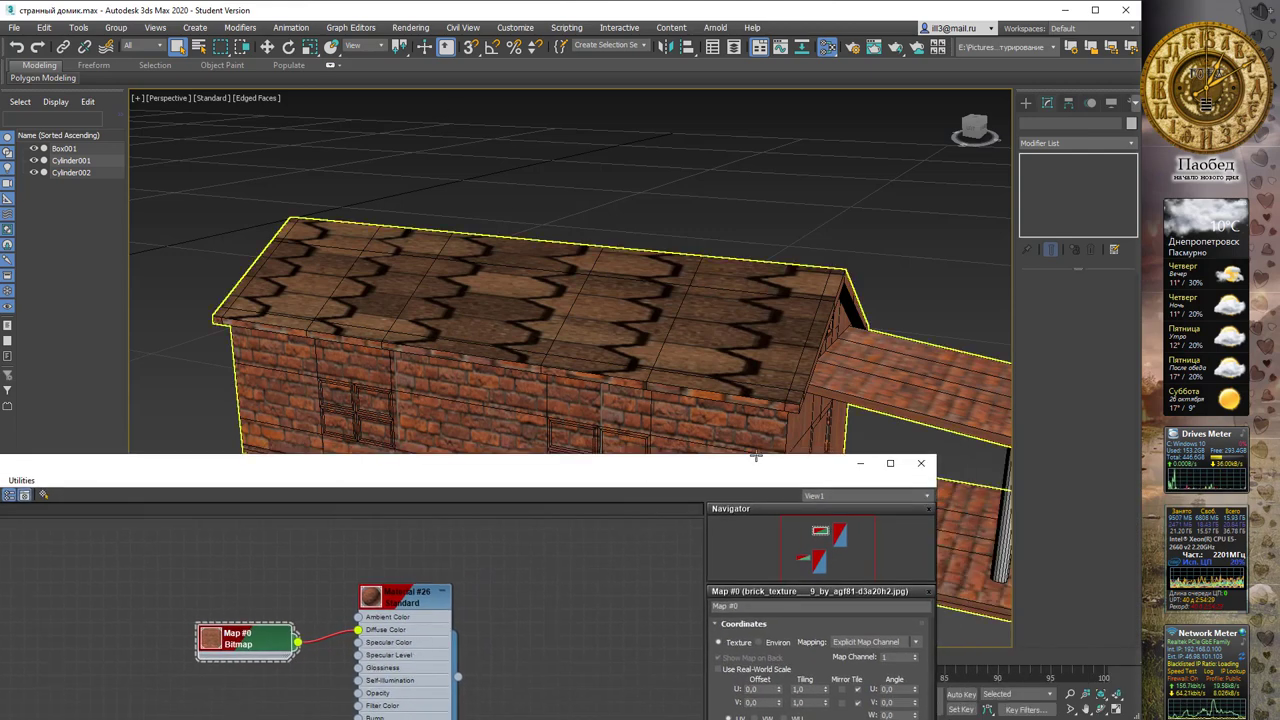
pyautogui.doubleClick(899, 714)
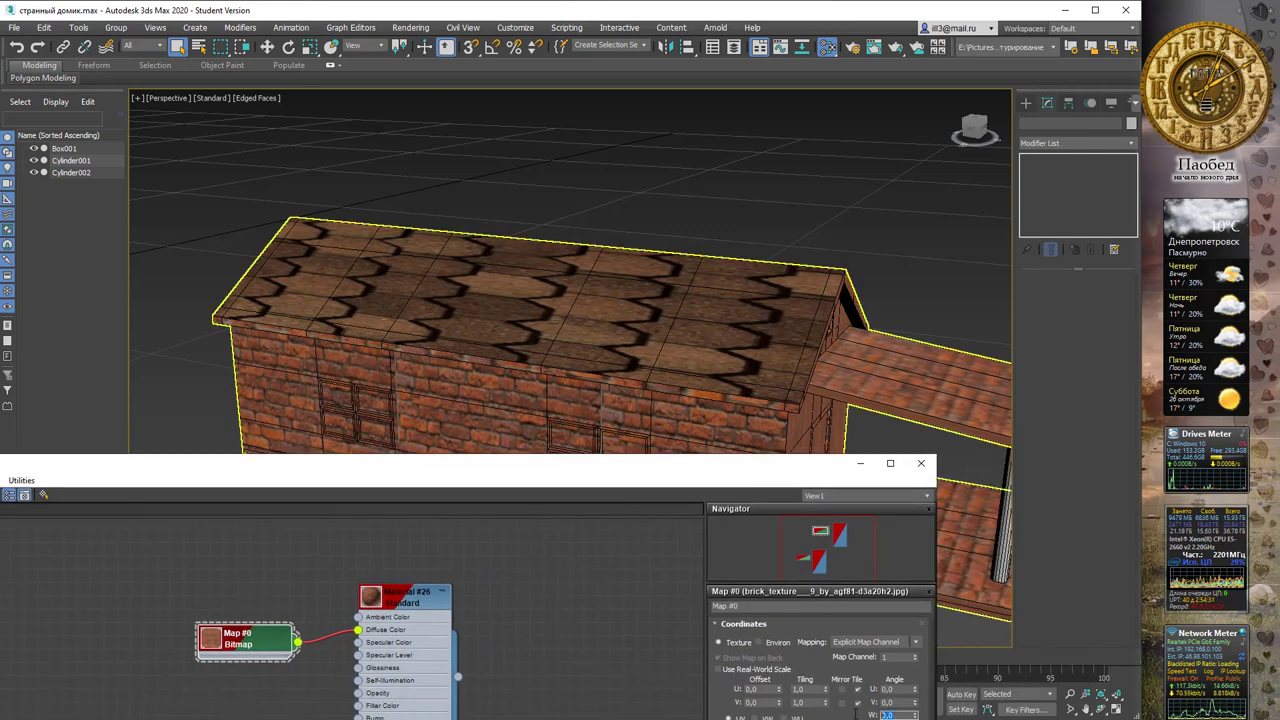
pyautogui.write('90')
pyautogui.press('Return')
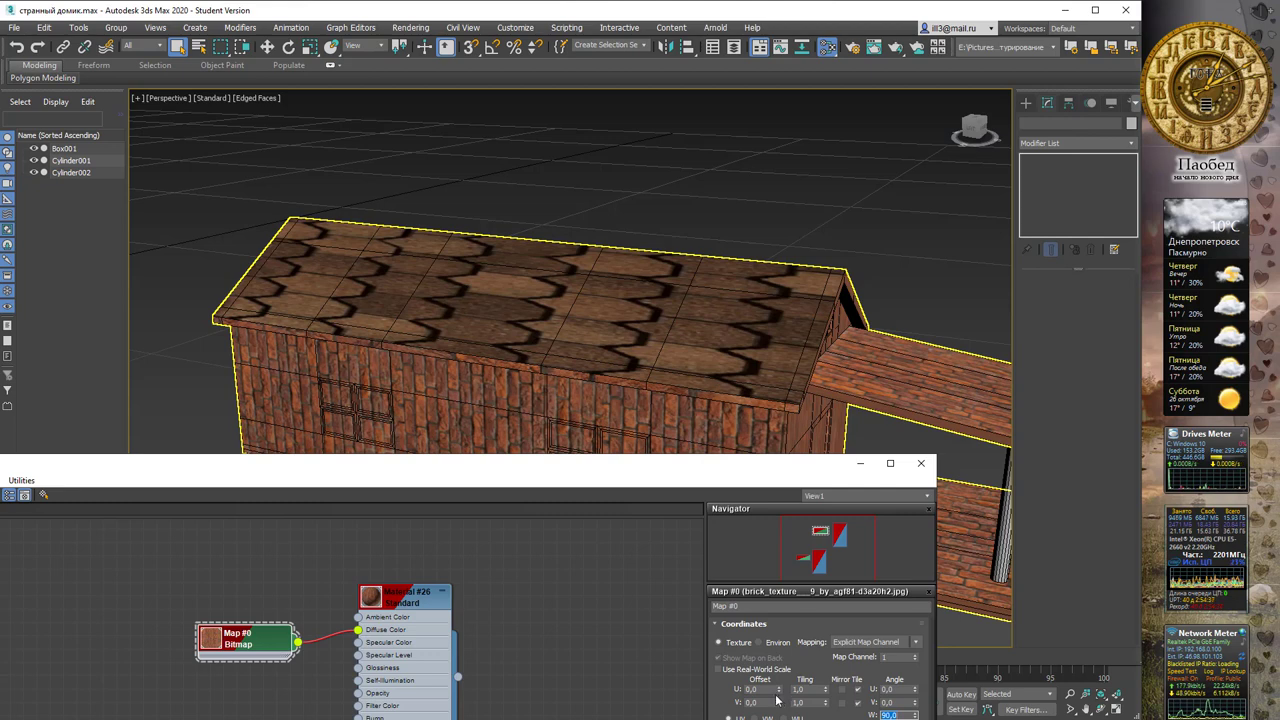
pyautogui.press('Return')
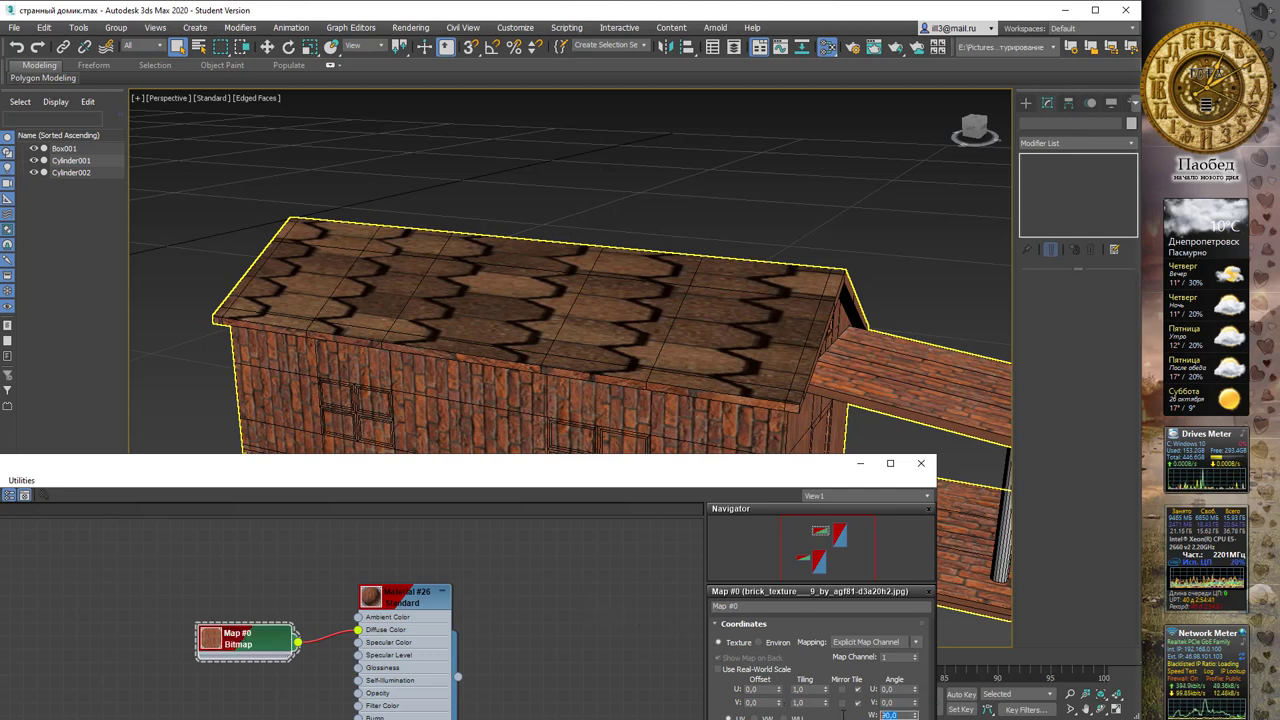
# Set the shingle Map #2's W angle to 90
pyautogui.moveTo(586, 594); pyautogui.dragTo(649, 471, button='middle')
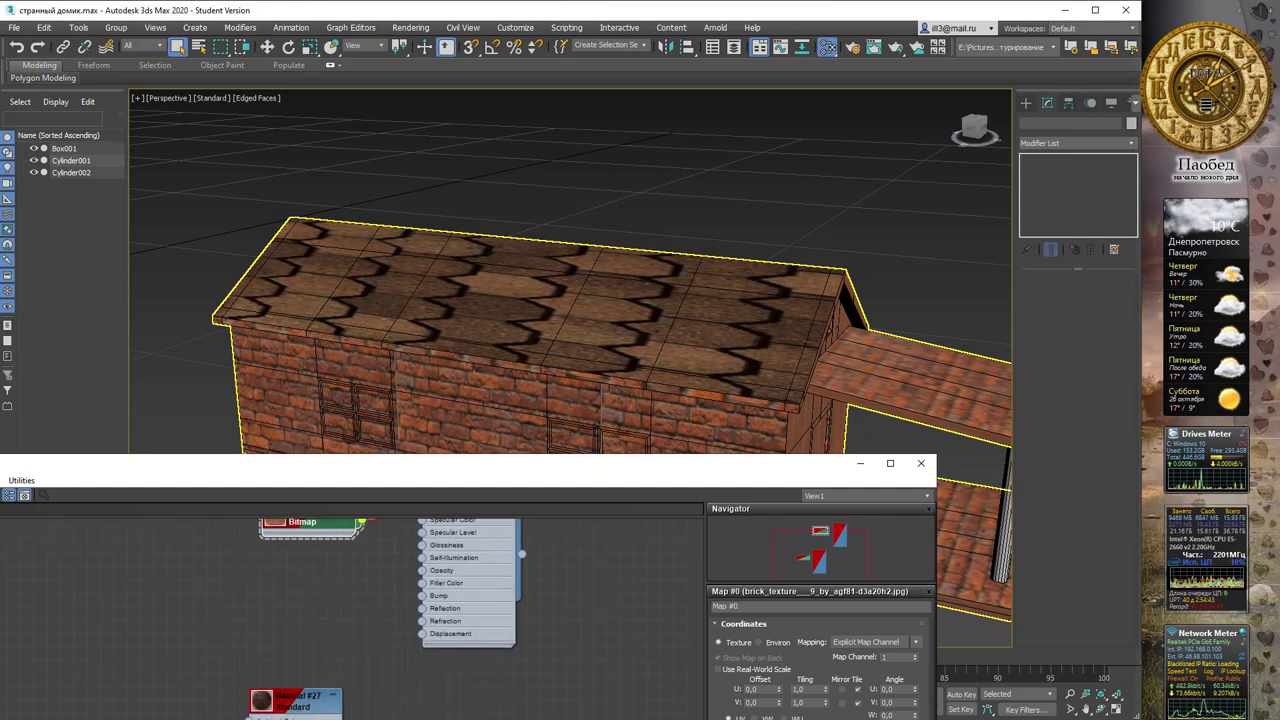
pyautogui.click(884, 715)
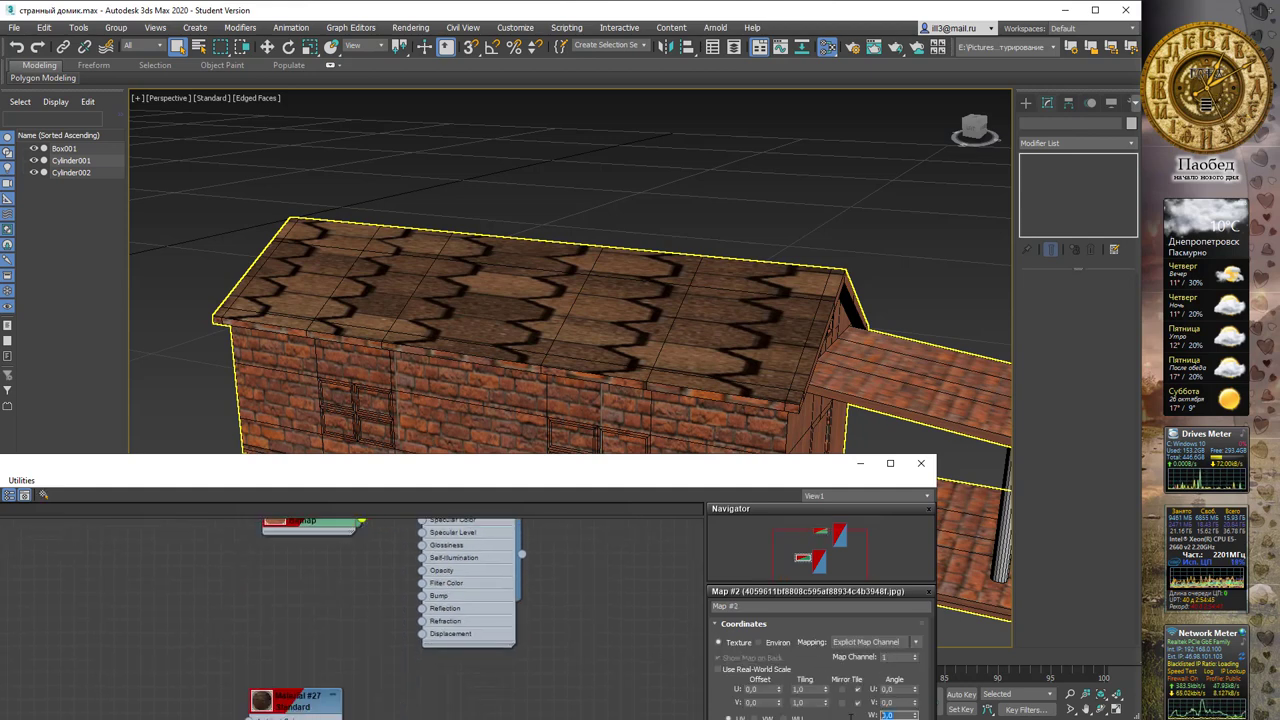
pyautogui.write('90')
pyautogui.press('Return')
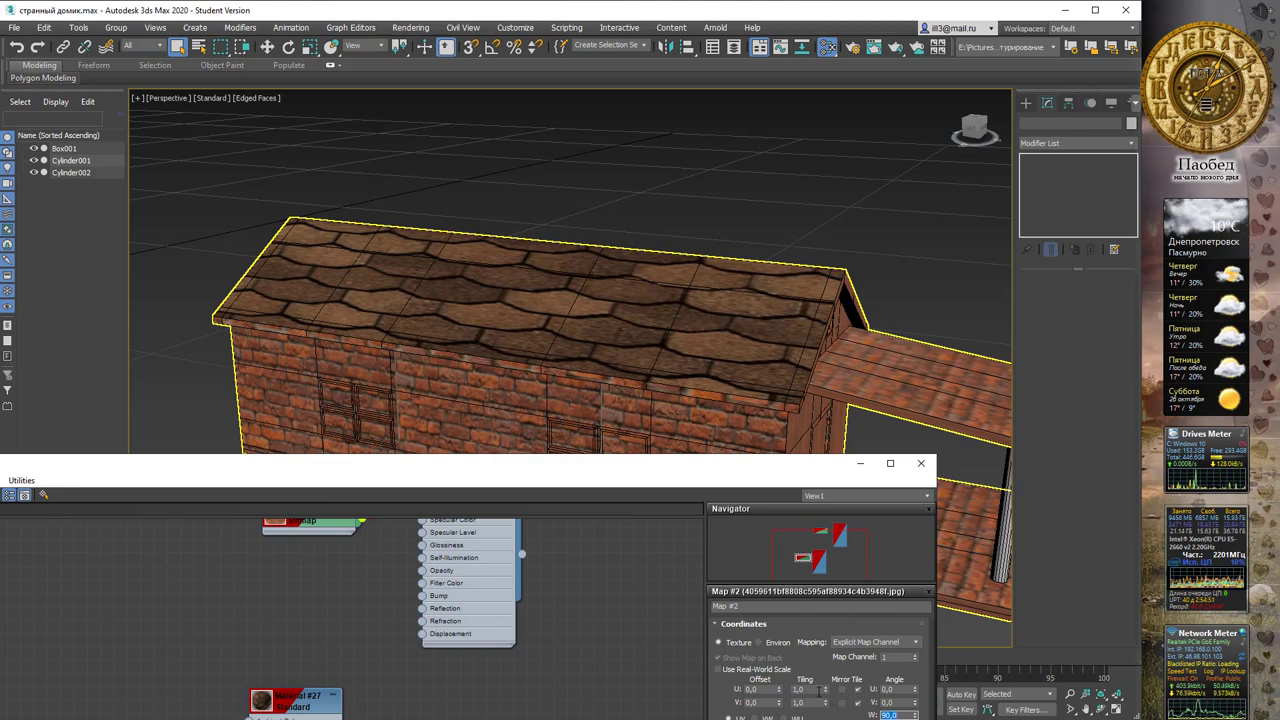
# Set the shingle map's tiling to U 4,0 and V 2,0, then close the material editor
pyautogui.write('2')
pyautogui.press('Tab')
pyautogui.write('2')
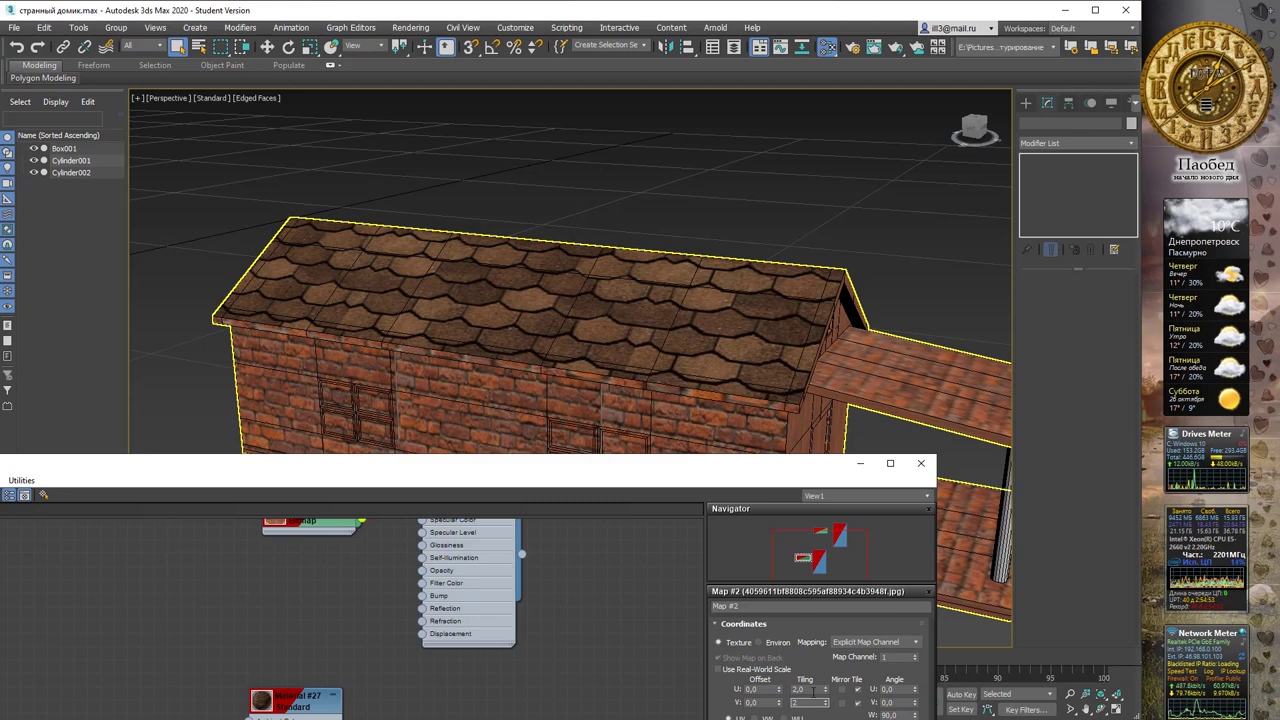
pyautogui.press('Tab')
pyautogui.doubleClick(796, 690)
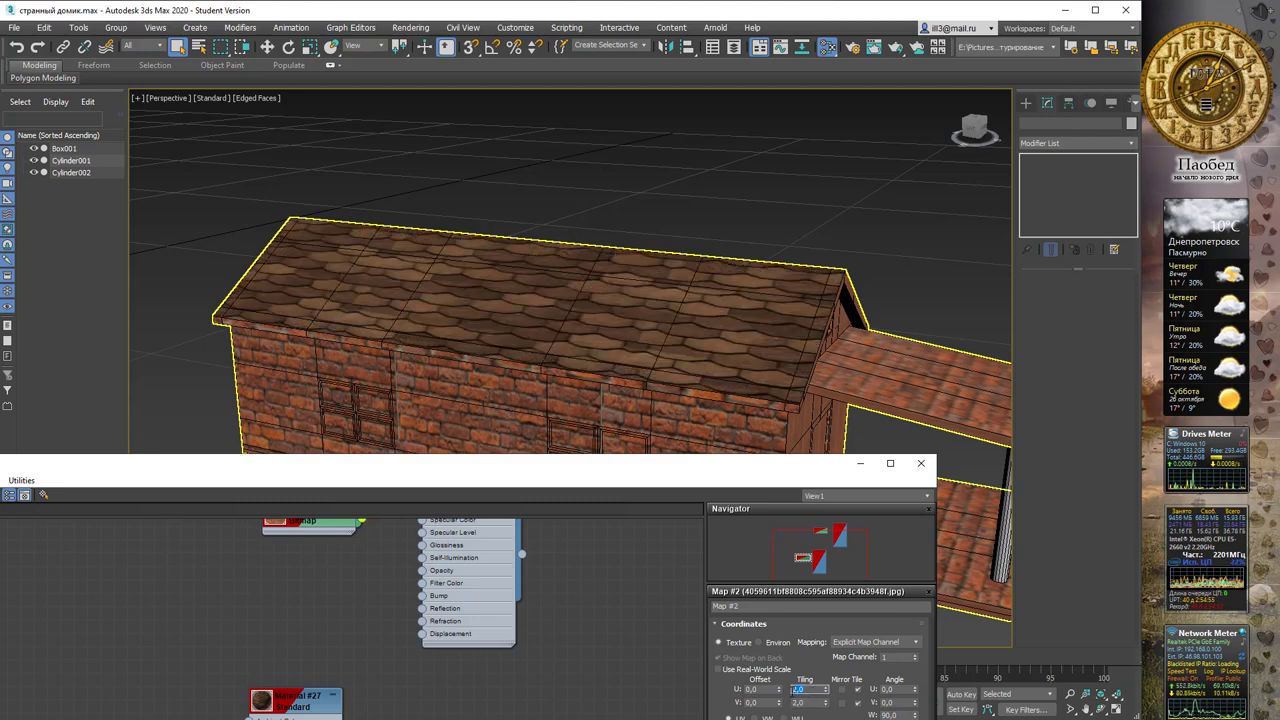
pyautogui.write('4')
pyautogui.press('Tab')
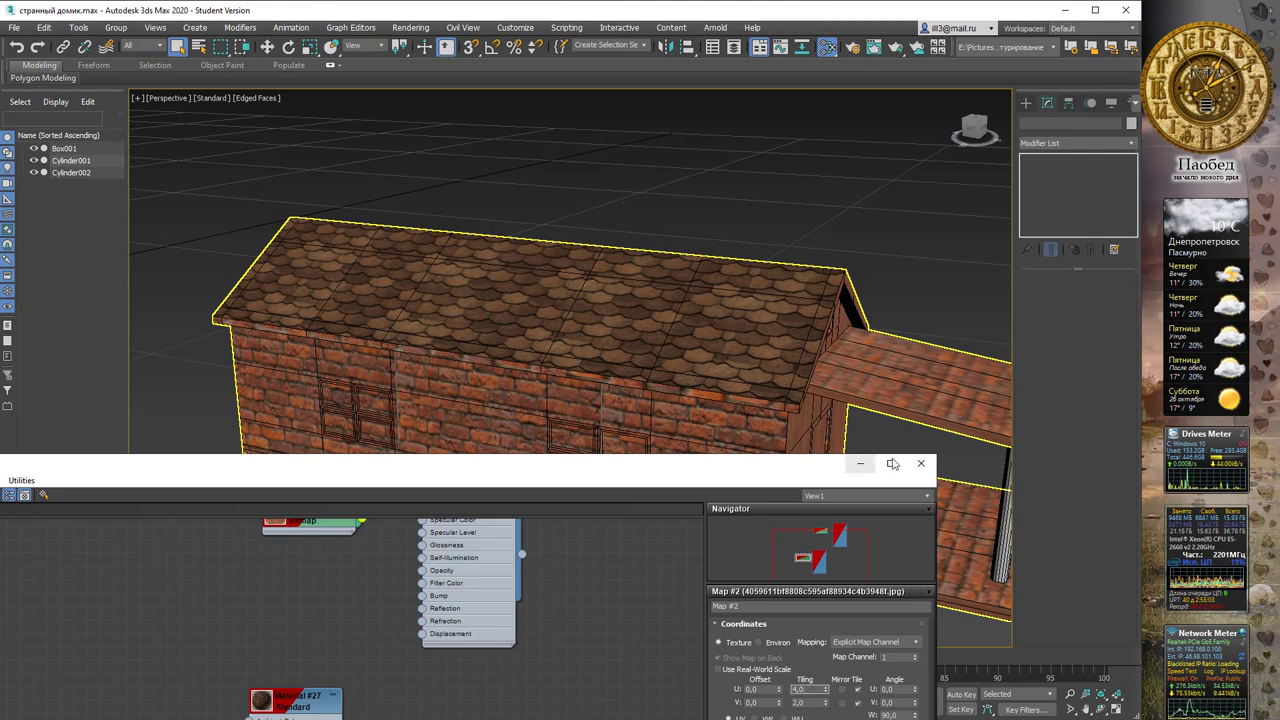
pyautogui.click(921, 463)
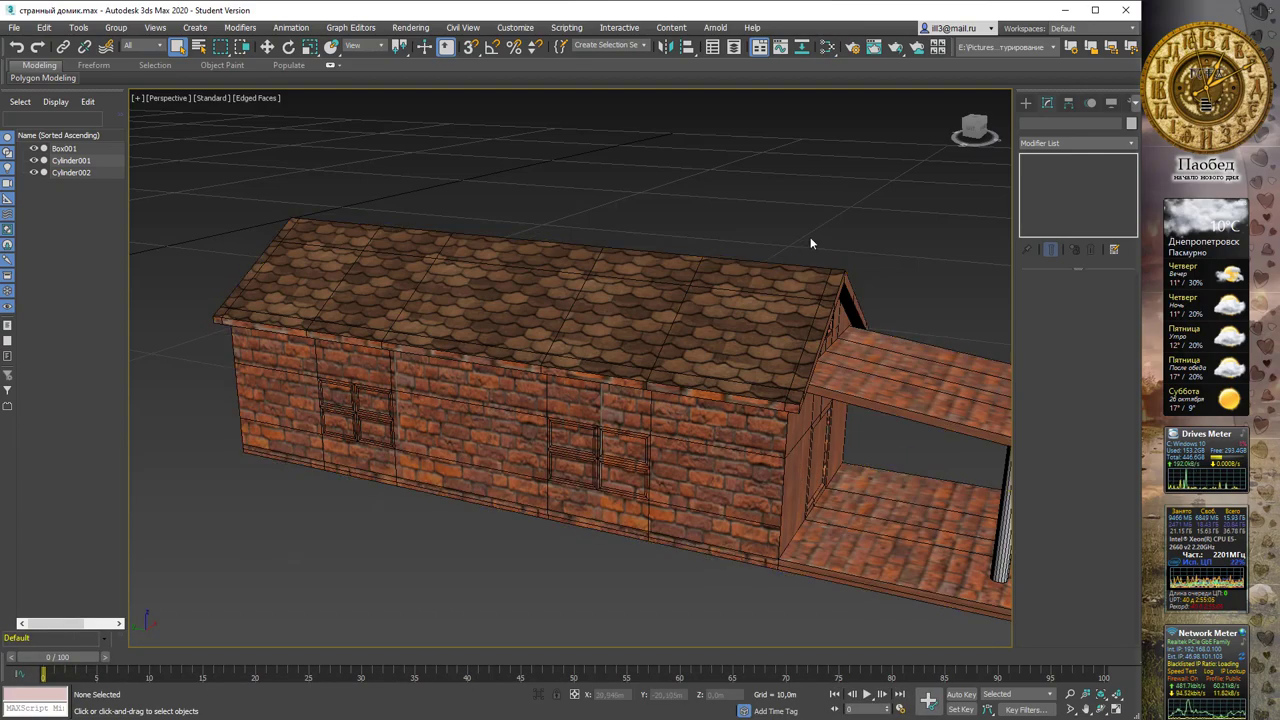
# Select the house Box001 and expand its Editable Poly base in the modifier stack
pyautogui.moveTo(861, 206)
pyautogui.keyDown('alt'); pyautogui.mouseDown(button='middle')
pyautogui.moveTo(757, 224)
pyautogui.moveTo(877, 218)
pyautogui.moveTo(903, 194)
pyautogui.moveTo(745, 225)
pyautogui.mouseUp(button='middle'); pyautogui.keyUp('alt')
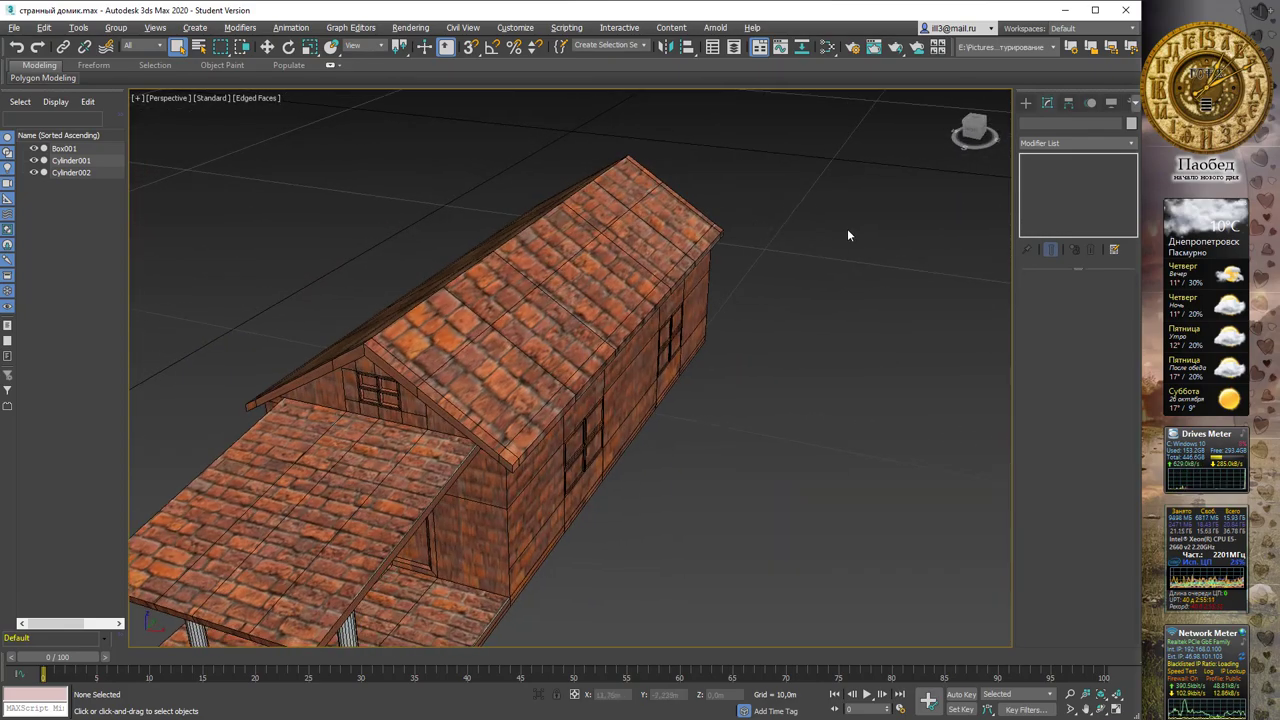
pyautogui.click(665, 222)
pyautogui.click(1130, 228)
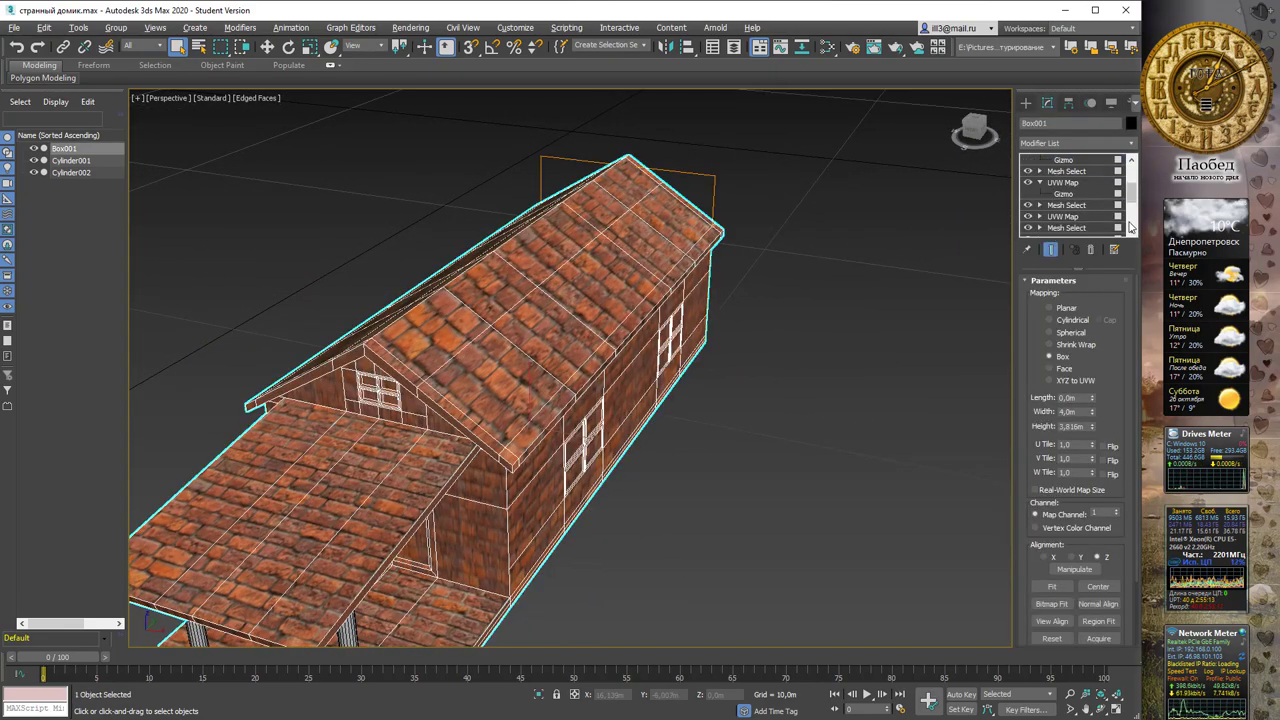
pyautogui.click(1130, 228)
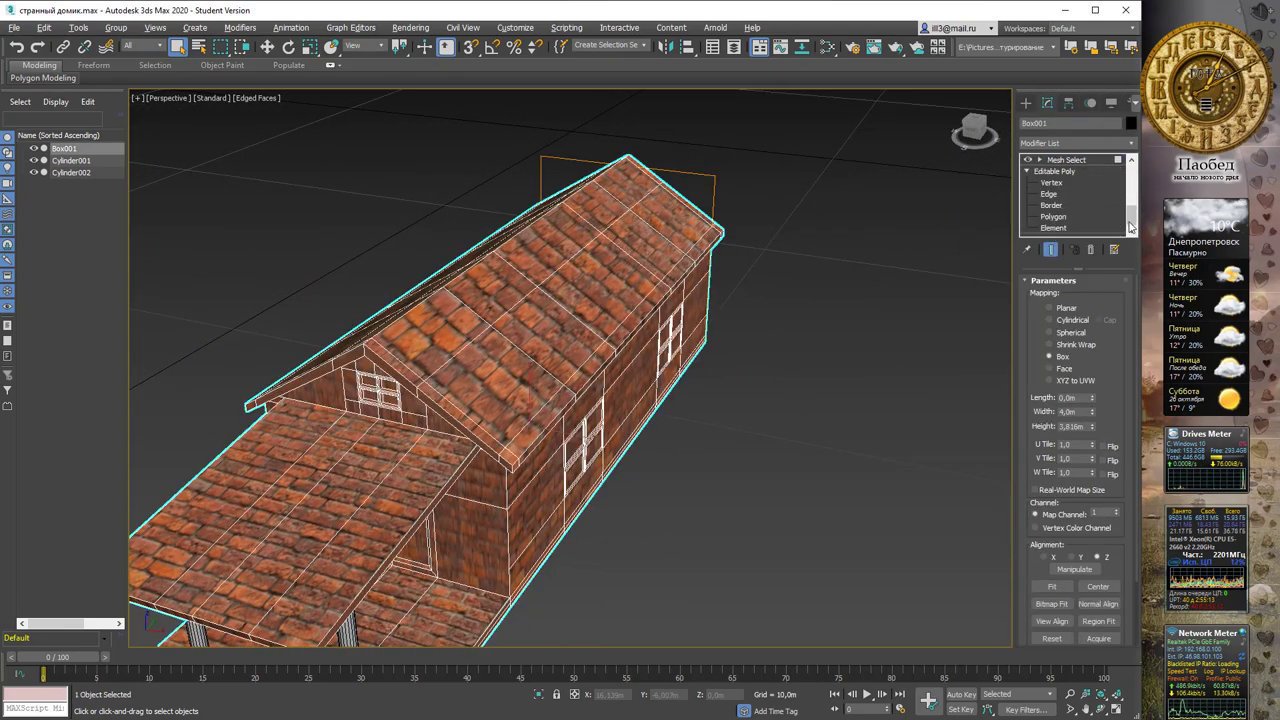
# Switch to Polygon level past the topology warning and pick the first roof polygons near the eave
pyautogui.click(1068, 218)
pyautogui.click(627, 407)
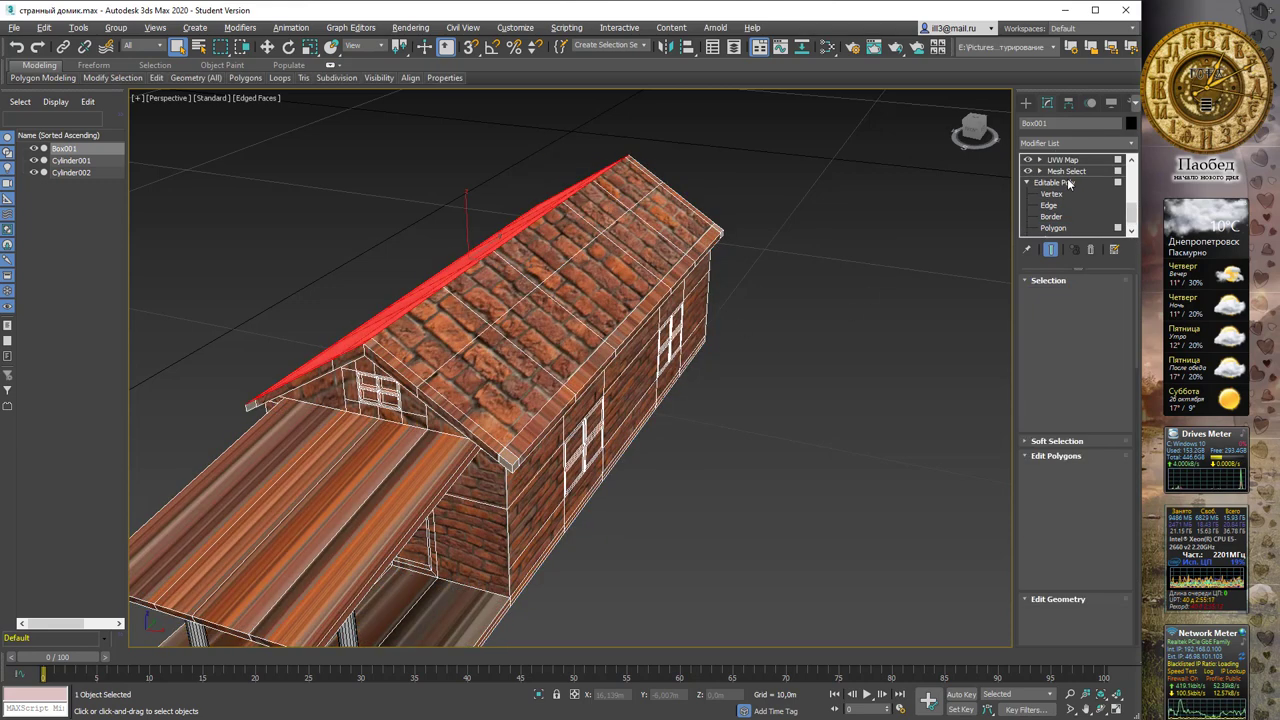
pyautogui.click(427, 337)
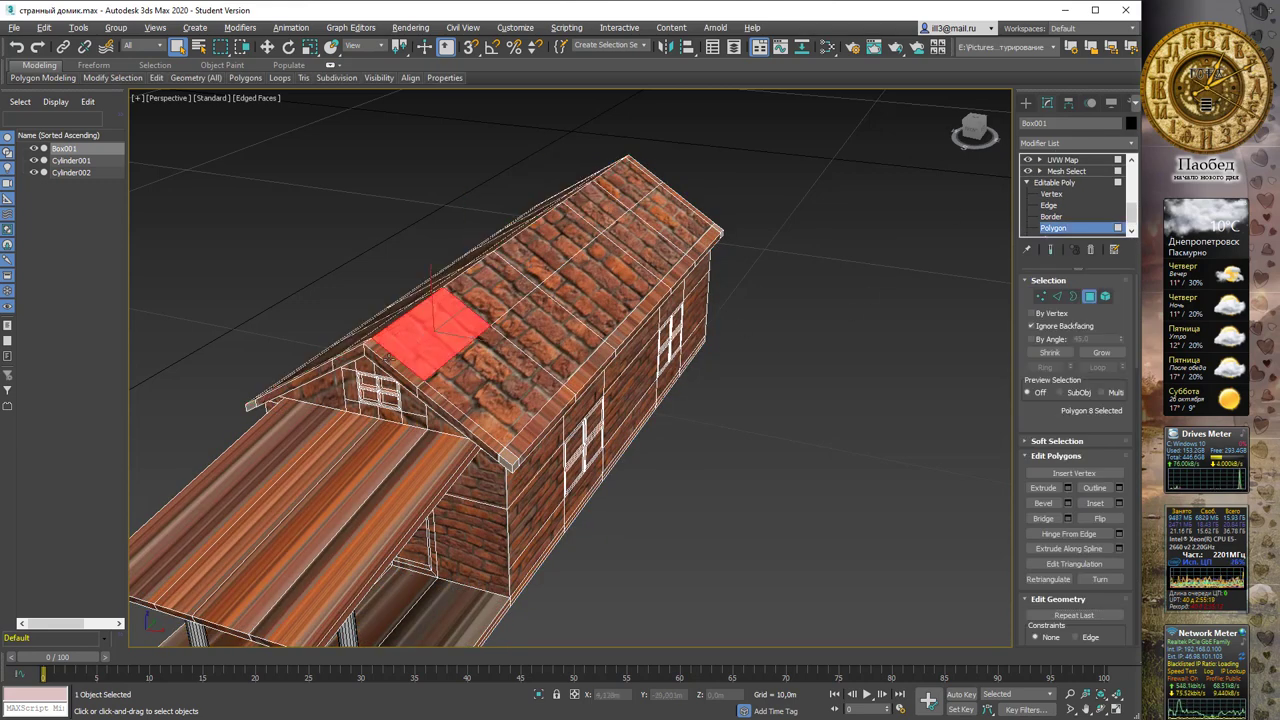
pyautogui.click(389, 355)
# Extend the roof-slope selection to 21 polygons, check it from several angles, and open the Slate Material Editor
pyautogui.moveTo(389, 357)
pyautogui.mouseDown()
pyautogui.moveTo(440, 305)
pyautogui.moveTo(642, 183)
pyautogui.moveTo(707, 220)
pyautogui.moveTo(660, 210)
pyautogui.moveTo(620, 235)
pyautogui.moveTo(507, 373)
pyautogui.mouseUp()
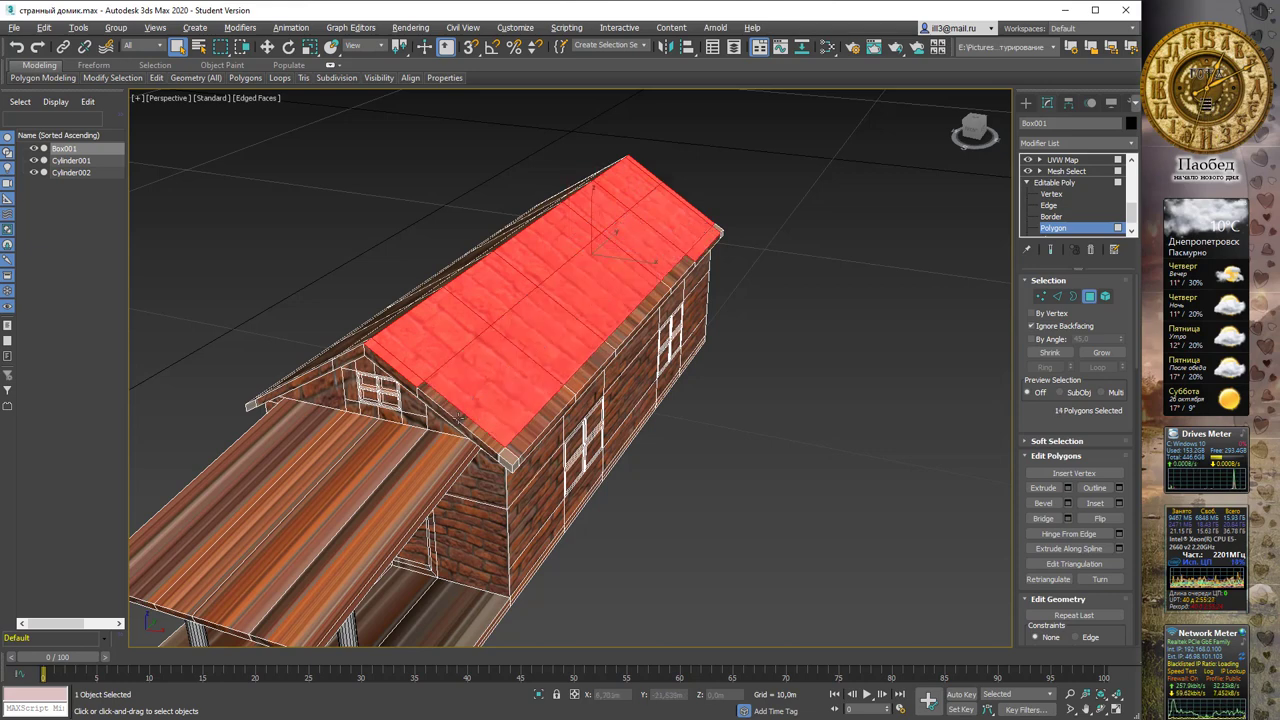
pyautogui.moveTo(460, 415)
pyautogui.mouseDown()
pyautogui.moveTo(521, 438)
pyautogui.moveTo(548, 410)
pyautogui.mouseUp()
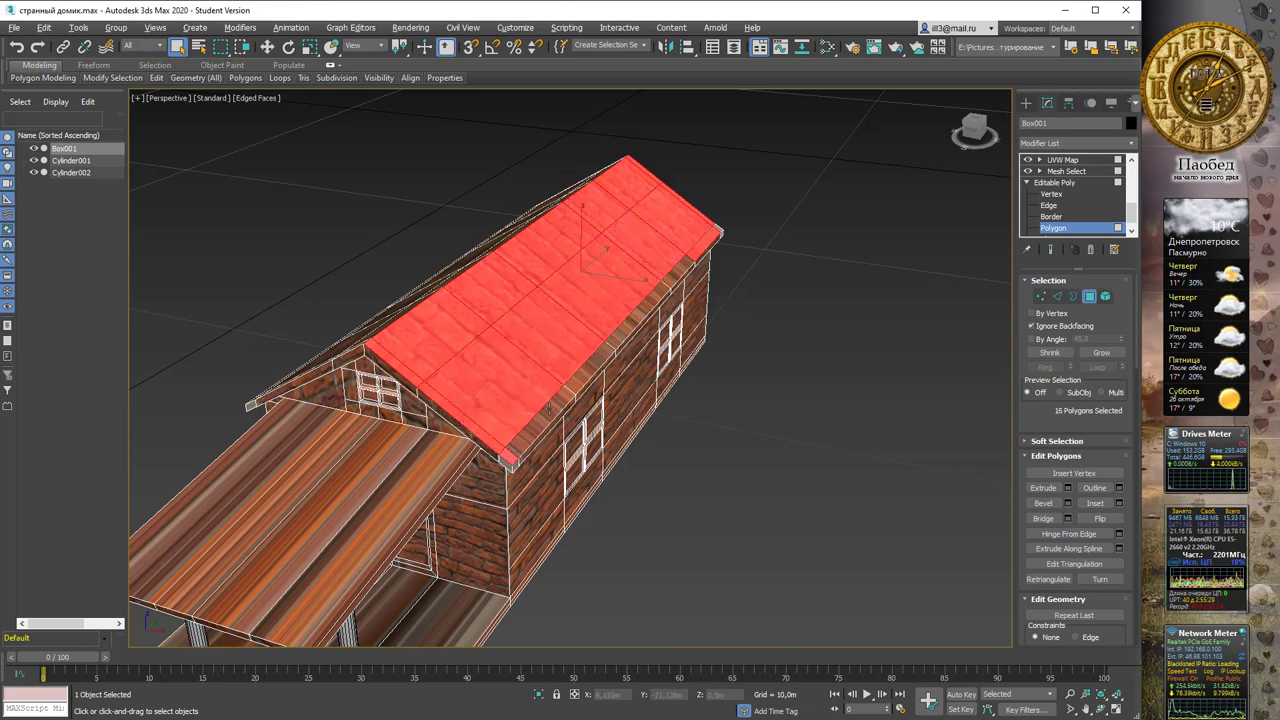
pyautogui.moveTo(600, 362)
pyautogui.mouseDown()
pyautogui.moveTo(583, 360)
pyautogui.moveTo(553, 405)
pyautogui.mouseUp()
pyautogui.moveTo(849, 162)
pyautogui.keyDown('alt'); pyautogui.mouseDown(button='middle')
pyautogui.moveTo(790, 168)
pyautogui.moveTo(918, 362)
pyautogui.mouseUp(button='middle'); pyautogui.keyUp('alt')
pyautogui.moveTo(933, 285)
pyautogui.keyDown('alt'); pyautogui.mouseDown(button='middle')
pyautogui.moveTo(749, 244)
pyautogui.moveTo(914, 286)
pyautogui.moveTo(1047, 272)
pyautogui.mouseUp(button='middle'); pyautogui.keyUp('alt')
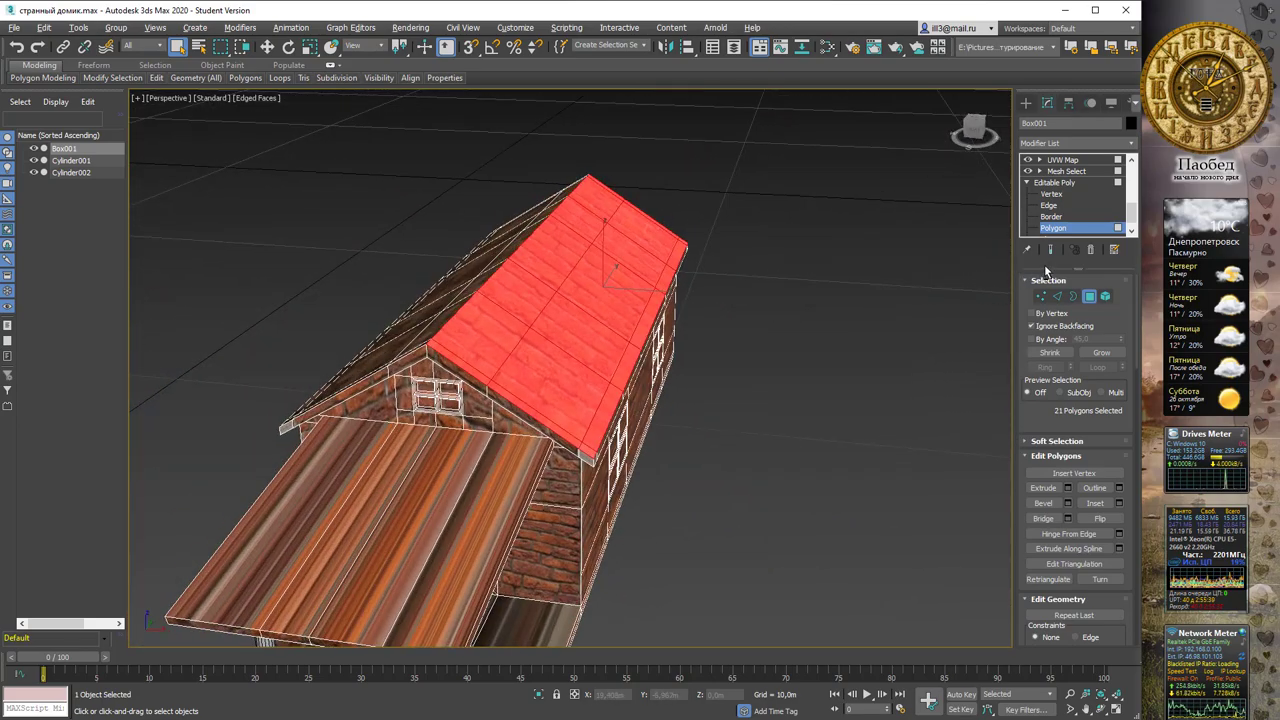
pyautogui.keyDown('alt'); pyautogui.moveTo(787, 248); pyautogui.dragTo(758, 243, button='middle'); pyautogui.keyUp('alt')
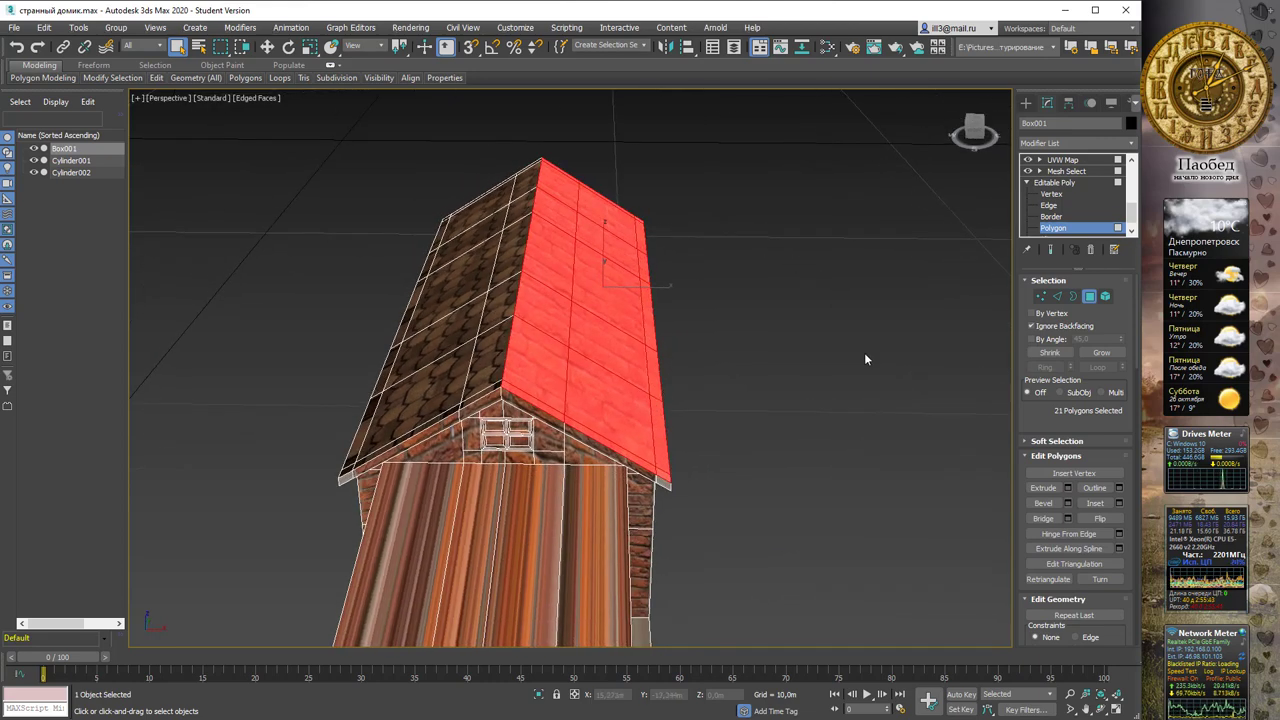
pyautogui.press('m')
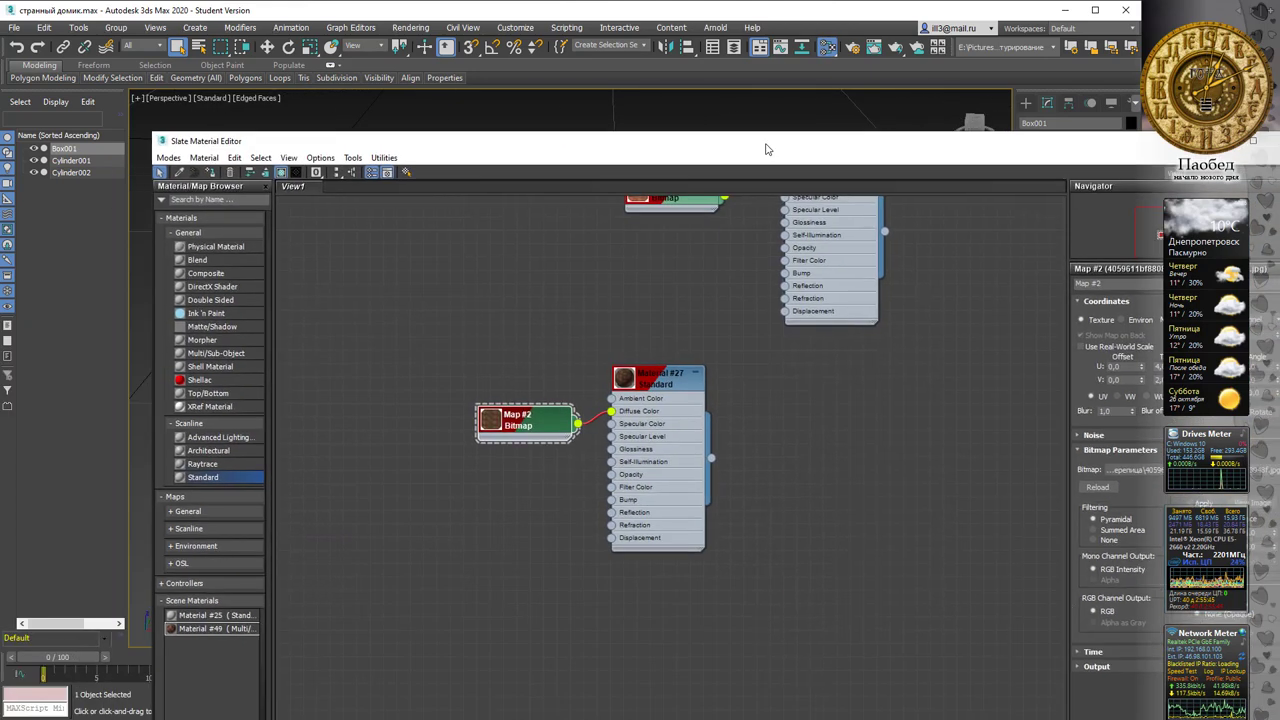
# Close the Slate Material Editor showing Material #27
pyautogui.rightClick(661, 381)
pyautogui.click(976, 212)
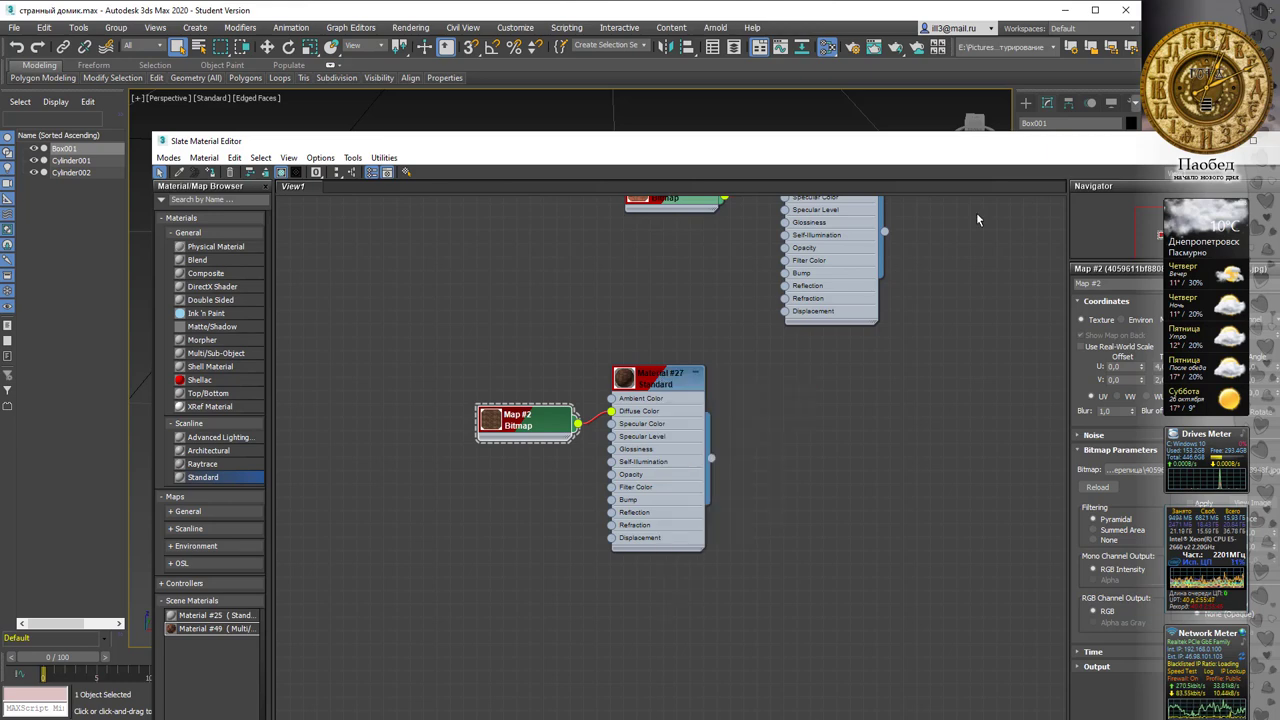
pyautogui.moveTo(1196, 157); pyautogui.dragTo(938, 166)
pyautogui.click(964, 151)
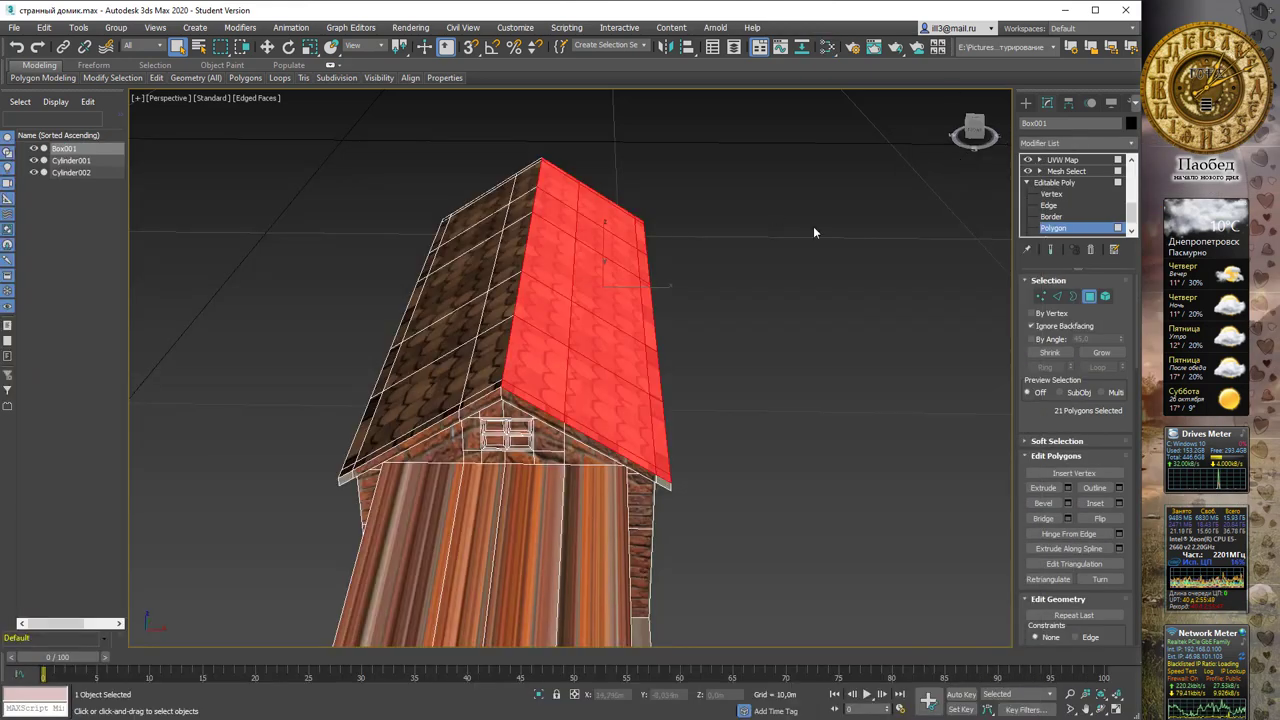
# Clear the Mesh Select face selection, return to the top UVW Map, and deselect the house
pyautogui.click(1067, 172)
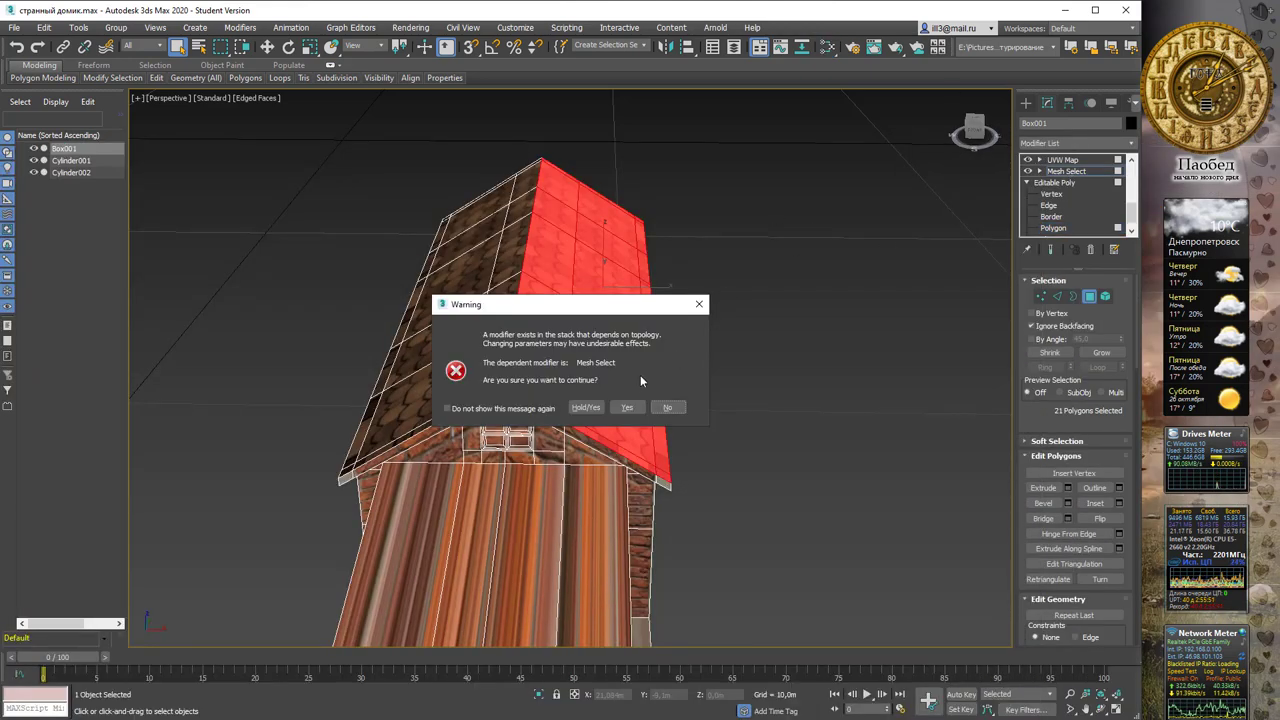
pyautogui.click(627, 407)
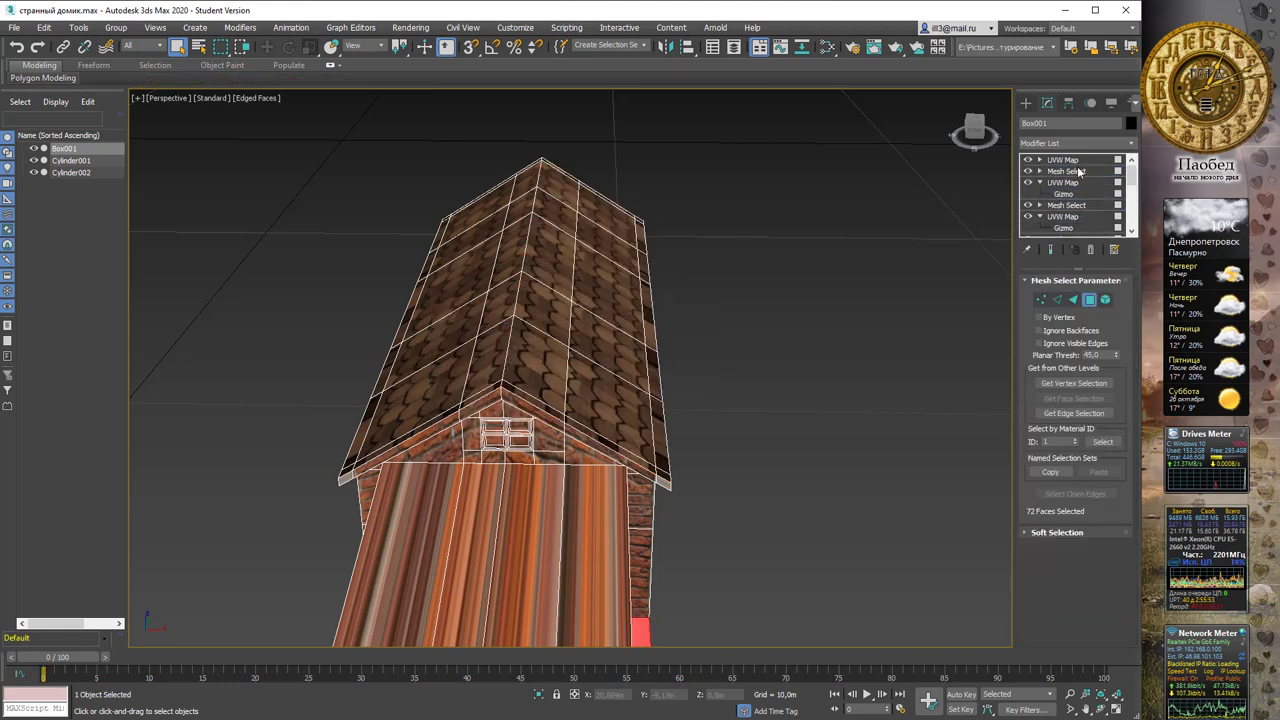
pyautogui.click(808, 235)
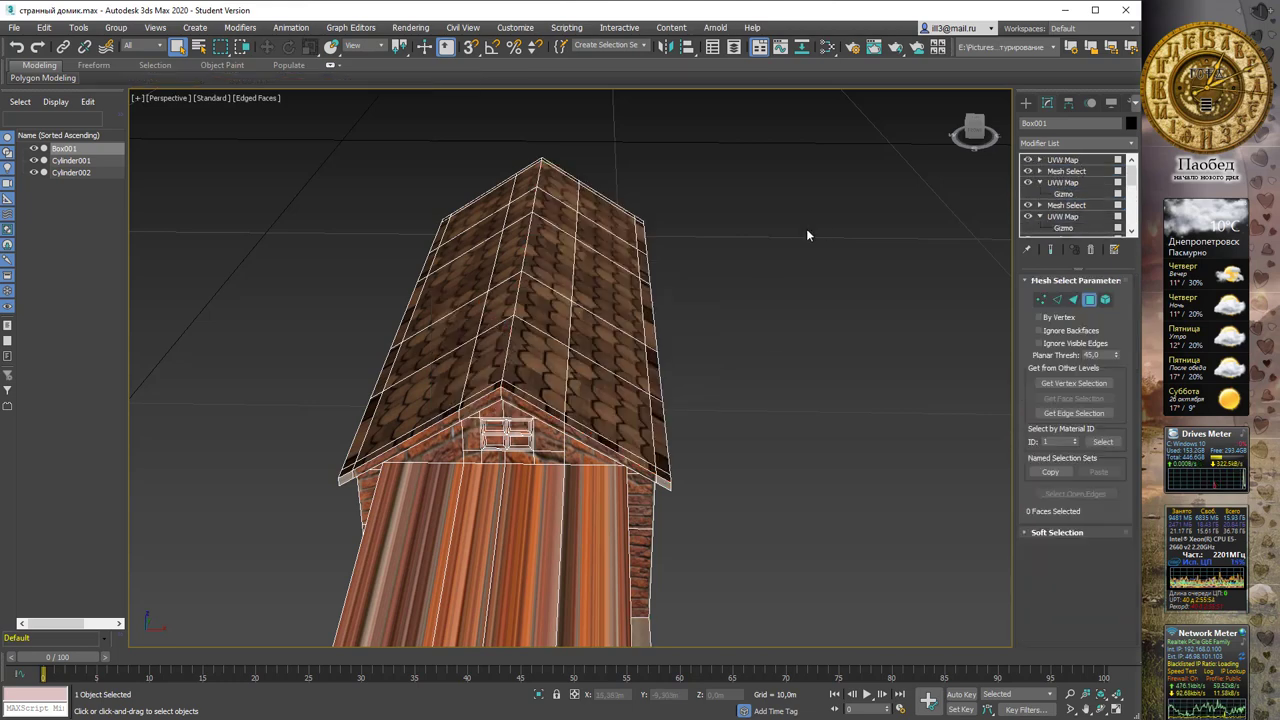
pyautogui.click(1061, 160)
pyautogui.click(853, 196)
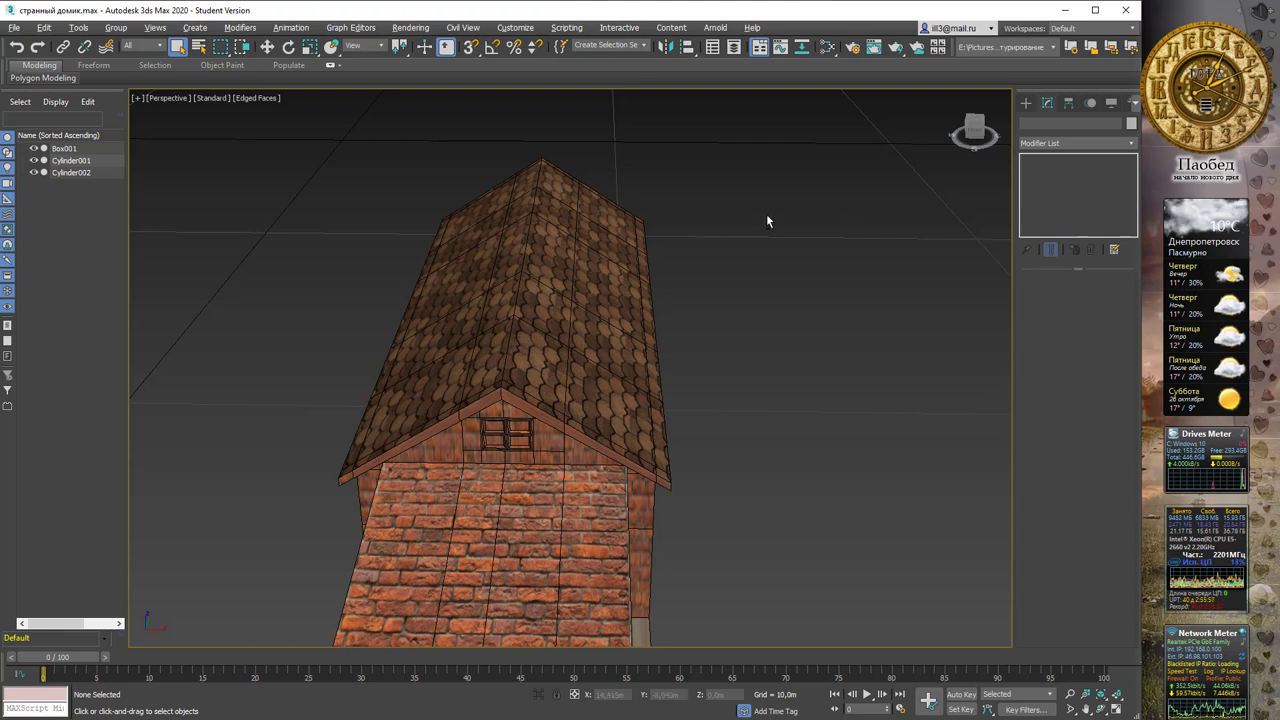
pyautogui.moveTo(766, 220)
pyautogui.keyDown('alt'); pyautogui.mouseDown(button='middle')
pyautogui.moveTo(689, 214)
pyautogui.moveTo(703, 235)
pyautogui.moveTo(794, 234)
pyautogui.moveTo(767, 213)
pyautogui.moveTo(790, 220)
pyautogui.moveTo(750, 216)
pyautogui.mouseUp(button='middle'); pyautogui.keyUp('alt')
pyautogui.moveTo(592, 281)
pyautogui.keyDown('alt'); pyautogui.mouseDown(button='middle')
pyautogui.moveTo(608, 278)
pyautogui.moveTo(578, 295)
pyautogui.mouseUp(button='middle'); pyautogui.keyUp('alt')
pyautogui.click(578, 295)
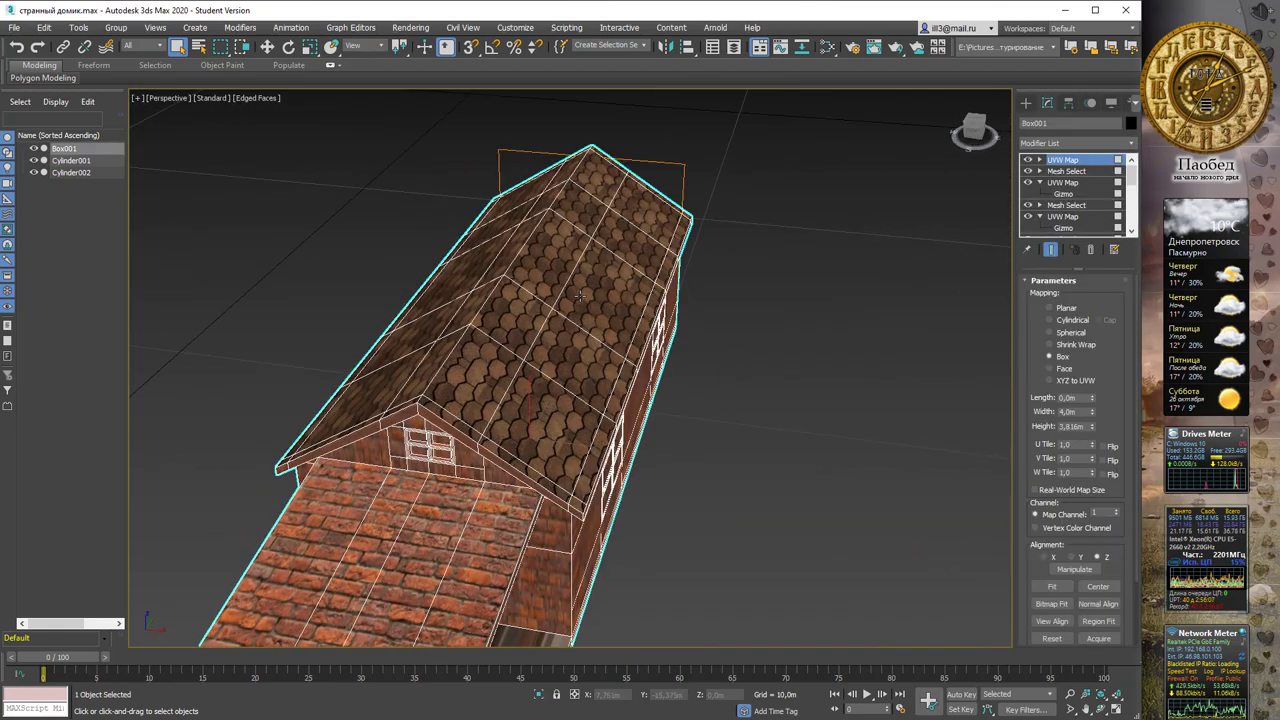
pyautogui.click(1071, 172)
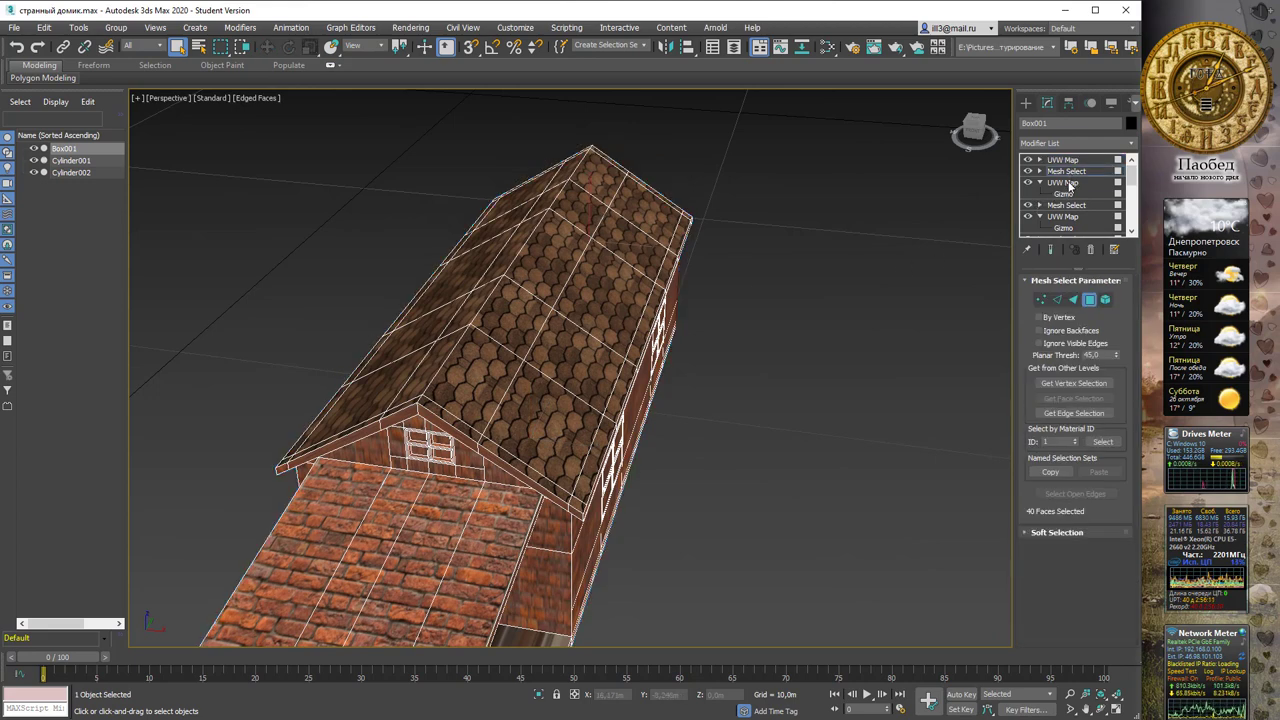
pyautogui.click(1070, 184)
pyautogui.click(628, 407)
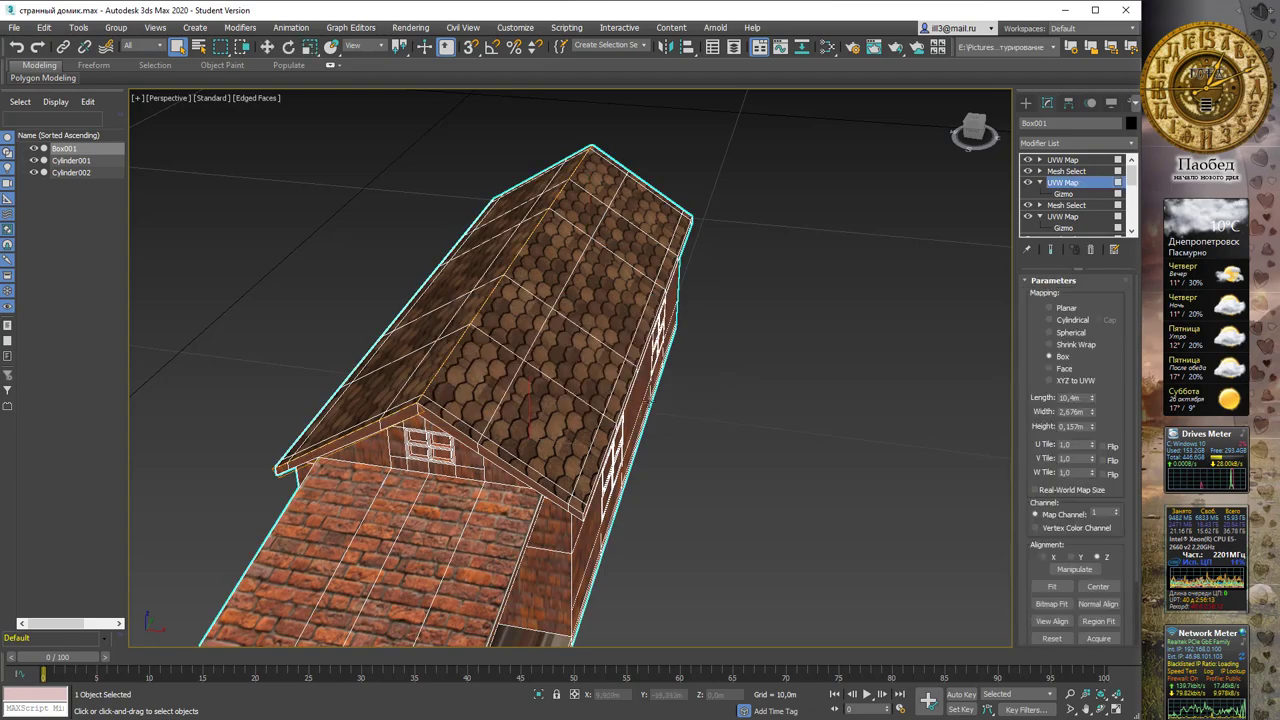
pyautogui.moveTo(755, 296)
pyautogui.keyDown('alt'); pyautogui.mouseDown(button='middle')
pyautogui.moveTo(757, 271)
pyautogui.moveTo(557, 266)
pyautogui.moveTo(575, 278)
pyautogui.mouseUp(button='middle'); pyautogui.keyUp('alt')
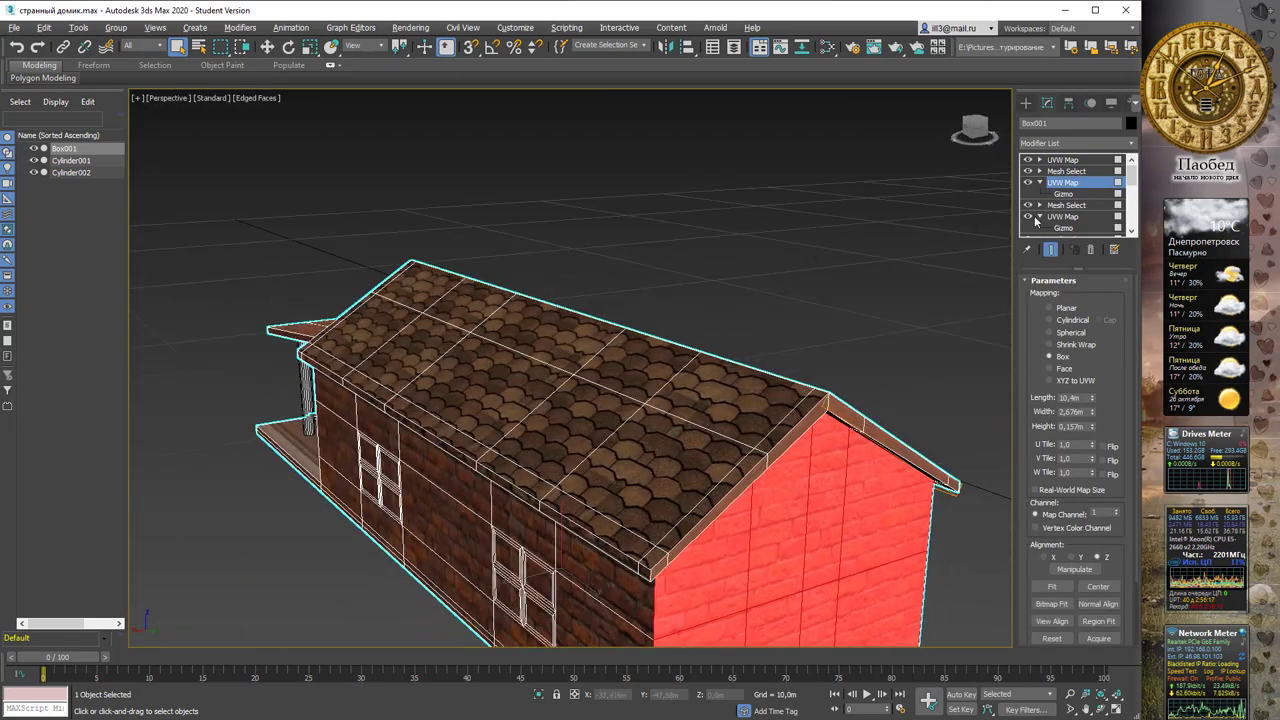
pyautogui.click(1075, 204)
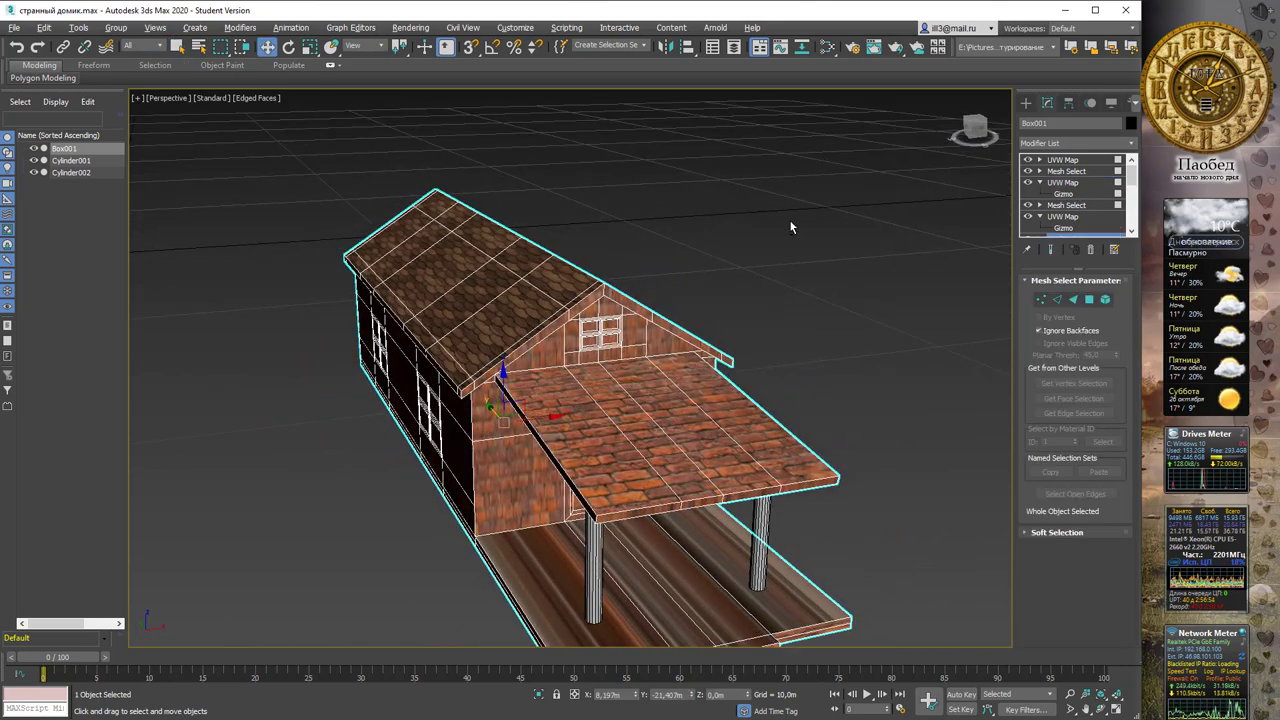
pyautogui.click(1078, 217)
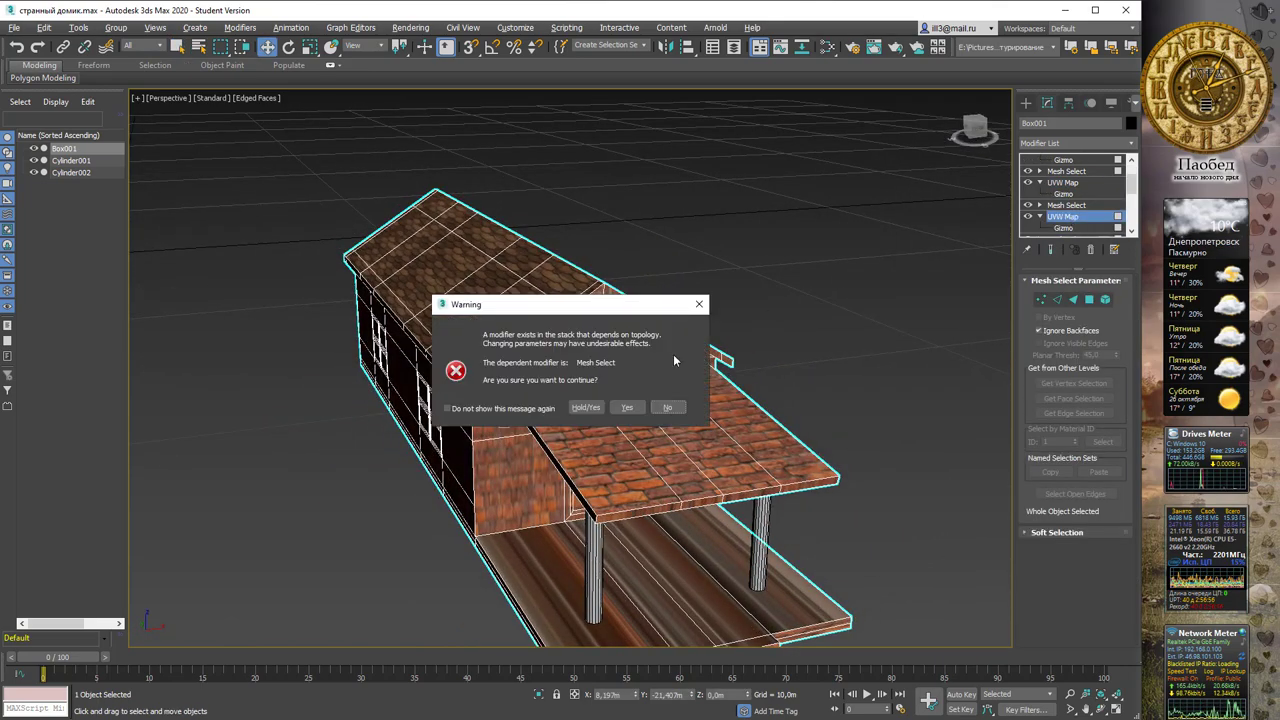
pyautogui.click(634, 409)
pyautogui.moveTo(750, 276)
pyautogui.keyDown('alt'); pyautogui.mouseDown(button='middle')
pyautogui.moveTo(688, 265)
pyautogui.moveTo(663, 287)
pyautogui.mouseUp(button='middle'); pyautogui.keyUp('alt')
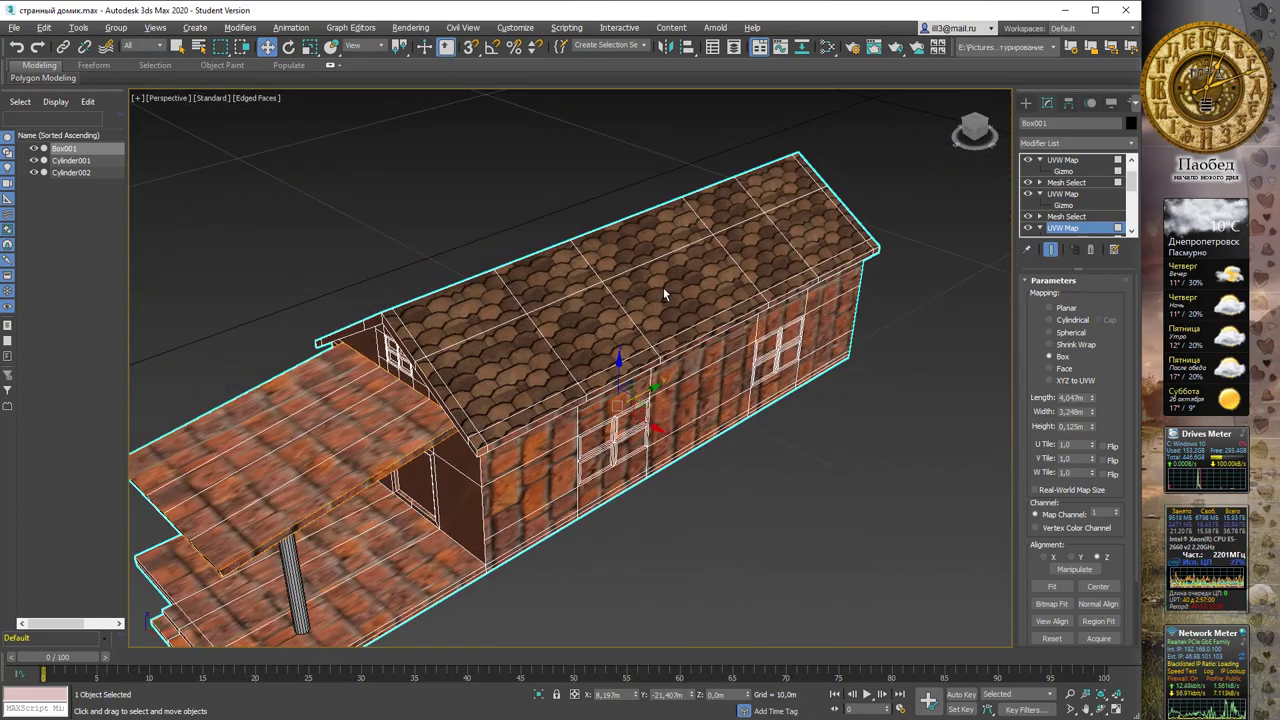
pyautogui.click(1072, 194)
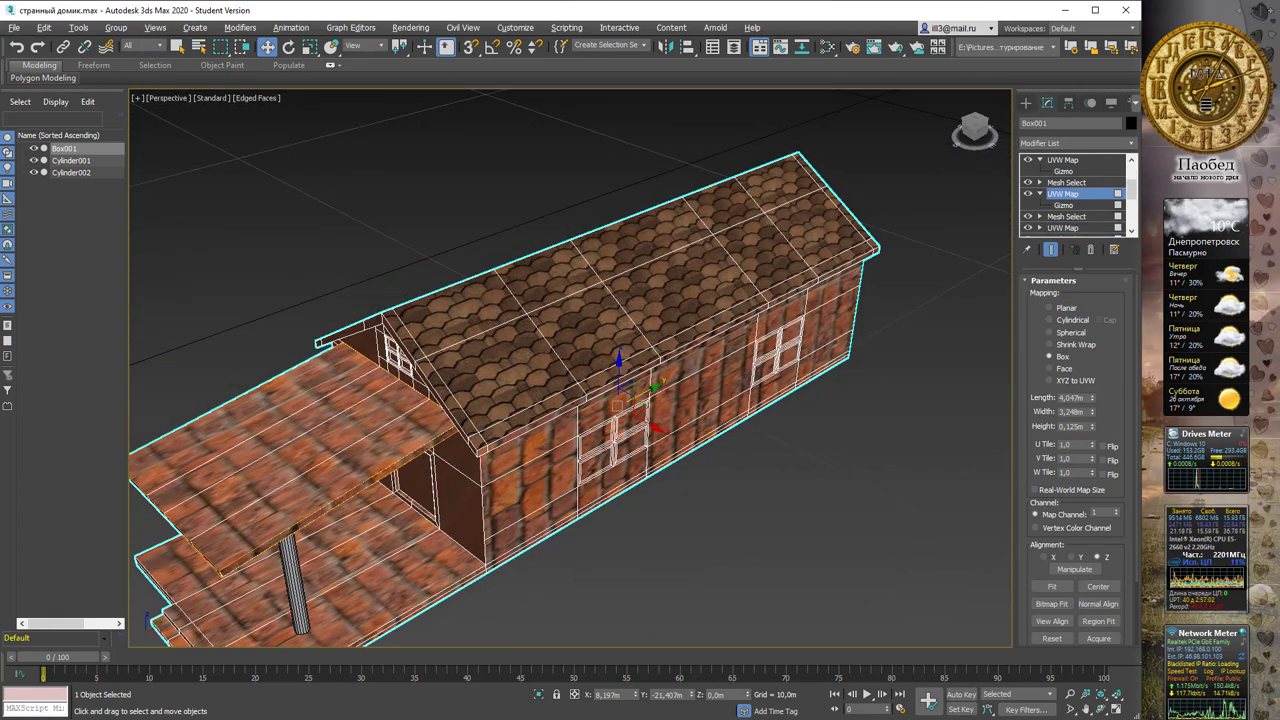